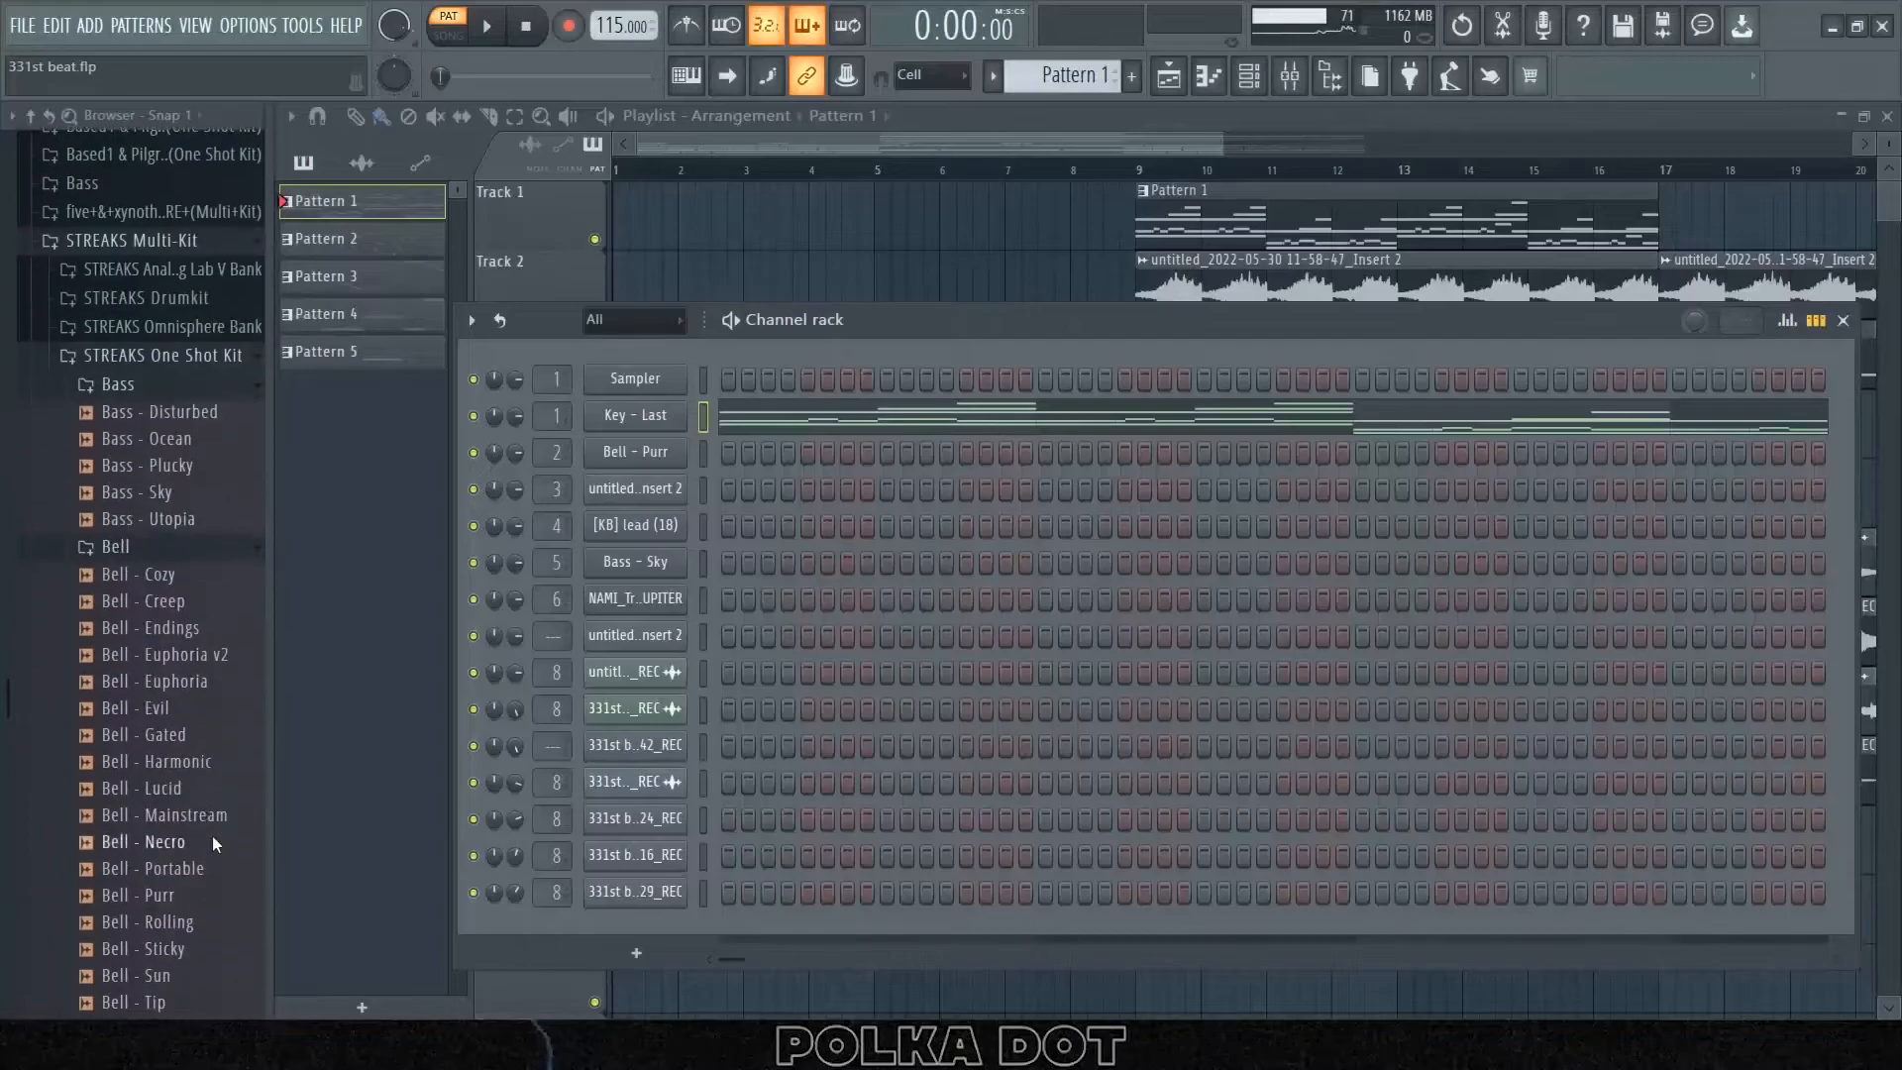
- Open Pattern 1's Key - Last notes in the piano roll and play them through
click(926, 437)
key(space)
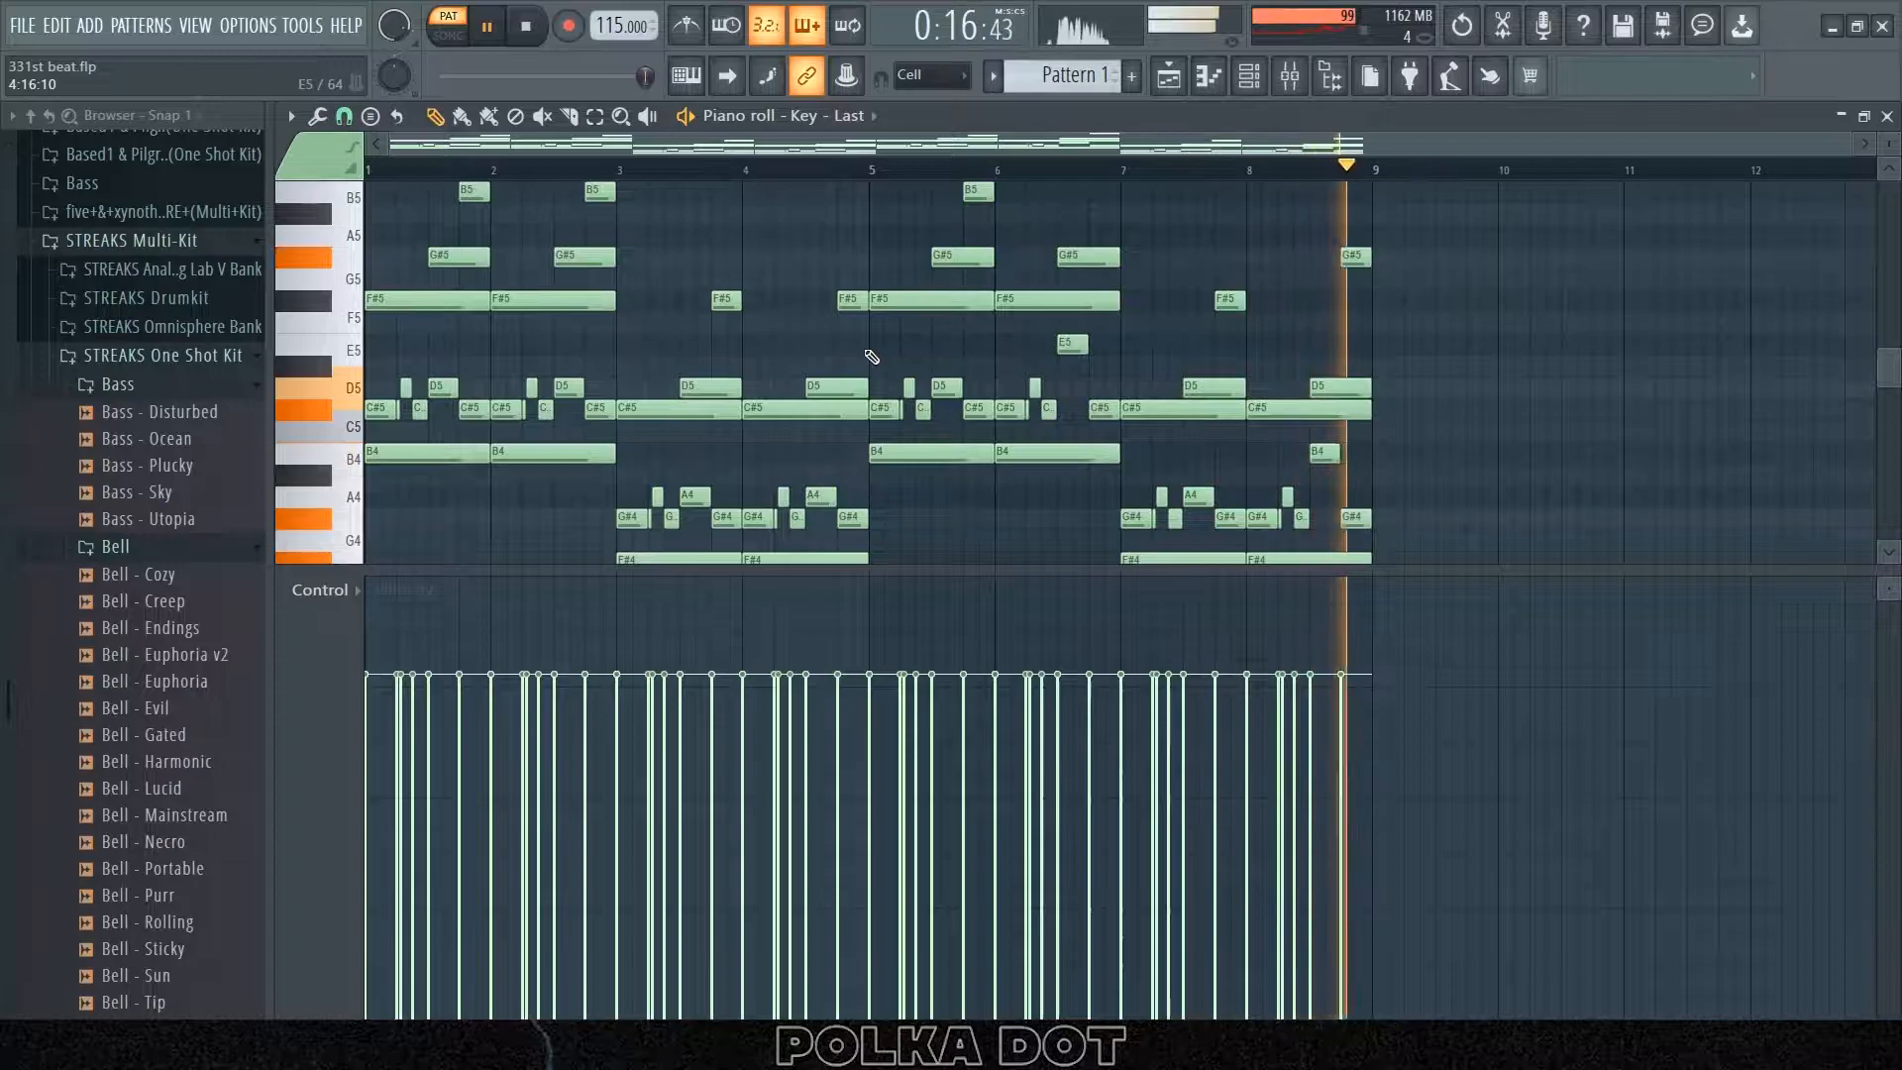
key(space)
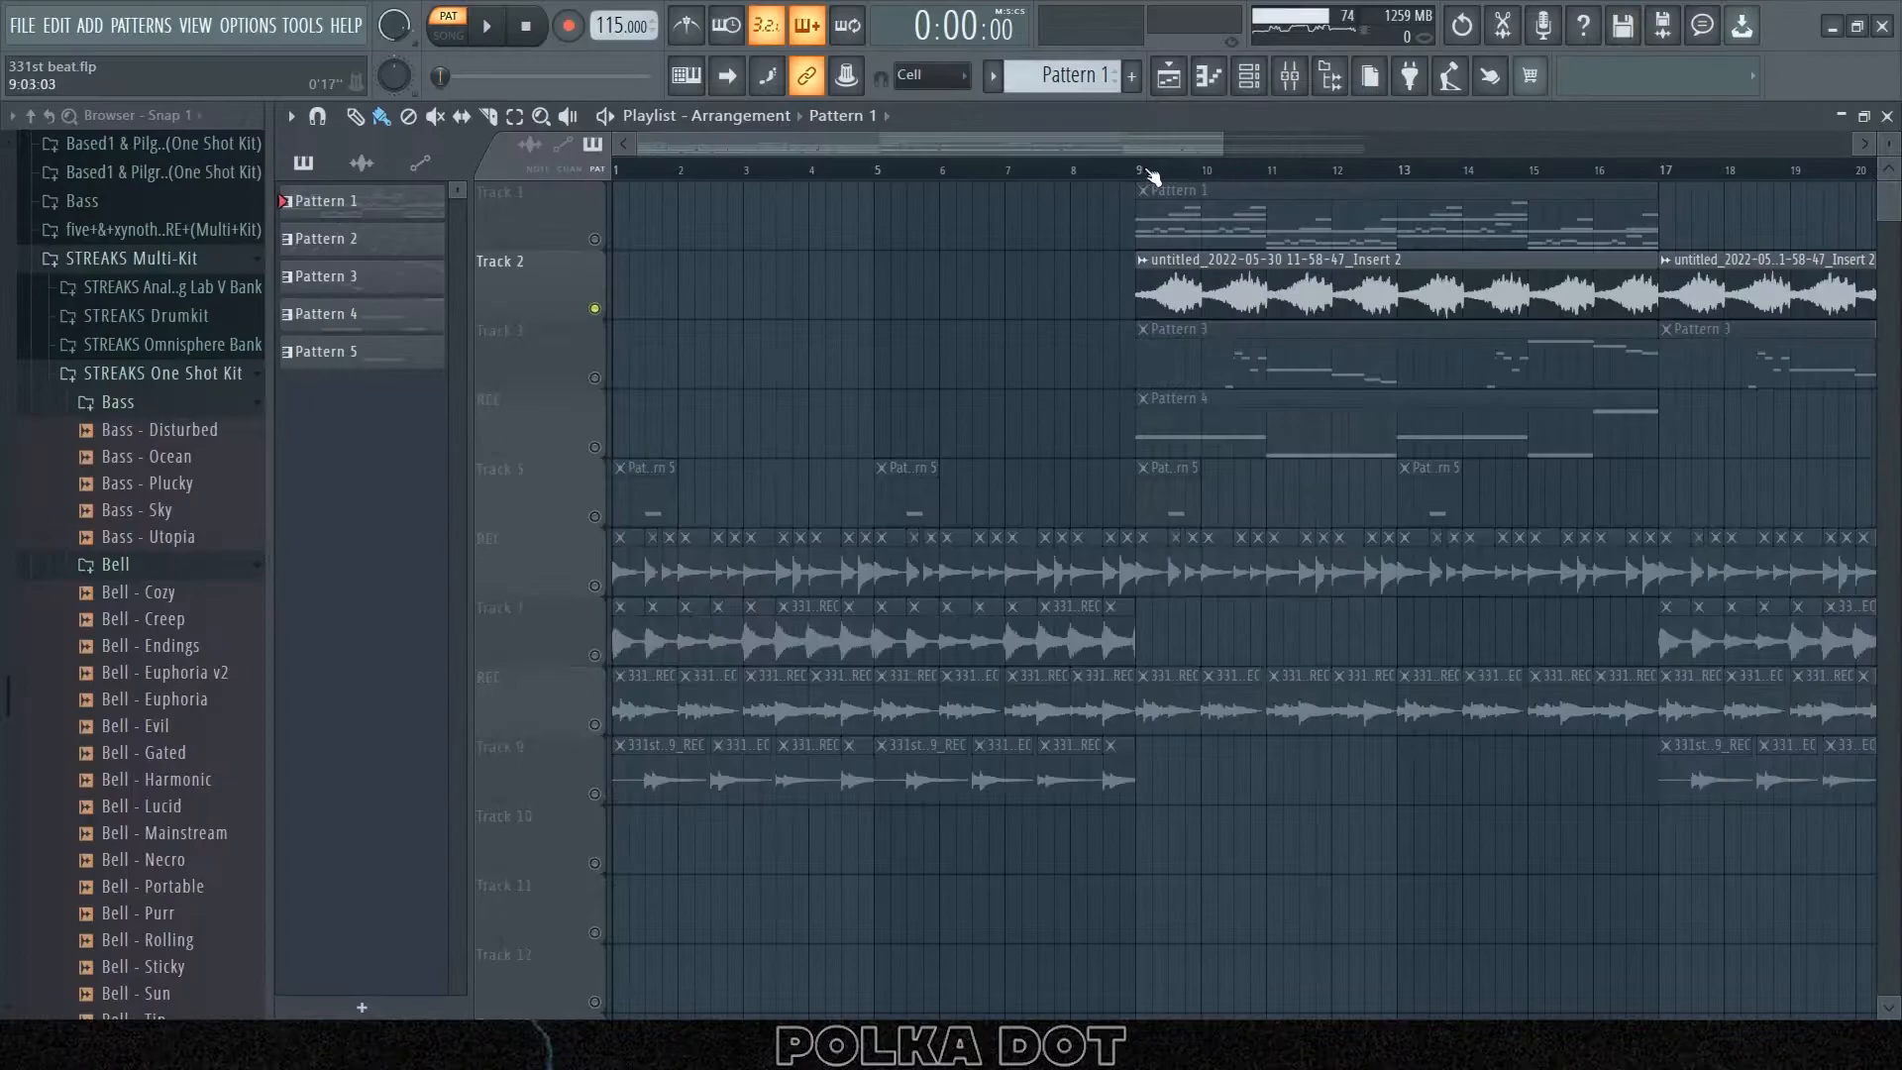
- Play the soloed Track 2 audio clip in the playlist from bar 9 in song mode, then stop
click(1141, 171)
scroll(1144, 176, down, 3)
key(space)
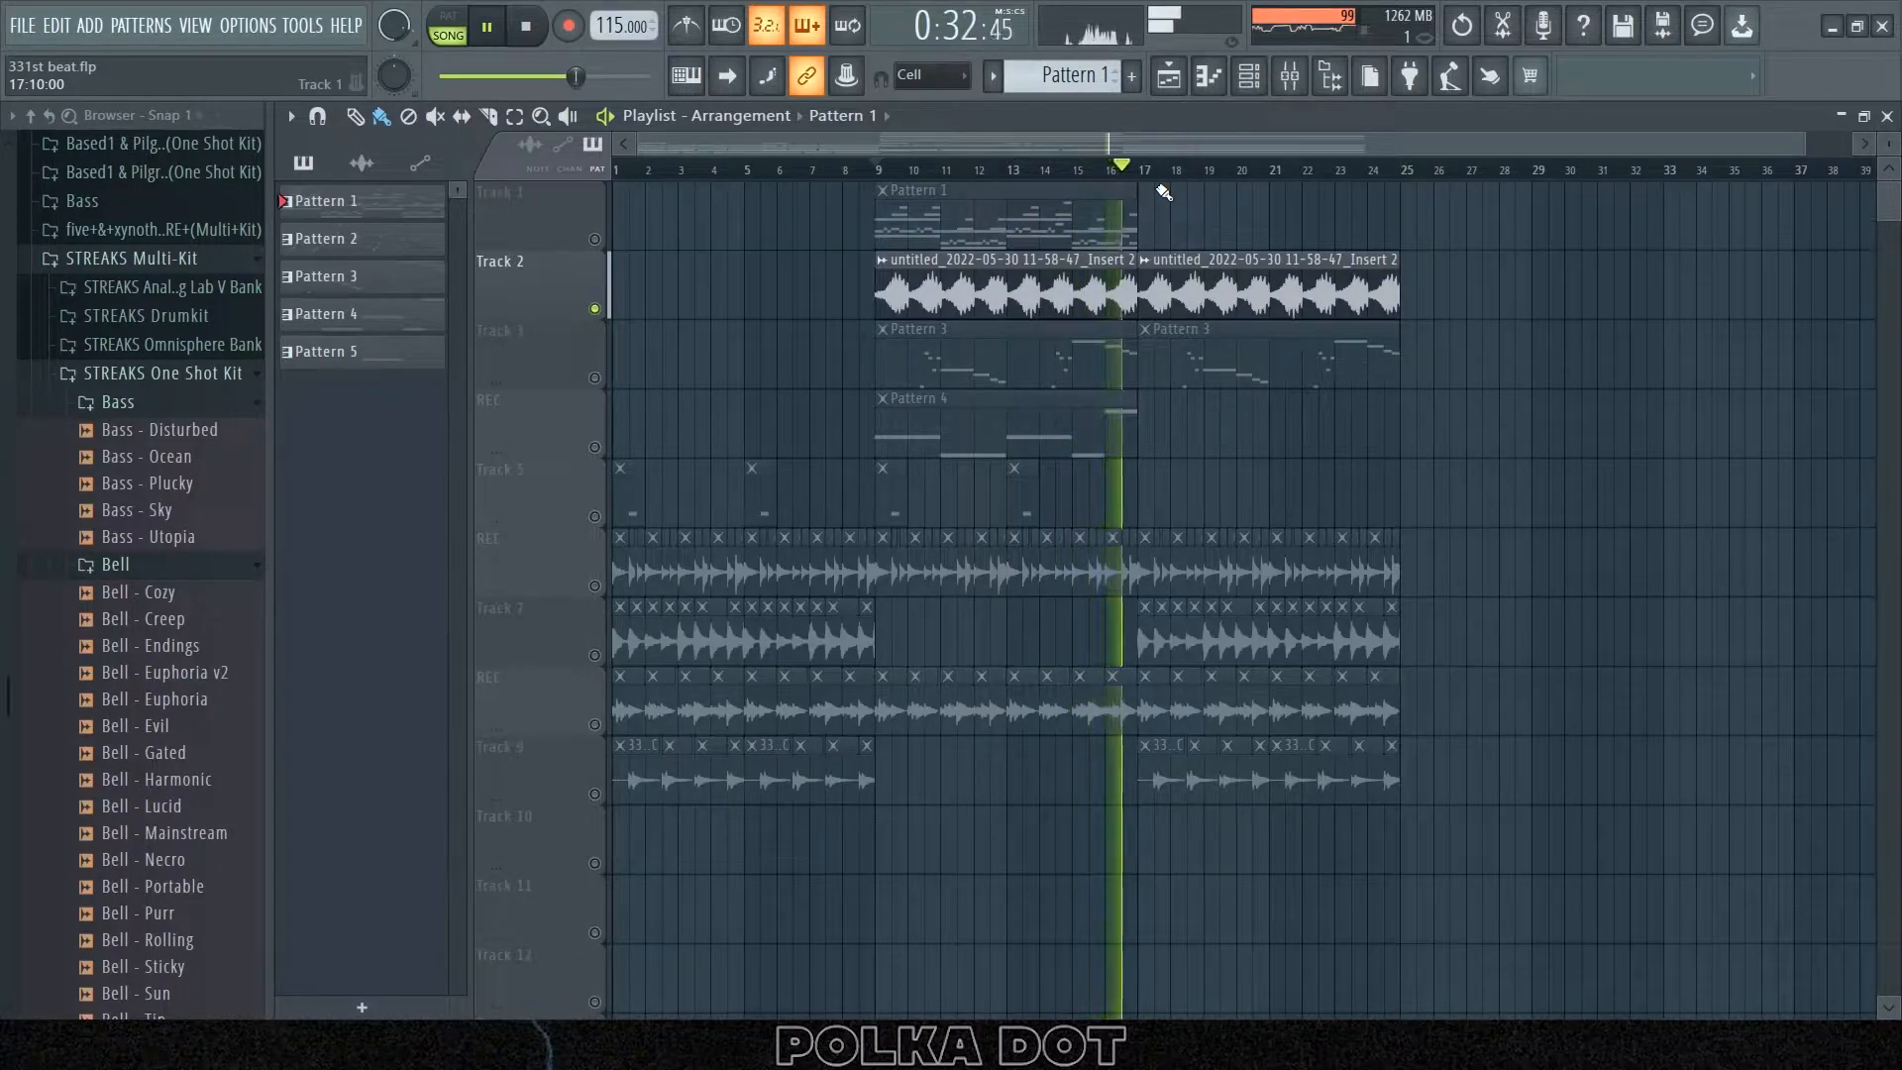
key(space)
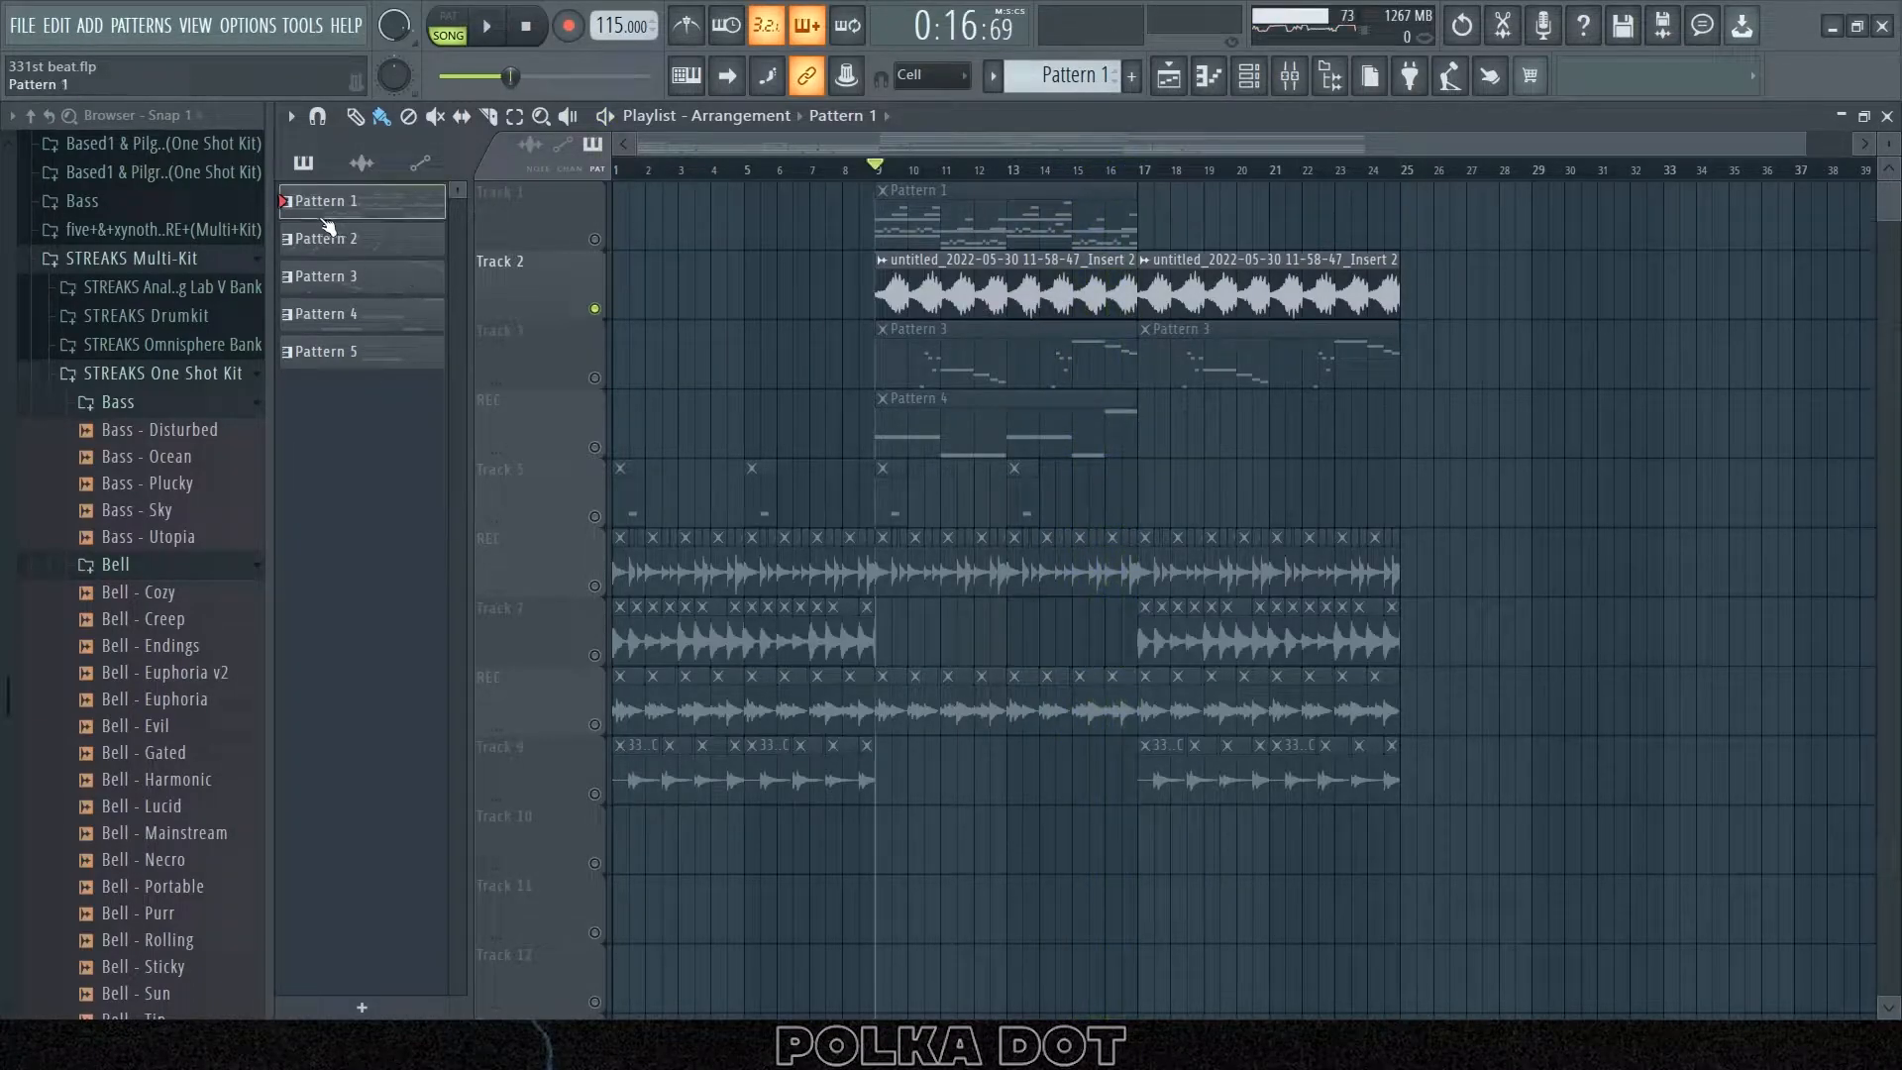
- Select Pattern 2, open its Bell - Purr notes in the piano roll and play the melody
click(349, 248)
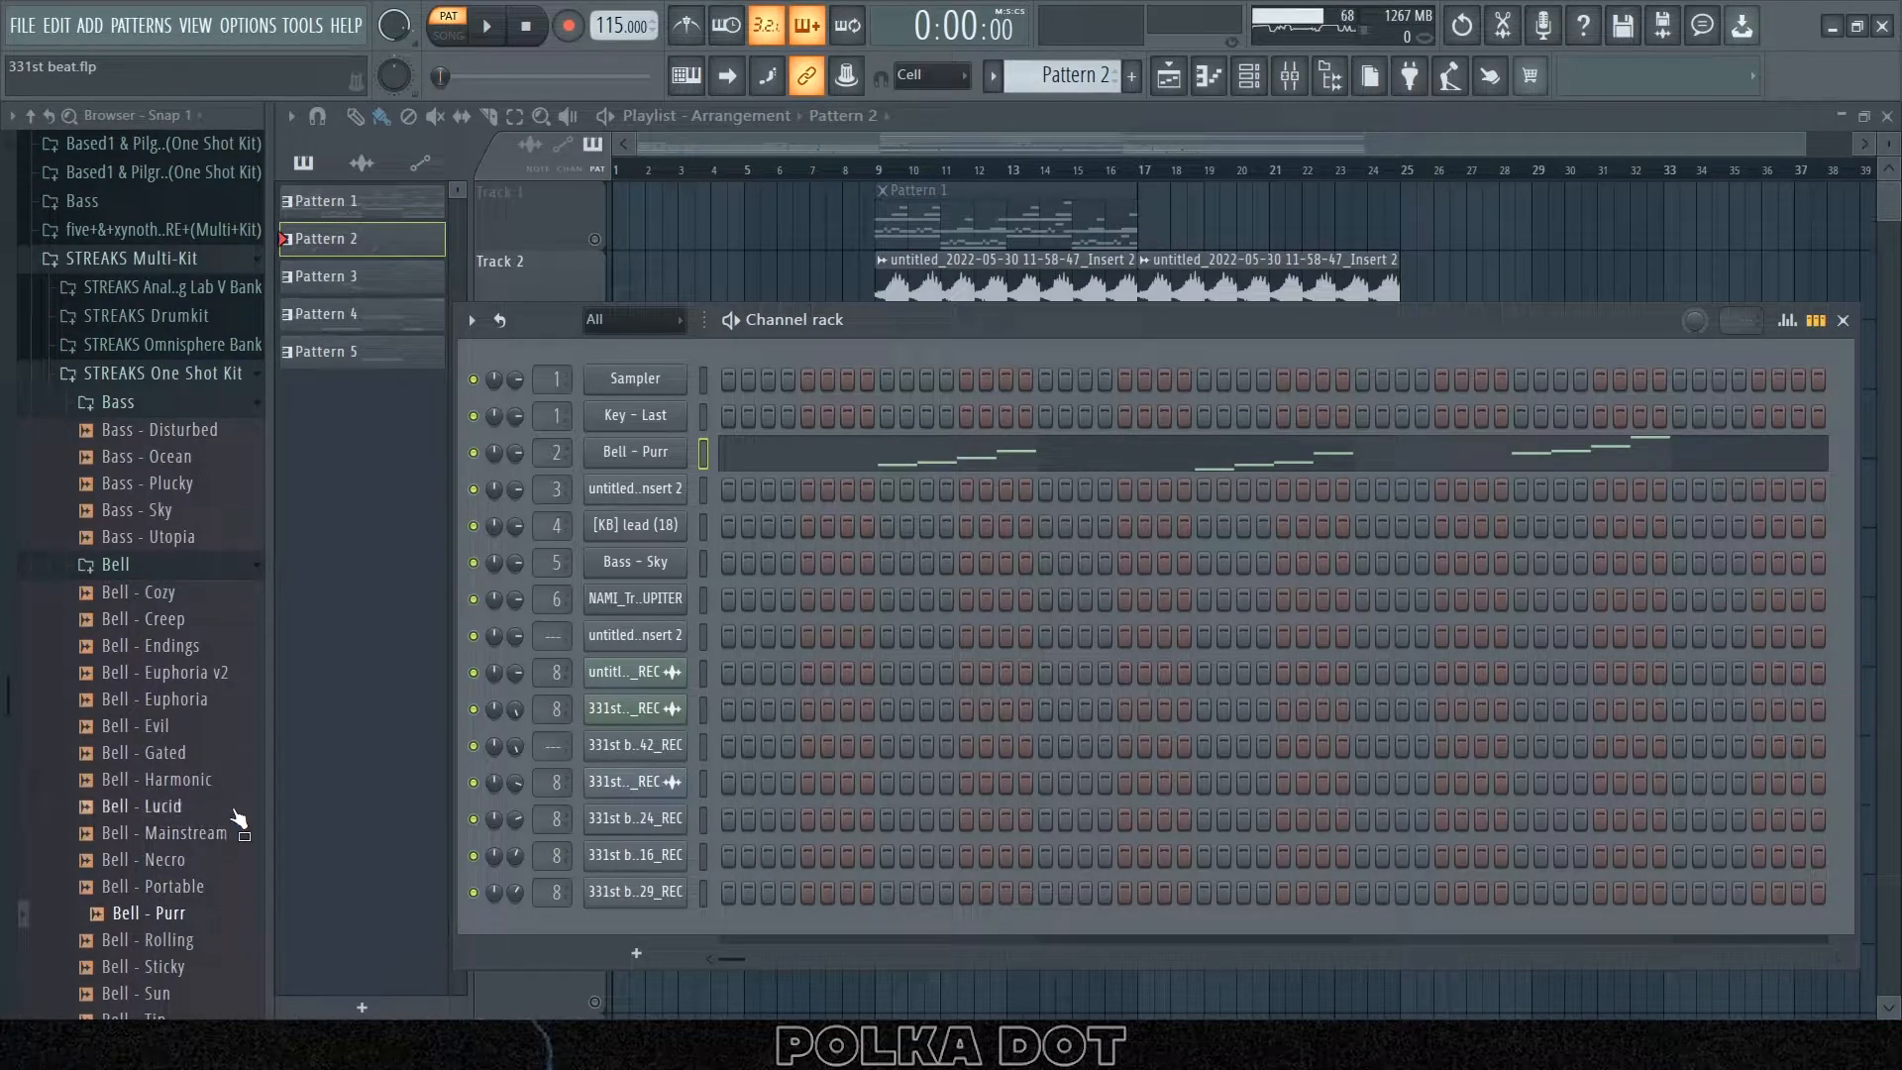
click(873, 455)
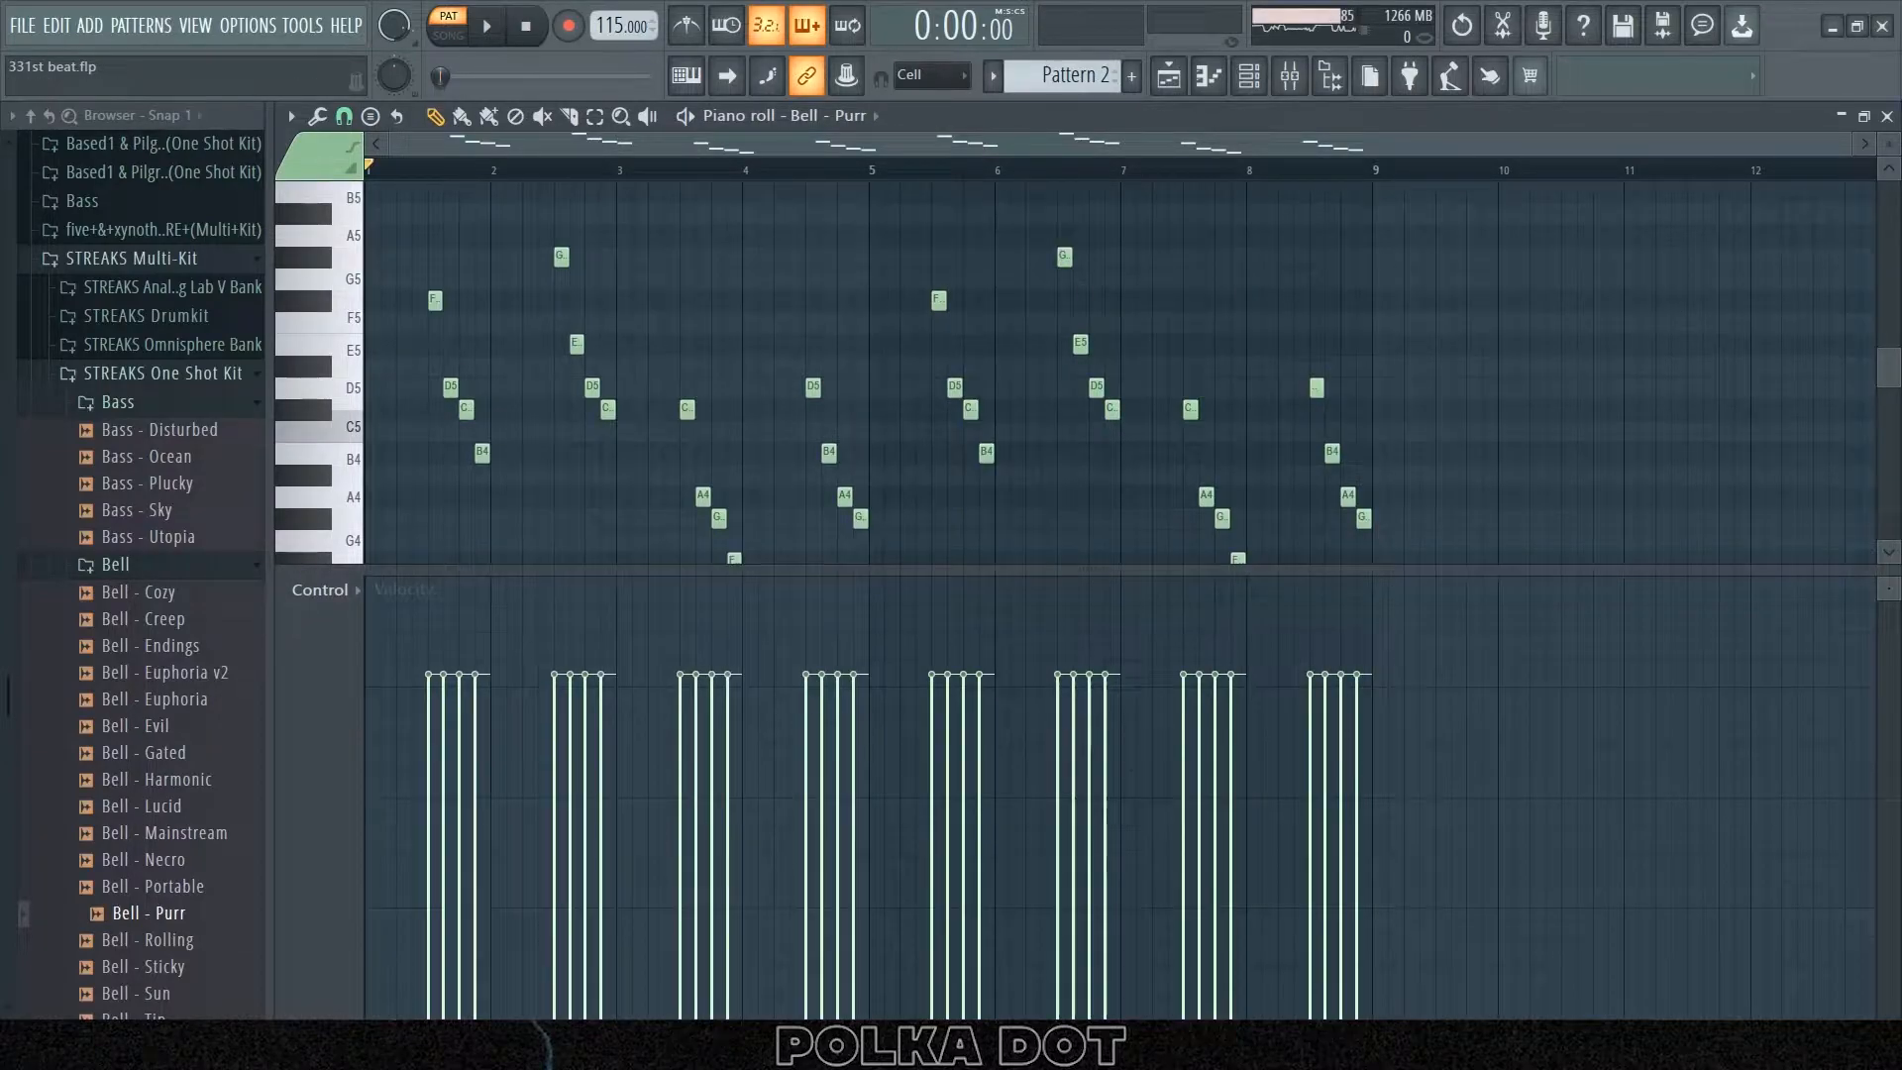
key(space)
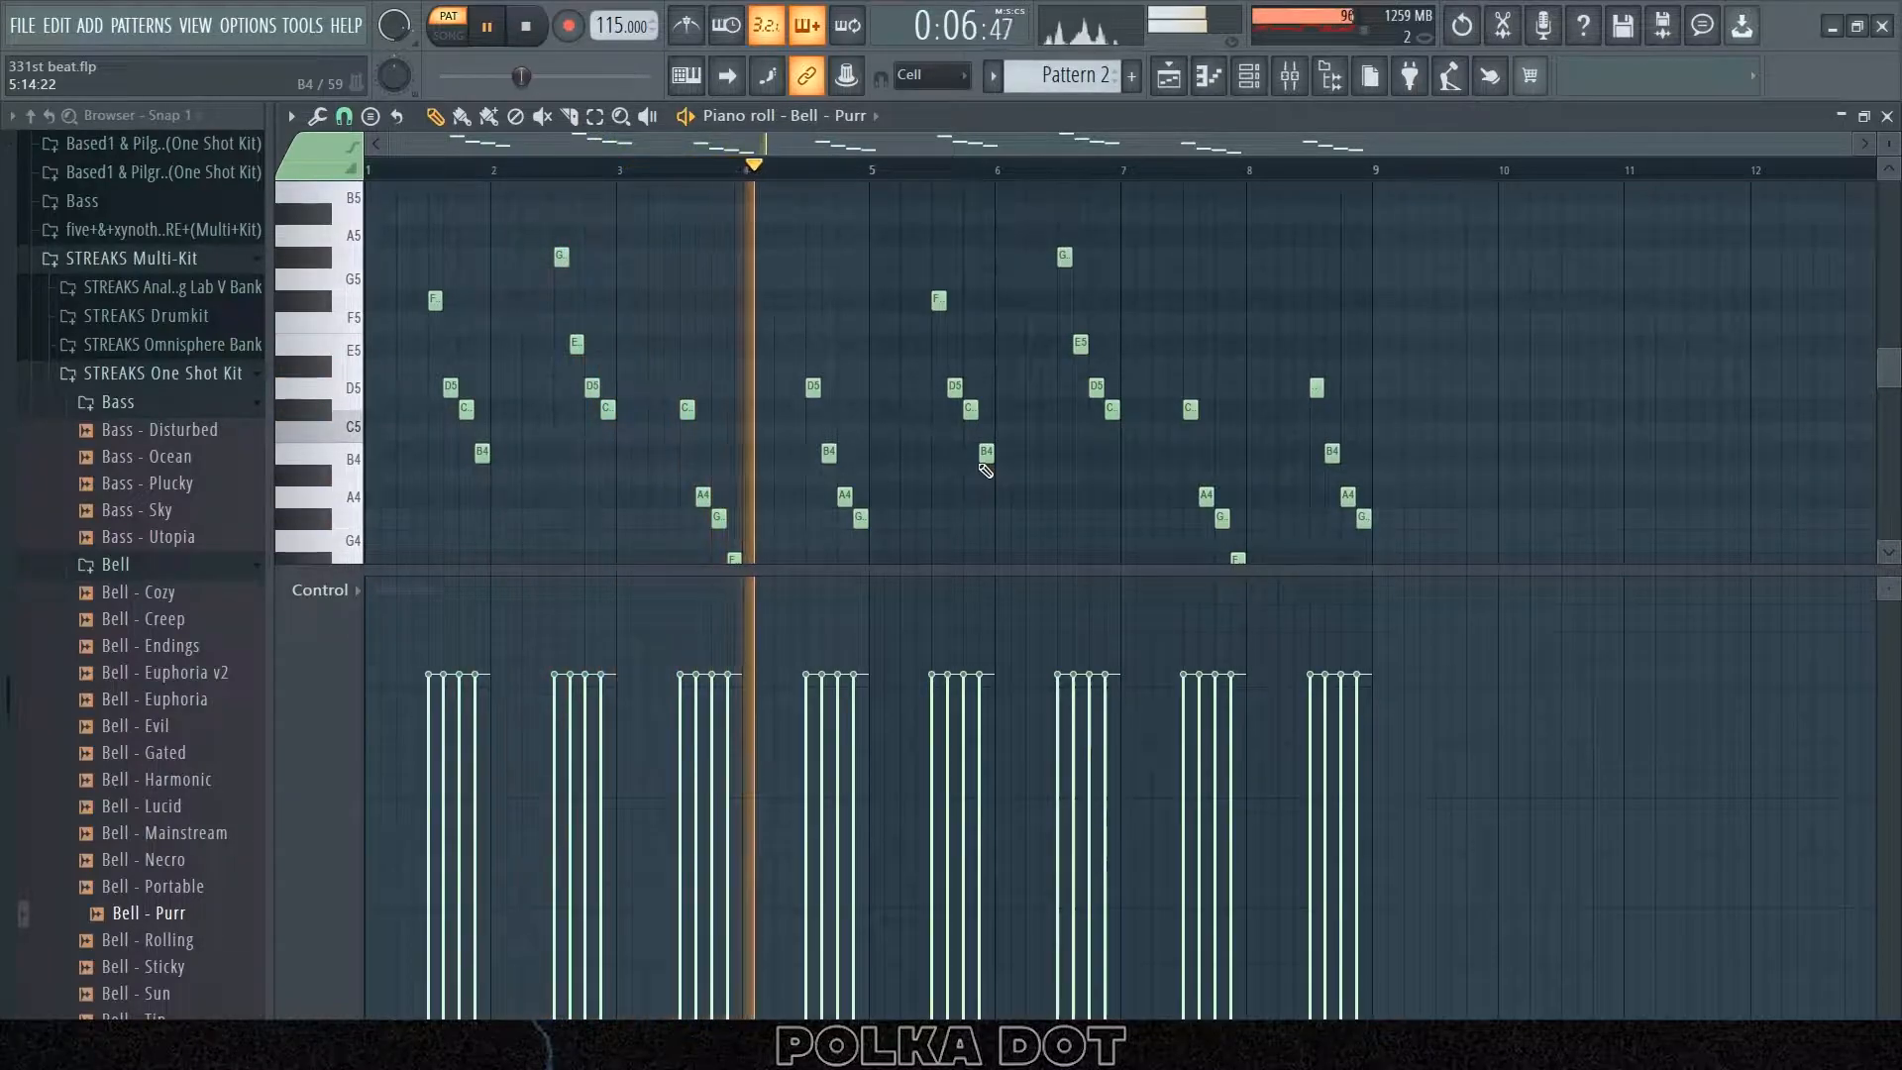
key(space)
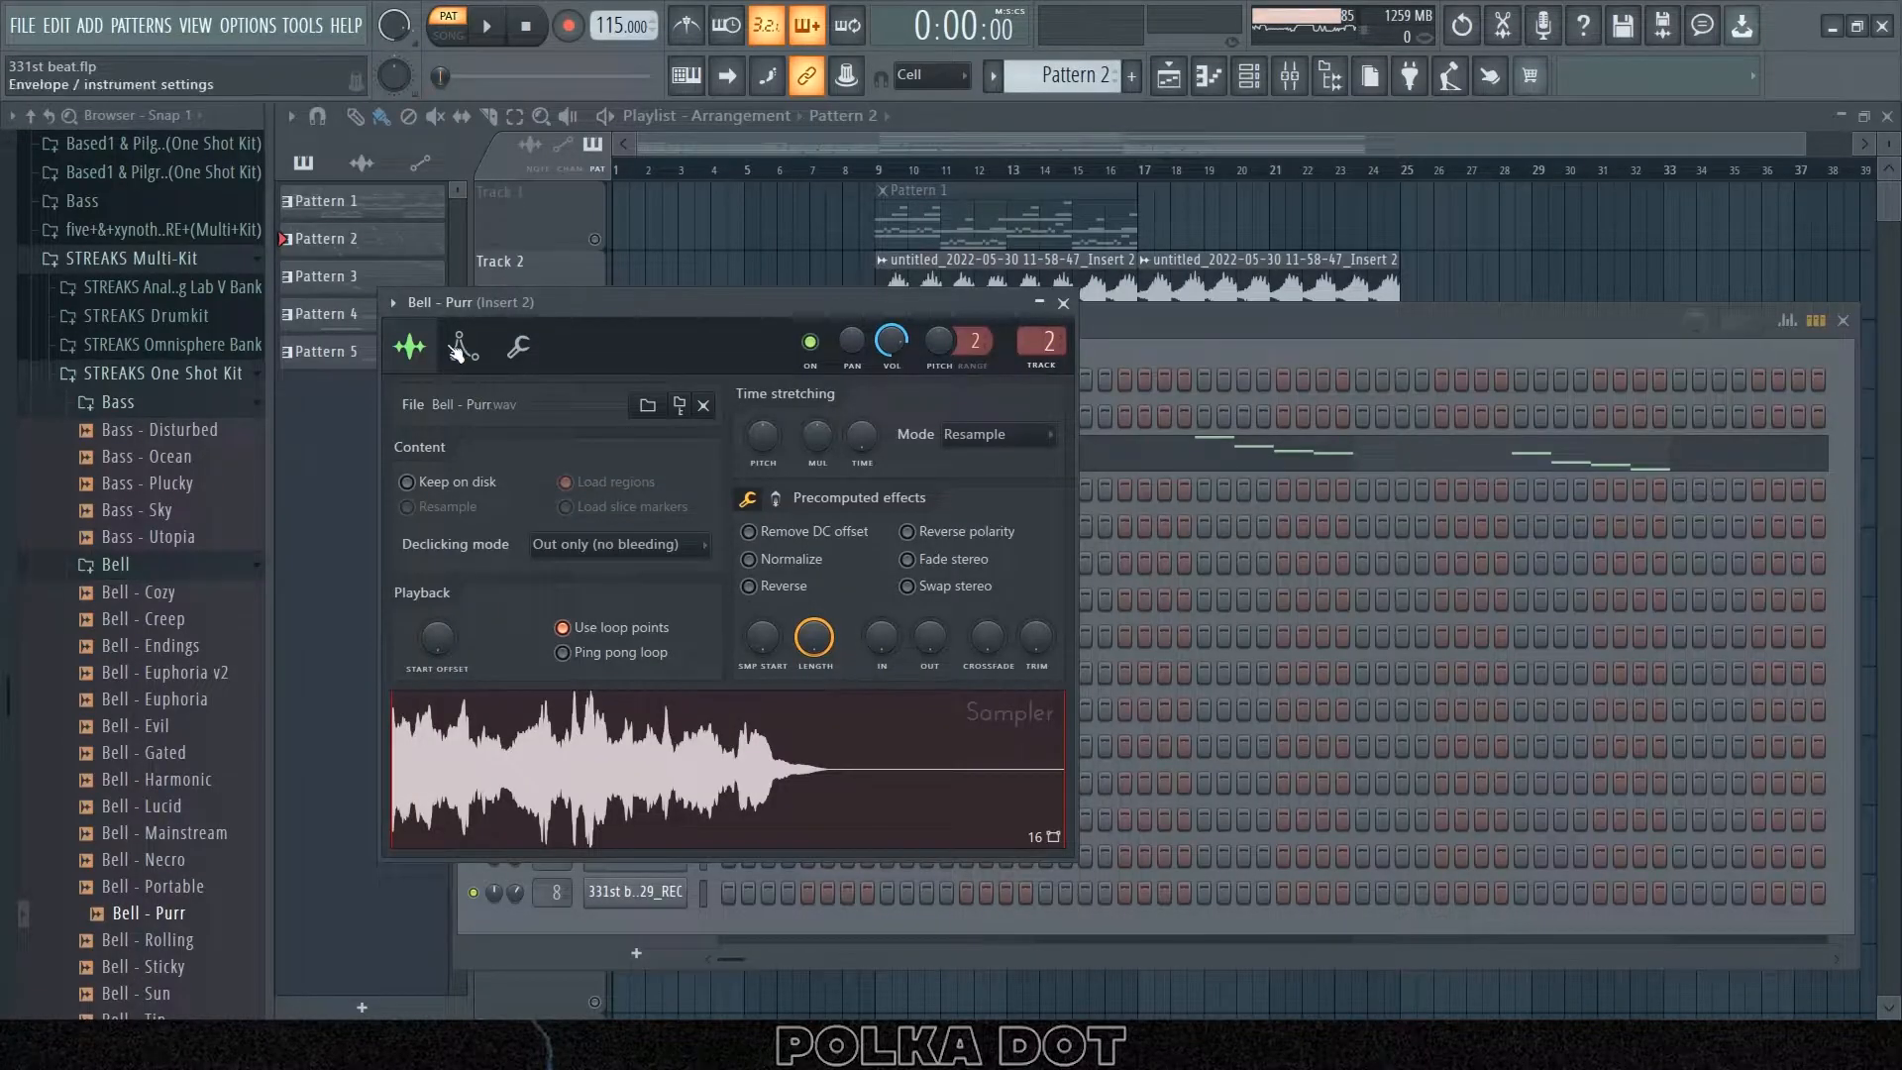
- Review the Bell - Purr channel's envelope and miscellaneous settings, then audition the sound through mixer Insert 2
click(460, 346)
click(519, 345)
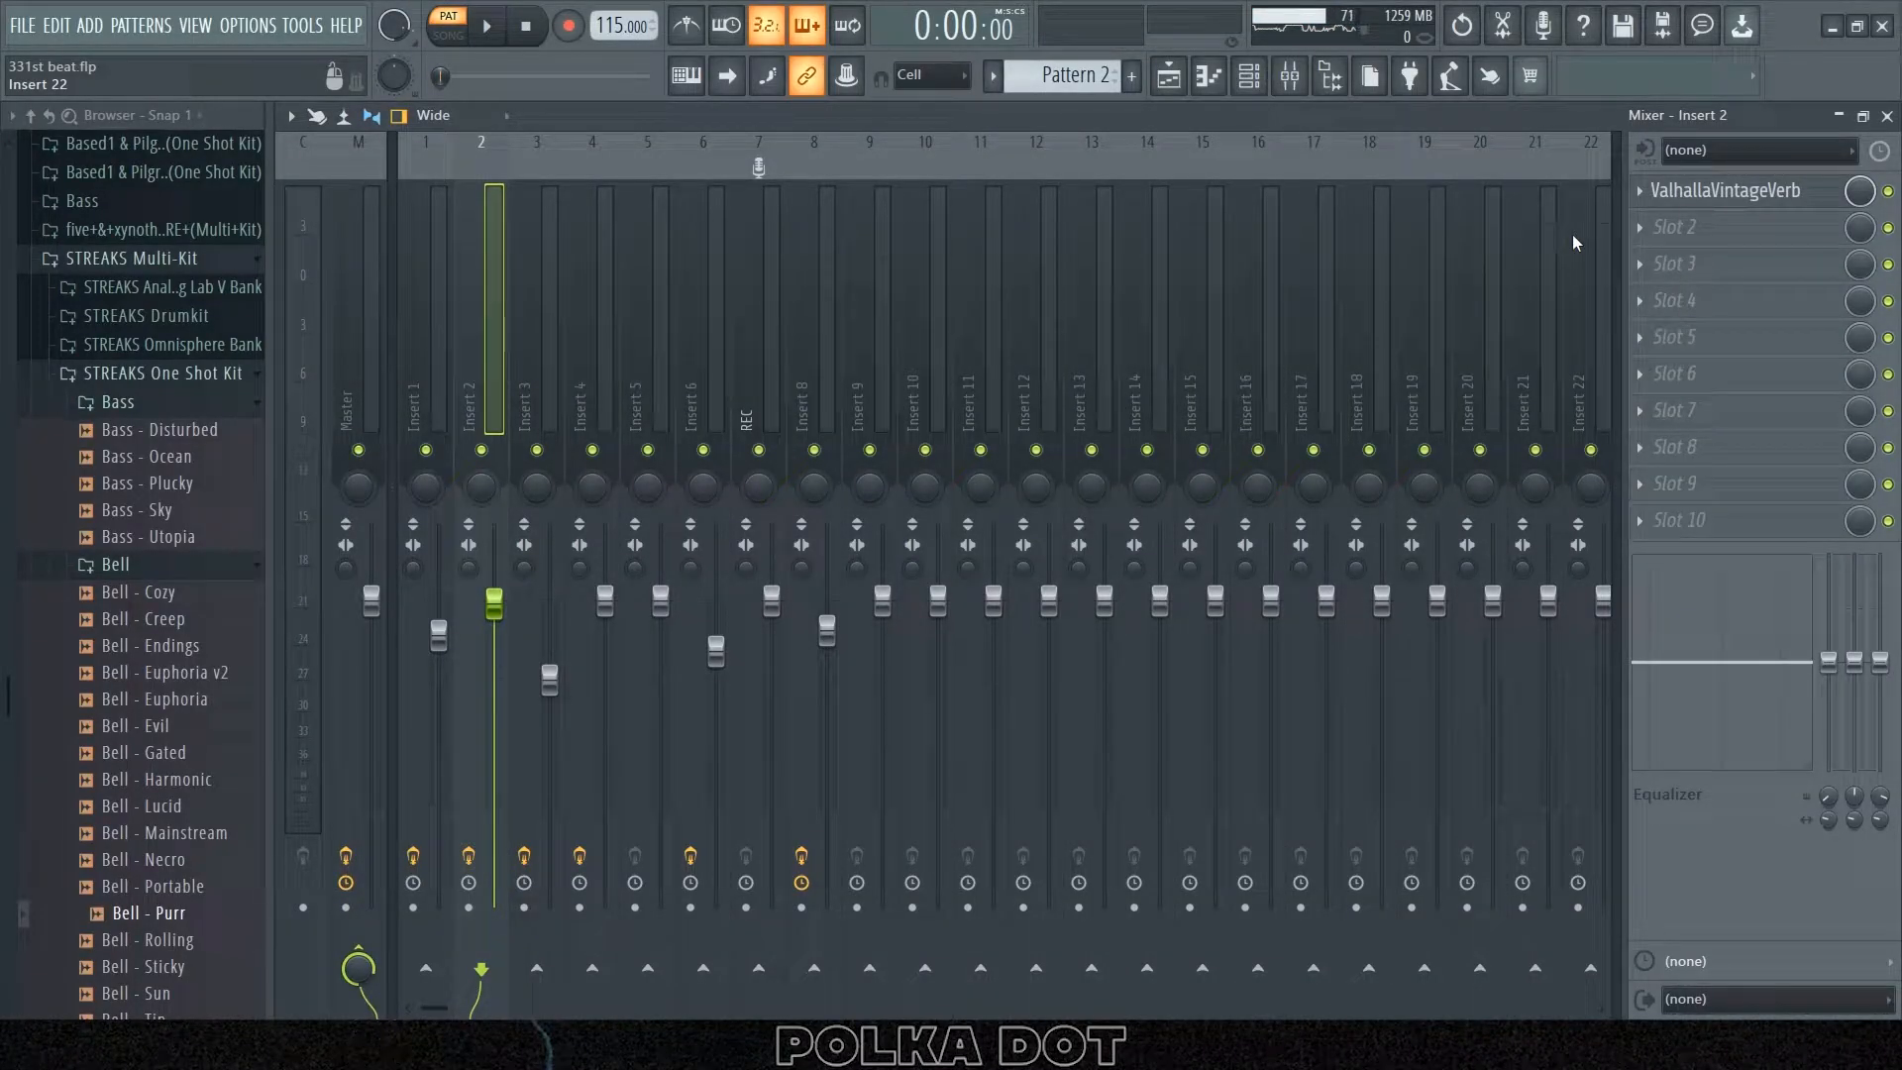
key(space)
key(space)
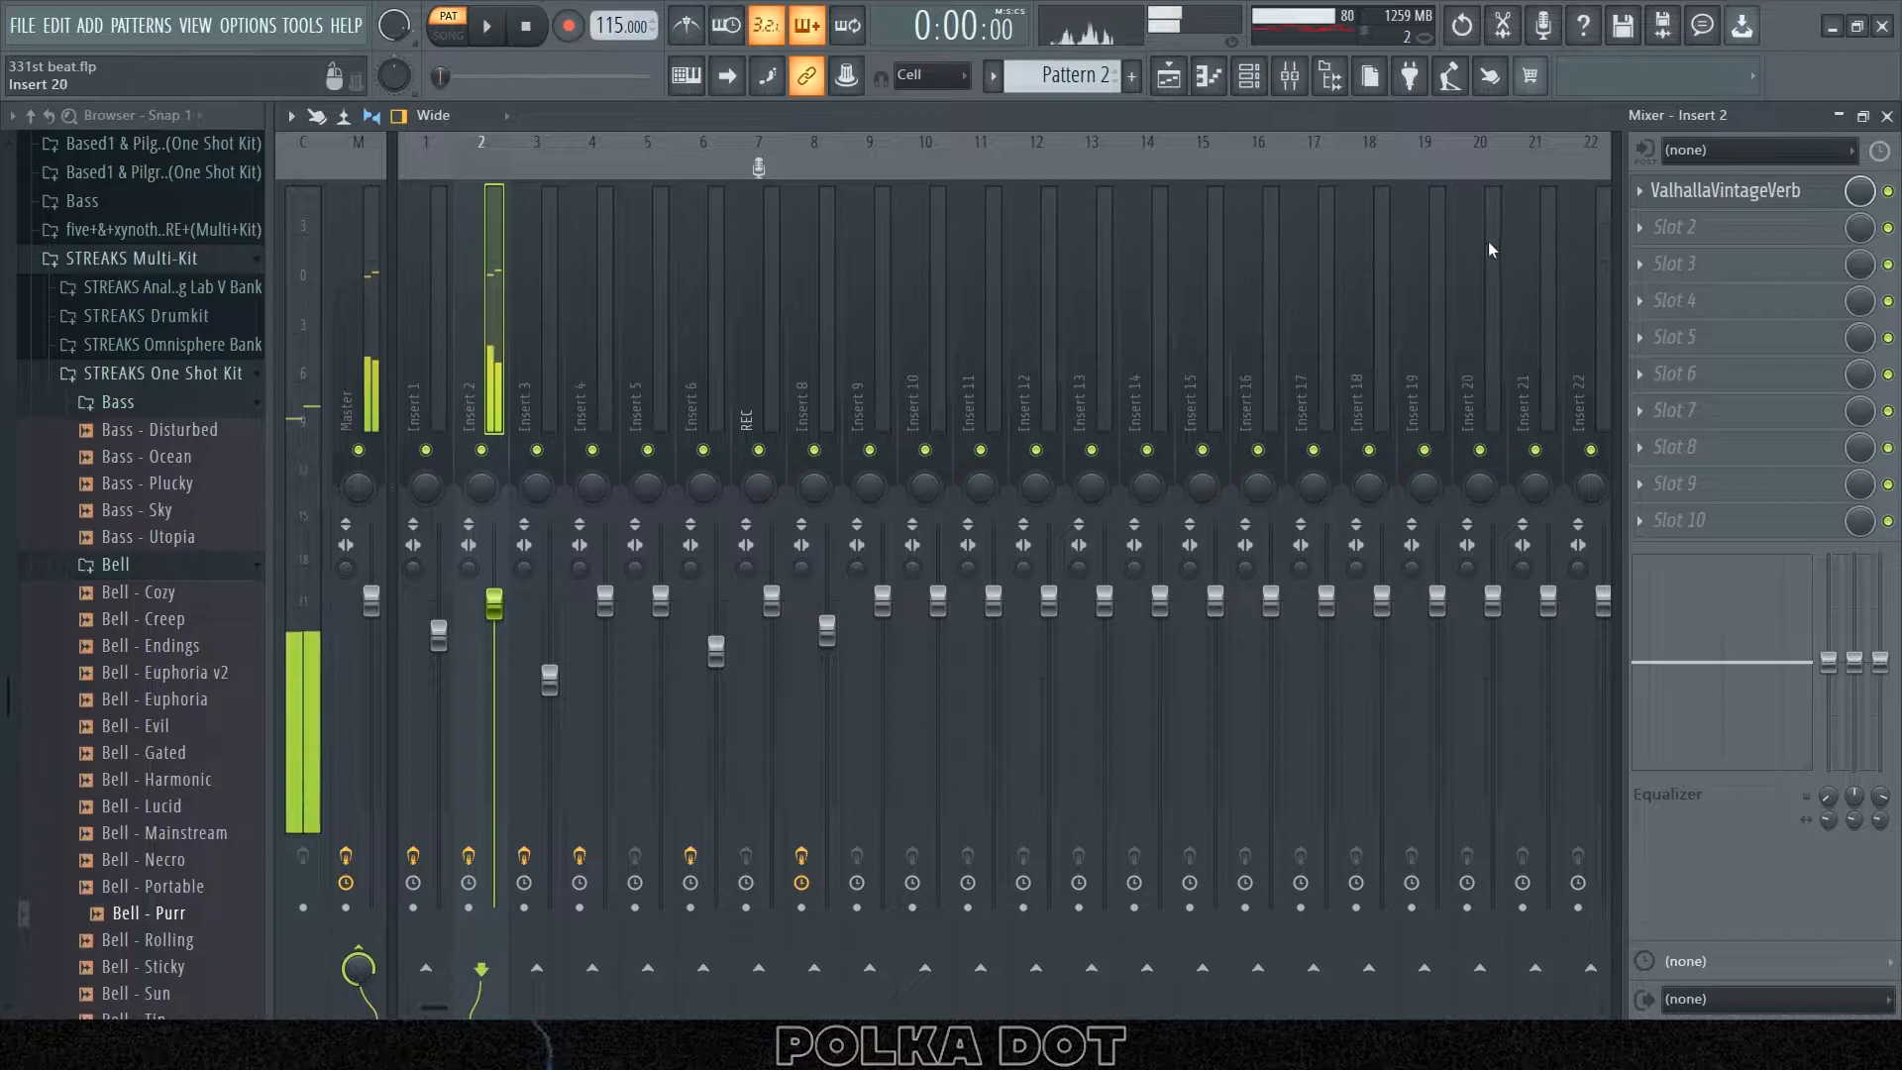
click(1885, 116)
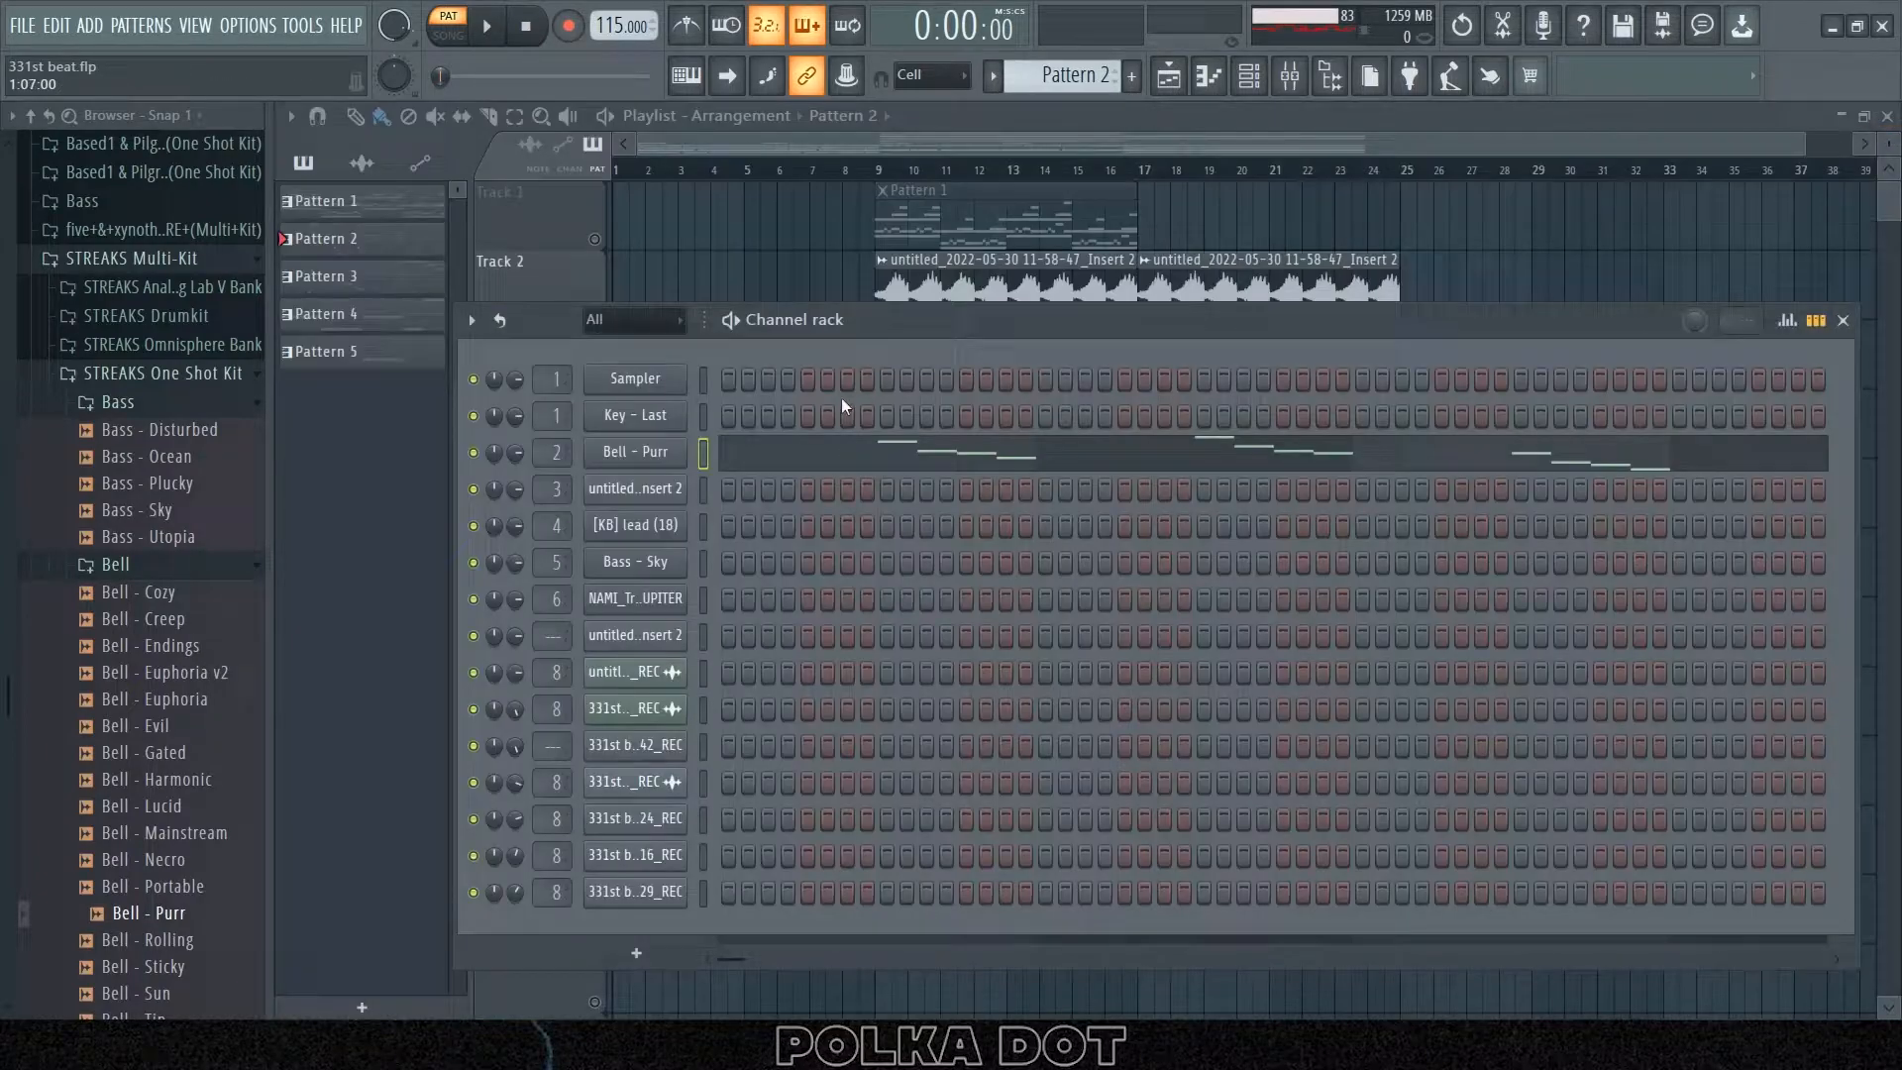
- Flip Pattern 2's Bell - Purr notes vertically in the piano roll
click(844, 464)
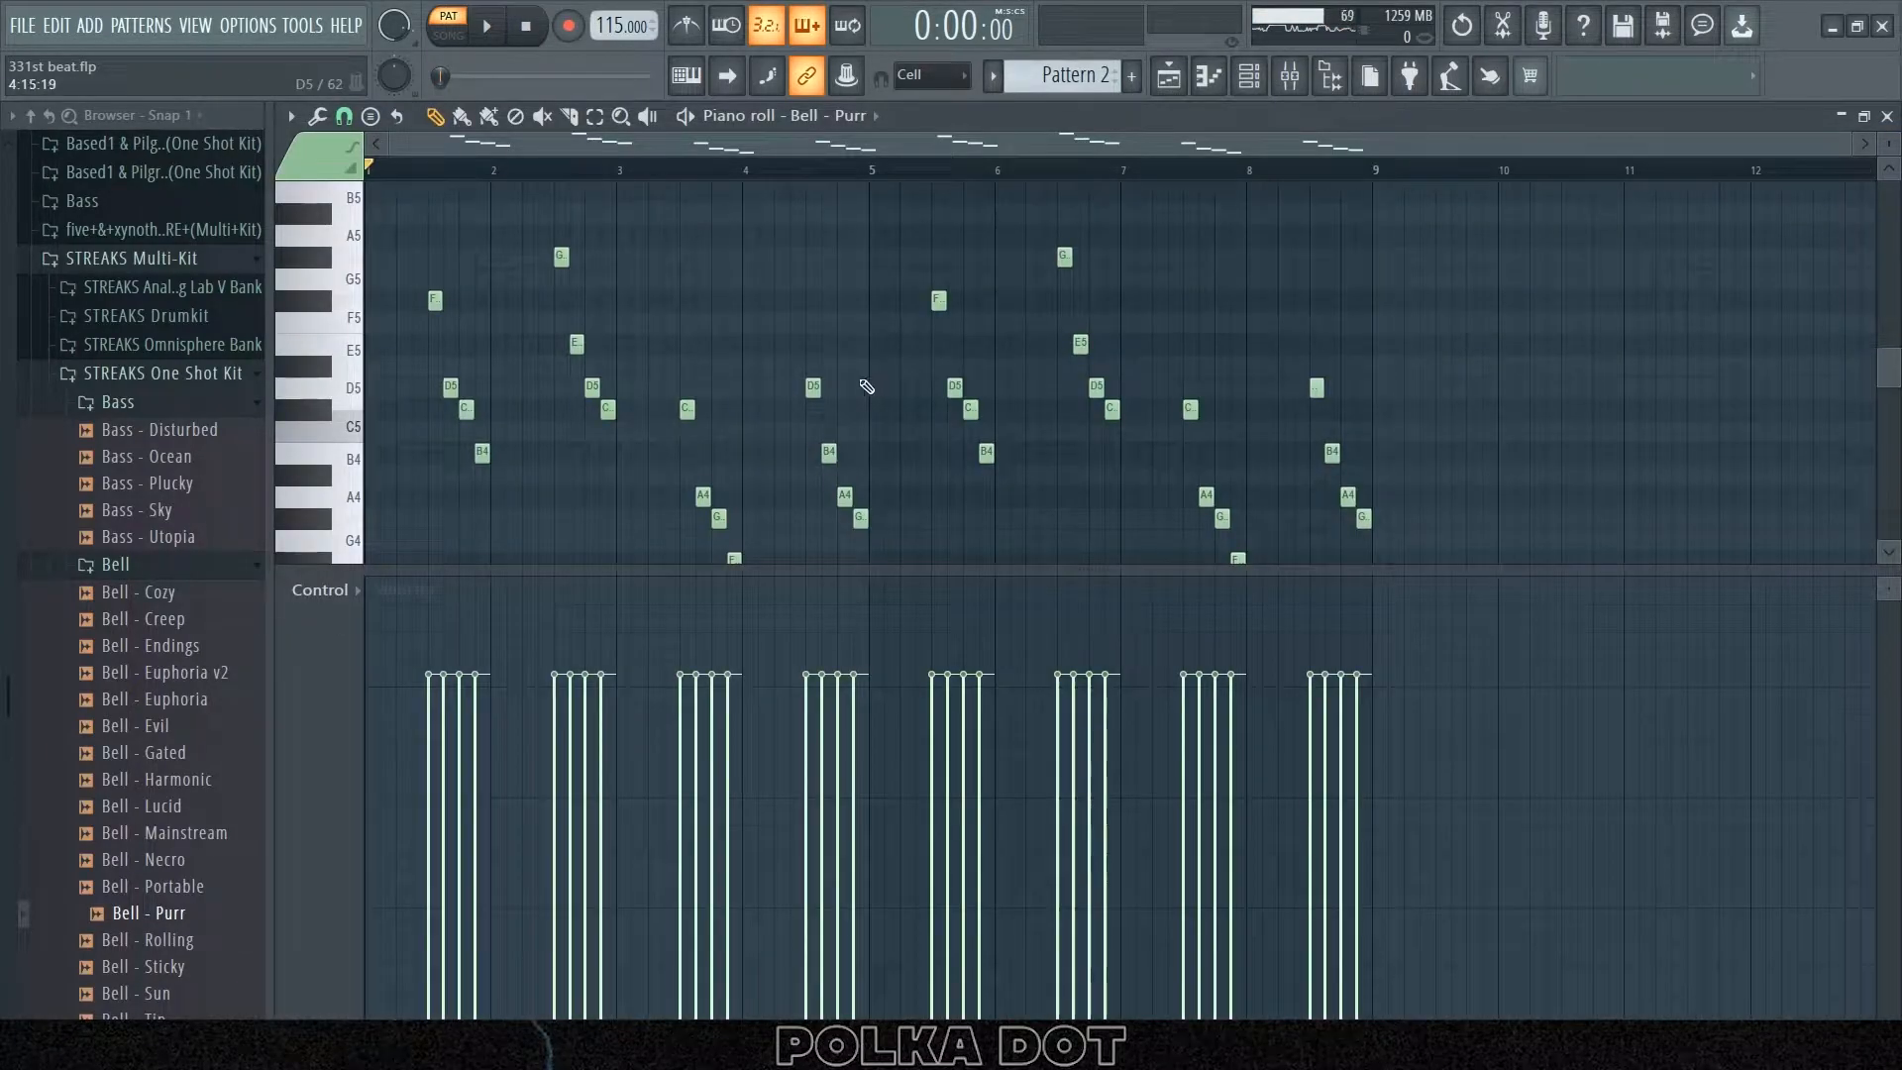
key(alt+y)
click(1014, 595)
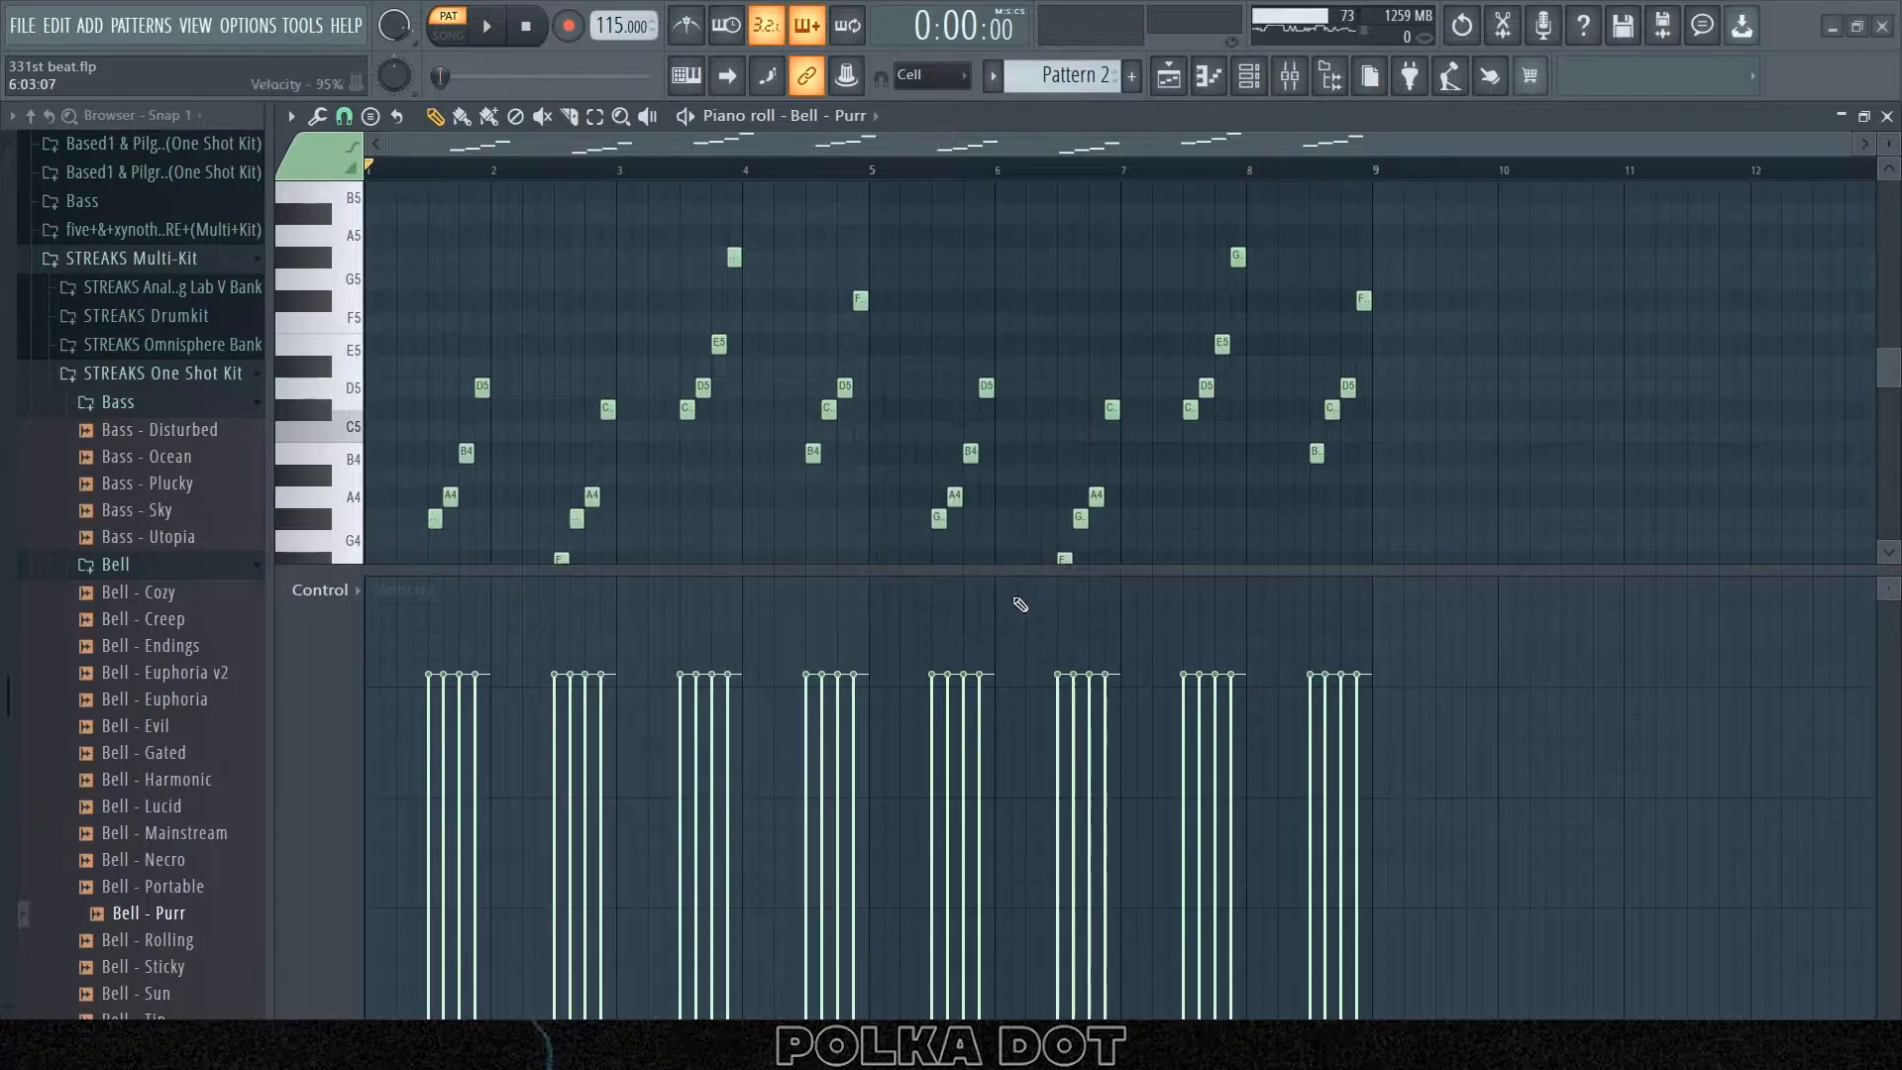
key(Escape)
- Arm mixer Insert 2 for disk recording and render the armed track to a wave file
click(1290, 76)
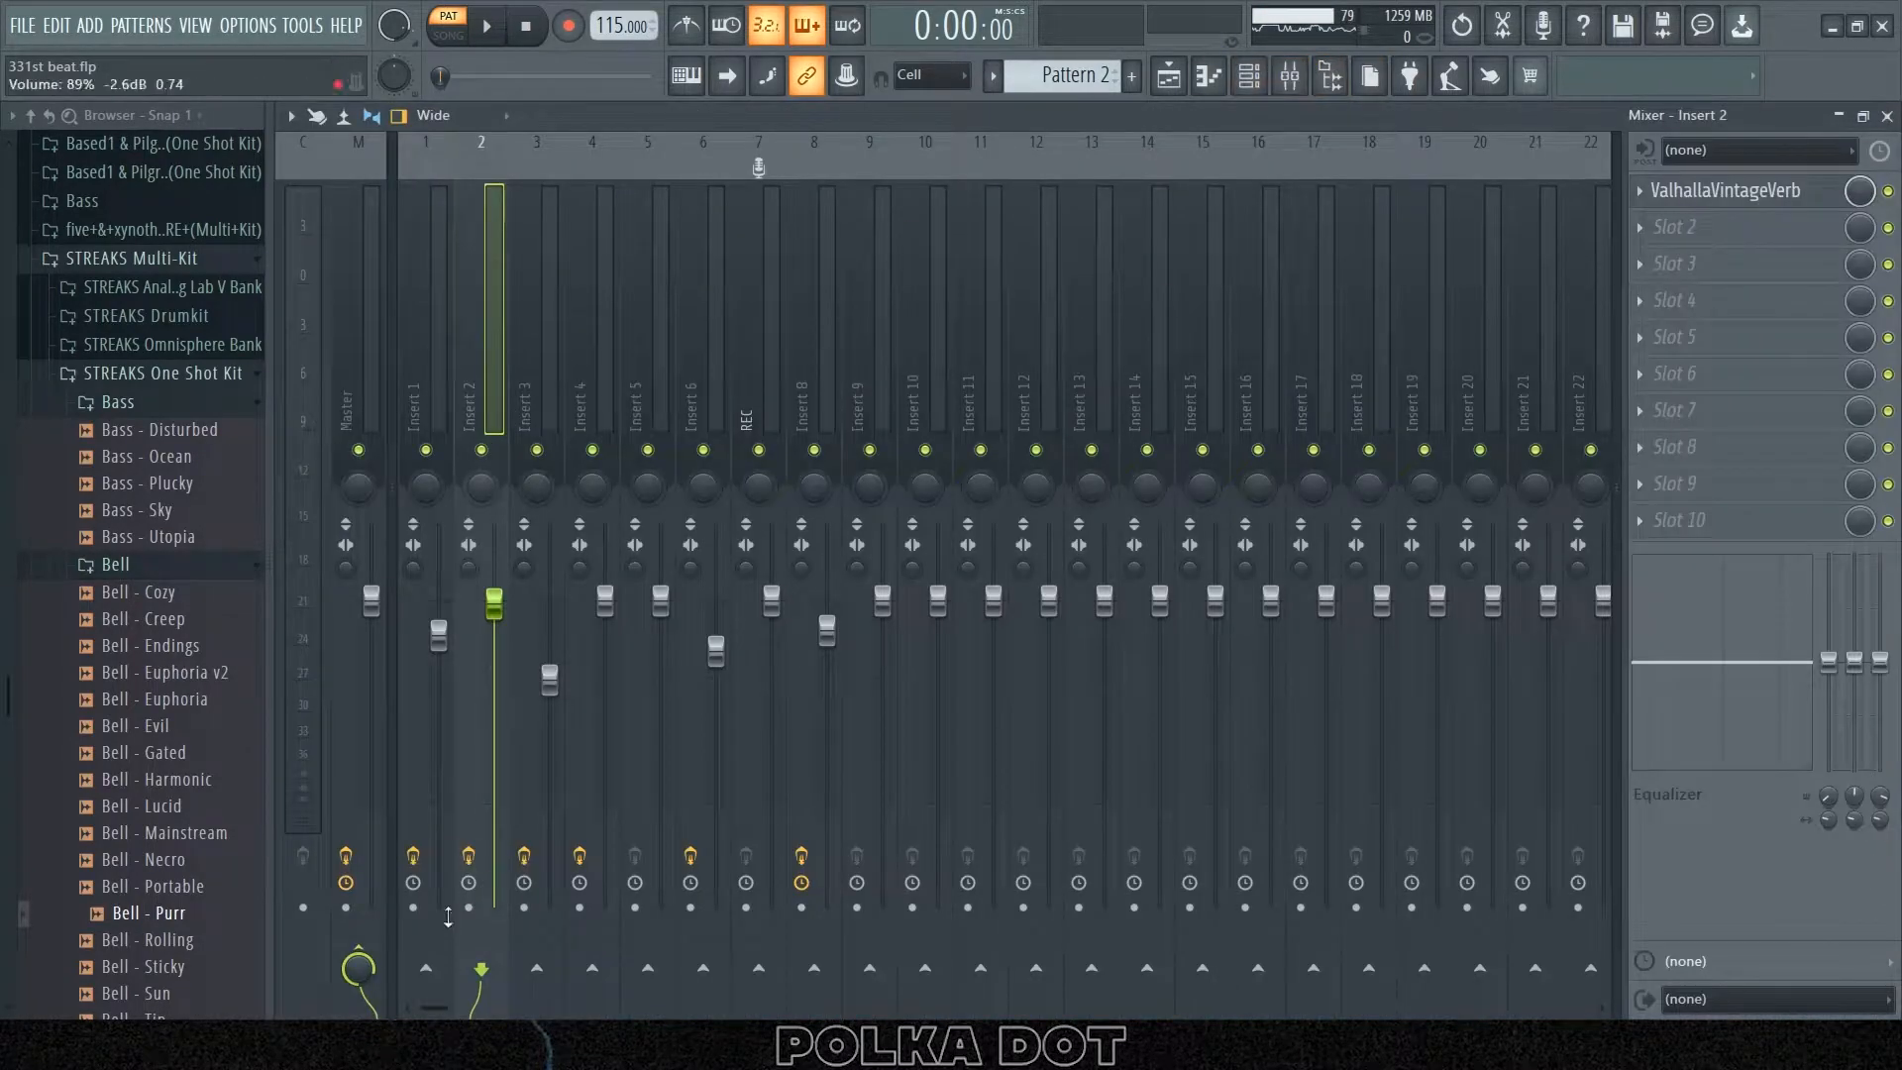
click(290, 116)
mouse_move(396, 164)
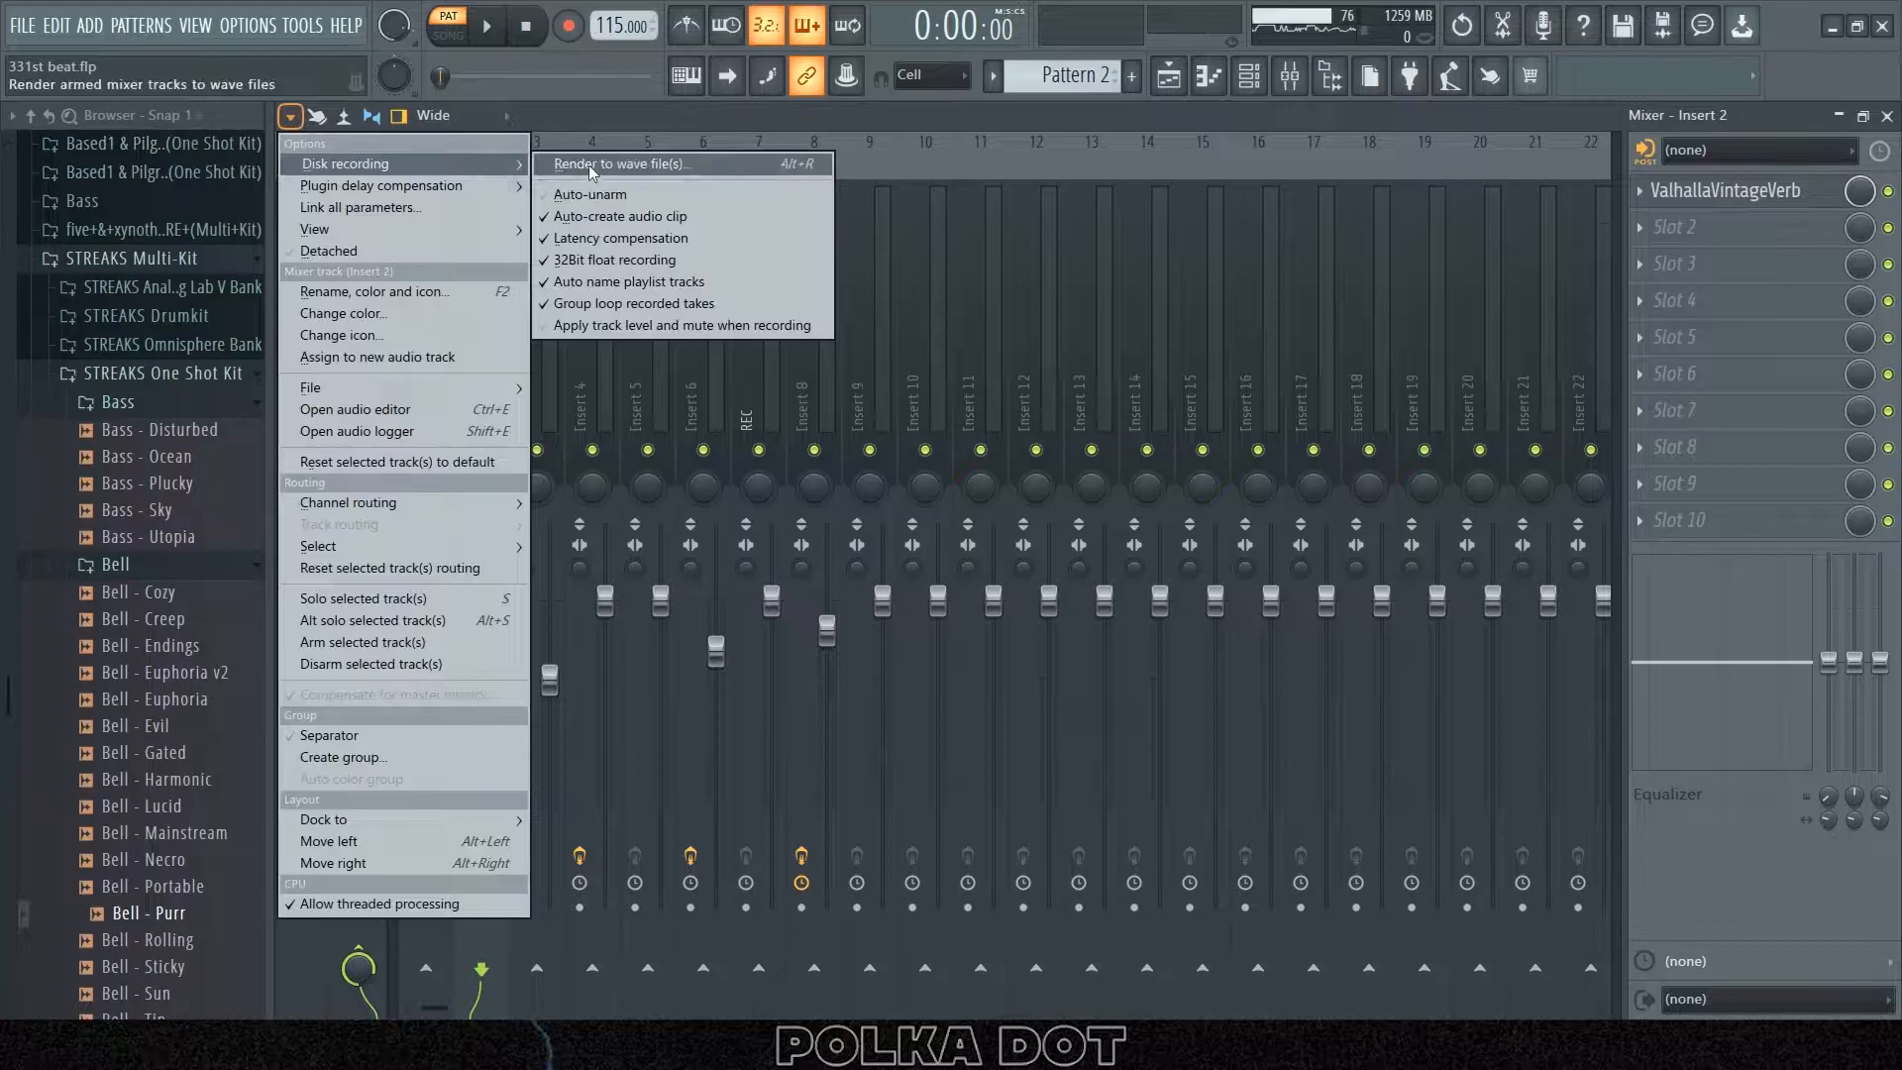
click(543, 166)
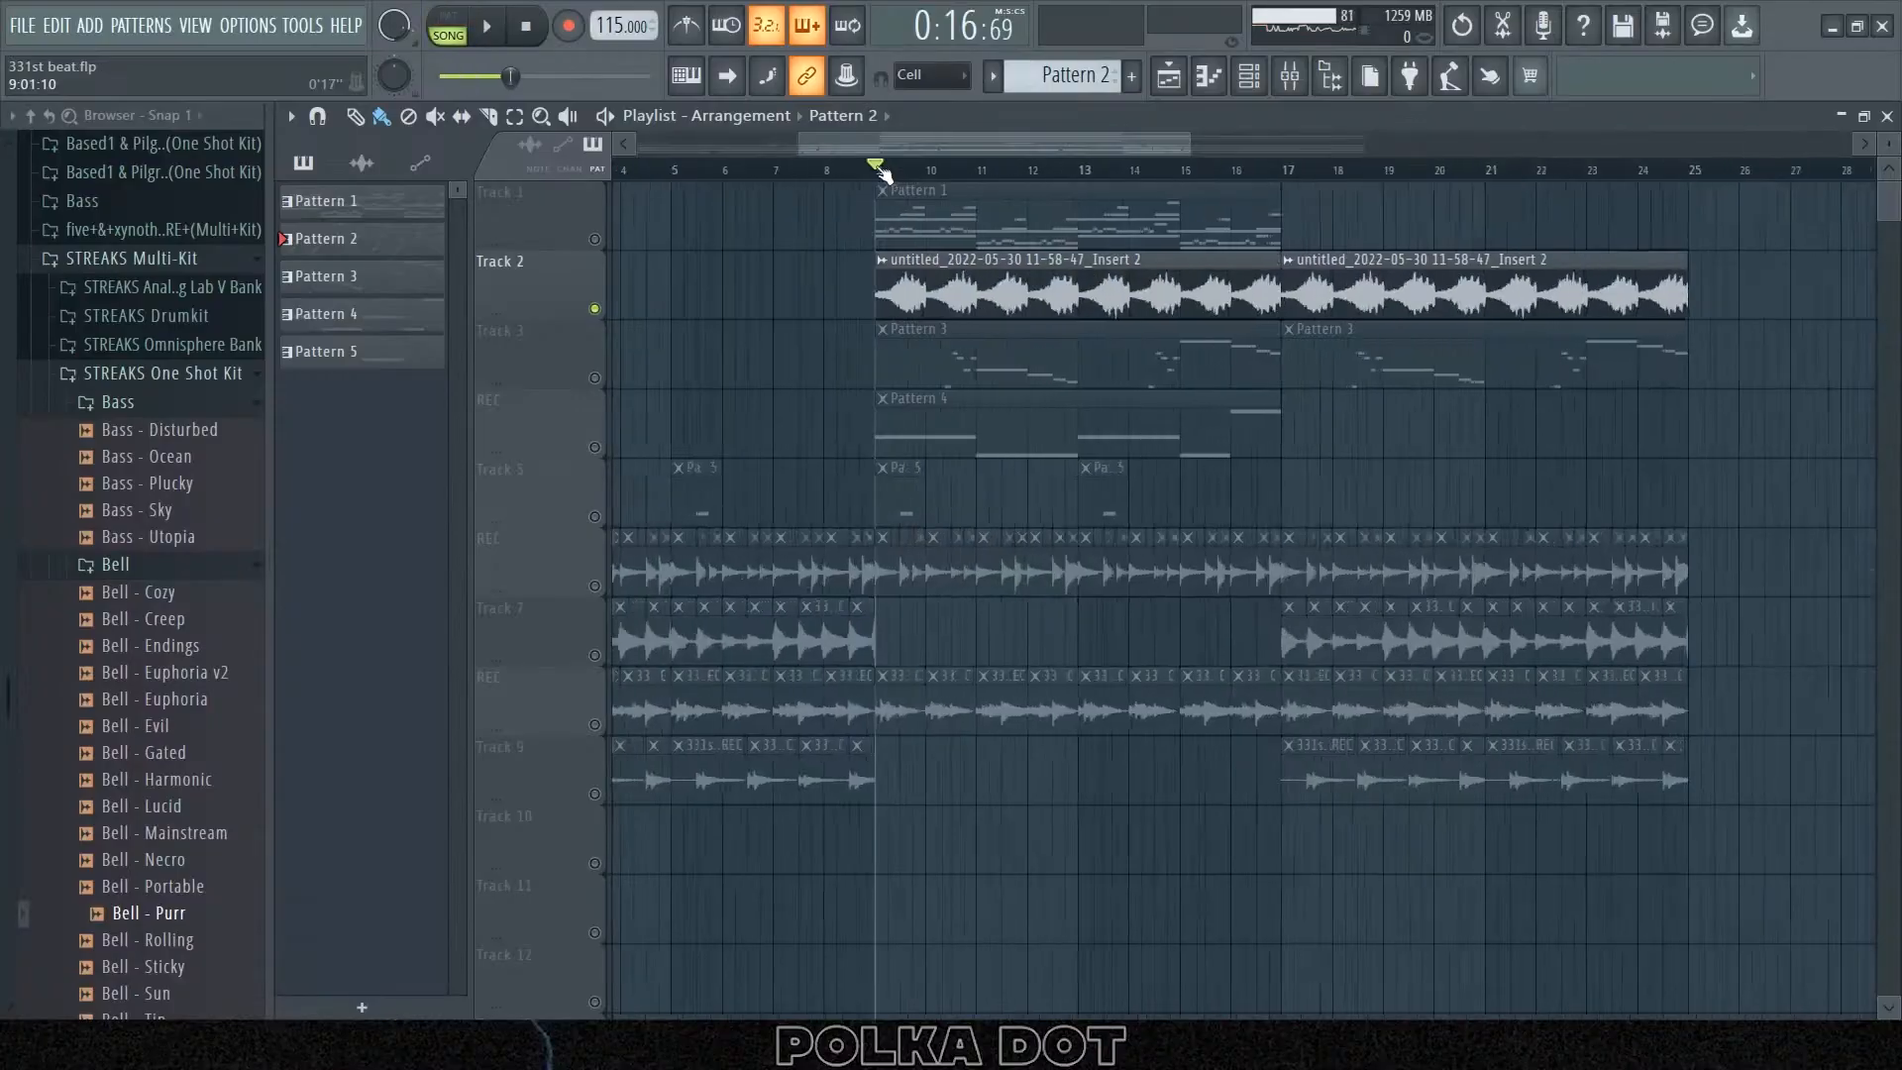
- Locate the rendered Insert 2 clip in the playlist and inspect the Fruity parametric EQ 2 and Portal effects on mixer Insert 3
scroll(880, 173, up, 3)
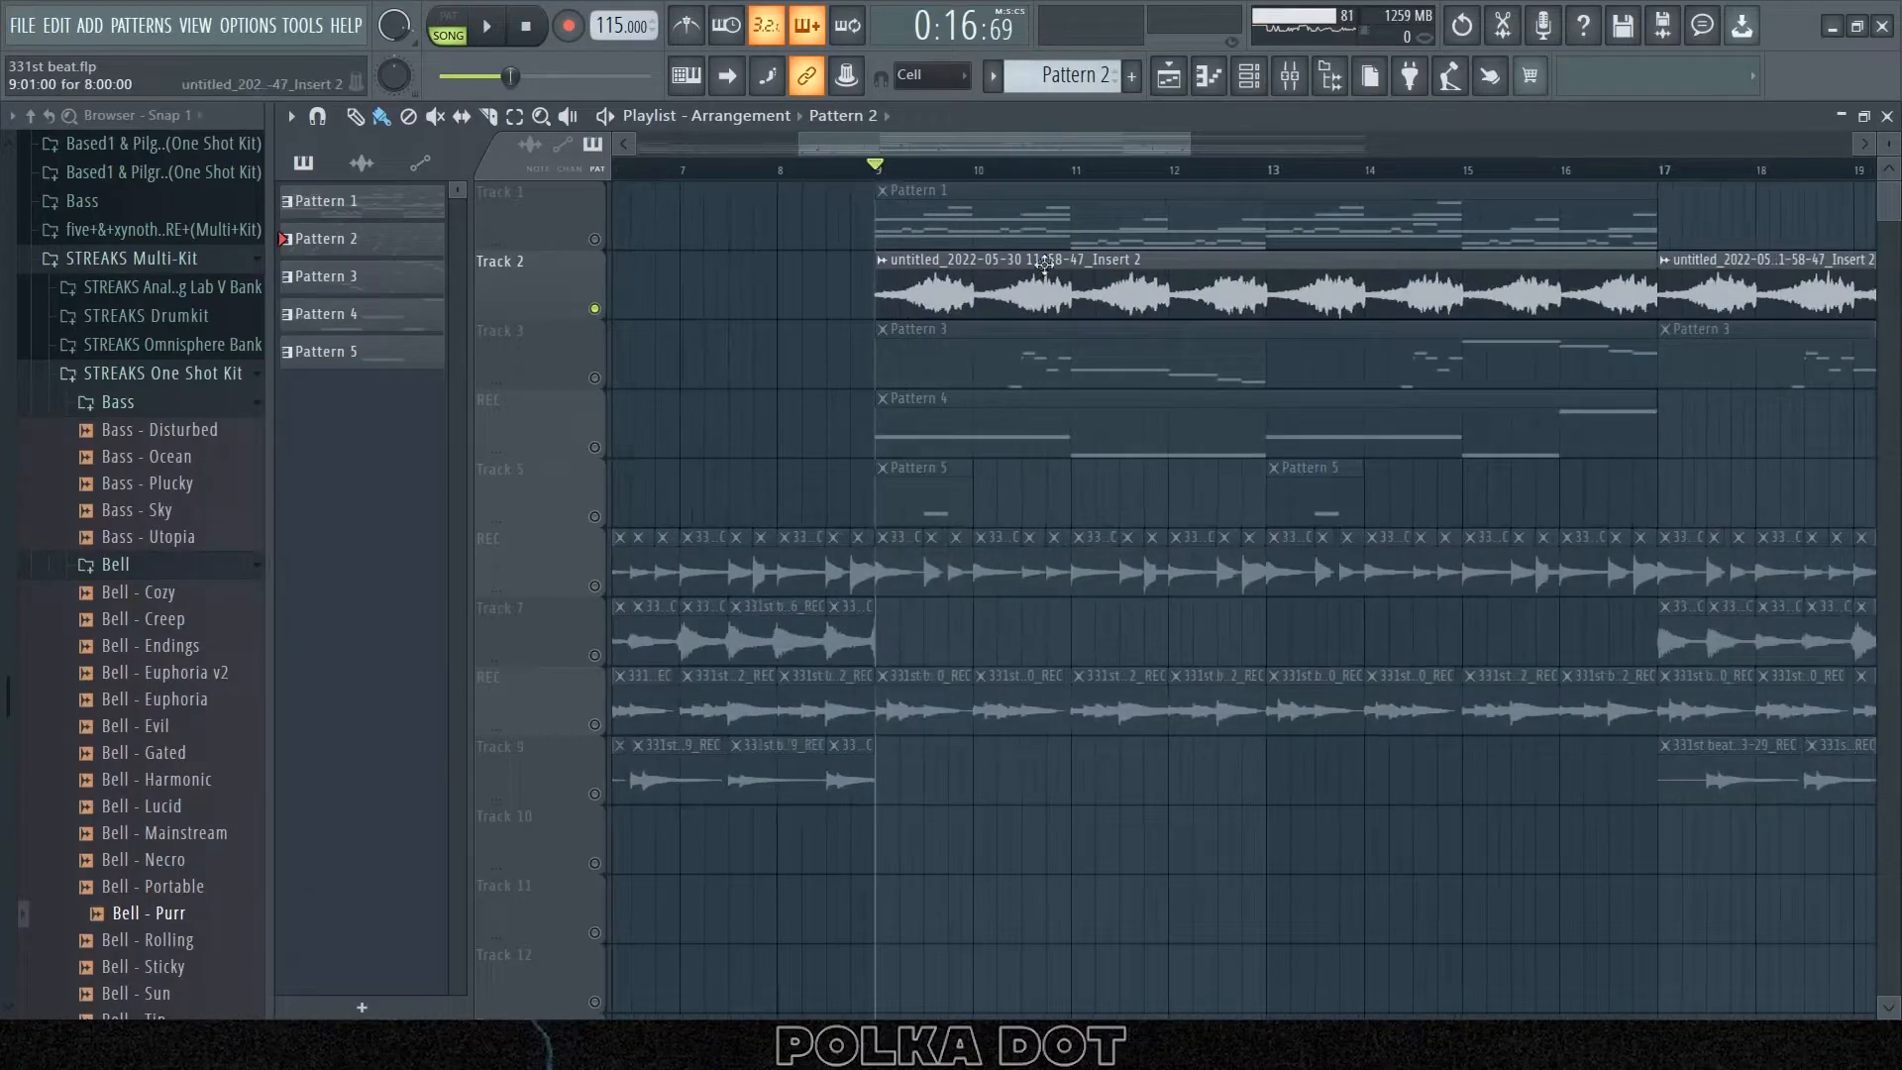
click(1284, 85)
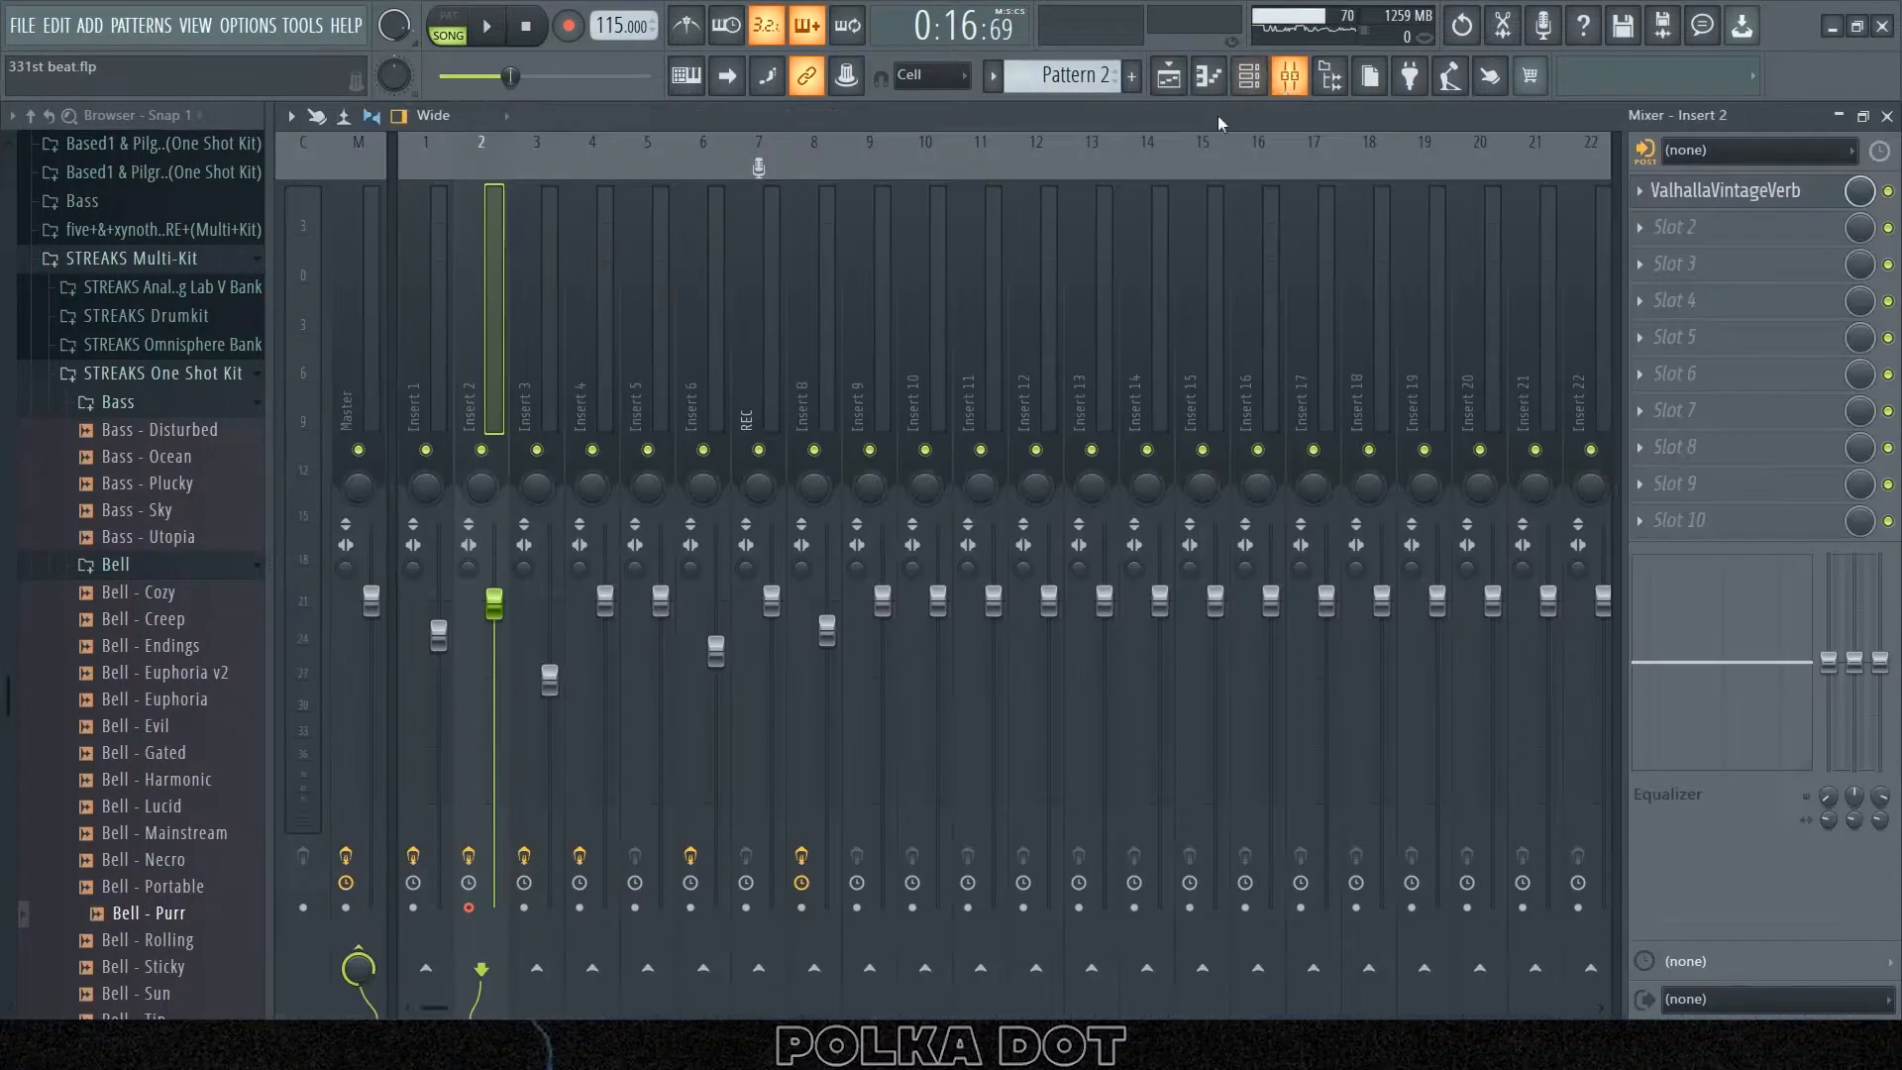
click(539, 345)
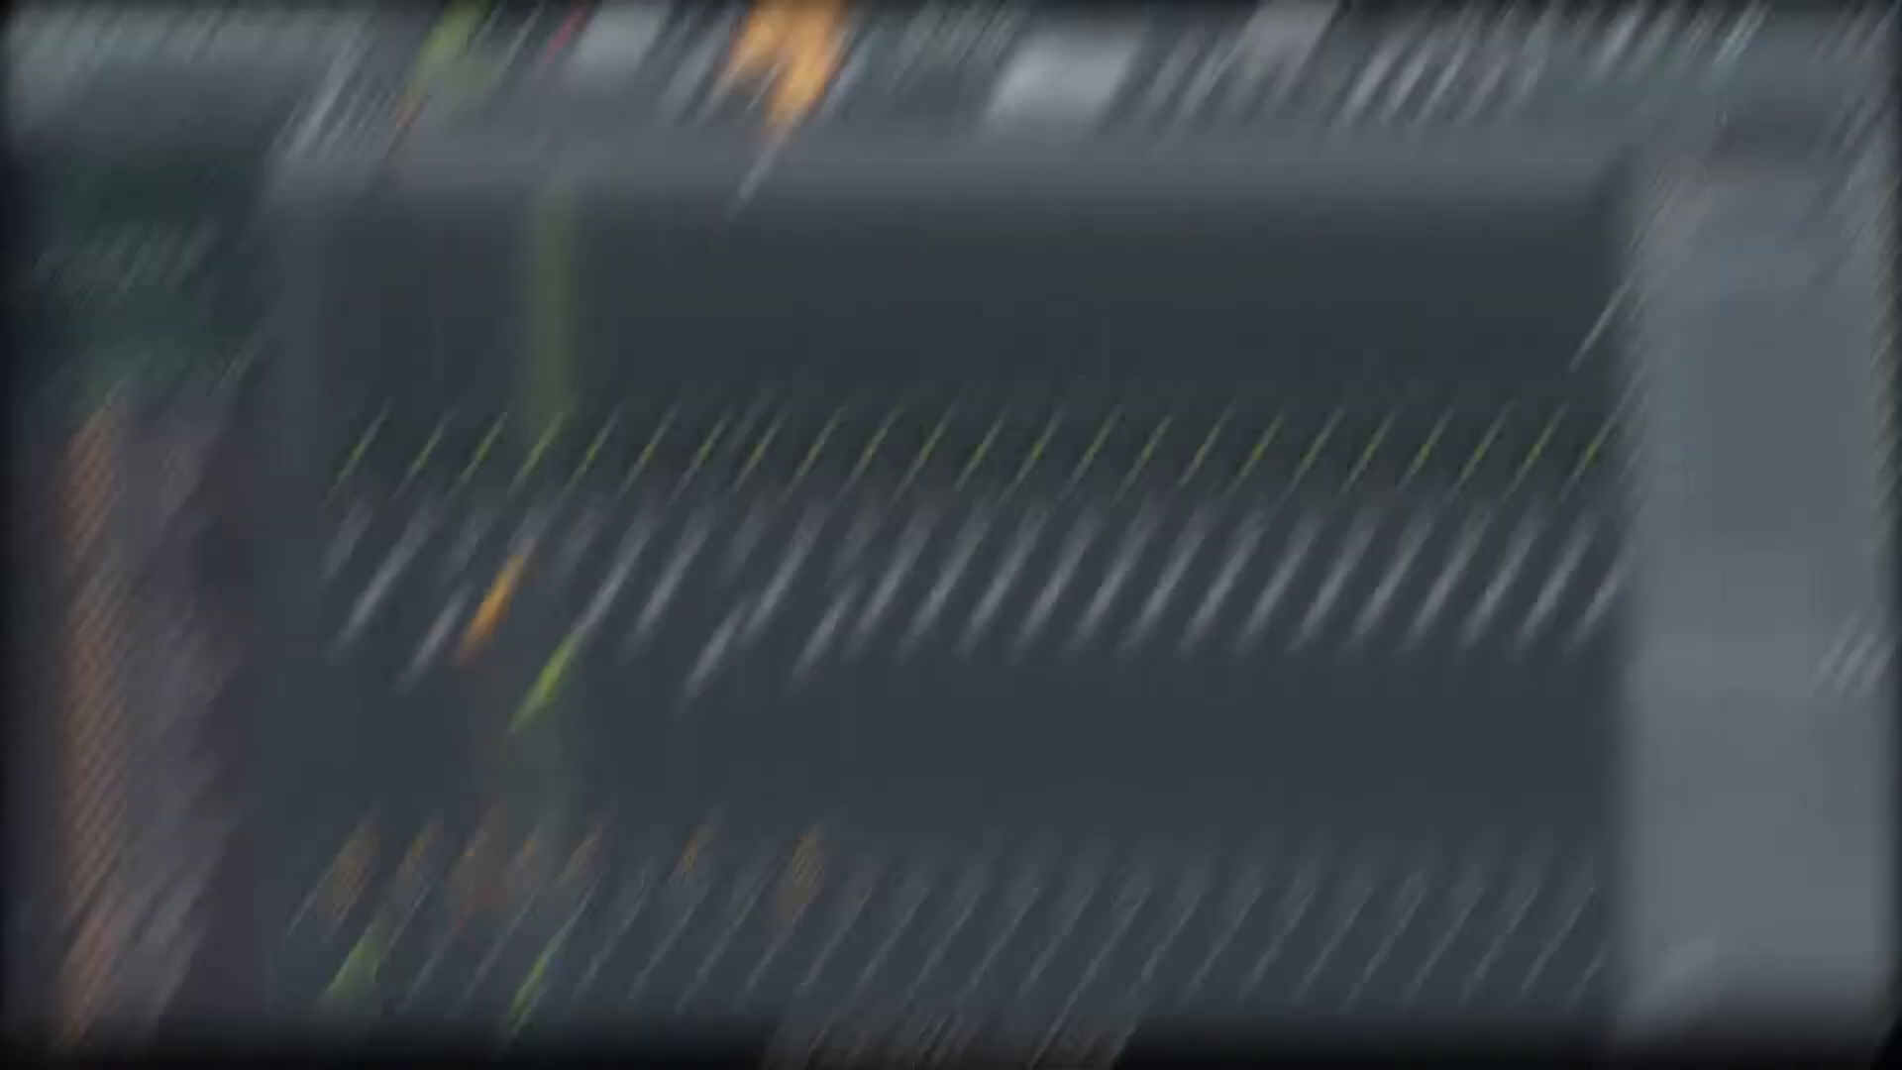
click(1719, 193)
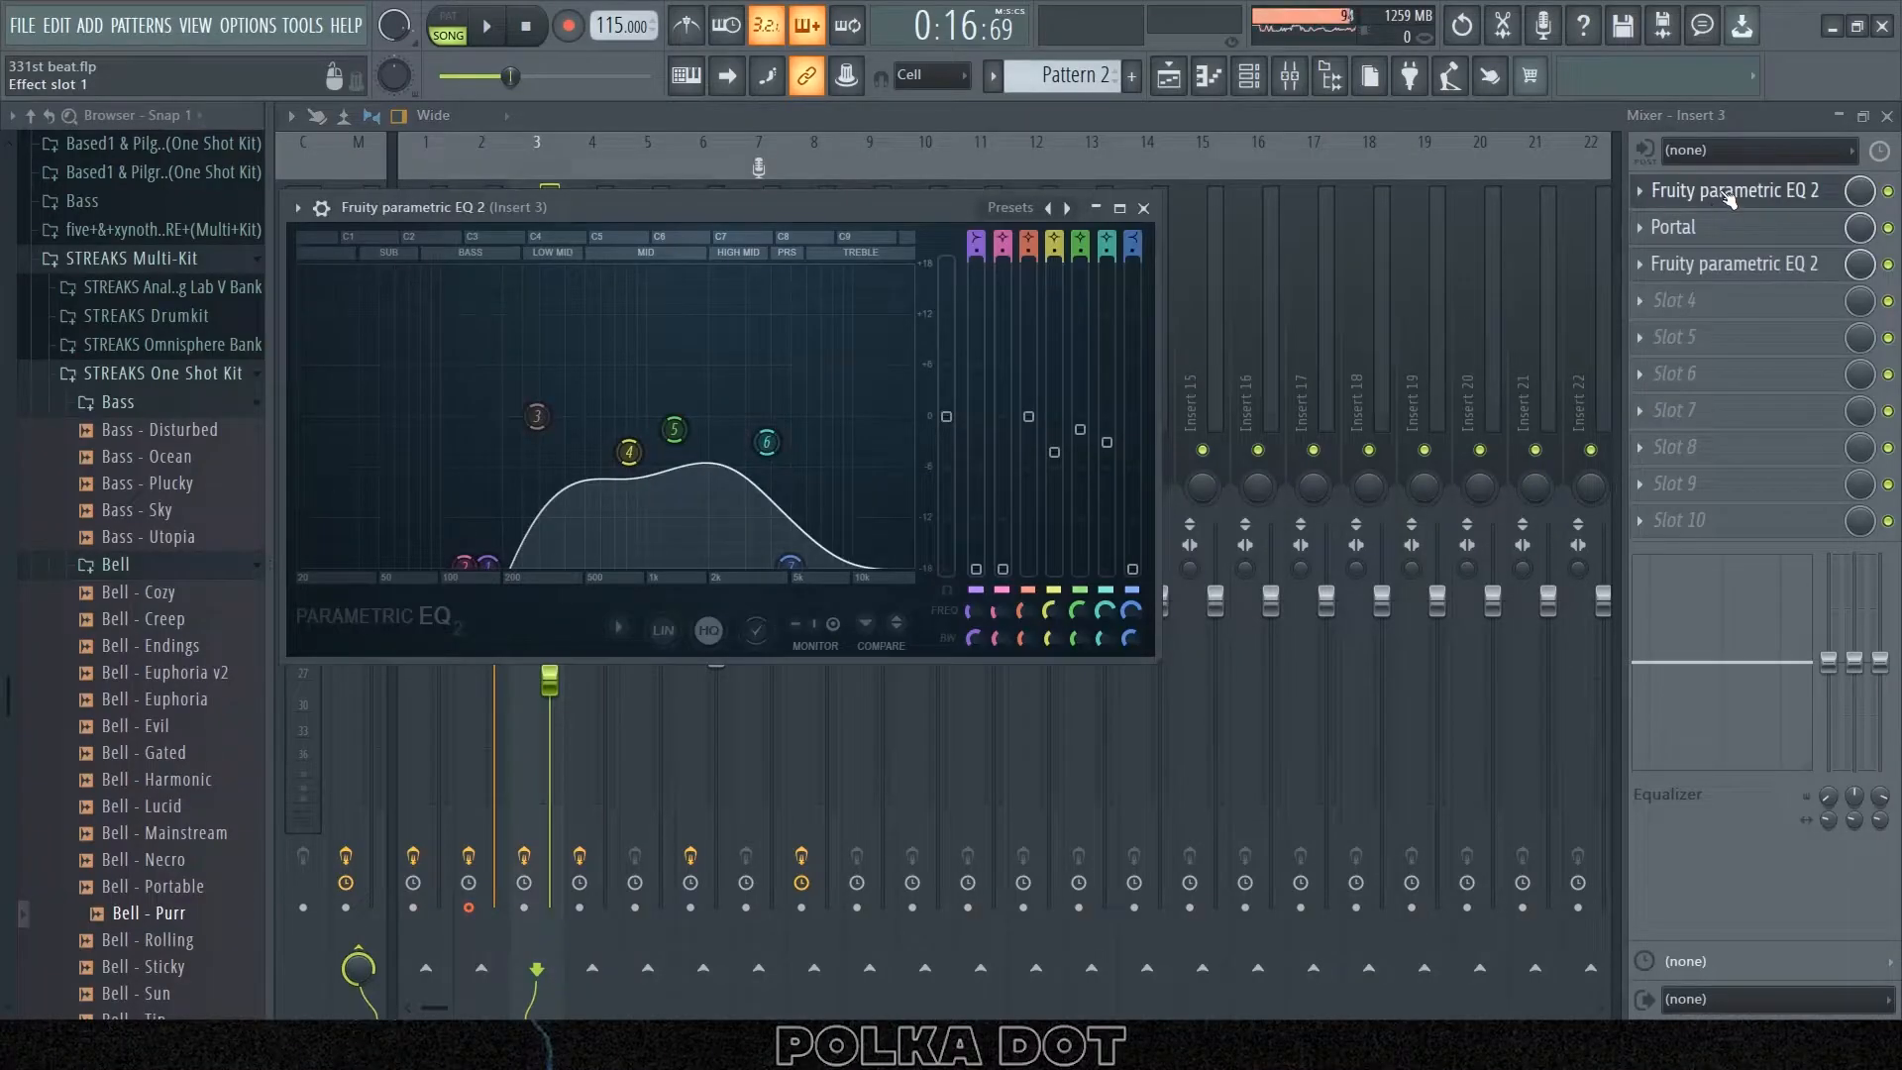
click(1684, 227)
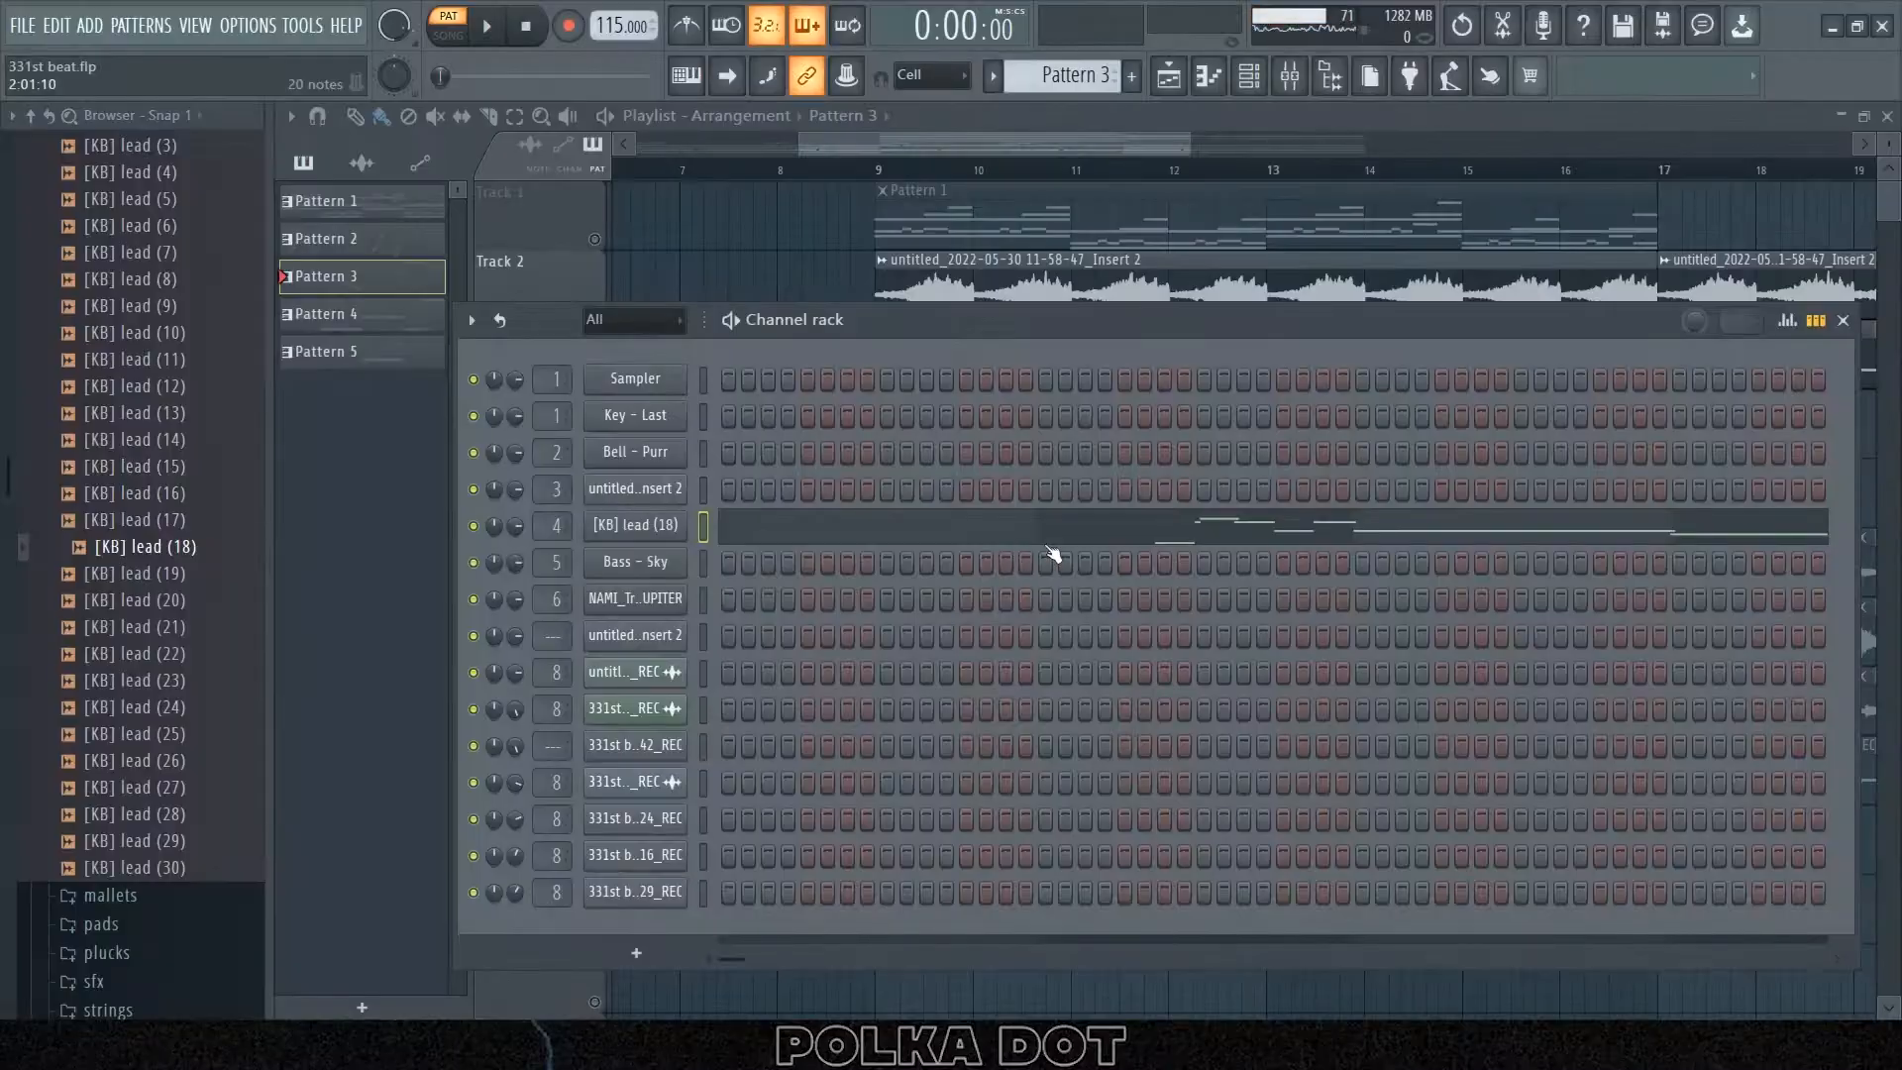
- Locate the lead sample's folder in the one shot kit stash and play Pattern 3's [KB] lead (18) notes
scroll(149, 552, up, 10)
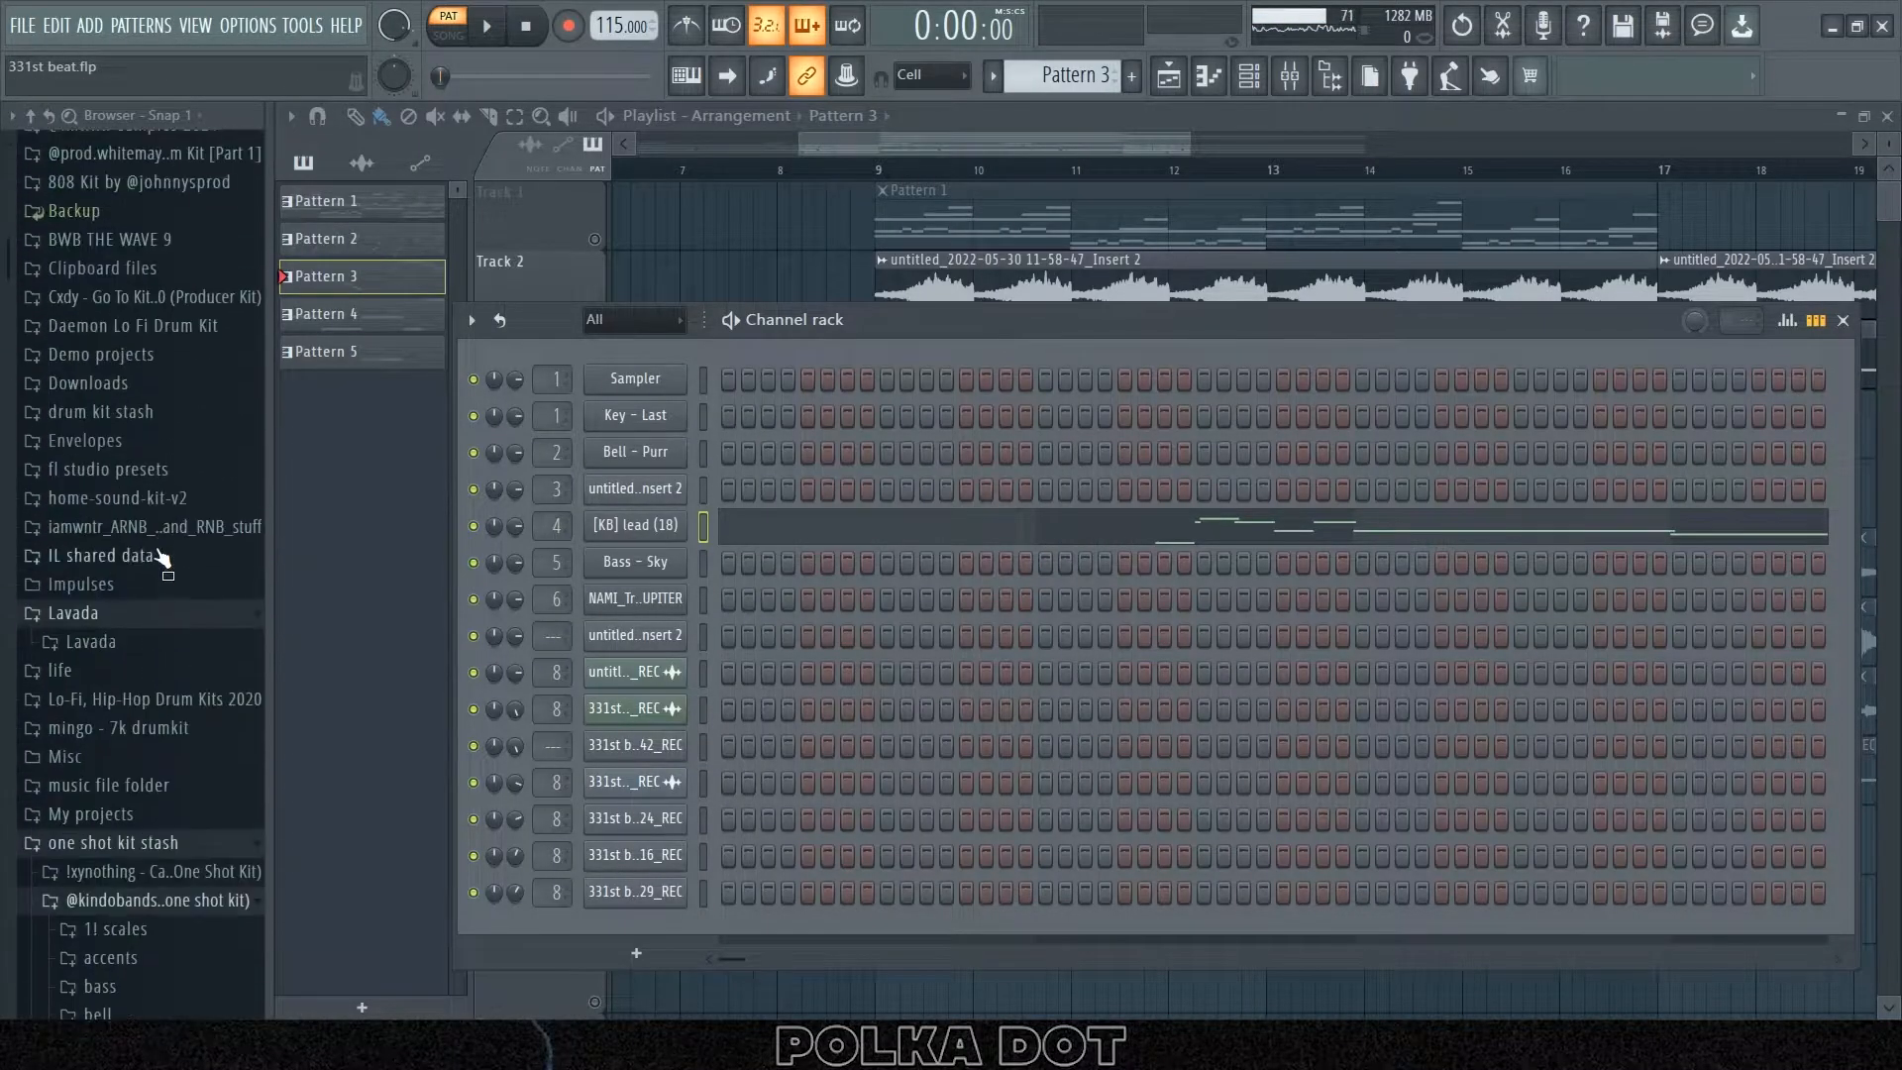
scroll(162, 552, down, 6)
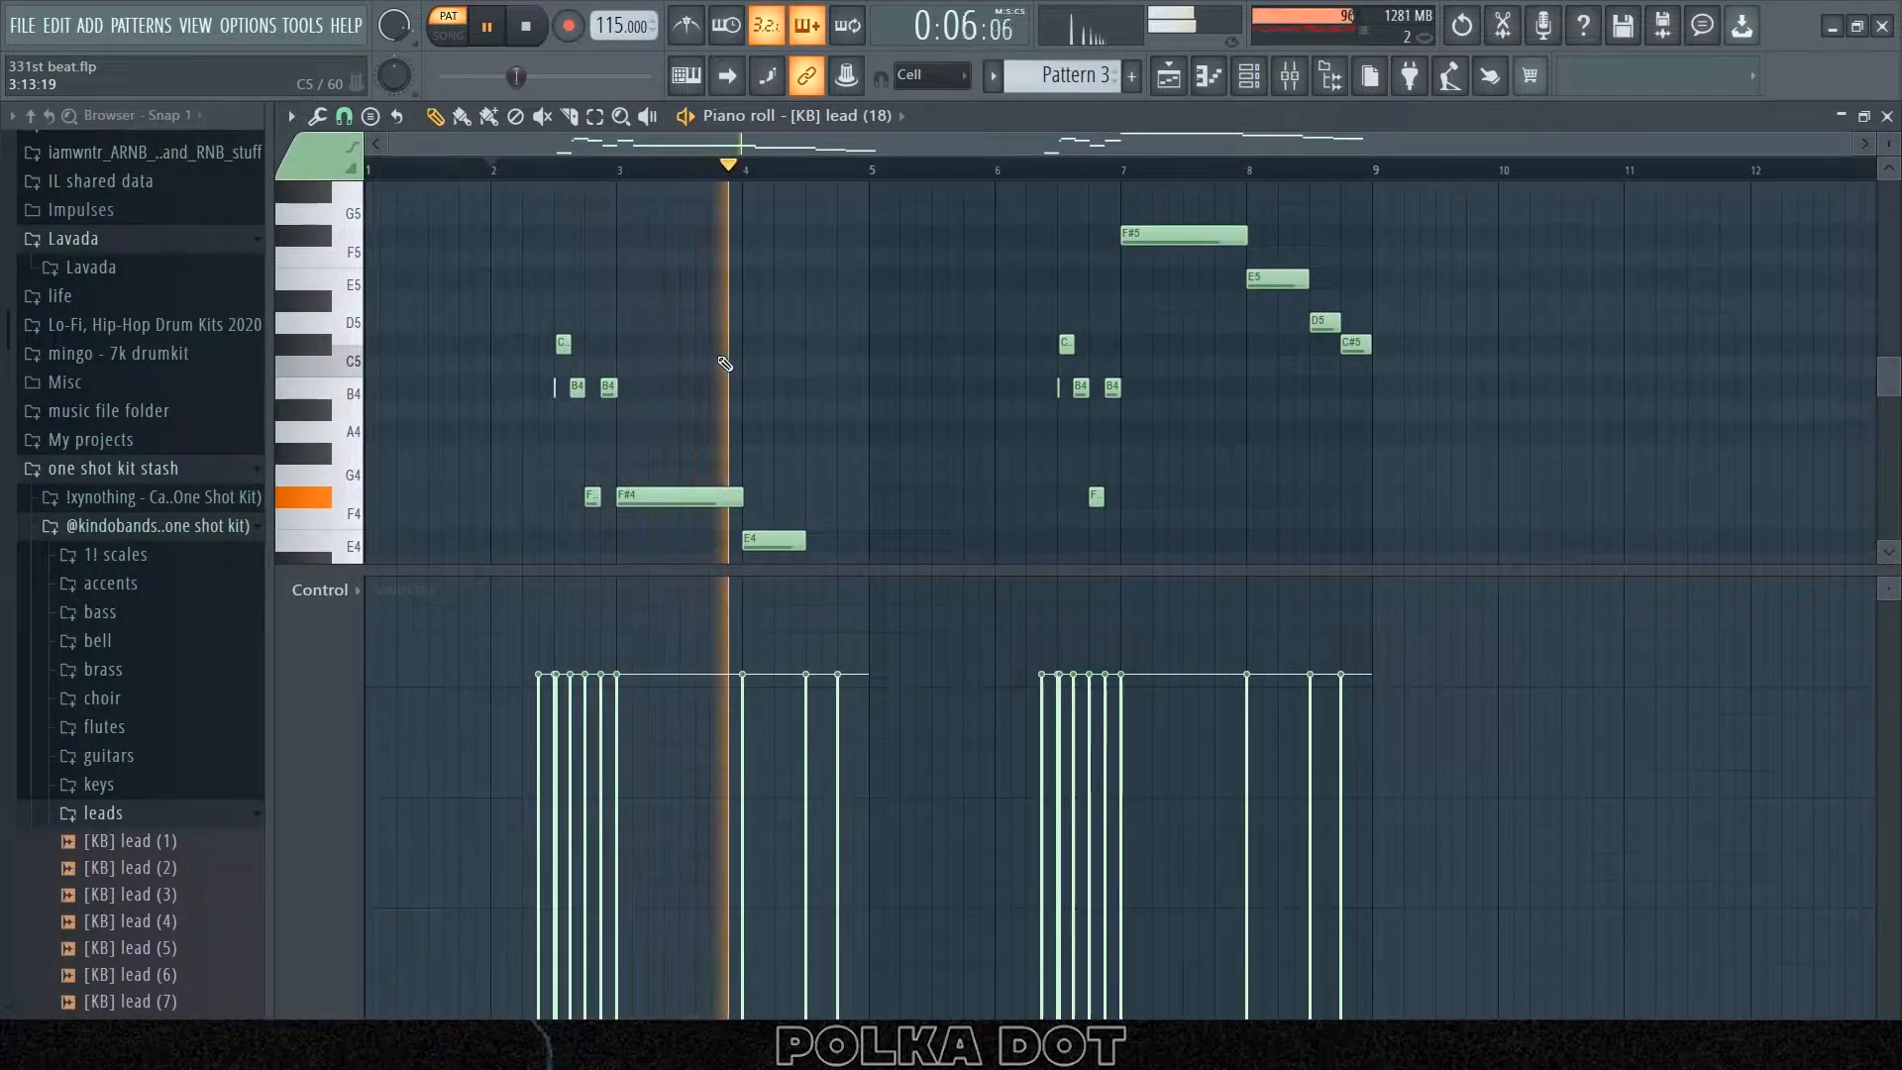
scroll(725, 364, down, 3)
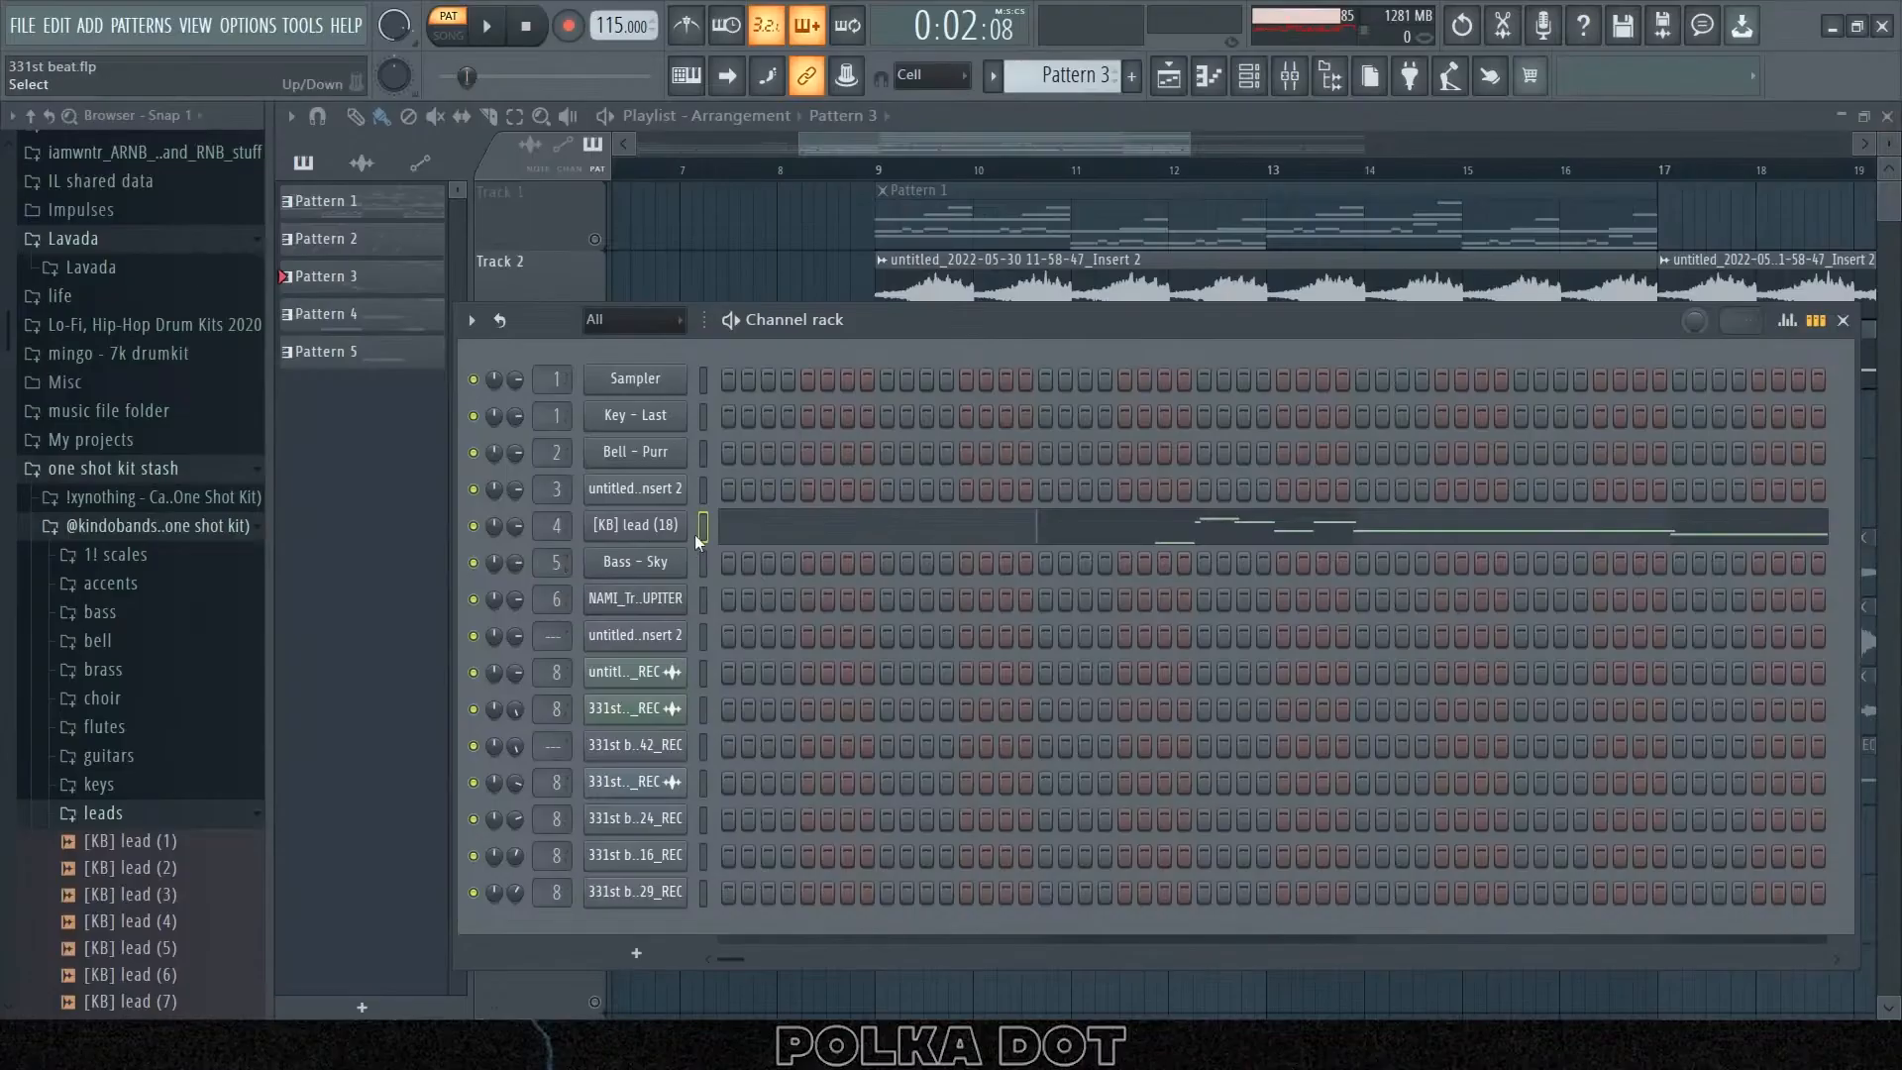
- Review the [KB] lead (18) channel's sample, volume envelope and portamento and mono settings
click(635, 525)
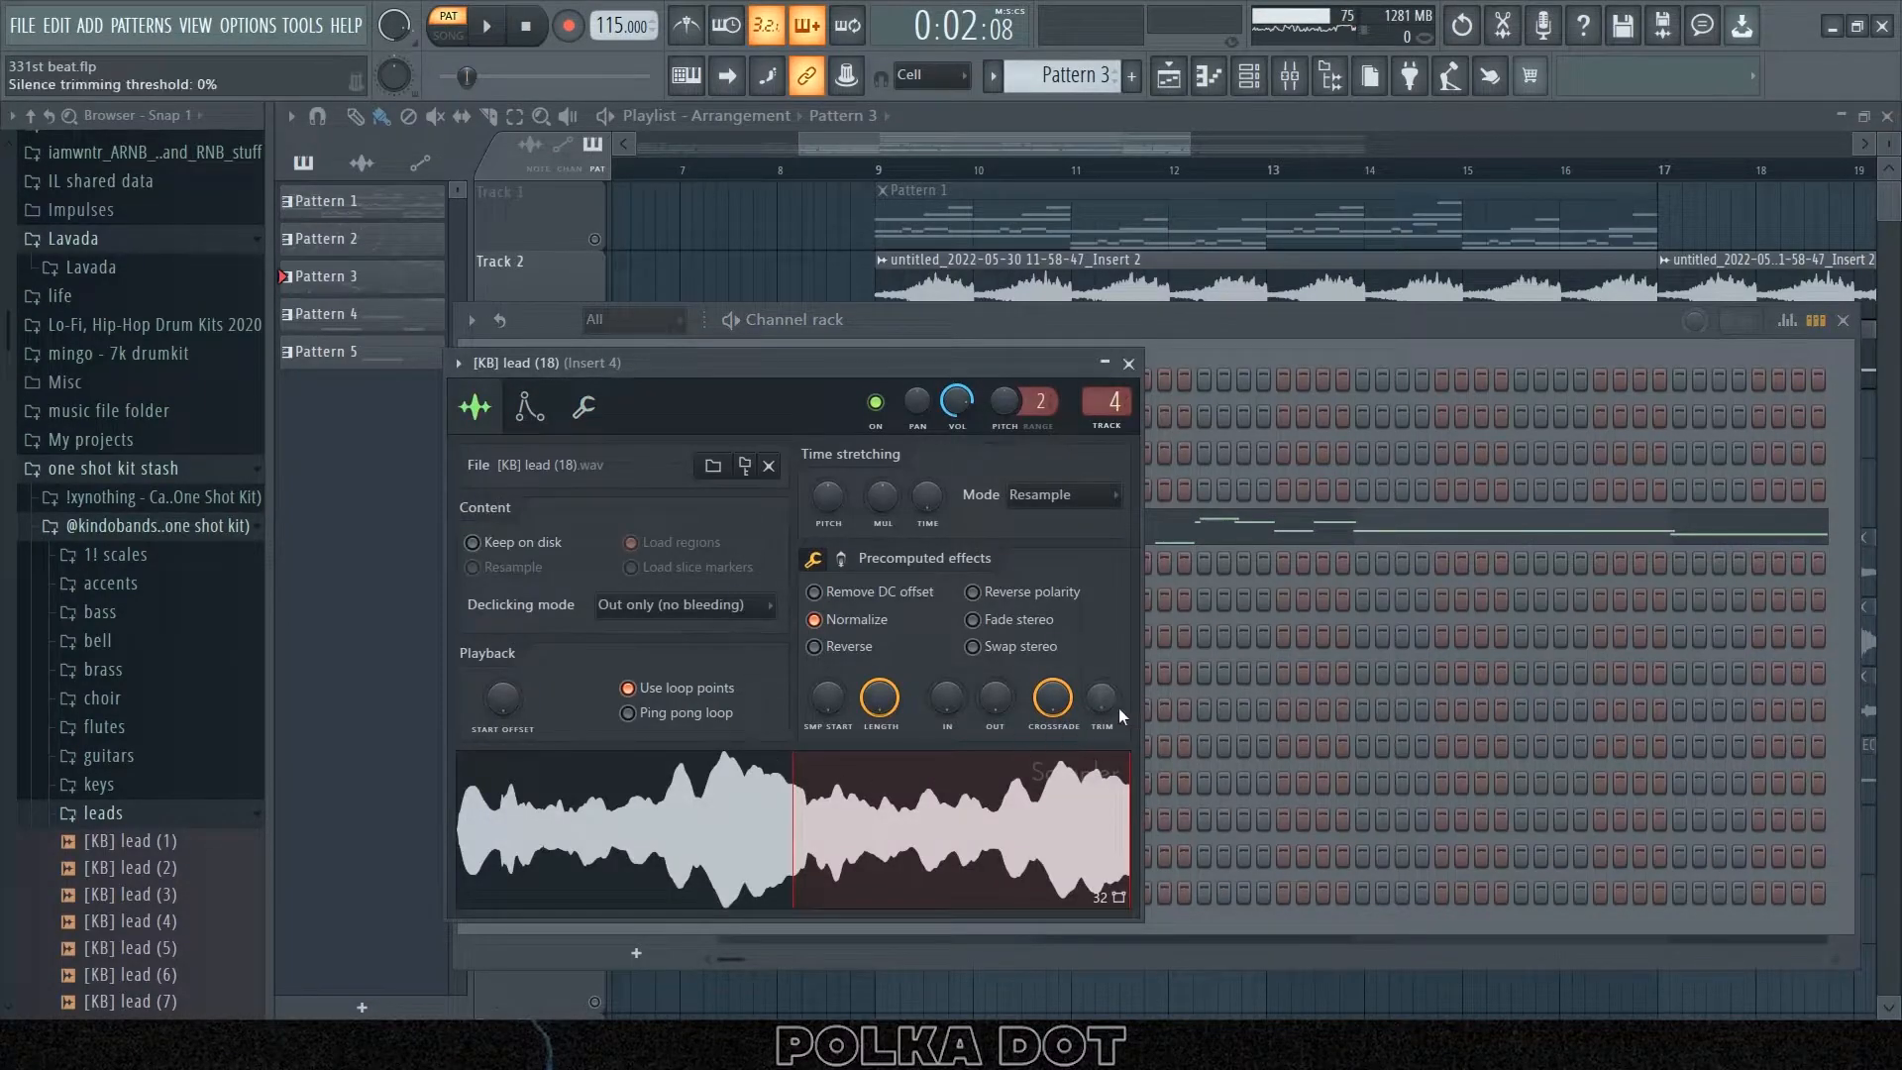
click(535, 406)
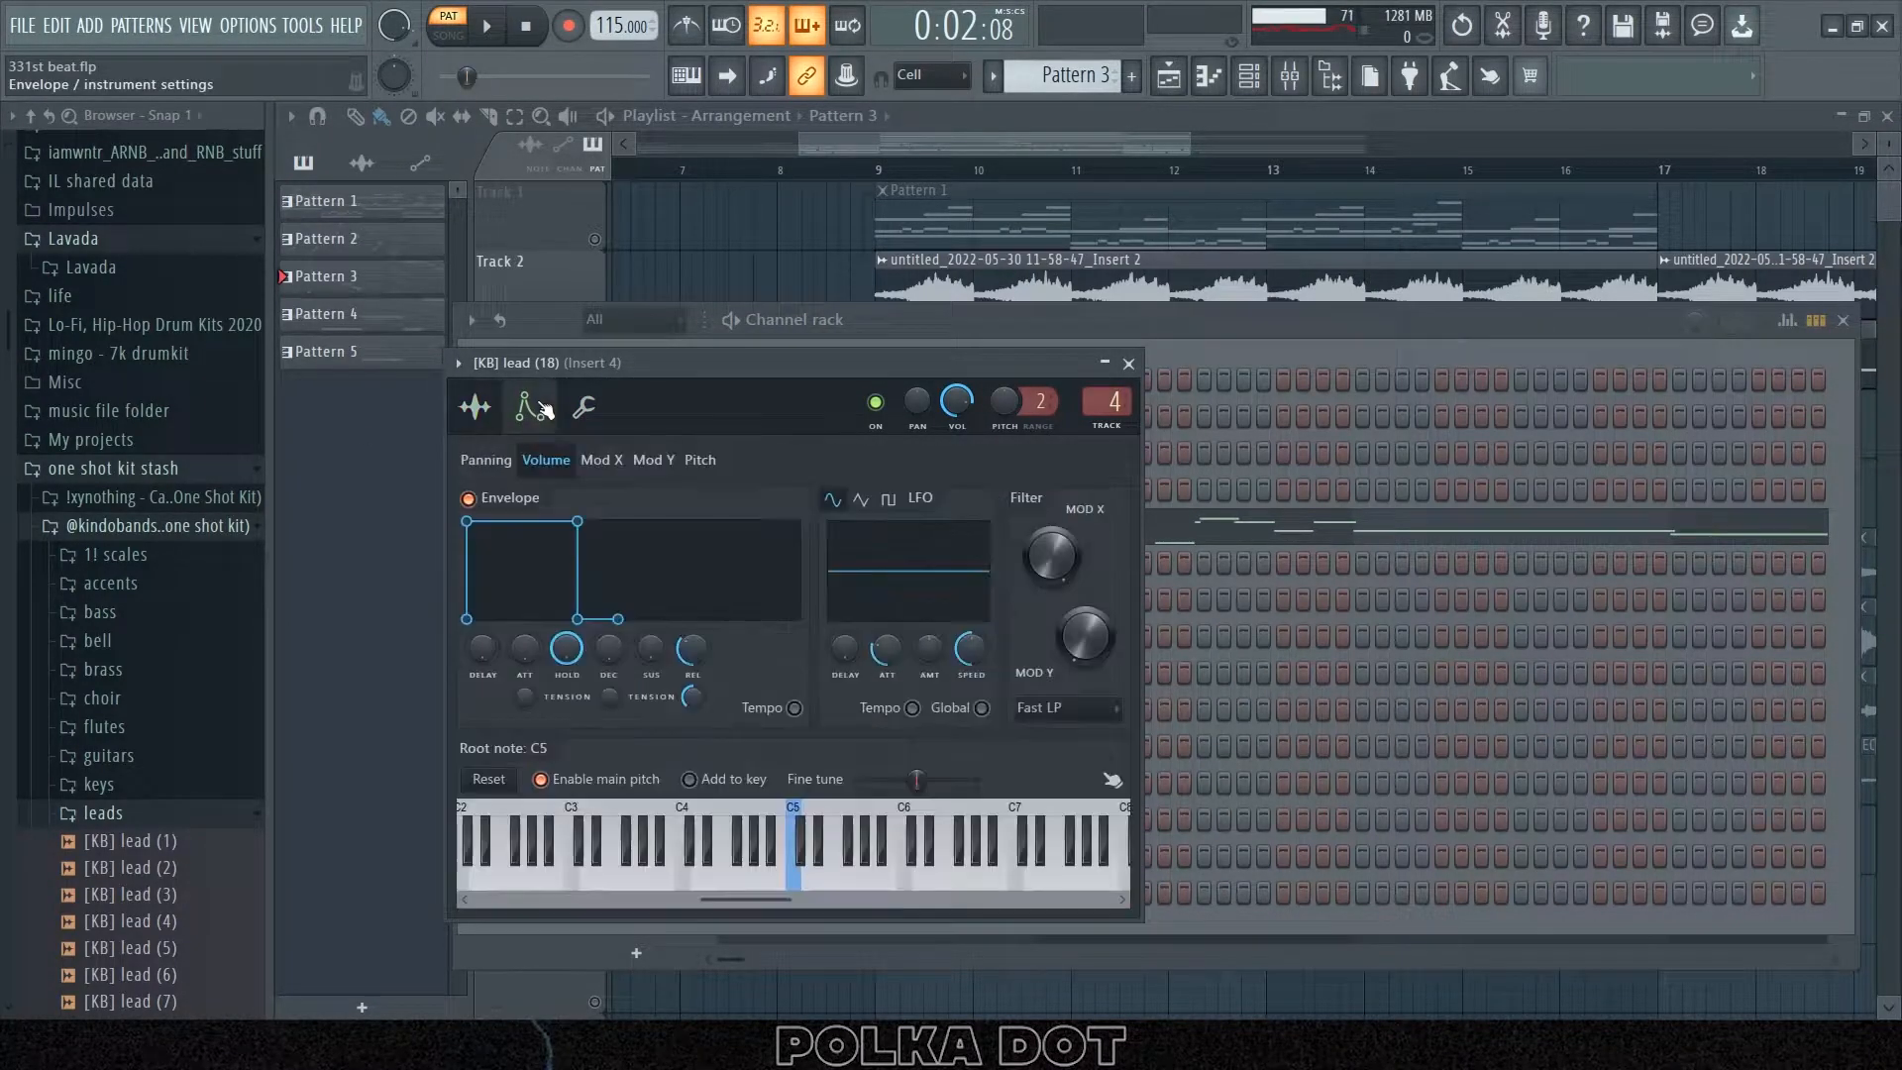
click(584, 406)
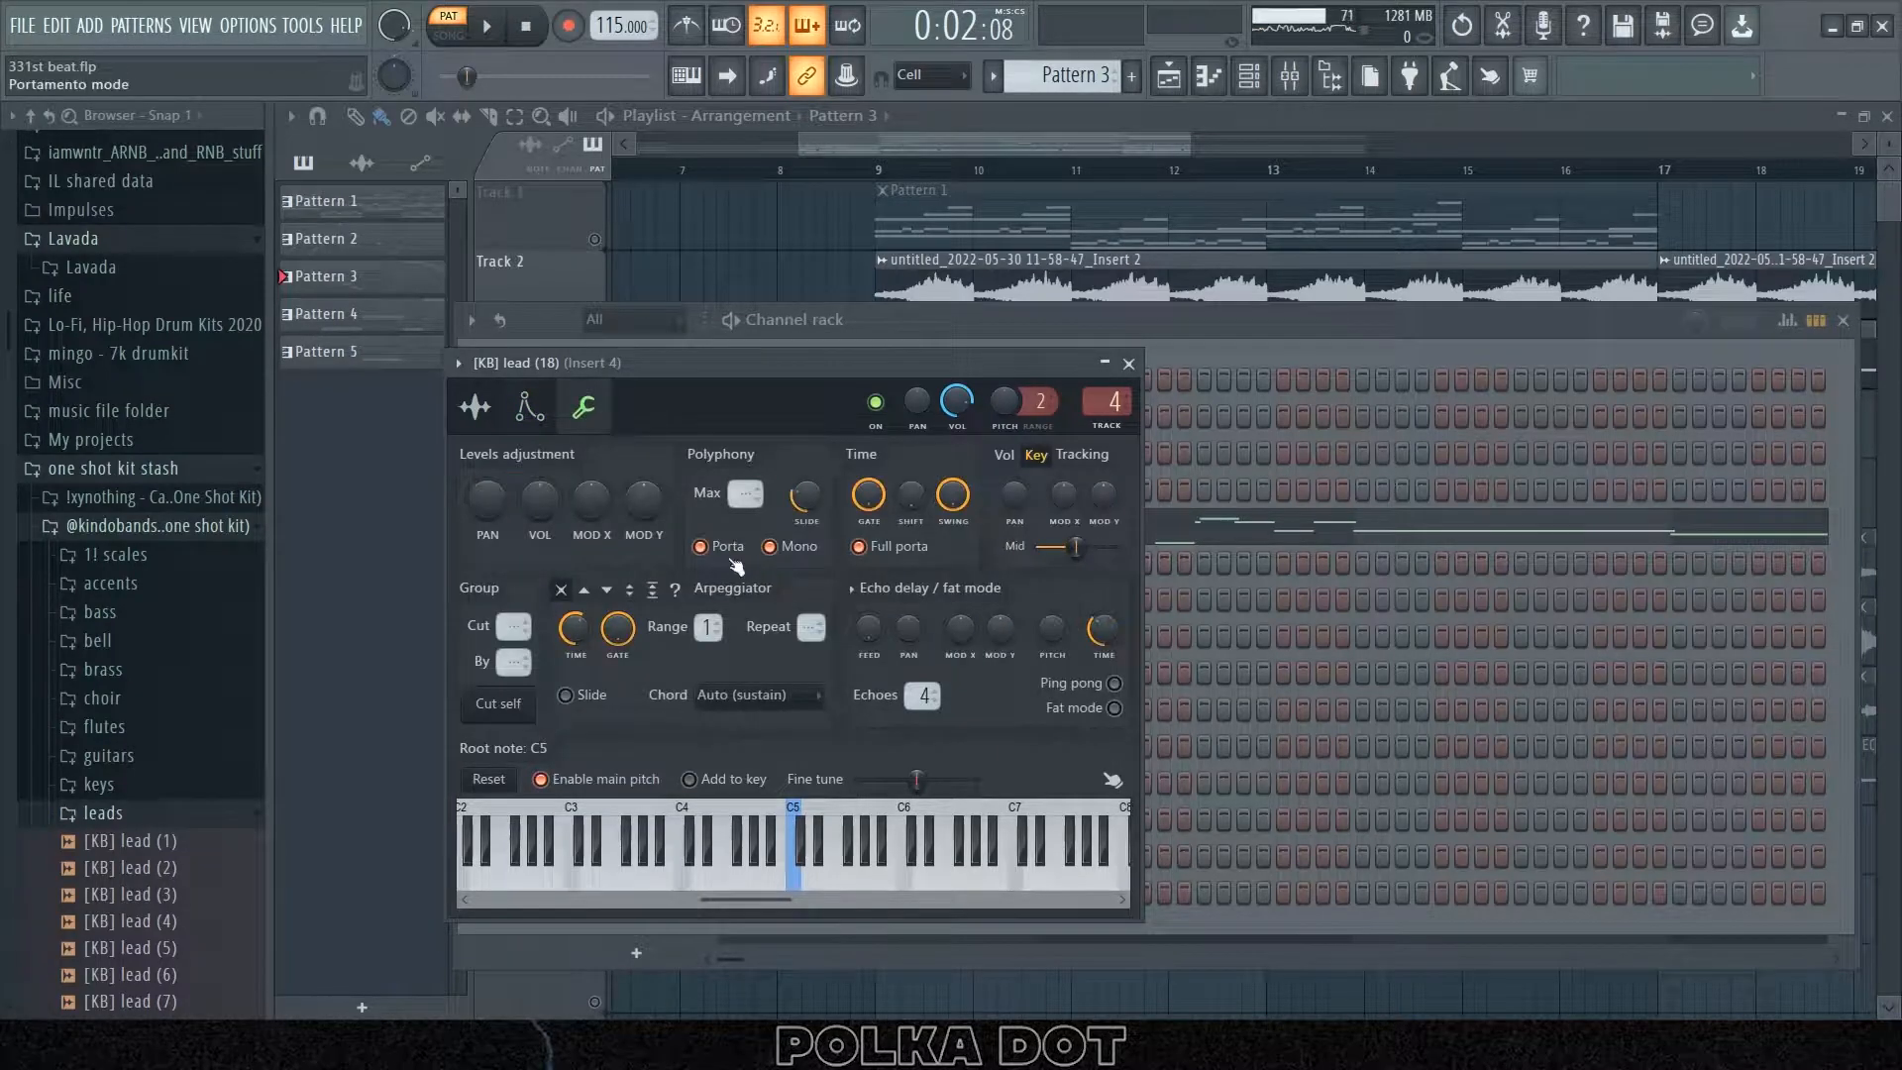
click(1129, 363)
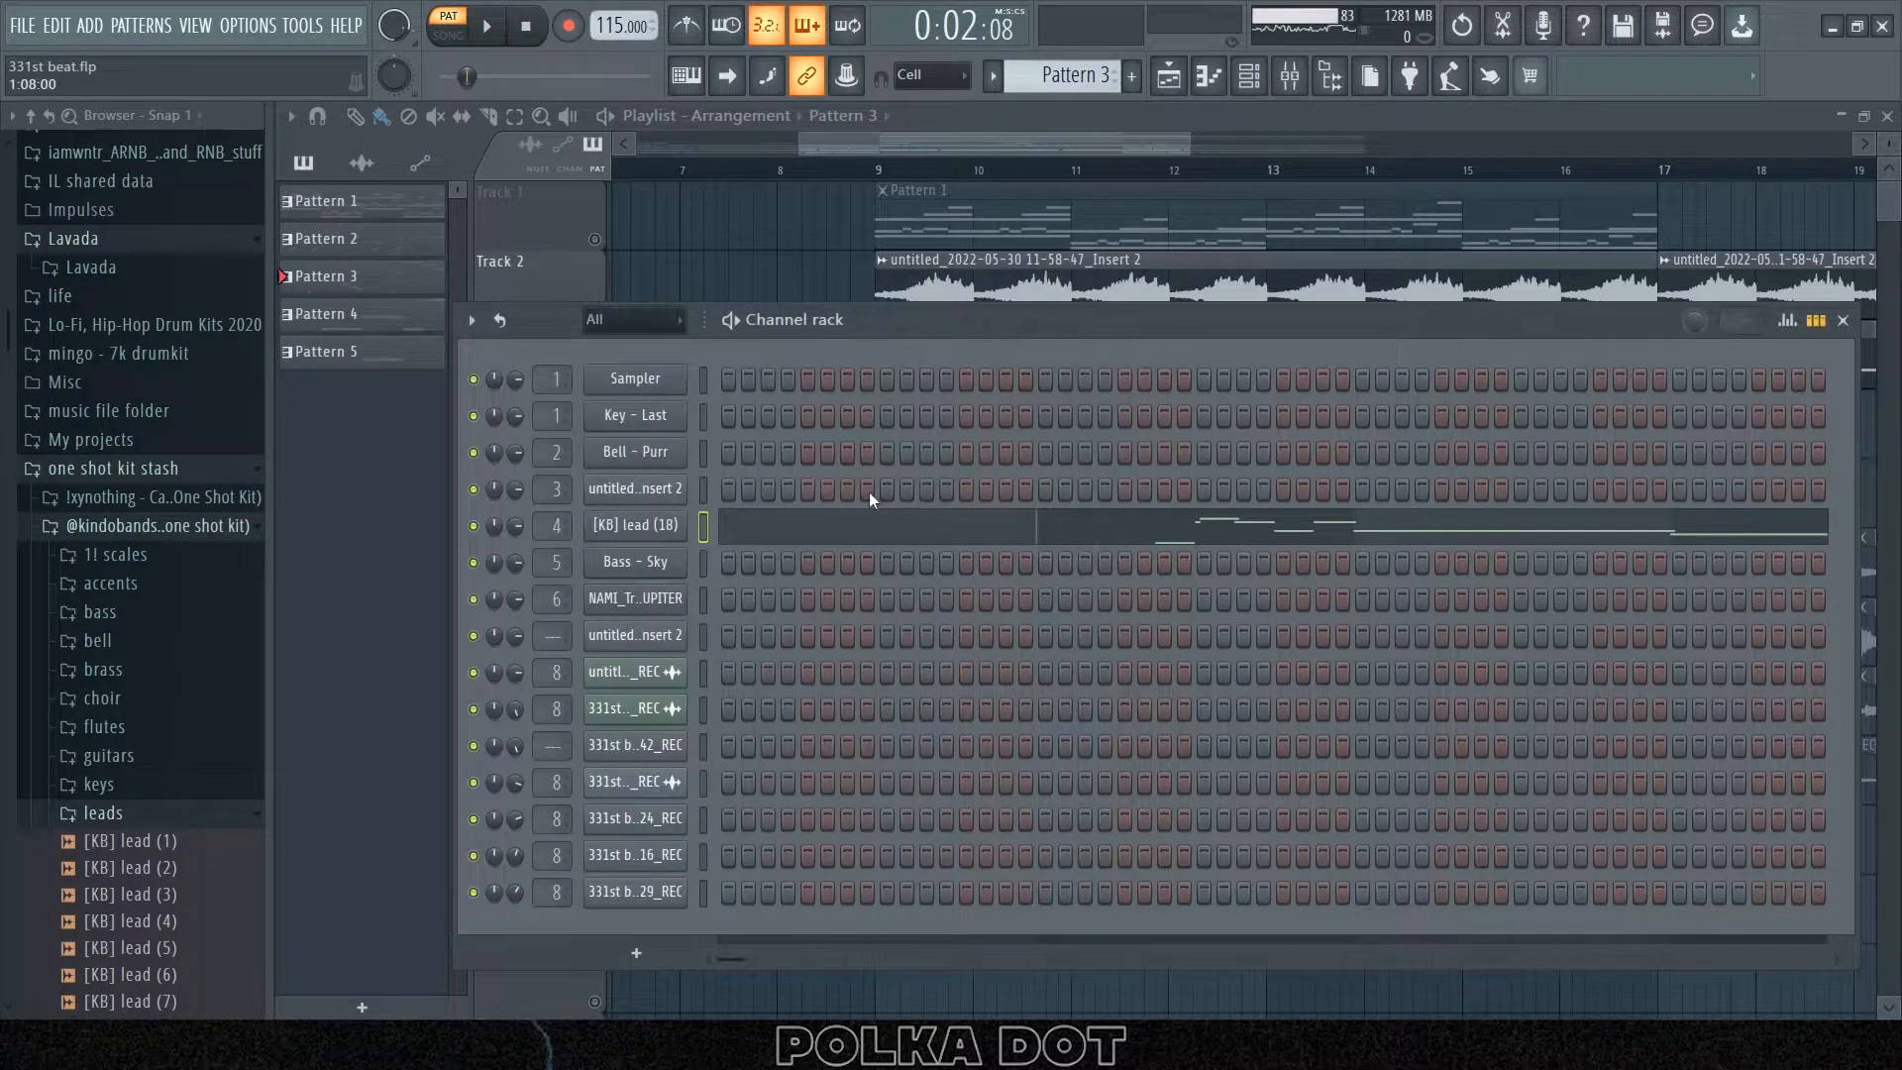
- Examine the short B4 grace note before the C#5 near bar 2 in Pattern 3's lead melody
click(872, 525)
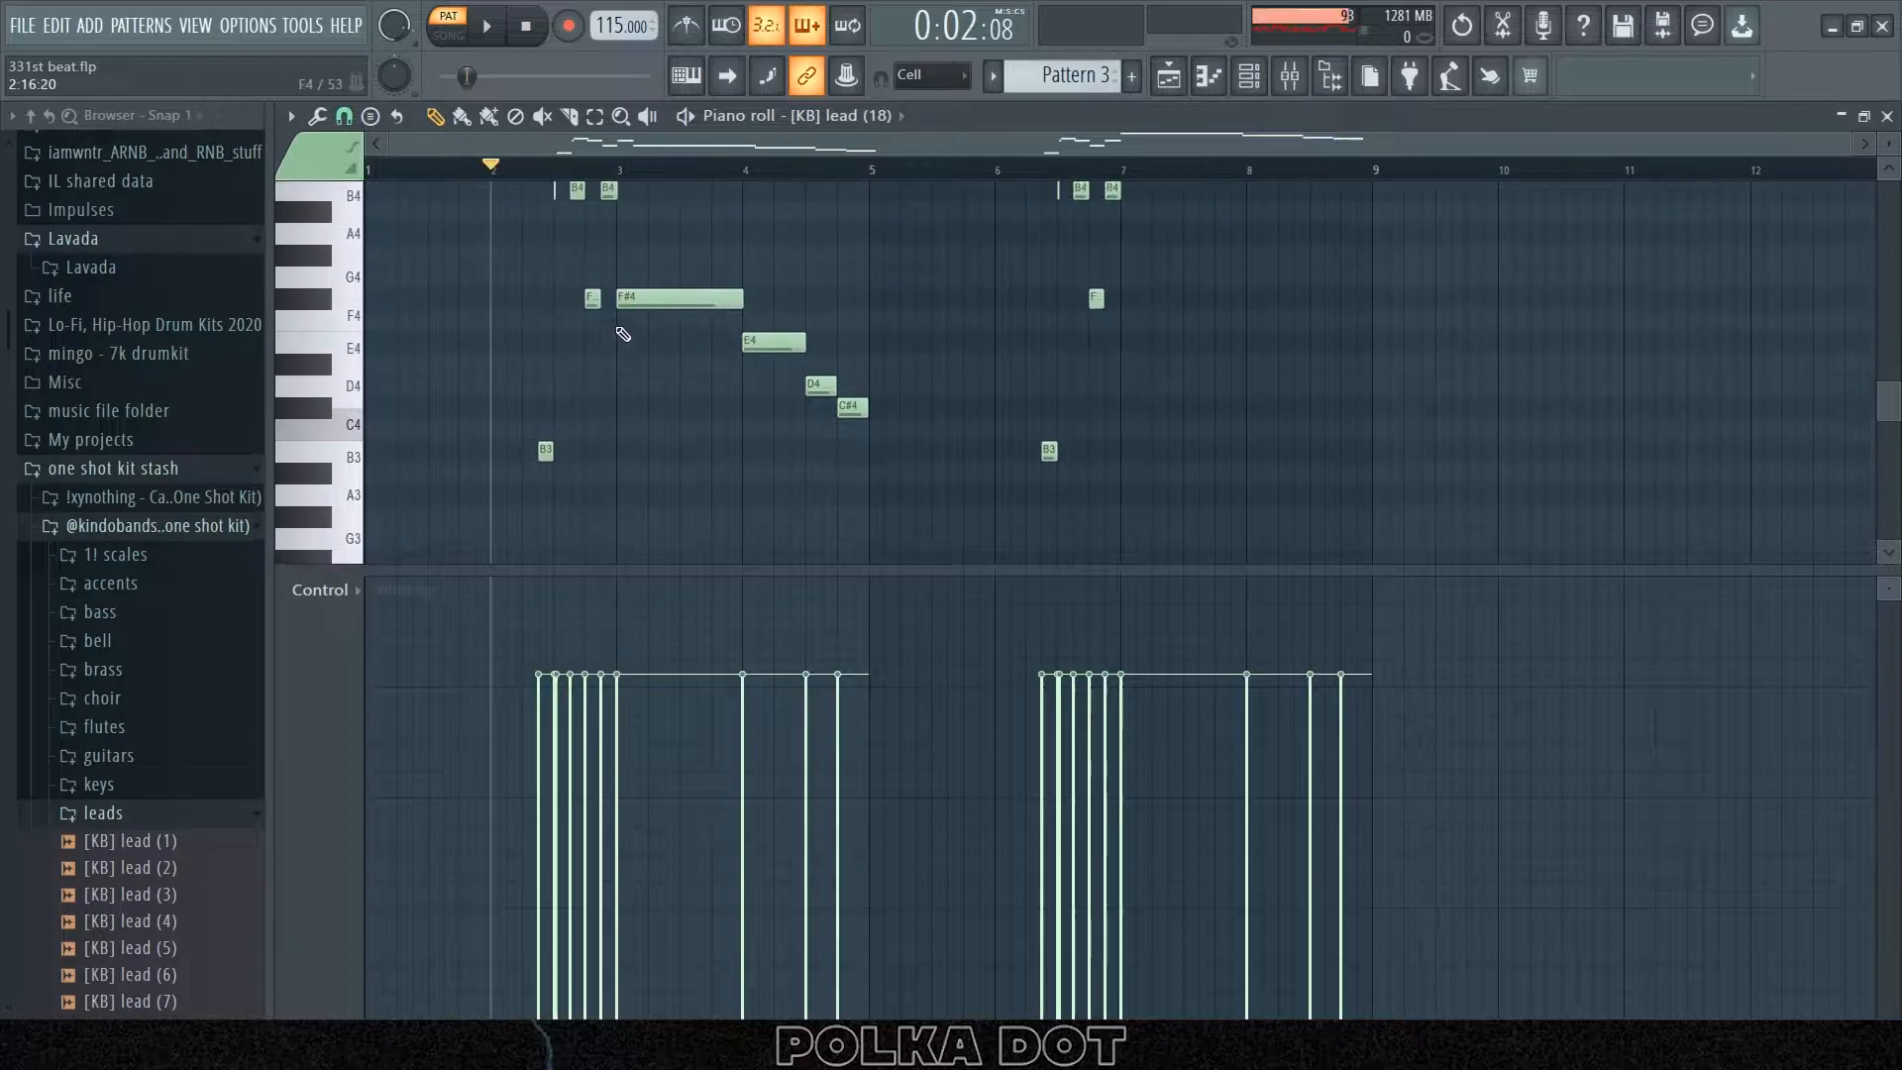
scroll(552, 176, up, 4)
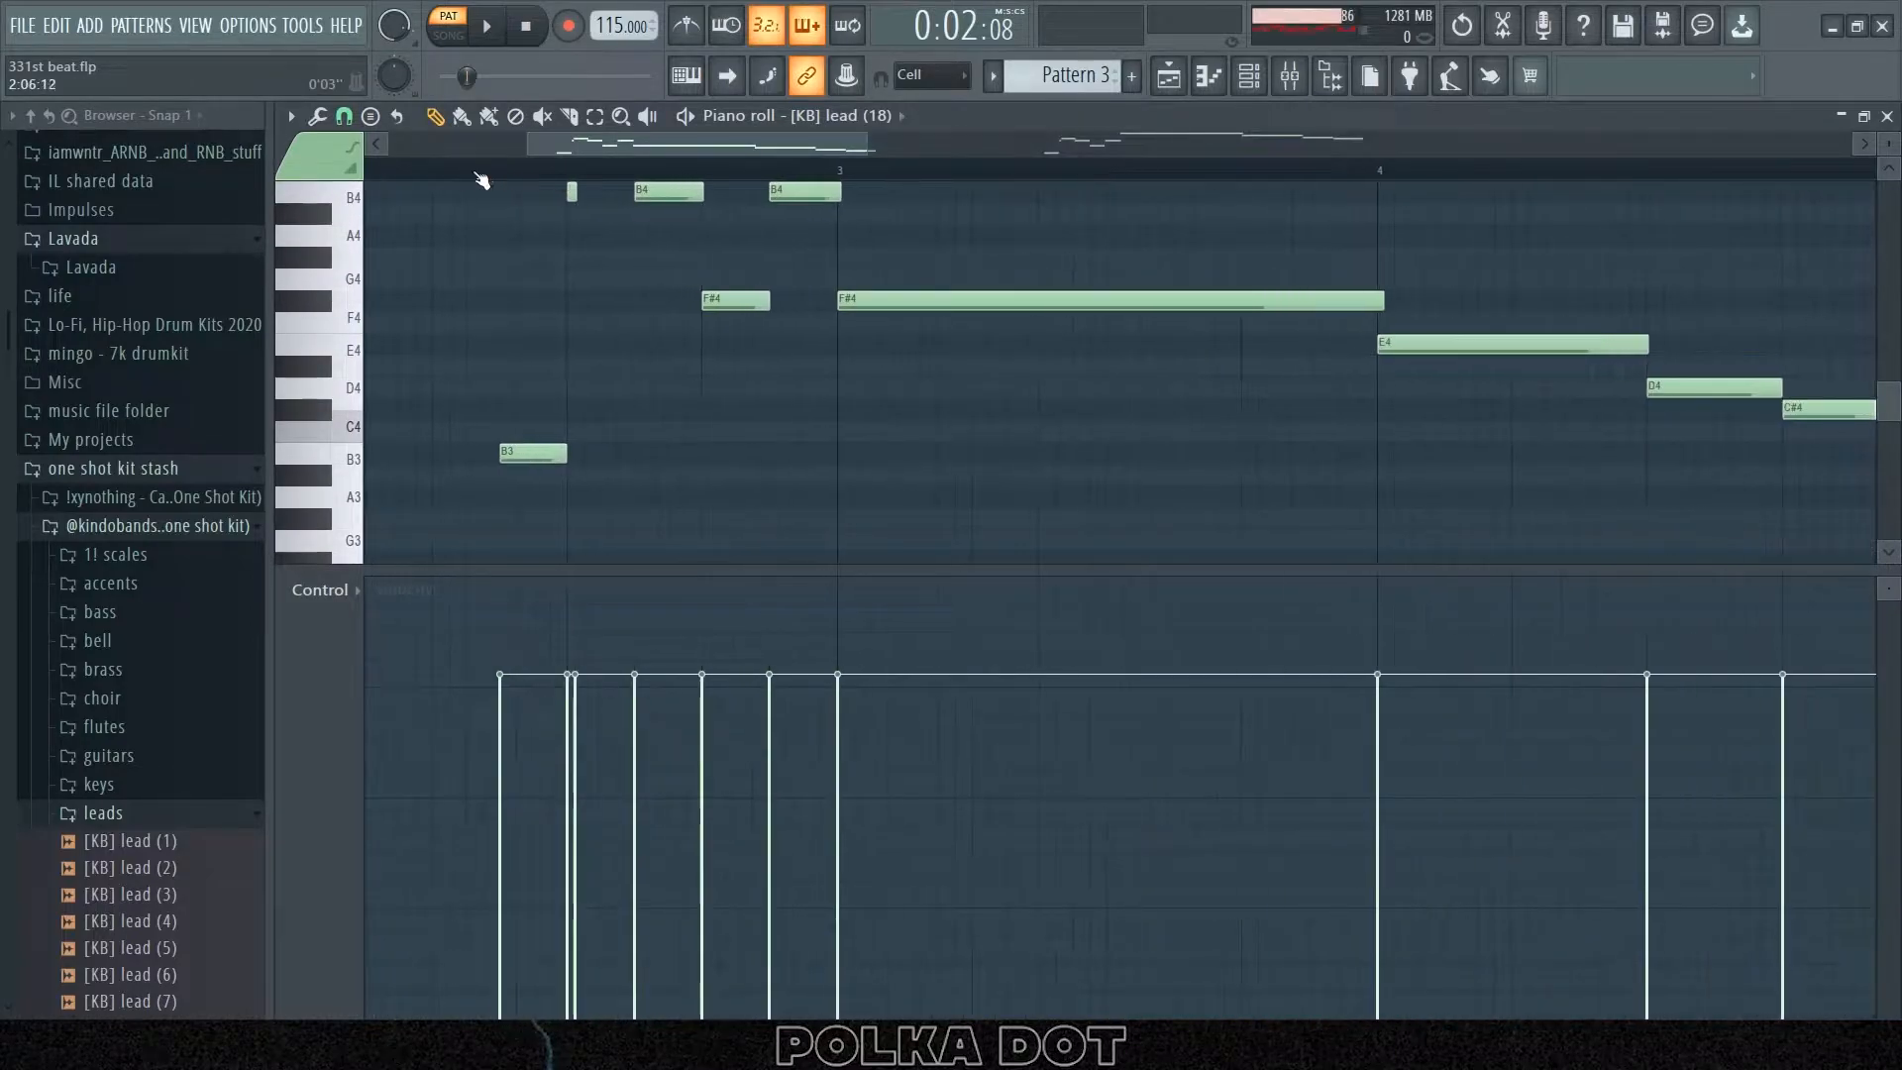
scroll(583, 286, up, 3)
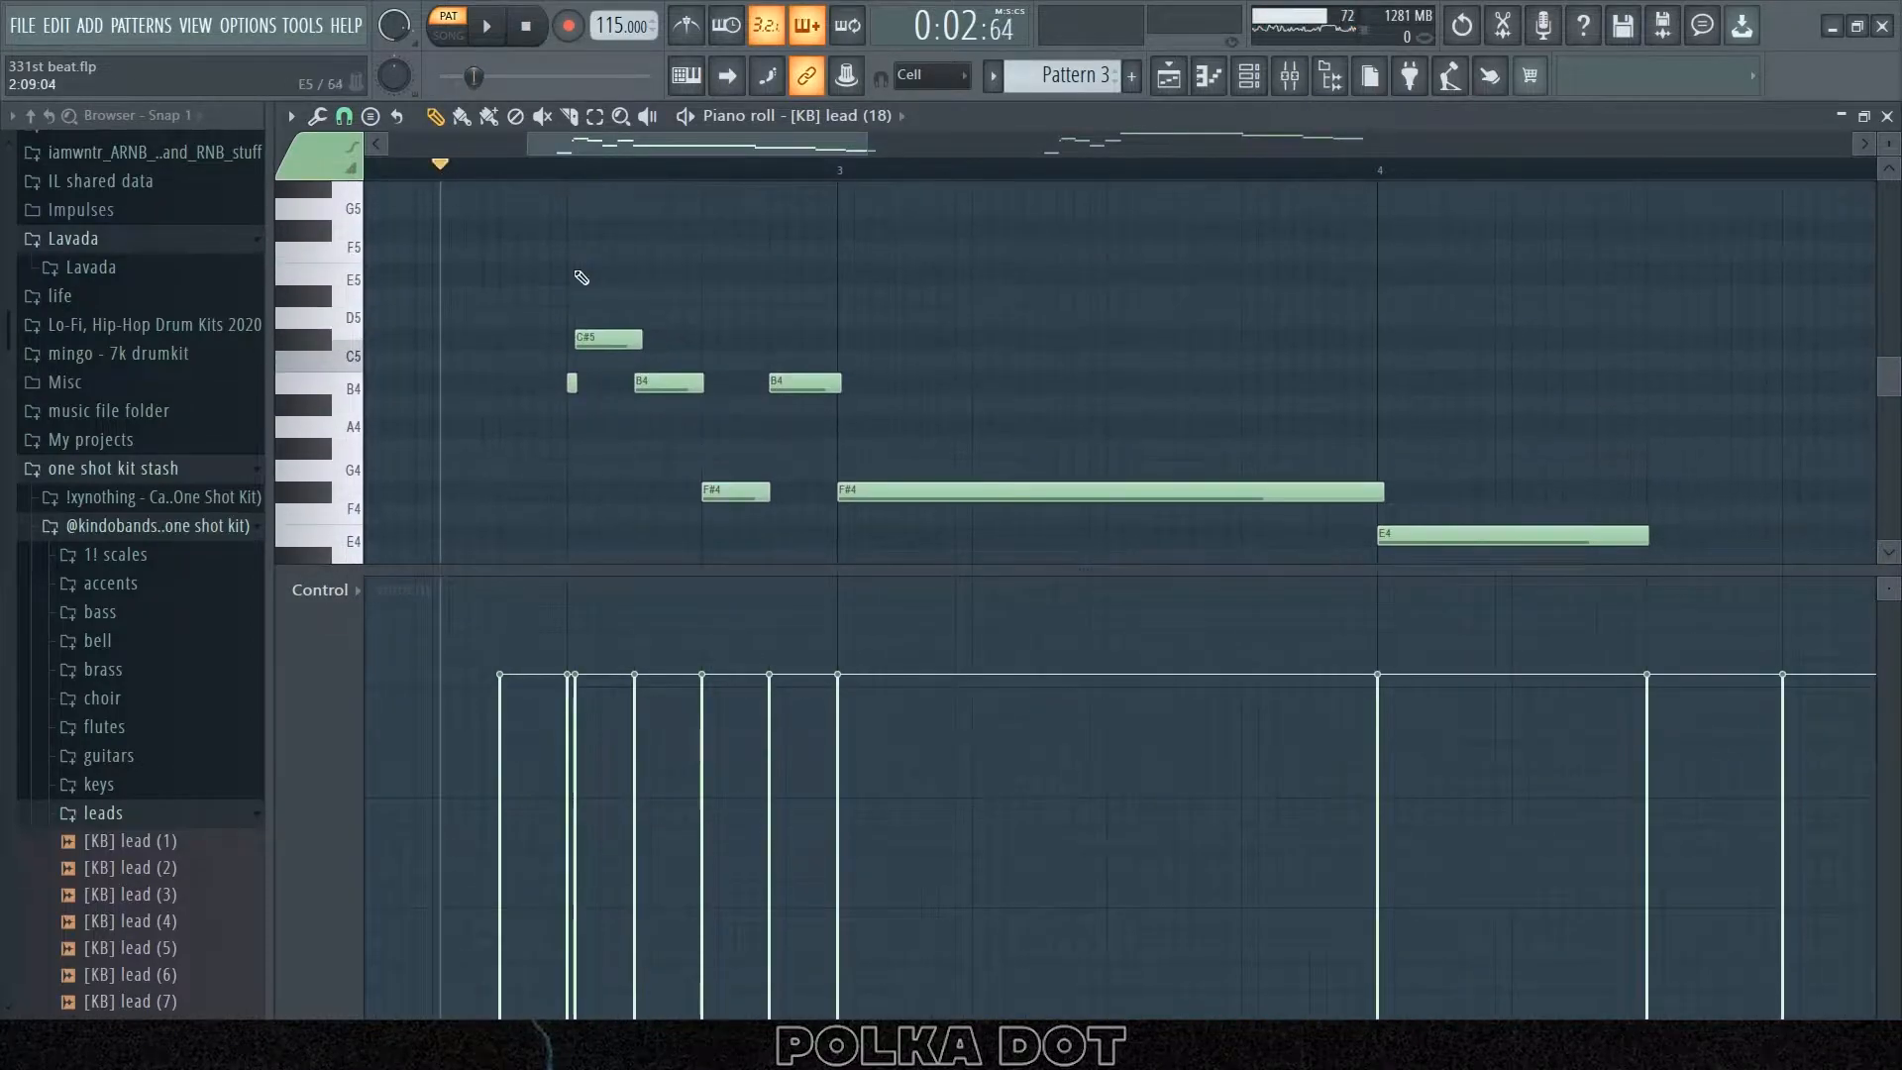
scroll(557, 170, up, 4)
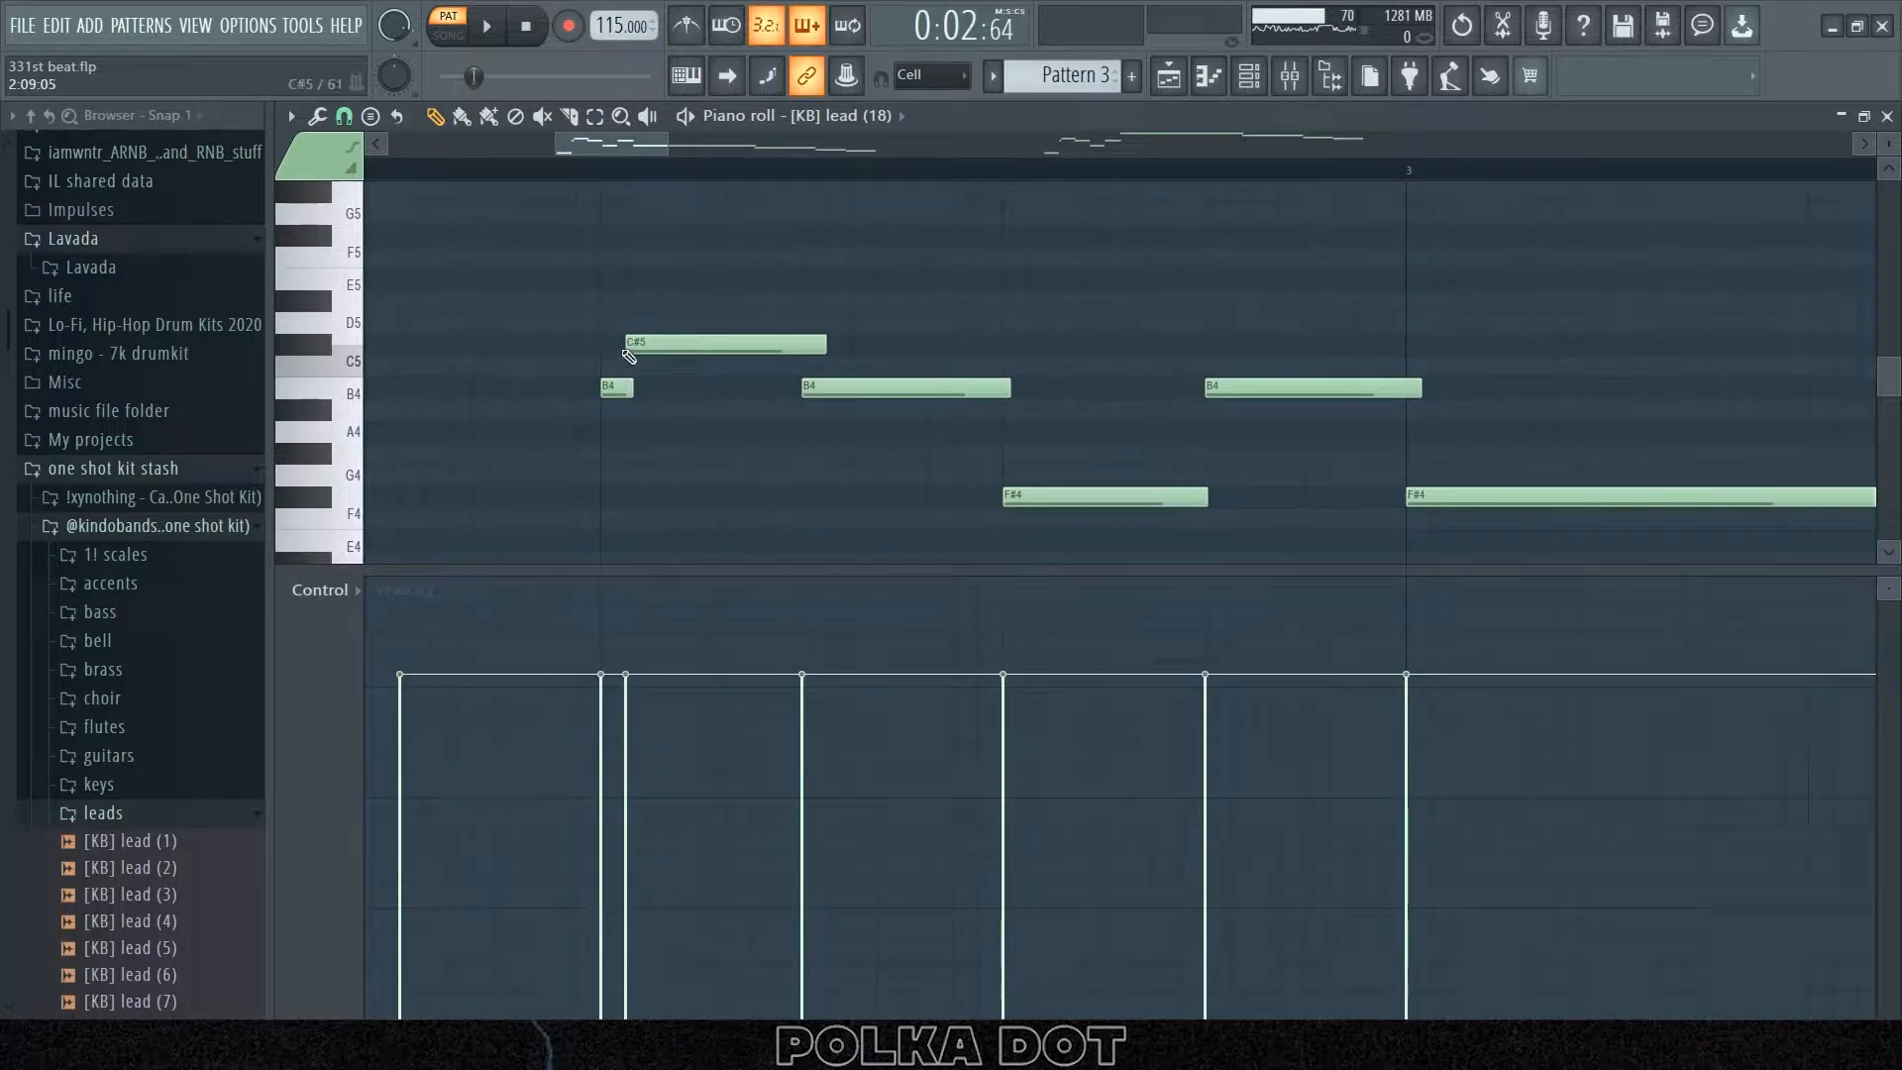
- Inspect the Fruity parametric EQ 2 and ValhallaVintageVerb effects on mixer Insert 4
click(1887, 117)
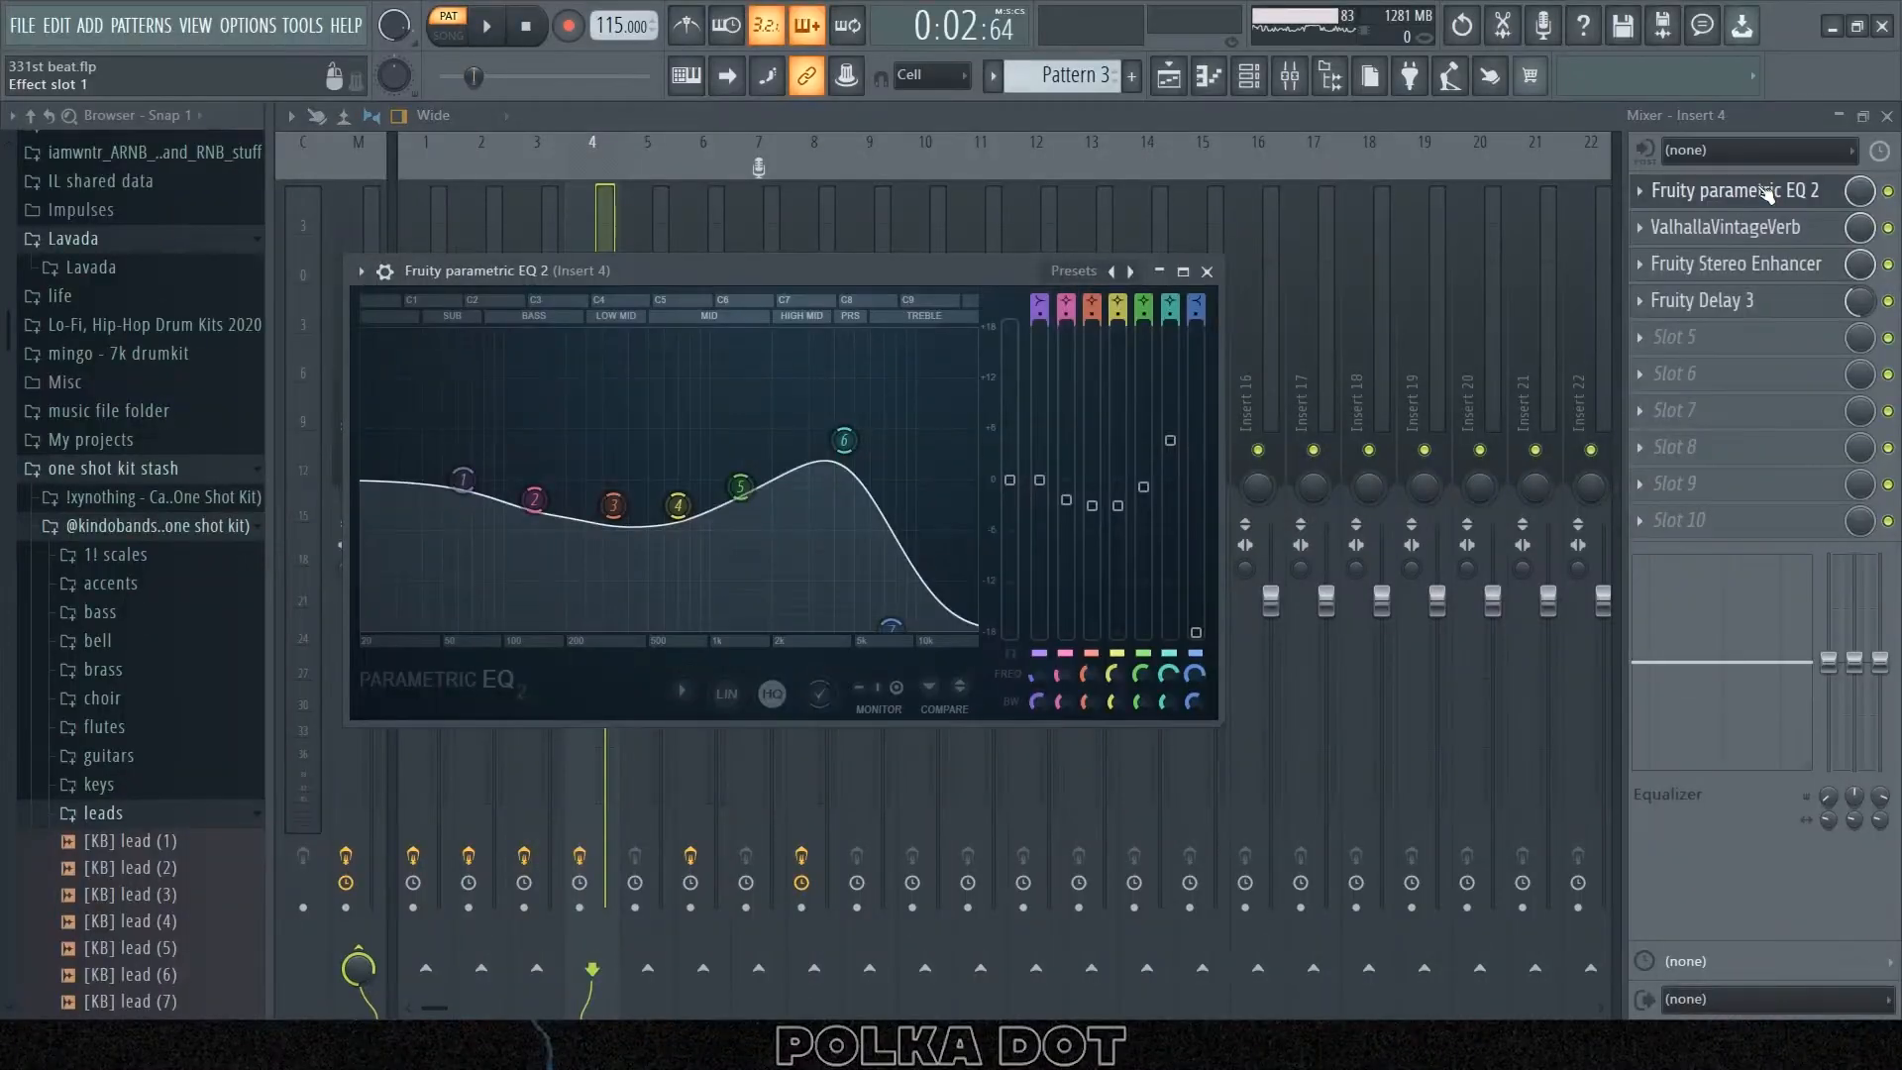
click(1728, 227)
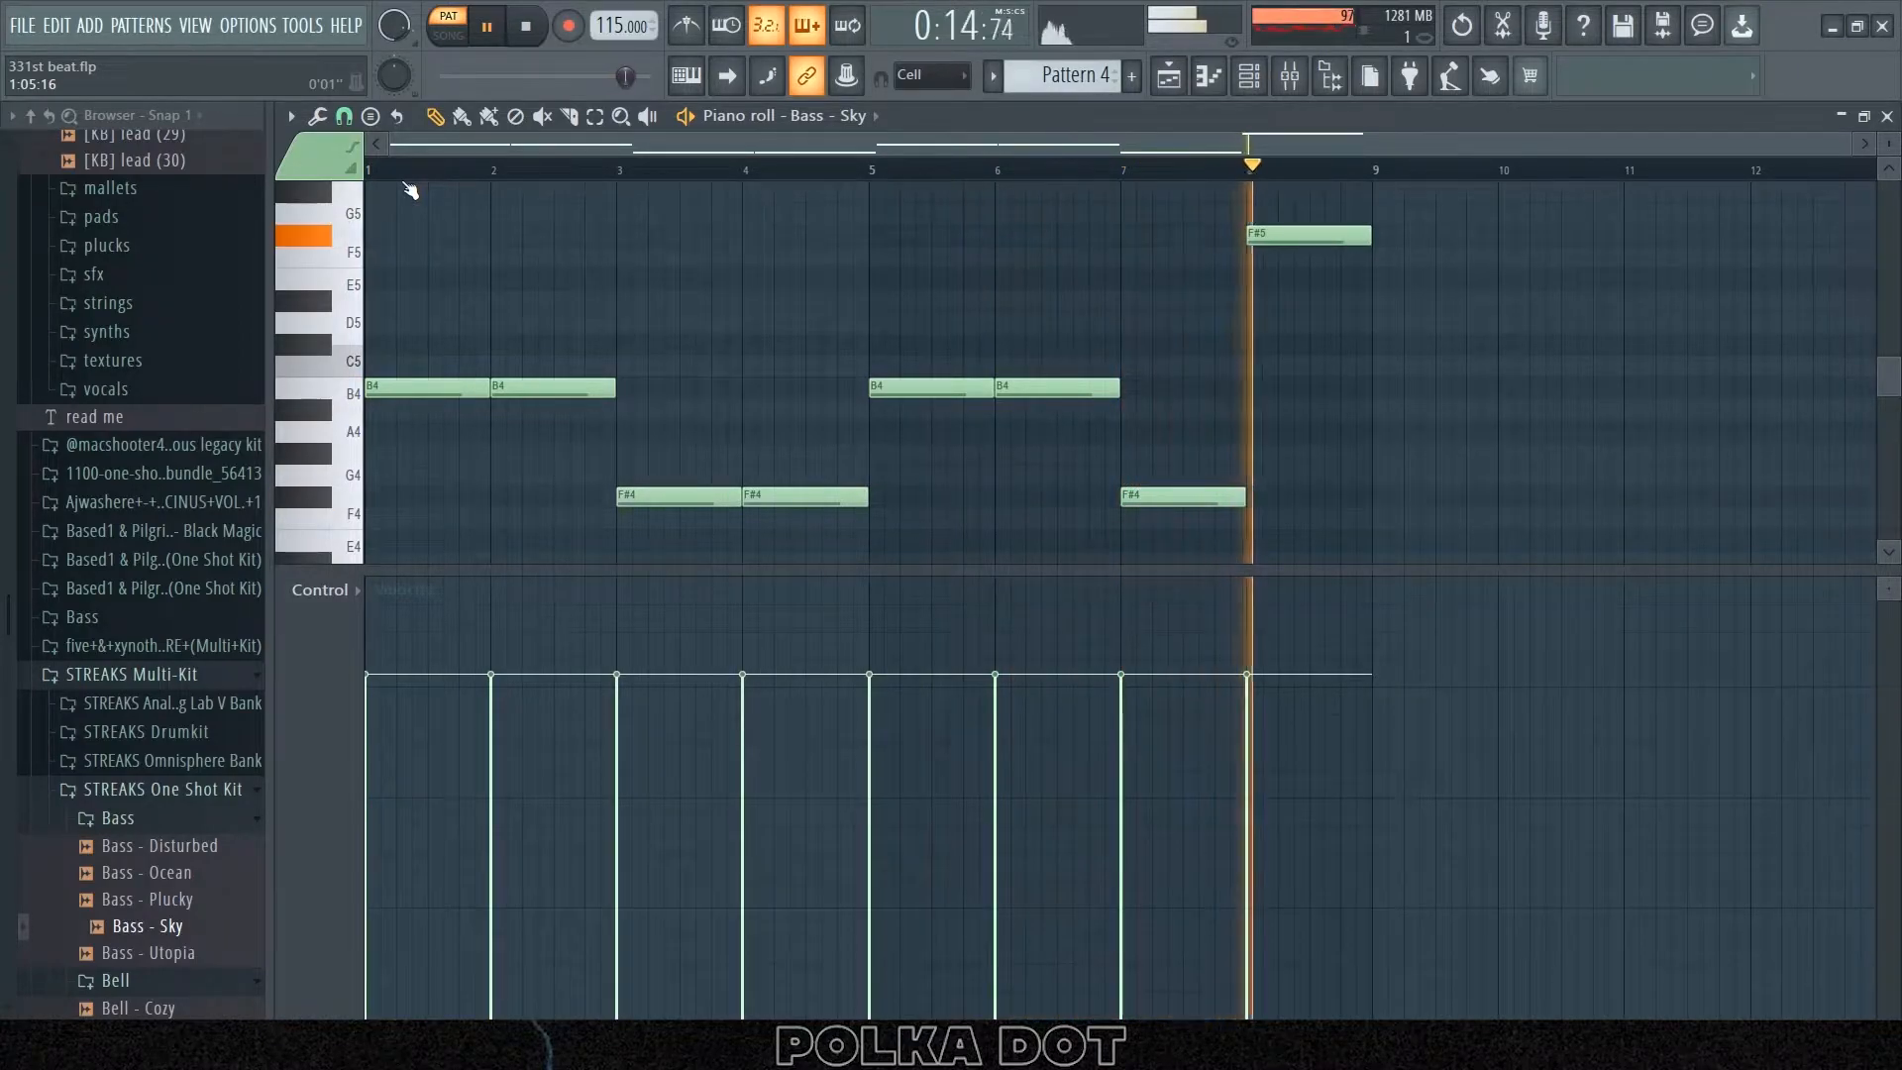
- Stop the playback of Pattern 4's Bass - Sky notes and return to the channel rack
key(space)
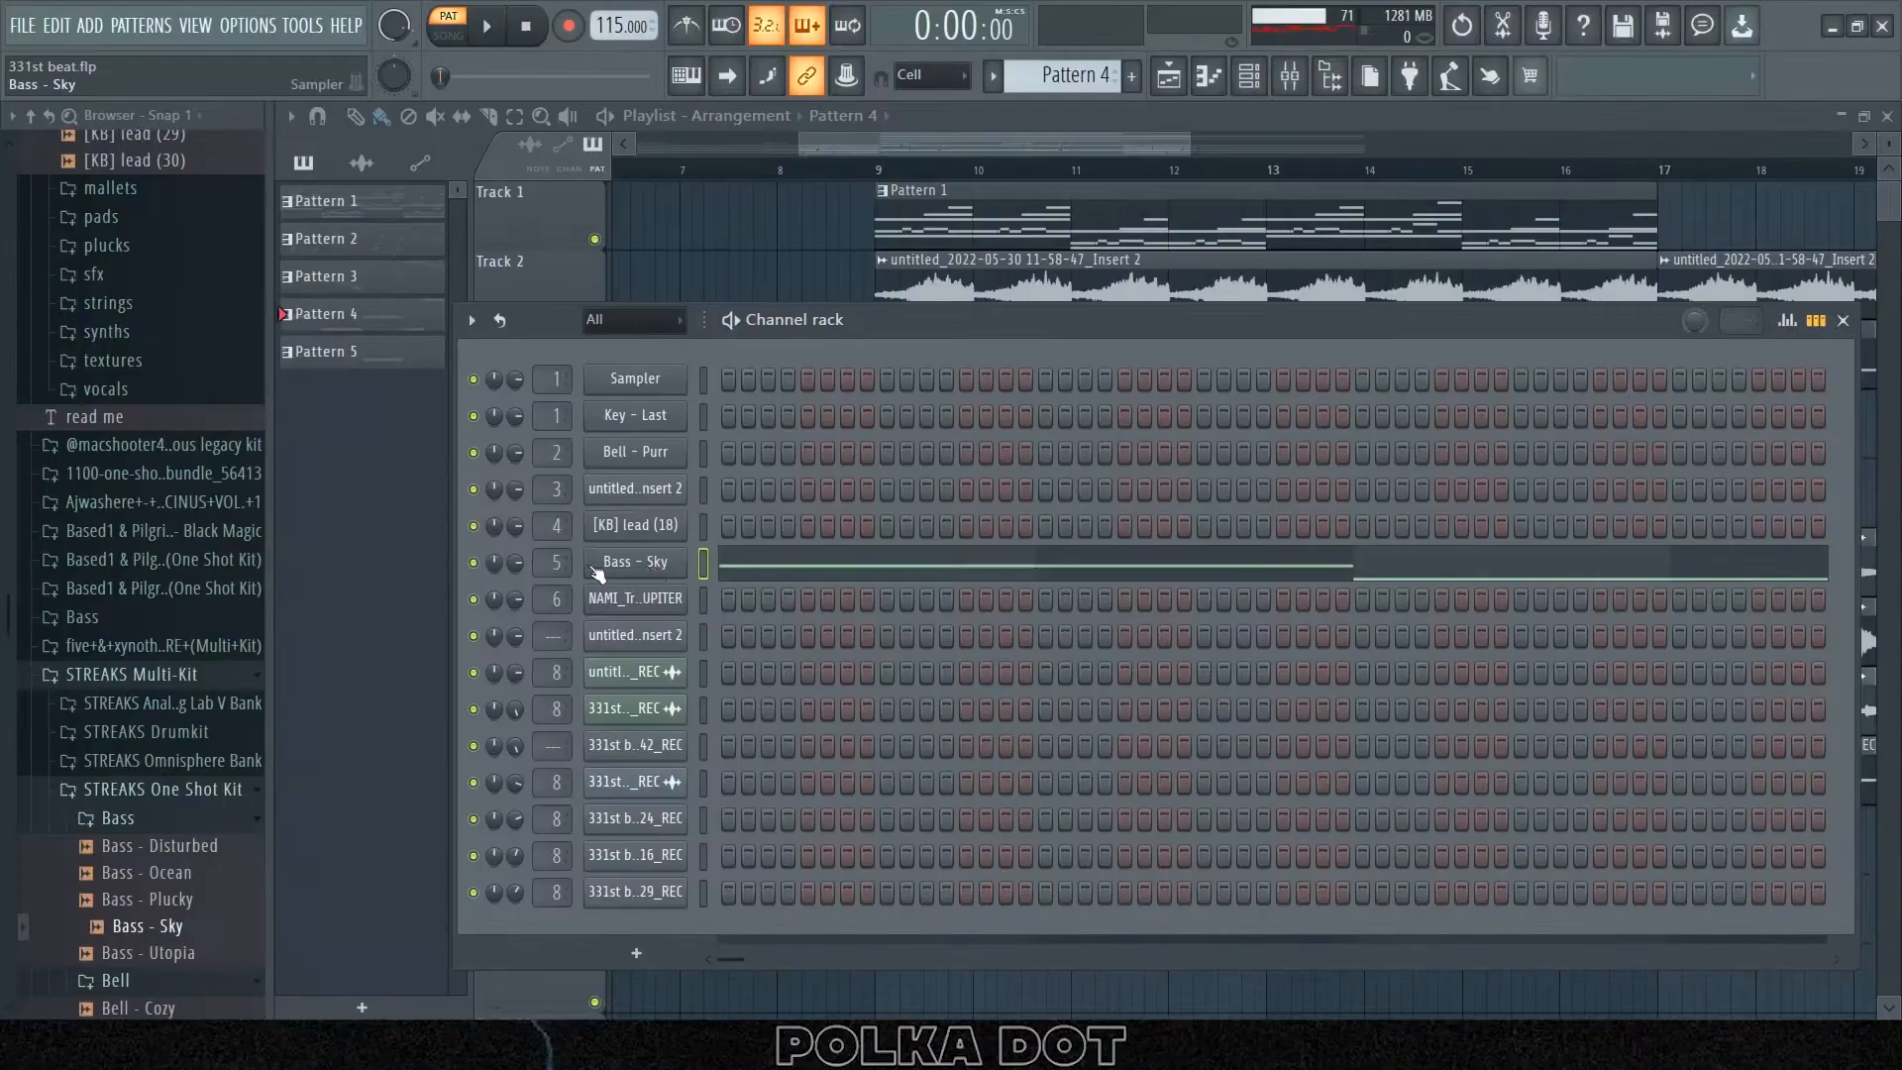
- Open the Bass - Sky channel's sample settings, try start offsets down to about 5%, and view its envelope settings
click(615, 556)
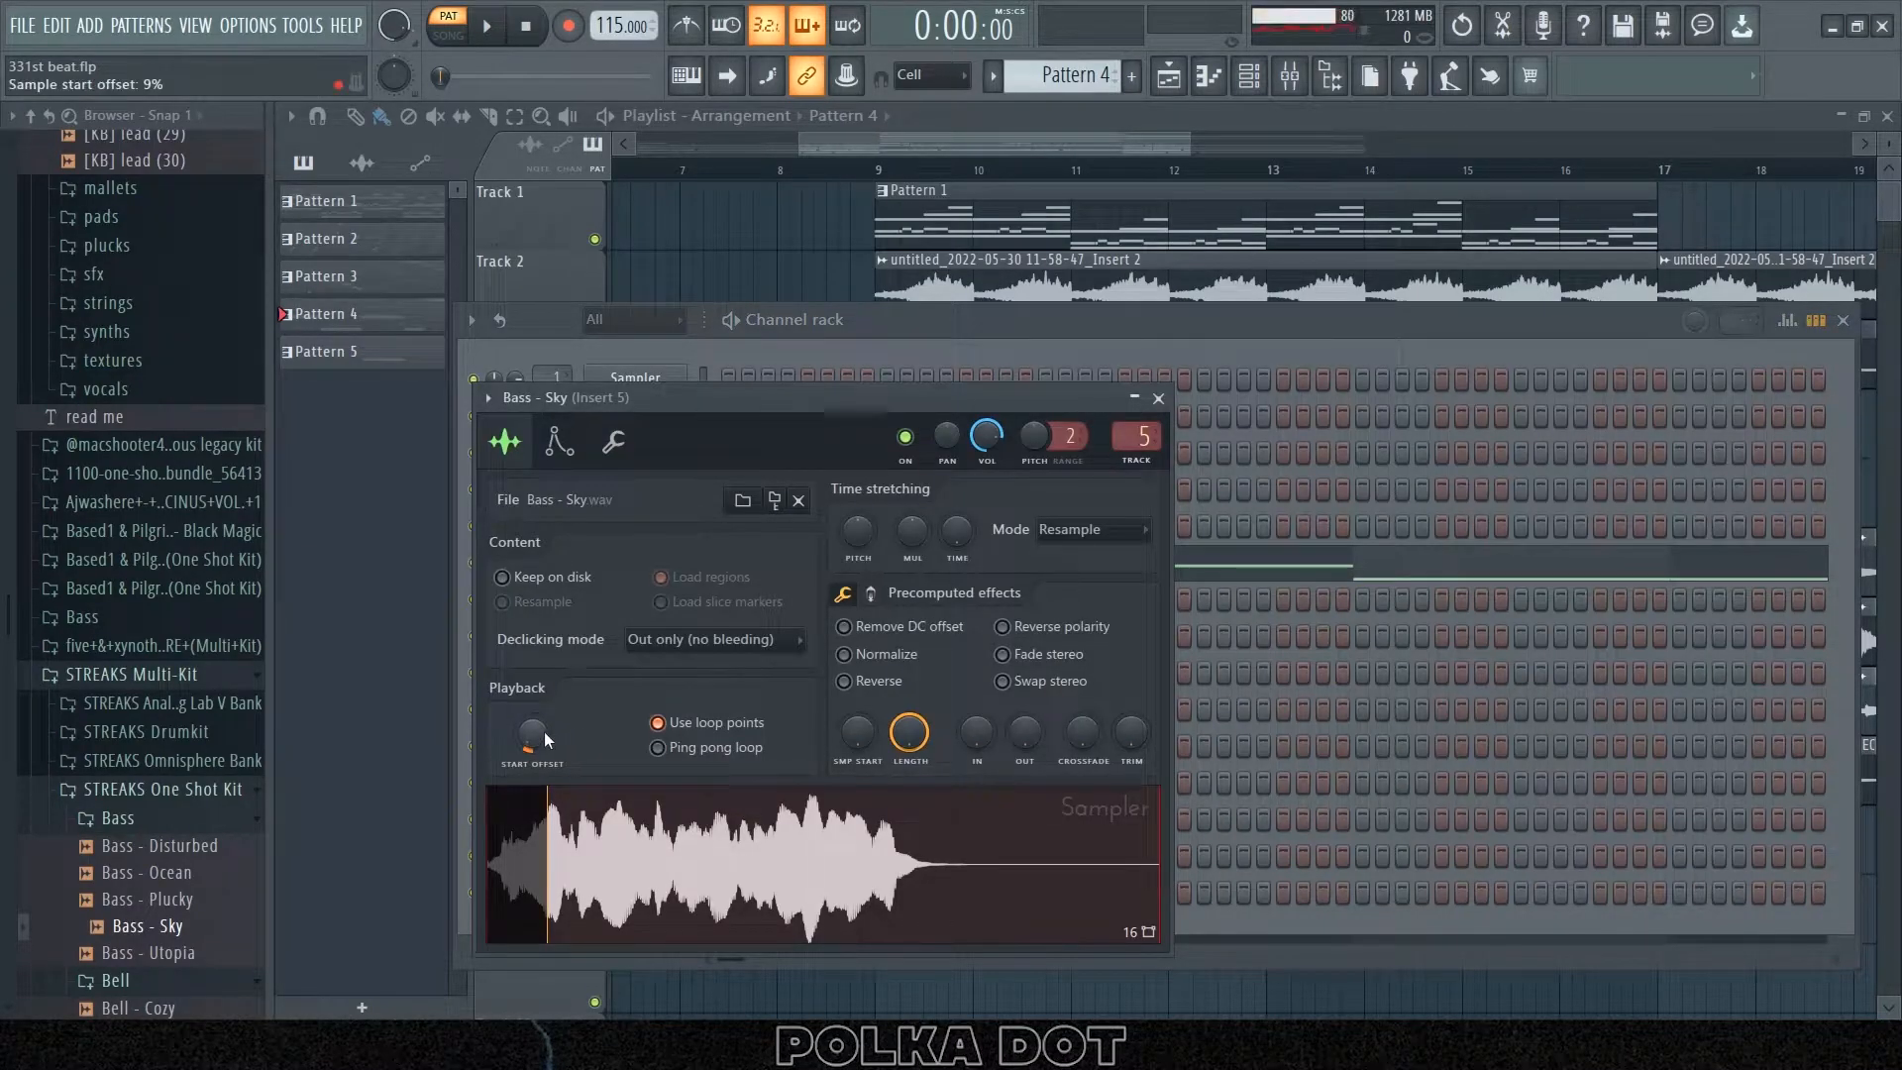
drag(544, 731, 544, 739)
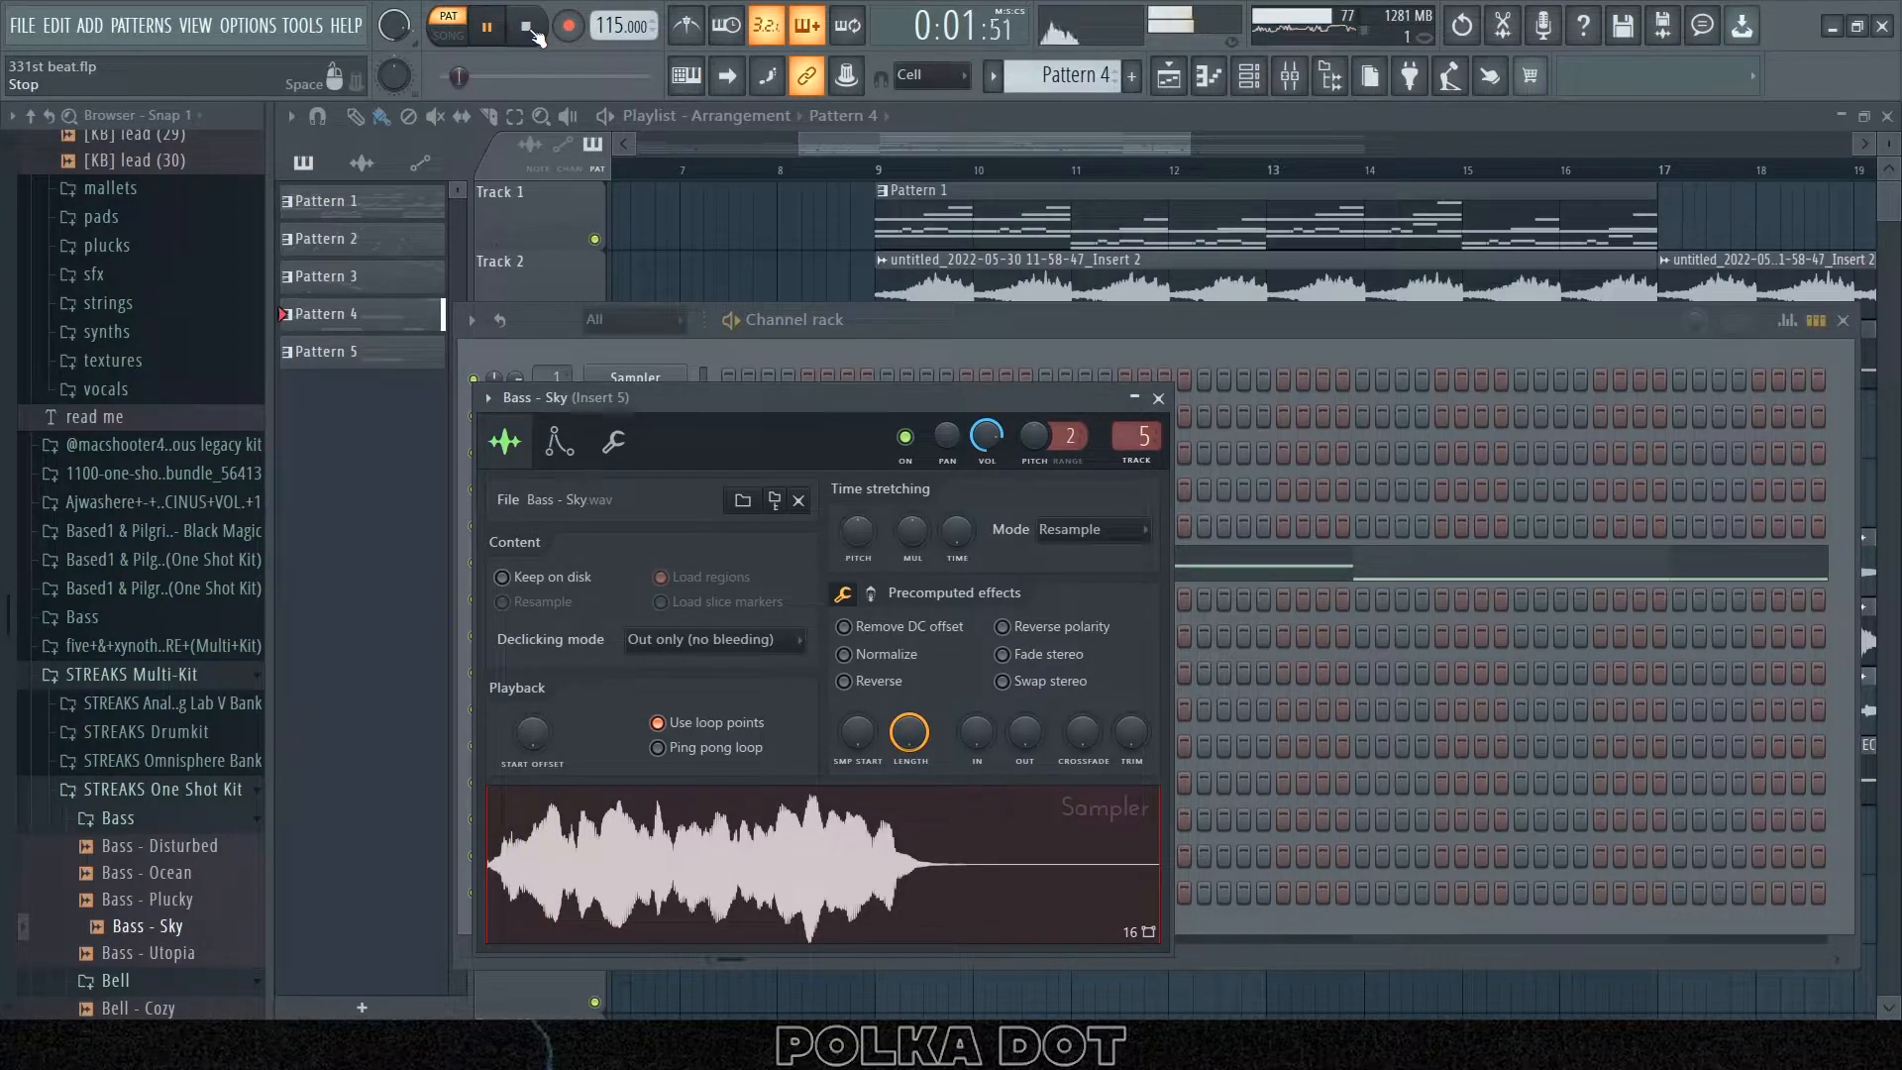
drag(530, 727, 531, 729)
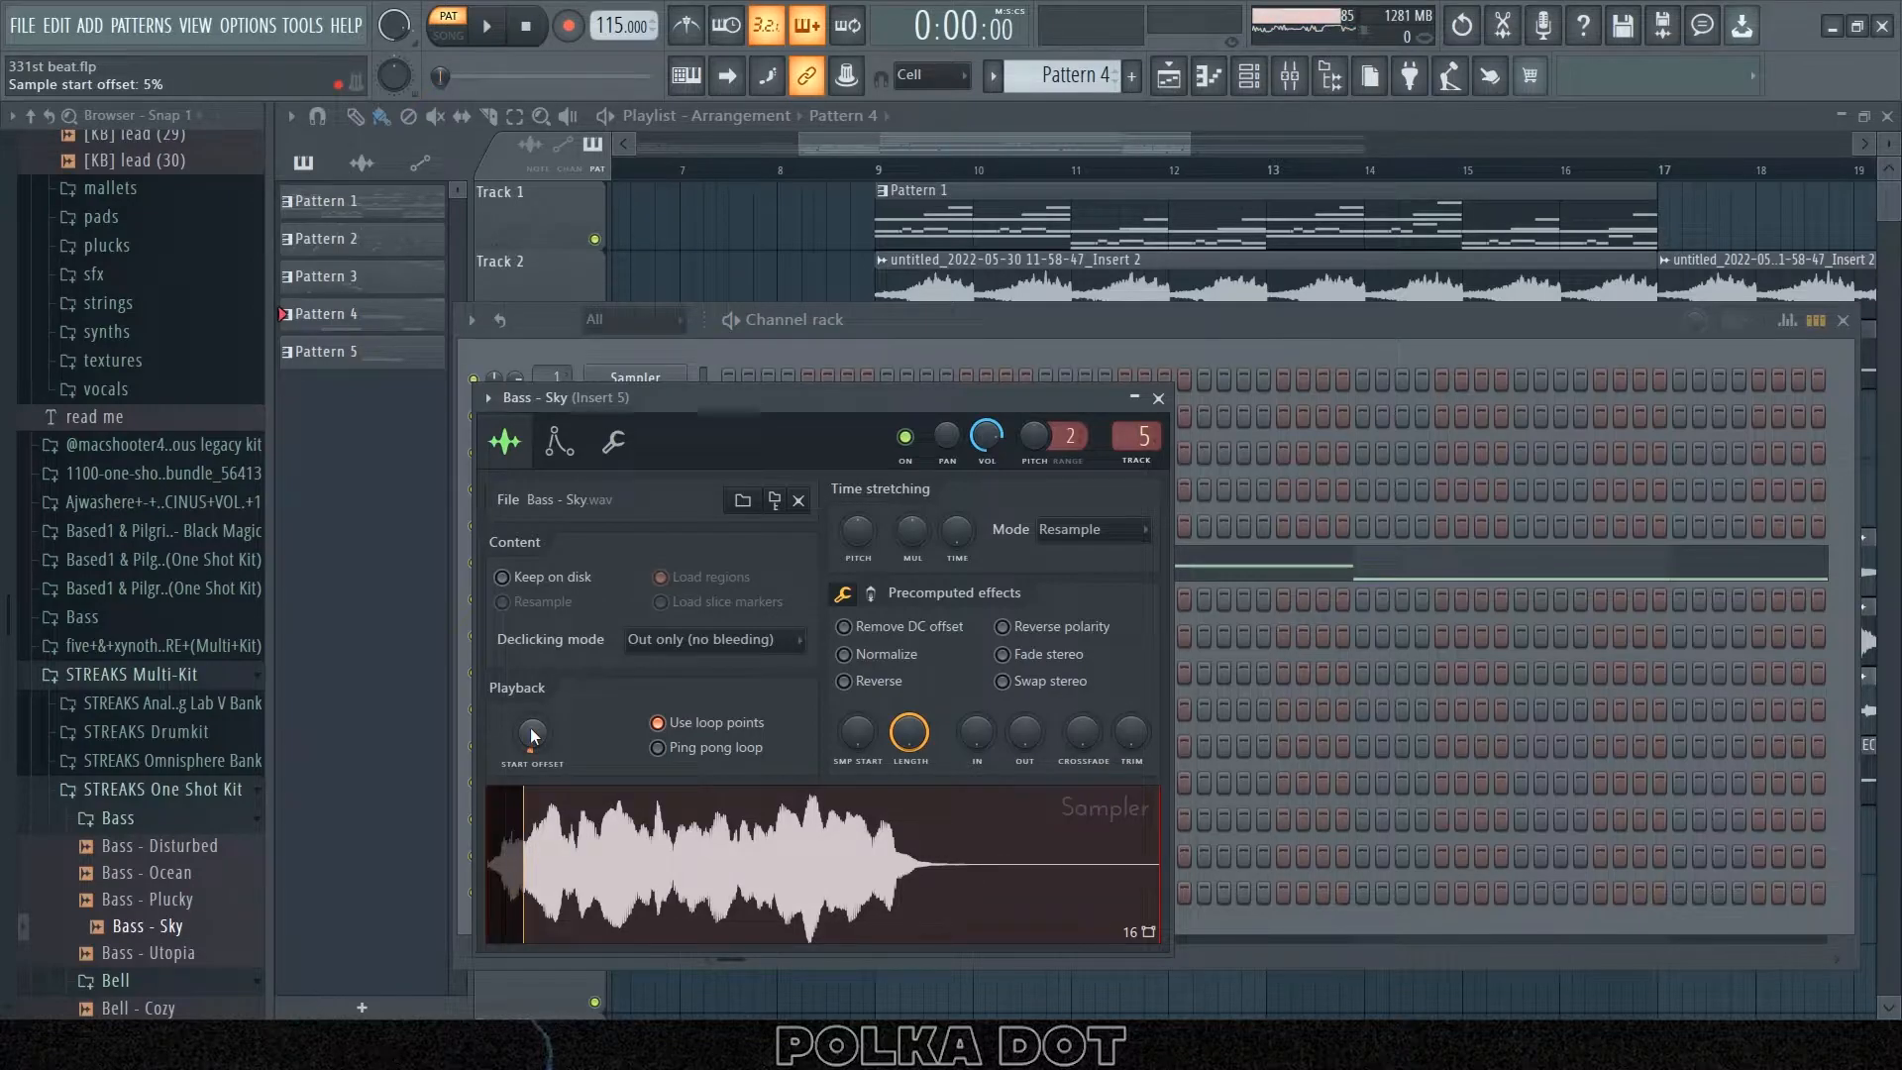
click(559, 442)
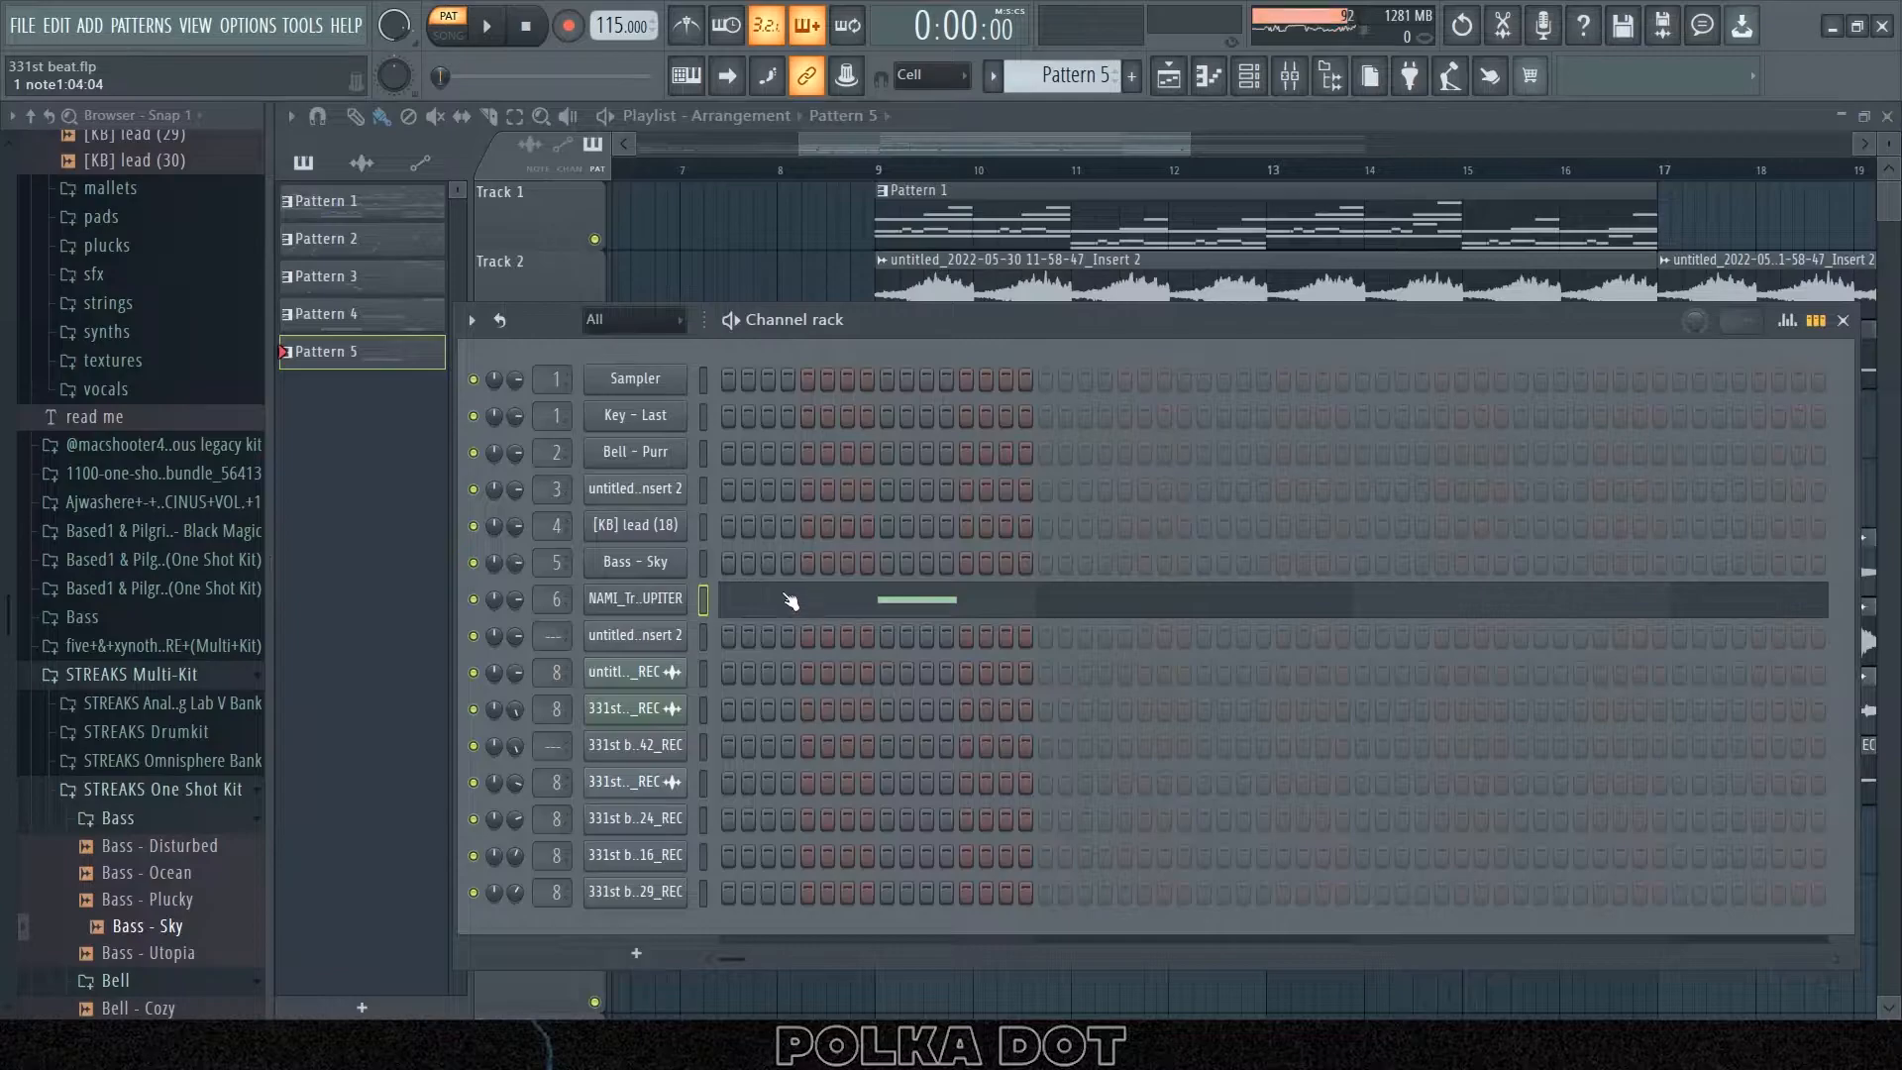
- Open Pattern 5's NAMI_Triangle_From_JUPITER notes in the piano roll and play back the single D#4 note
click(789, 601)
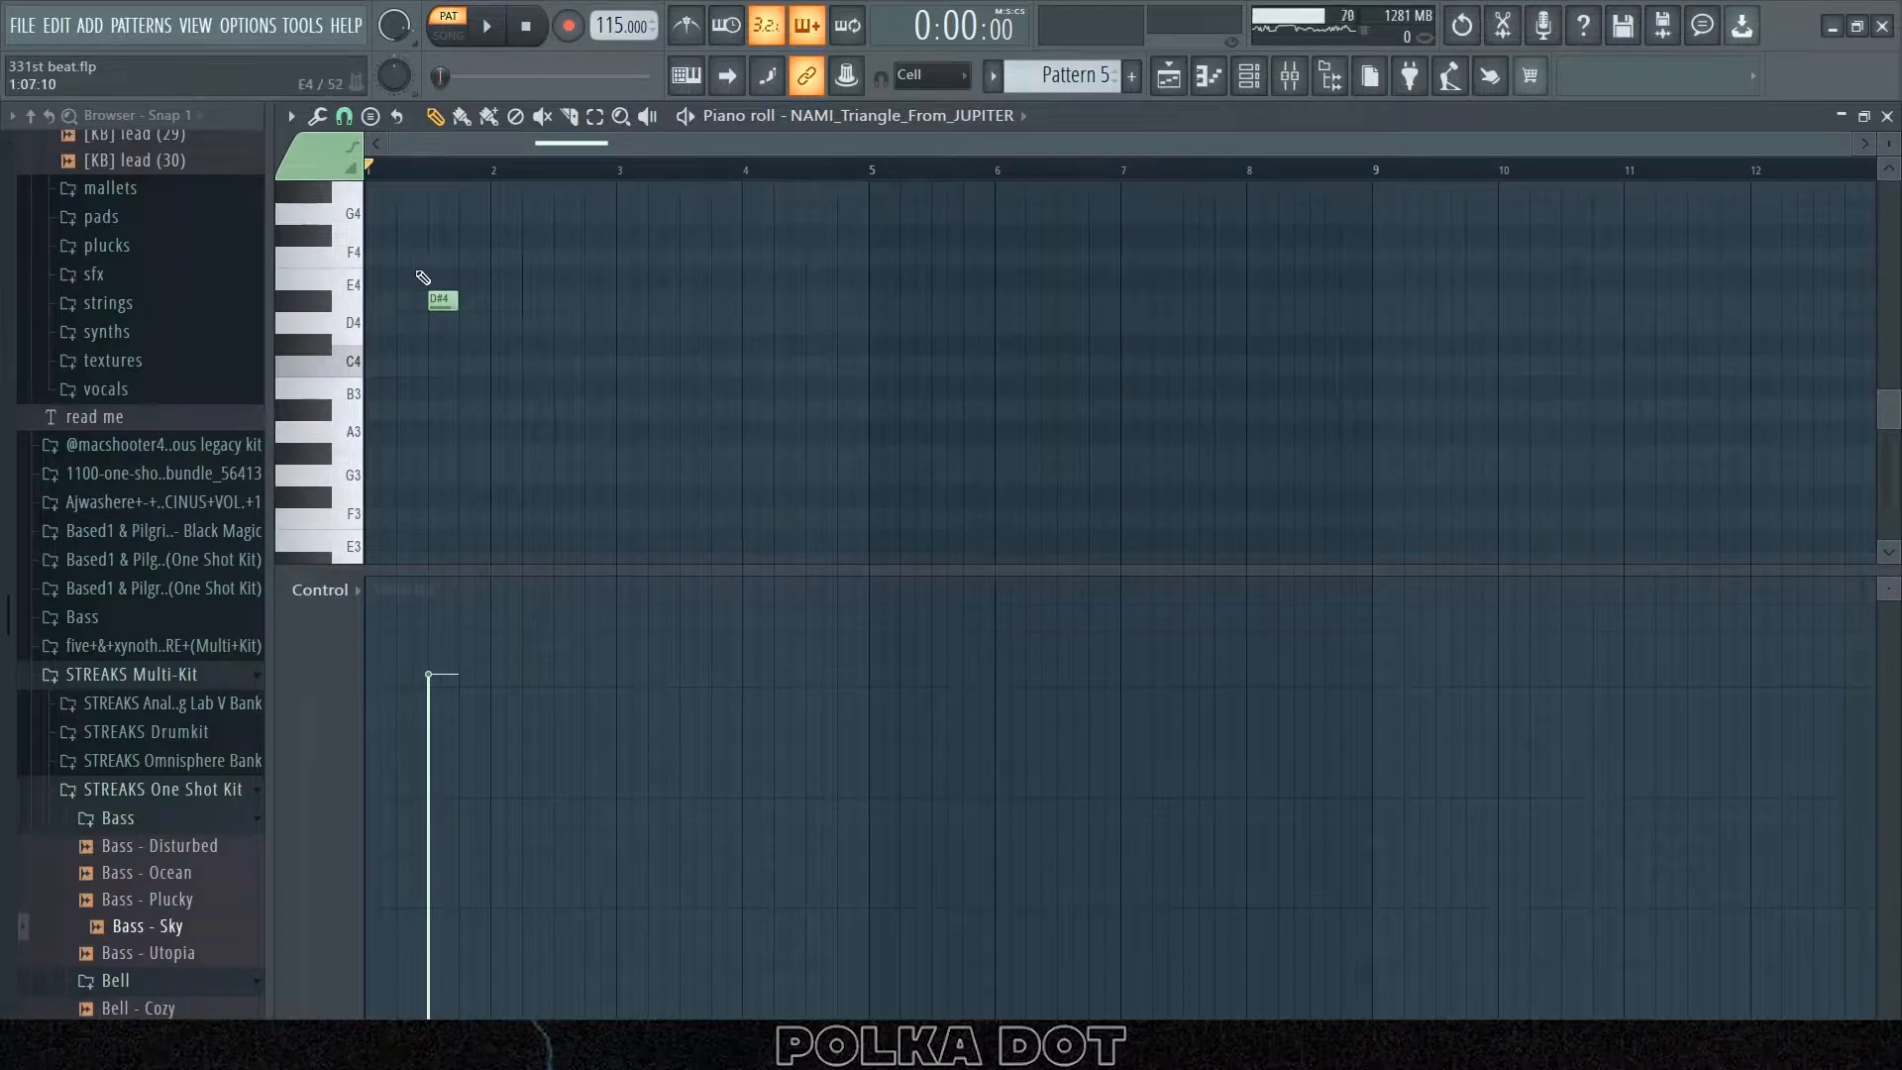
scroll(427, 278, up, 2)
key(space)
key(space)
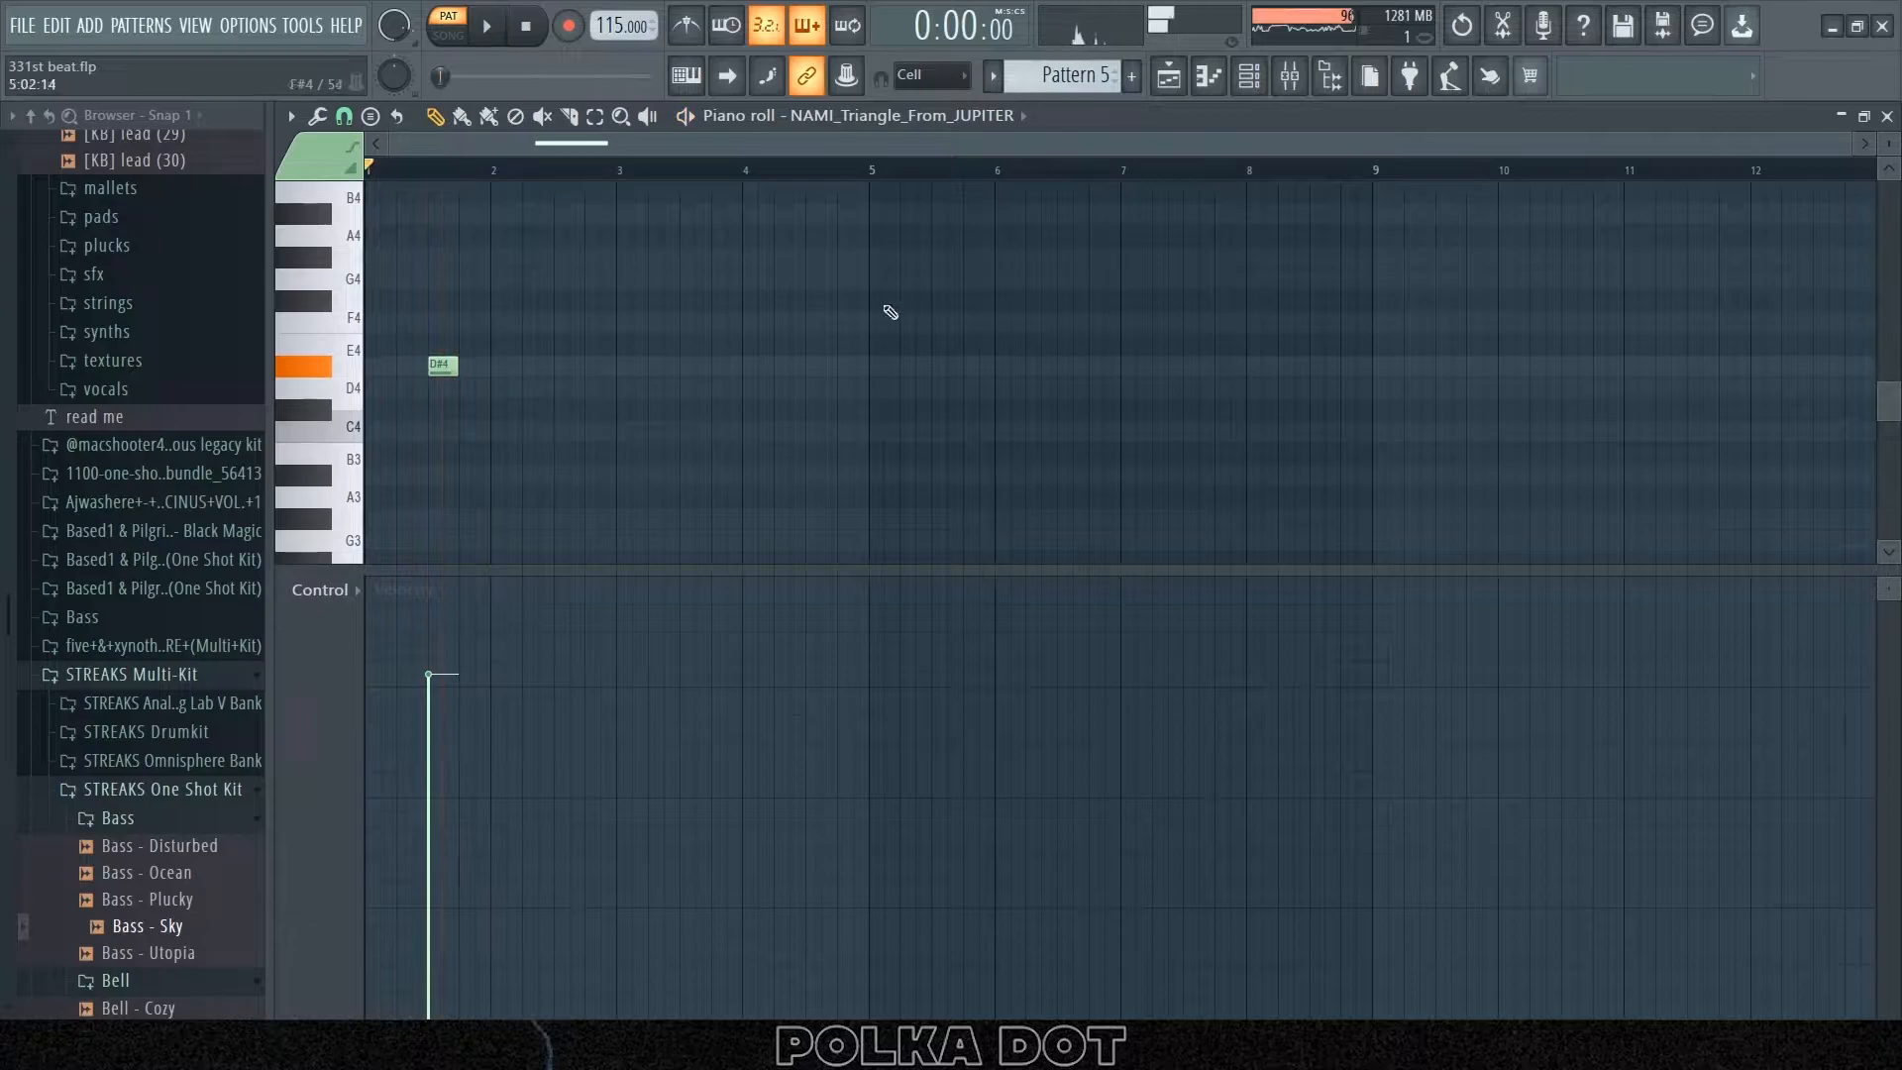
- Inspect the Raum and Fruity Delay 3 effects on mixer Insert 6
key(F9)
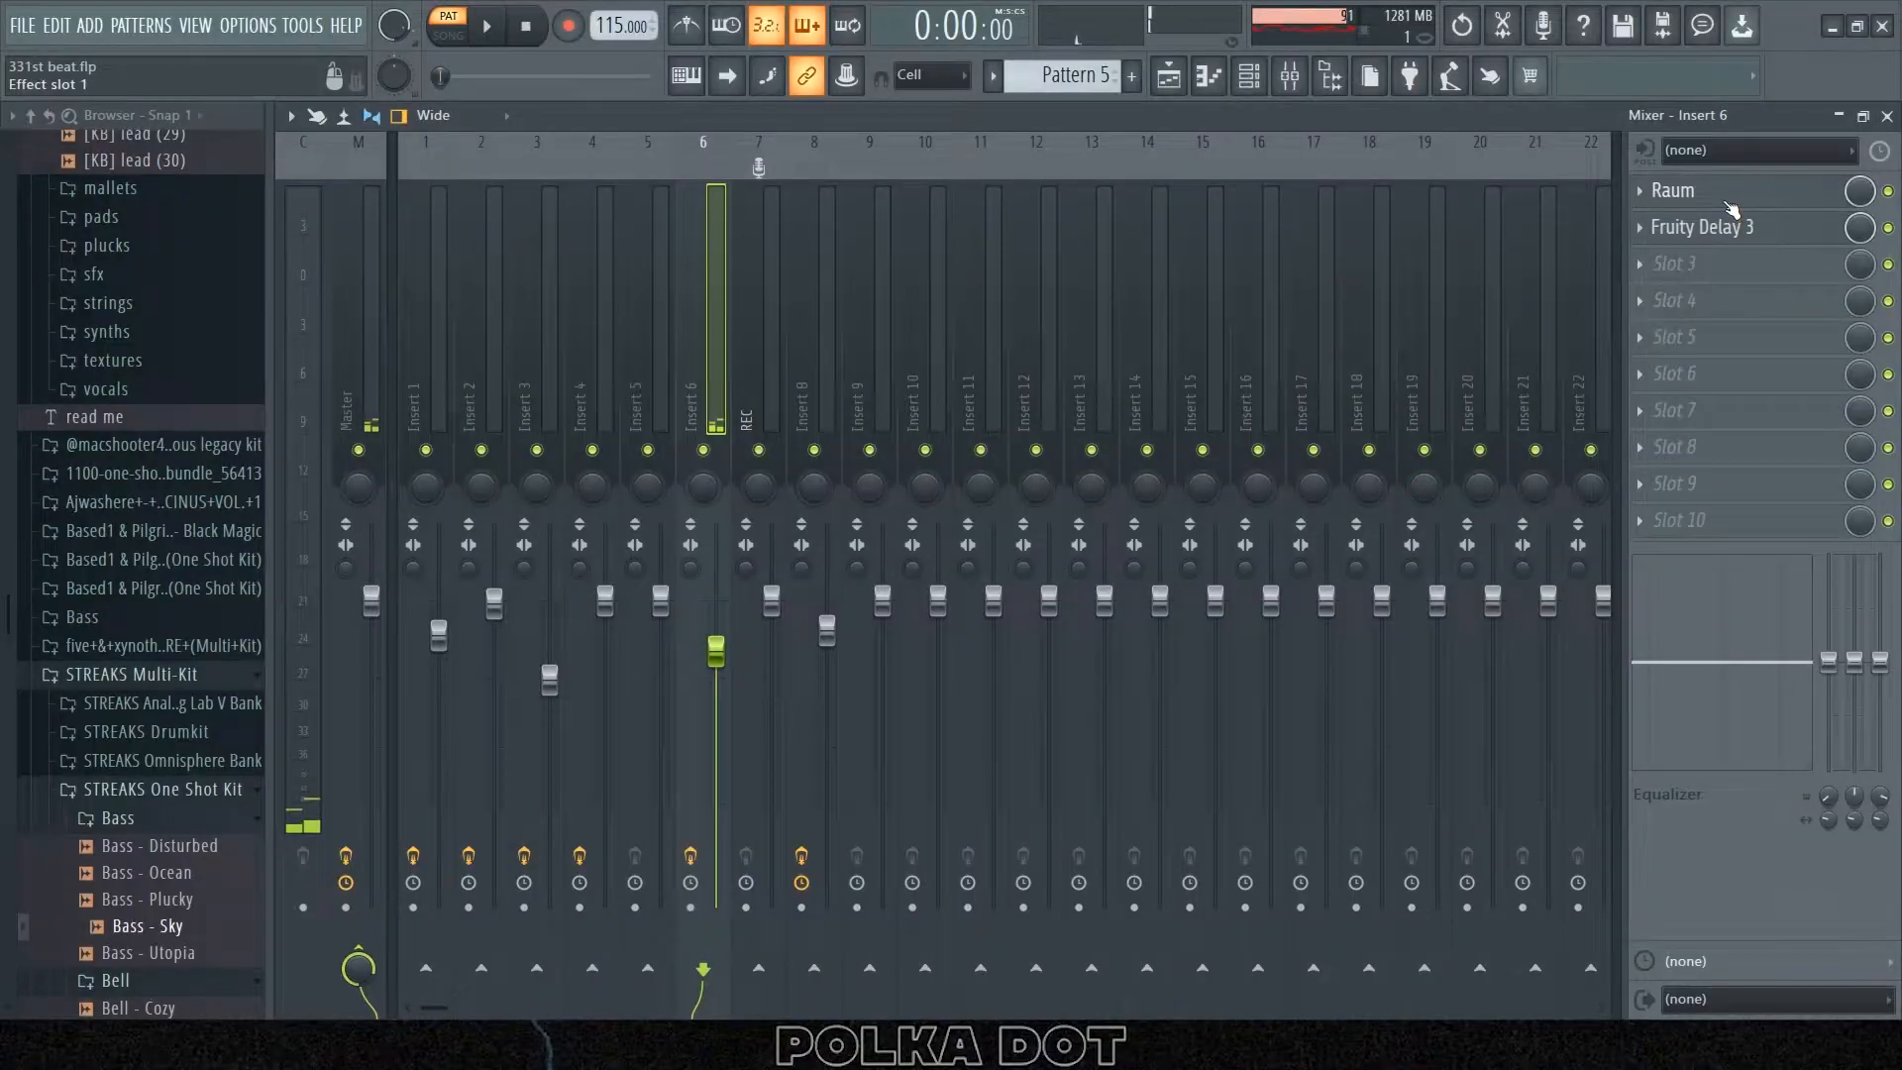
click(1726, 196)
click(1108, 430)
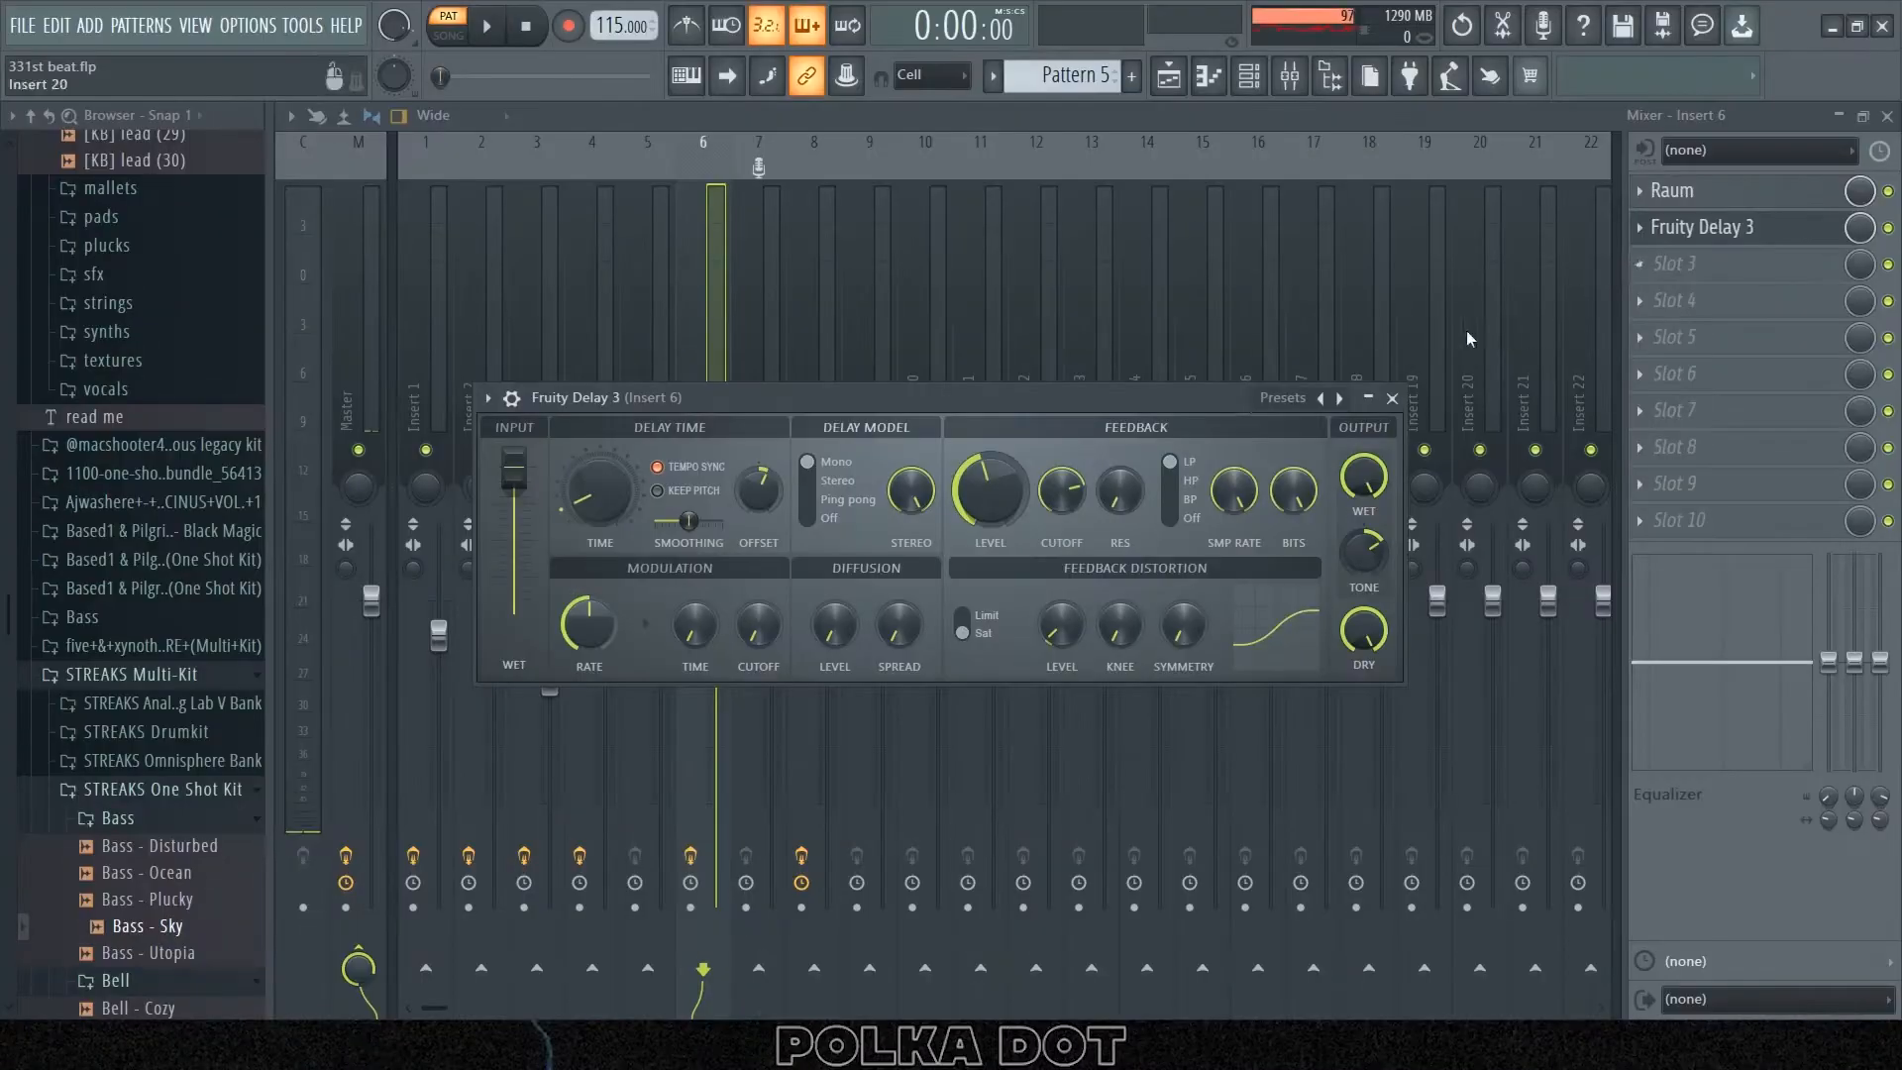
click(1285, 401)
click(1112, 410)
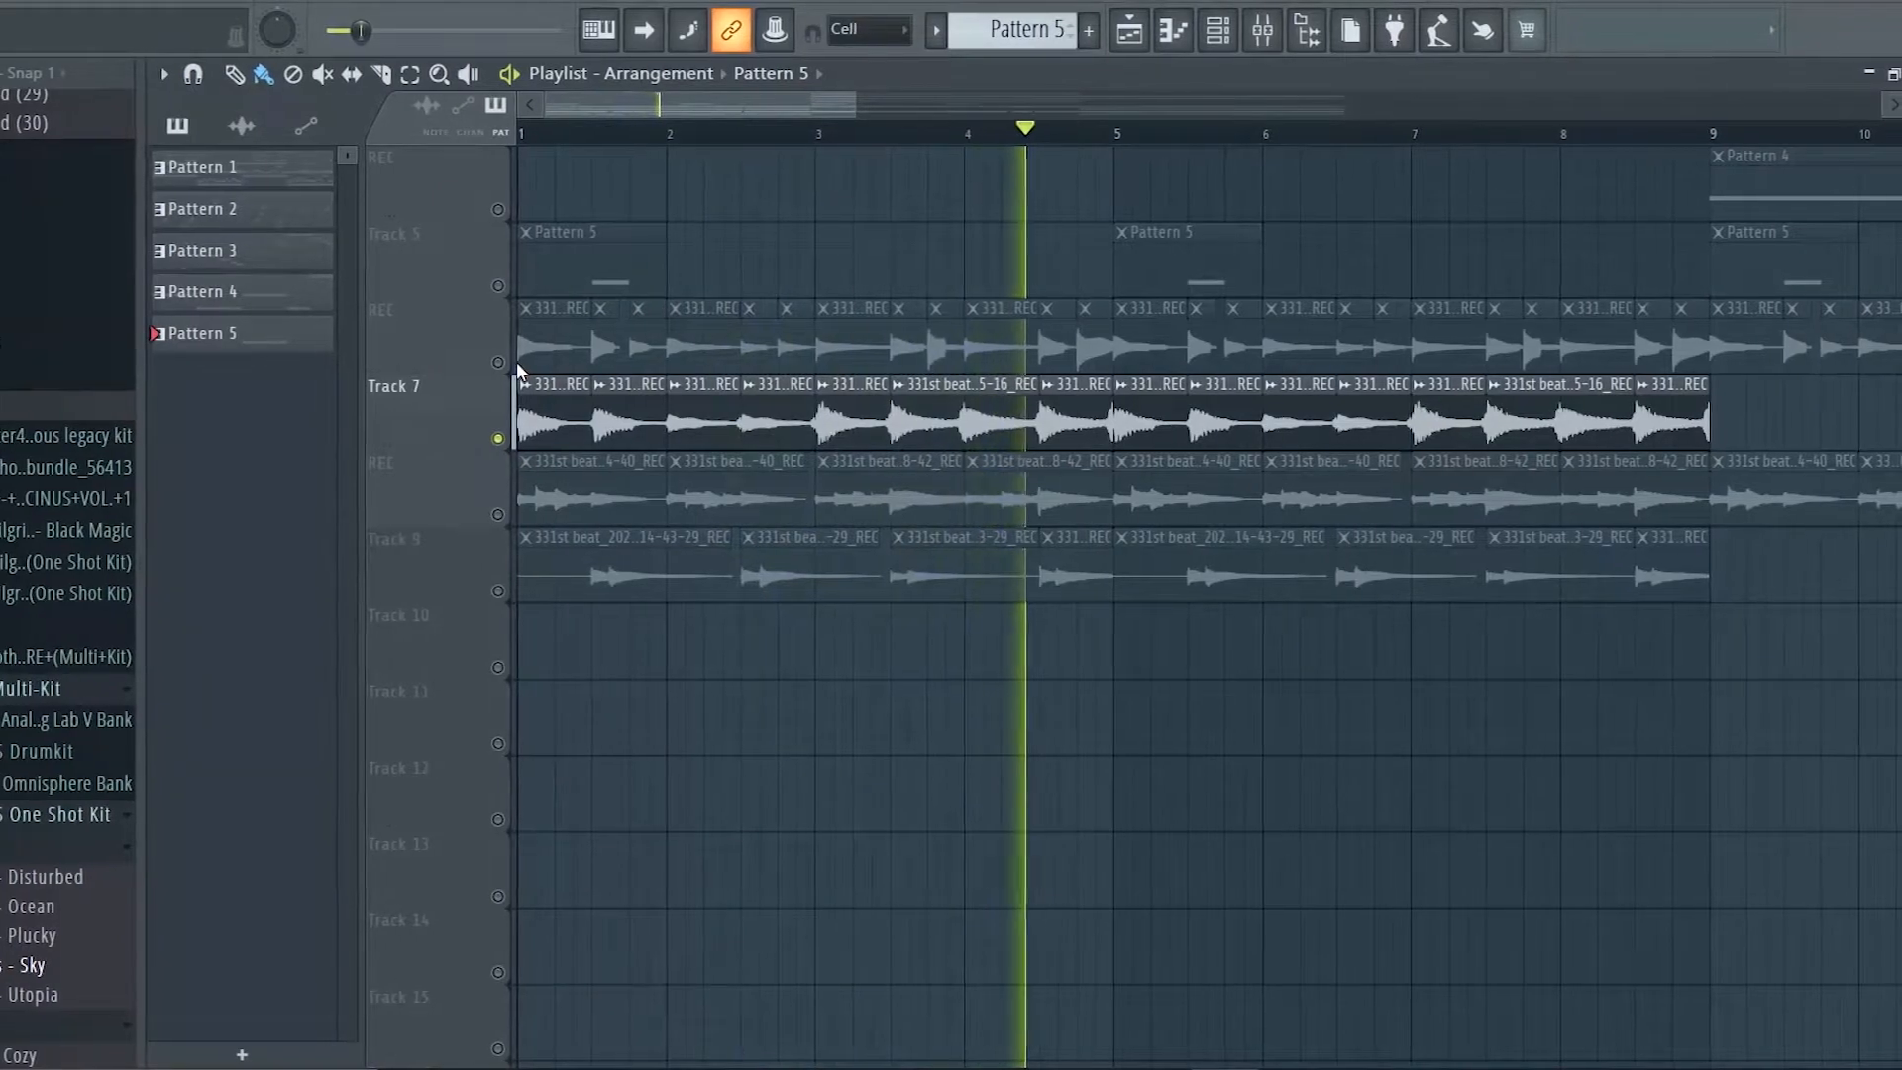
- Listen in isolation to the recorded clips on the playlist tracks from Track 7 through Track 9
key(space)
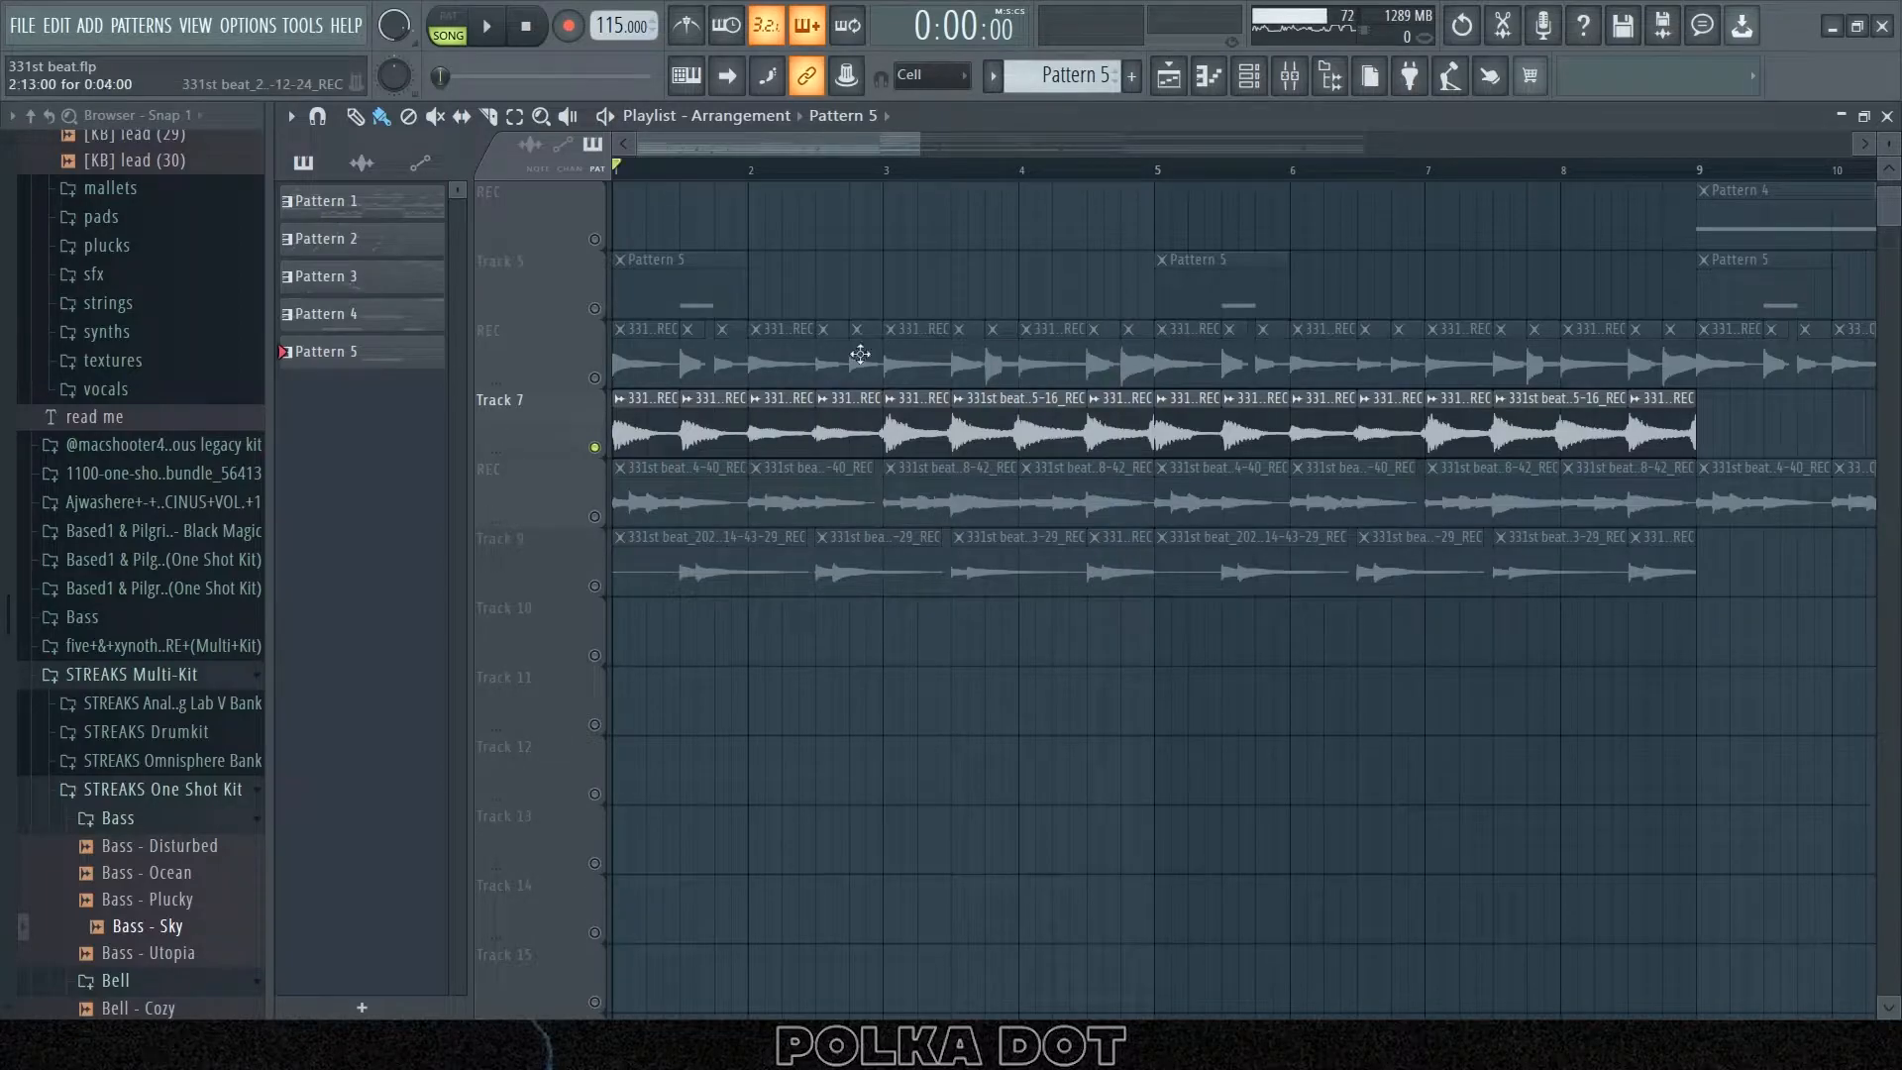
click(616, 454)
key(space)
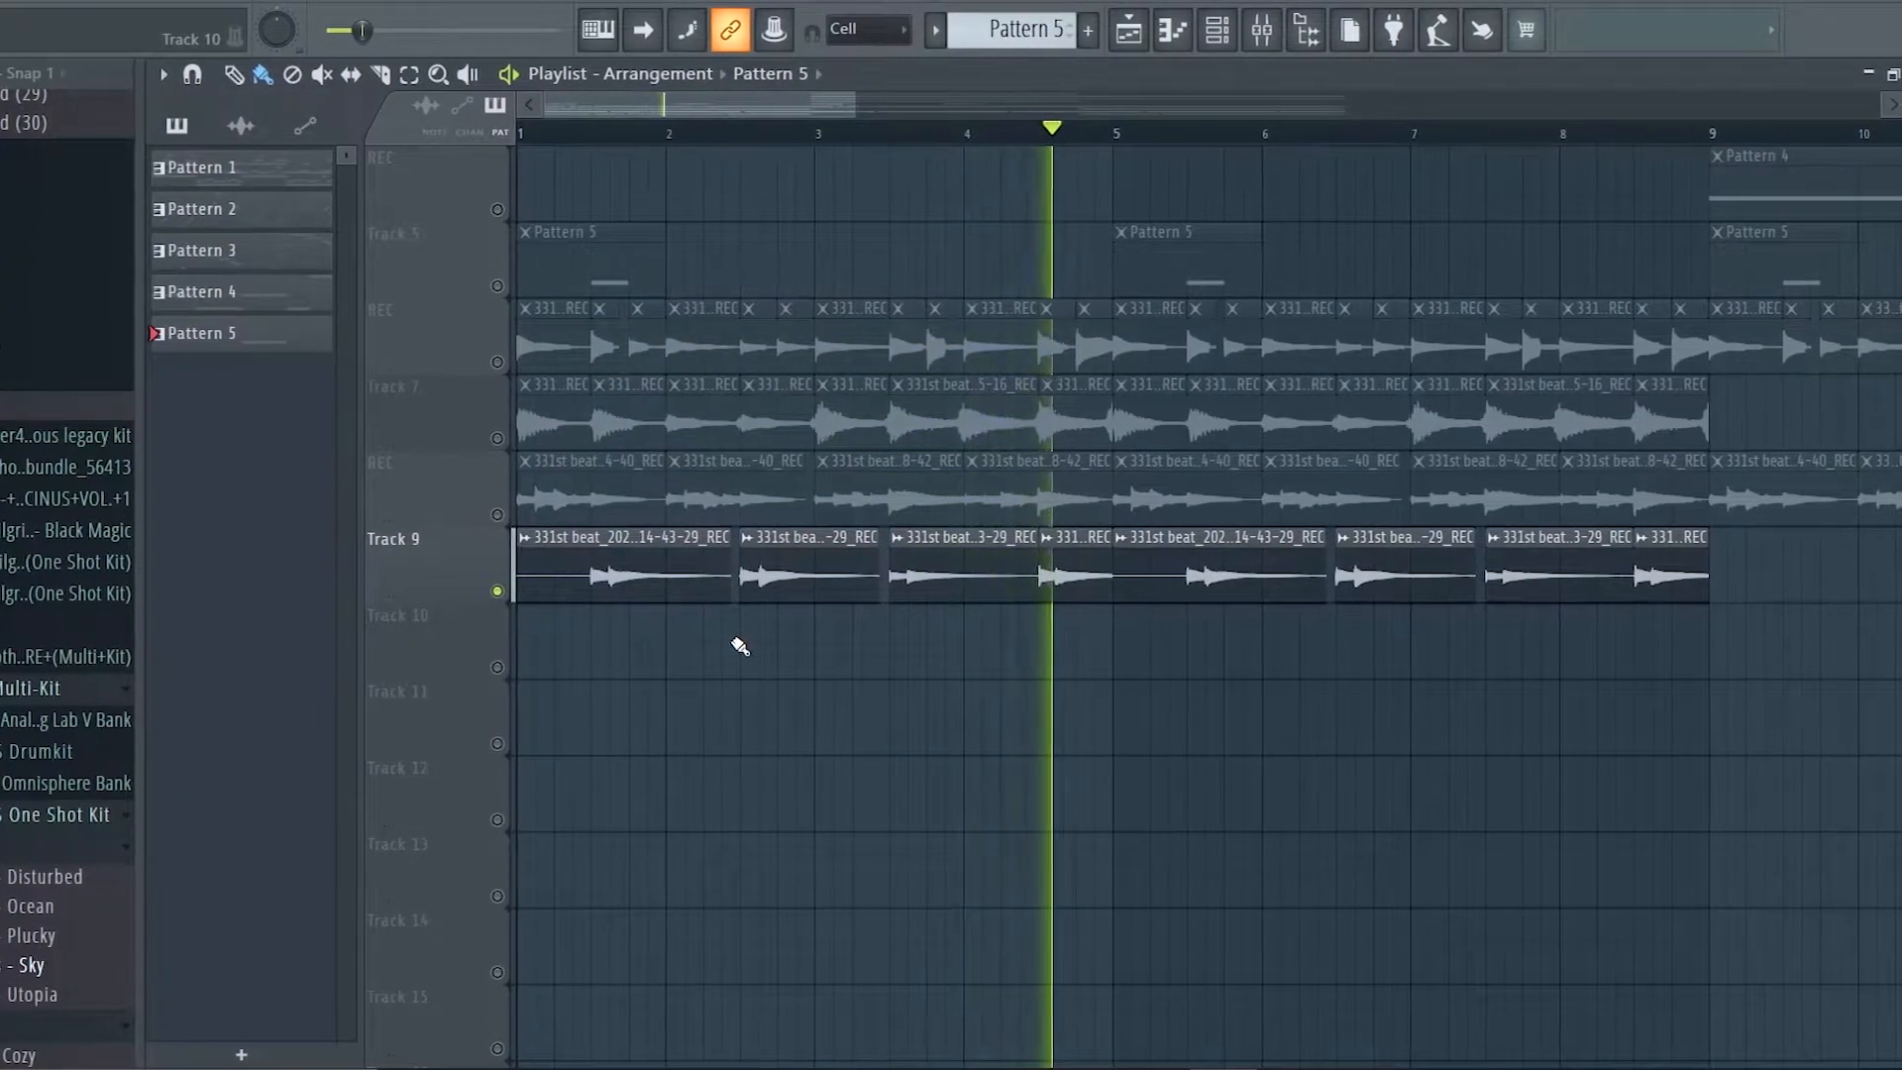
key(space)
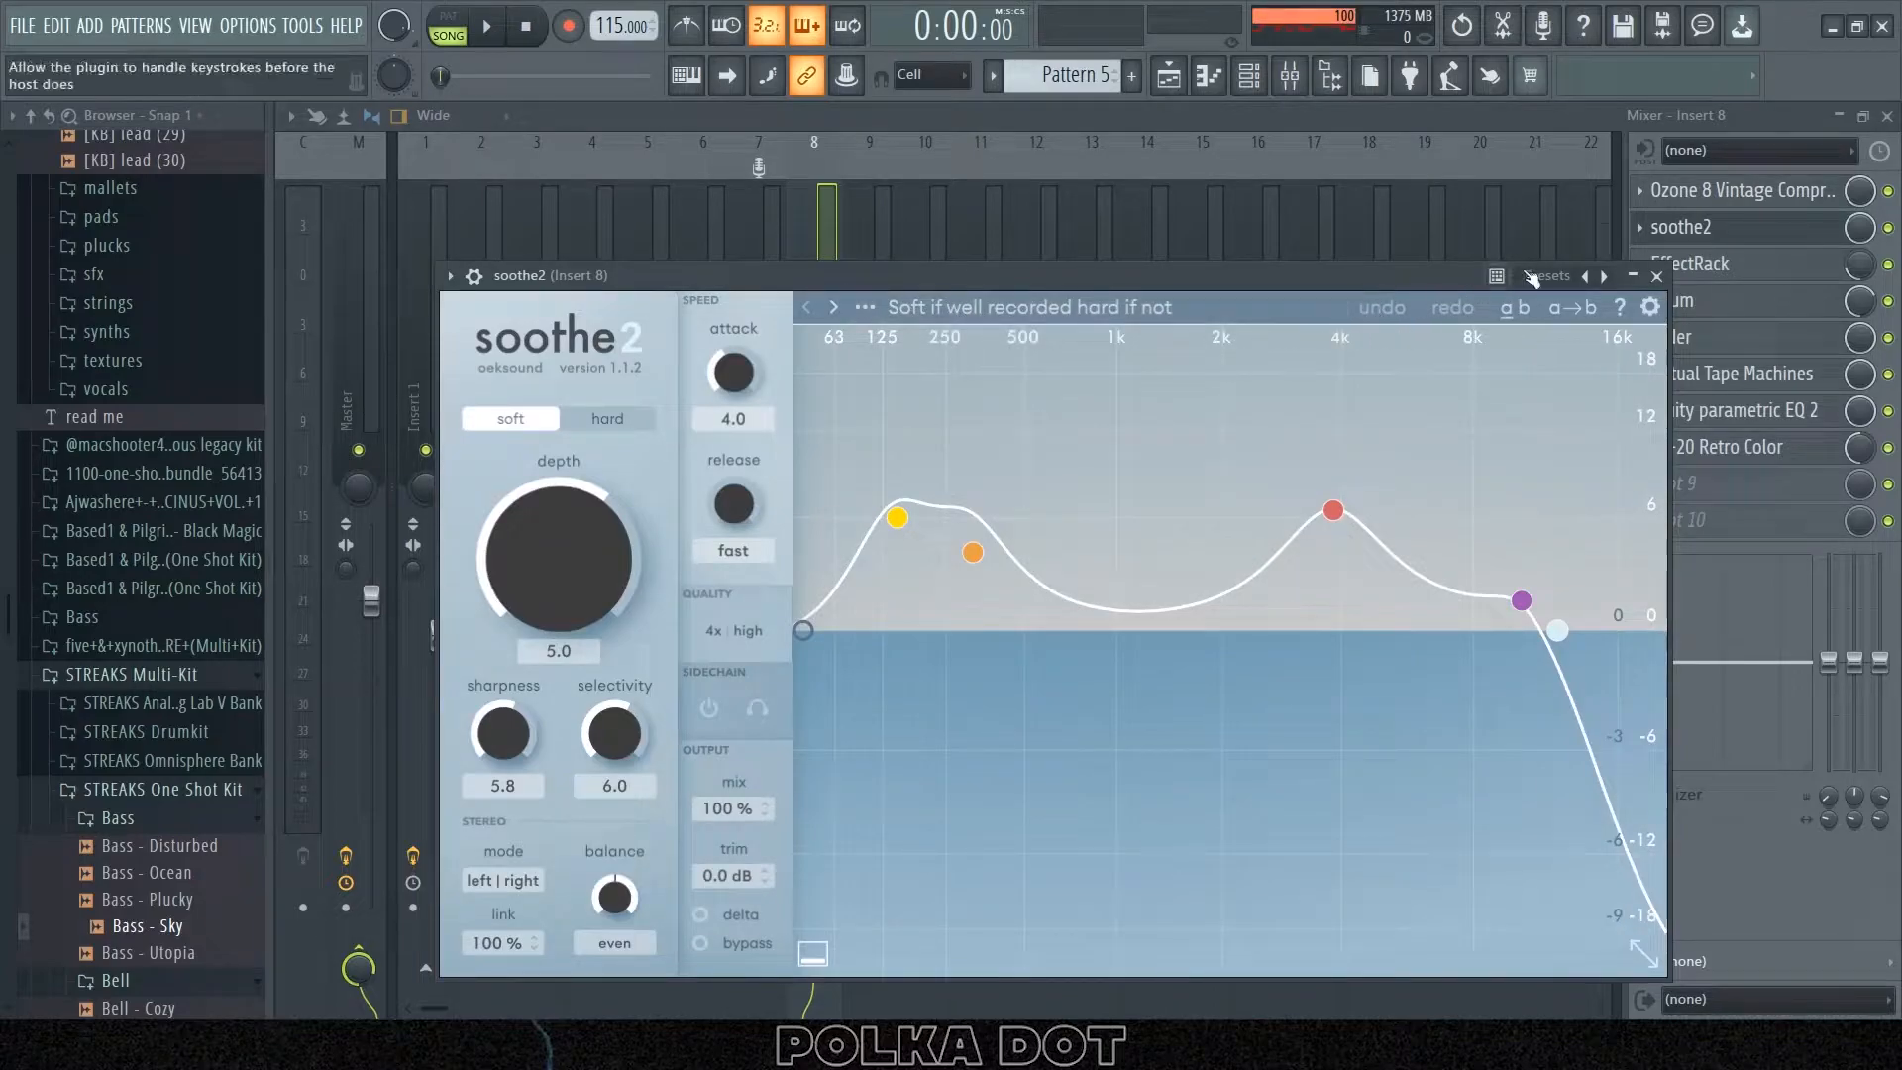
- Inspect the soothe2, EffectRack, Raum and RC-20 Retro Color effects on mixer Insert 8
click(1657, 276)
click(1694, 264)
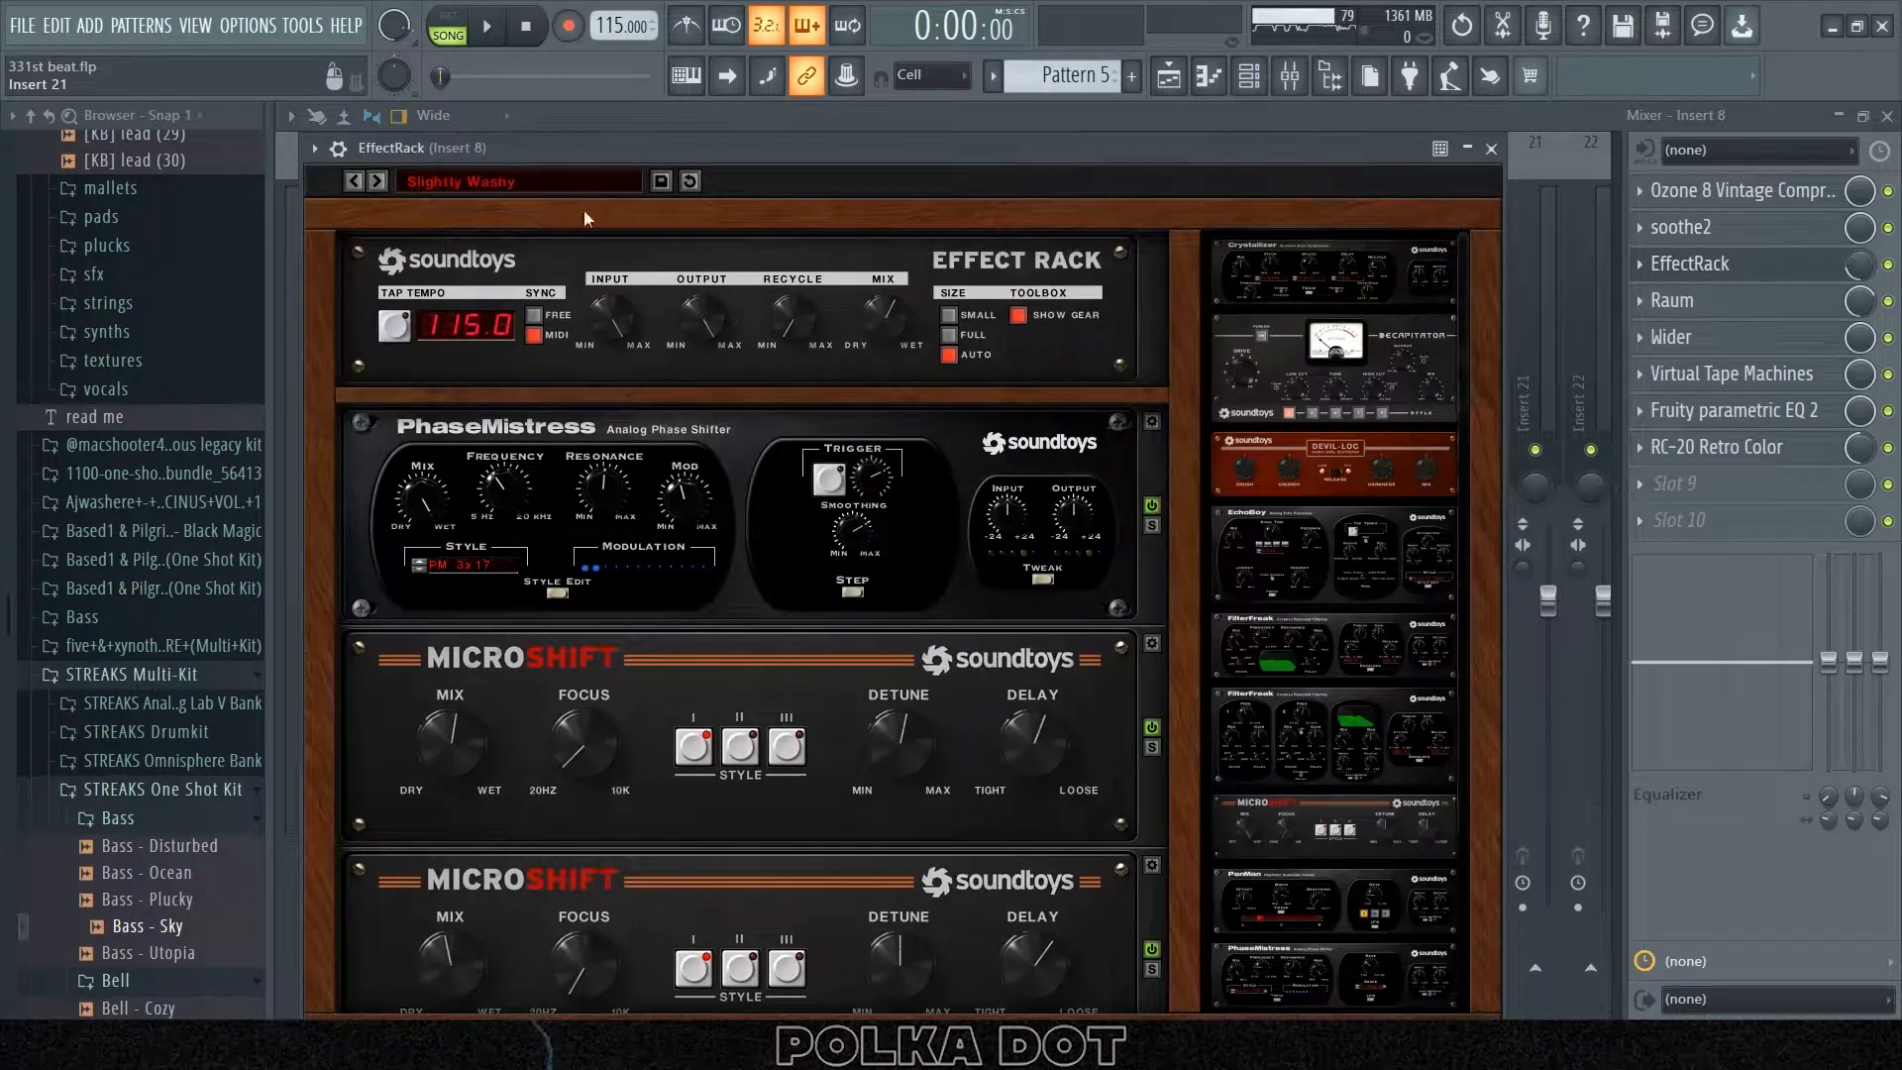
click(1491, 148)
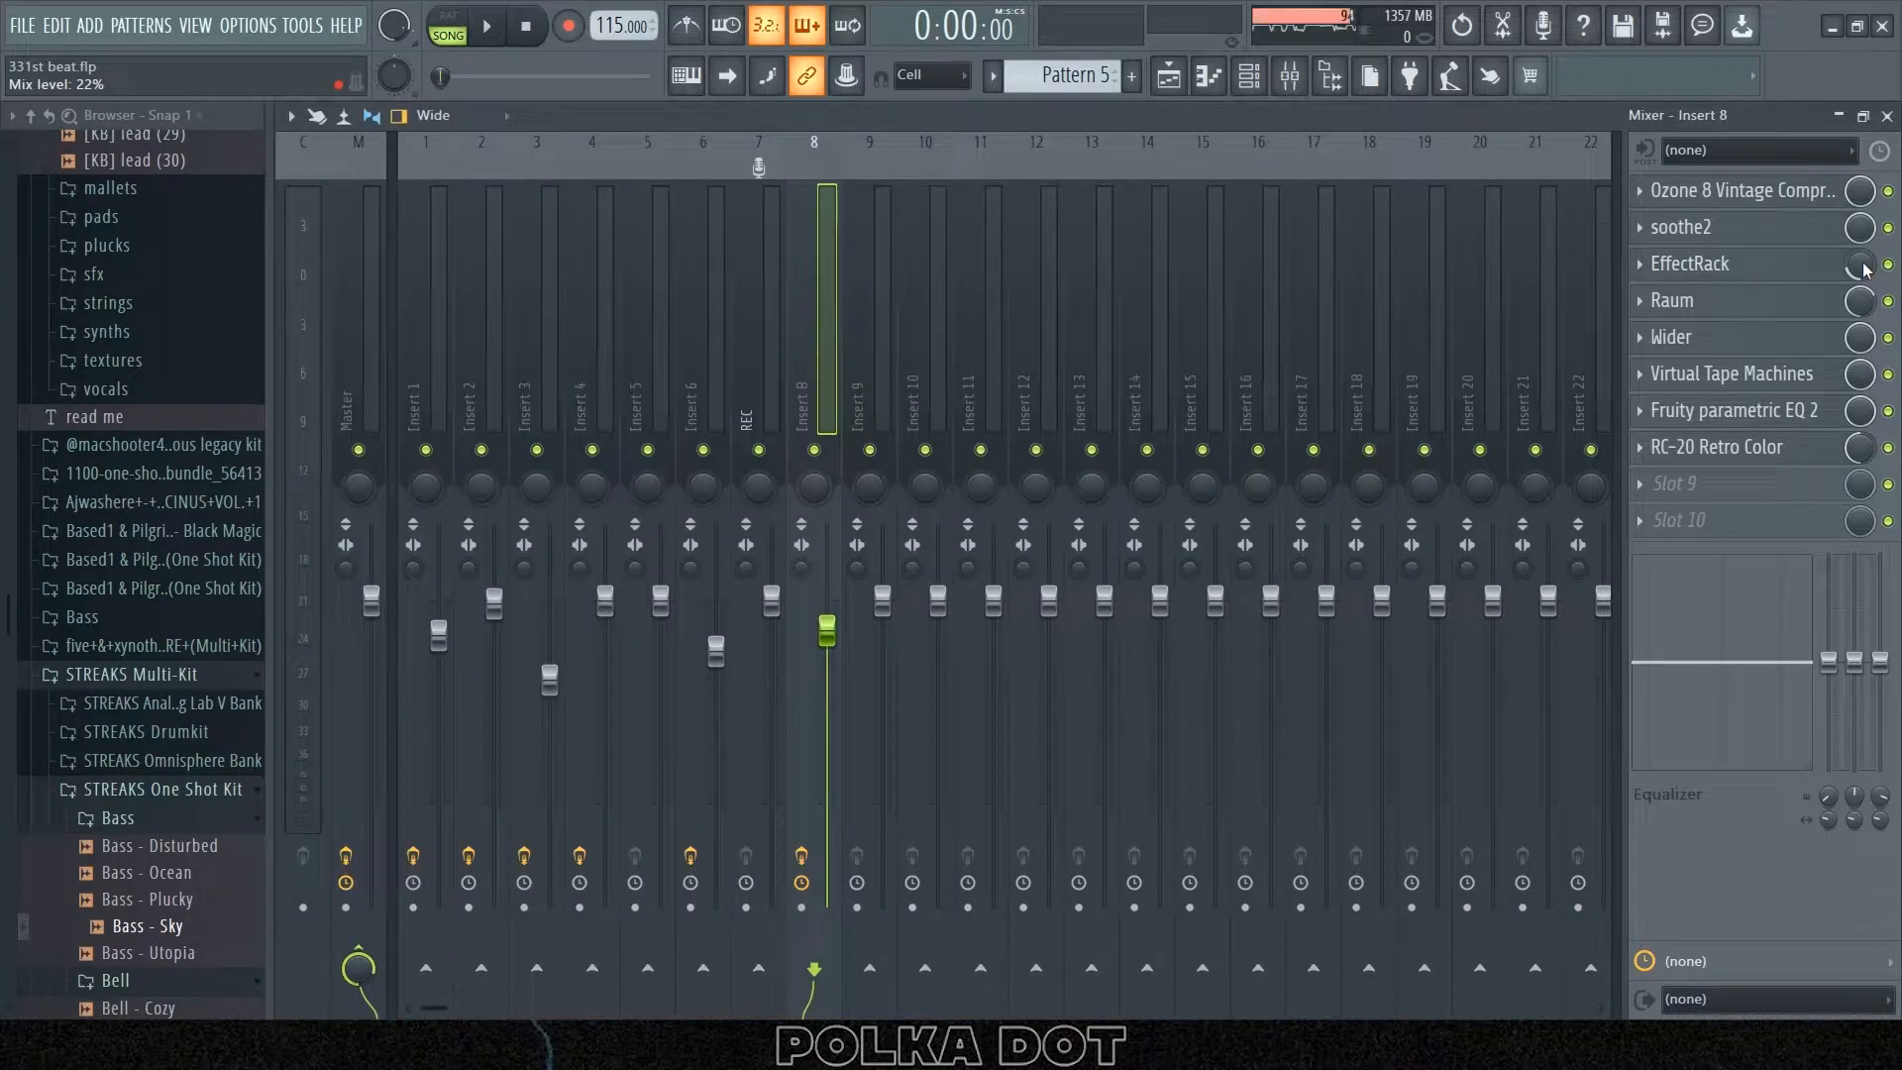
click(1684, 301)
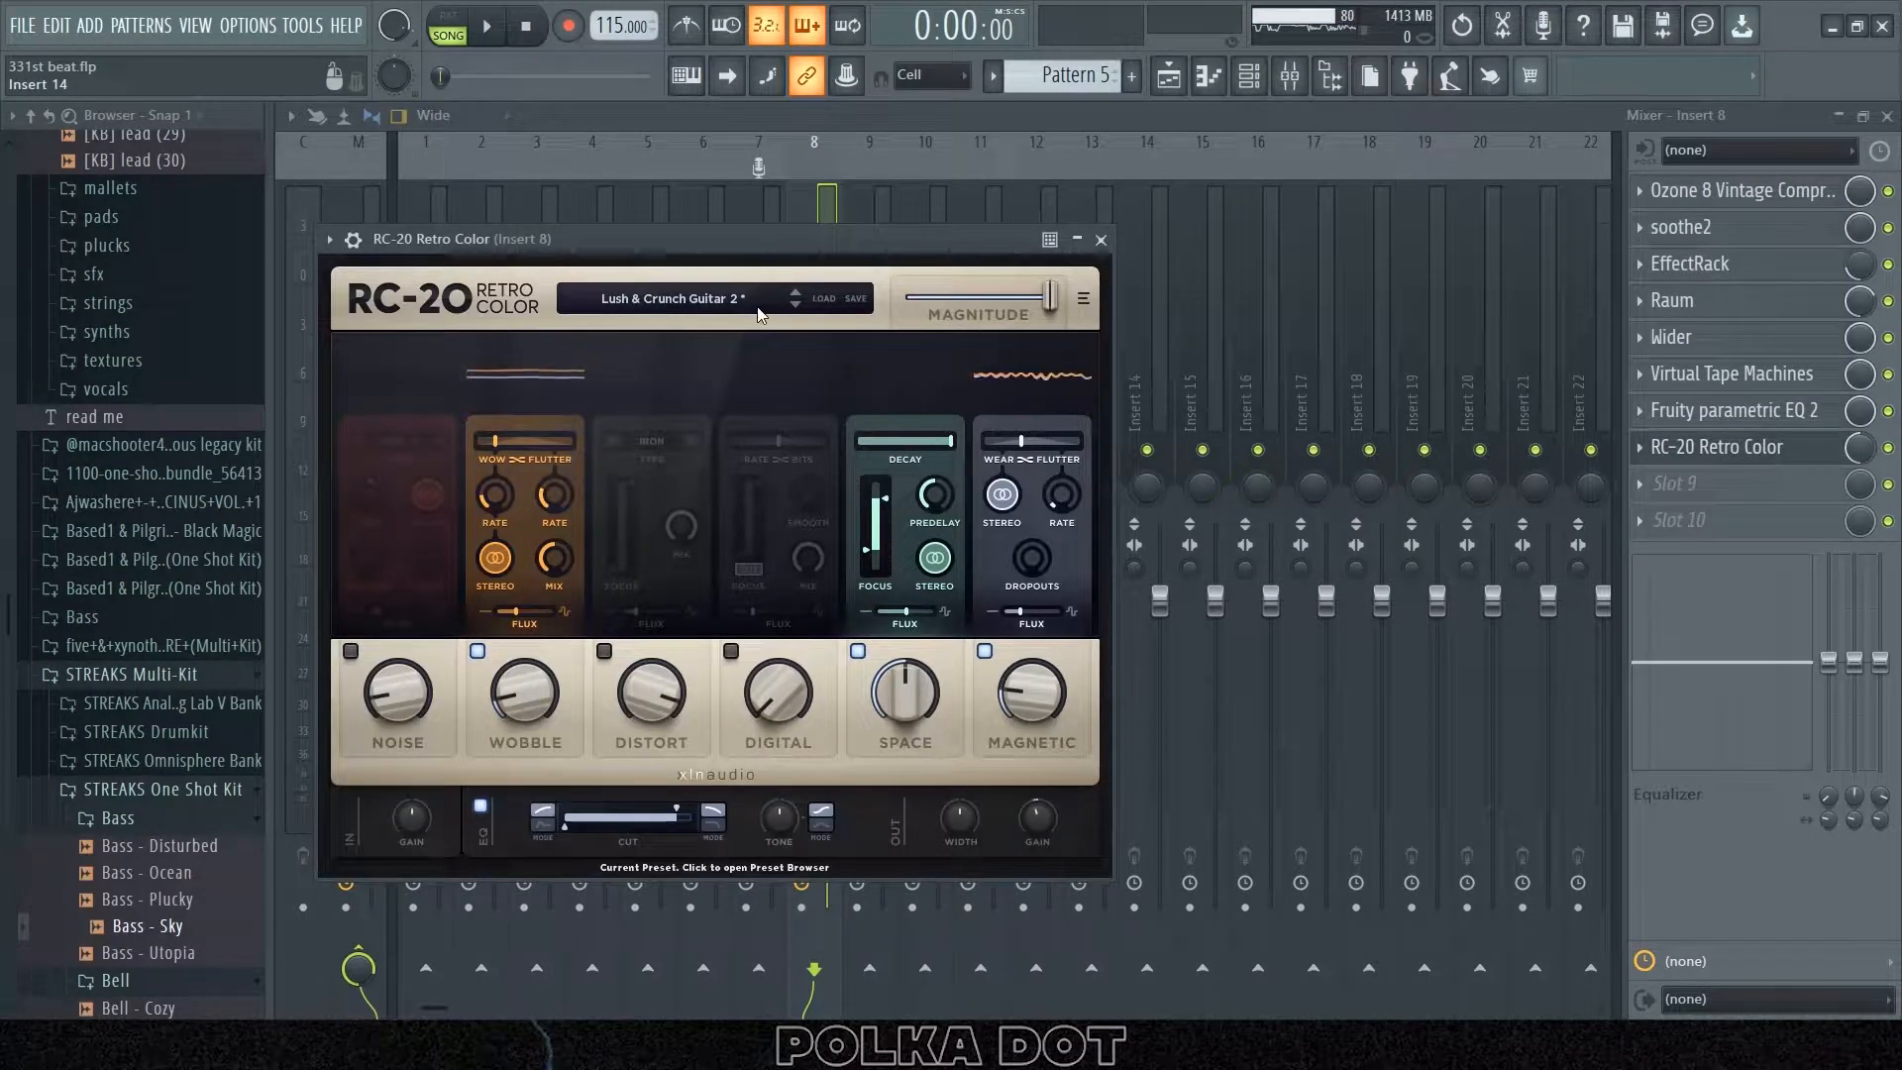
click(1101, 240)
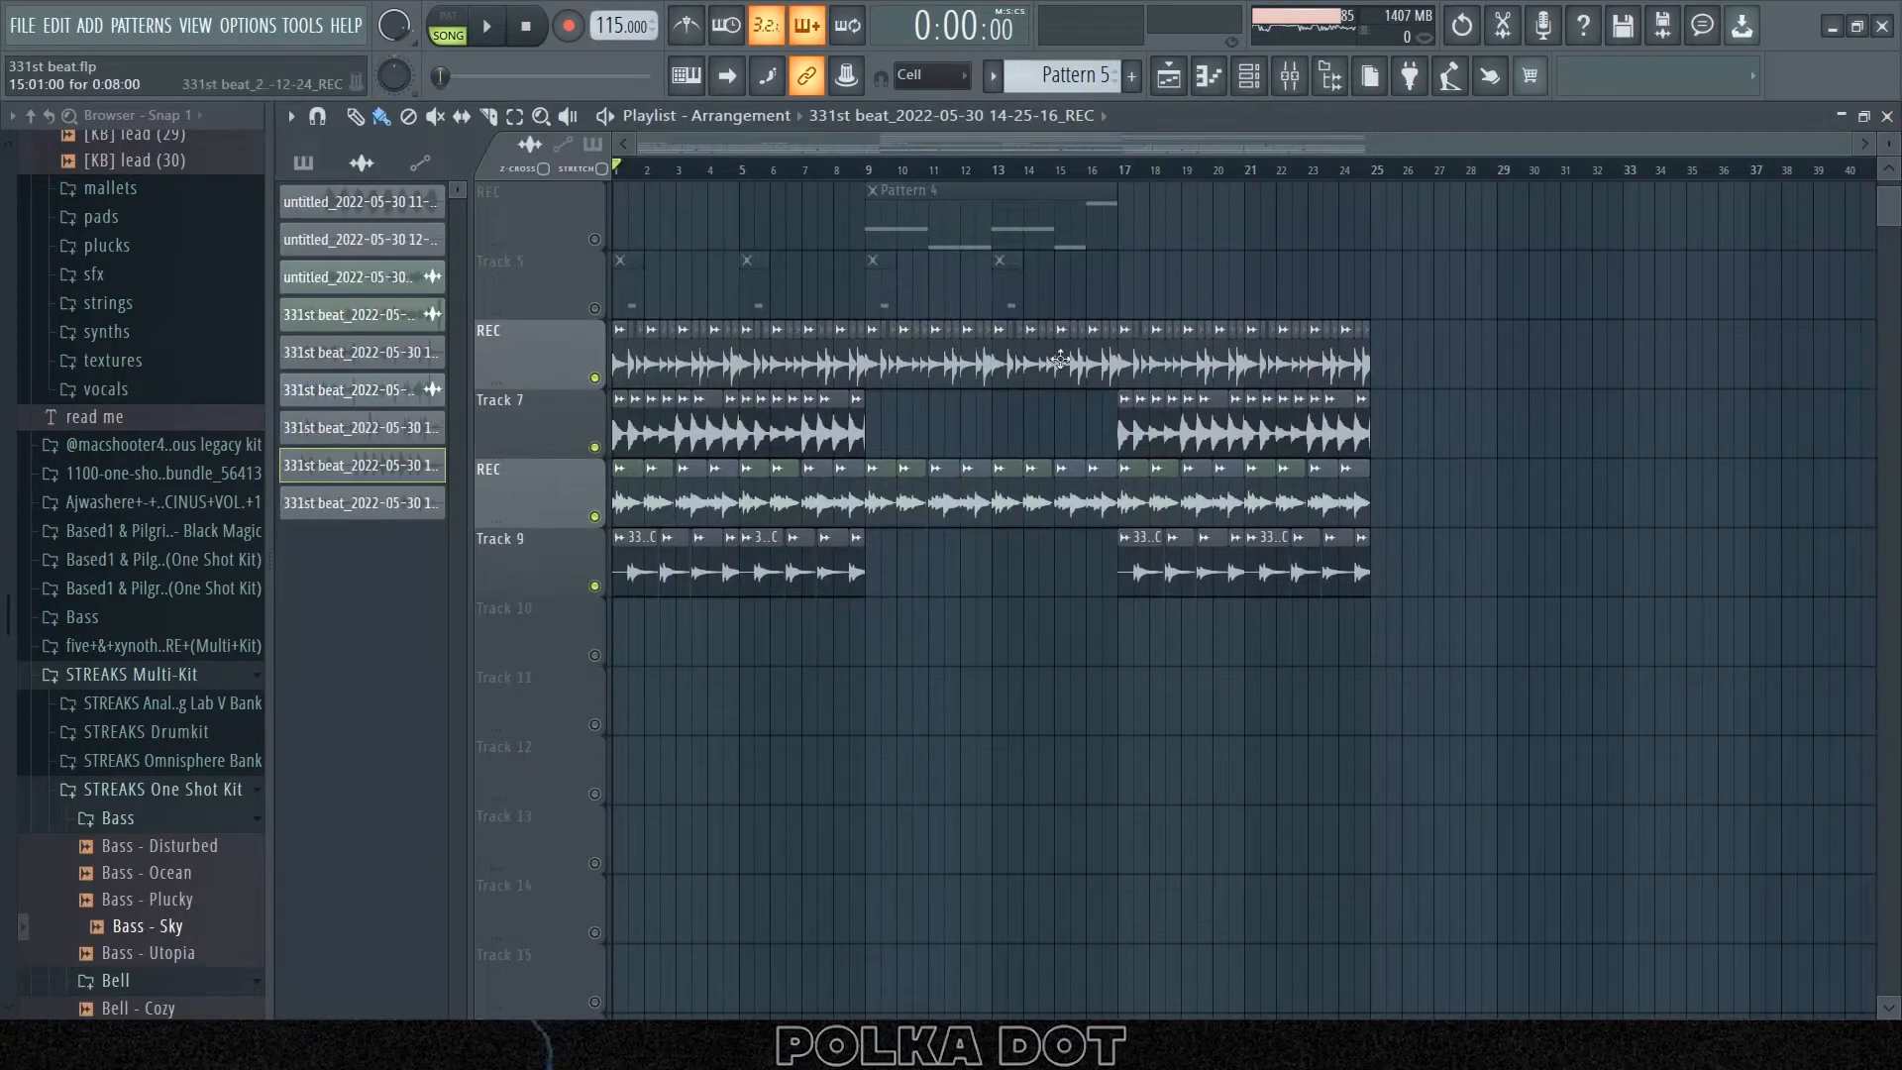
- Raise the Trim setting of the 331st_beat_sample audio clip on Track 2 to its maximum and close the clip's settings
scroll(1346, 514, up, 3)
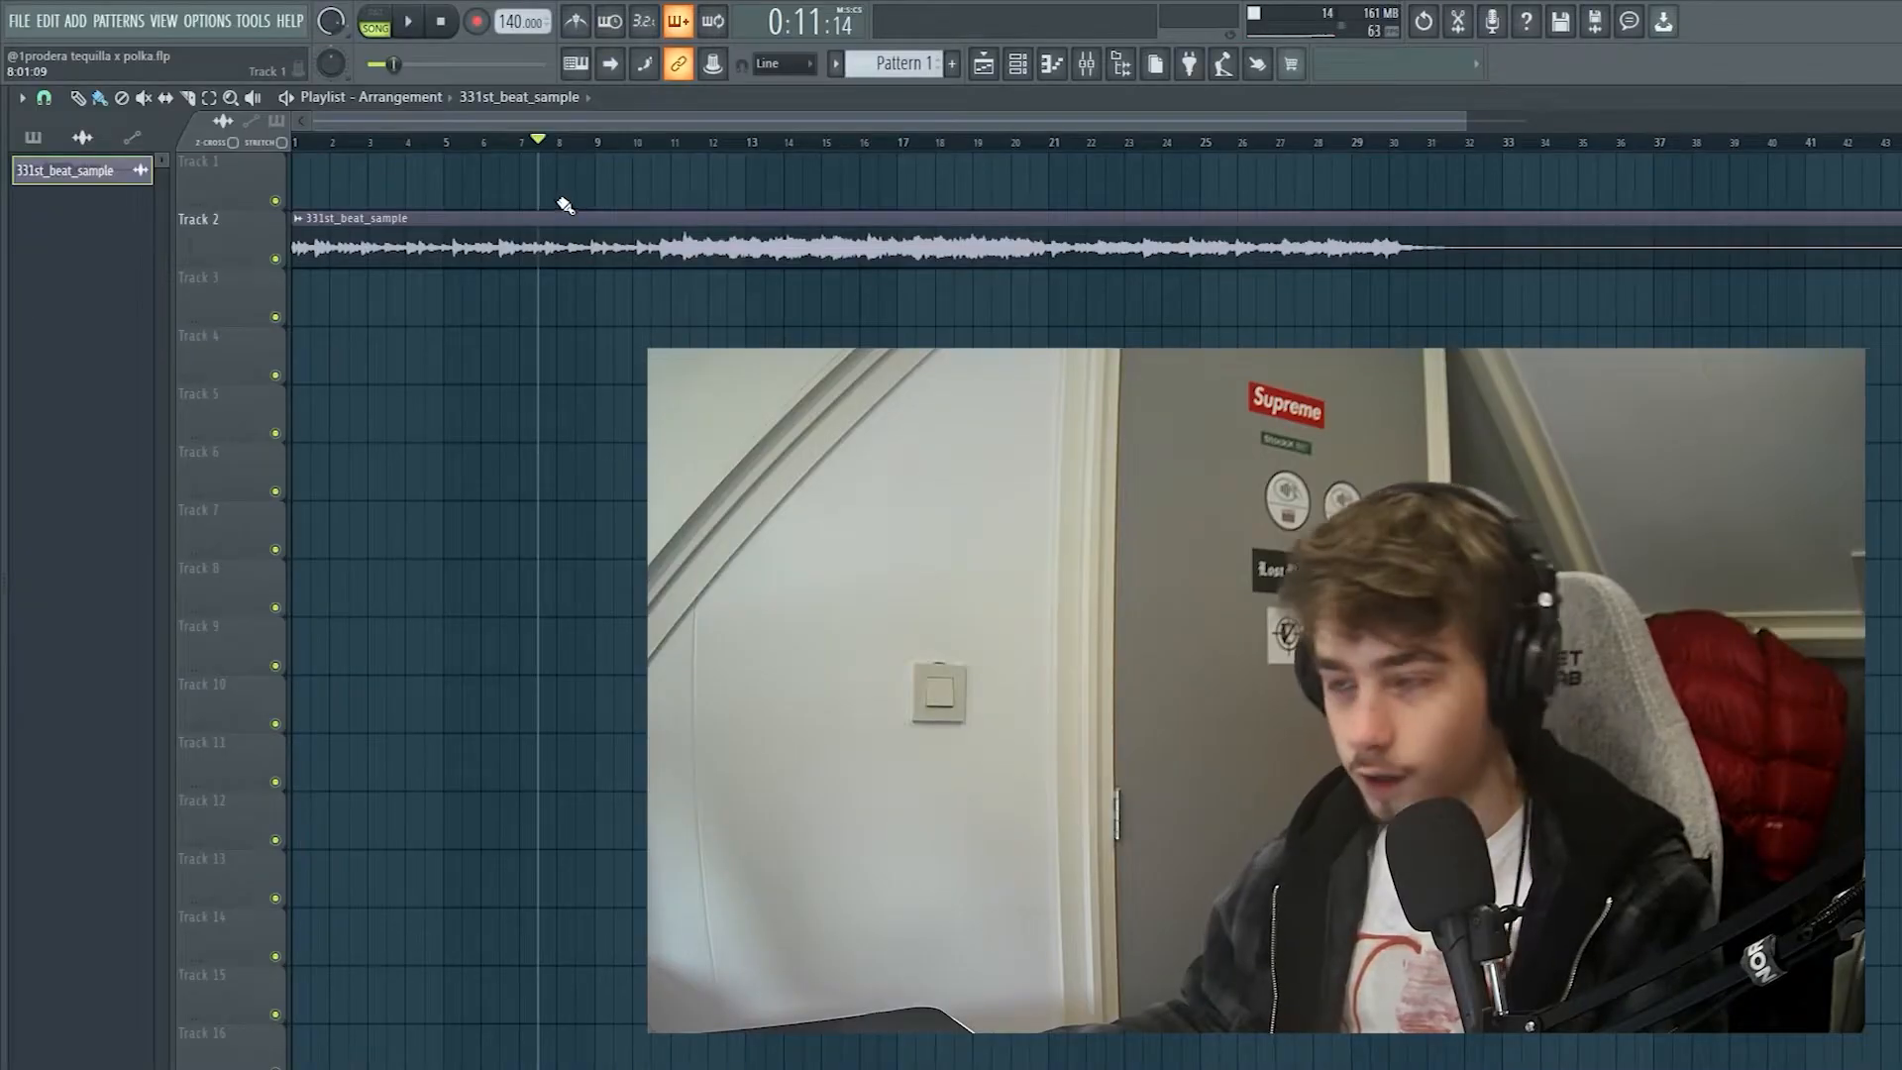
scroll(326, 148, up, 3)
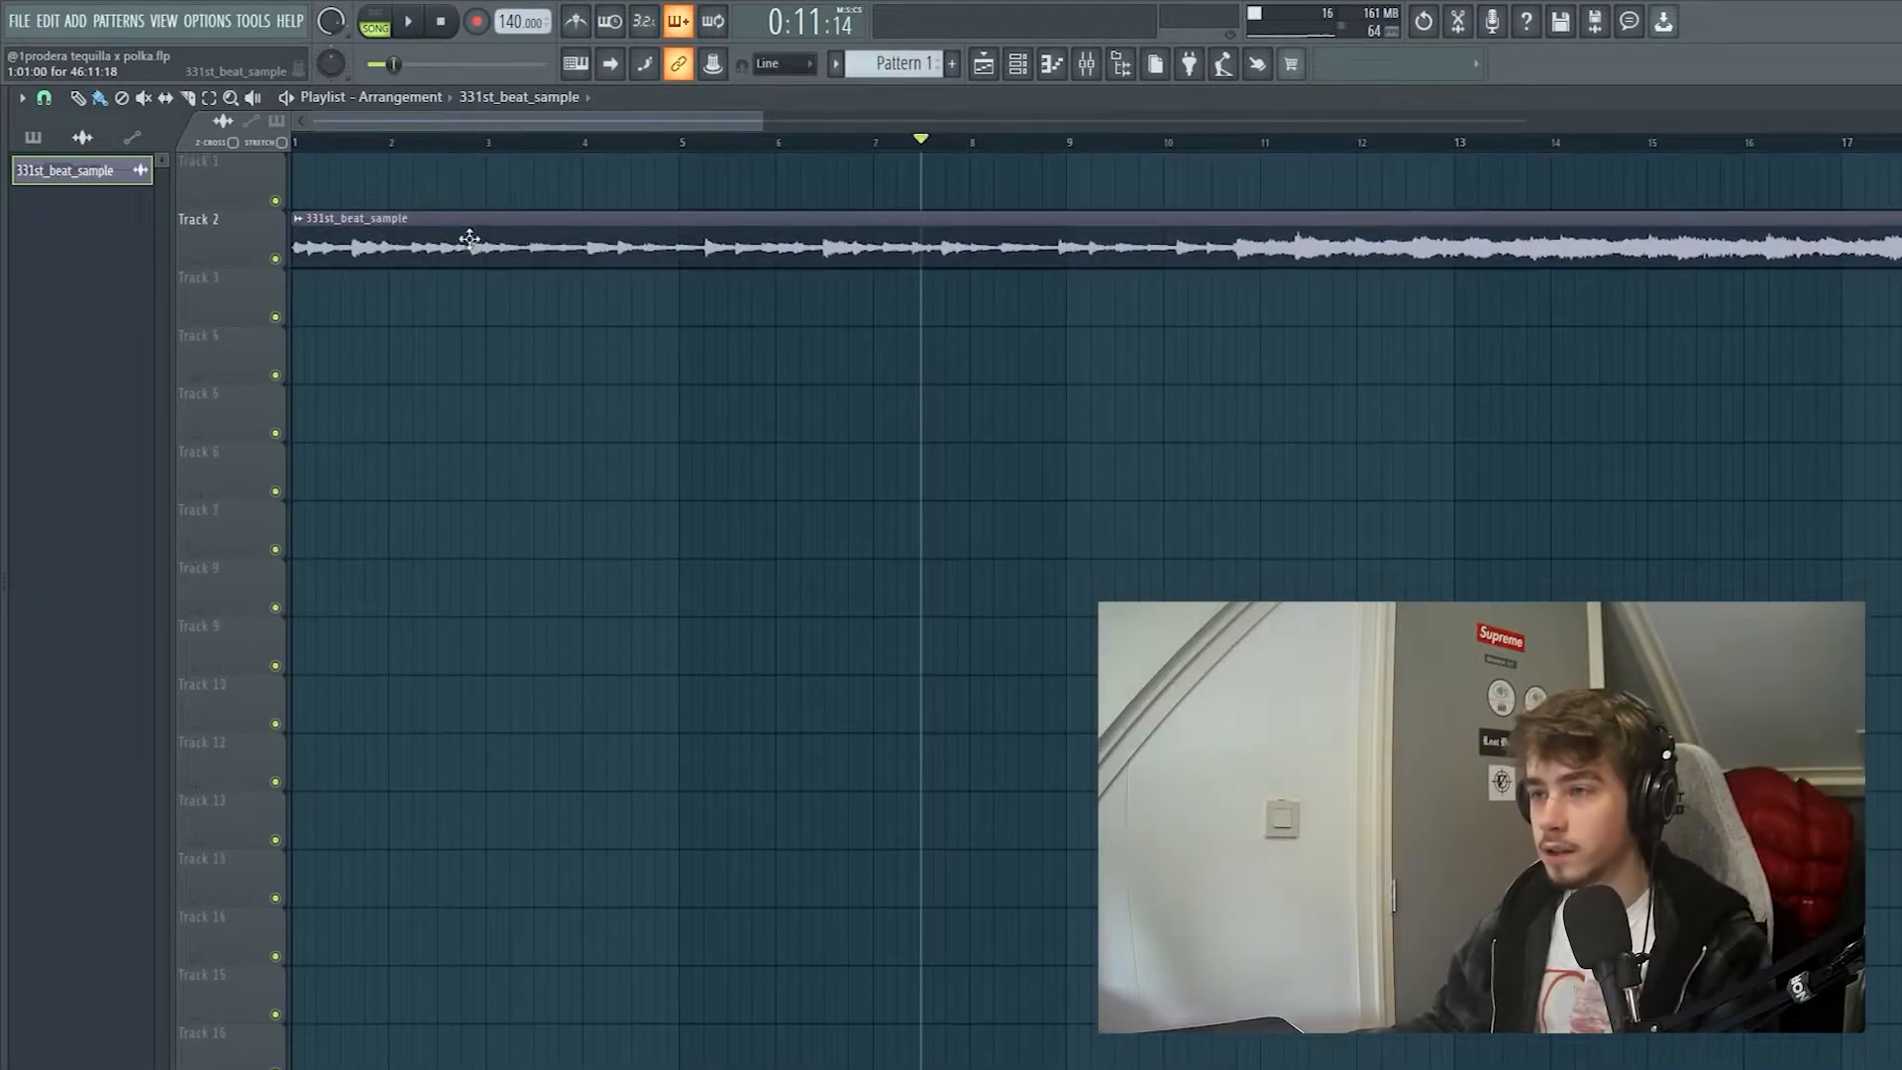
double_click(463, 243)
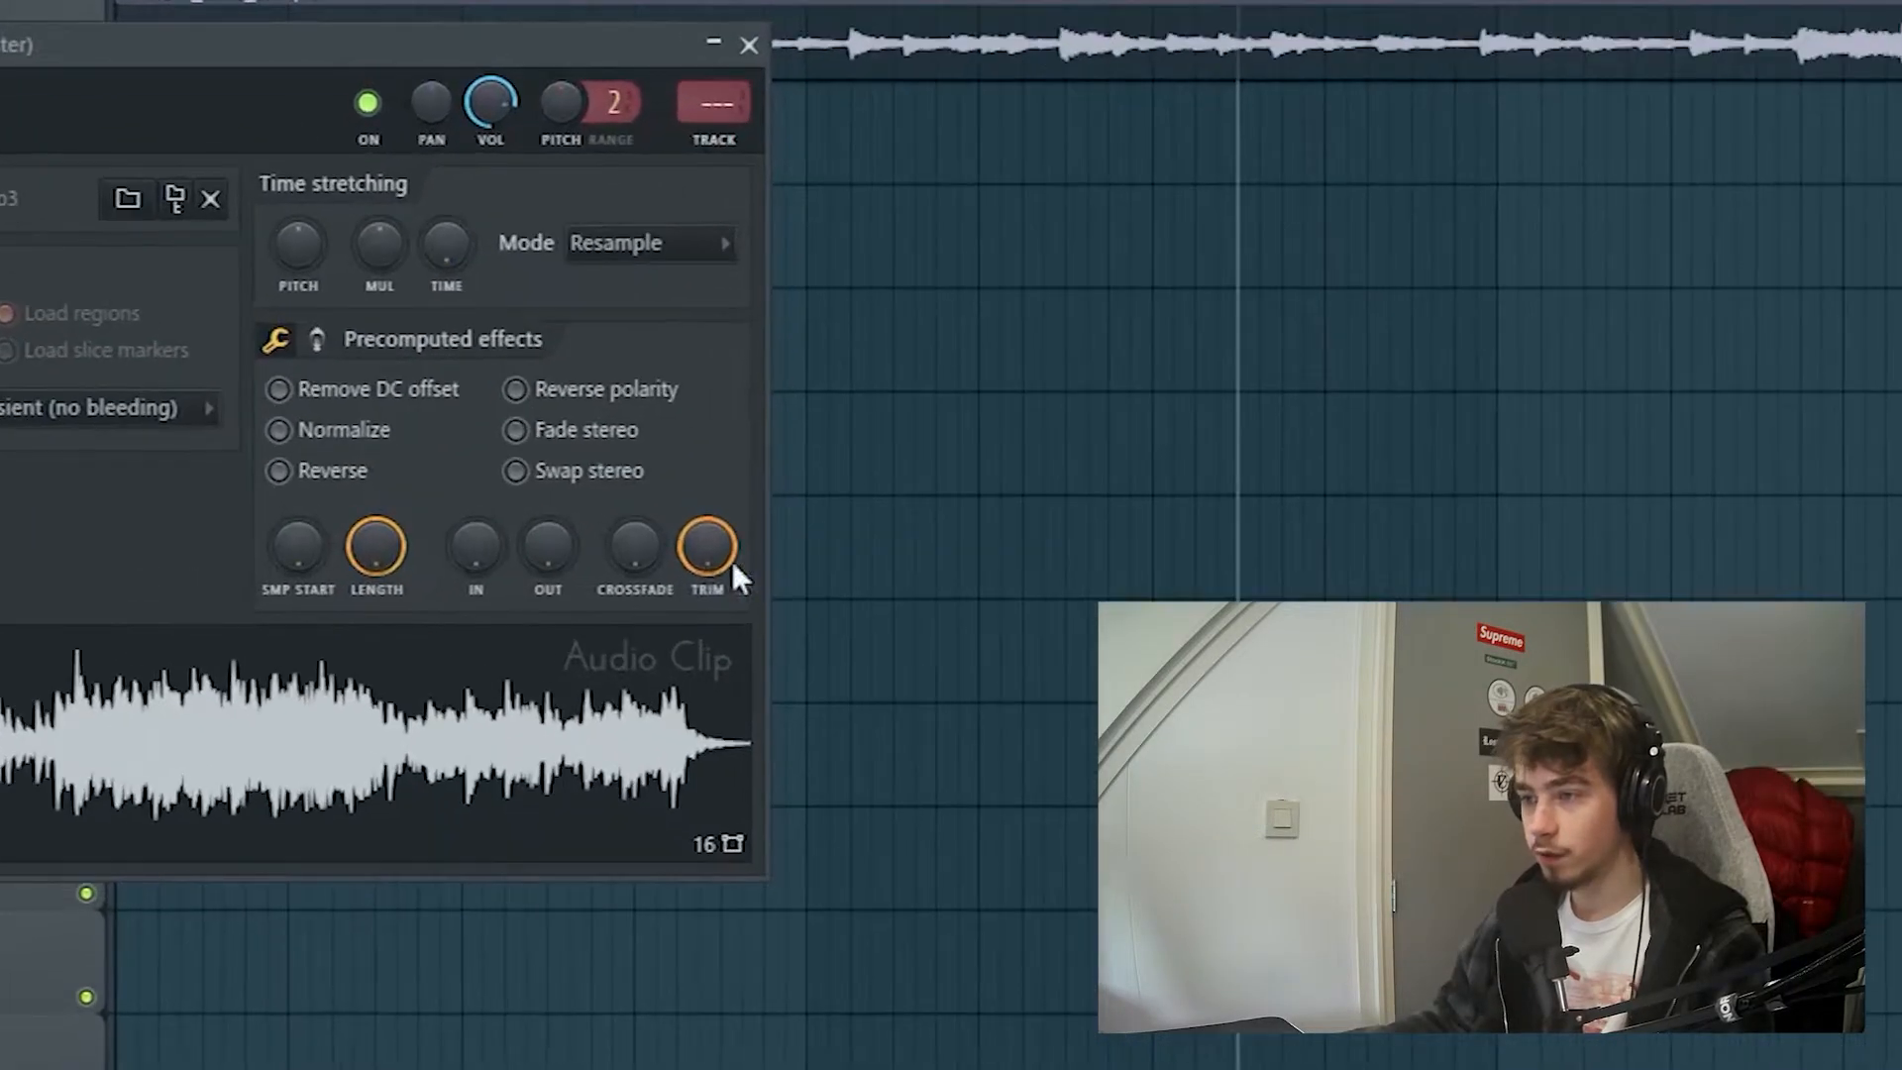
drag(707, 547, 707, 436)
click(749, 45)
scroll(352, 171, up, 6)
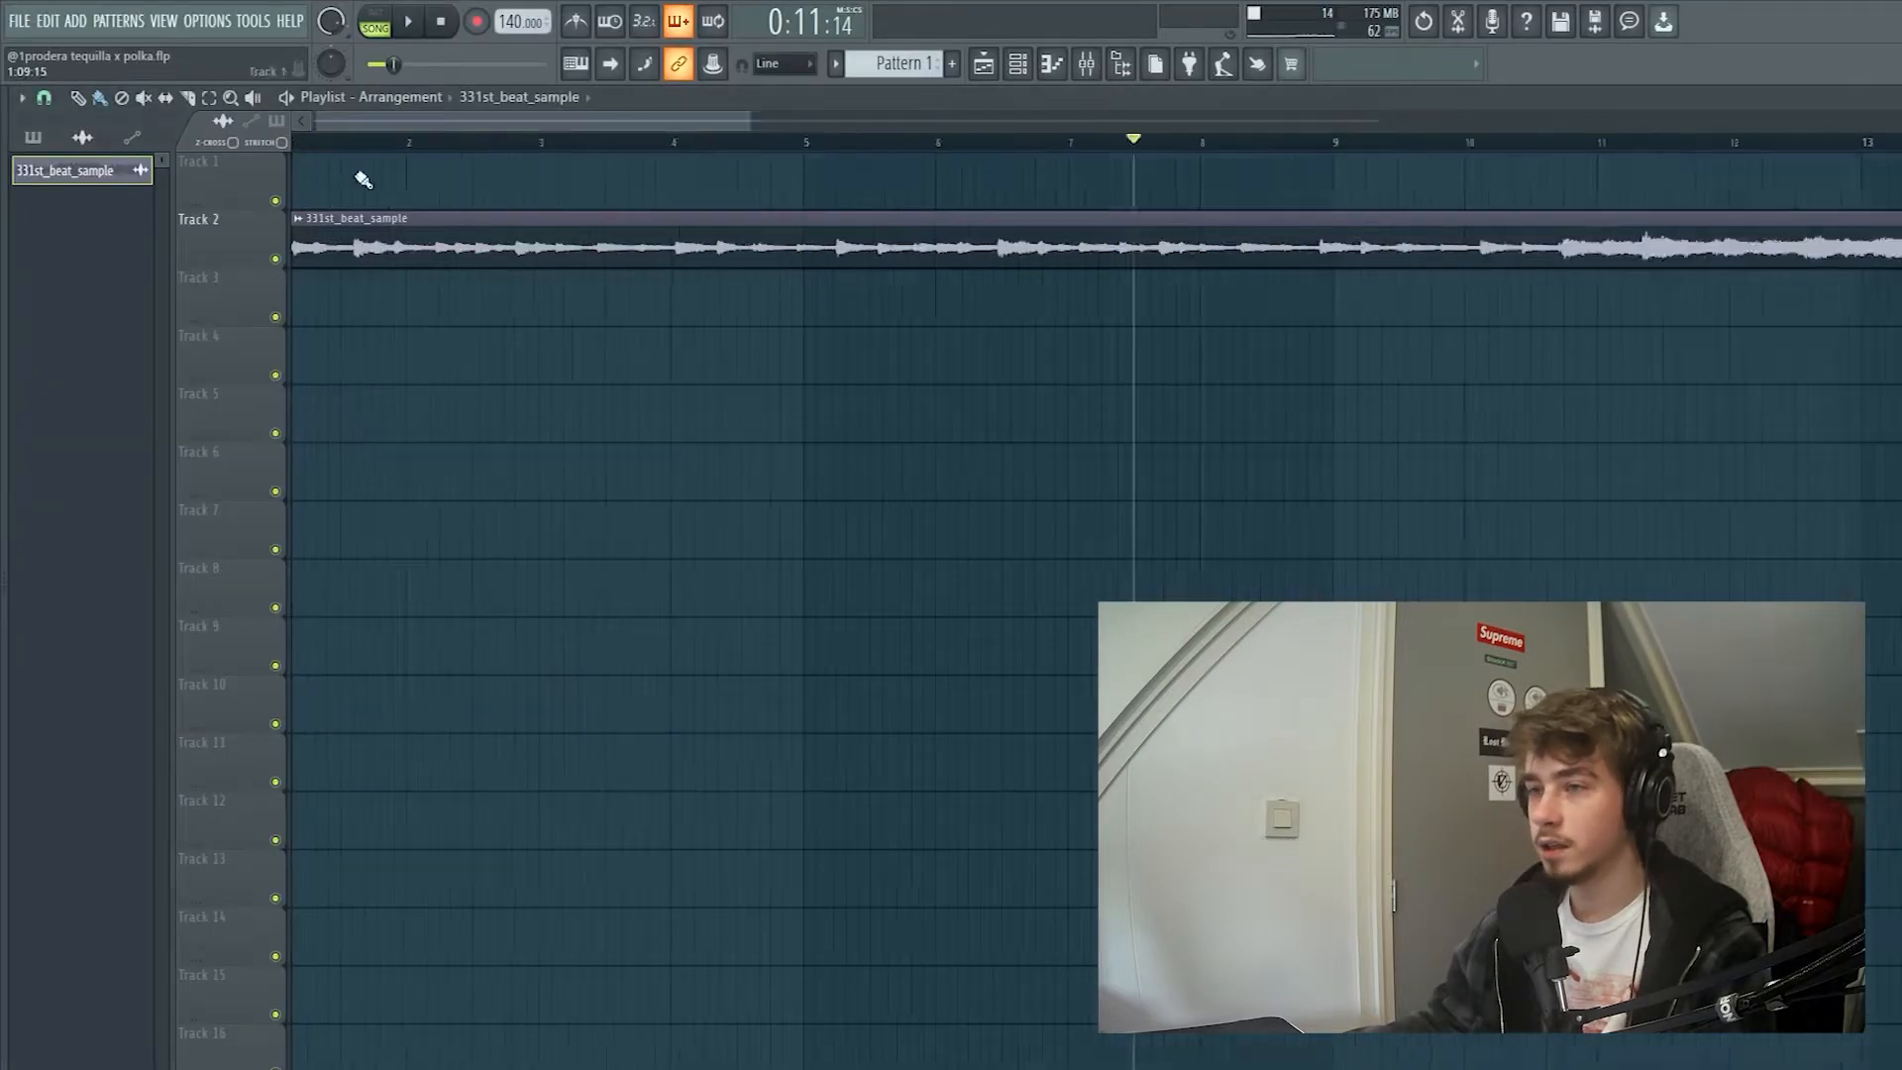
- Play the sample against the metronome and set the project tempo to 115 BPM
scroll(332, 169, down, 4)
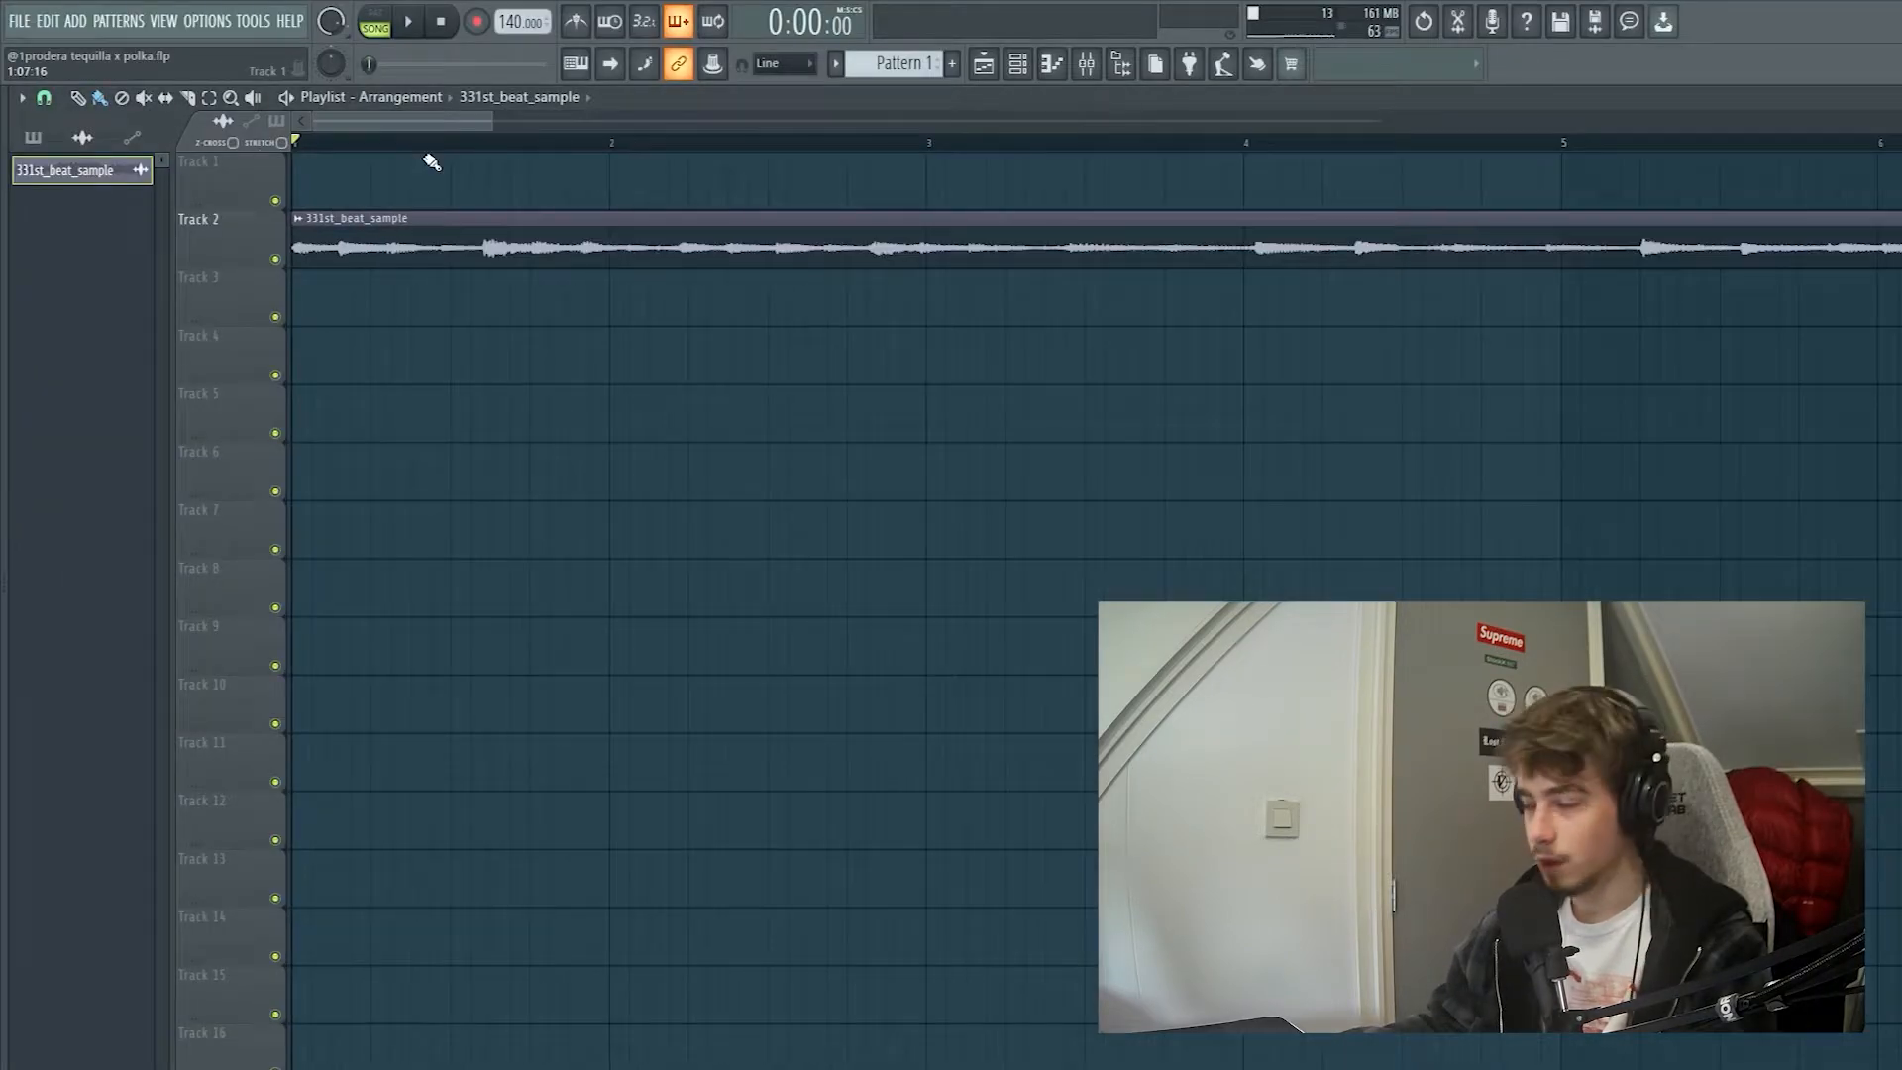
drag(487, 127, 572, 136)
key(space)
key(space)
key(space)
key(space)
drag(513, 22, 514, 17)
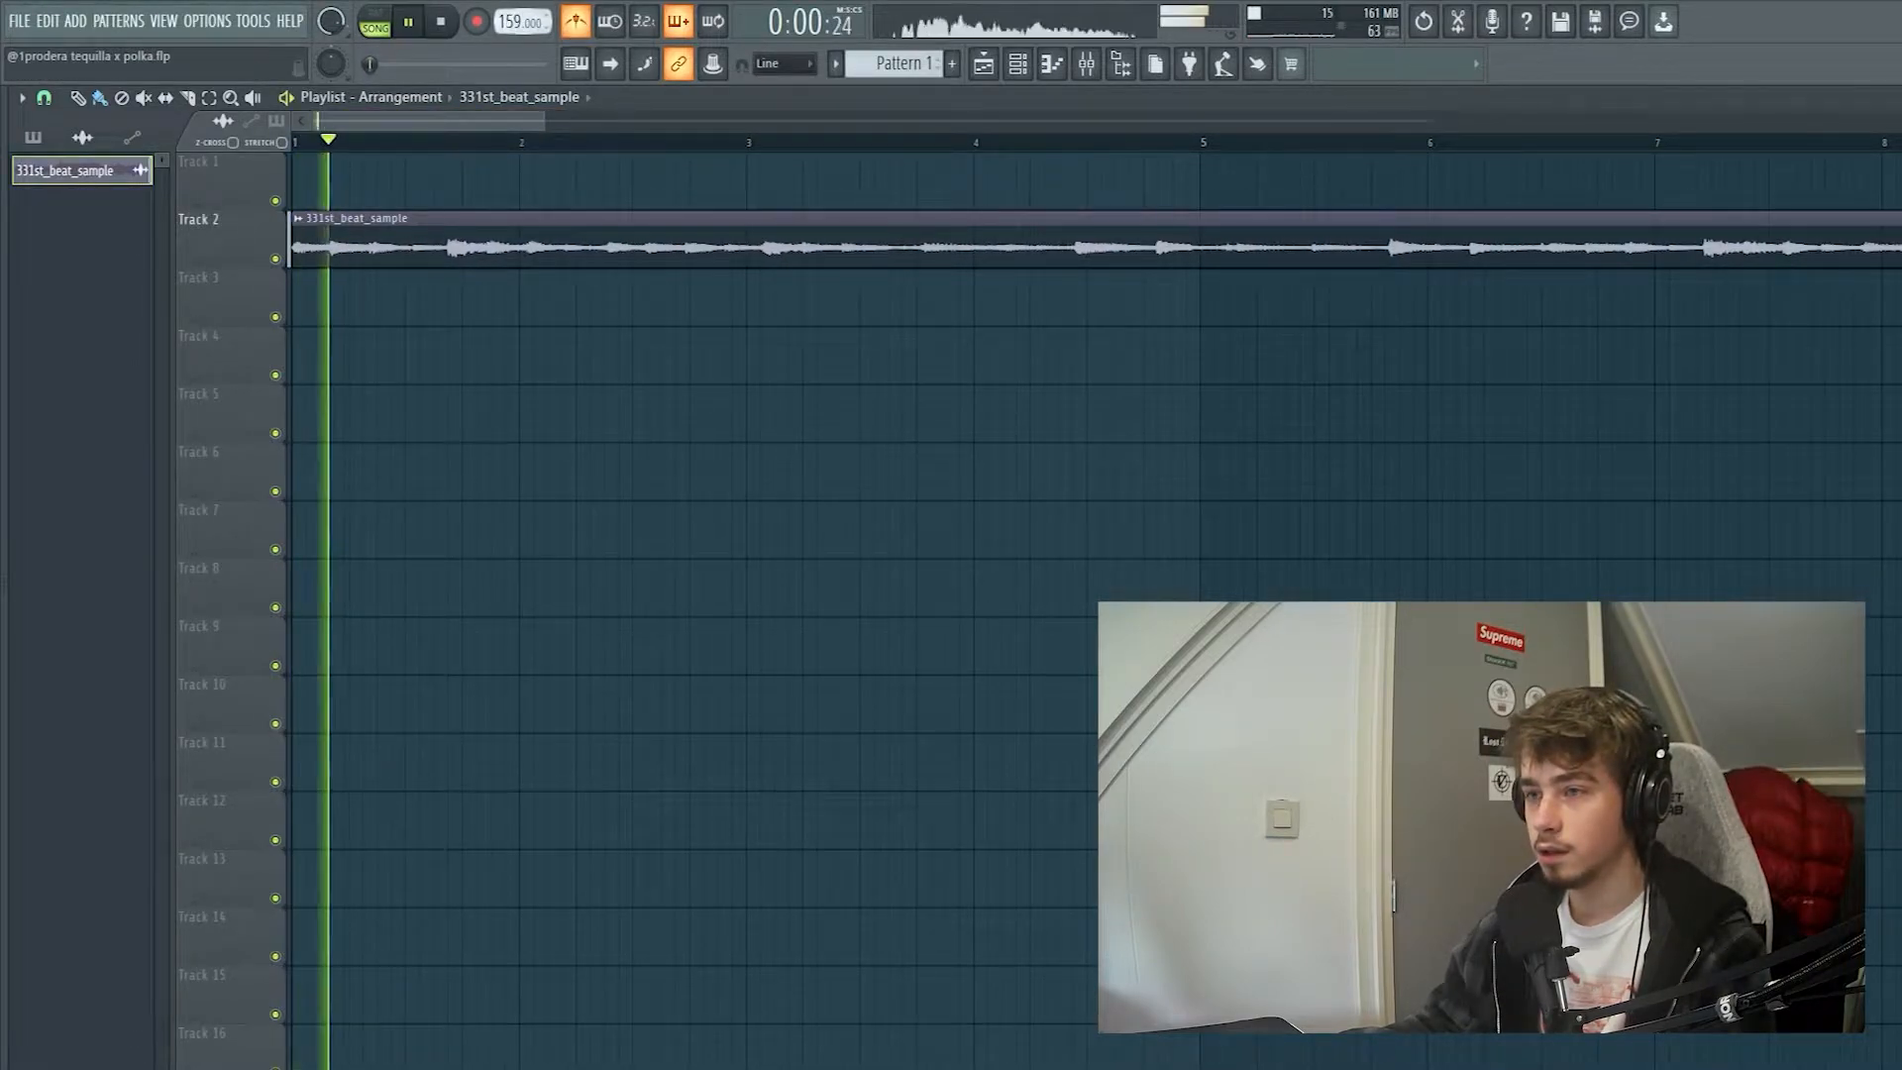
drag(522, 21, 522, 79)
key(space)
key(space)
scroll(512, 22, down, 1)
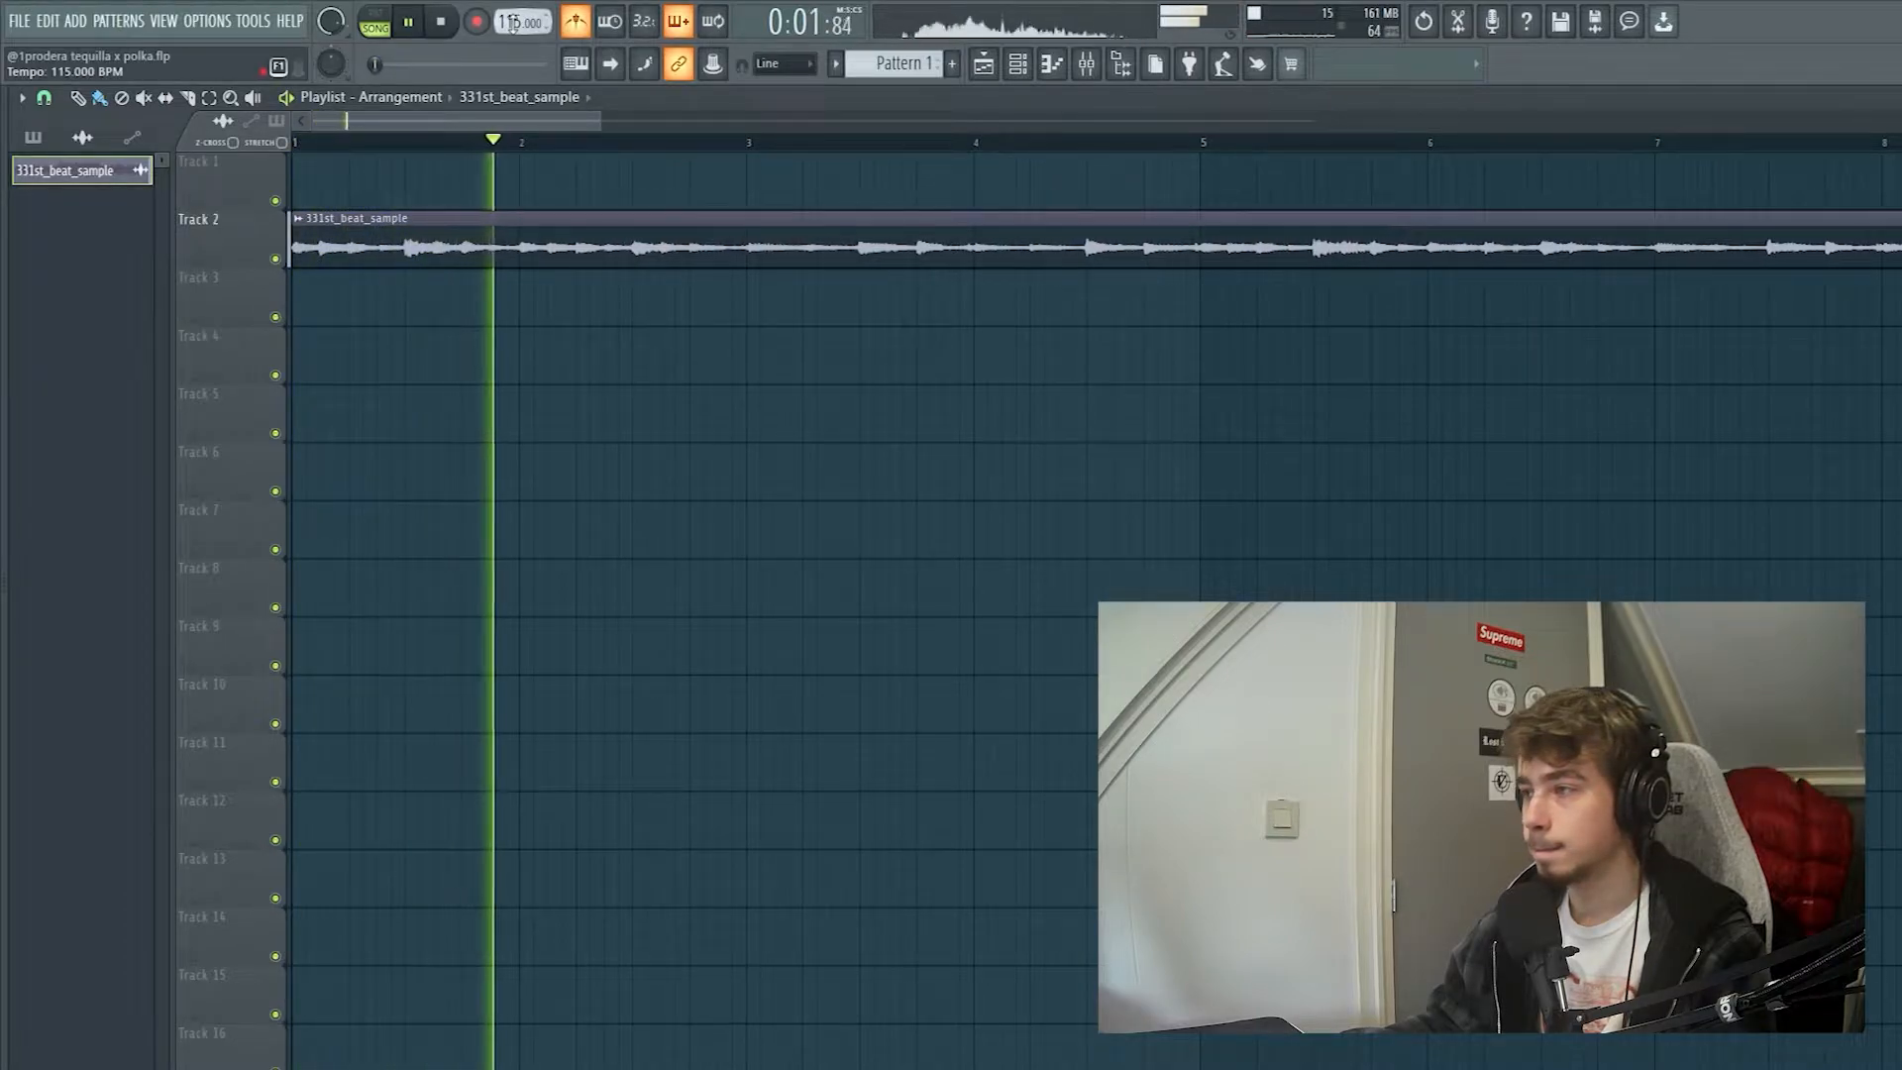
scroll(777, 151, down, 2)
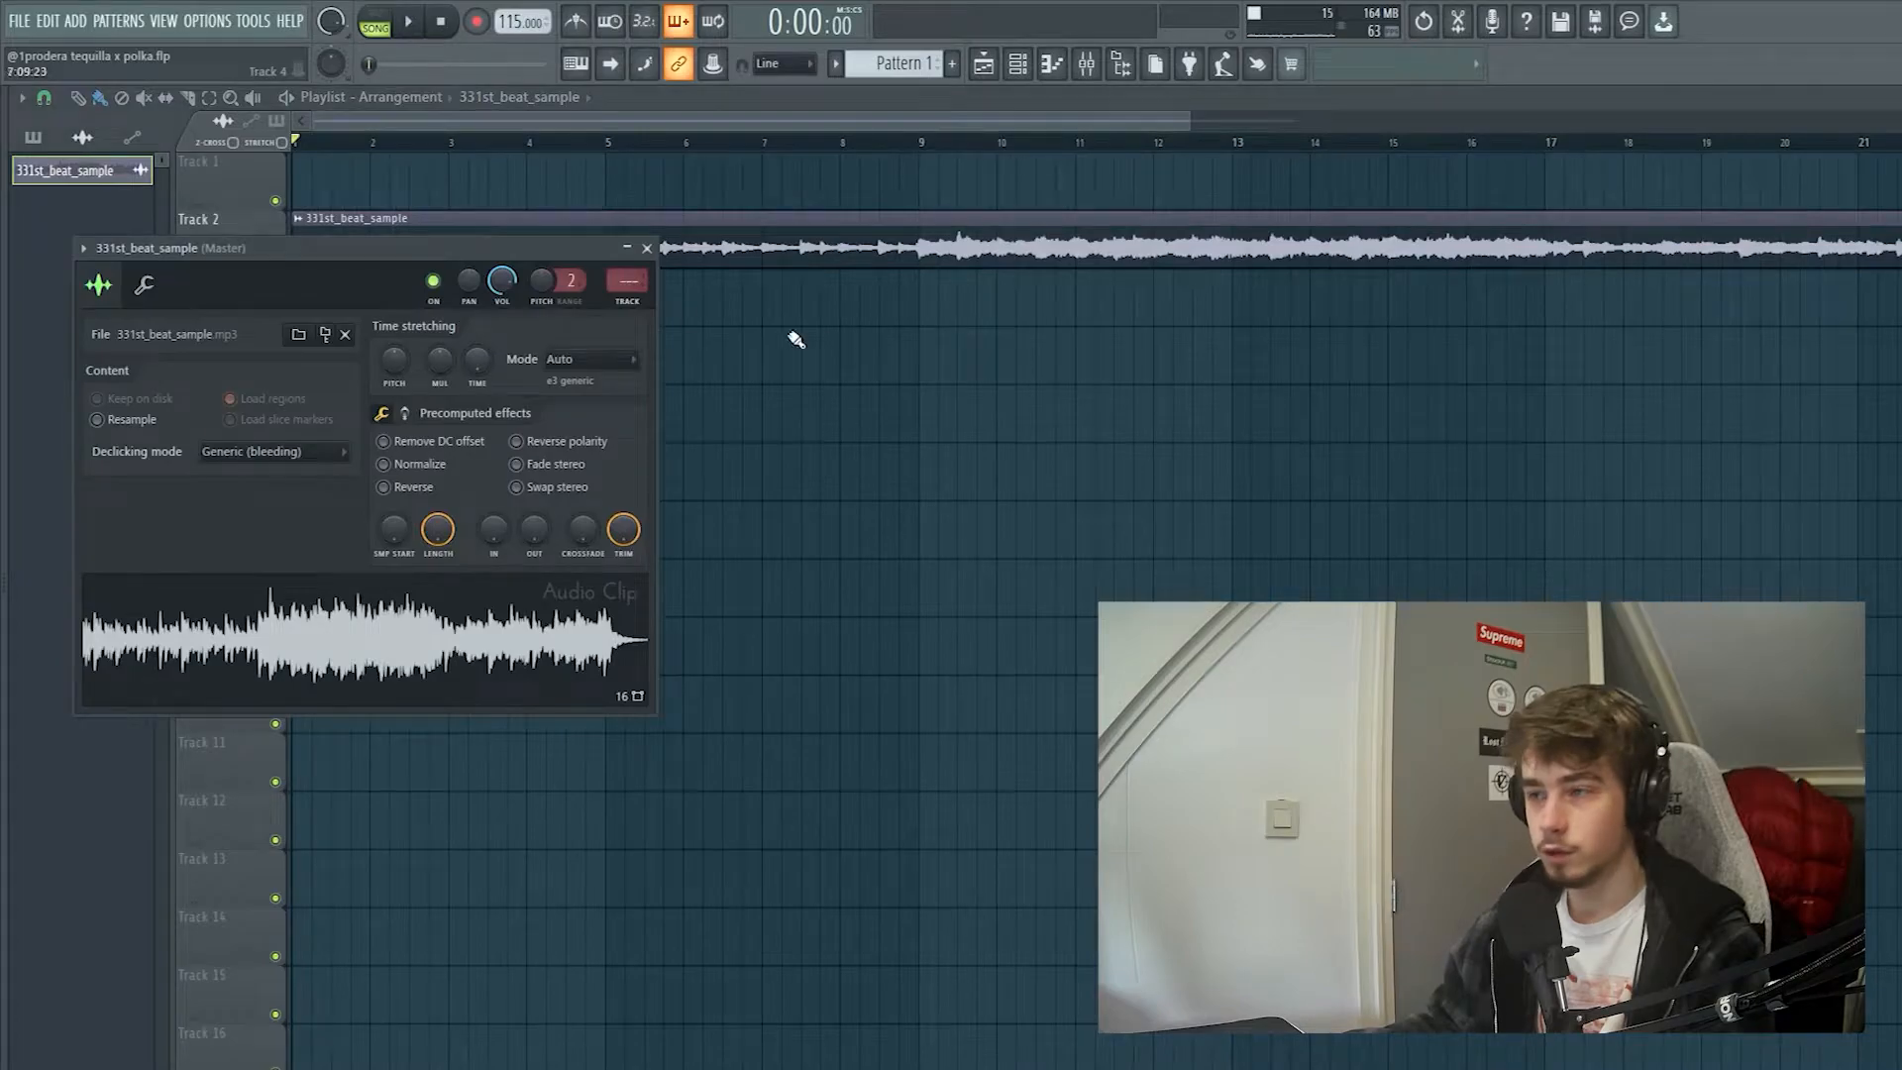
- Route 331st_beat_sample to mixer Insert 1 and add Pro-Q 3 with a low cut between the 100 and 200 Hz marks
key(ctrl+l)
right_click(319, 634)
mouse_move(451, 584)
click(666, 107)
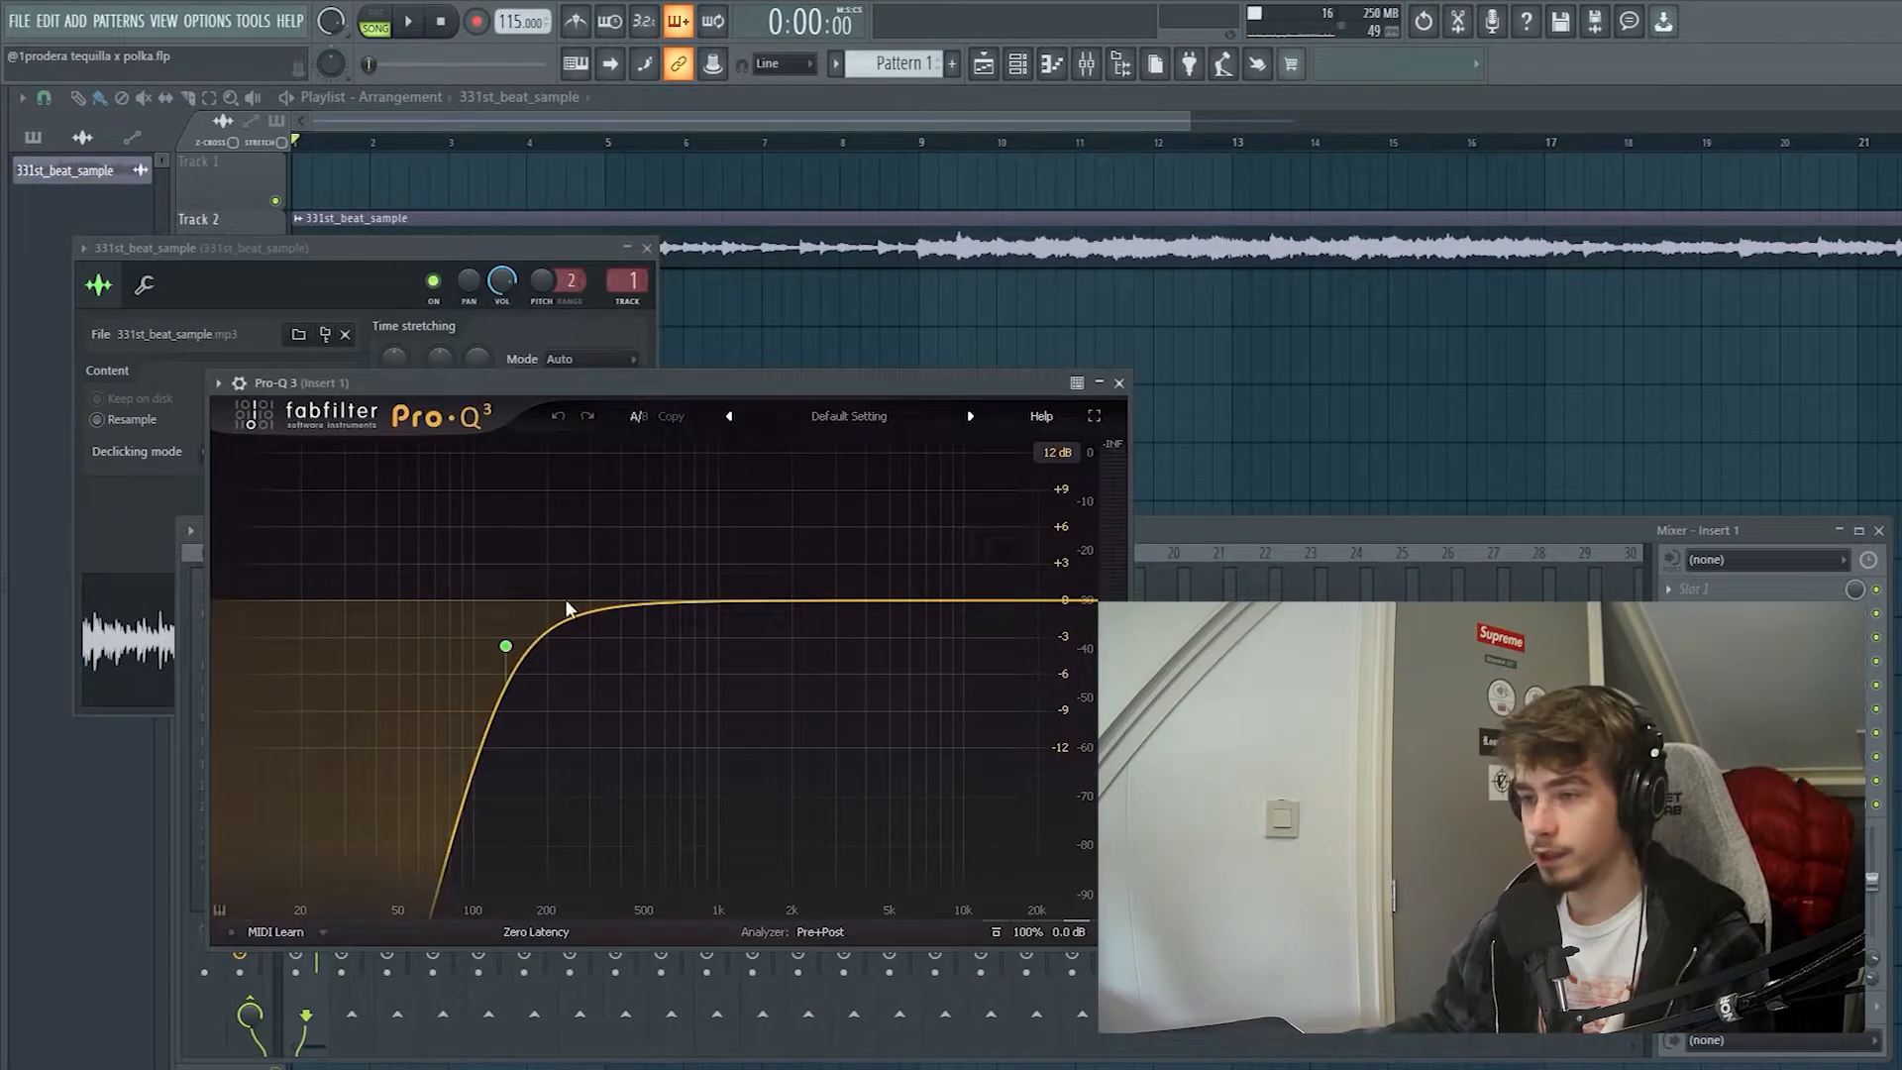
drag(509, 648, 529, 647)
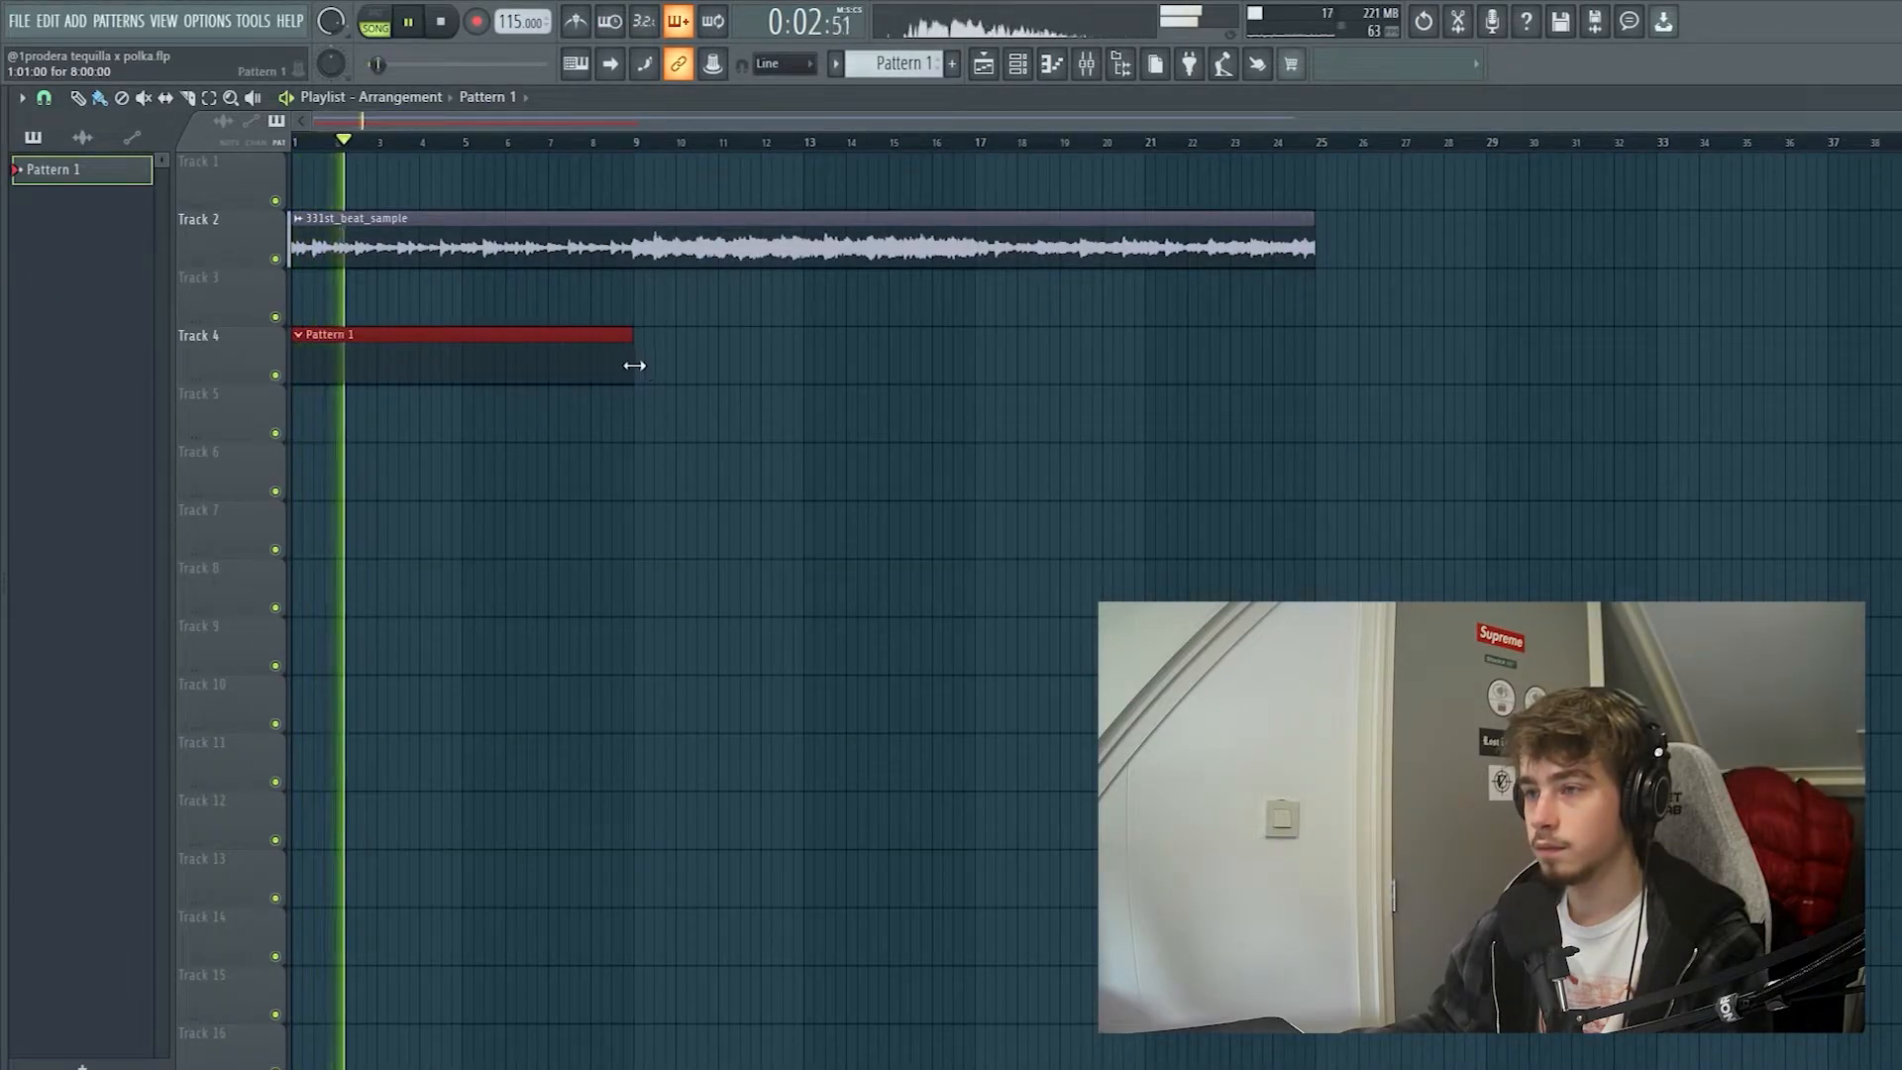
- Repeat the eight-bar Pattern 1 clip along Track 4 up to bar 25, matching the sample's length
drag(633, 365, 1314, 365)
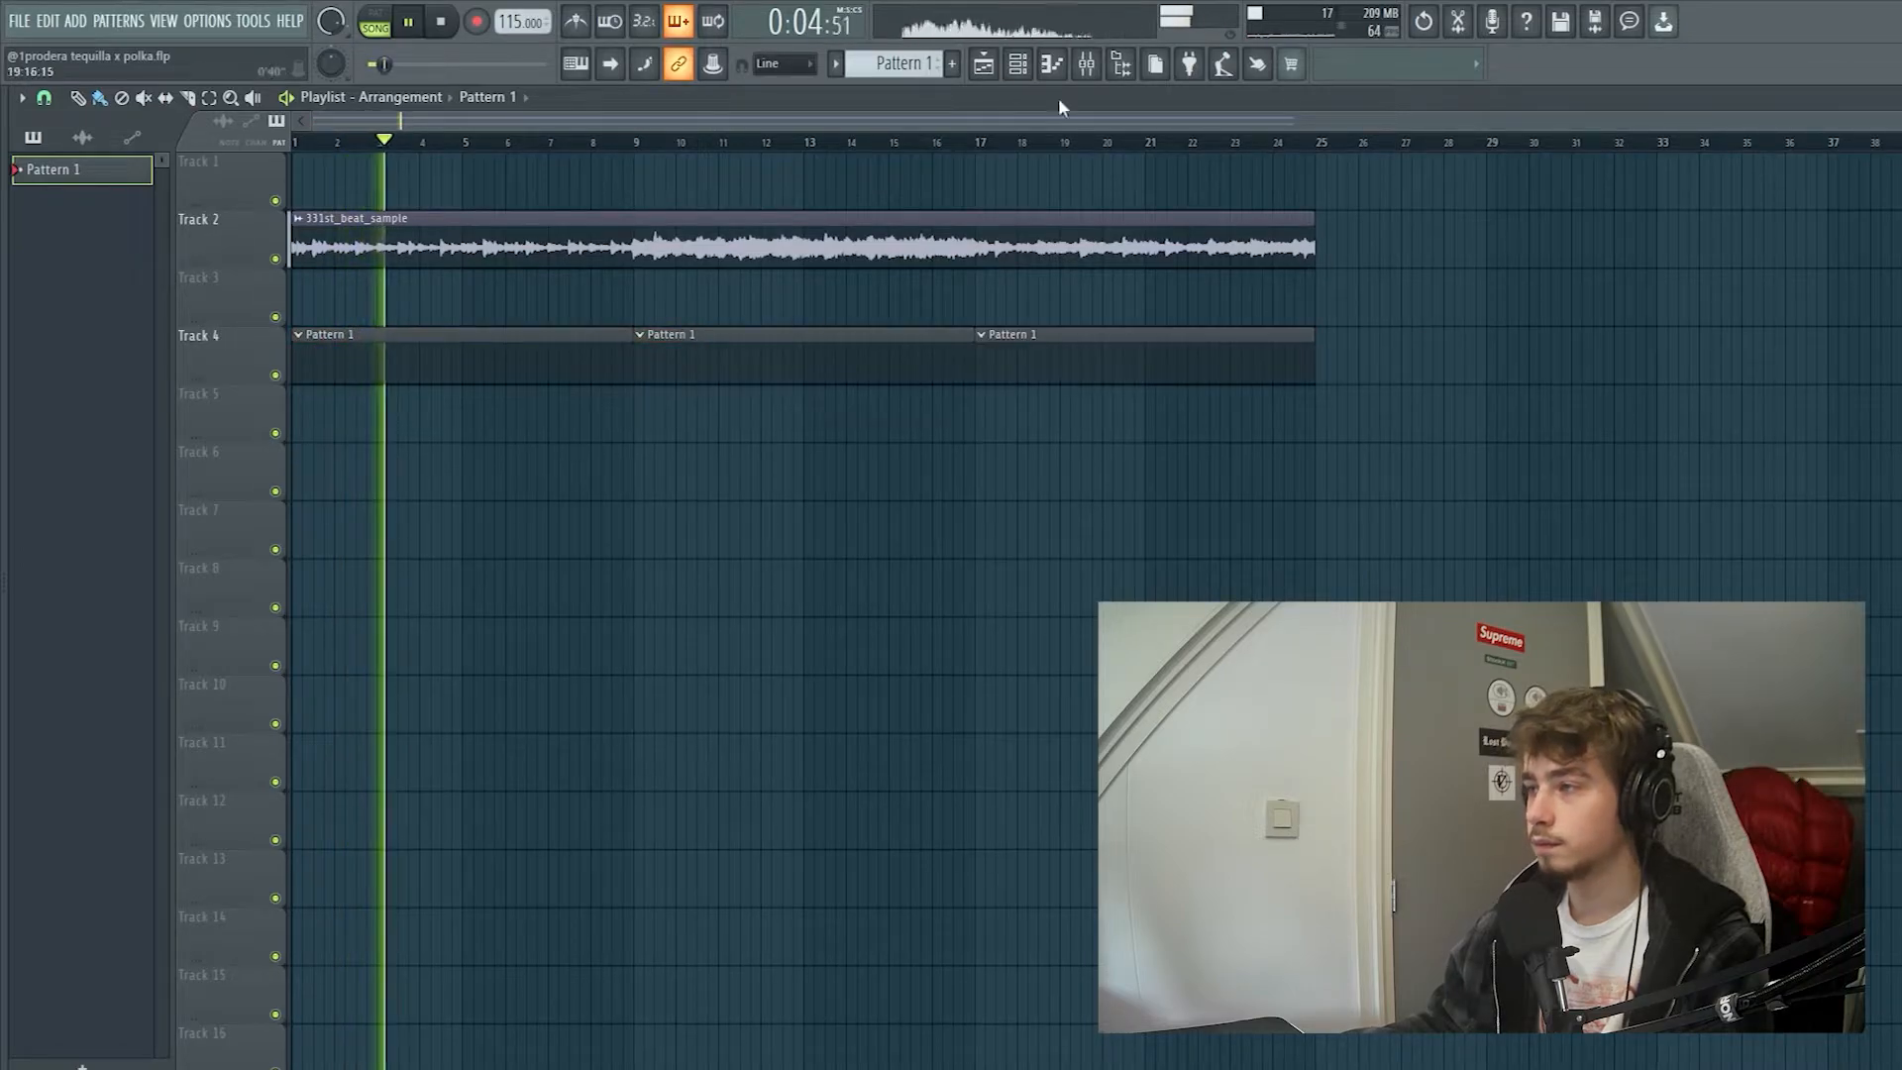
- Place C5 notes for the eavesdrop - hh channel in bar 1: three consecutive from the start and one at the end
key(F6)
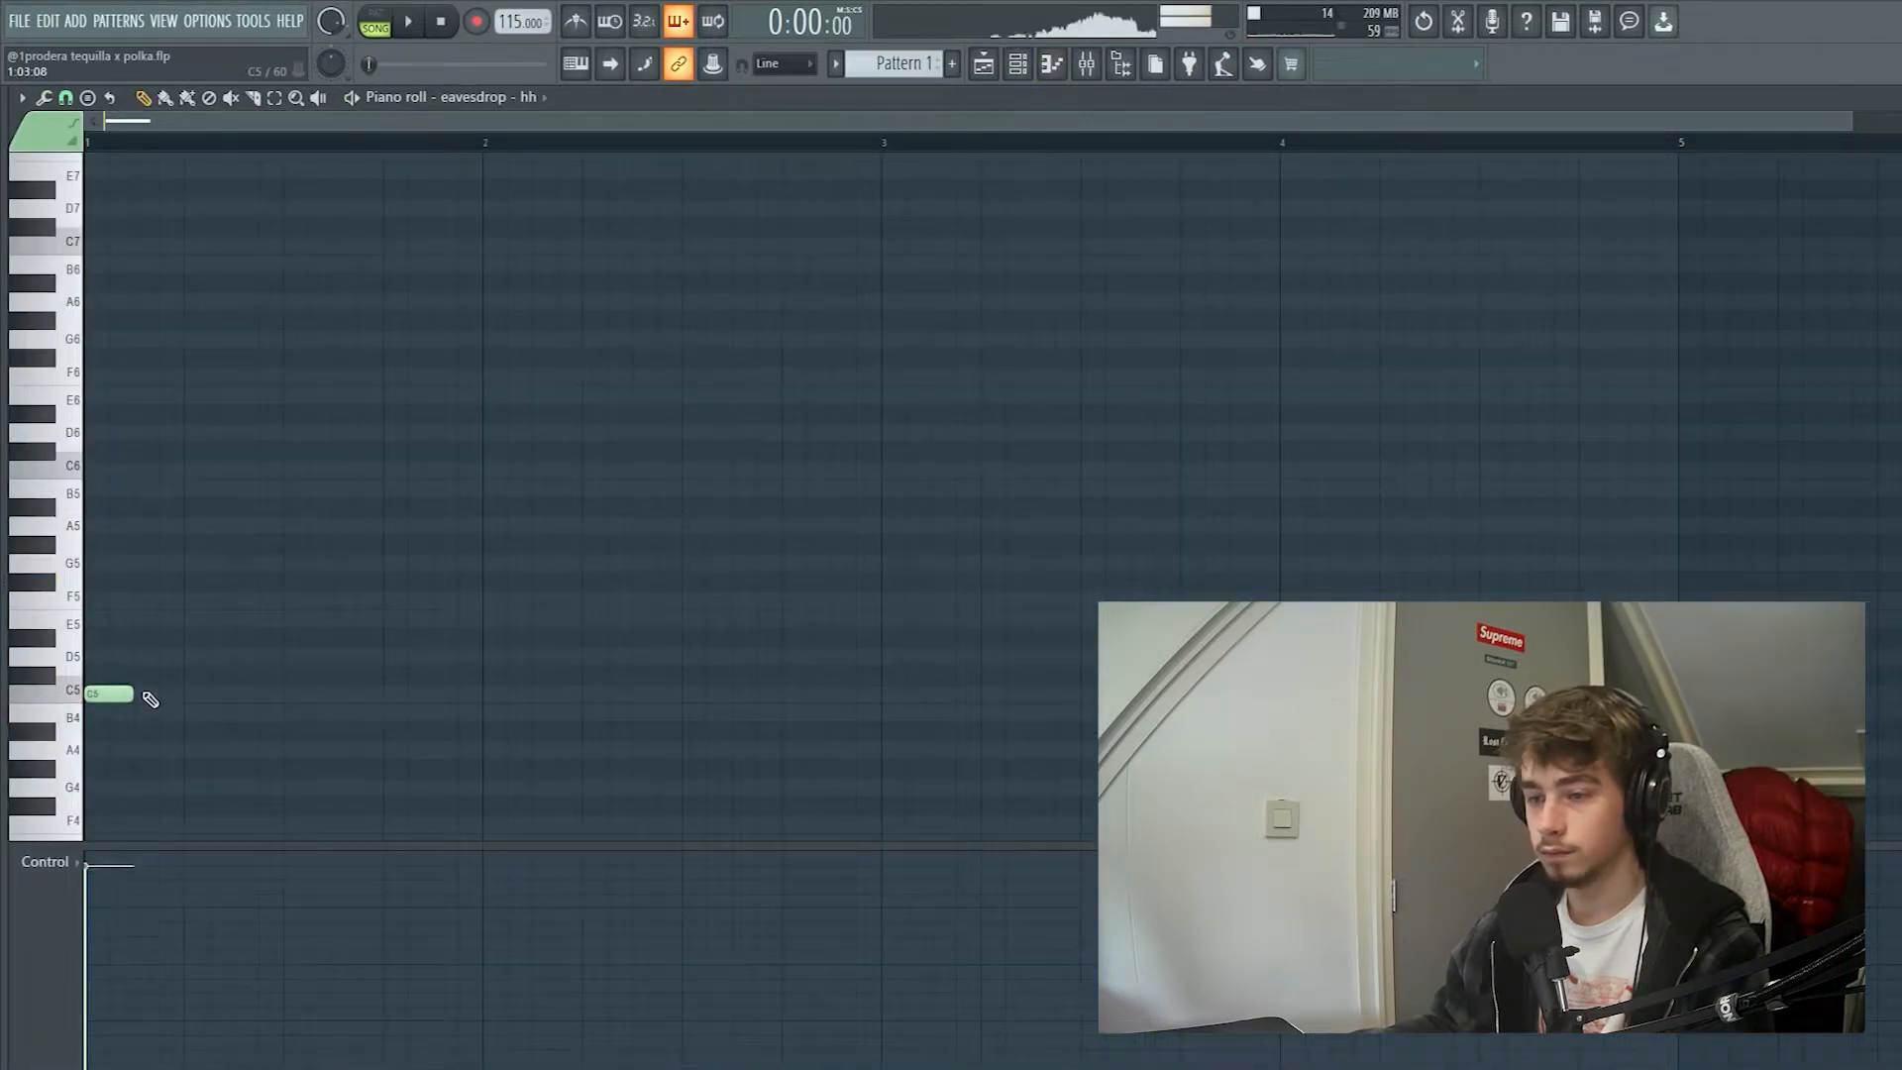
scroll(150, 700, down, 3)
click(210, 584)
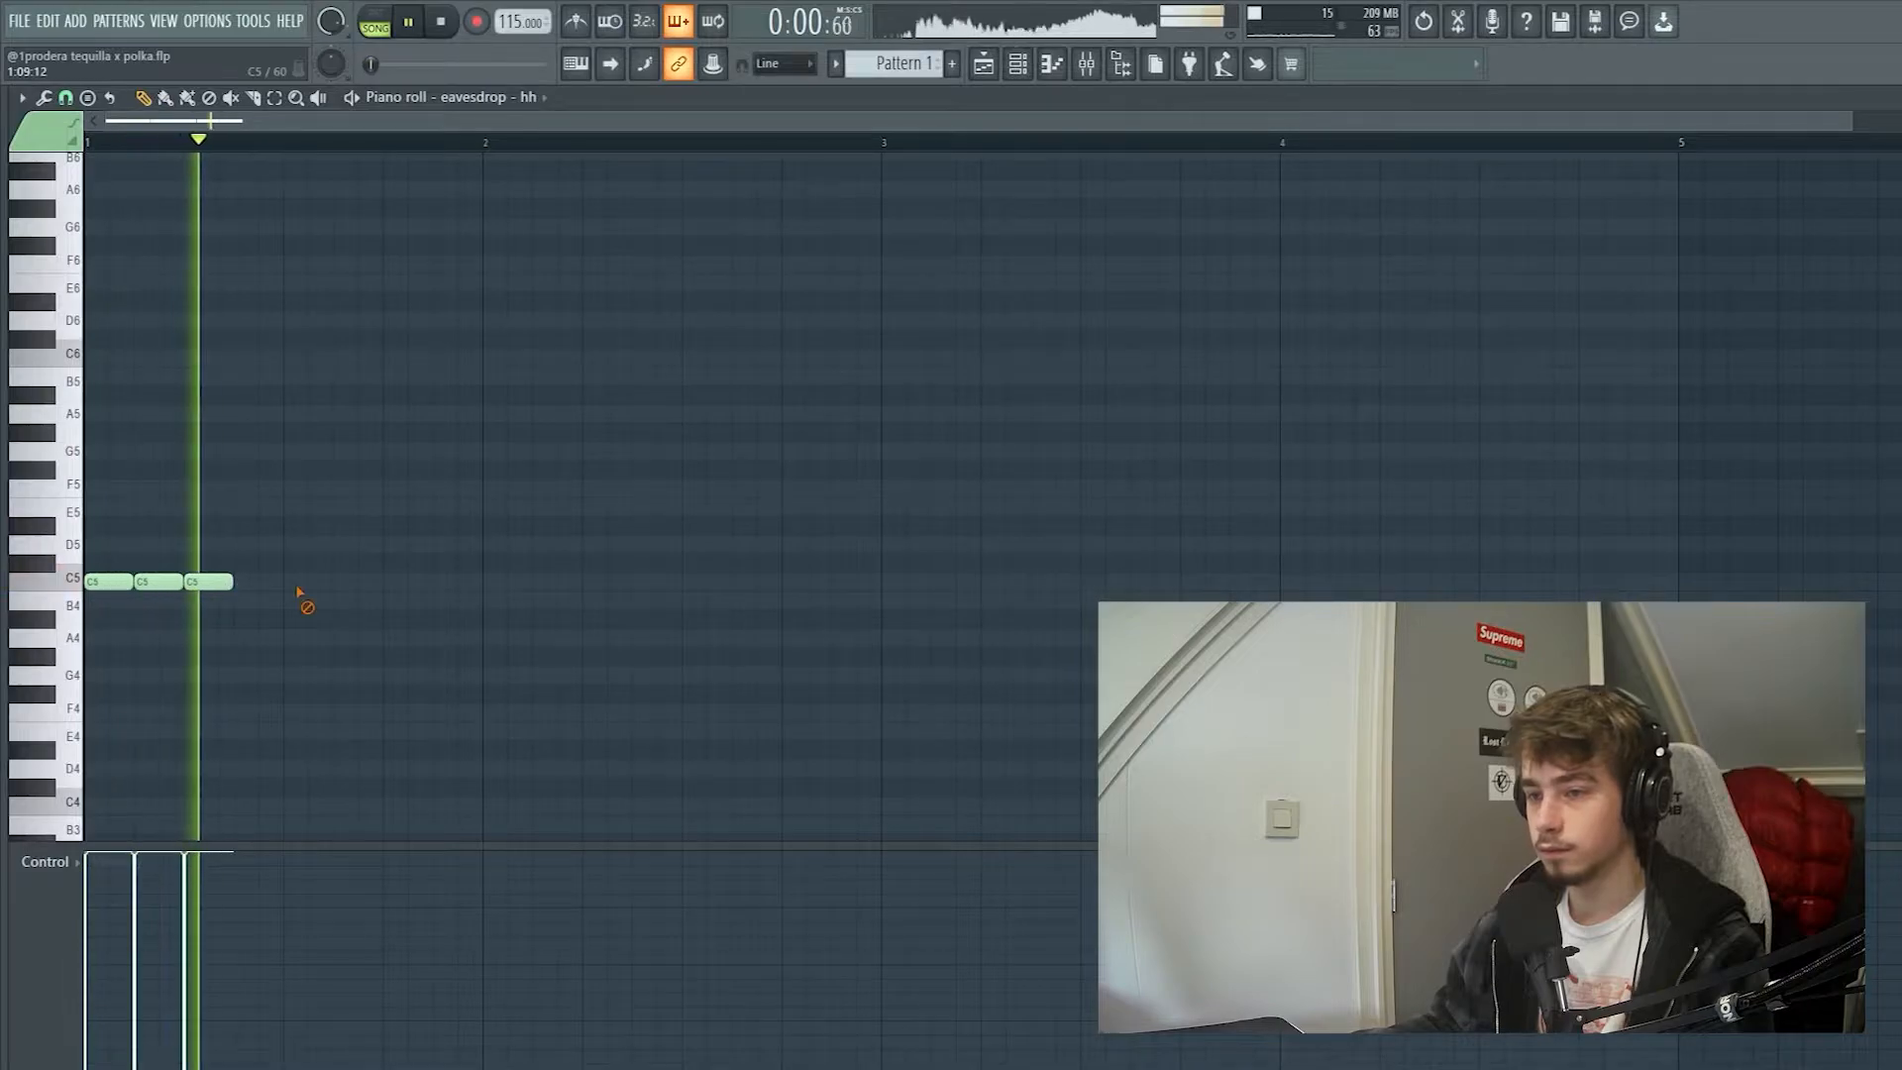
scroll(513, 499, down, 3)
click(445, 472)
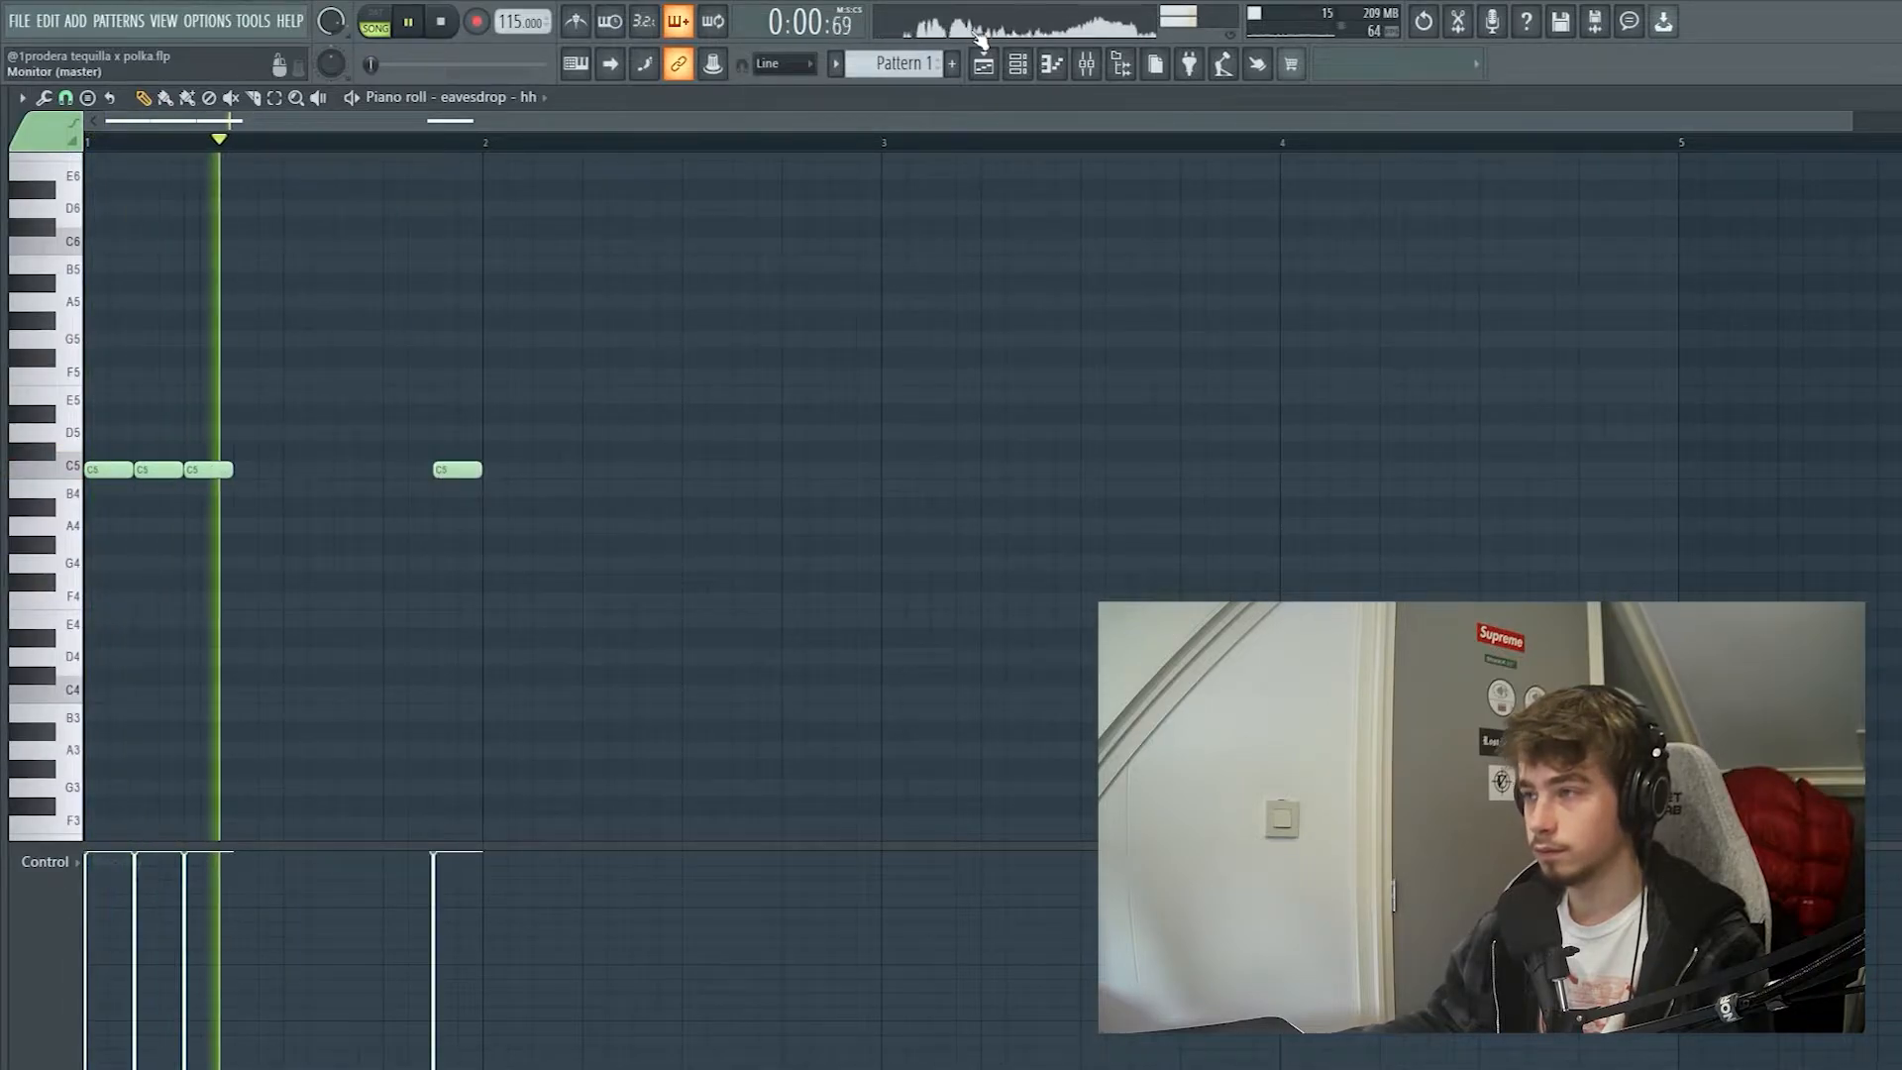
- Place C5 notes for the no option - hh channel: three from the start of bar 2 and one at its end, repeated in bar 4
key(F5)
click(1019, 65)
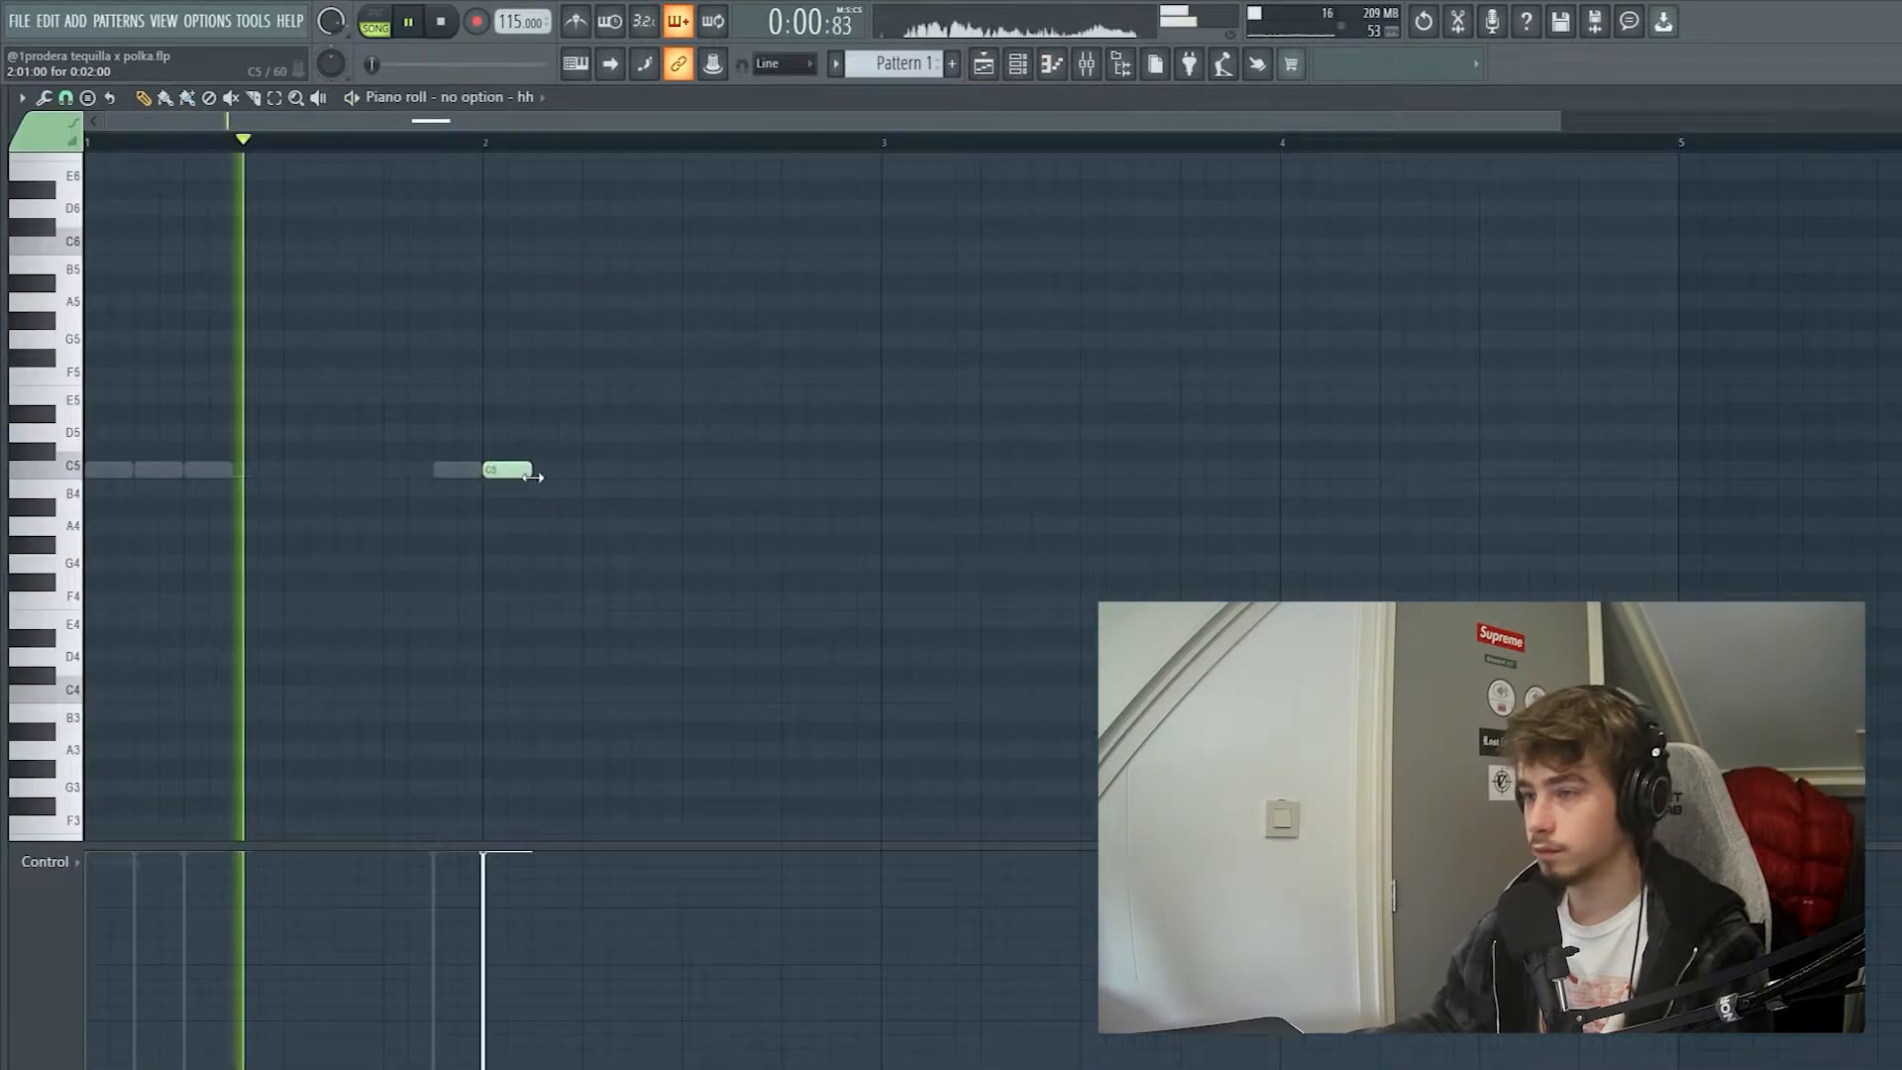
click(834, 469)
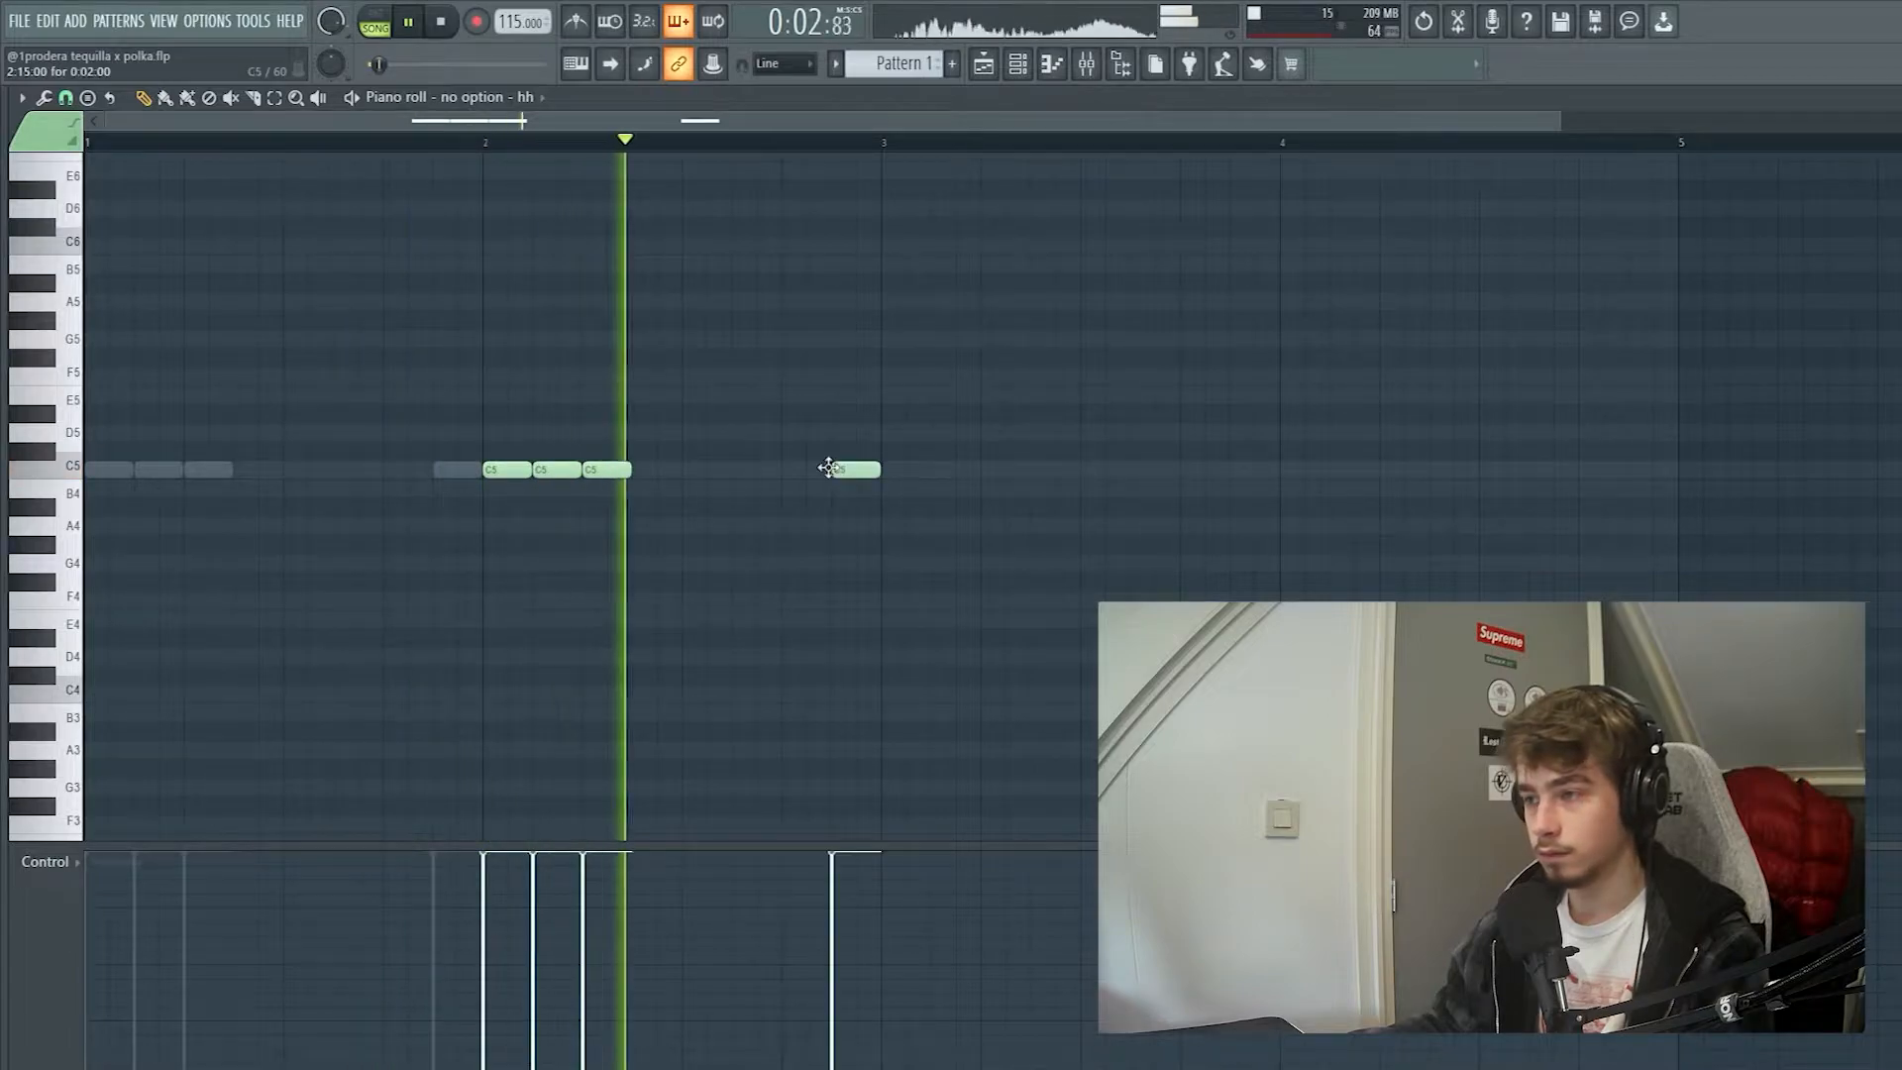
key(space)
- Duplicate the eavesdrop - hh notes so the bar 1 rhythm repeats in bar 3
key(F6)
click(763, 416)
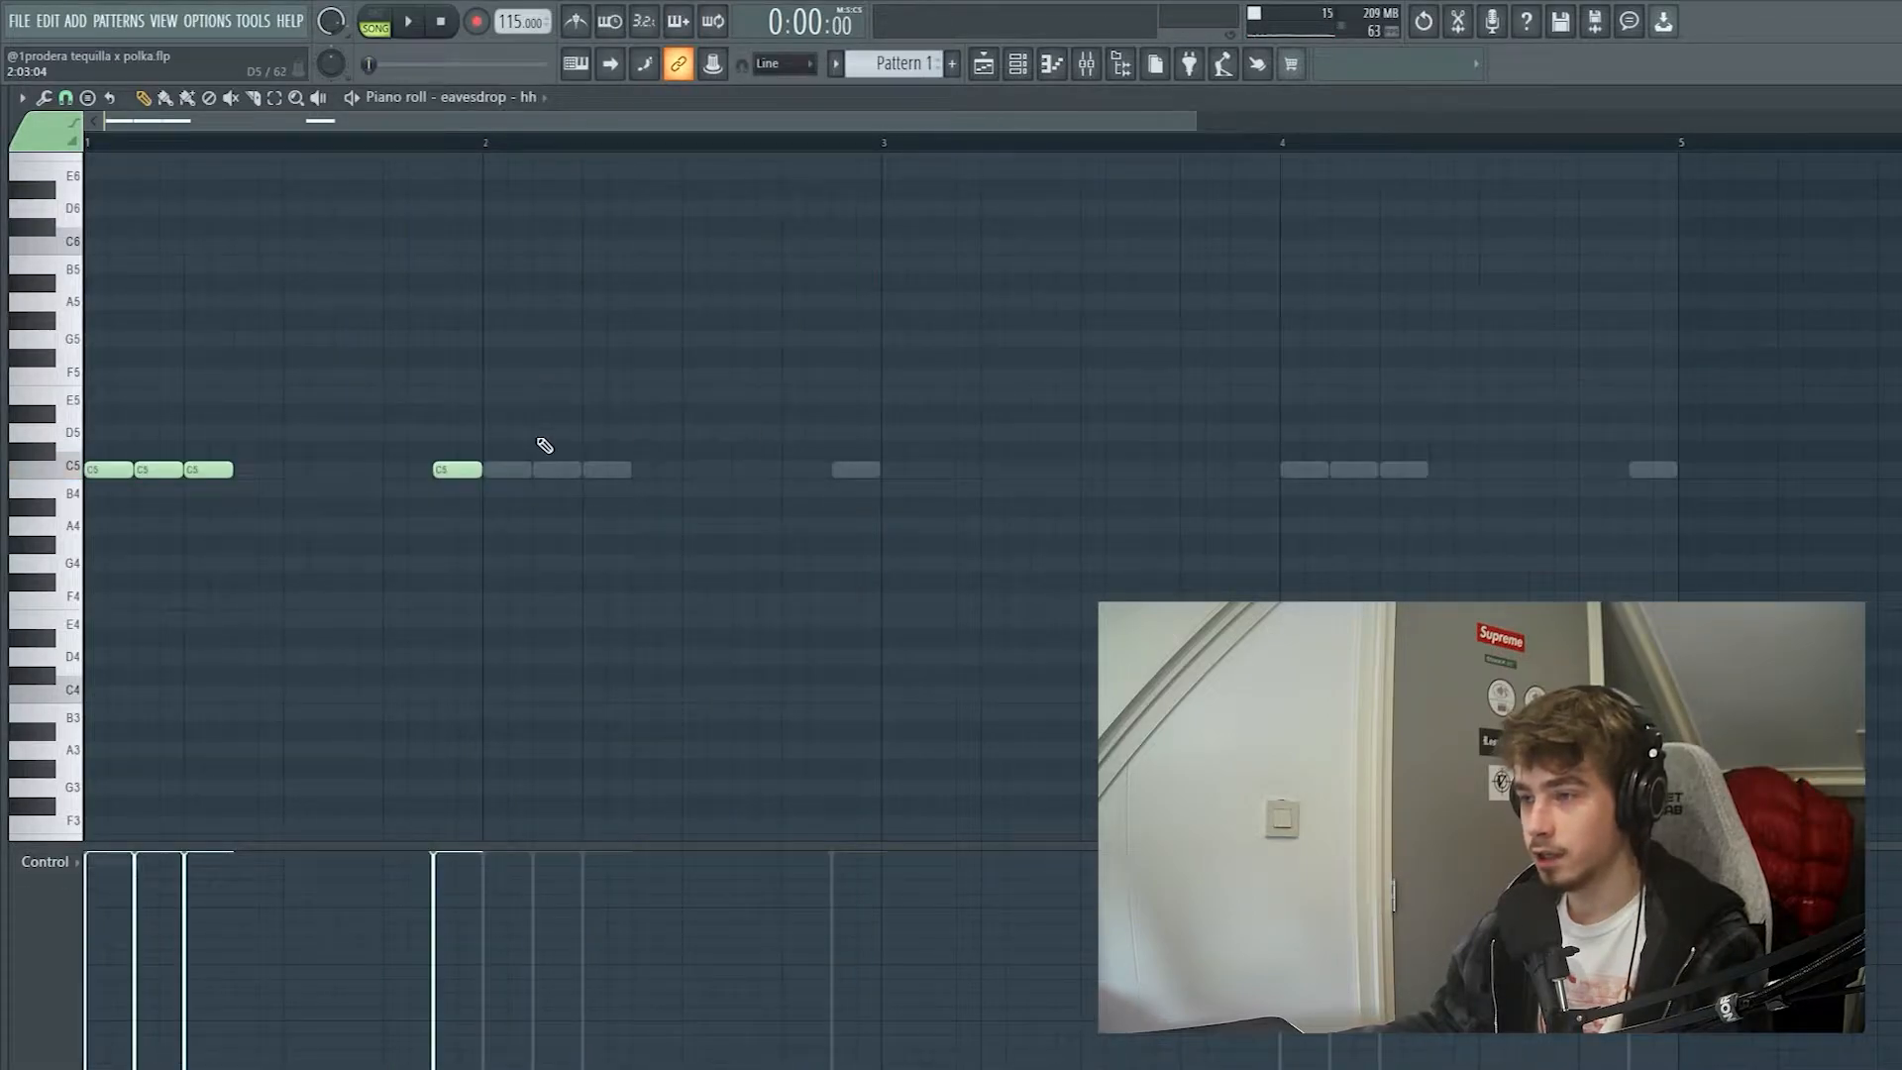
key(ctrl+b)
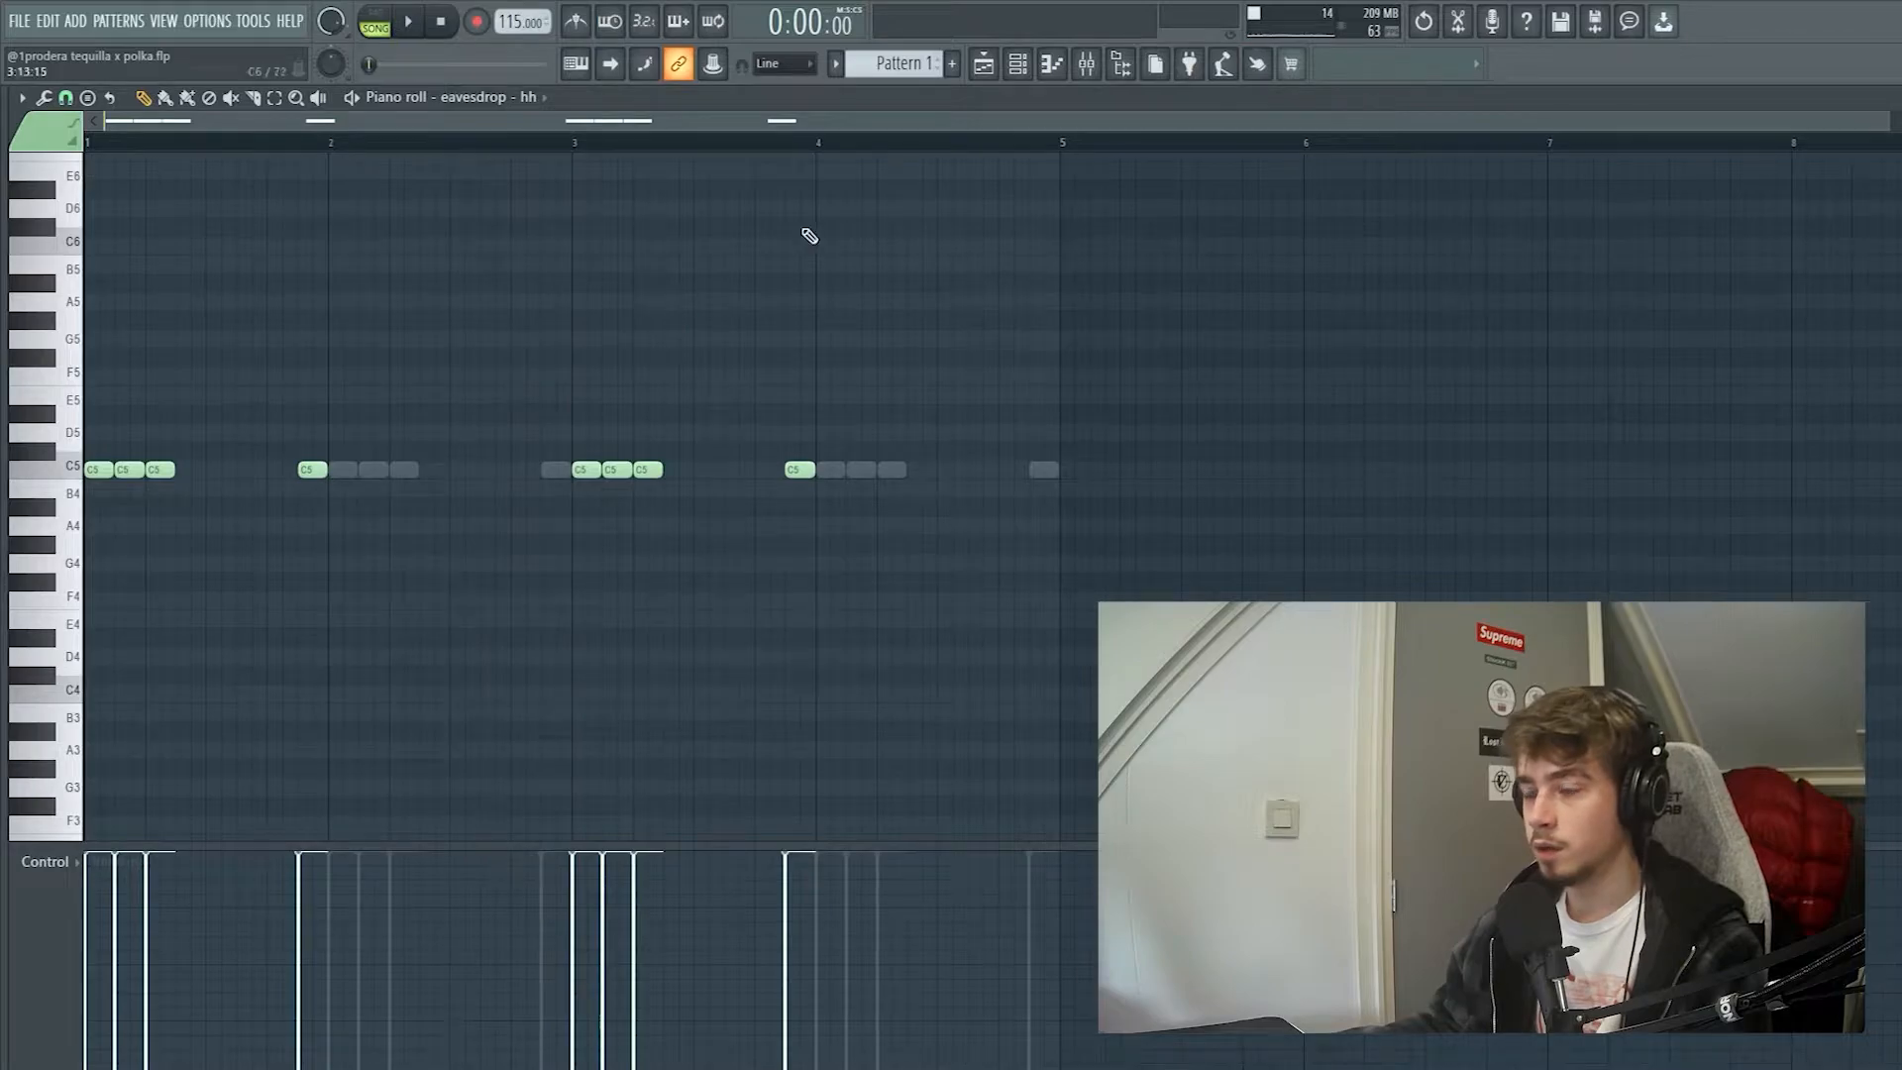
- Add the ghoul - hh sample as a channel and open its empty piano roll
click(1019, 65)
key(alt+F8)
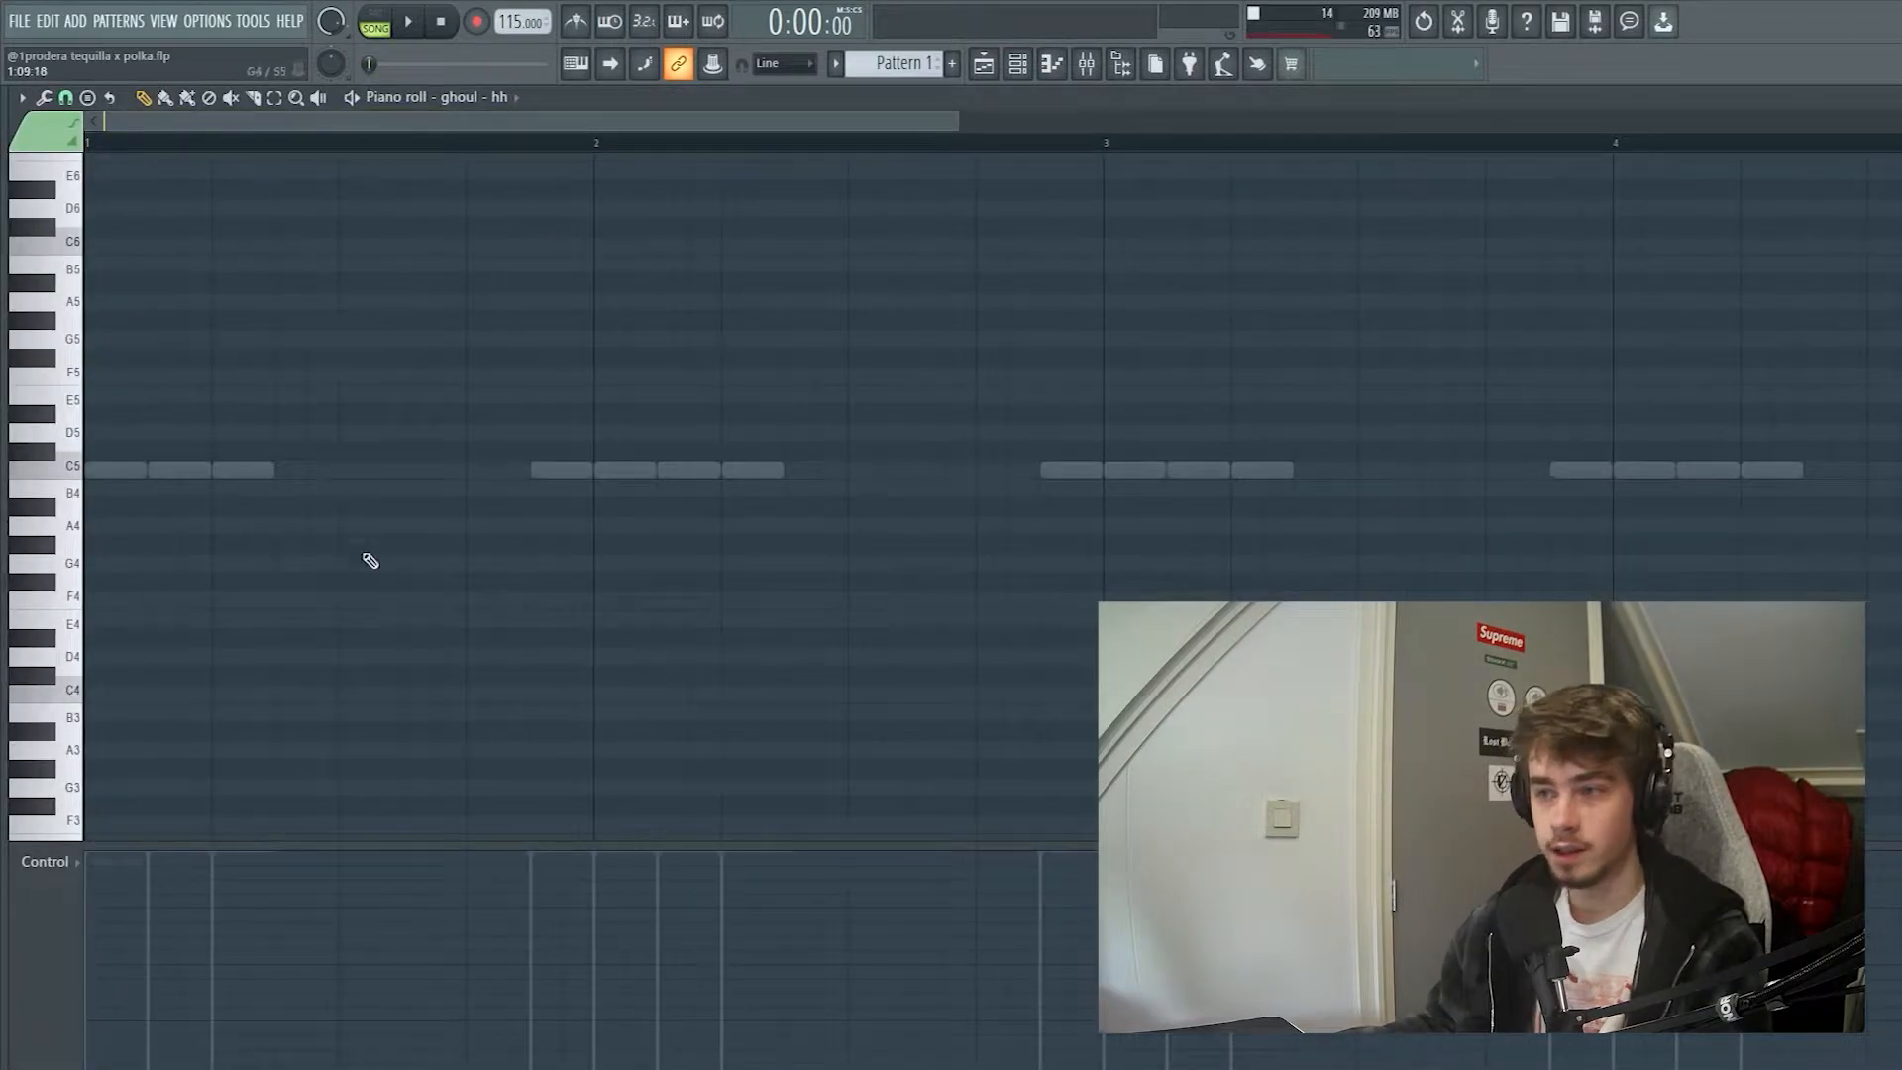
- Chop a ghoul - hh note with the arpeggiator into a three-hit A#4 roll right after bar 2's opening hats, at reduced velocity
click(486, 526)
key(space)
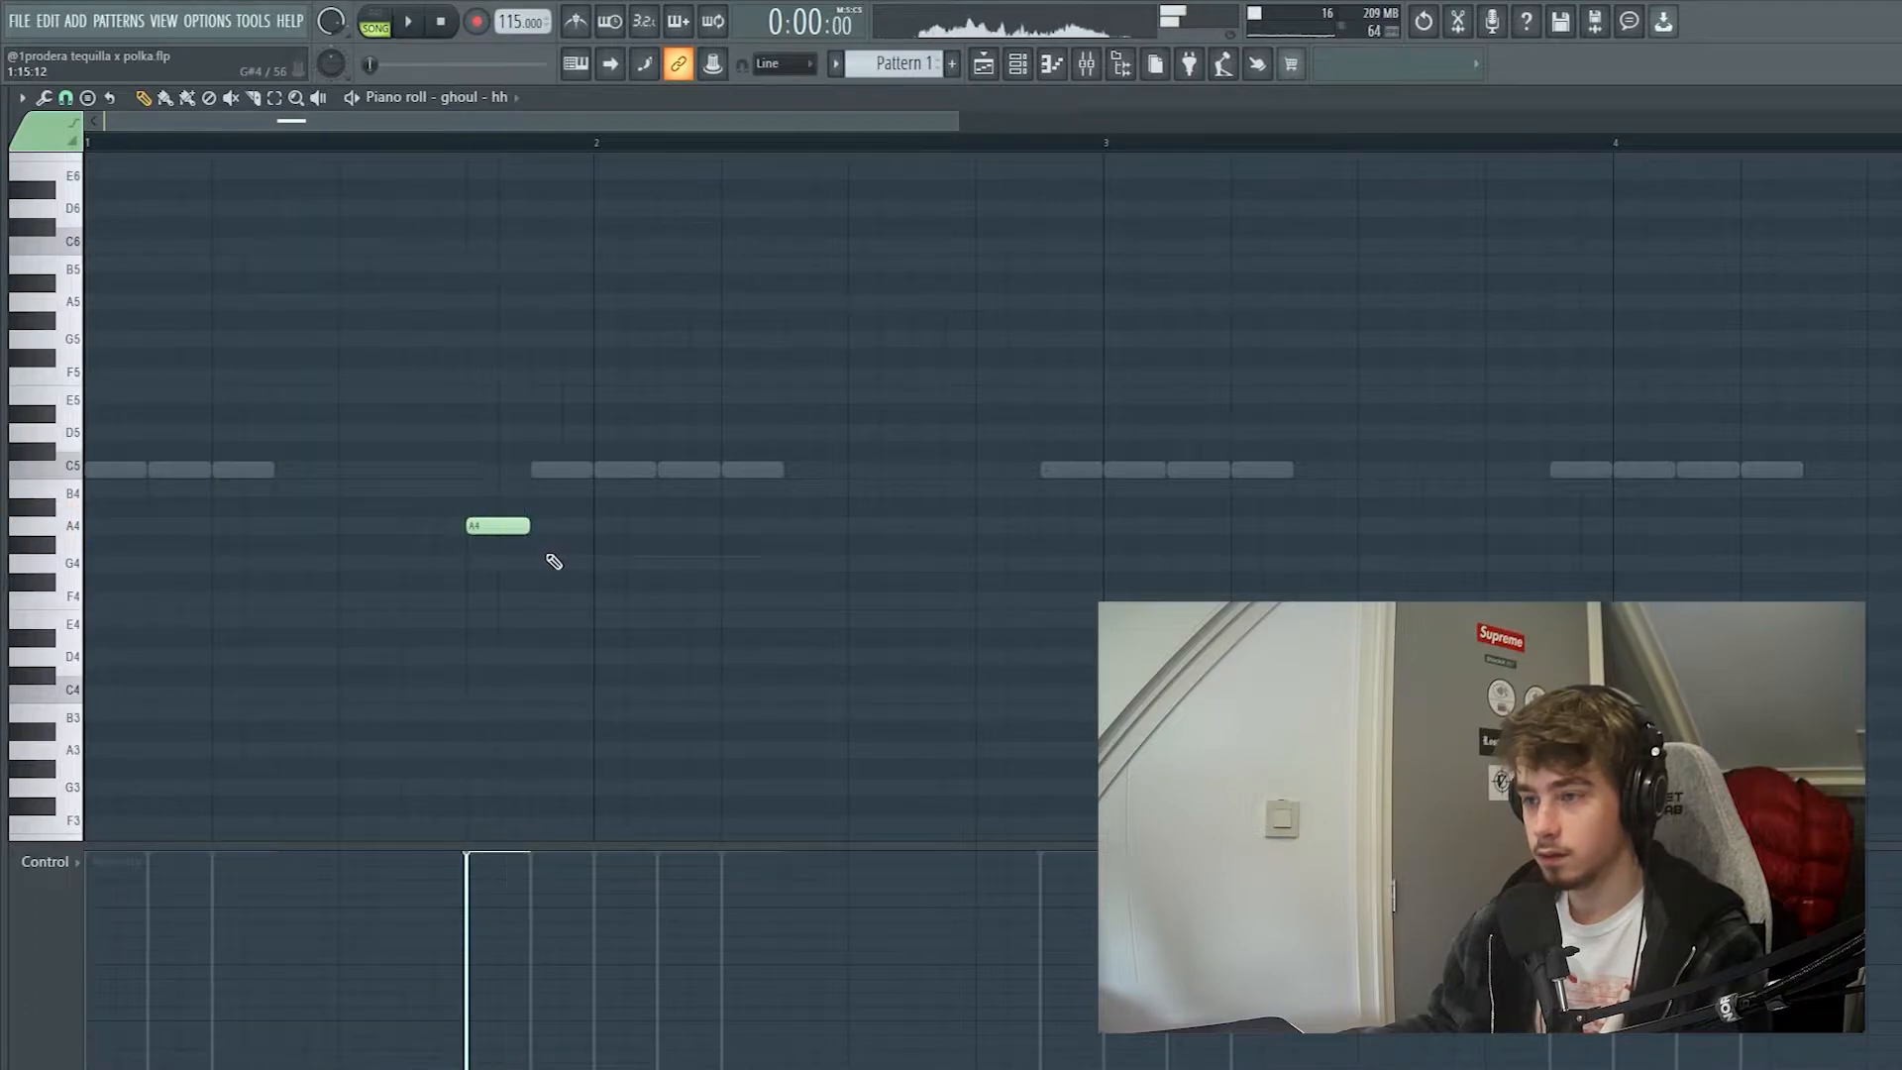
key(ctrl+k)
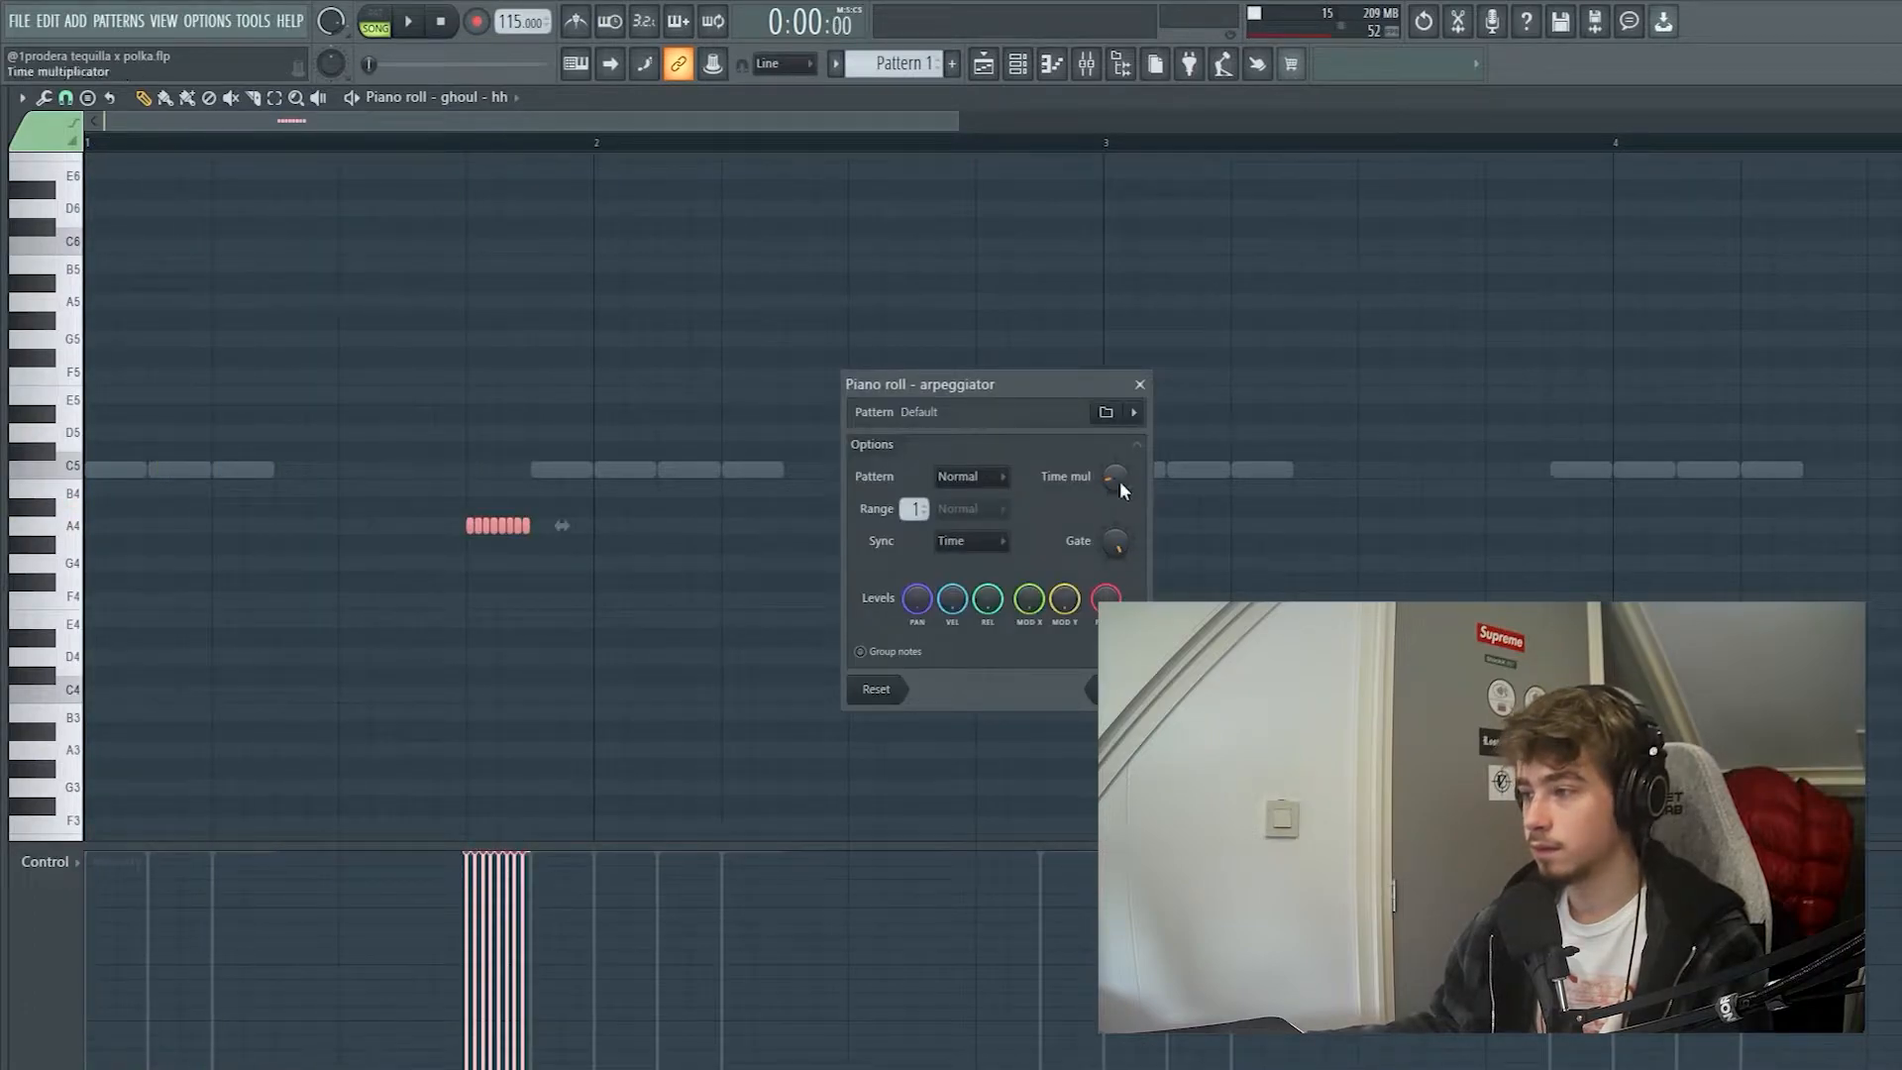
click(1119, 689)
scroll(555, 540, up, 3)
drag(308, 526, 641, 503)
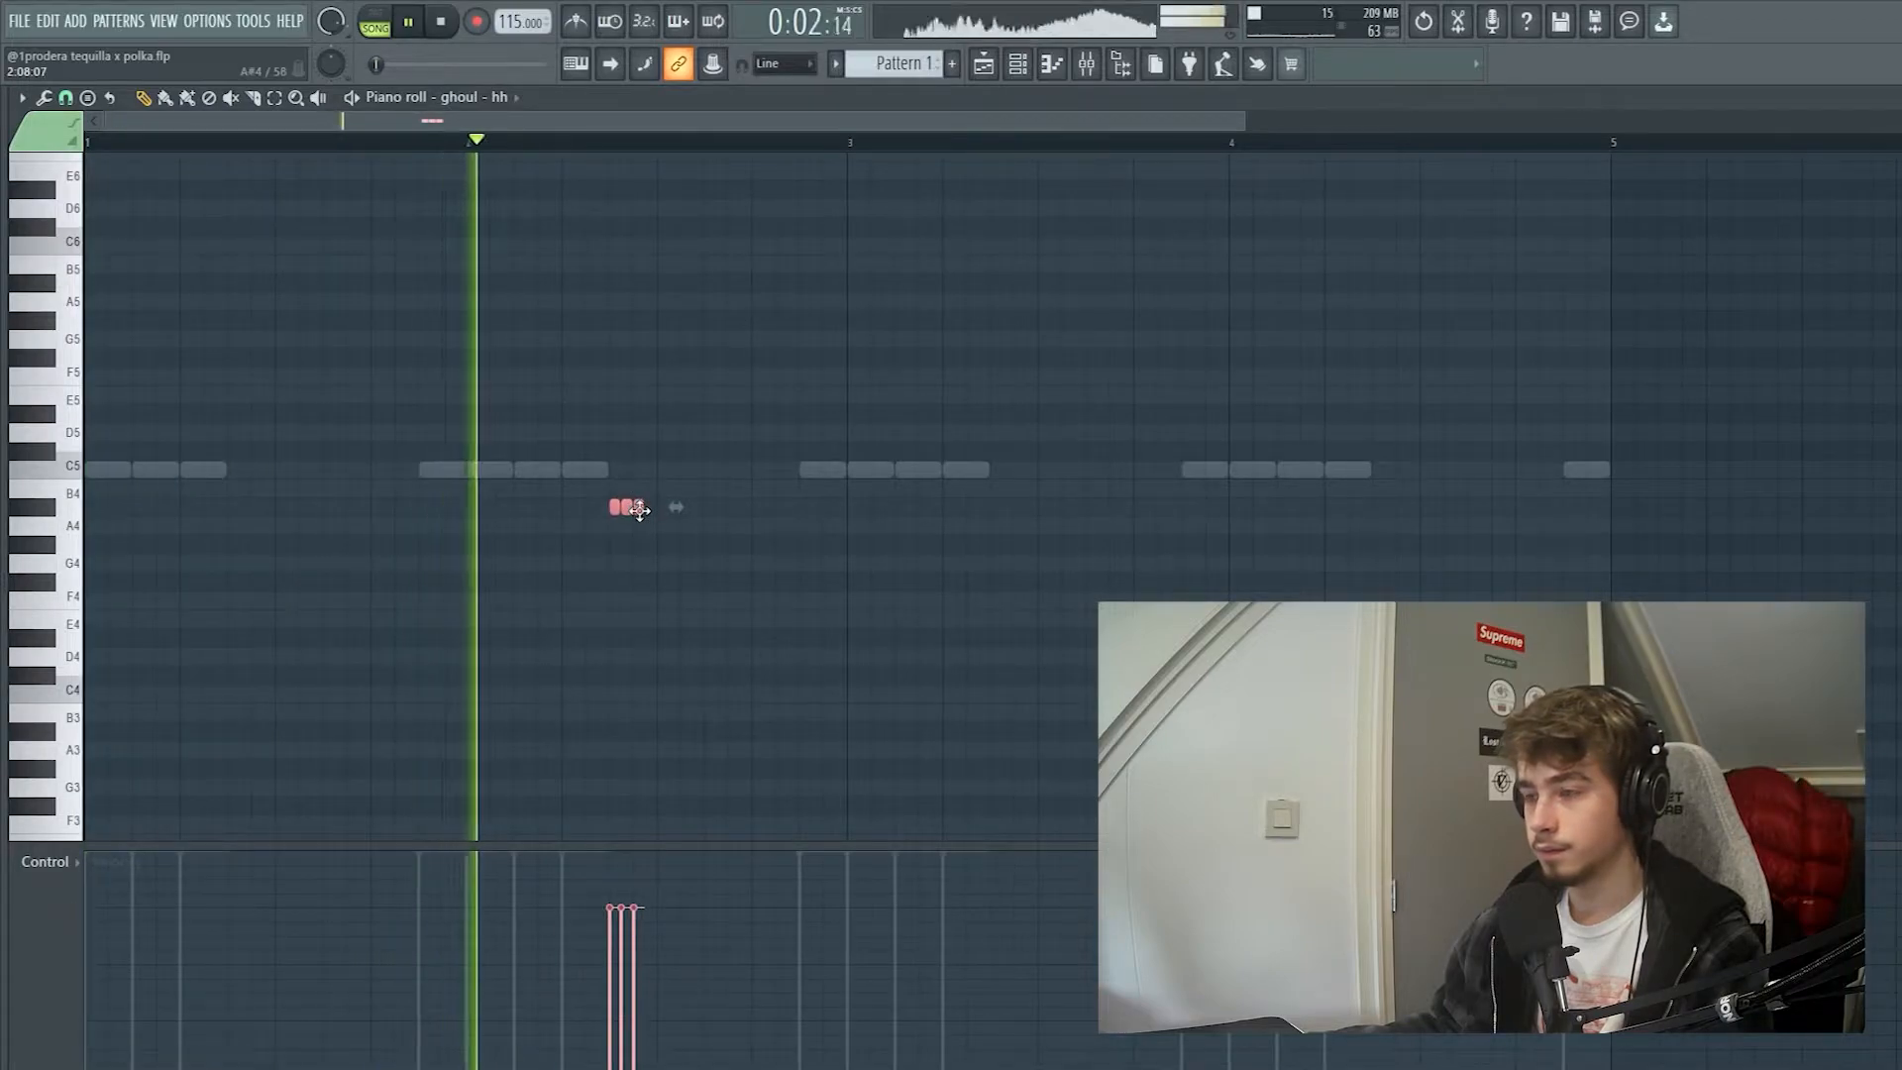
- Place single short ghoul - hh hits: a G#4 on beat 4 of bar 3 and two A#4 hits in the second half of bar 4
key(ctrl+d)
scroll(667, 230, down, 2)
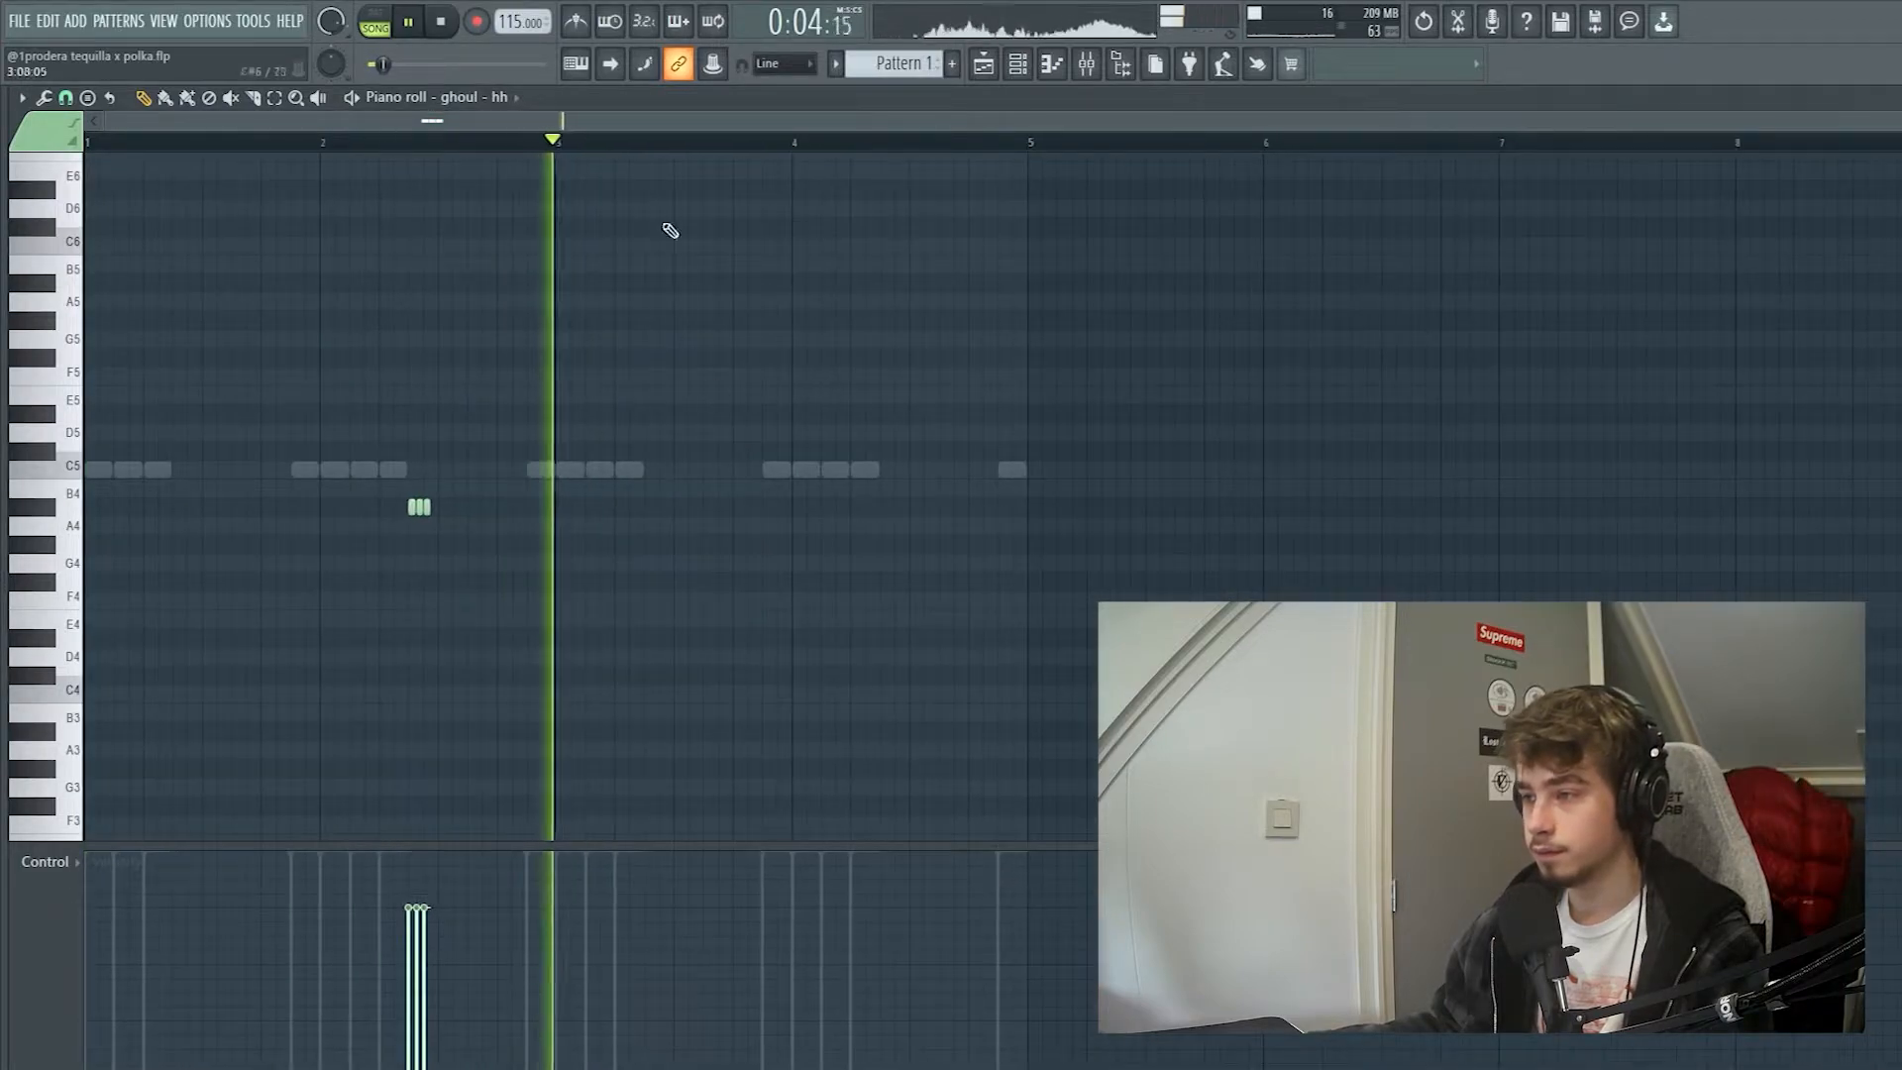
click(737, 544)
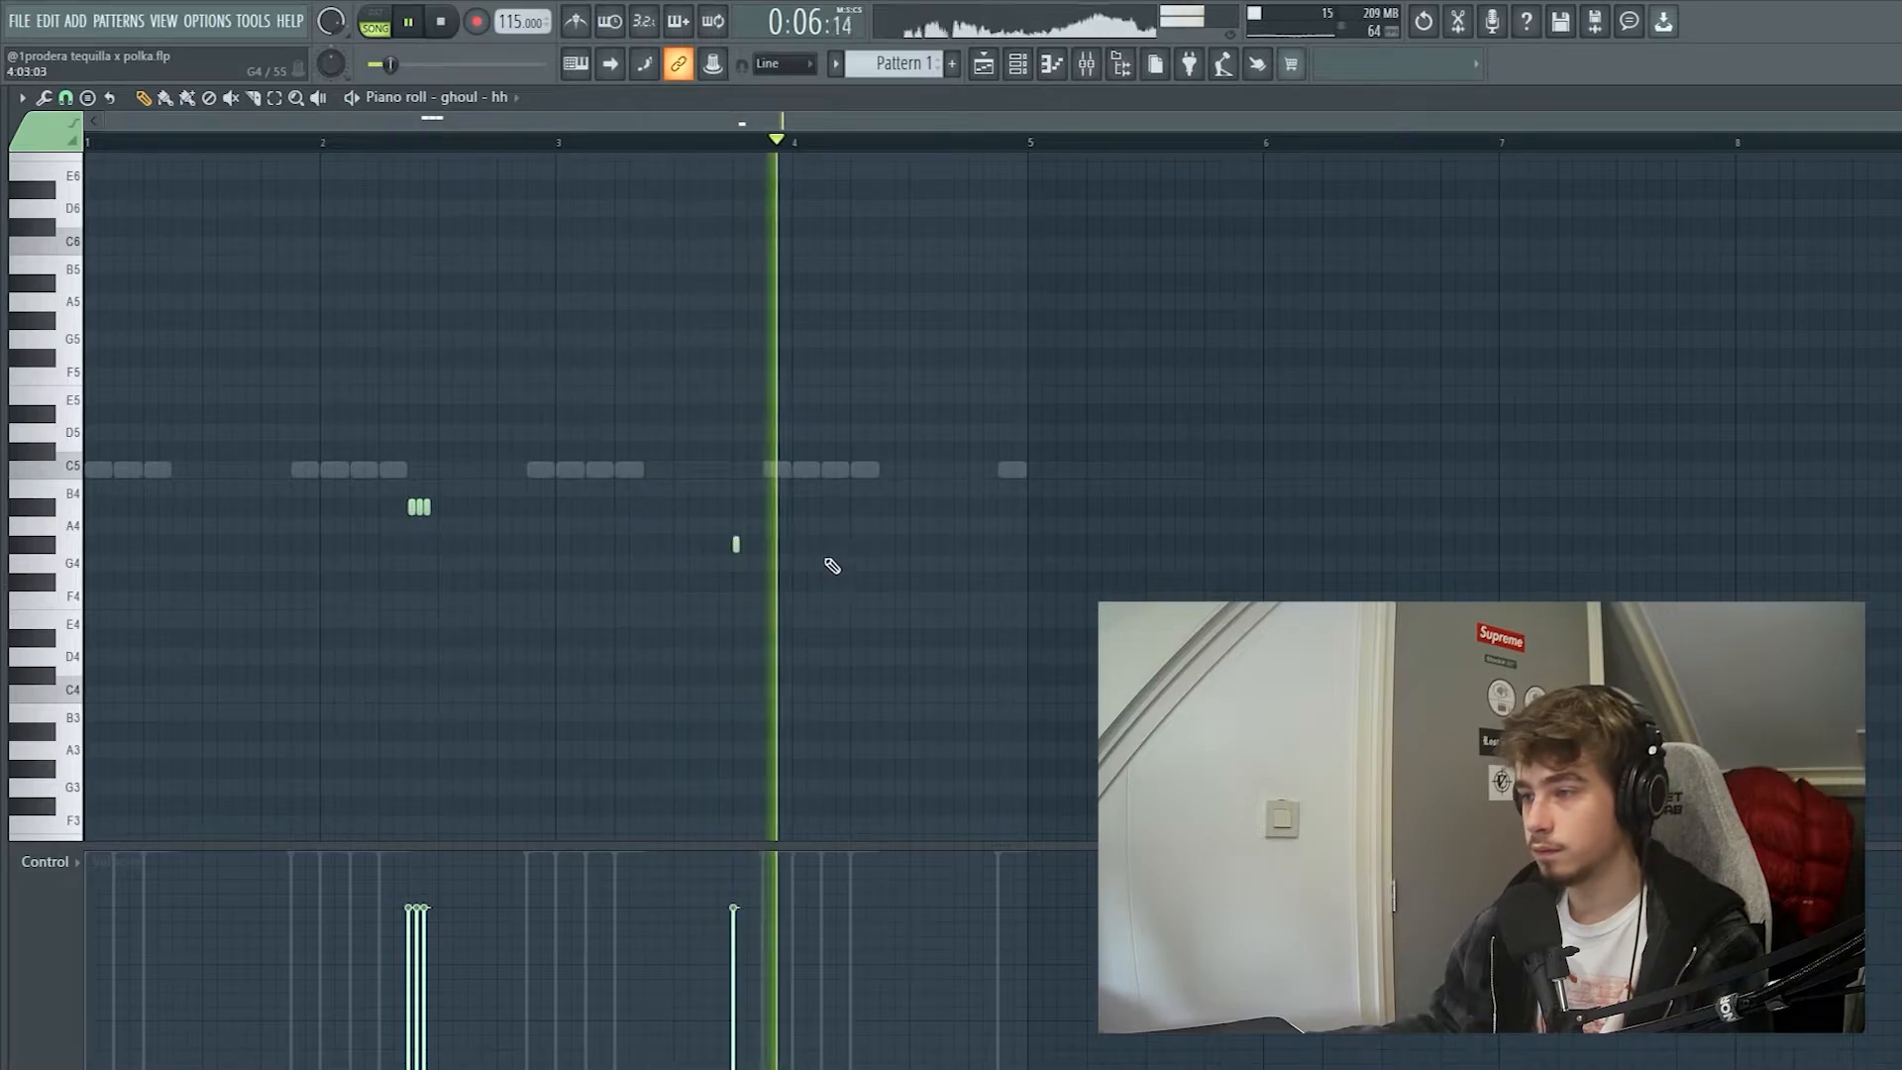
scroll(913, 558, up, 2)
click(1015, 507)
click(1167, 507)
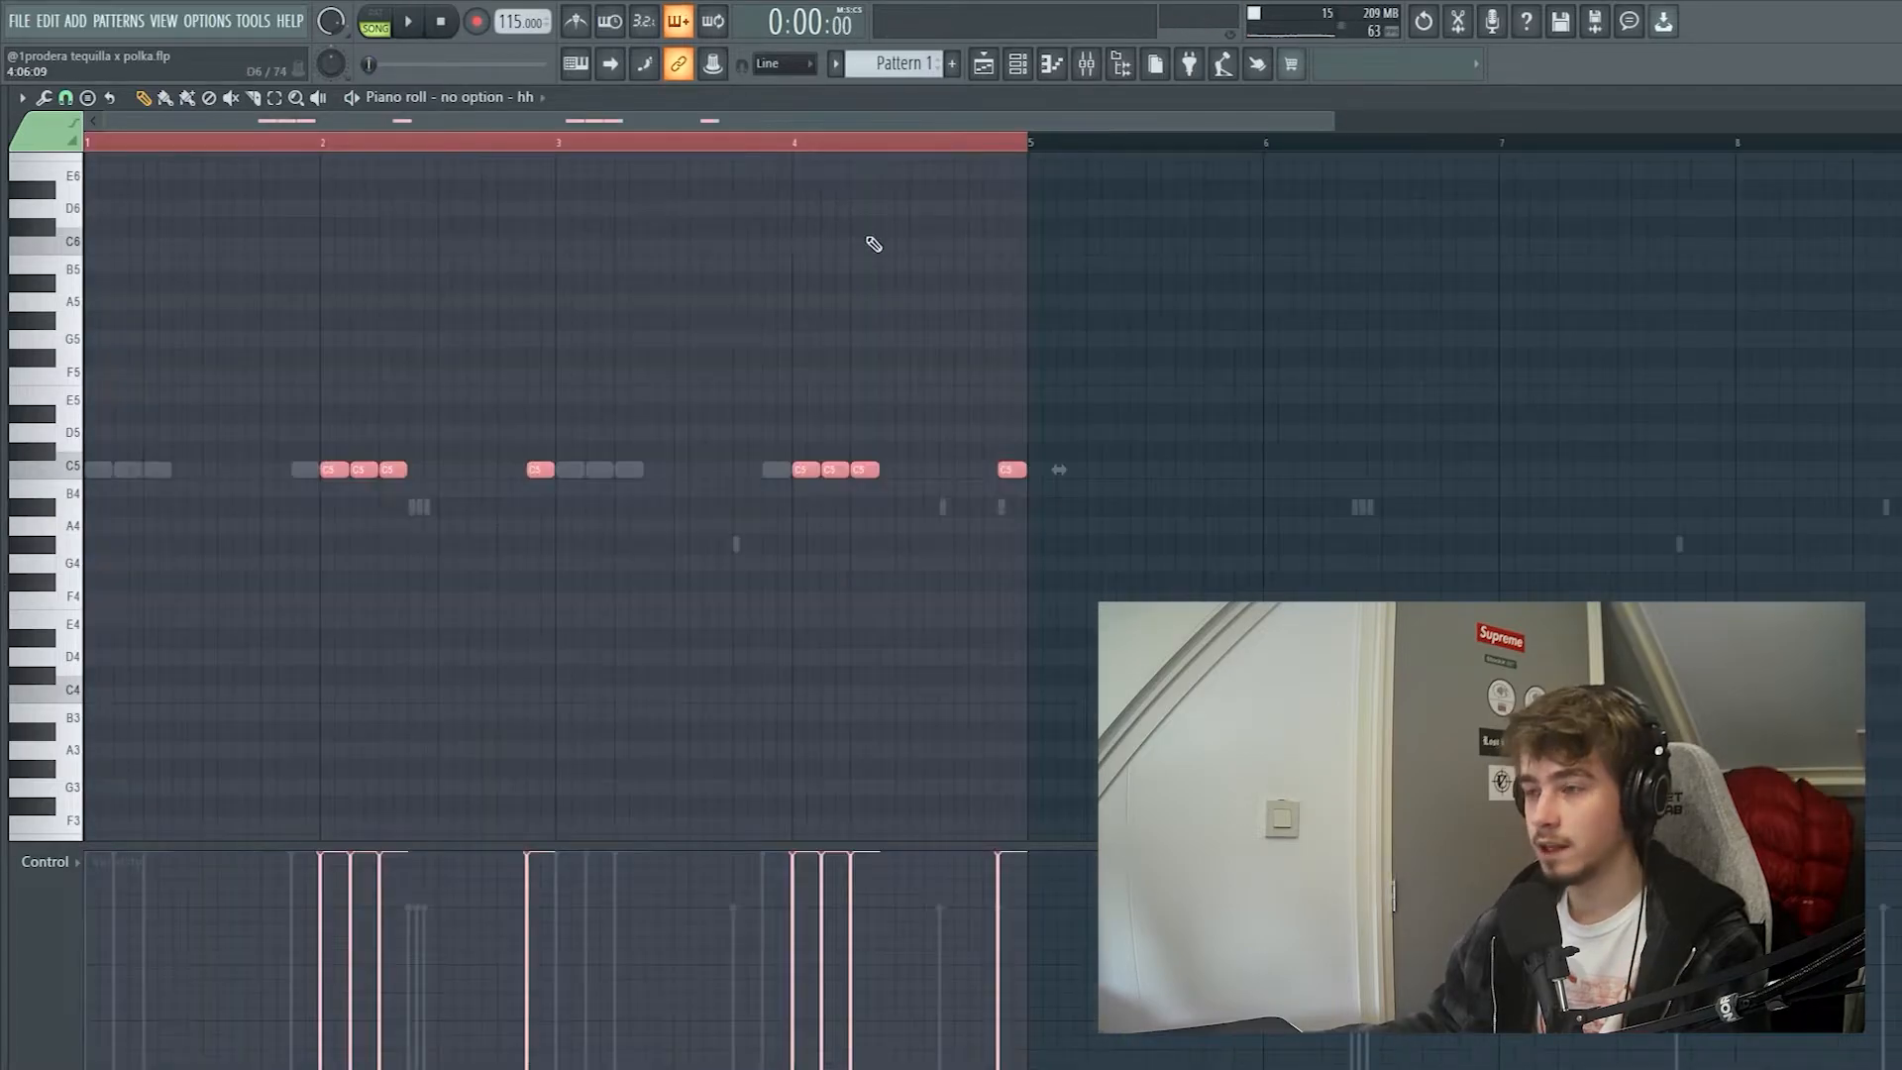
- Duplicate the four-bar patterns of all three hi-hat channels into bars 5 to 8
key(ctrl+b)
key(ctrl+d)
right_click(781, 469)
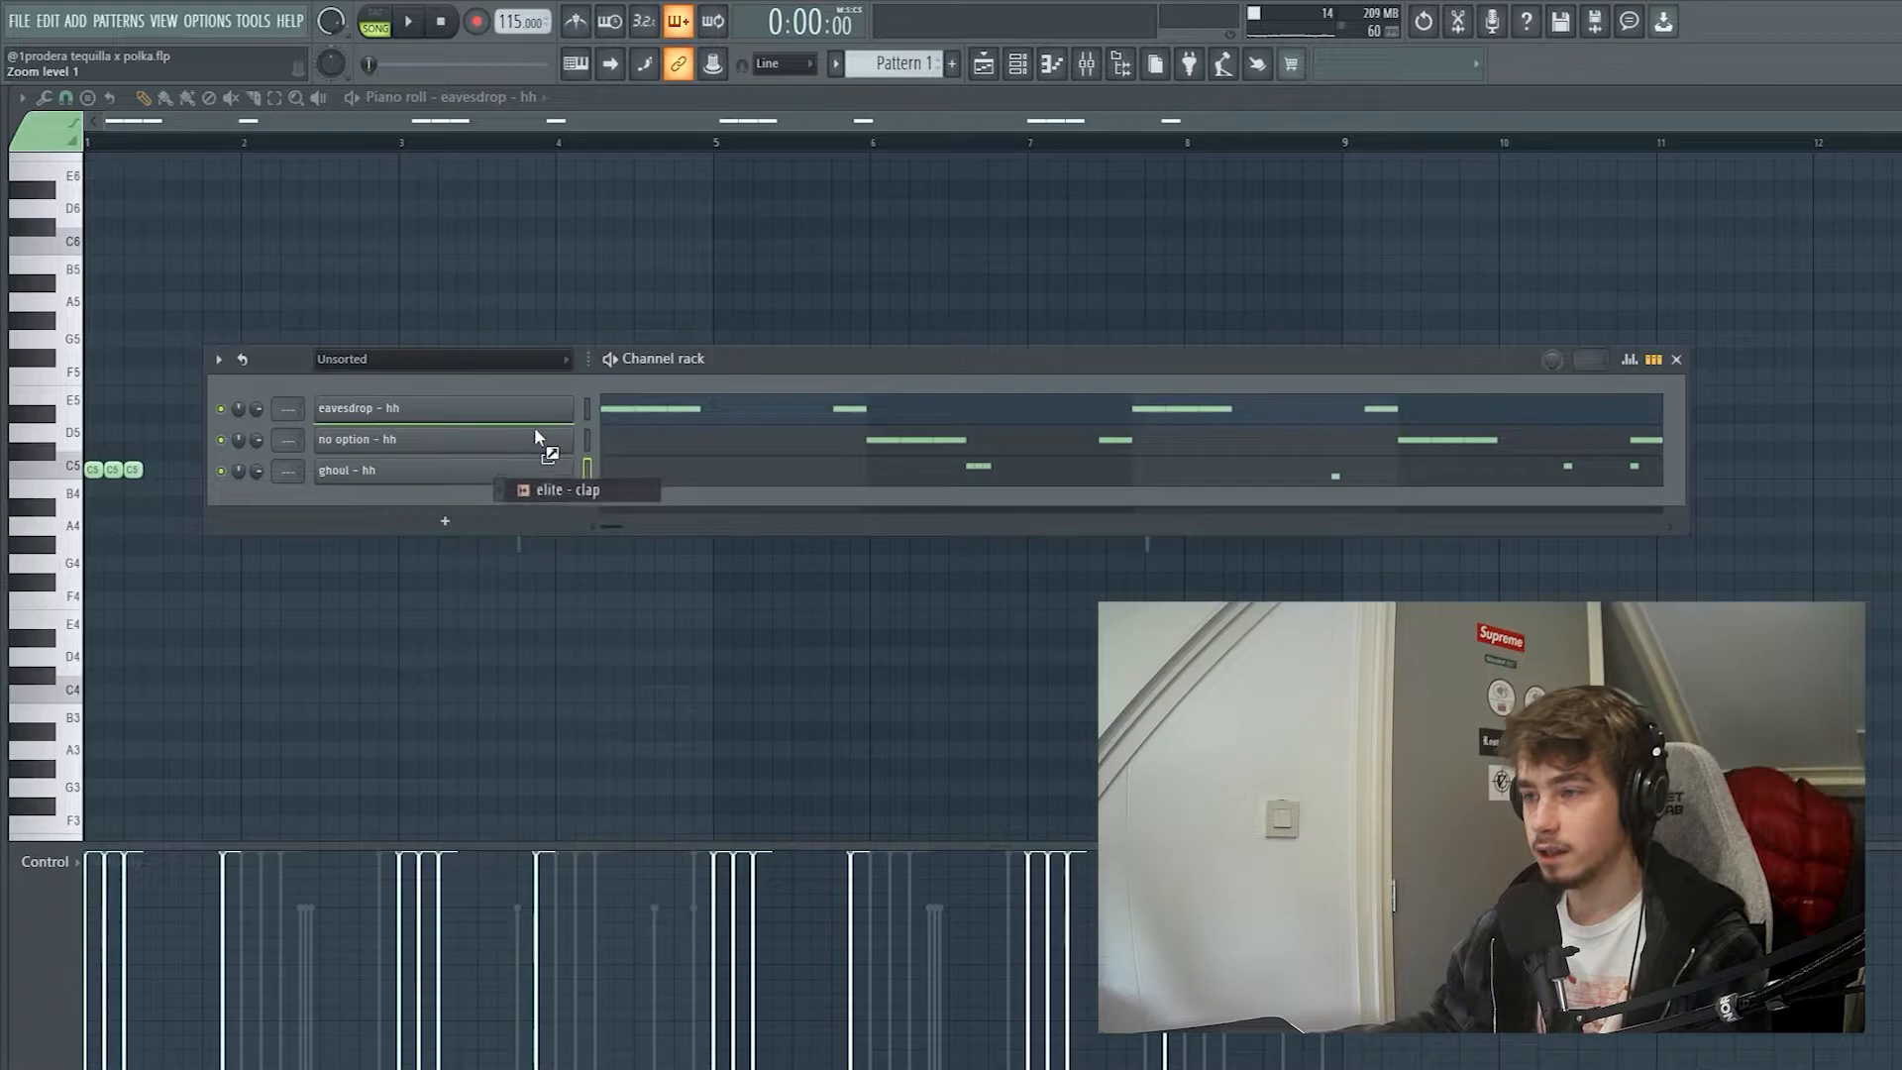
- Add the elite - clap sample as the top channel and place a C5 clap on beat 3 of bar 1
drag(533, 426, 532, 424)
drag(532, 424, 532, 409)
click(180, 468)
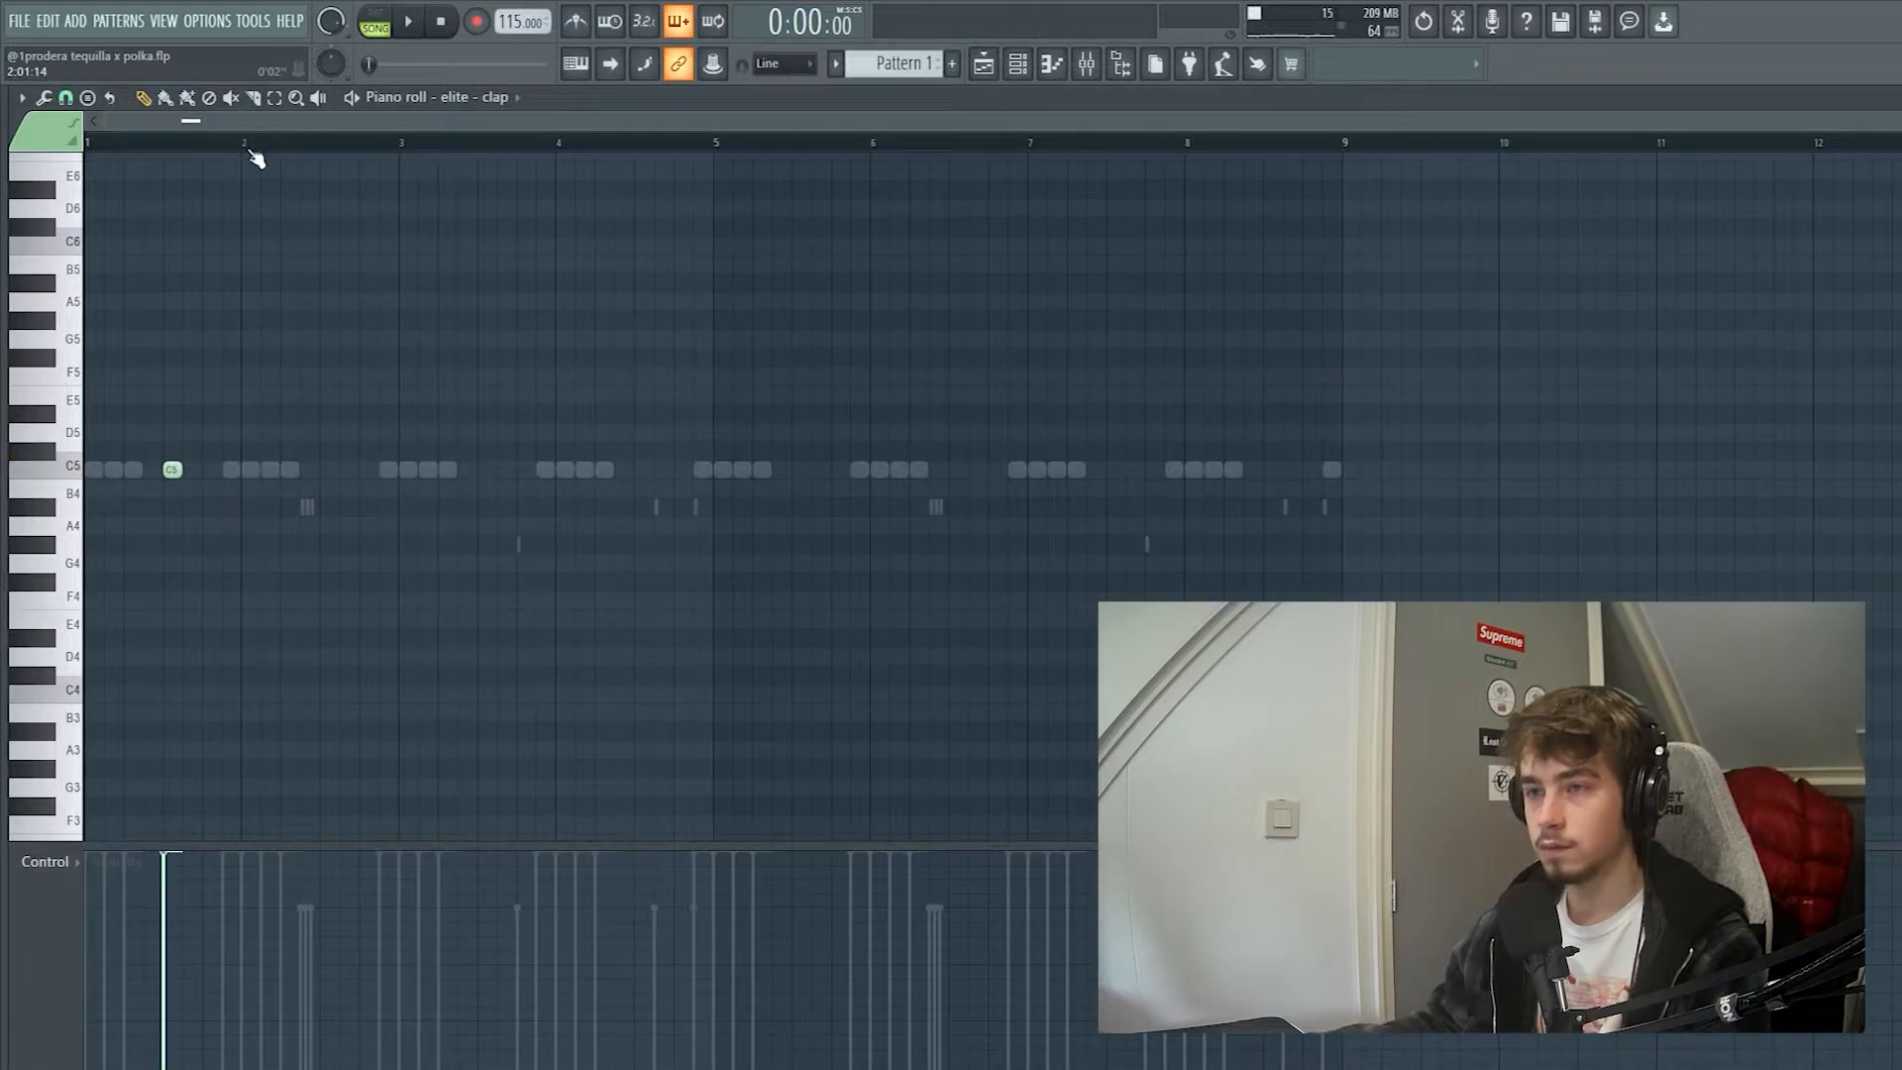
- Repeat the C5 clap on beat 3 of every bar through bar 8
key(ctrl+b)
key(ctrl+b)
key(ctrl+b)
key(ctrl+b)
key(ctrl+b)
key(ctrl+b)
key(ctrl+b)
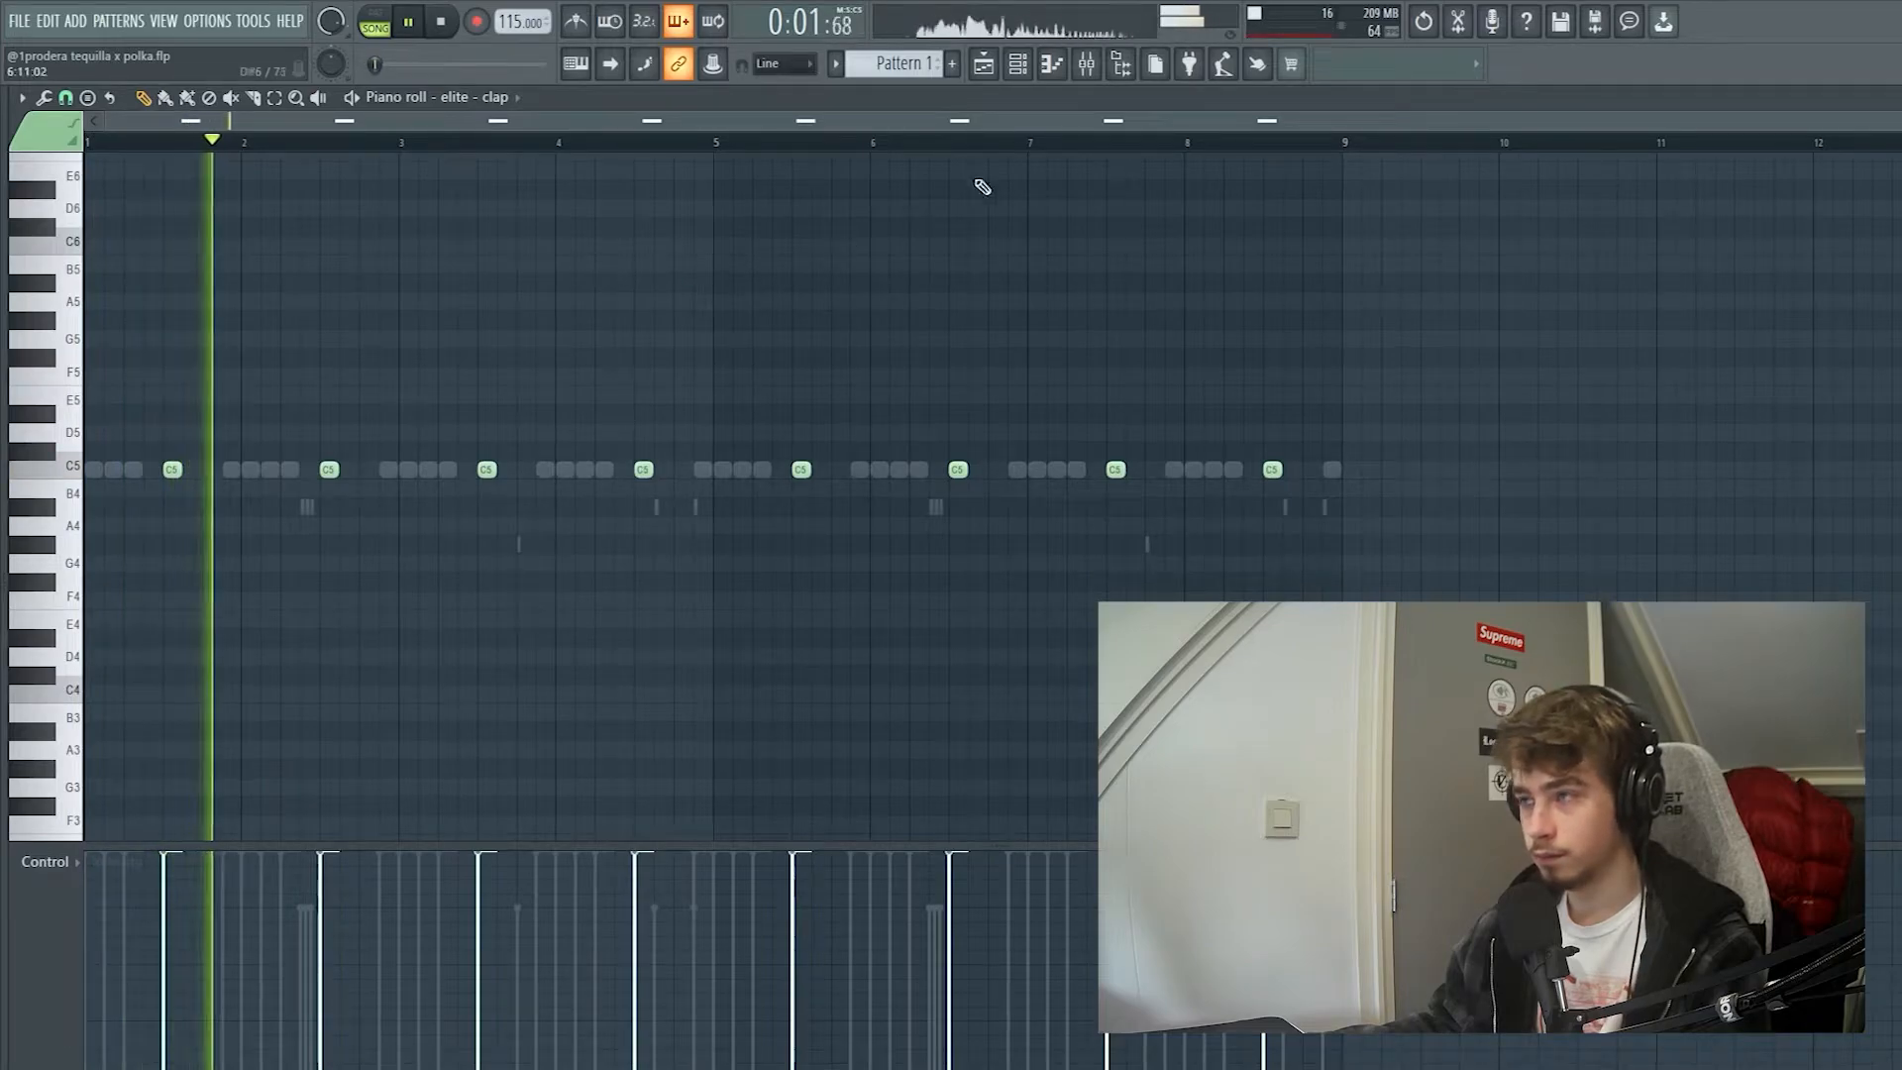
- Add the 1zay - 808 channel, placing B4 notes in bars 1 and 2 and F#5 notes in bars 3 and 4, repeated in bars 5 to 8
key(F6)
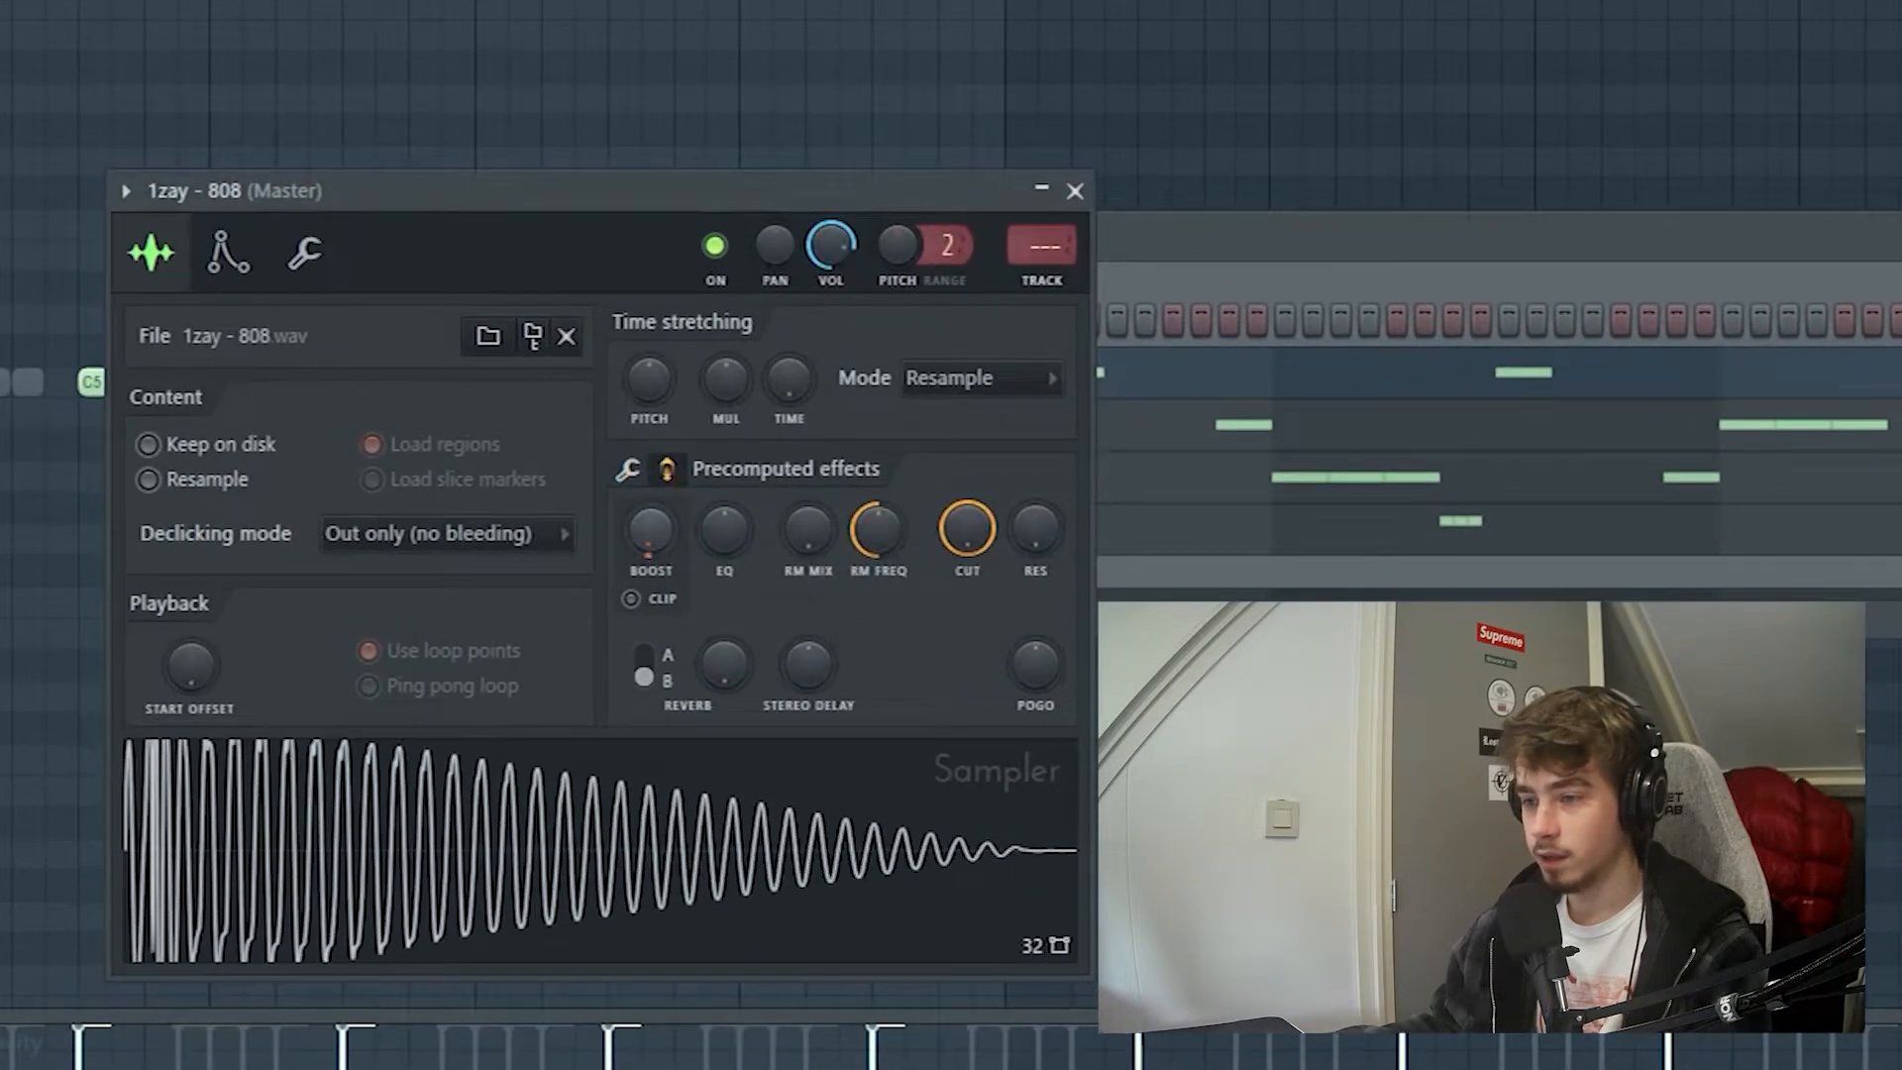
click(1041, 188)
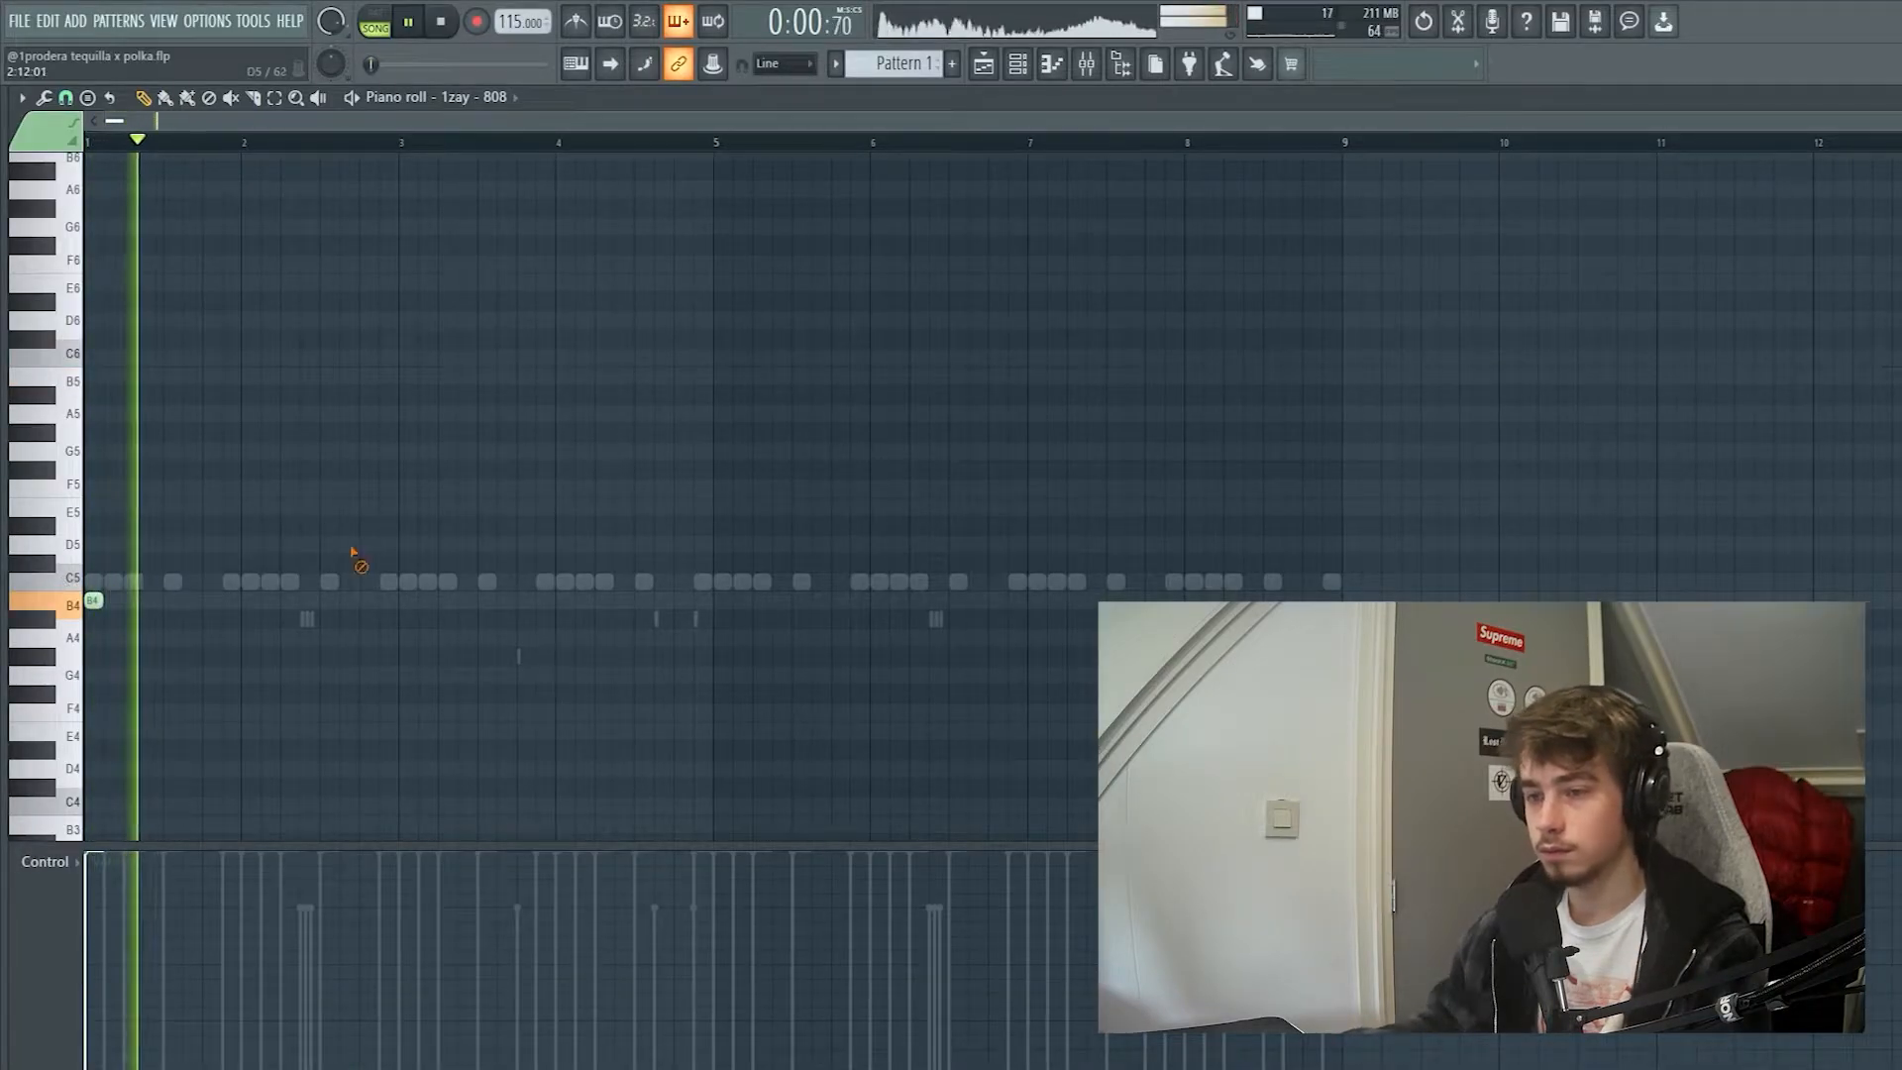
click(290, 601)
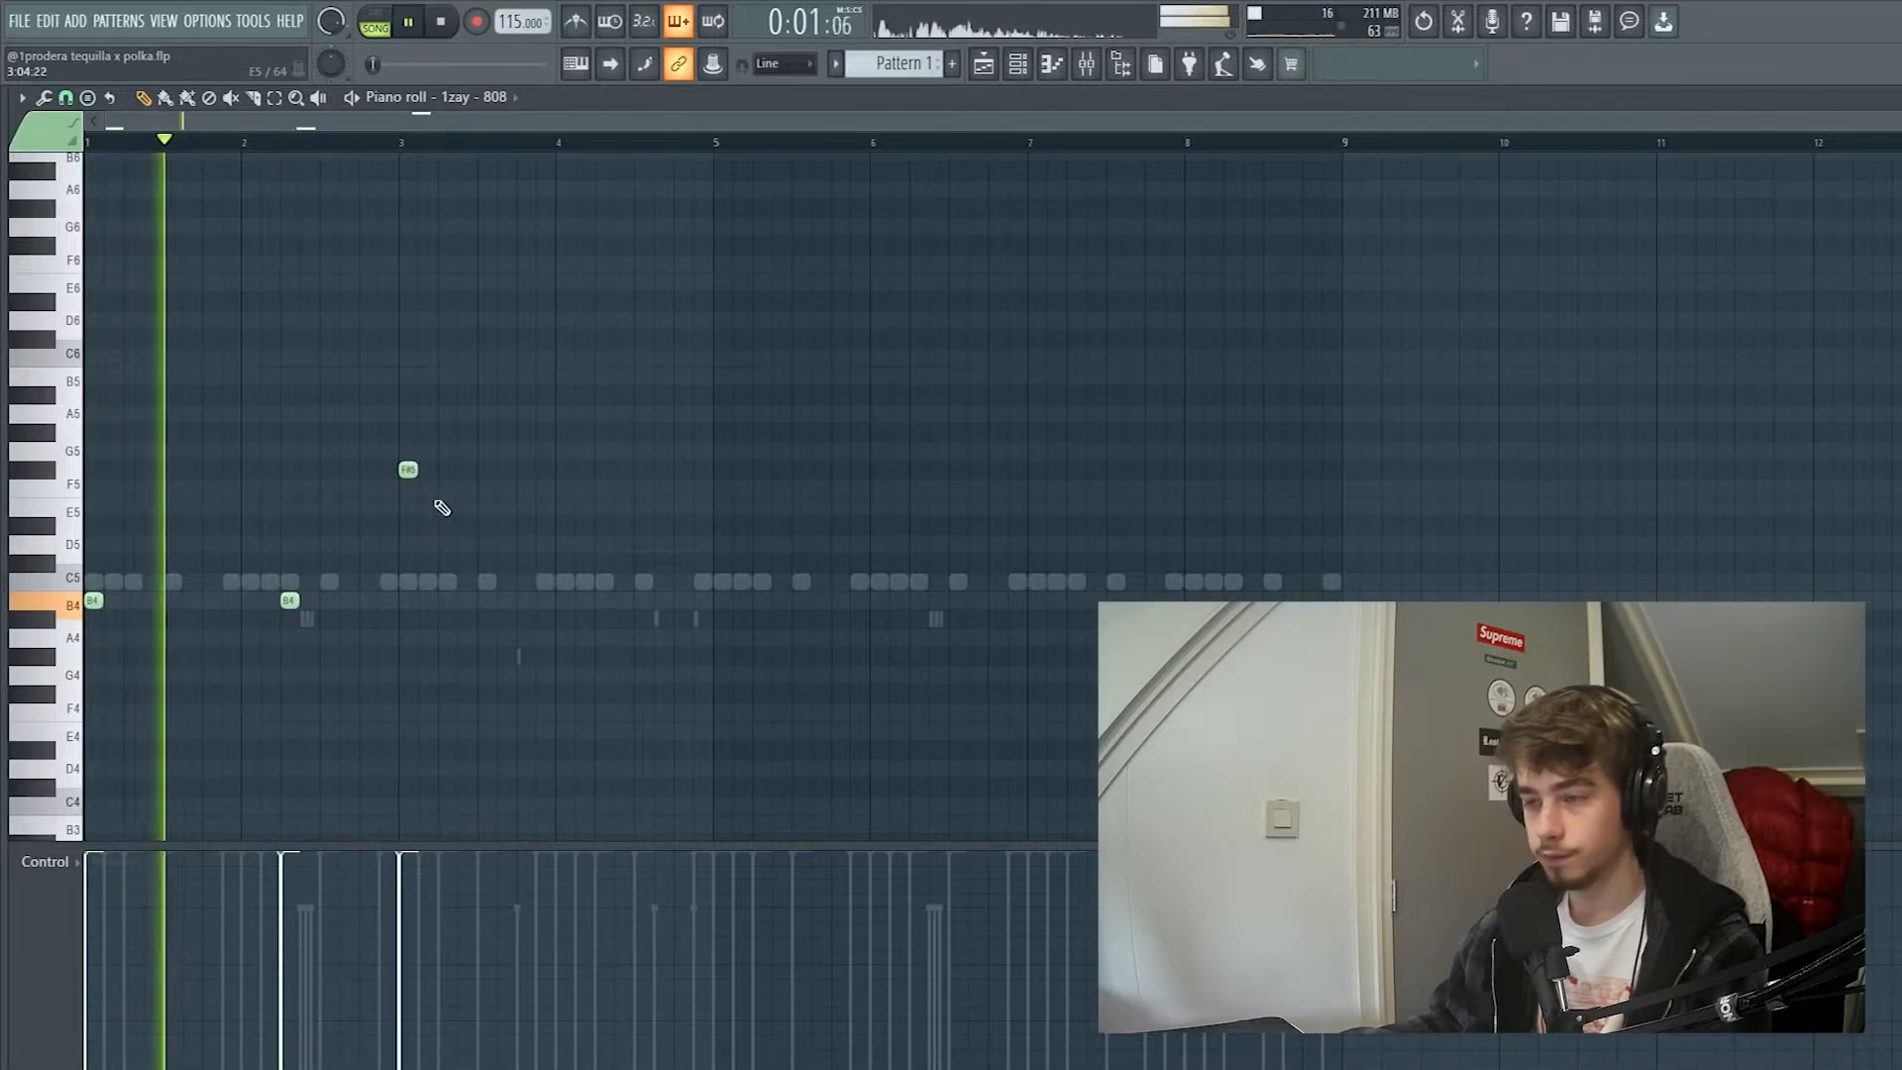
scroll(396, 591, up, 3)
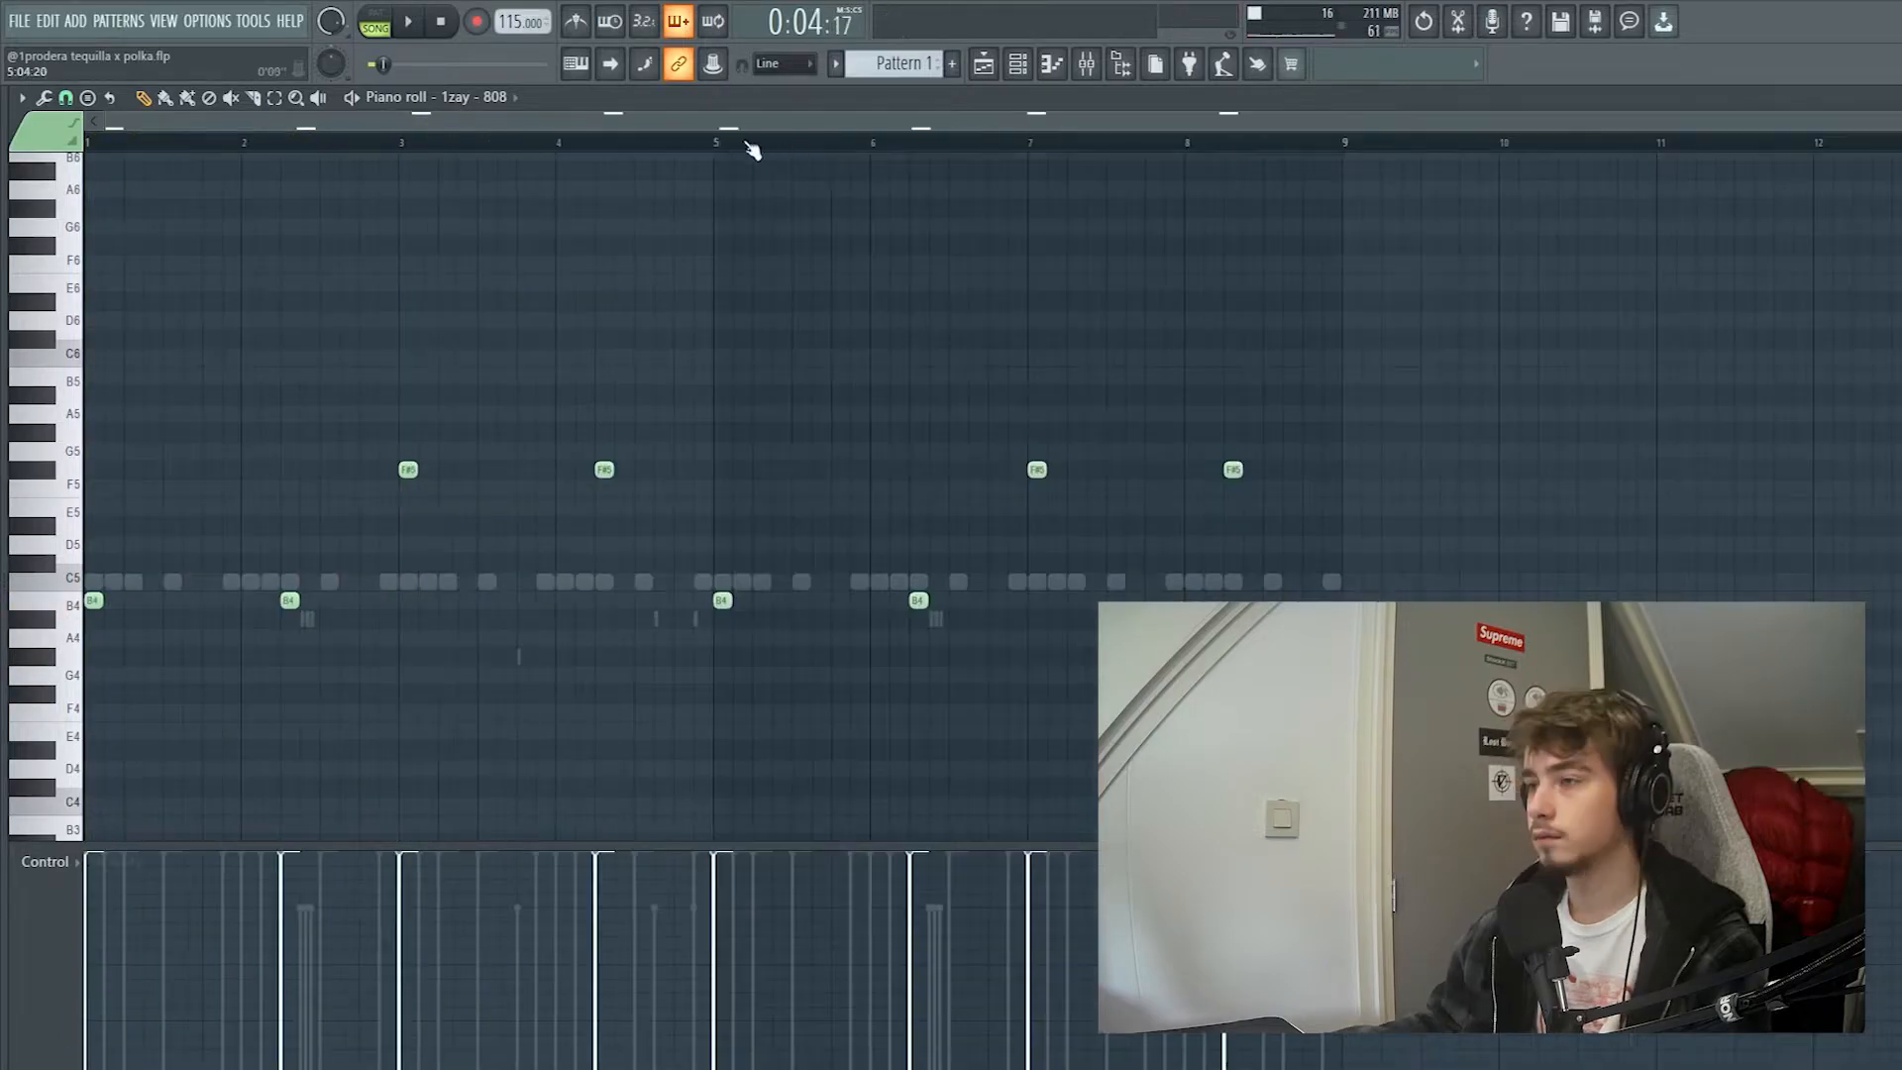
- Add two descending 808 fill notes, B and A, on beats 3 and 4 of bar 6 and lower their velocity
click(738, 144)
scroll(976, 594, up, 3)
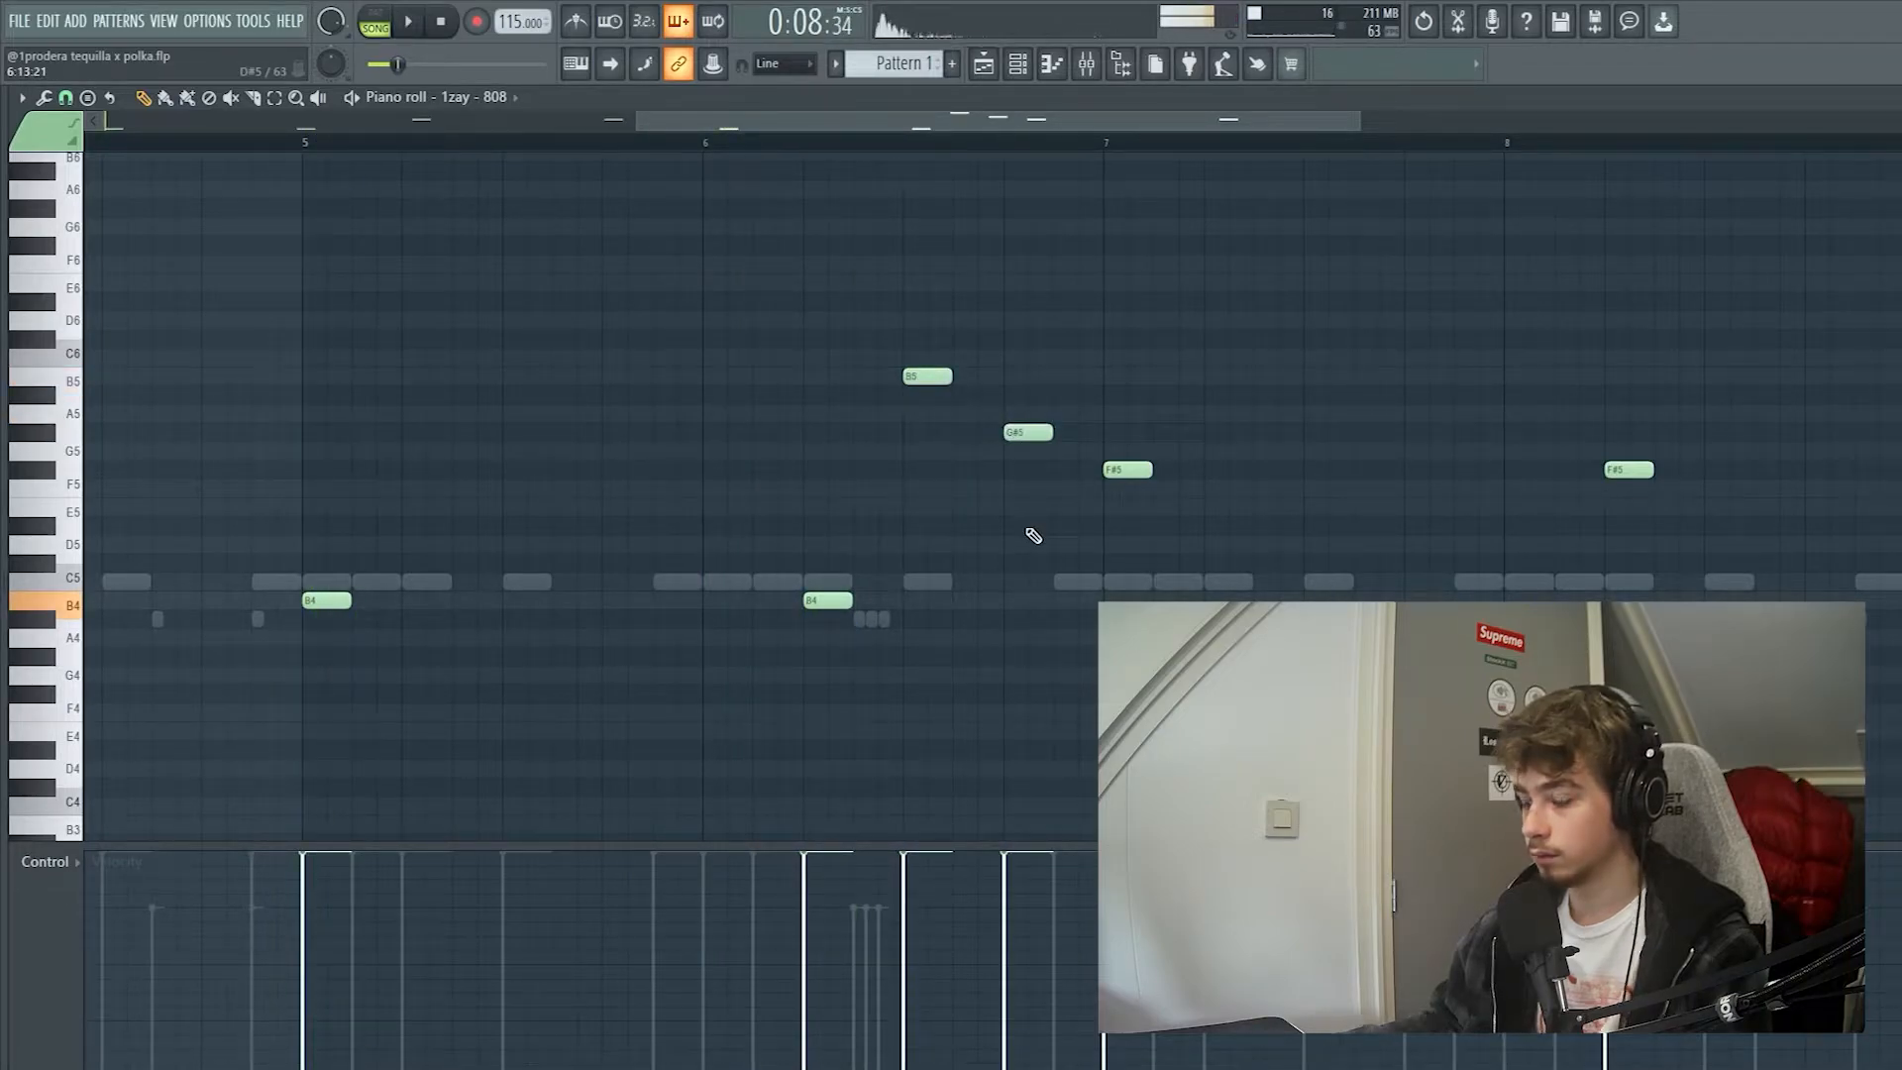
scroll(1040, 518, up, 3)
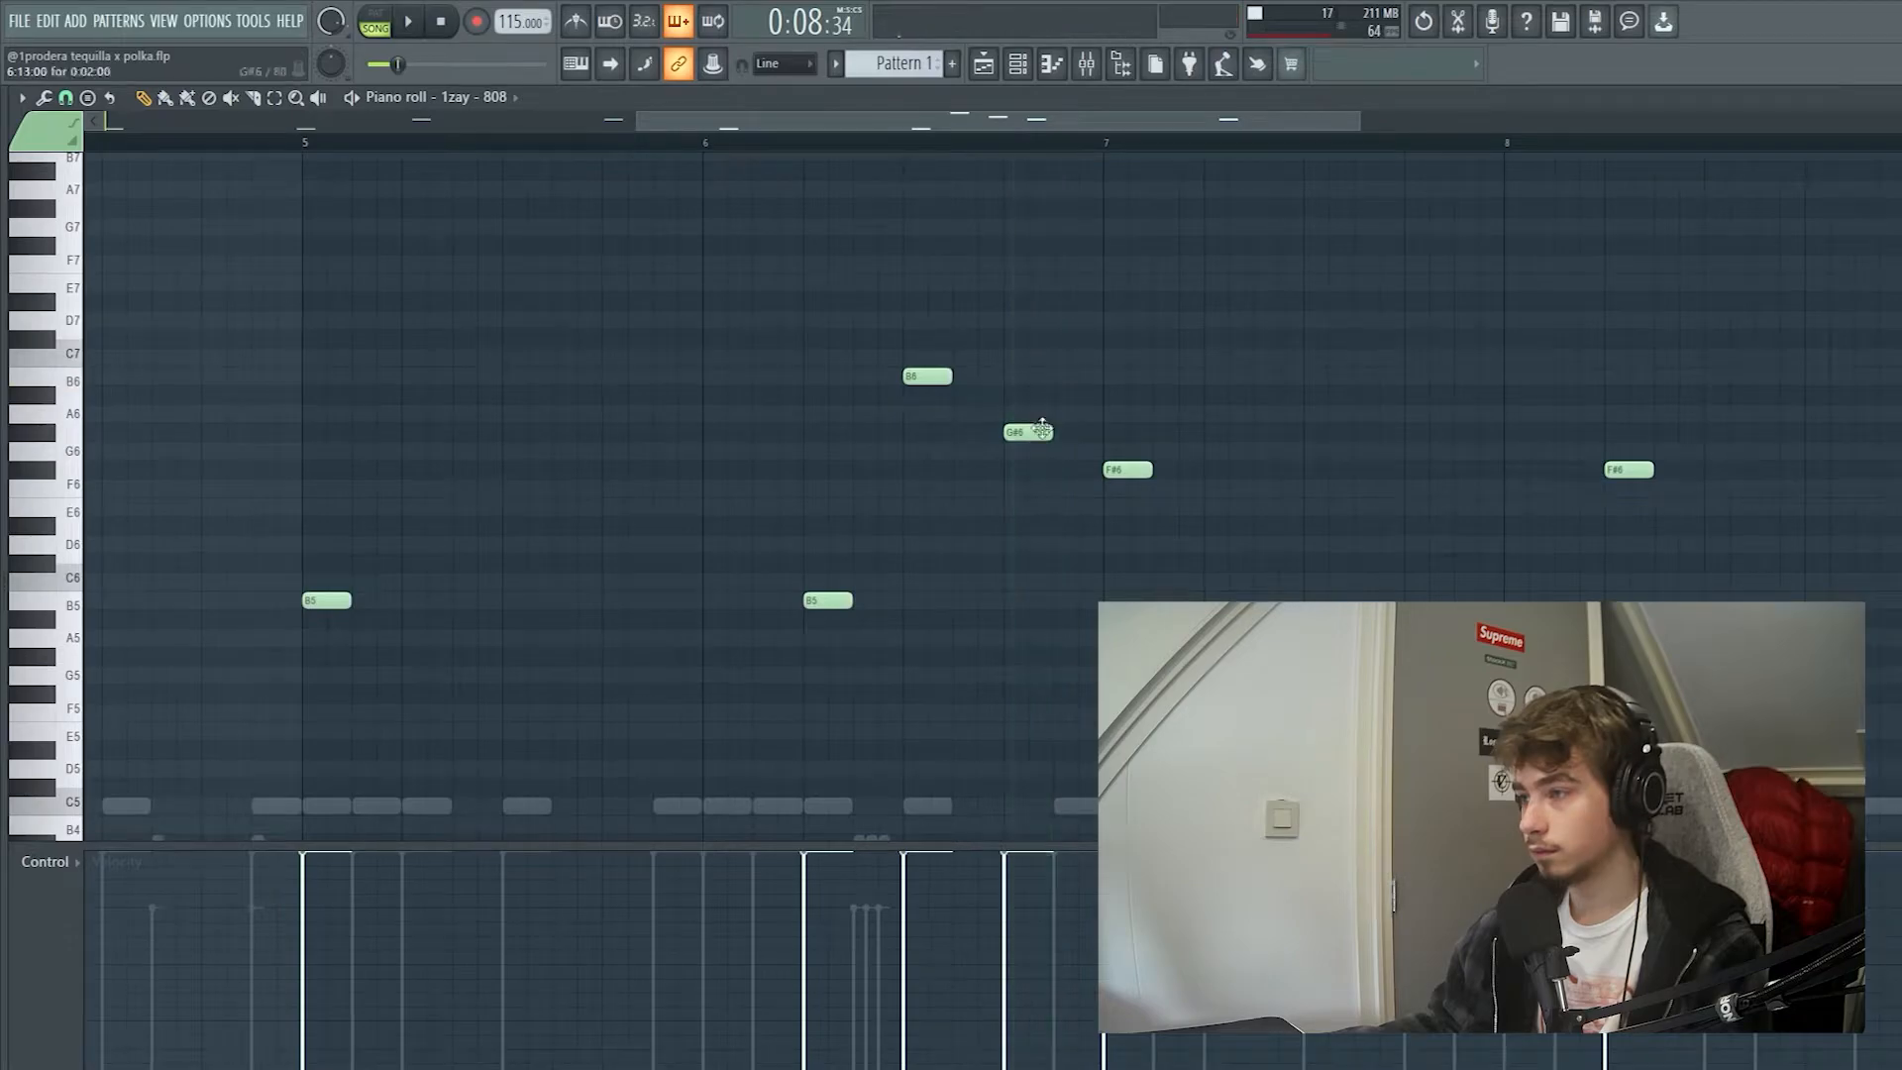
alt+right_click(921, 385)
alt+right_click(1018, 413)
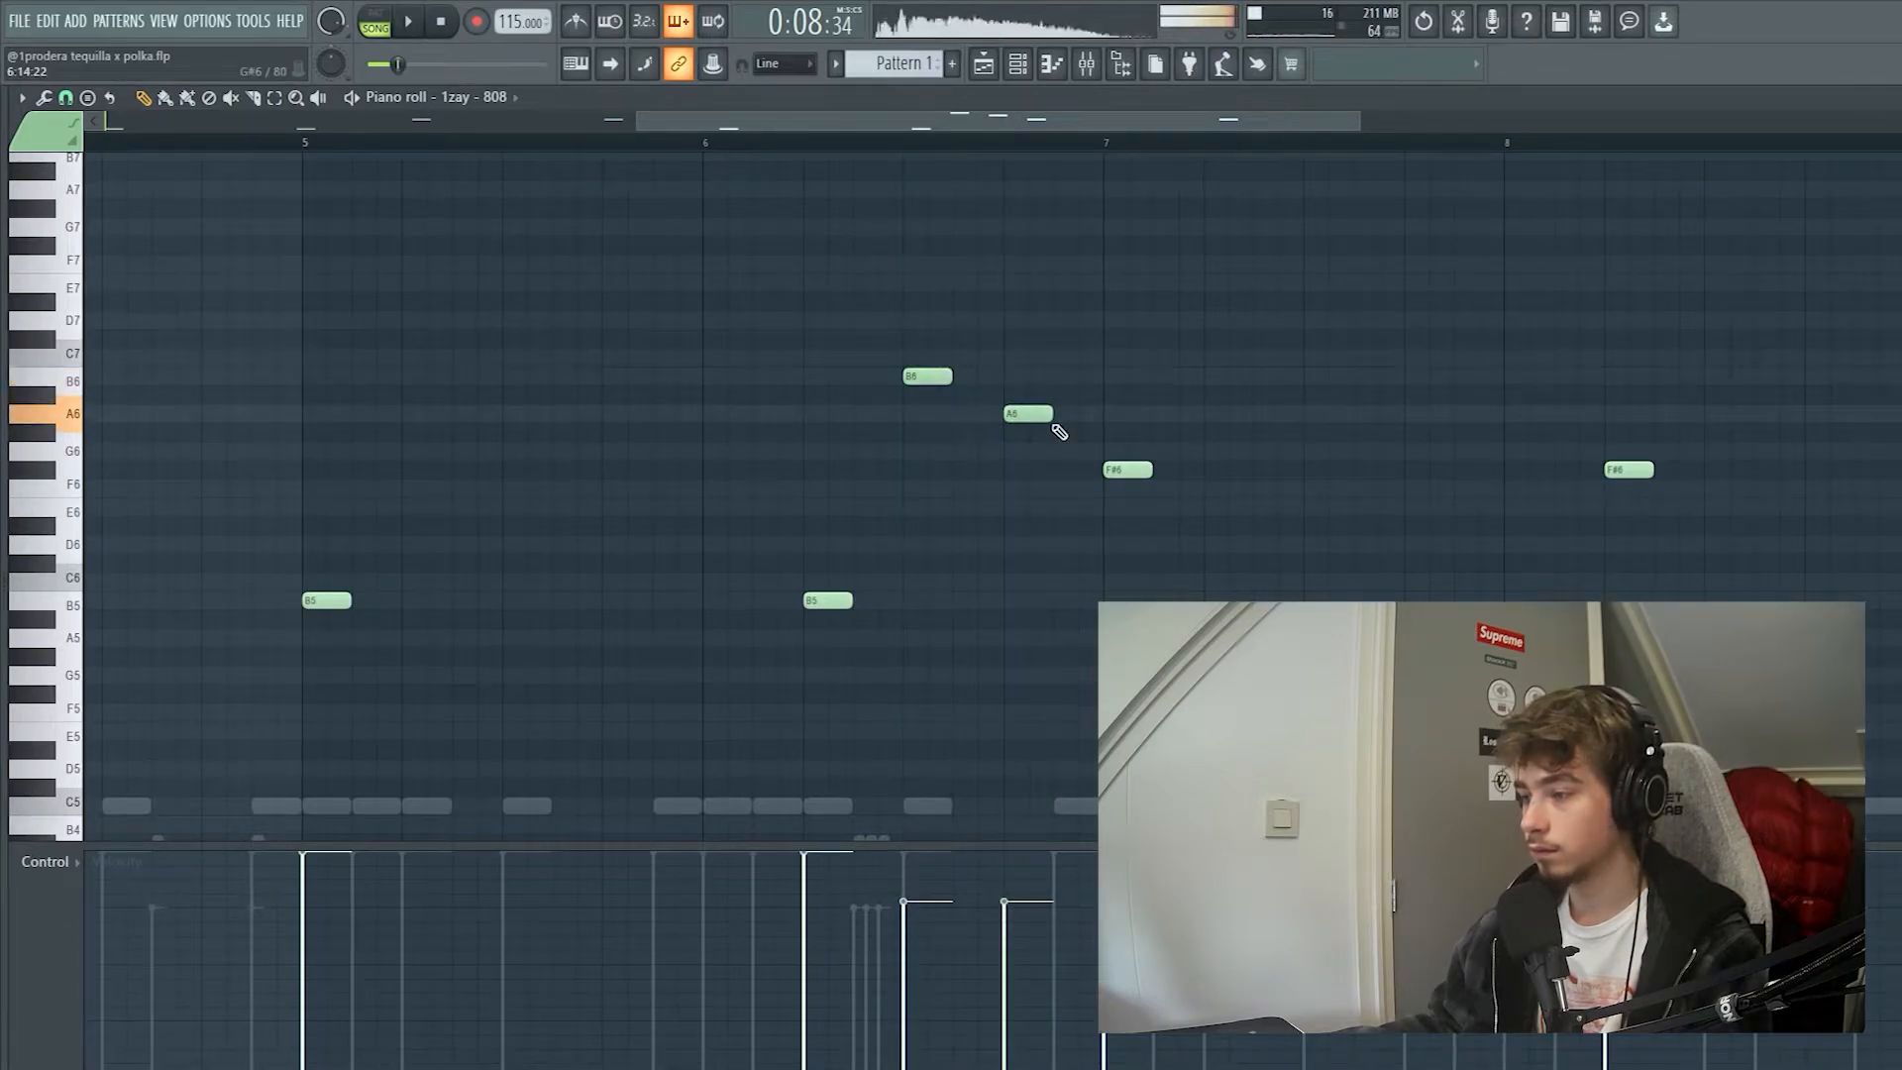
- Move the 808 notes down an octave and lower the velocity of the A5 fill note further
click(46, 861)
click(59, 900)
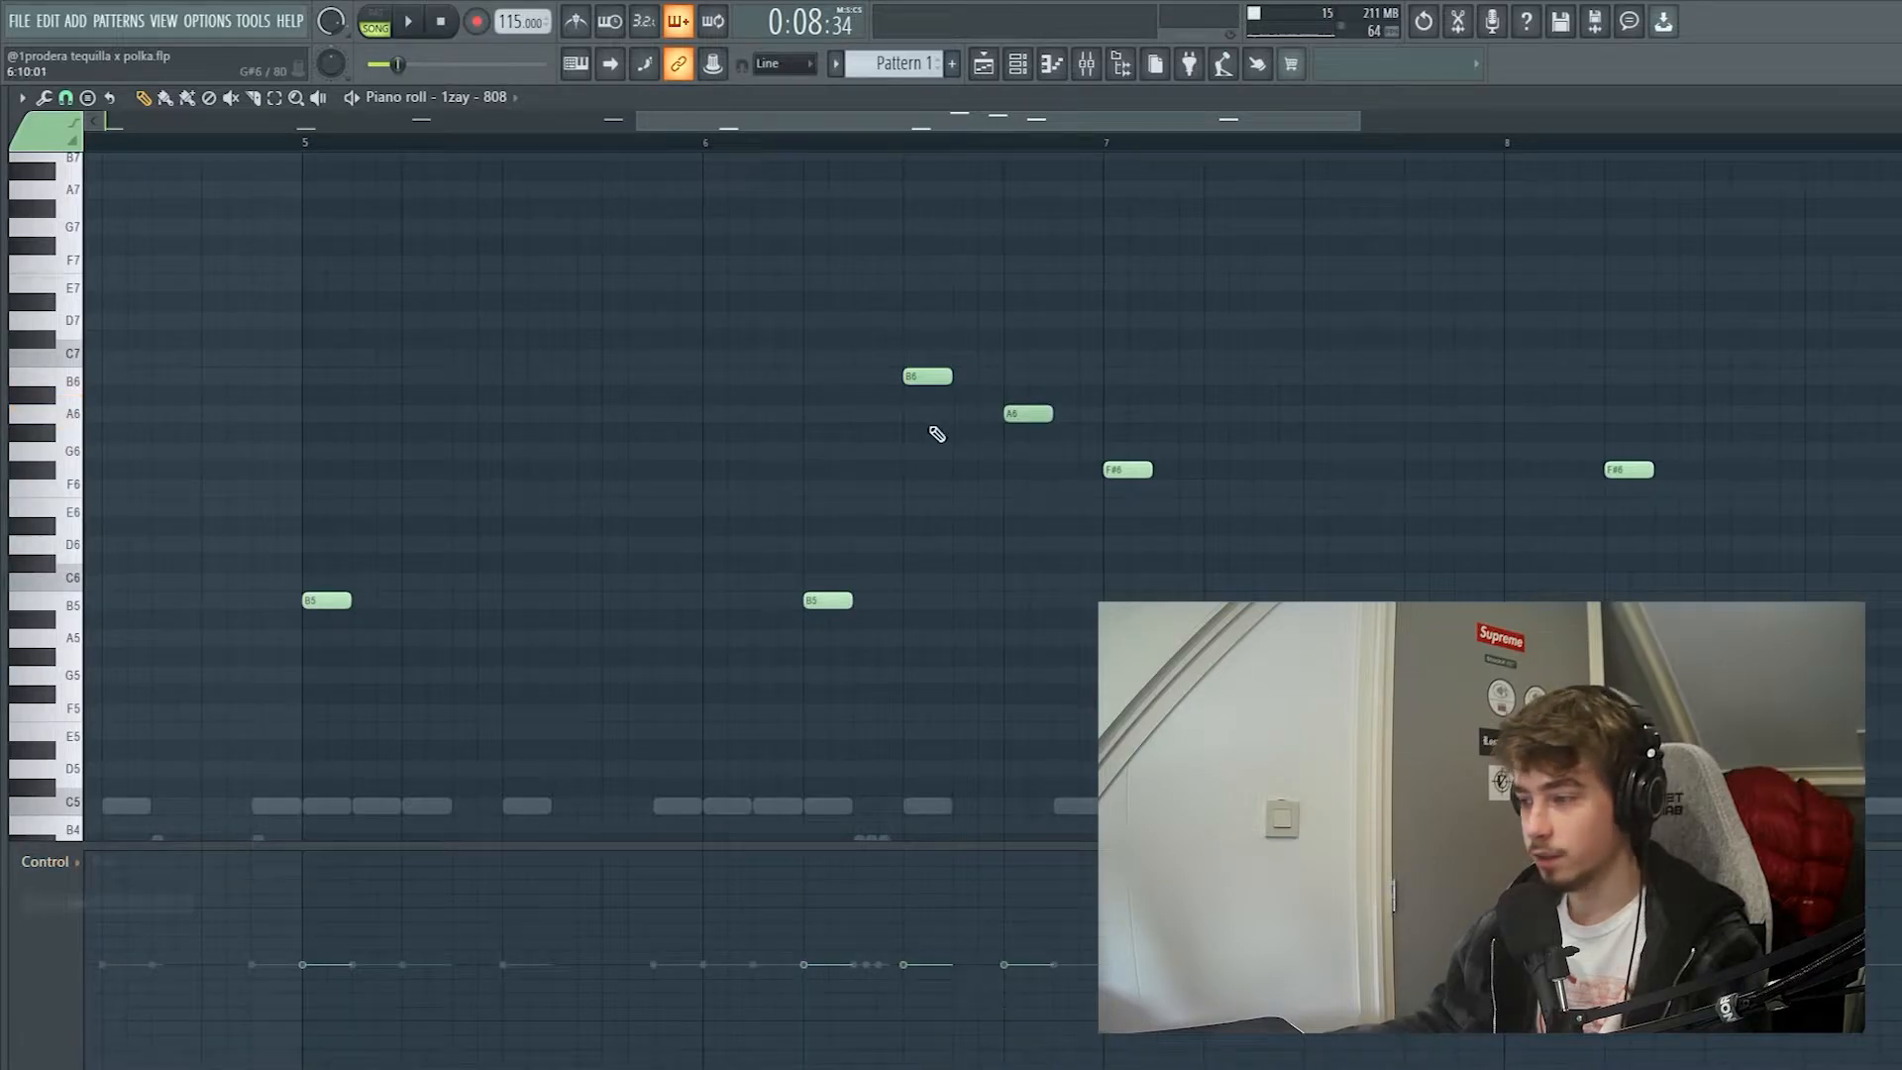
mouse_move(6, 870)
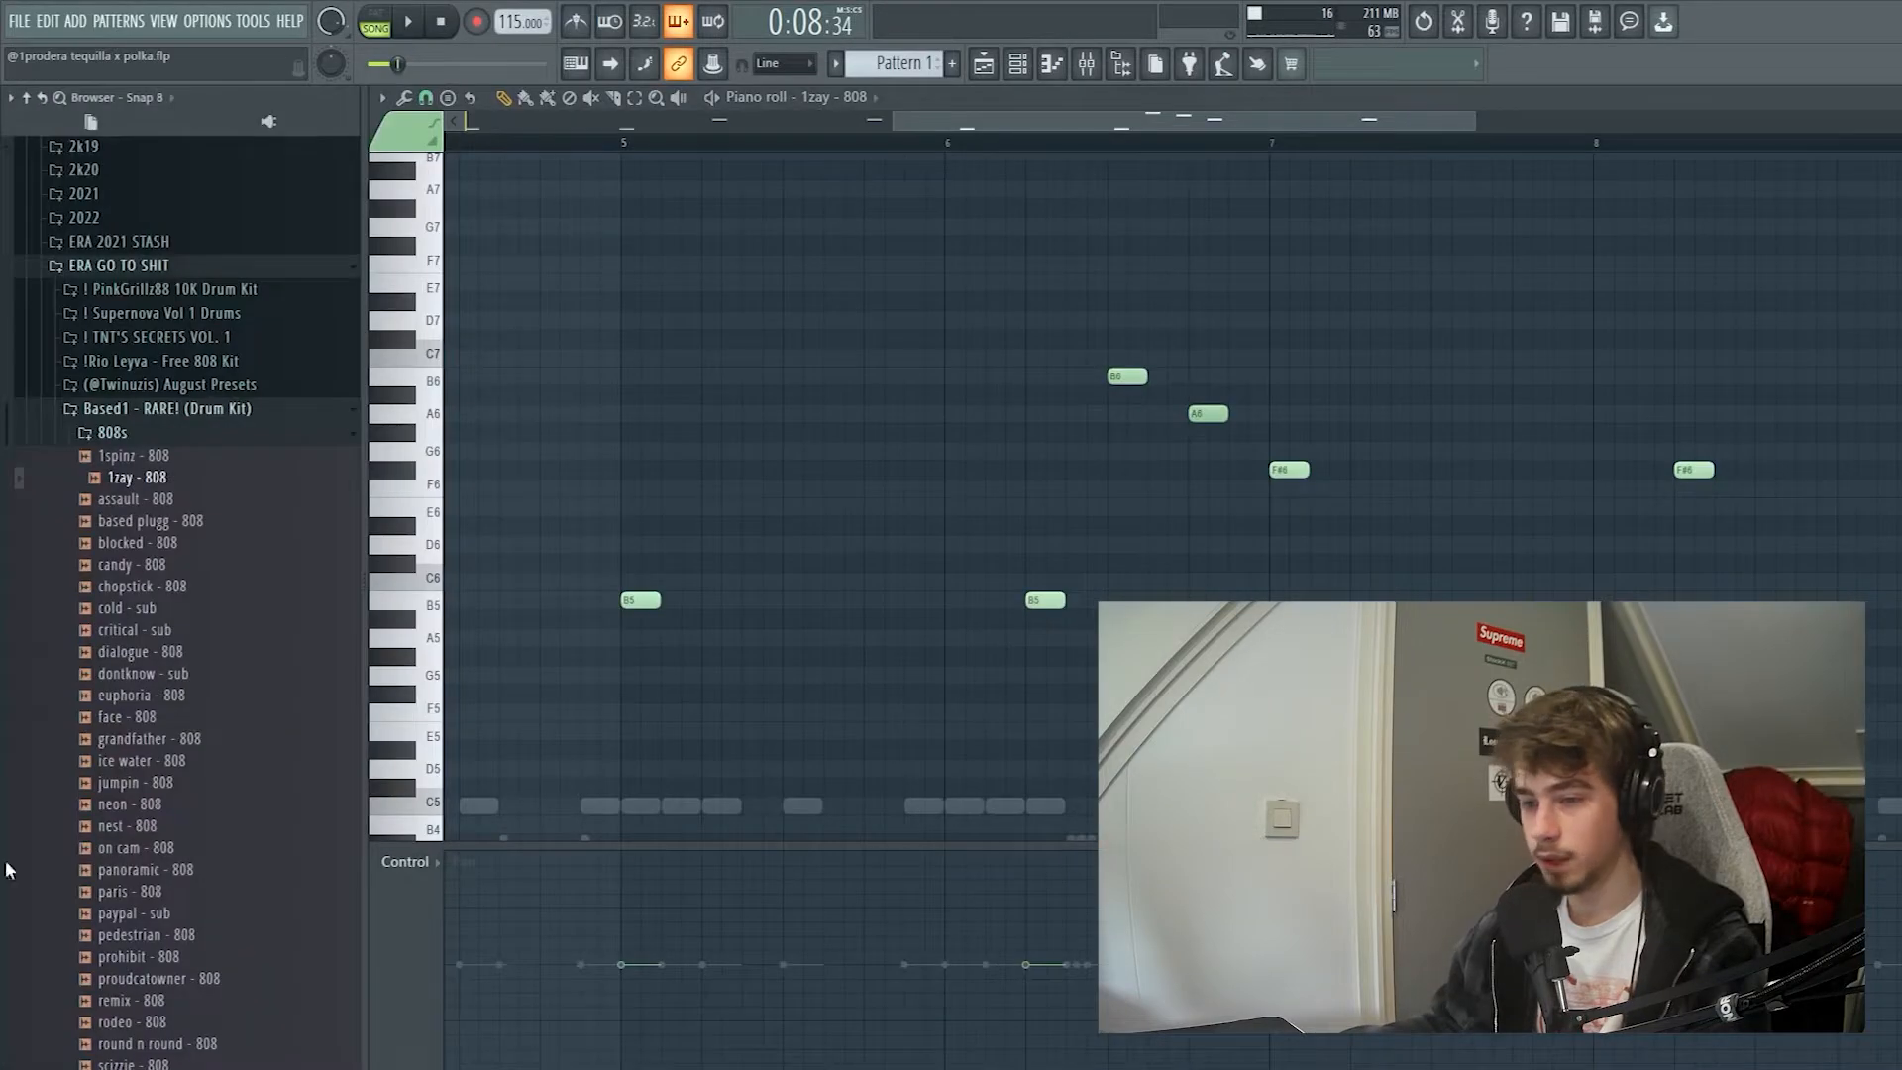
key(space)
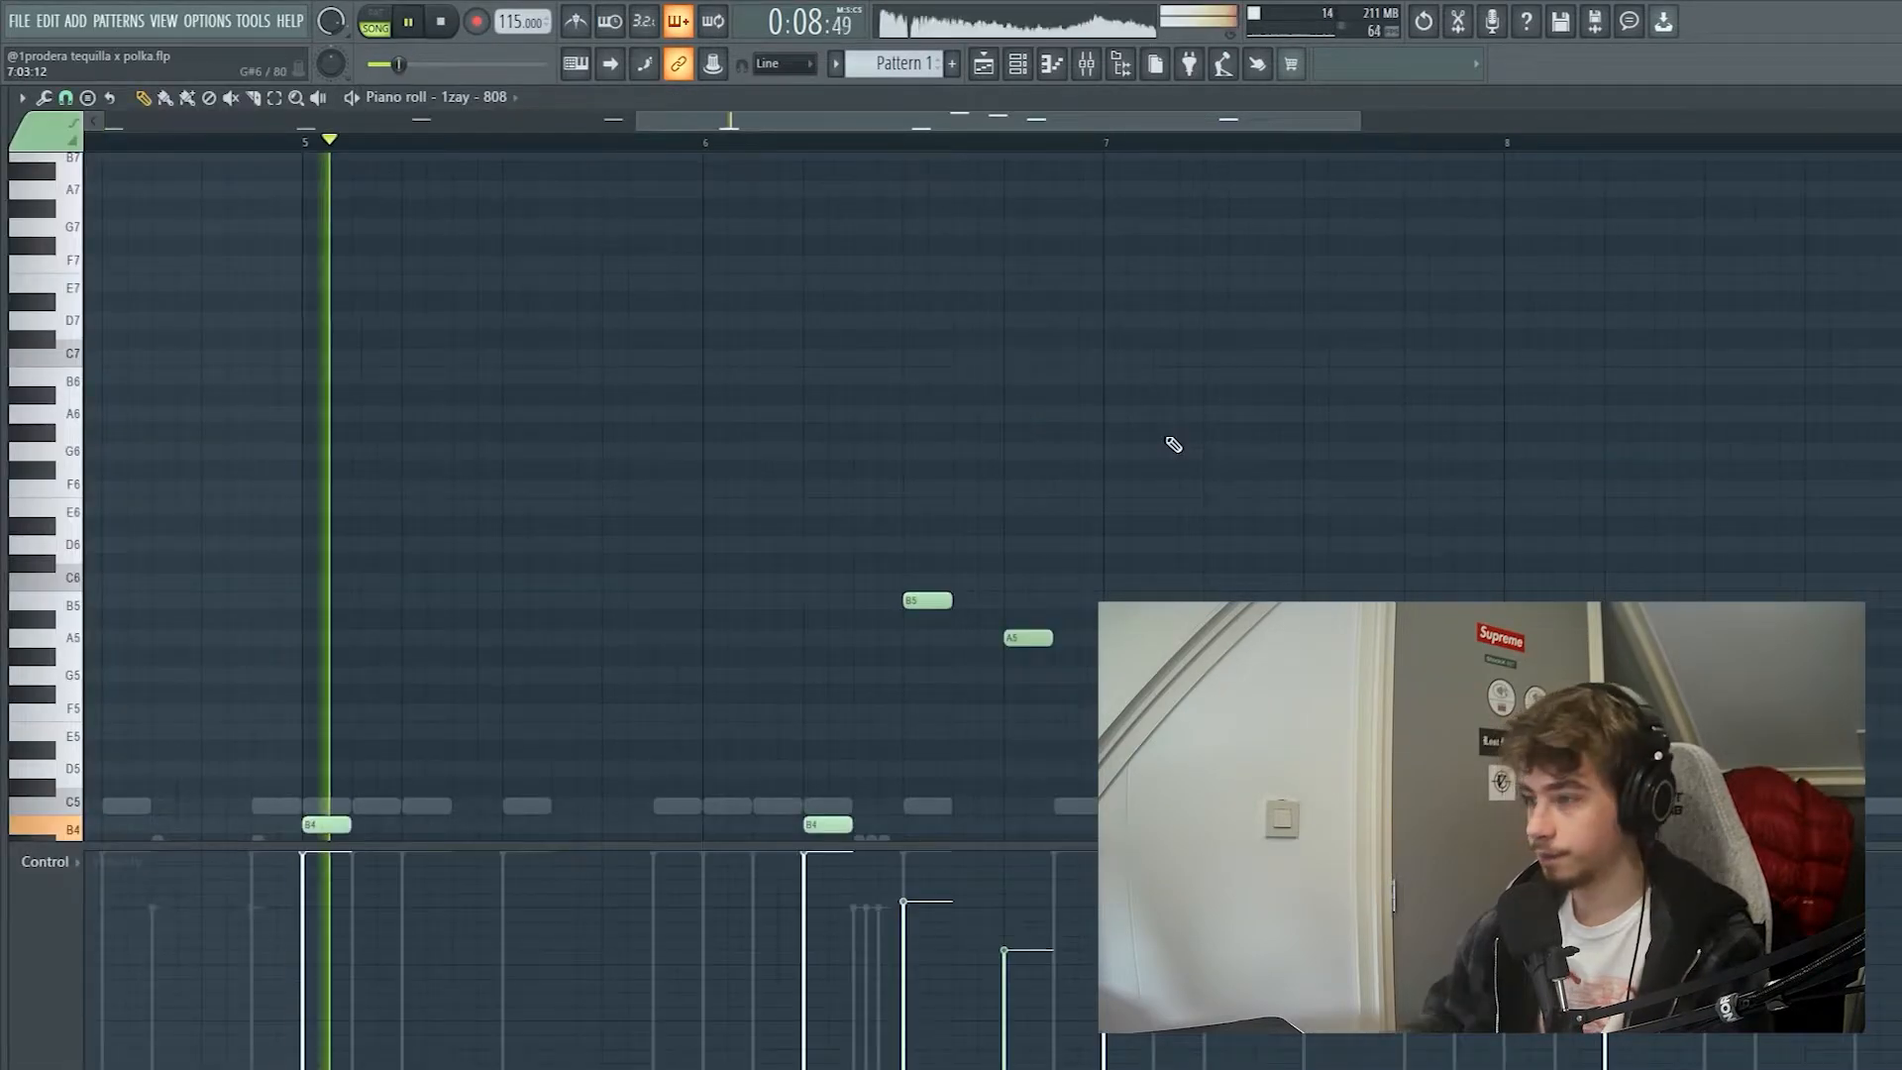
- Adjust the velocity of the bar 6 fill notes and add an extra F#5 just before the last 808 note in bar 8
scroll(1091, 466, down, 4)
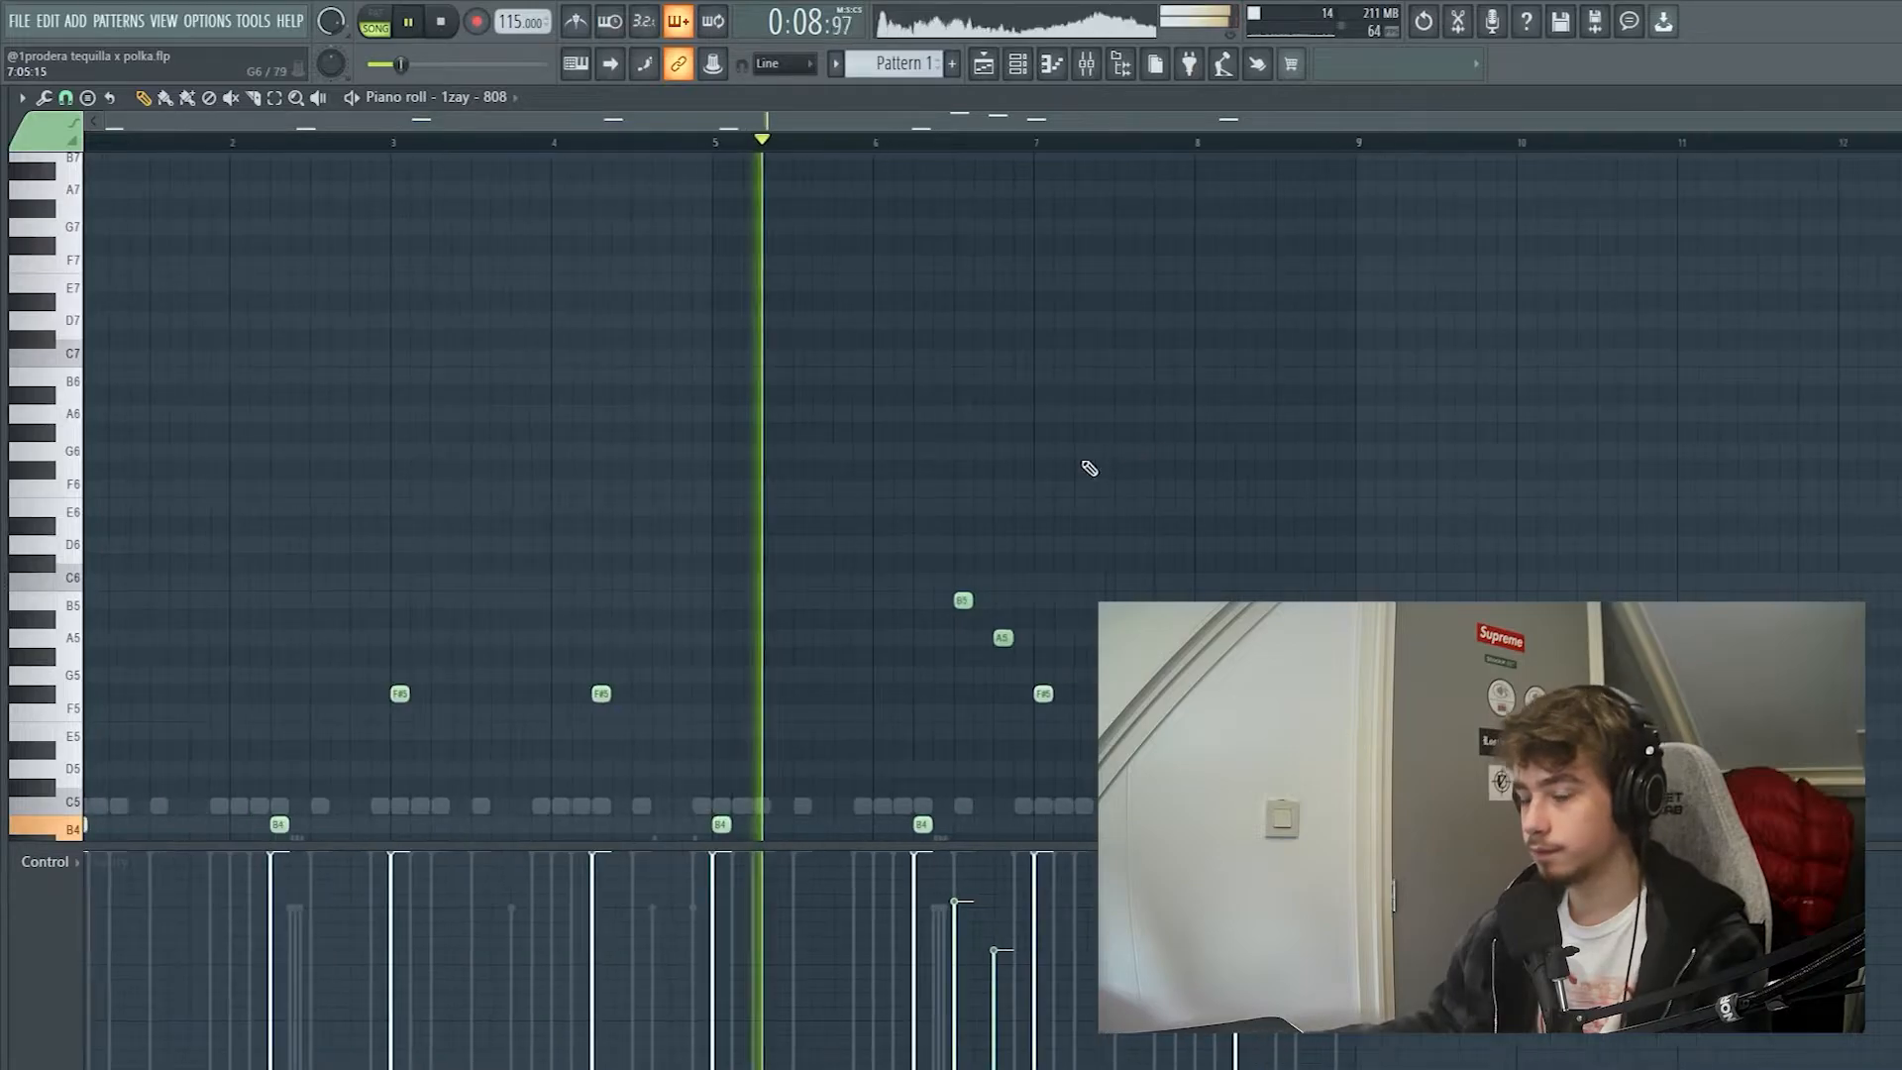
scroll(1021, 507, down, 3)
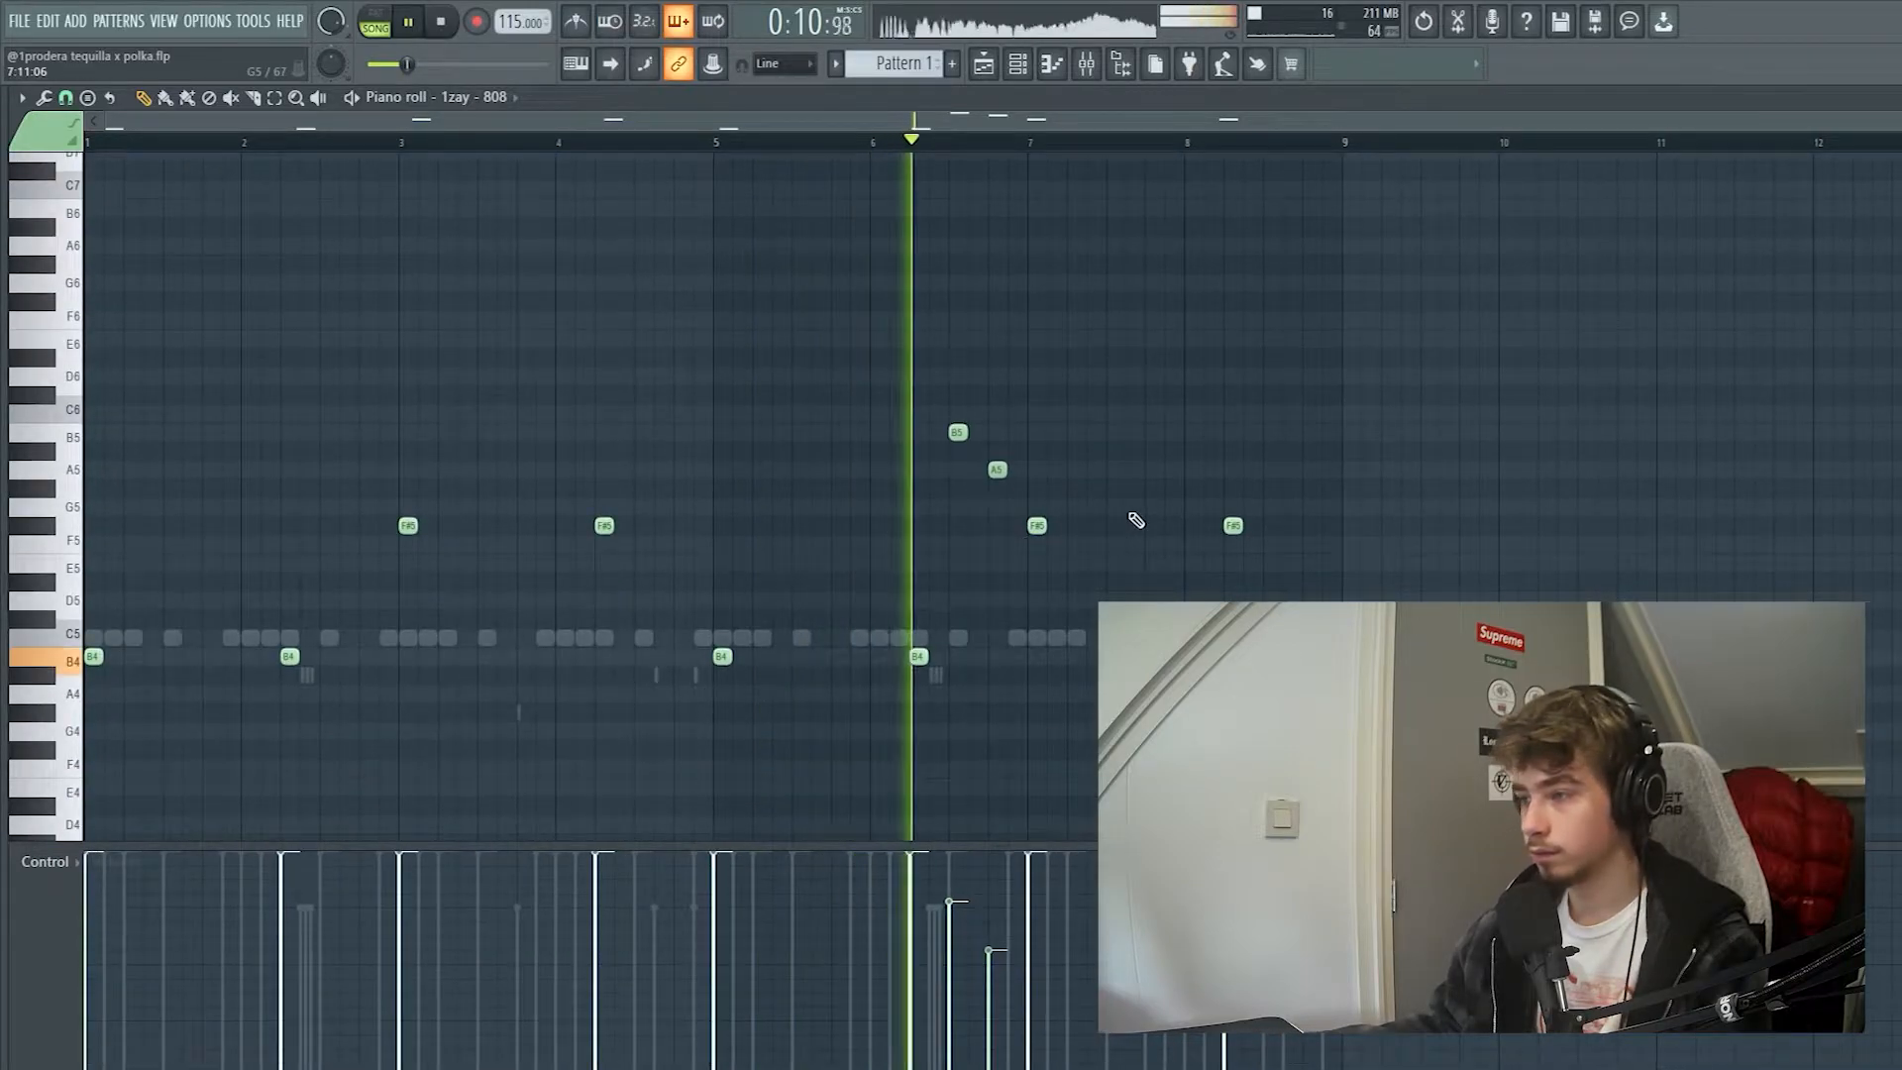
drag(925, 407, 1007, 493)
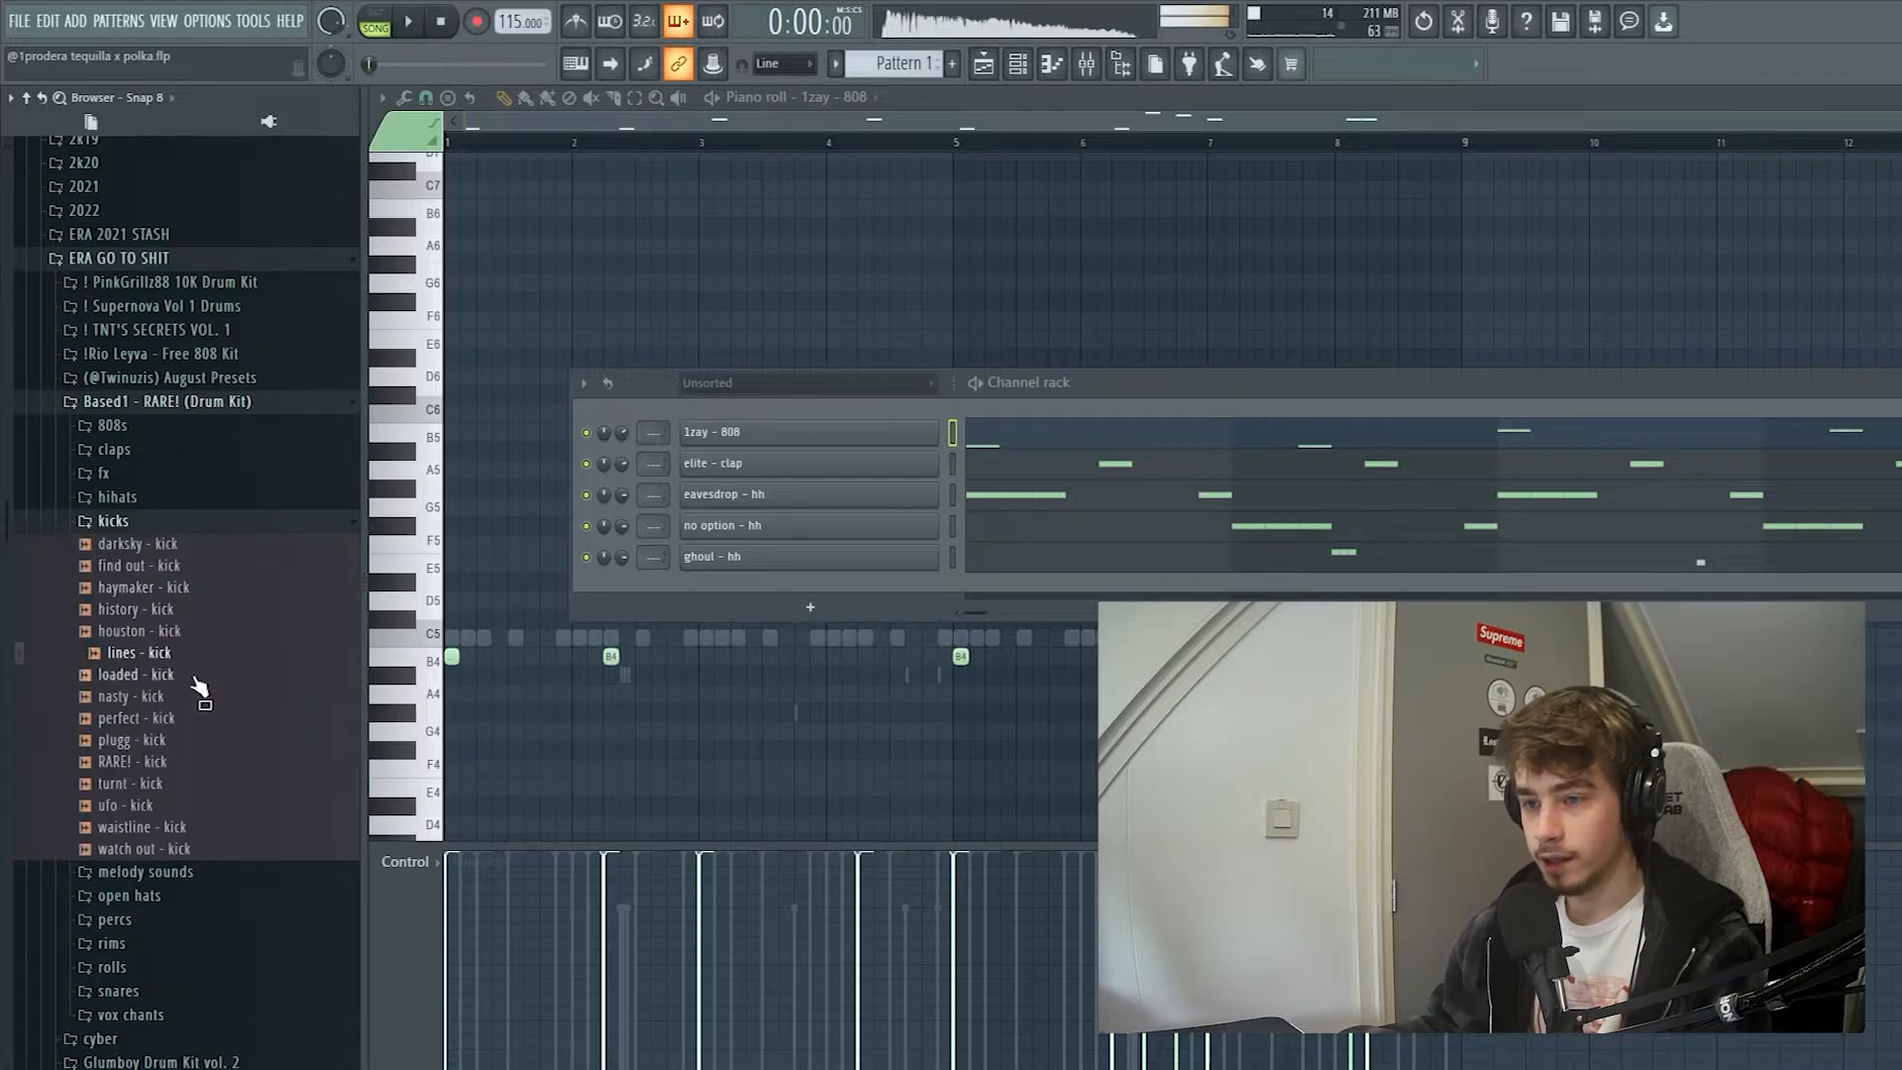
- Add the houston - kick sample below the 808 and copy the 808's notes into it
drag(198, 687, 956, 436)
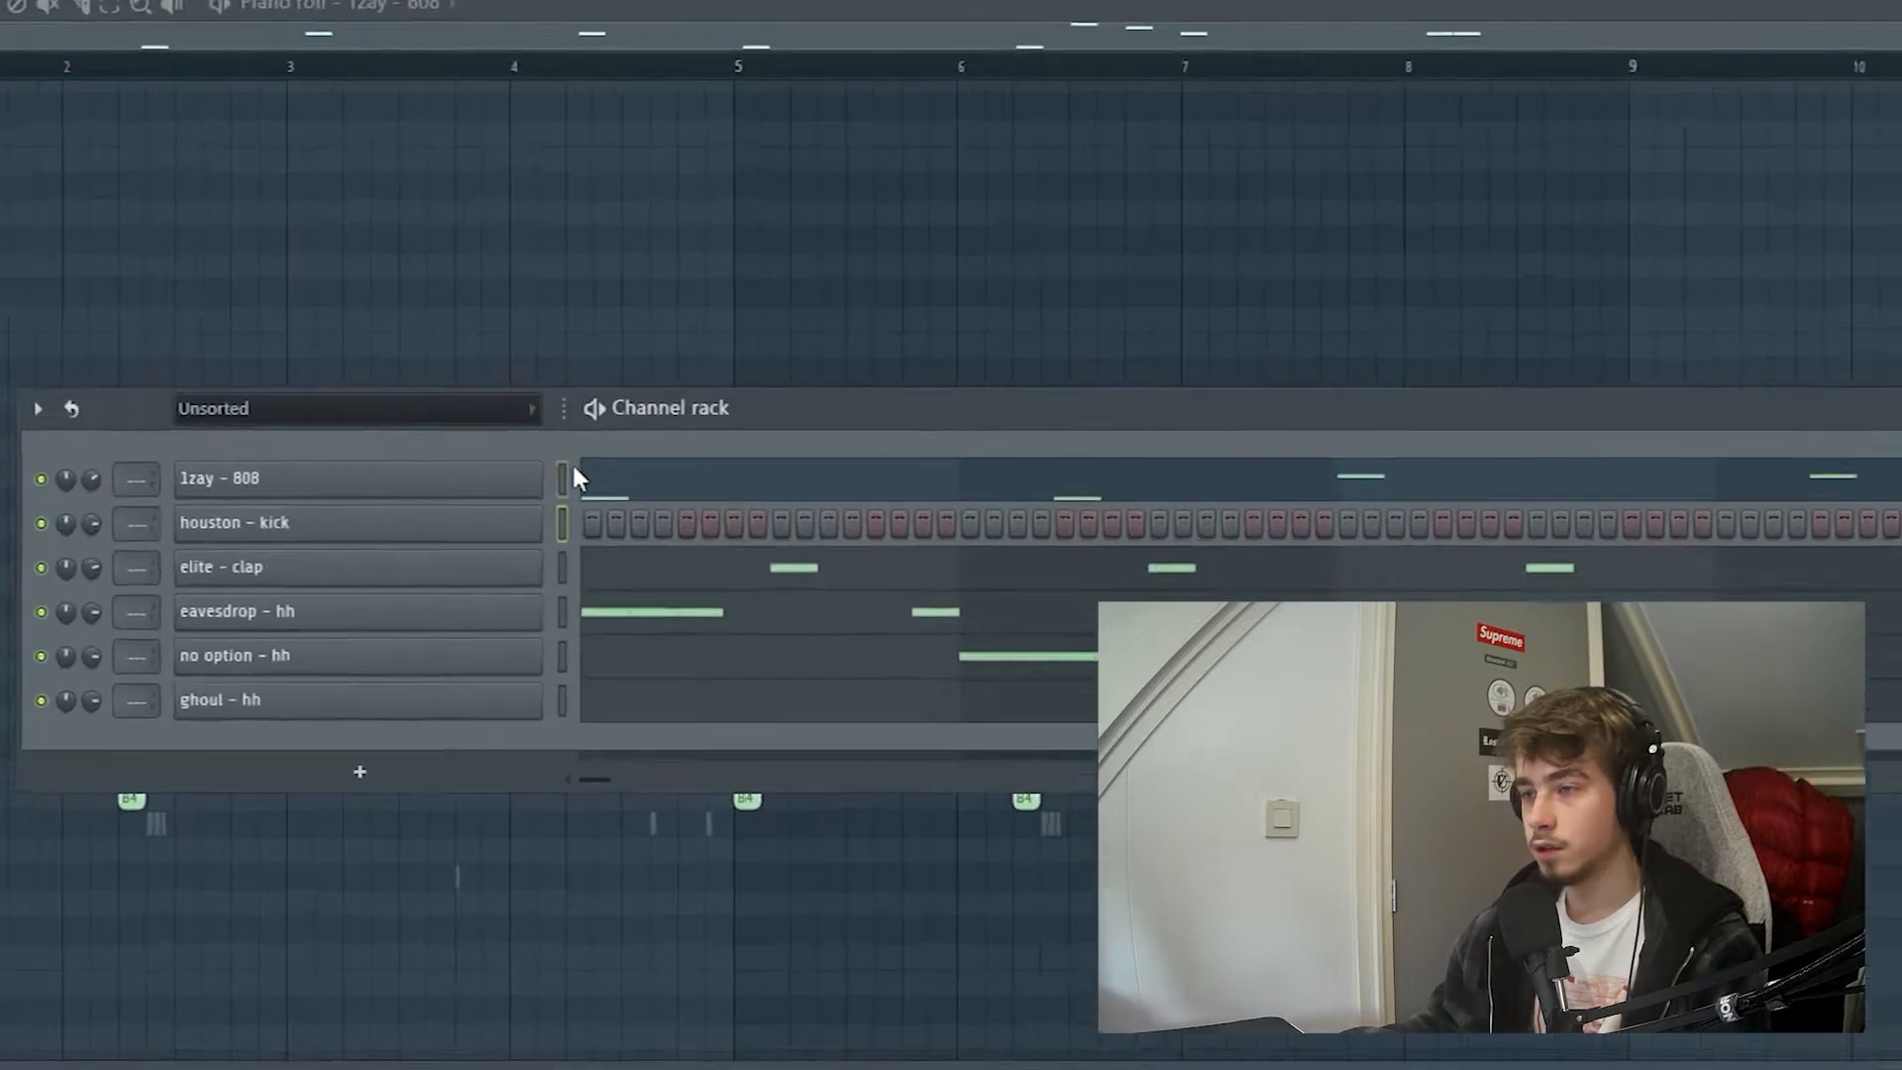
click(952, 462)
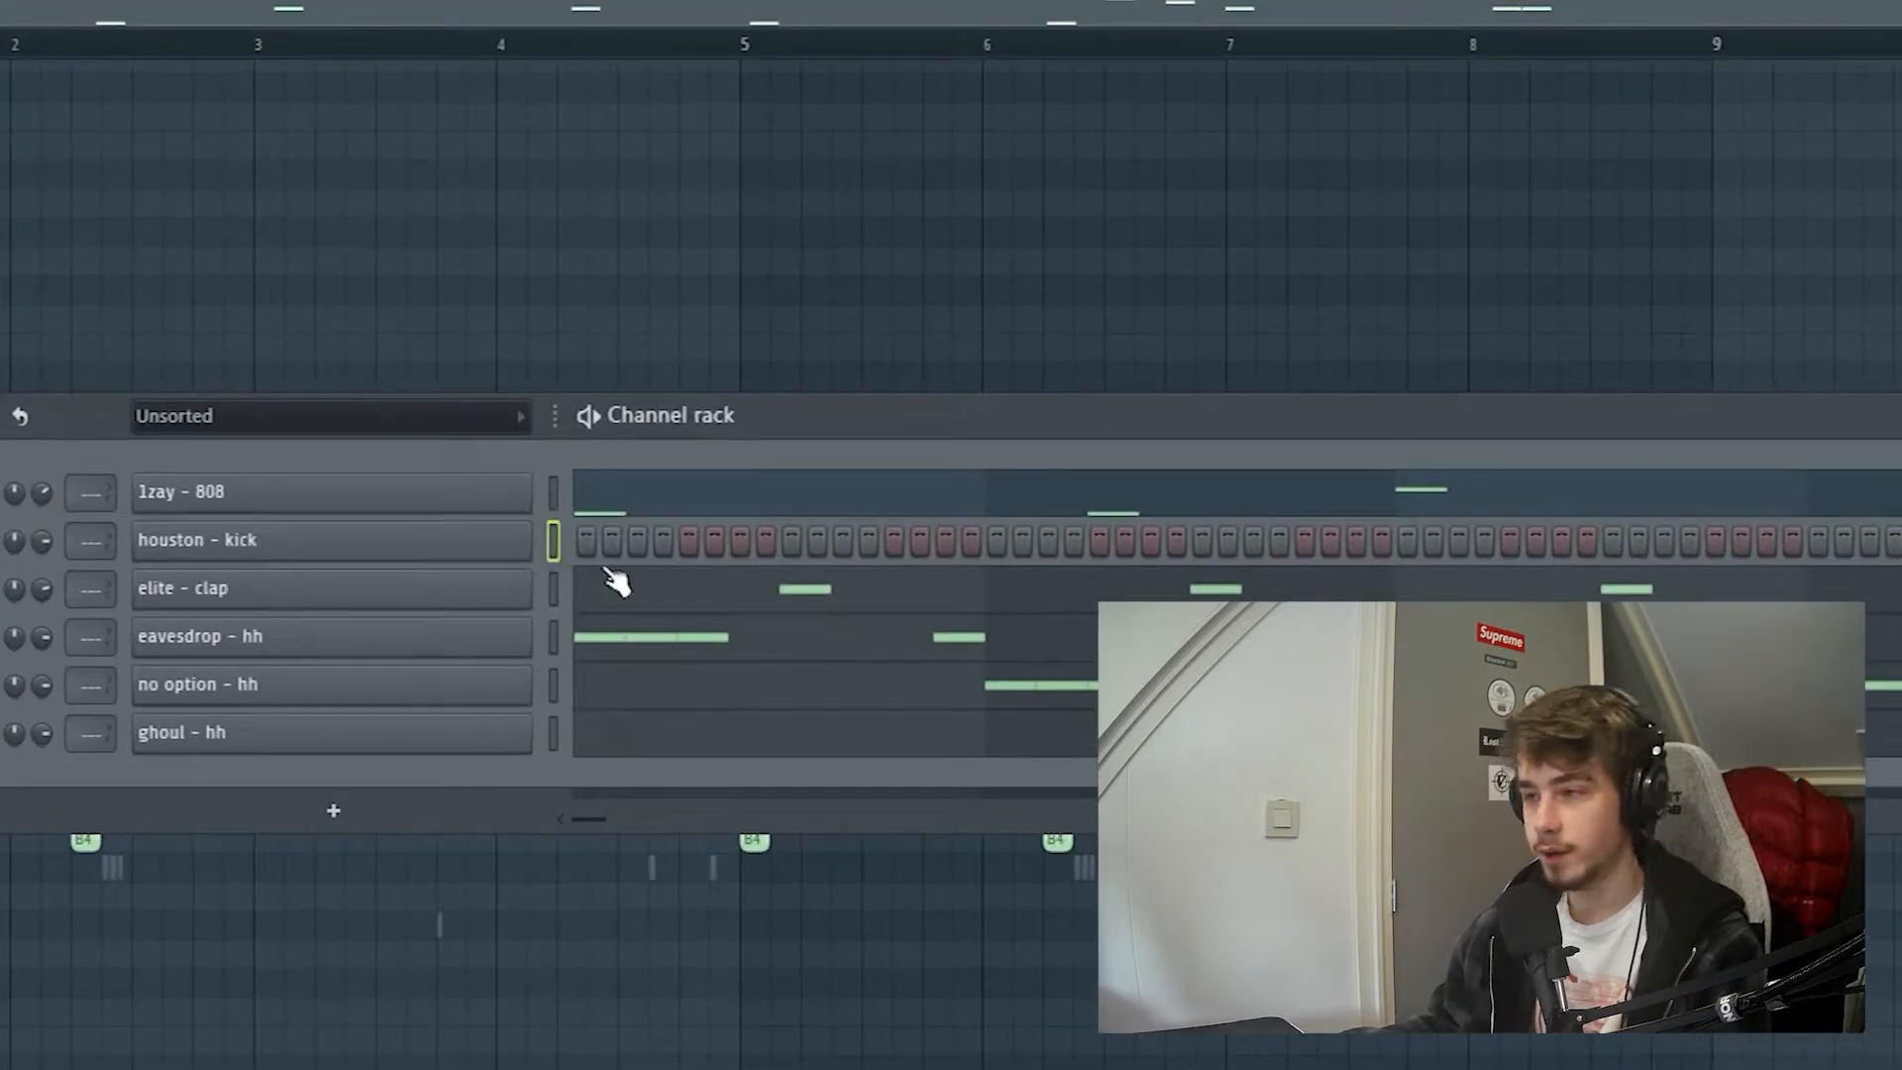
key(ctrl+v)
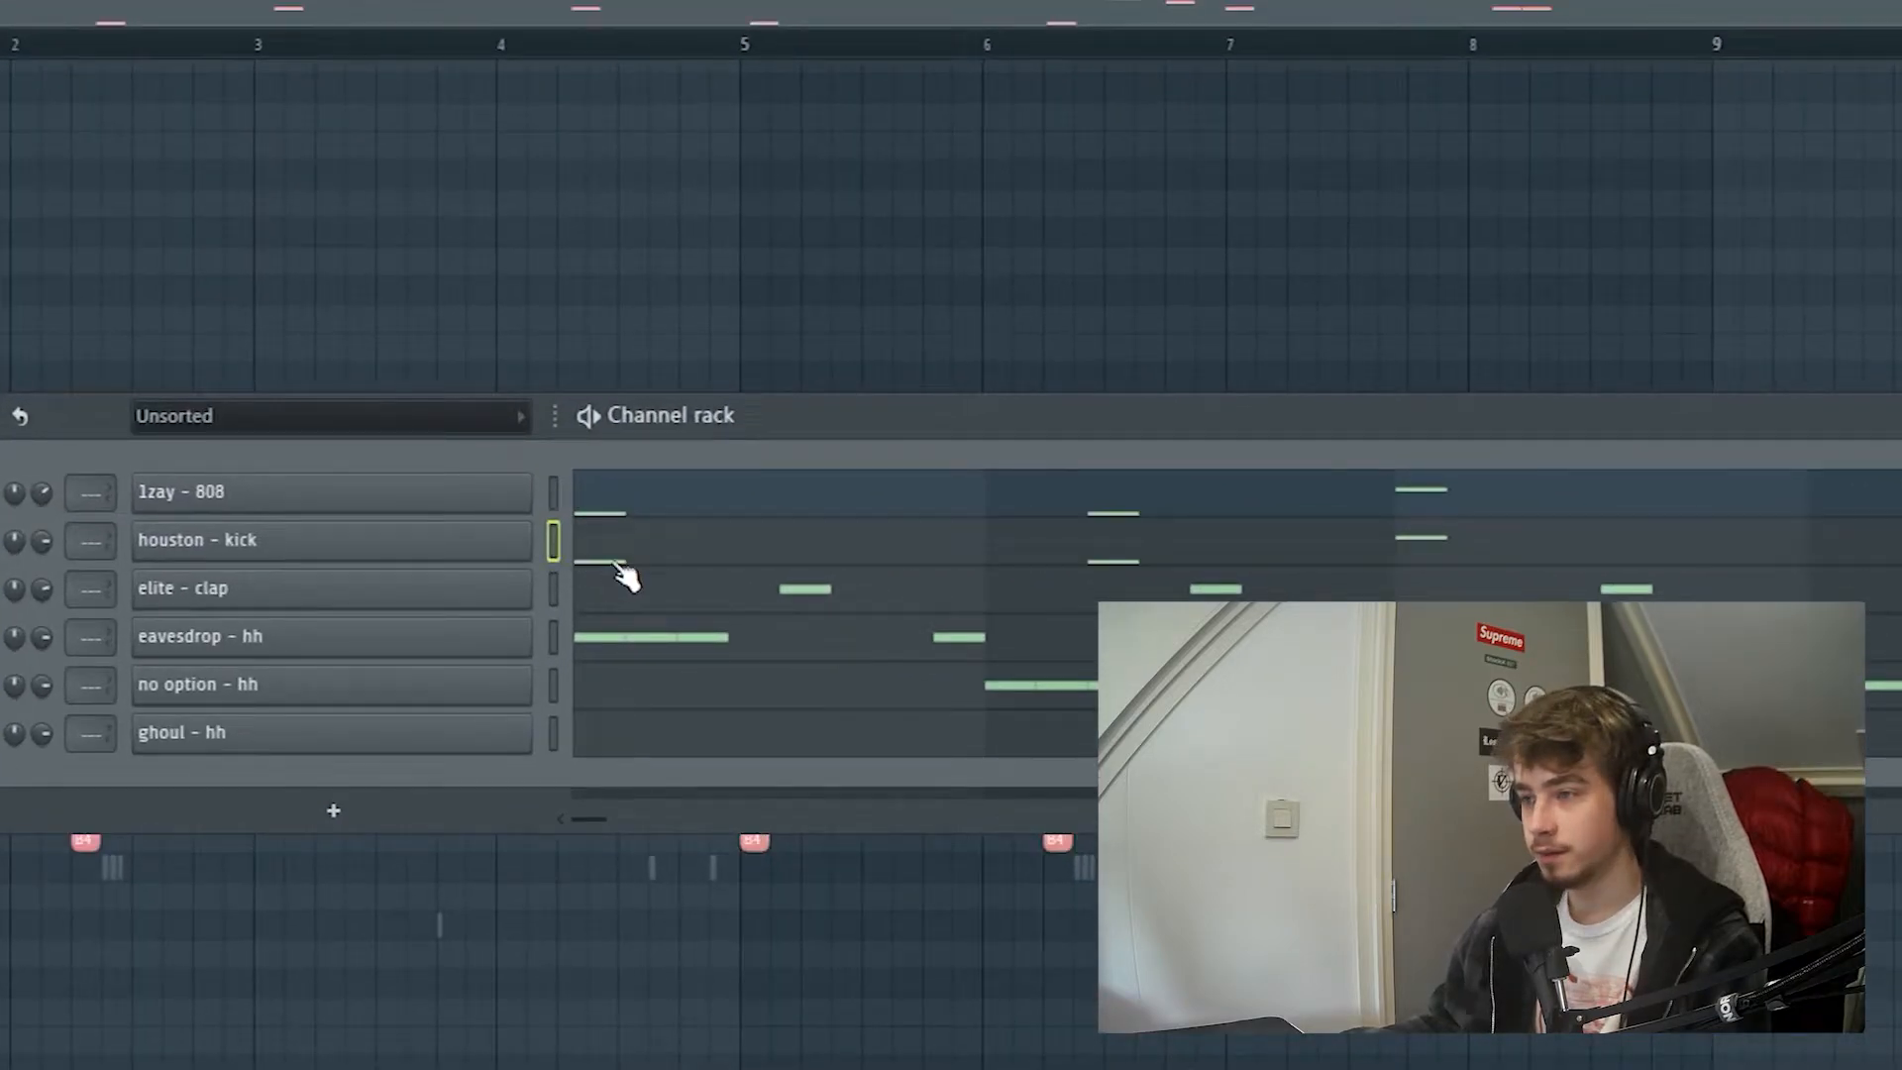
- Limit all kick notes to C5 and remove the bar 6 fill hits and the extra hit in bar 8
click(639, 550)
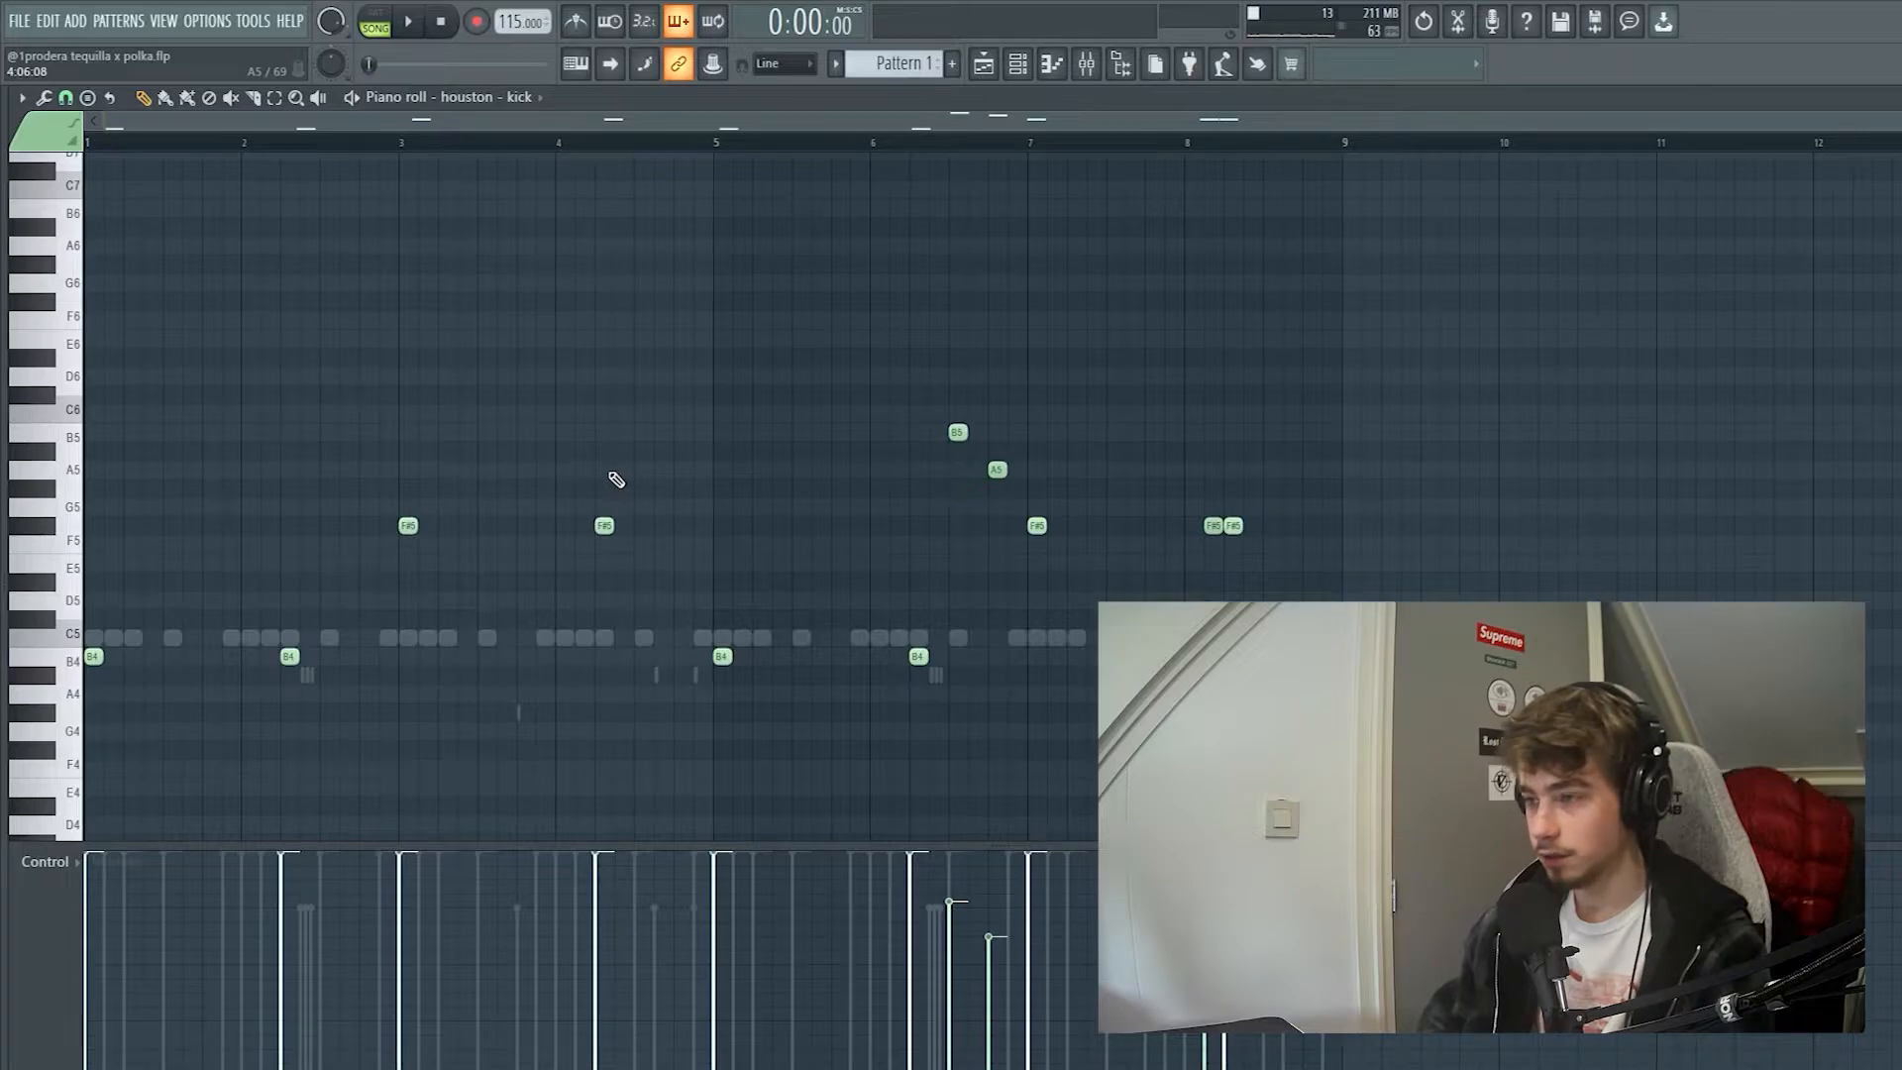
key(alt+k)
click(1027, 792)
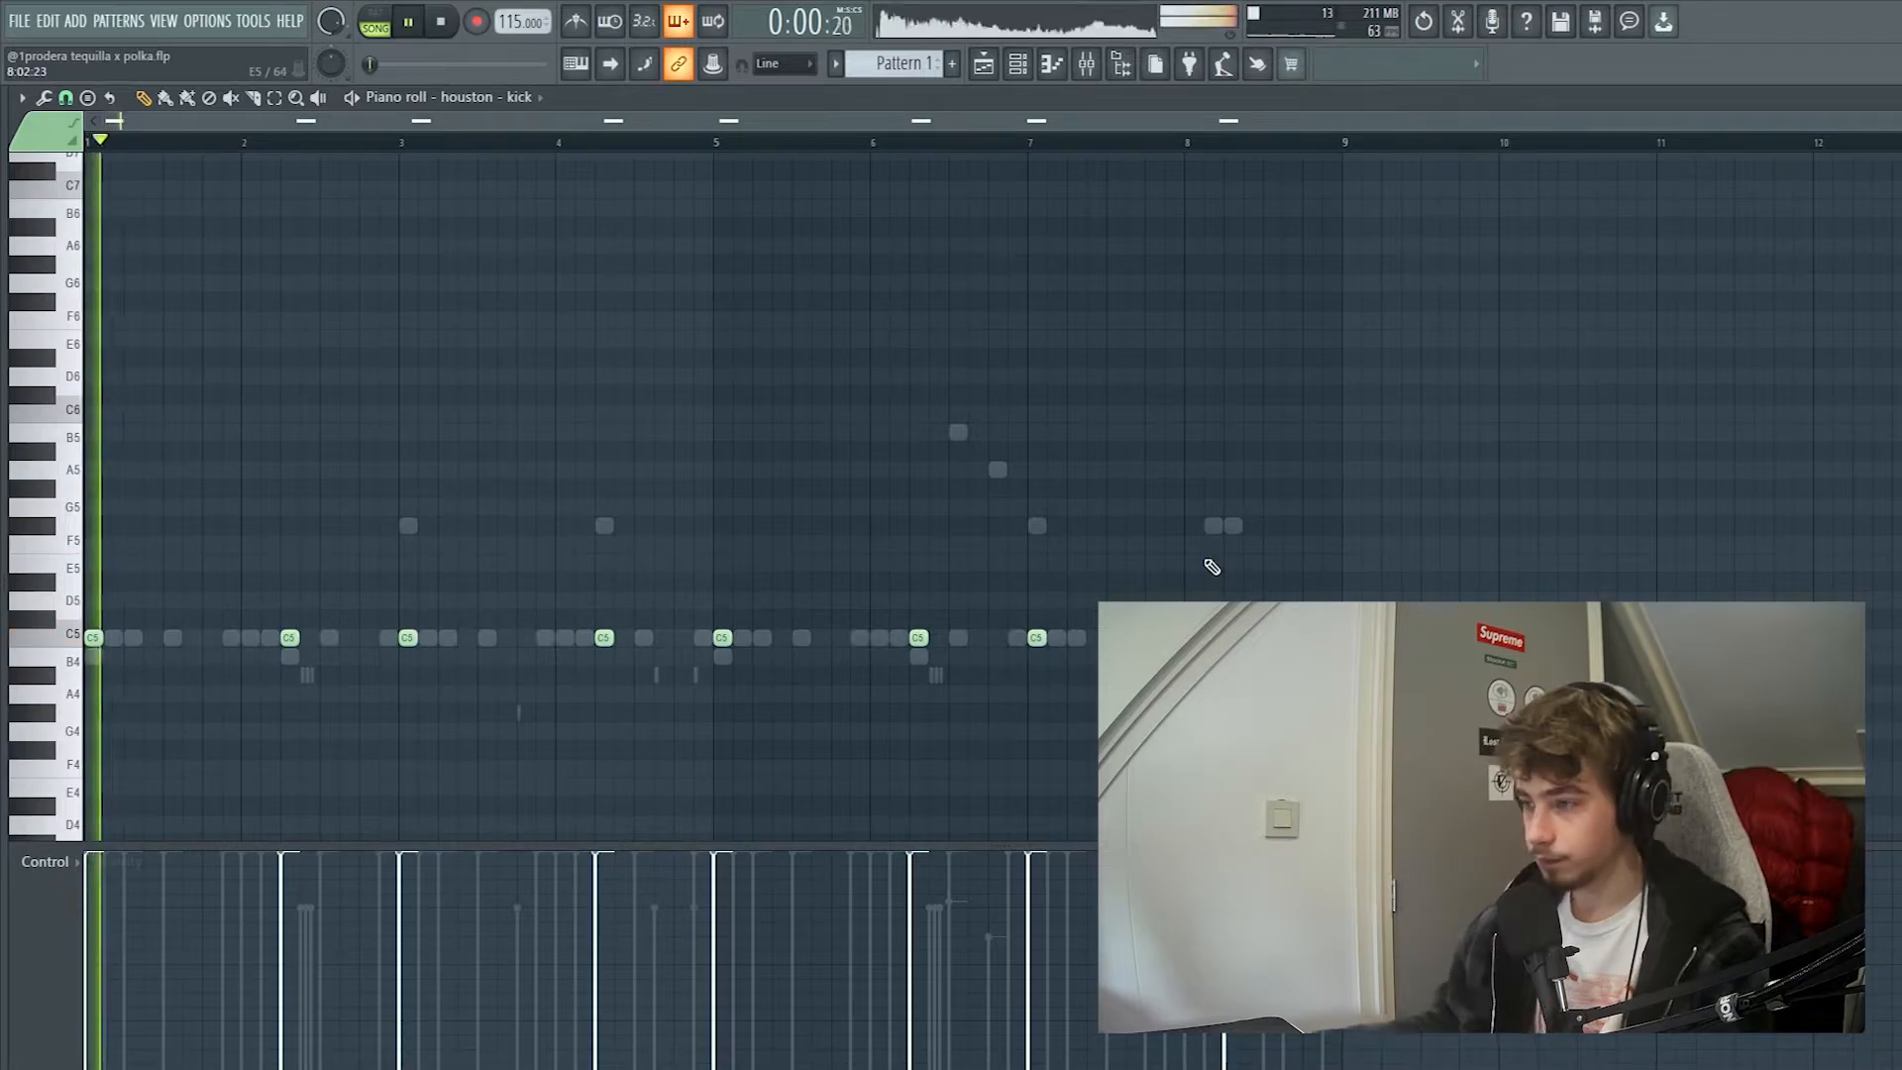
- Set the 331st_beat_sample clip's time-stretching mode to Stretch and raise the project tempo to 122 BPM
key(F6)
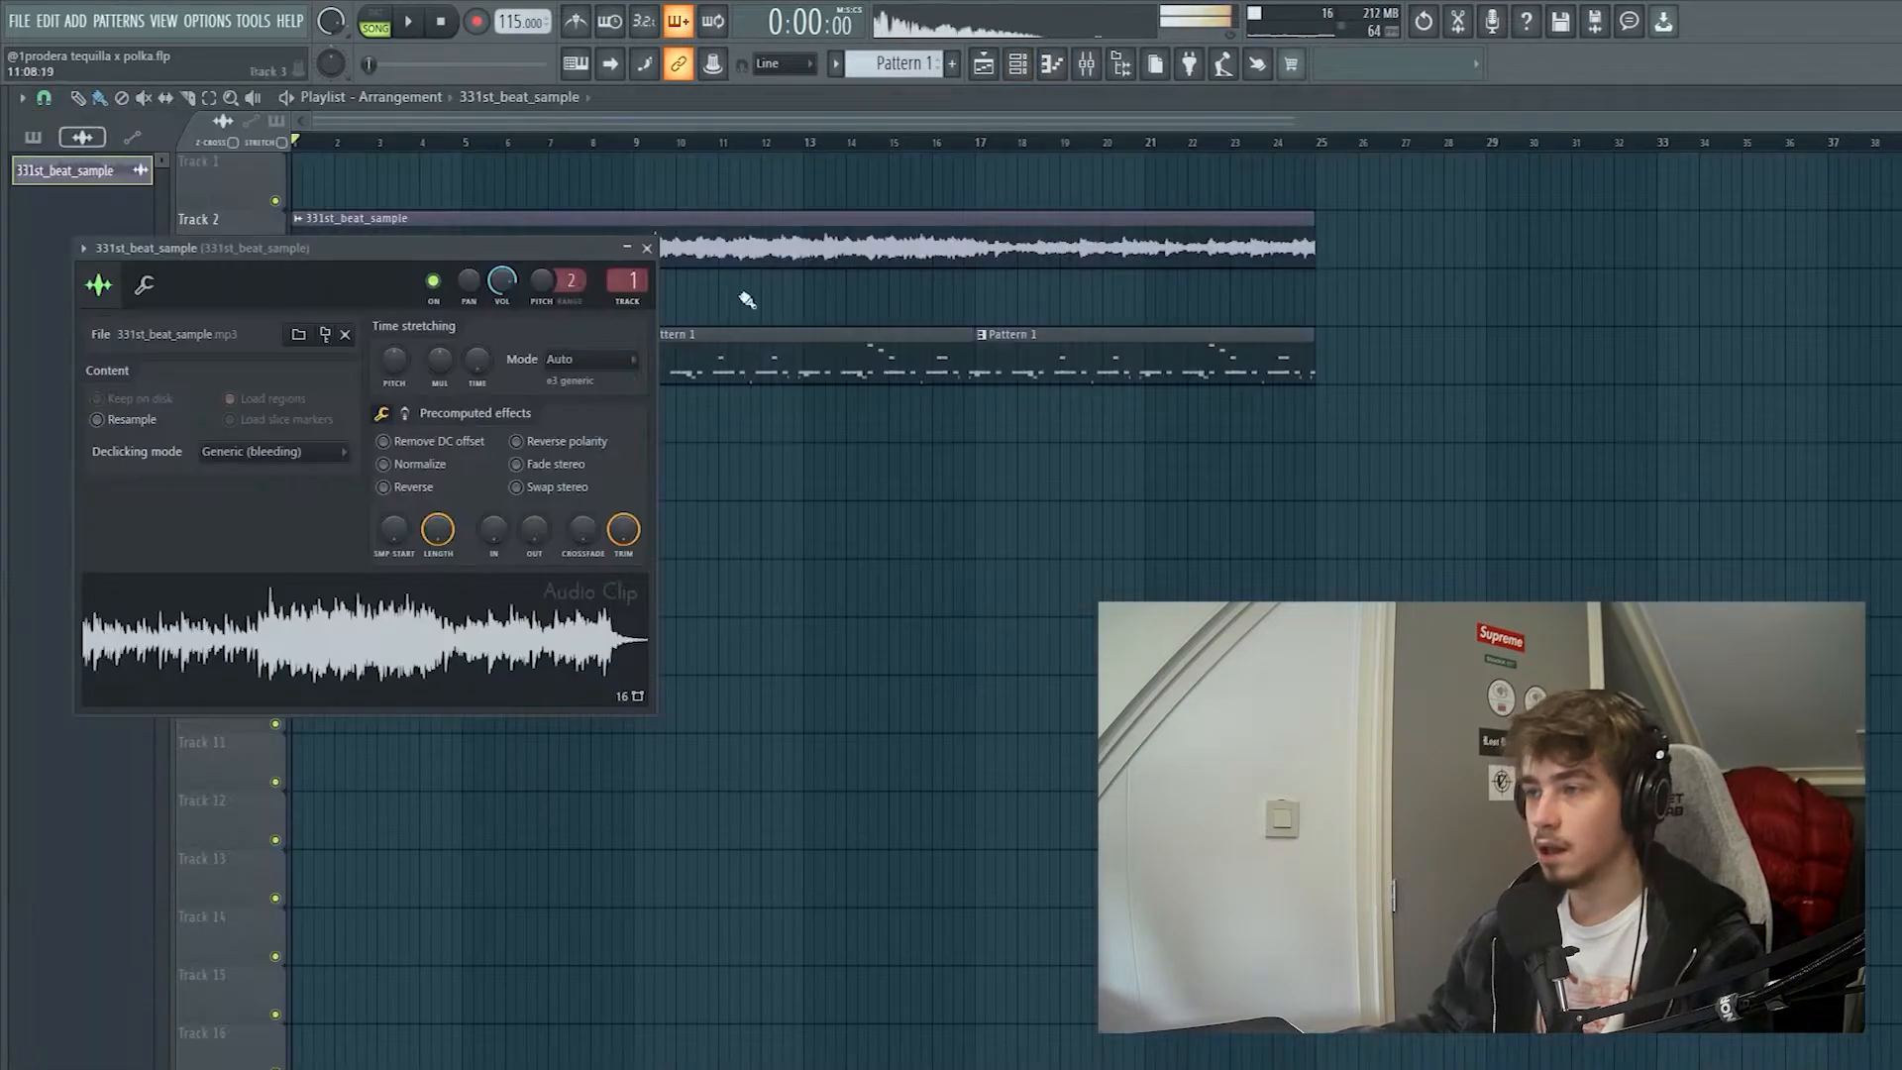
click(591, 359)
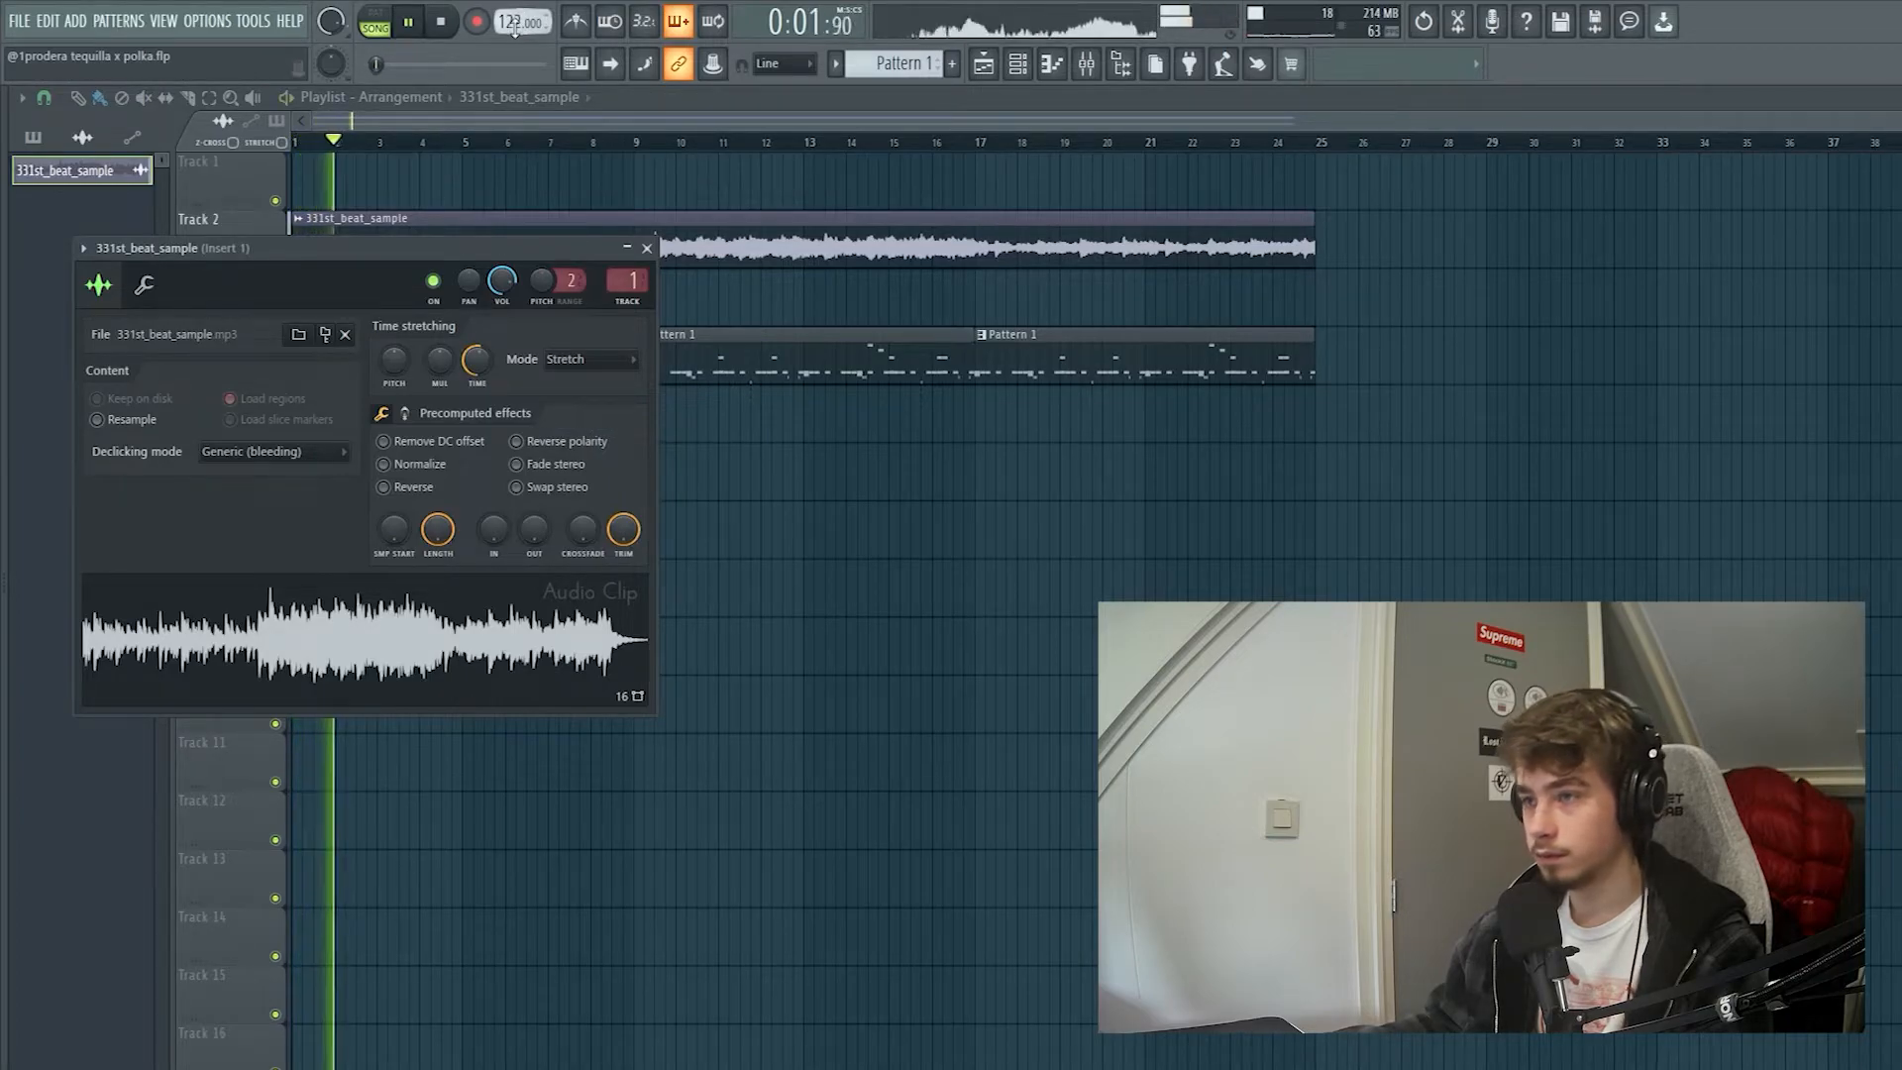
- Replace the clap channel's sample with arrow - clap
click(1018, 65)
scroll(476, 391, down, 1)
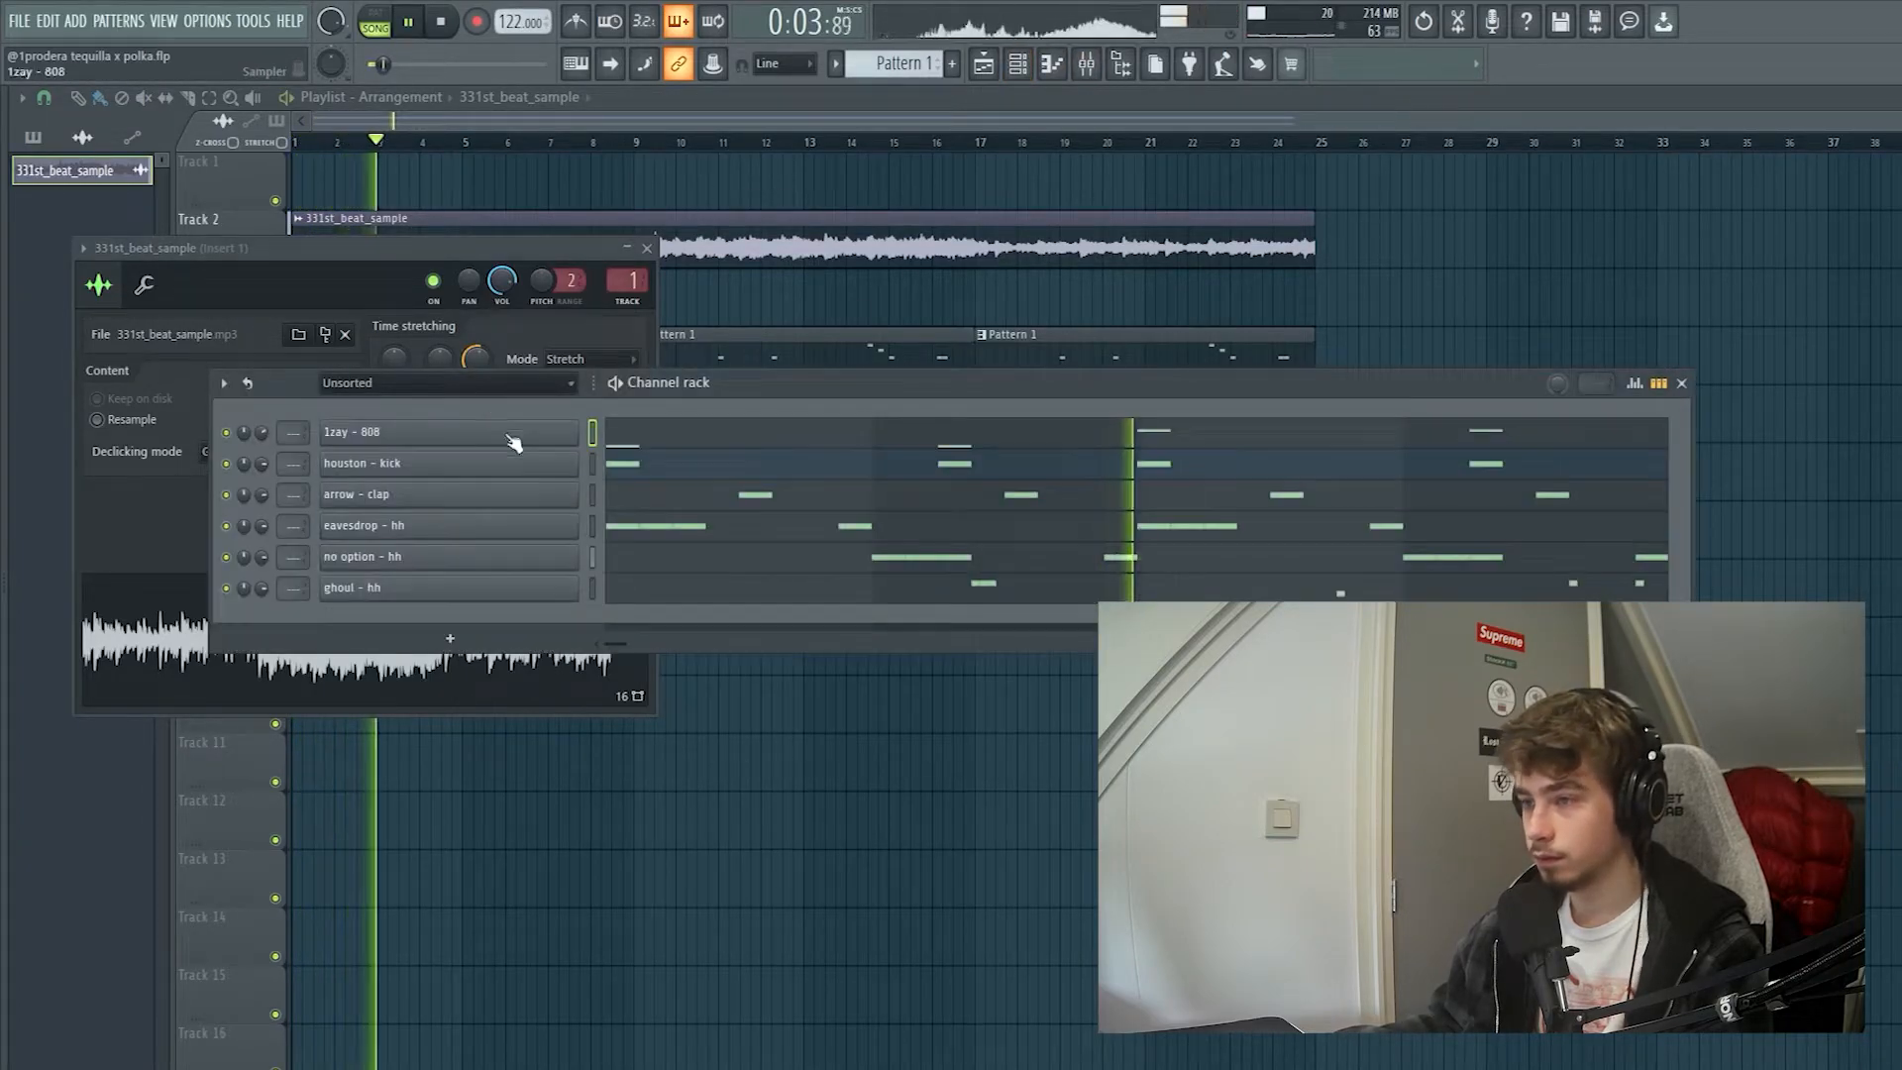
click(552, 495)
- Add the caves - oh sample as a channel and place C5 open-hat hits at the start of bars 1 and 5
scroll(607, 630, up, 3)
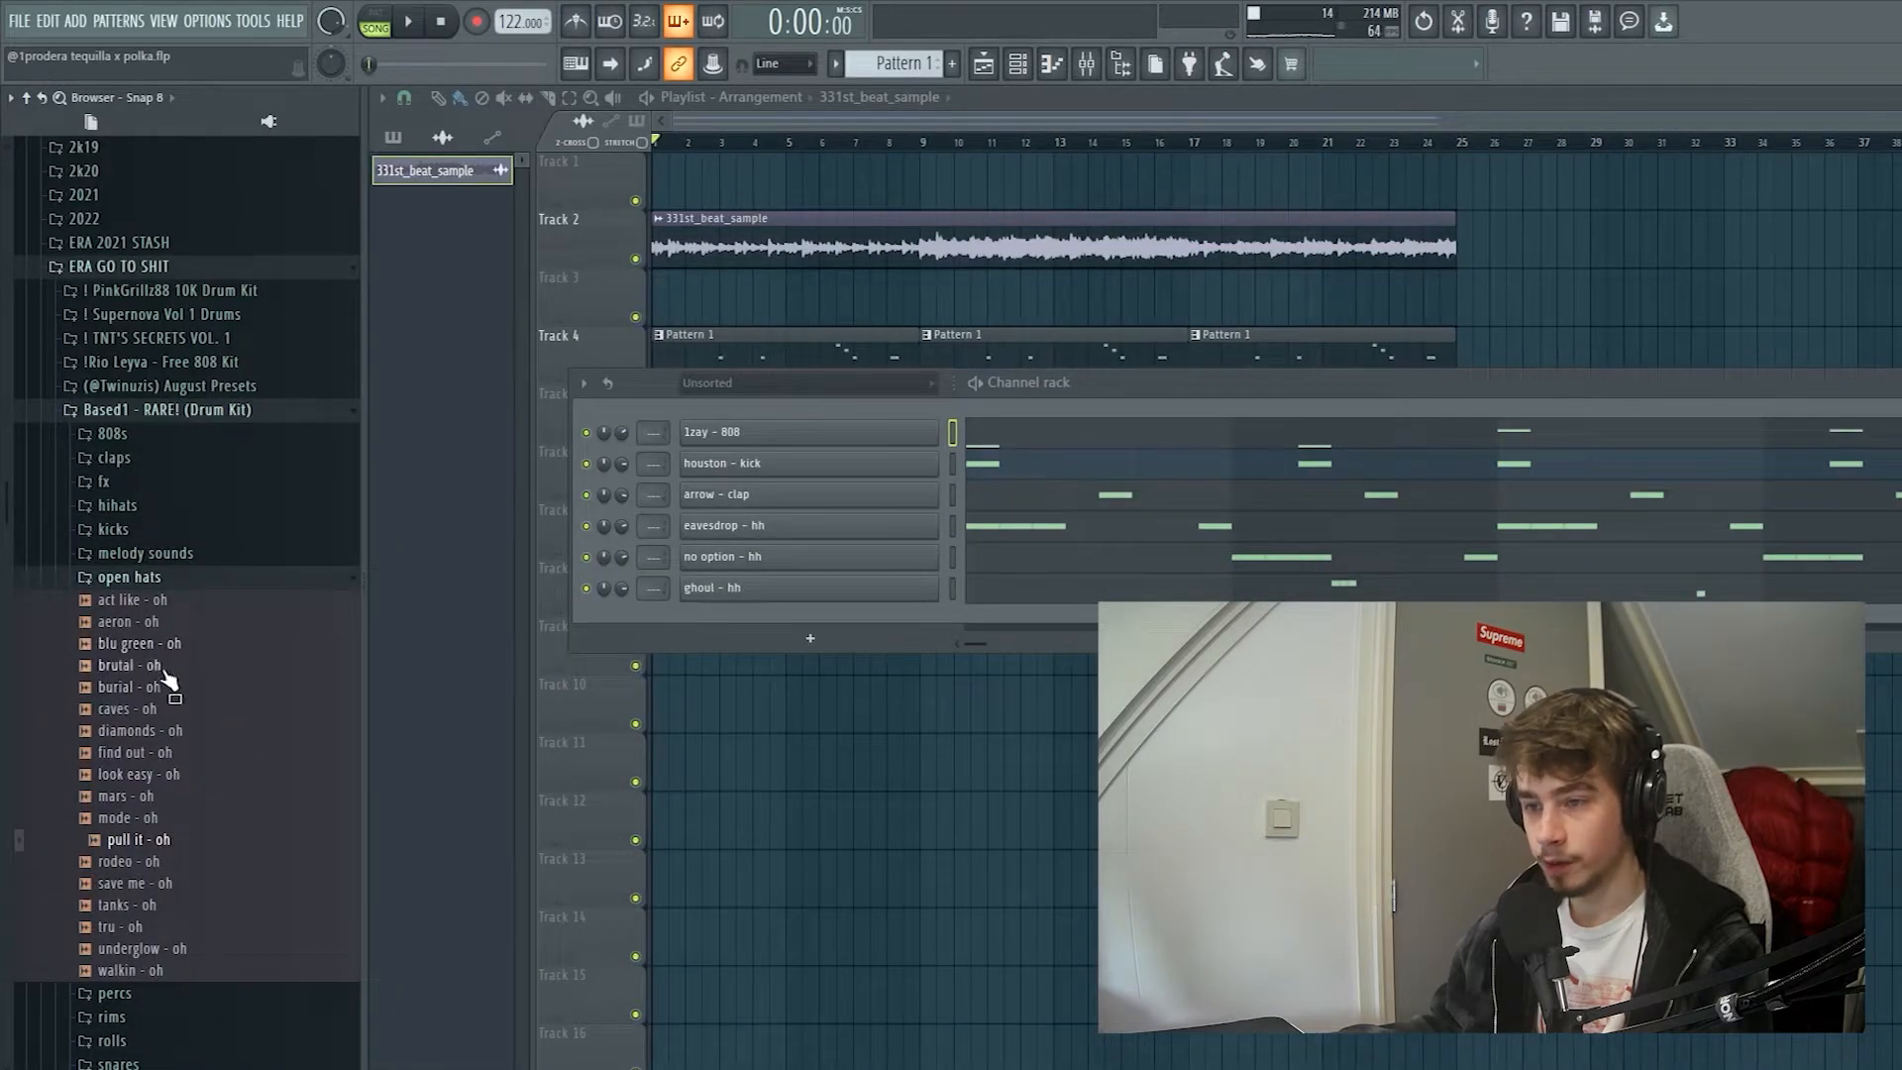
drag(144, 718, 271, 614)
right_click(531, 616)
click(624, 622)
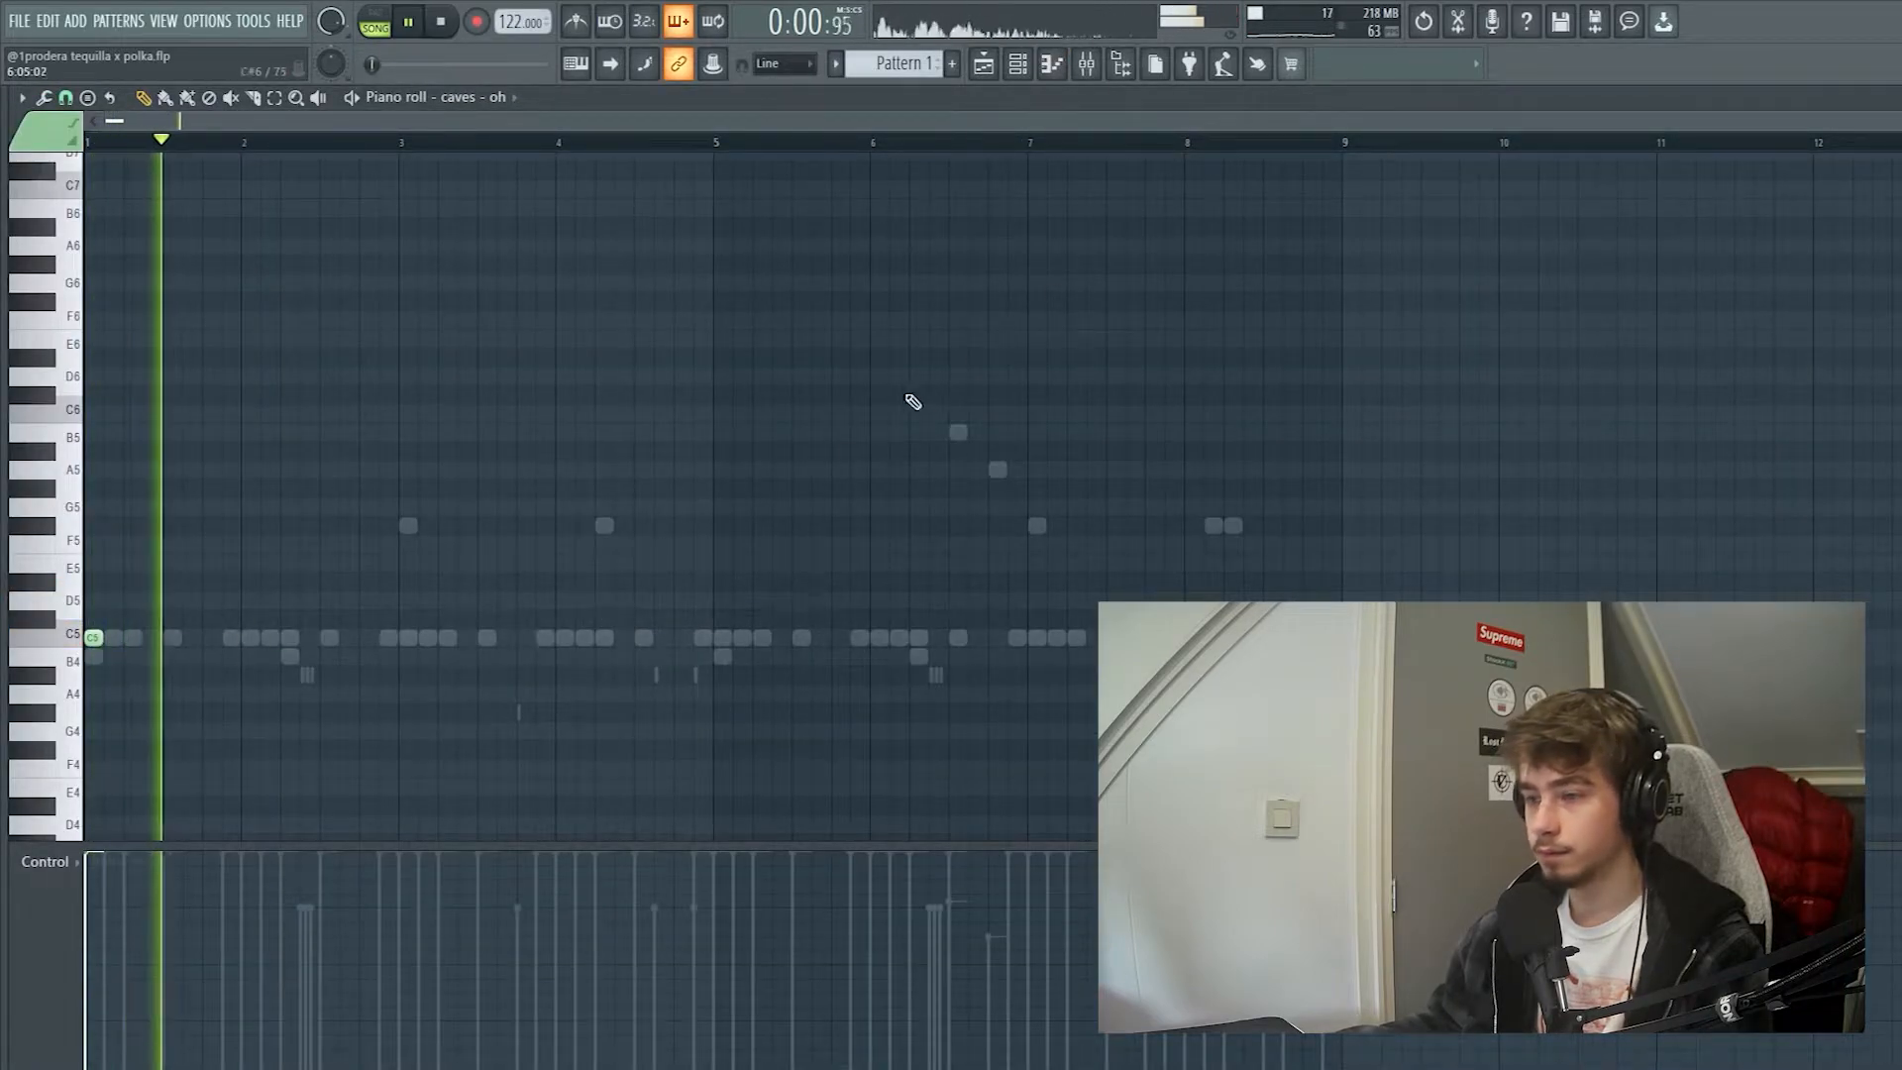
click(722, 637)
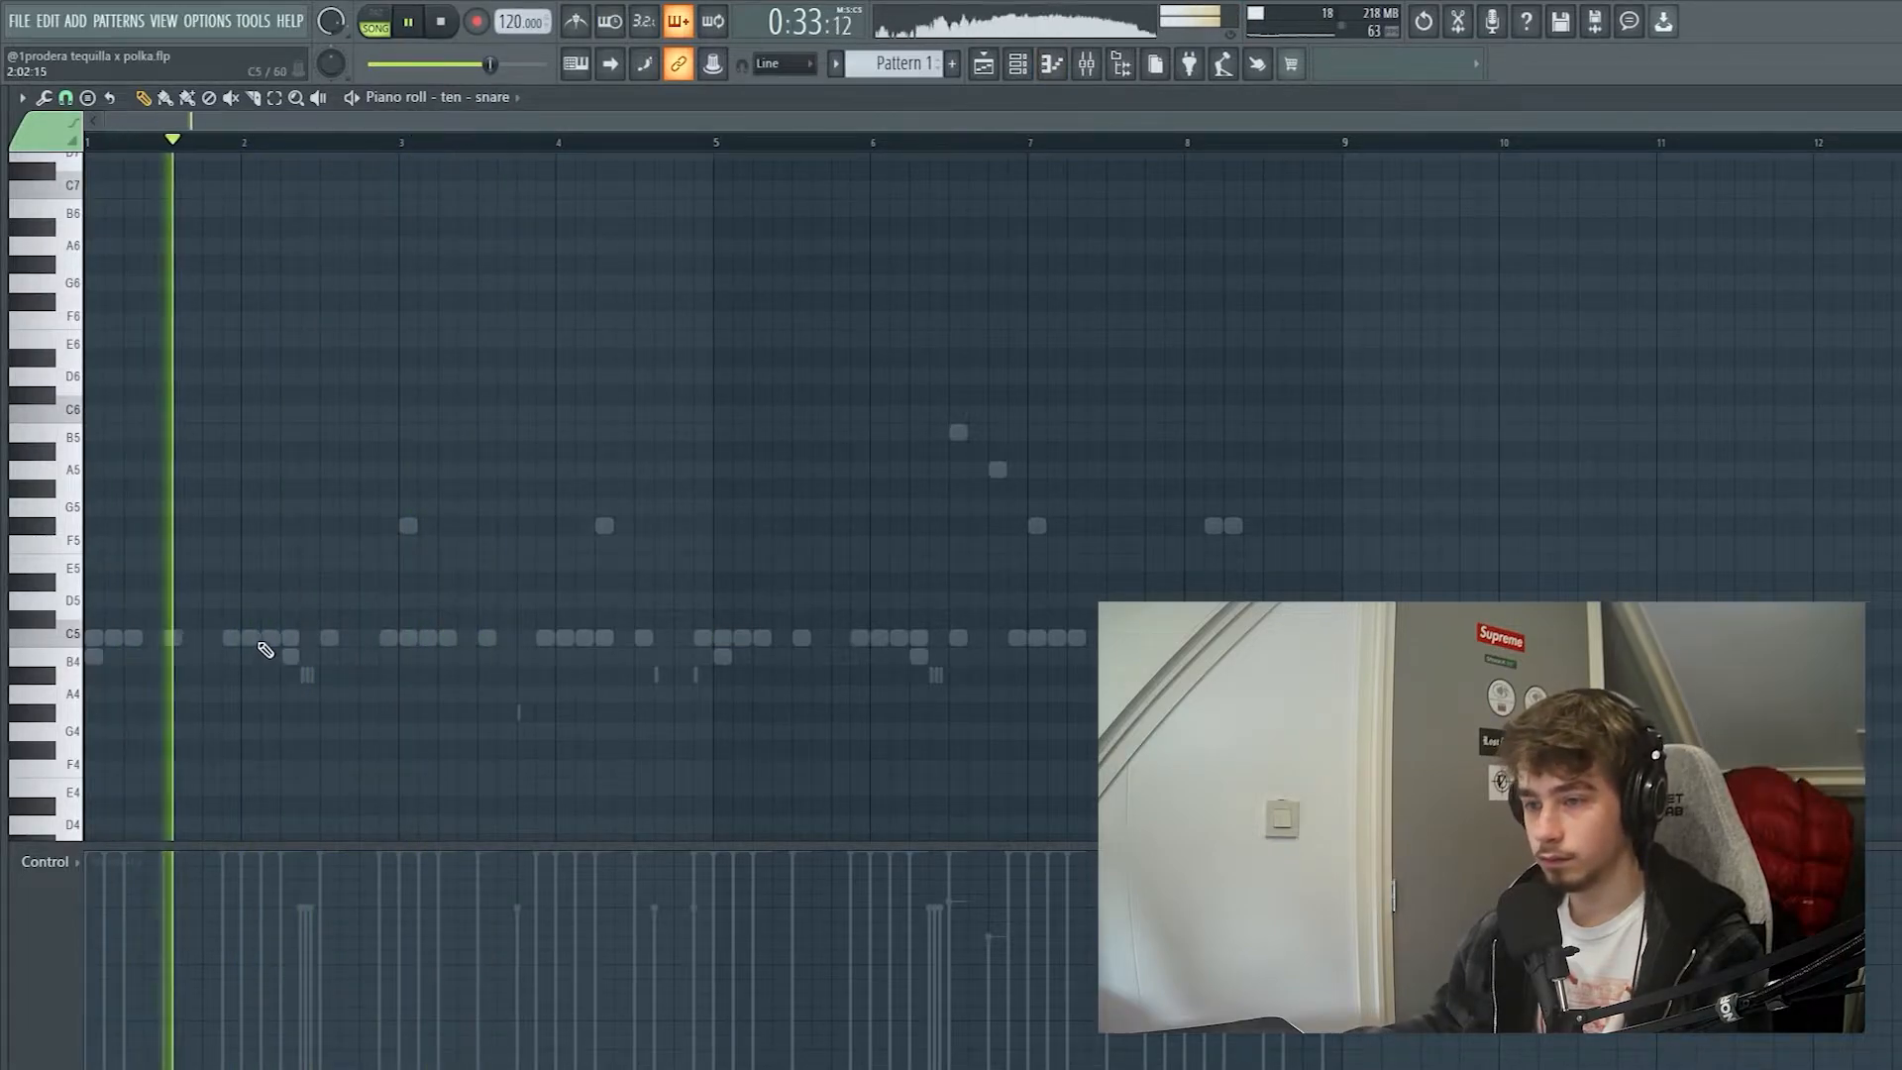
- Place C5 ten - snare hits early in bars 2, 4, 6 and 8, and add a kramer - rim channel with a C5 hit at bar 5's end
click(269, 637)
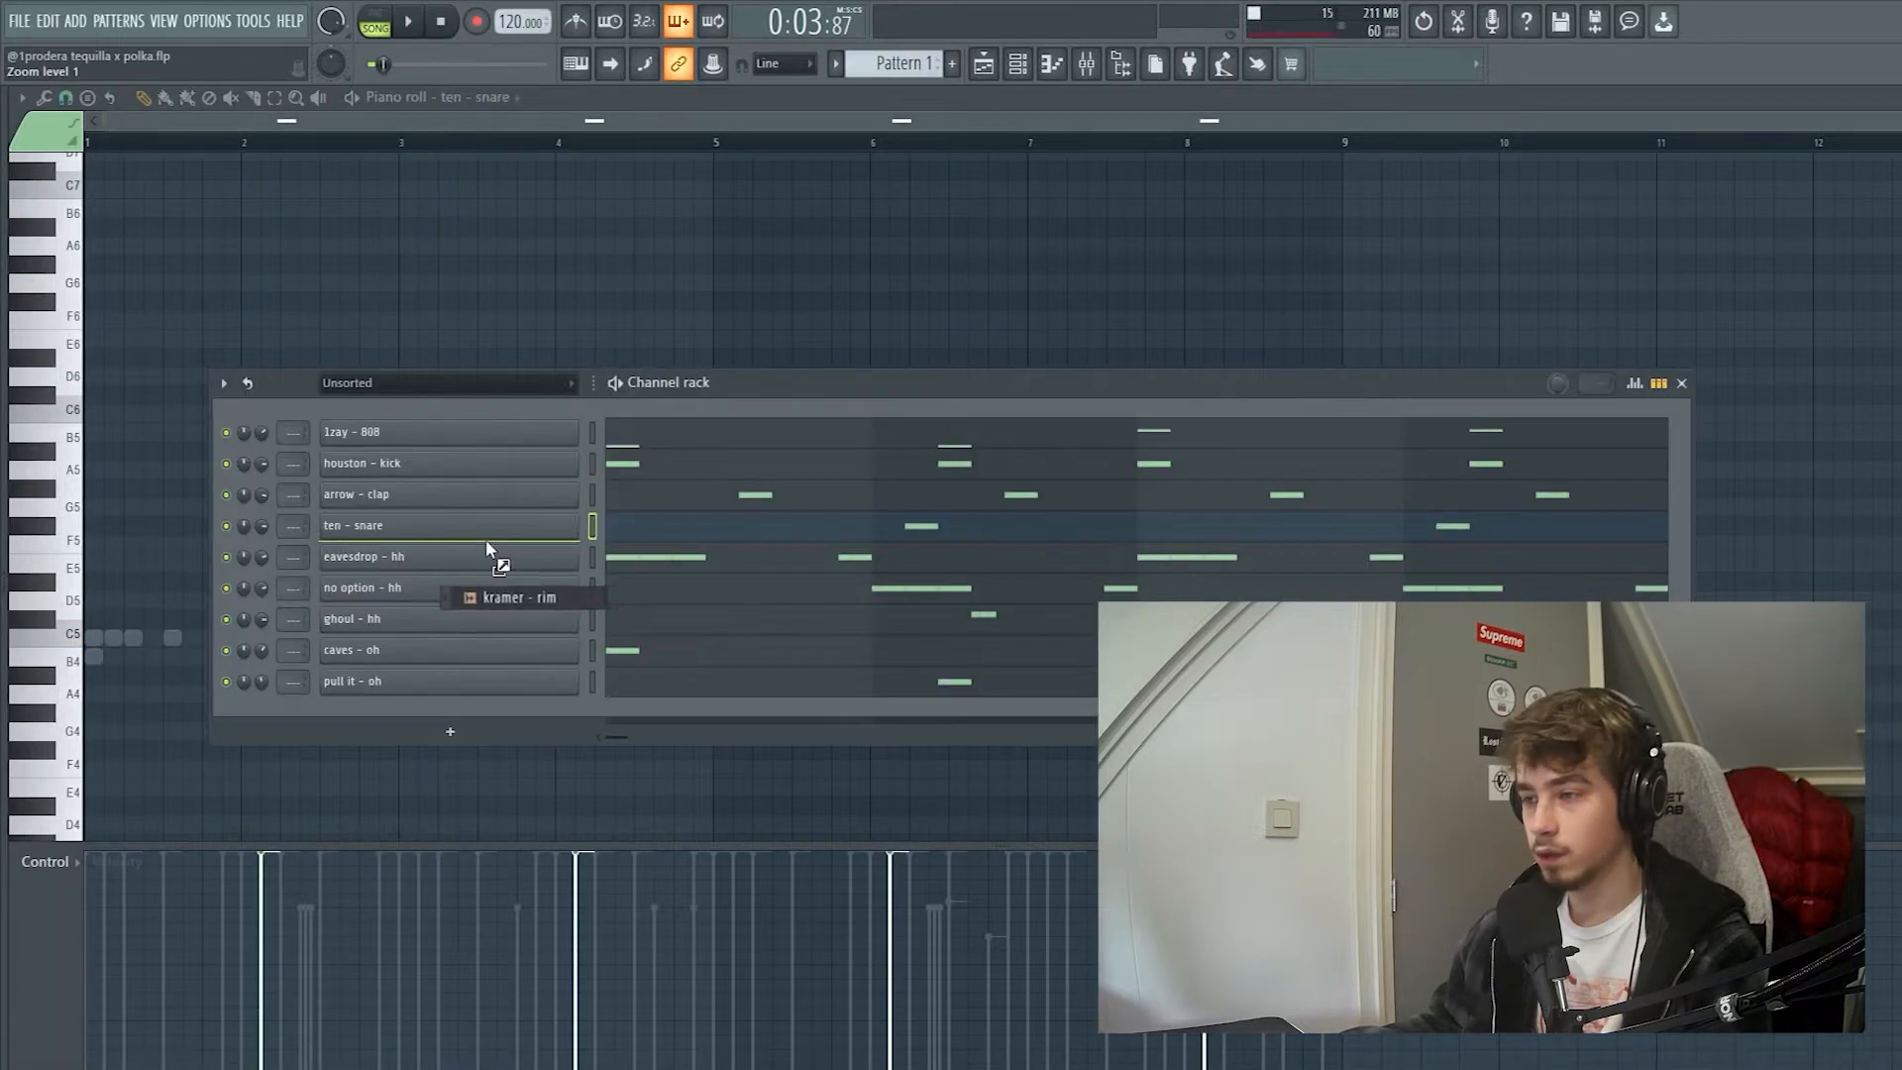
right_click(582, 545)
click(614, 553)
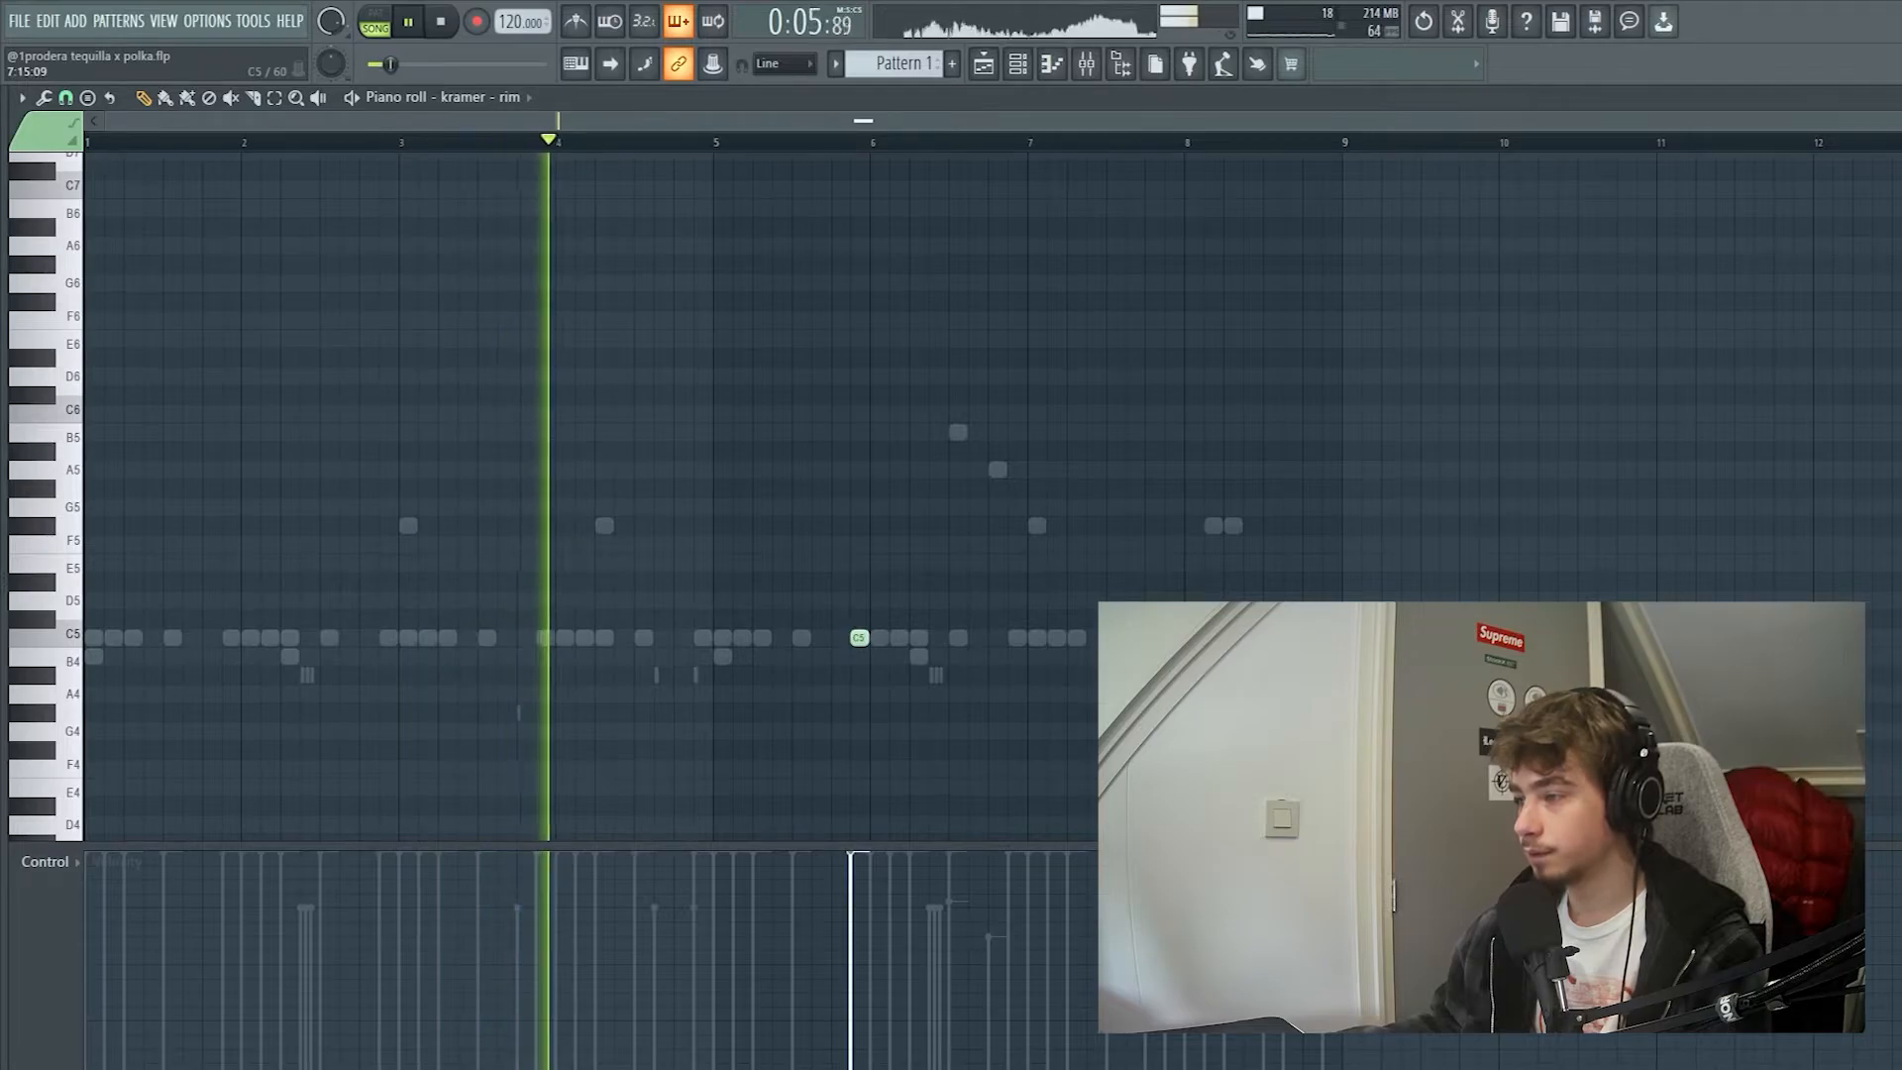
- Add the [Perc] jingle sample as a channel below kramer - rim and duplicate its first four bars of notes
scroll(1093, 661, up, 3)
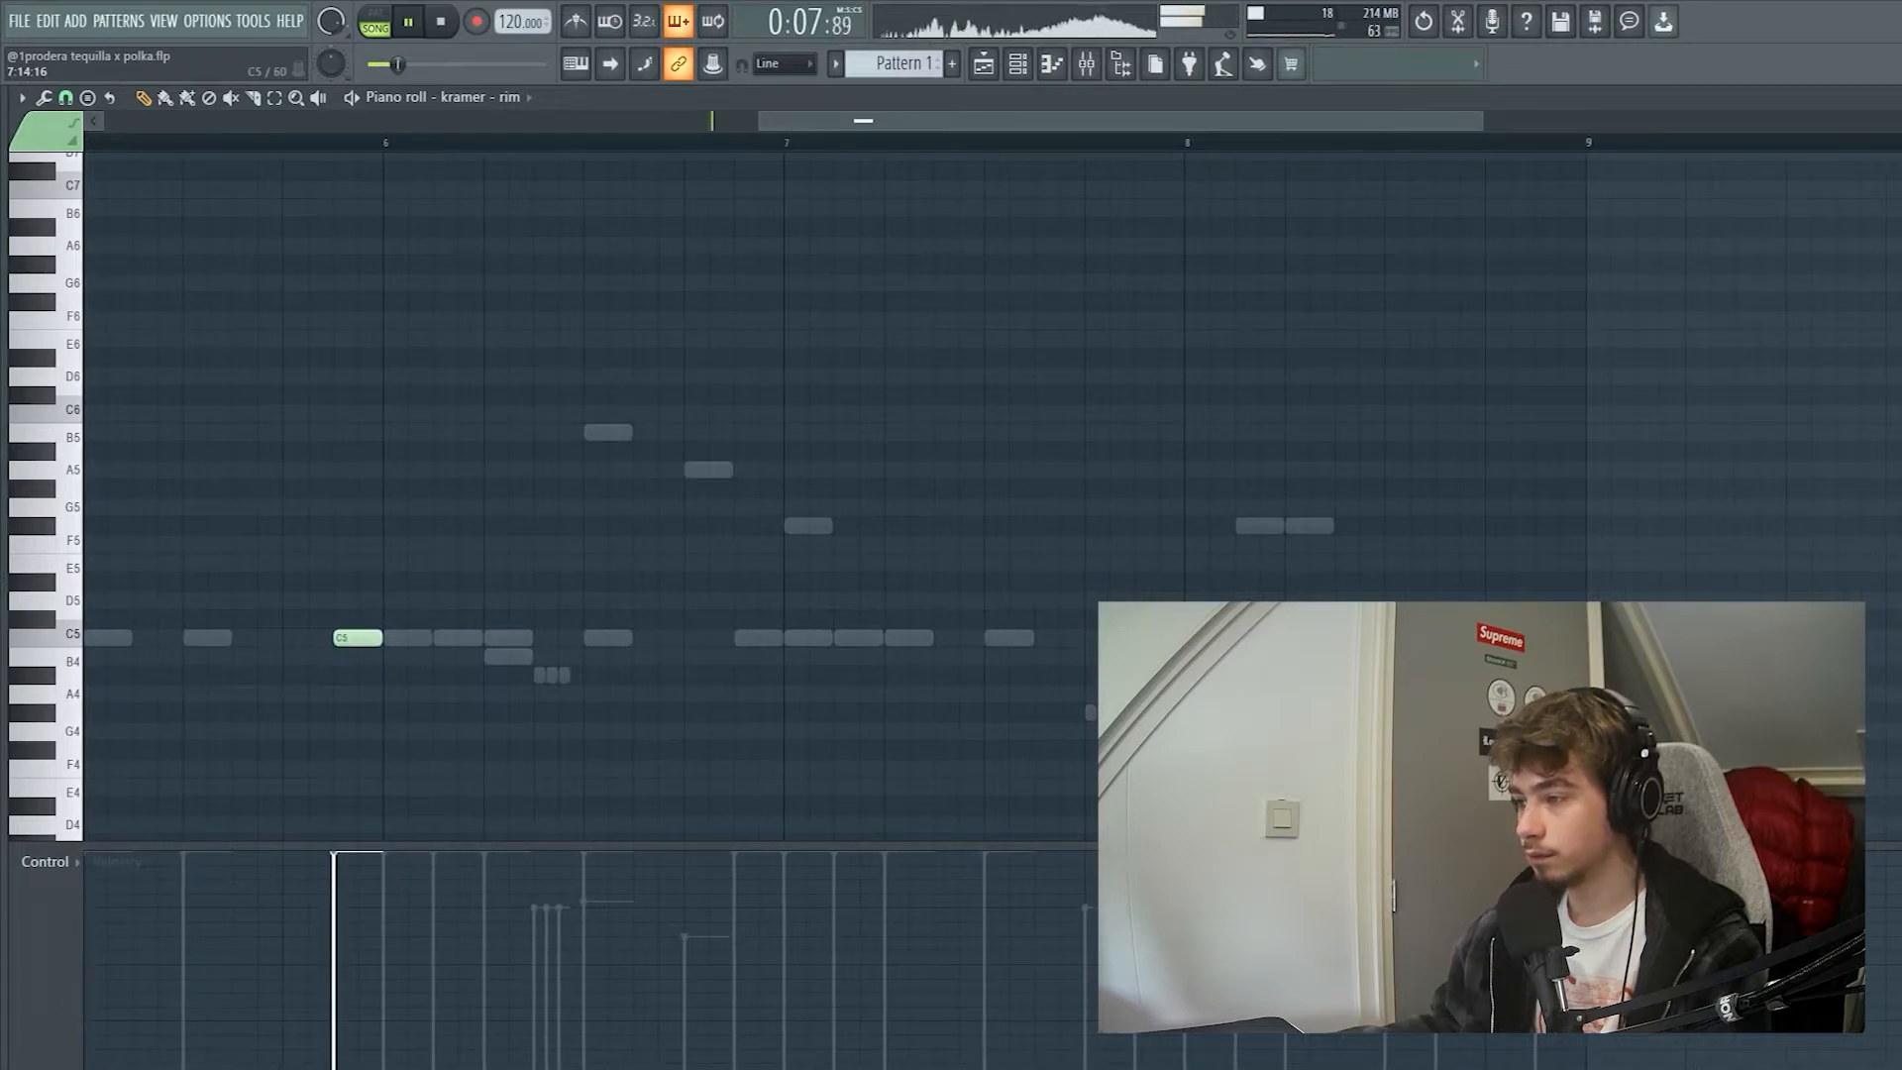
scroll(826, 637, down, 3)
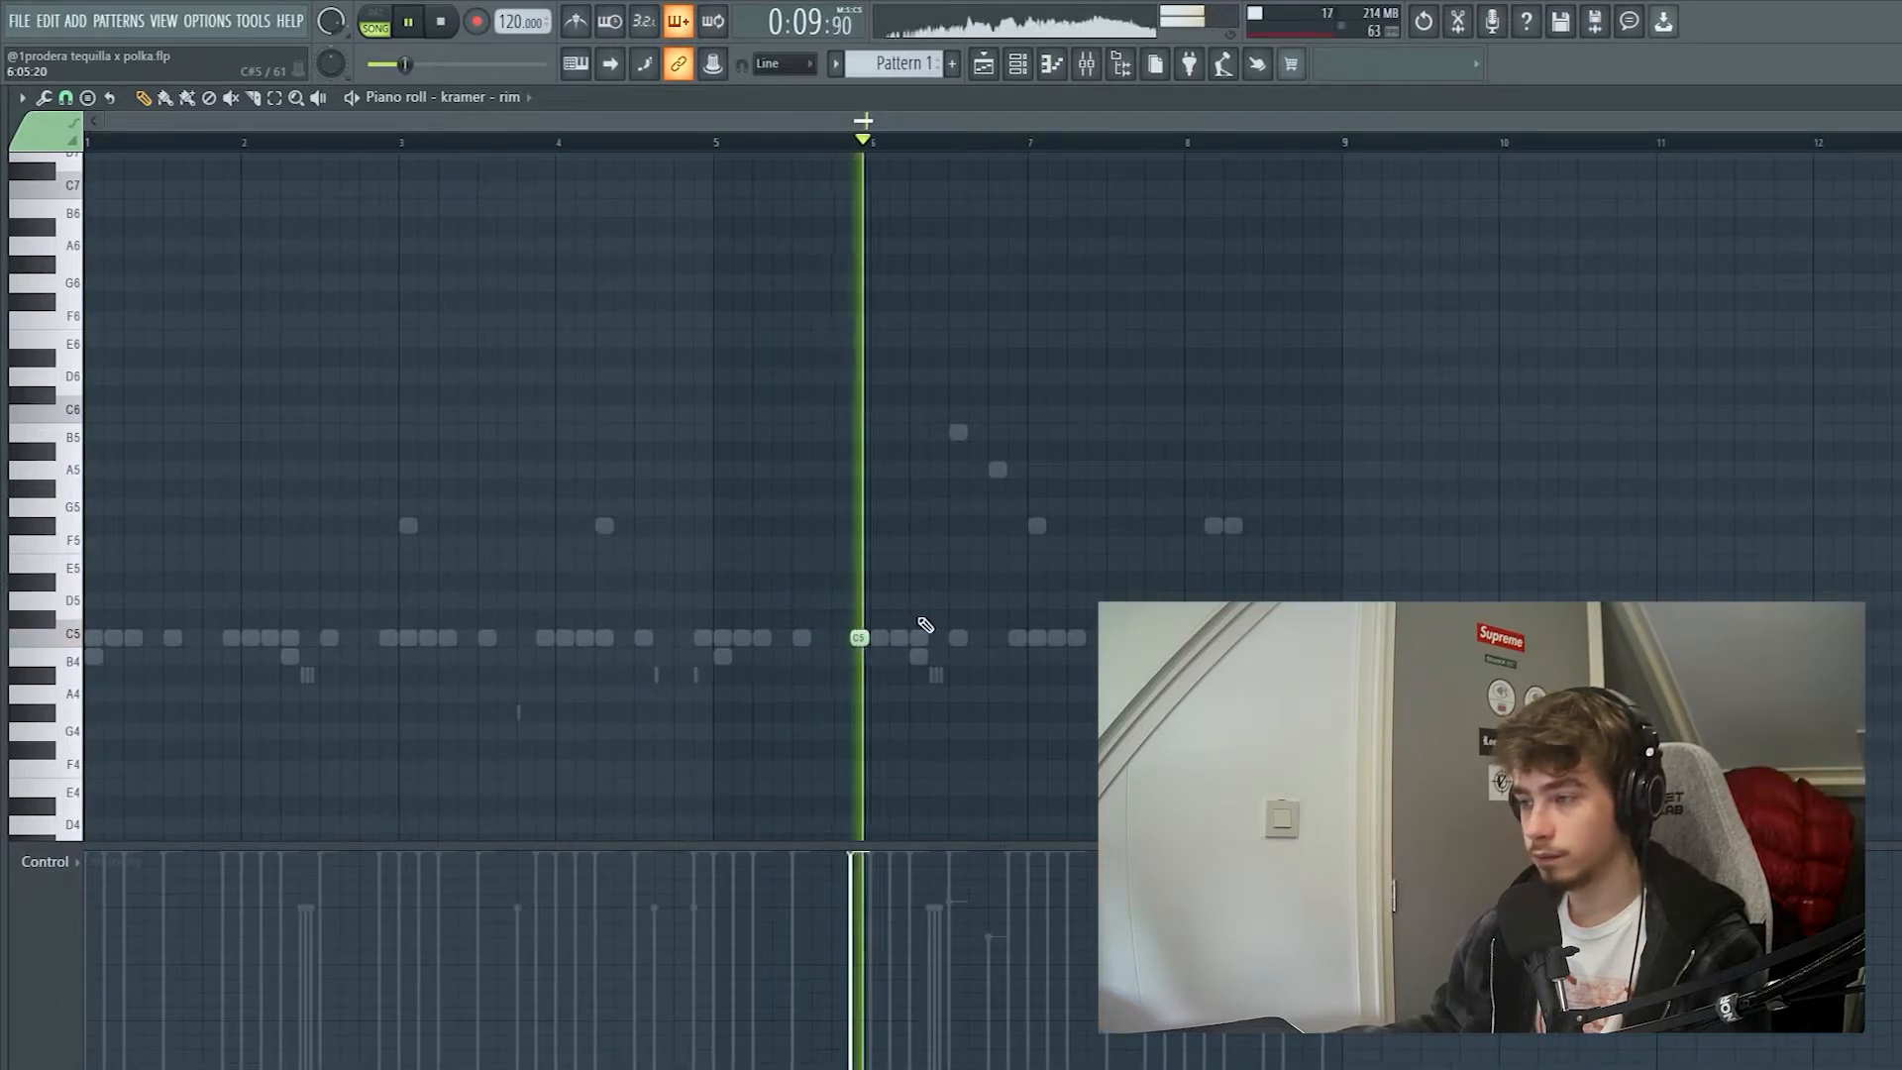
click(1018, 63)
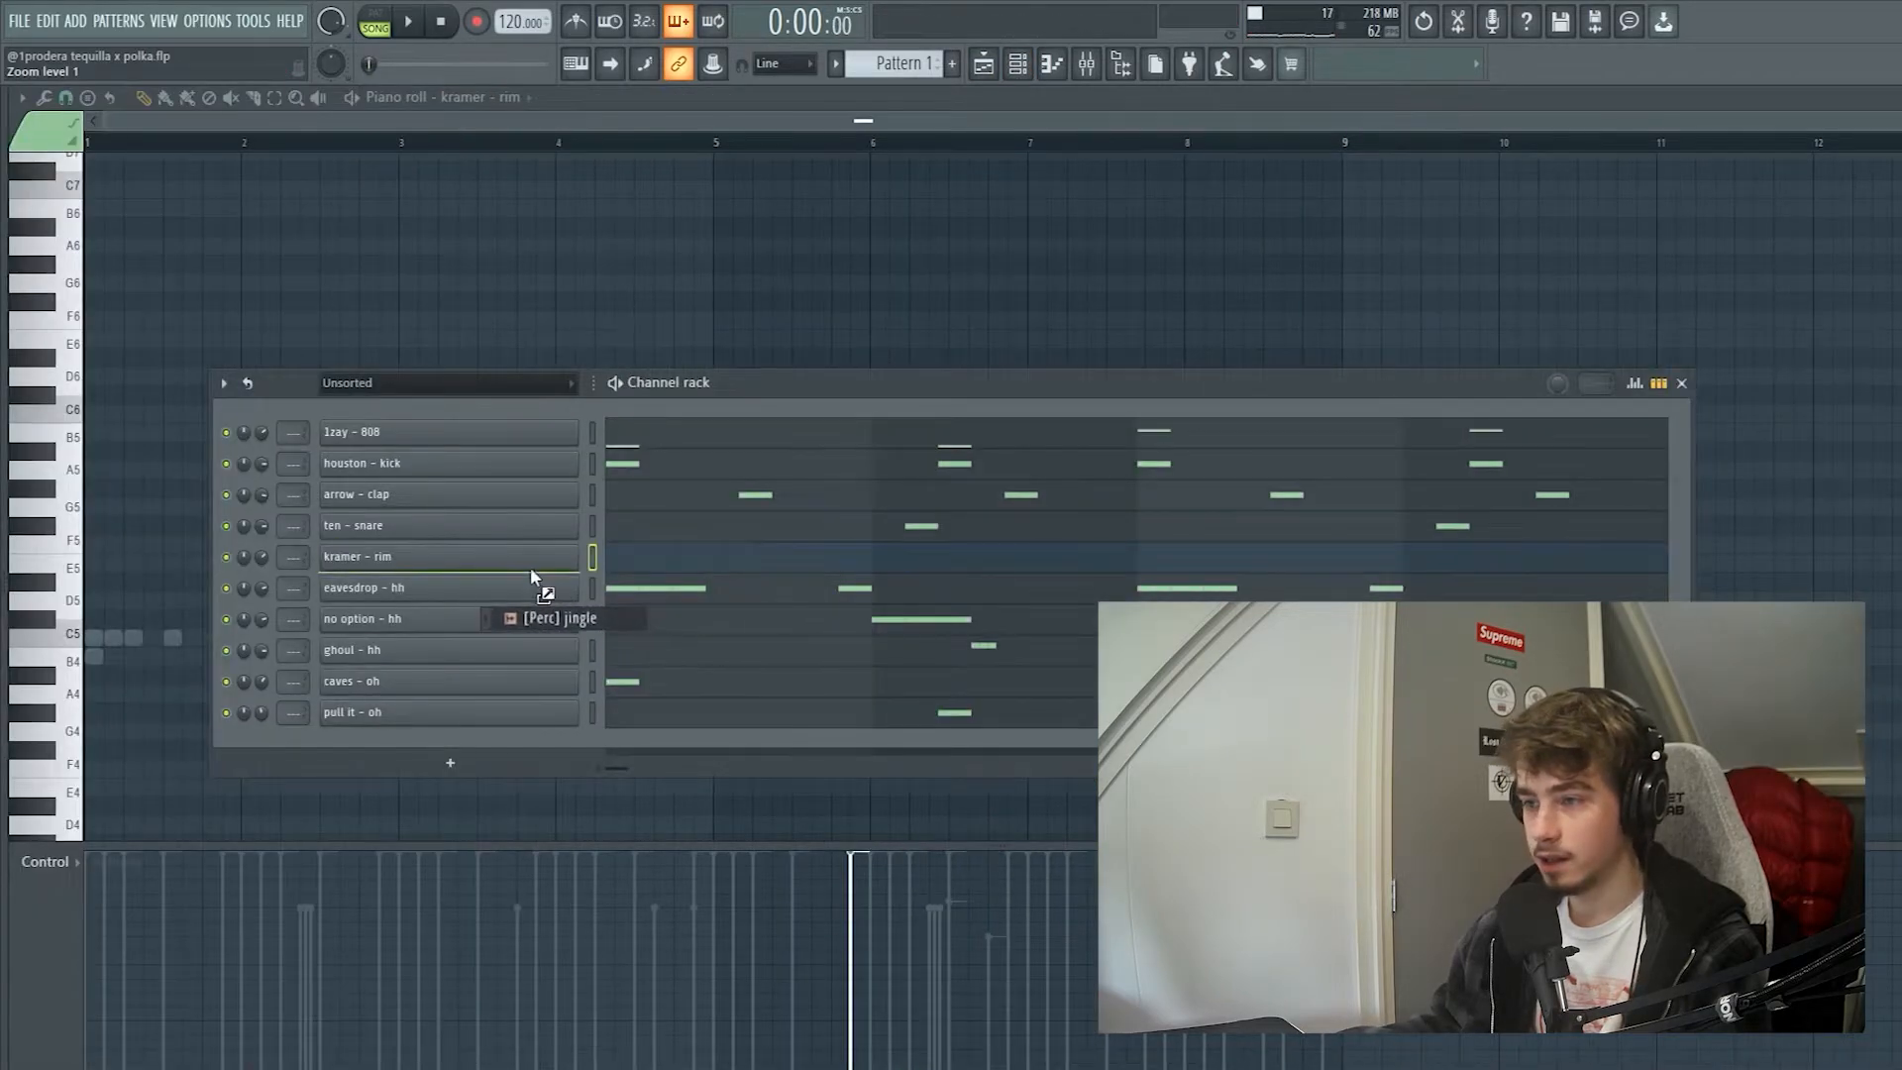
right_click(543, 583)
click(634, 589)
key(space)
drag(709, 147, 87, 147)
key(ctrl+b)
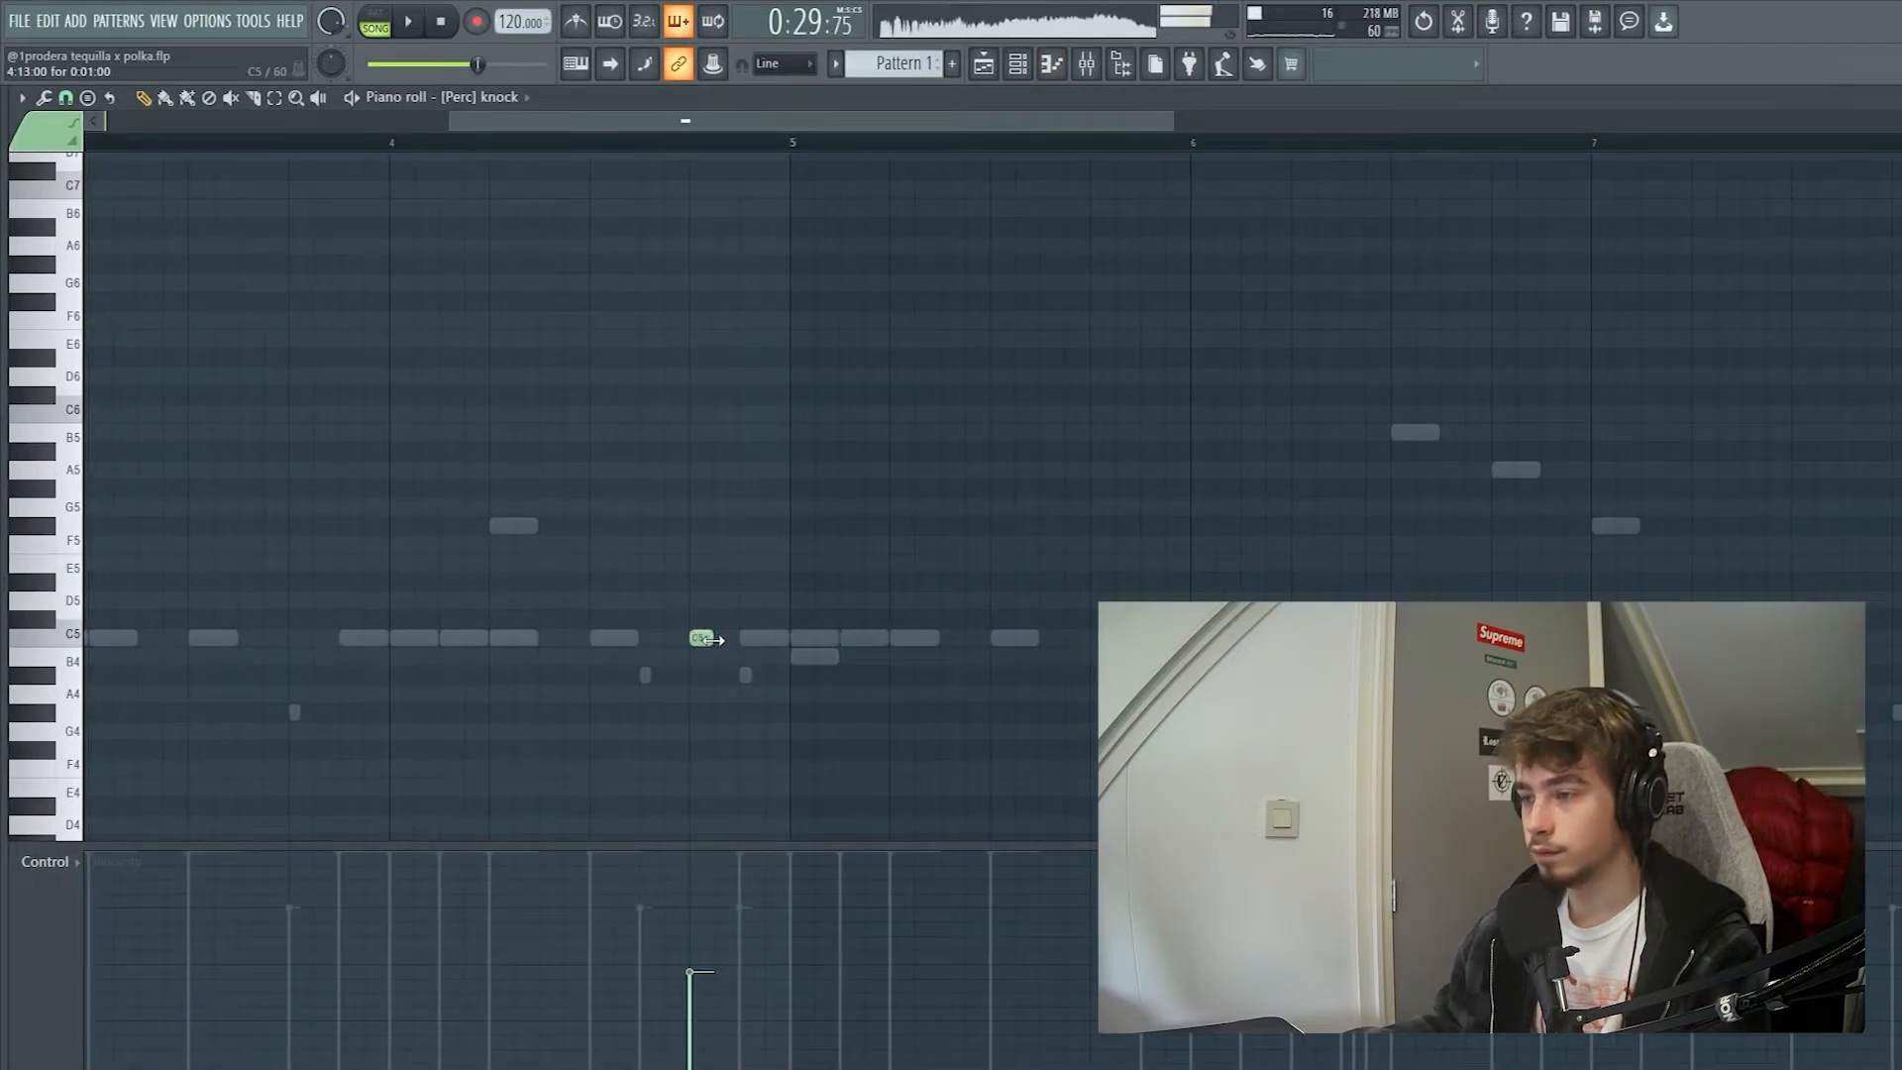
- Place three consecutive C5 [Perc] knock hits near the end of bar 4 and give them slightly different velocities
click(512, 148)
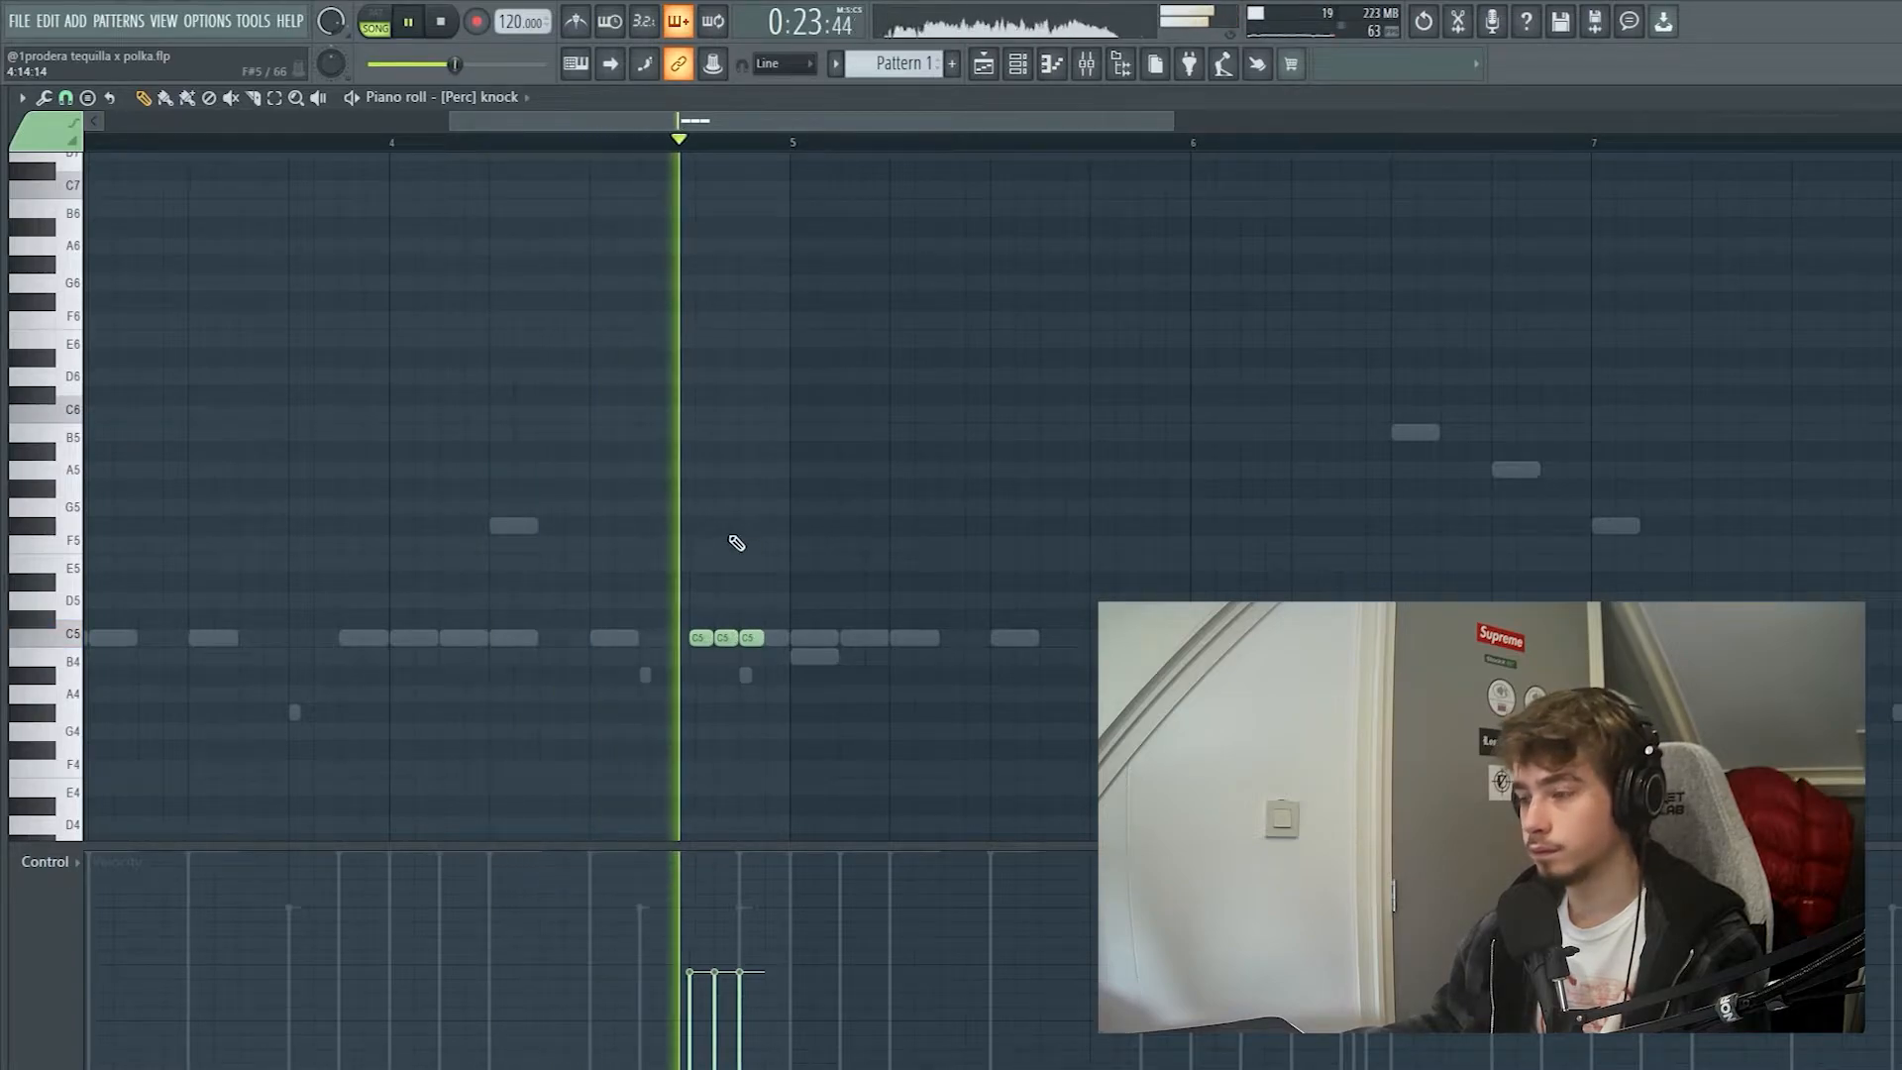
key(space)
scroll(698, 619, up, 3)
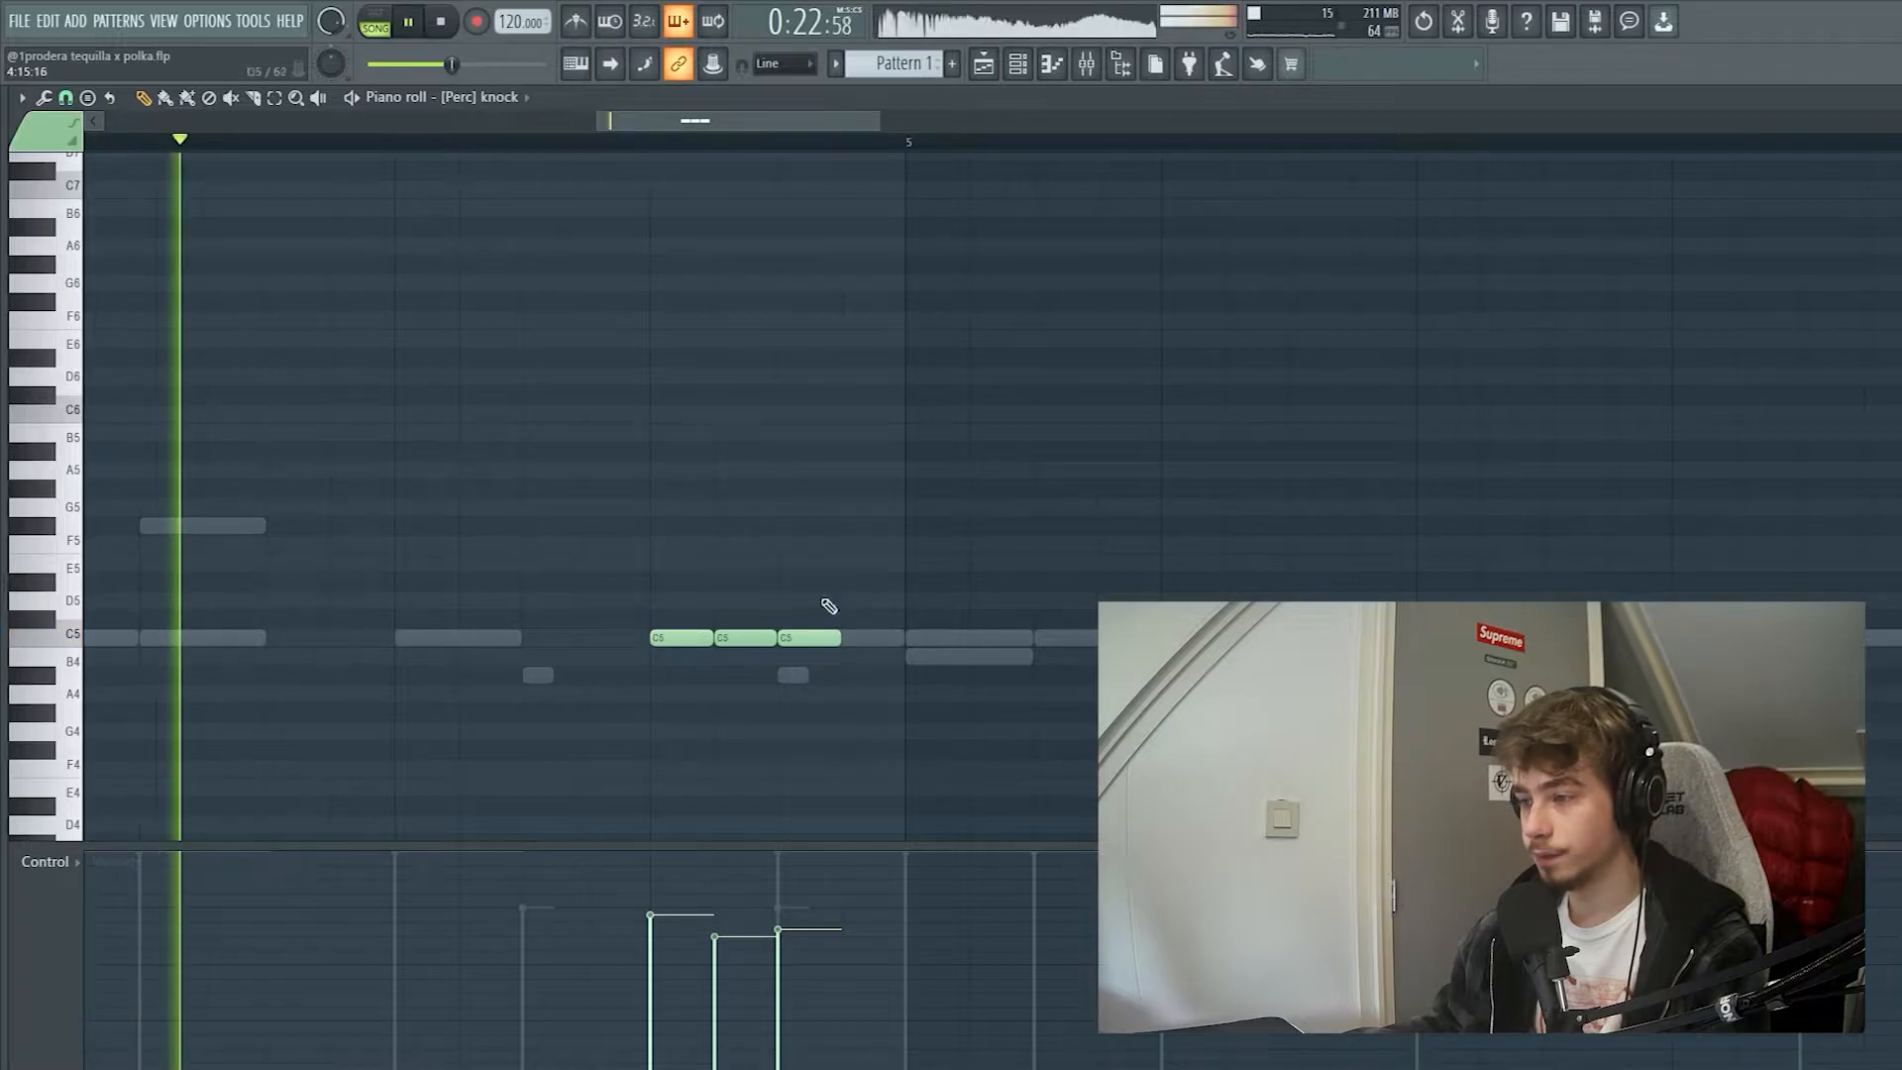
scroll(1004, 234, down, 4)
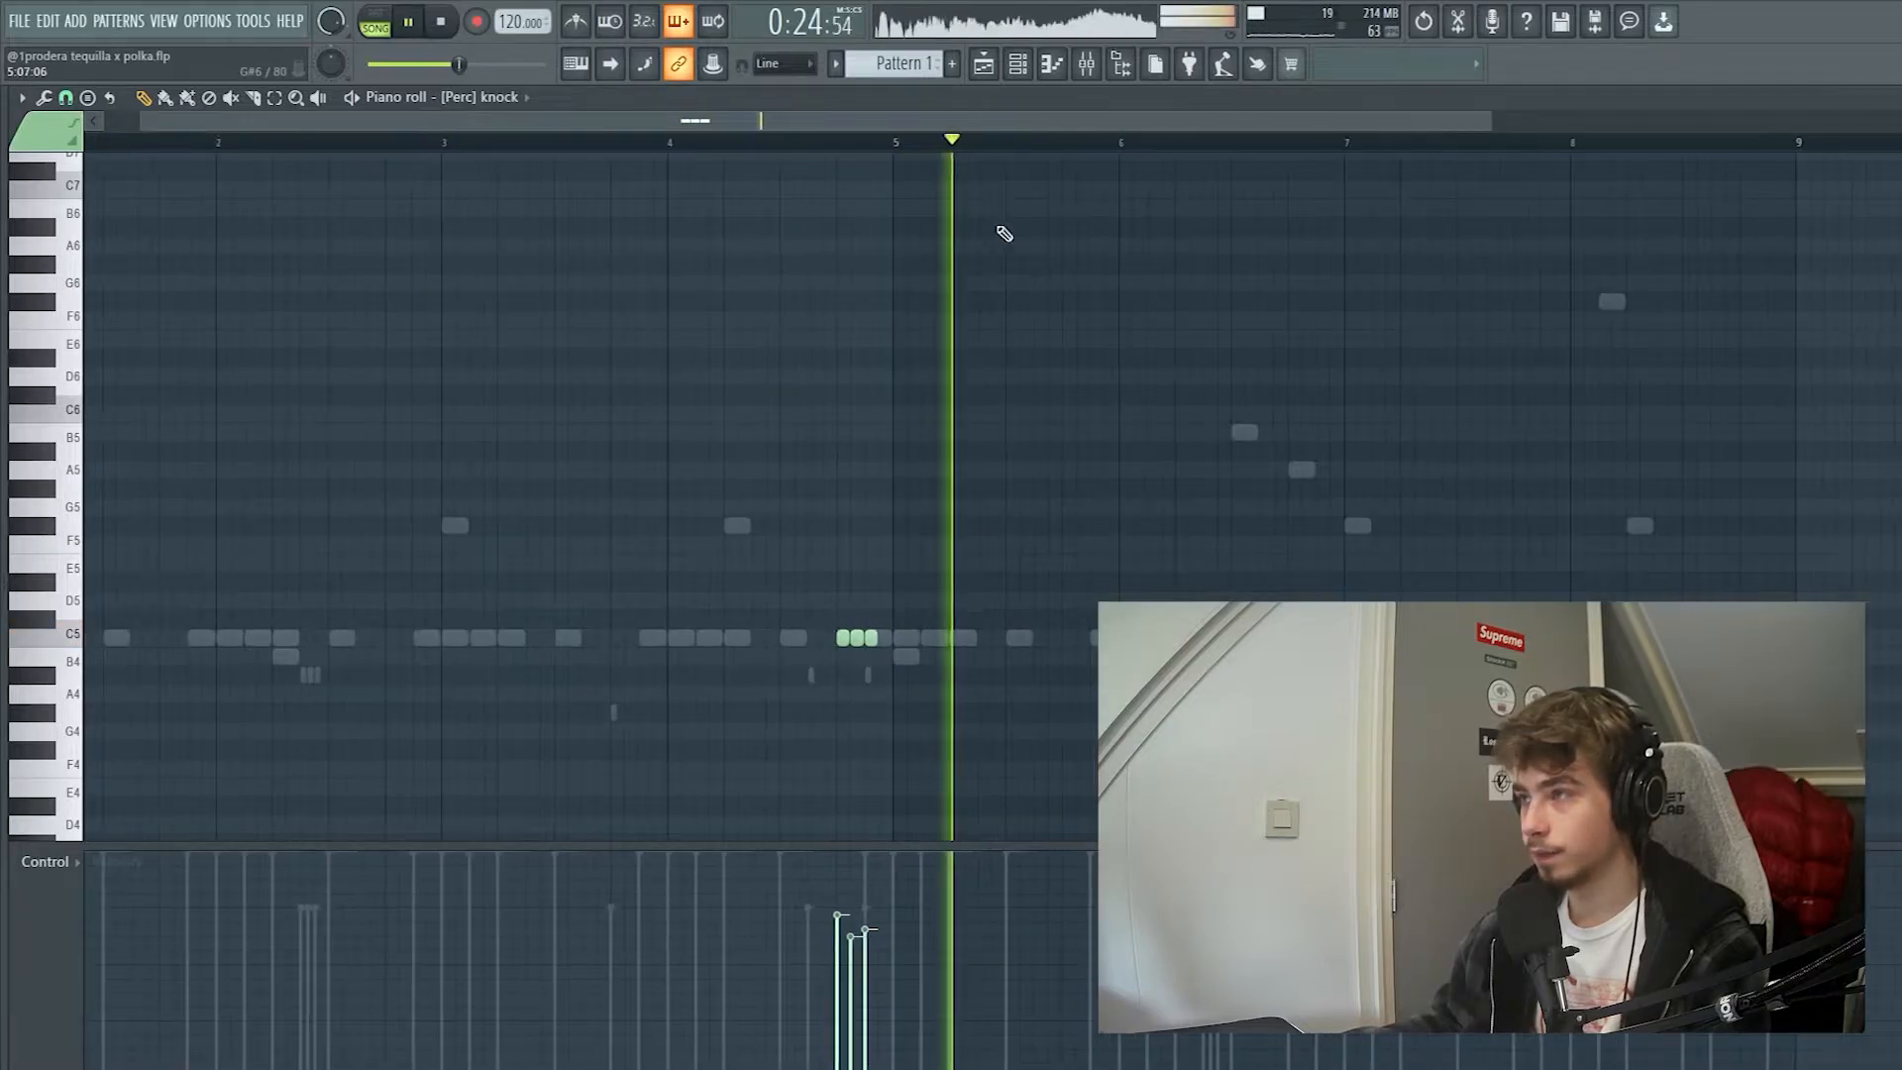
scroll(1005, 233, down, 2)
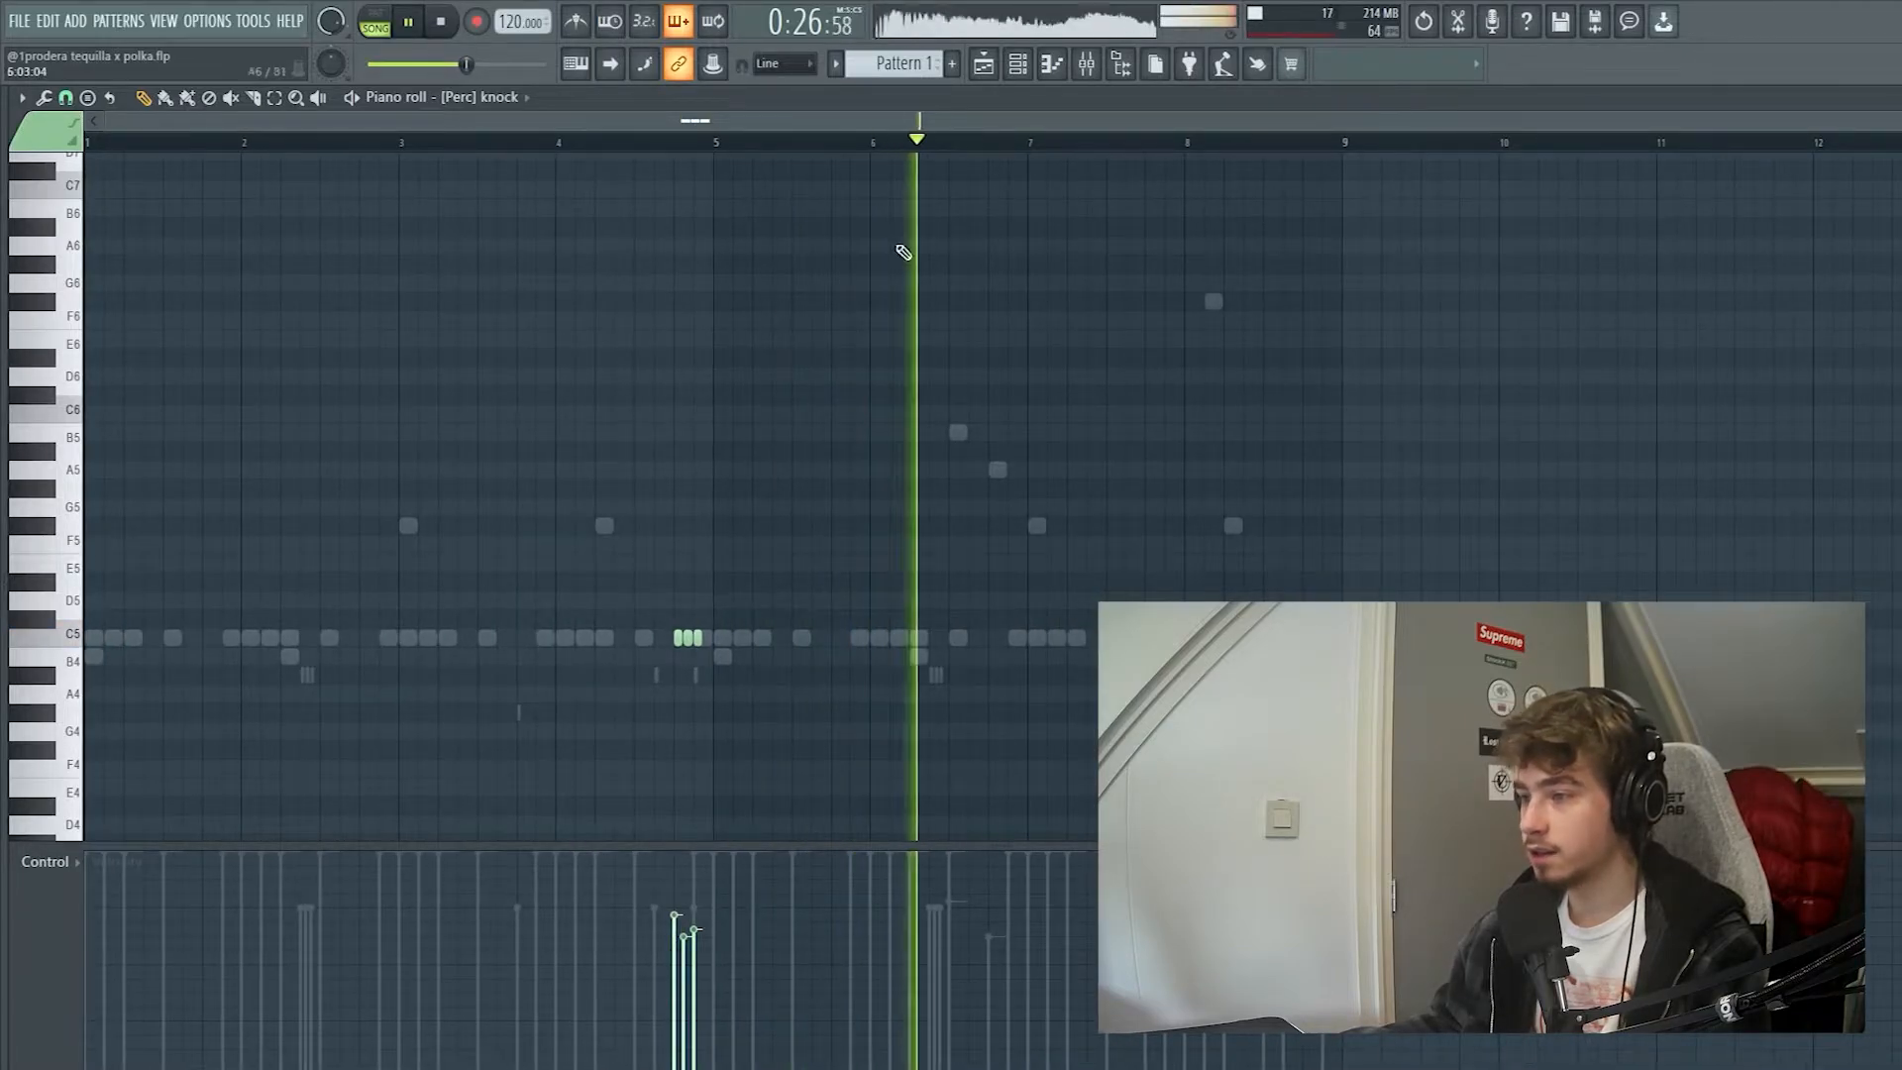
- Add the MZ Perc [Hot Vox] sample as the last channel and place a C5 hit at the start of bar 1
key(F6)
key(space)
key(alt+F8)
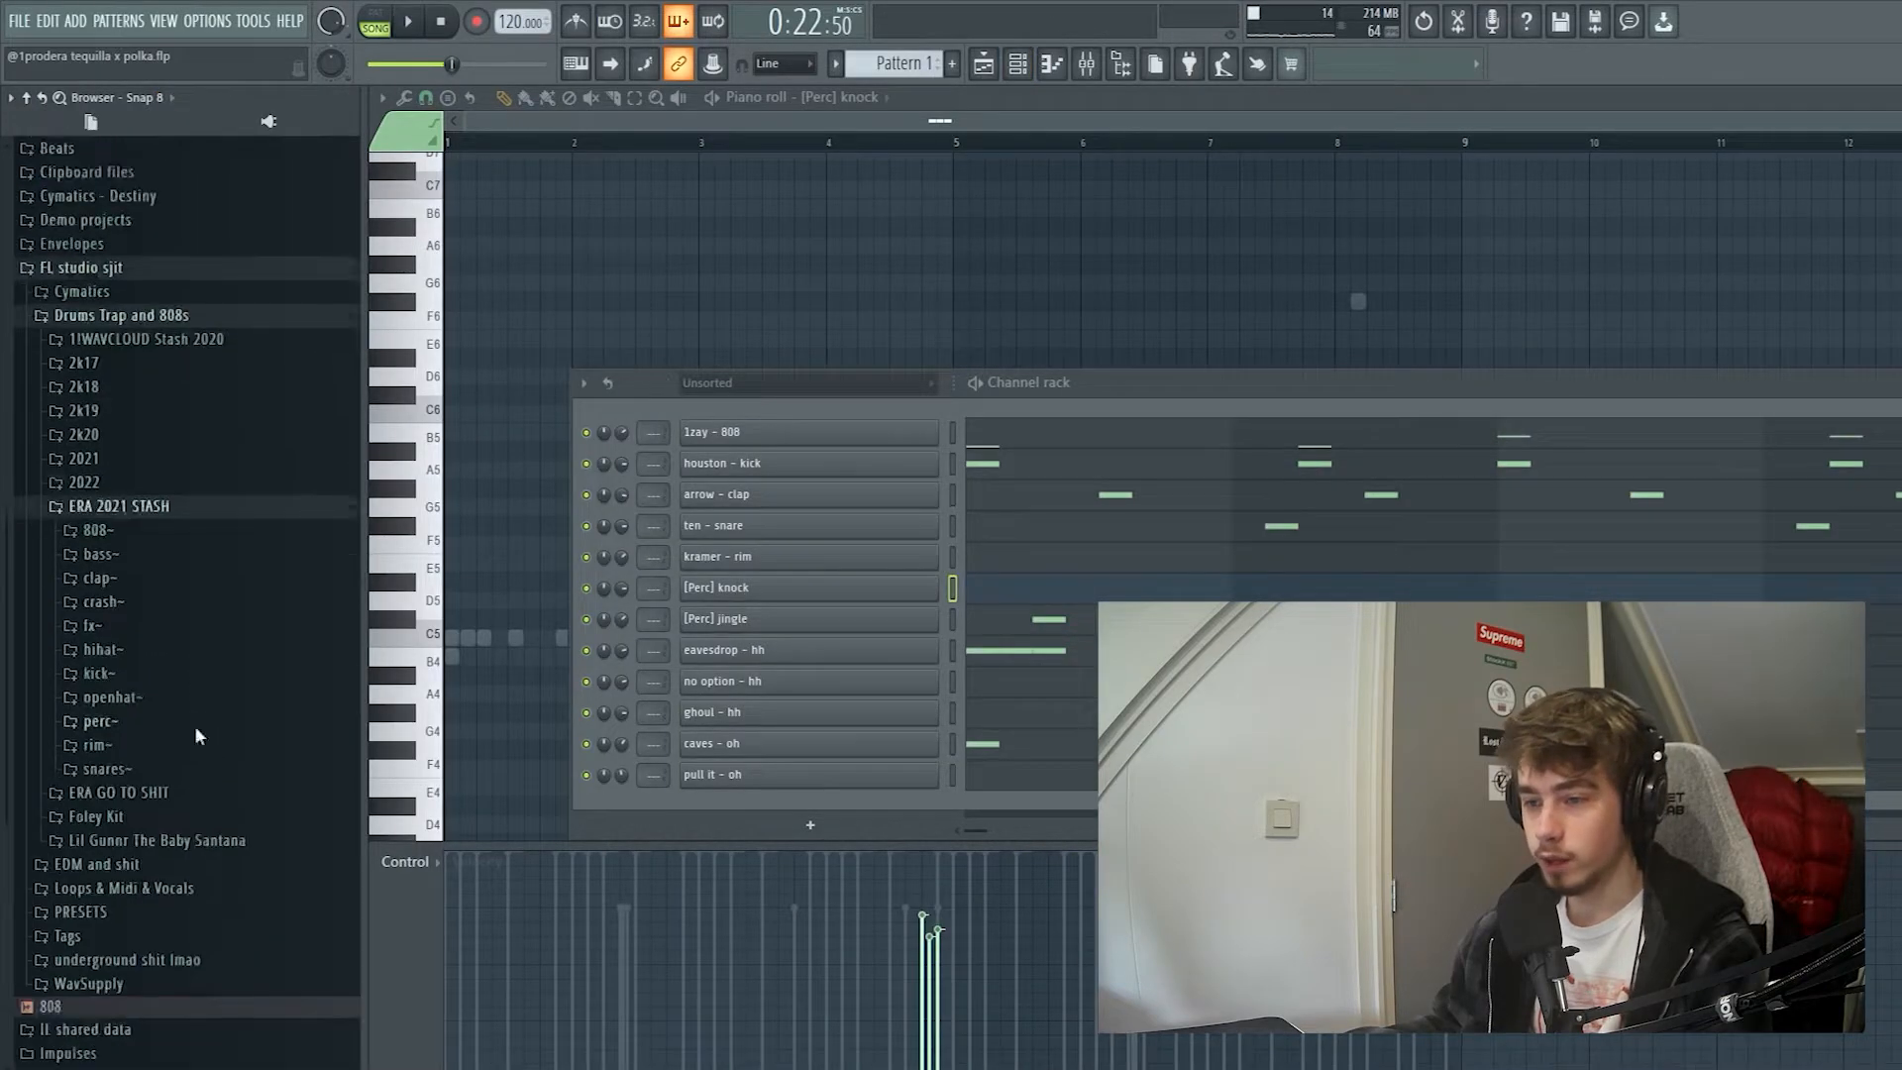
click(148, 614)
scroll(148, 634, down, 4)
drag(247, 756, 535, 792)
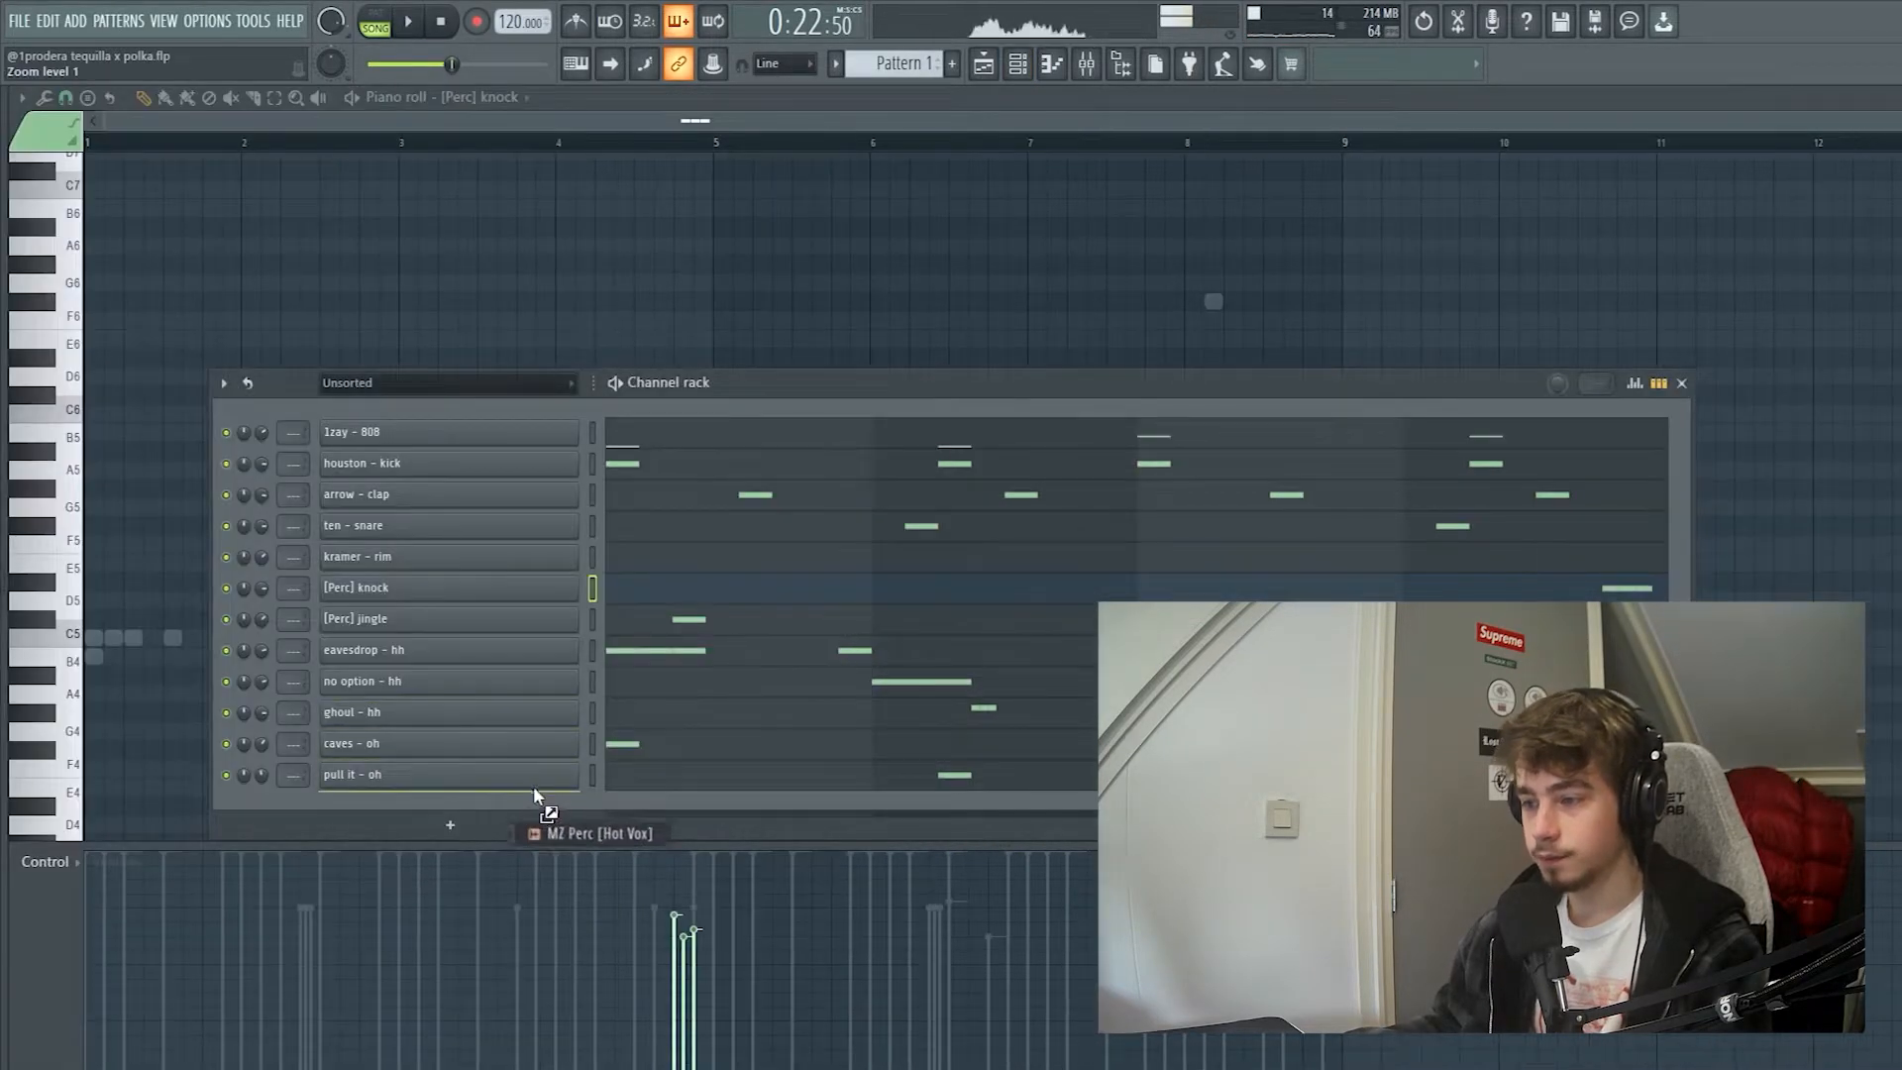
drag(534, 789, 534, 790)
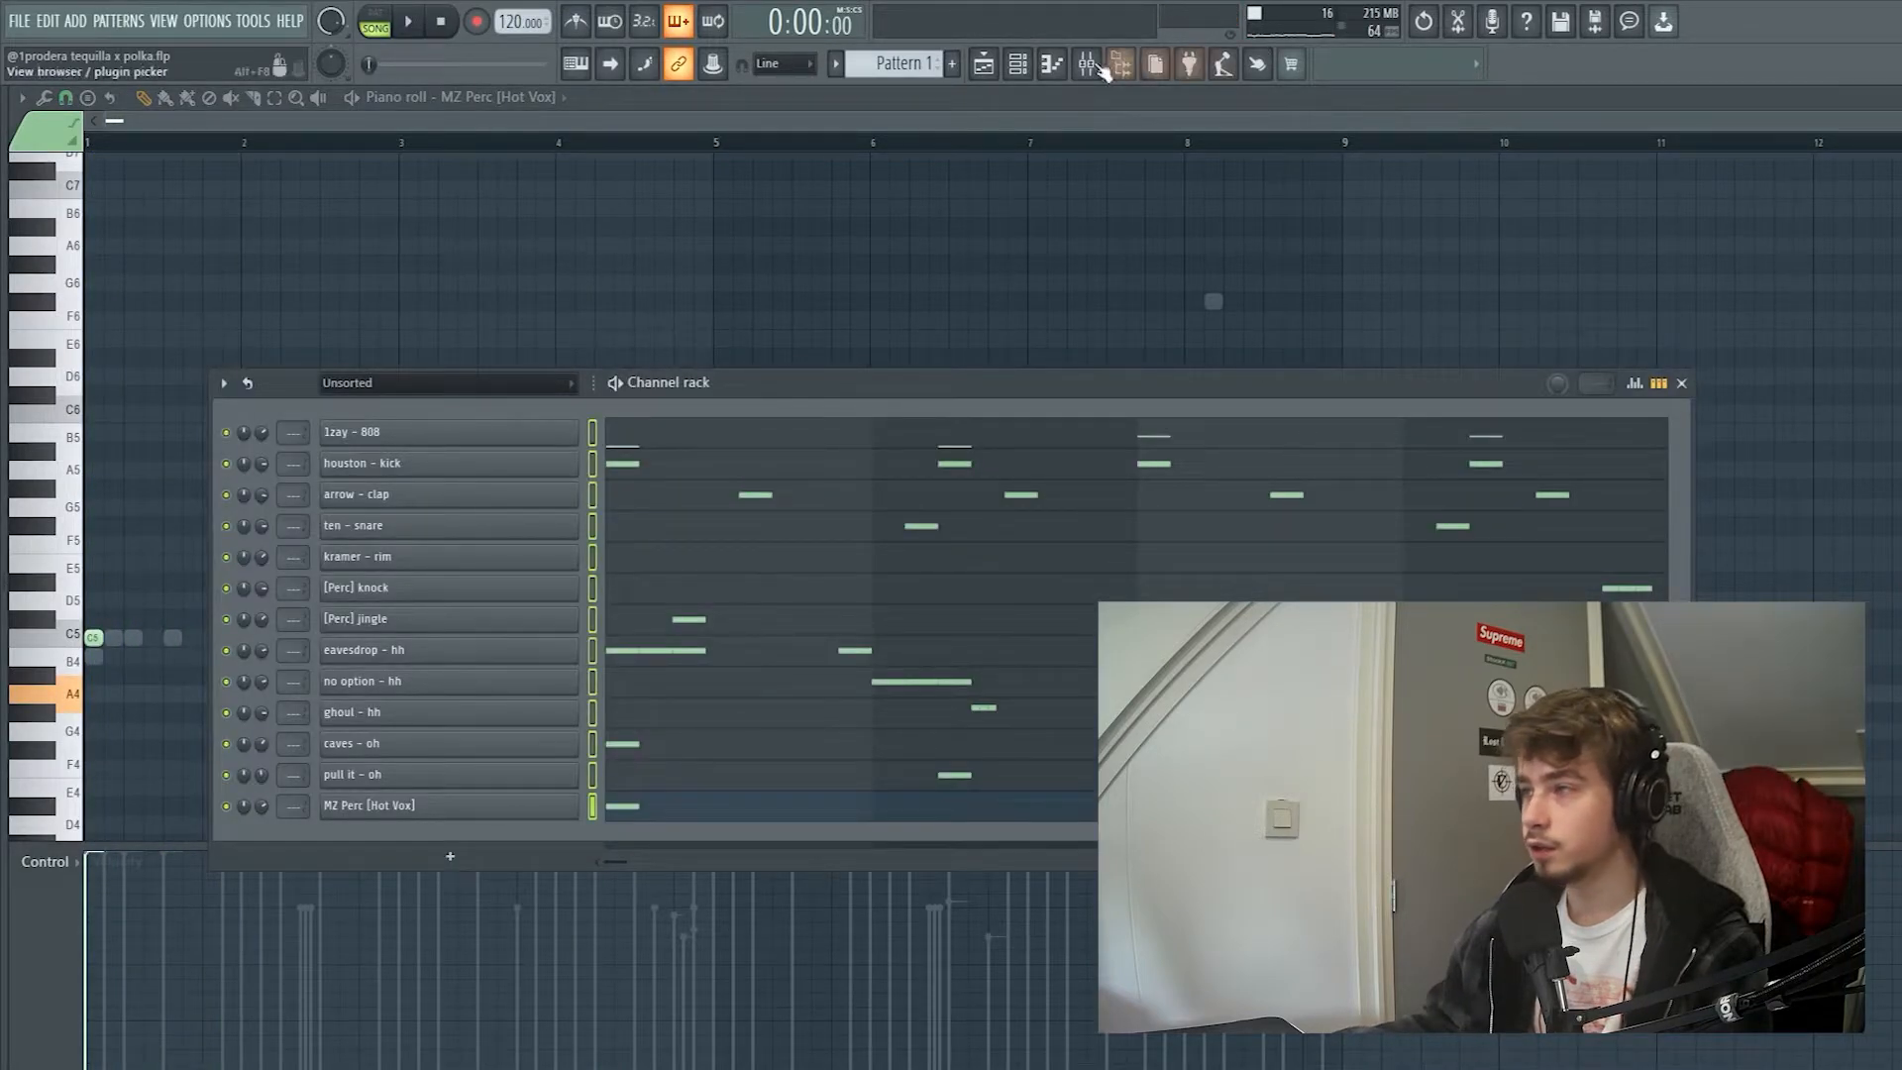
- Route all the selected drum channels to consecutive mixer tracks starting at insert 6
click(1097, 65)
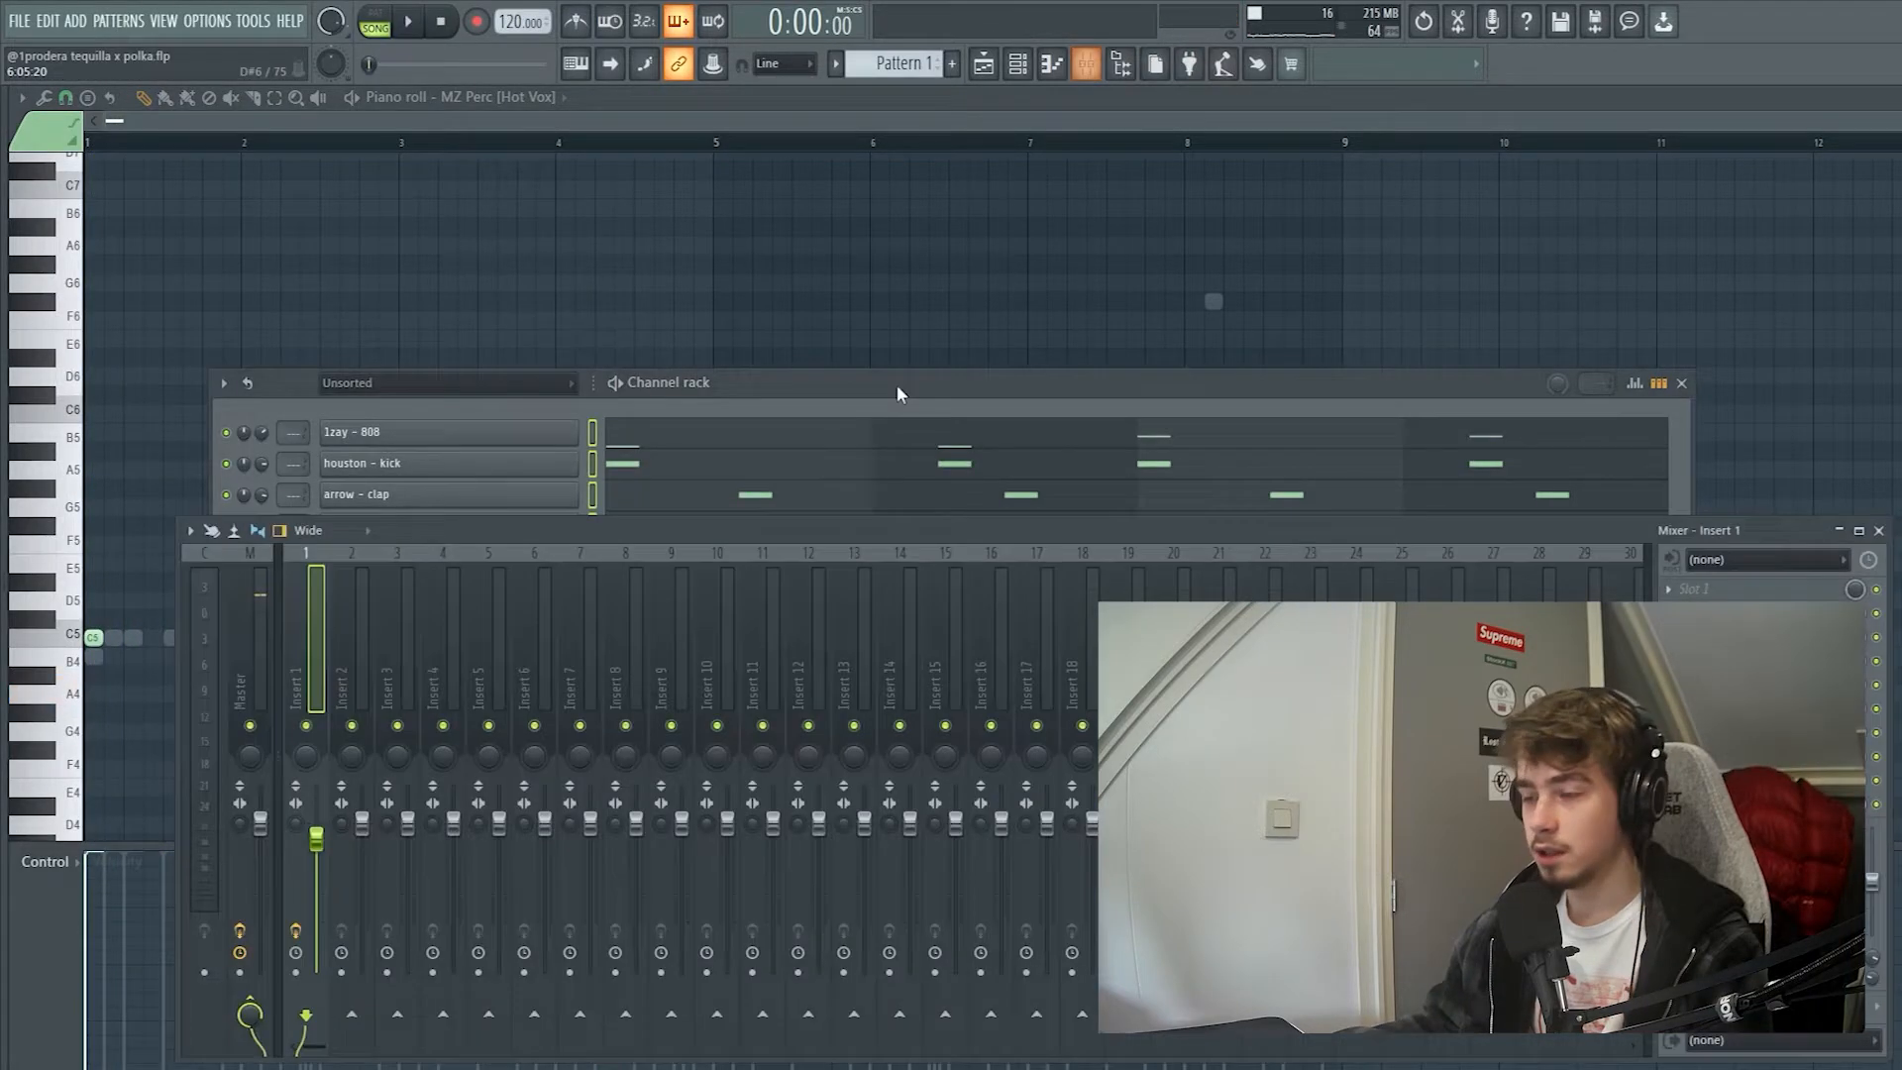
click(756, 384)
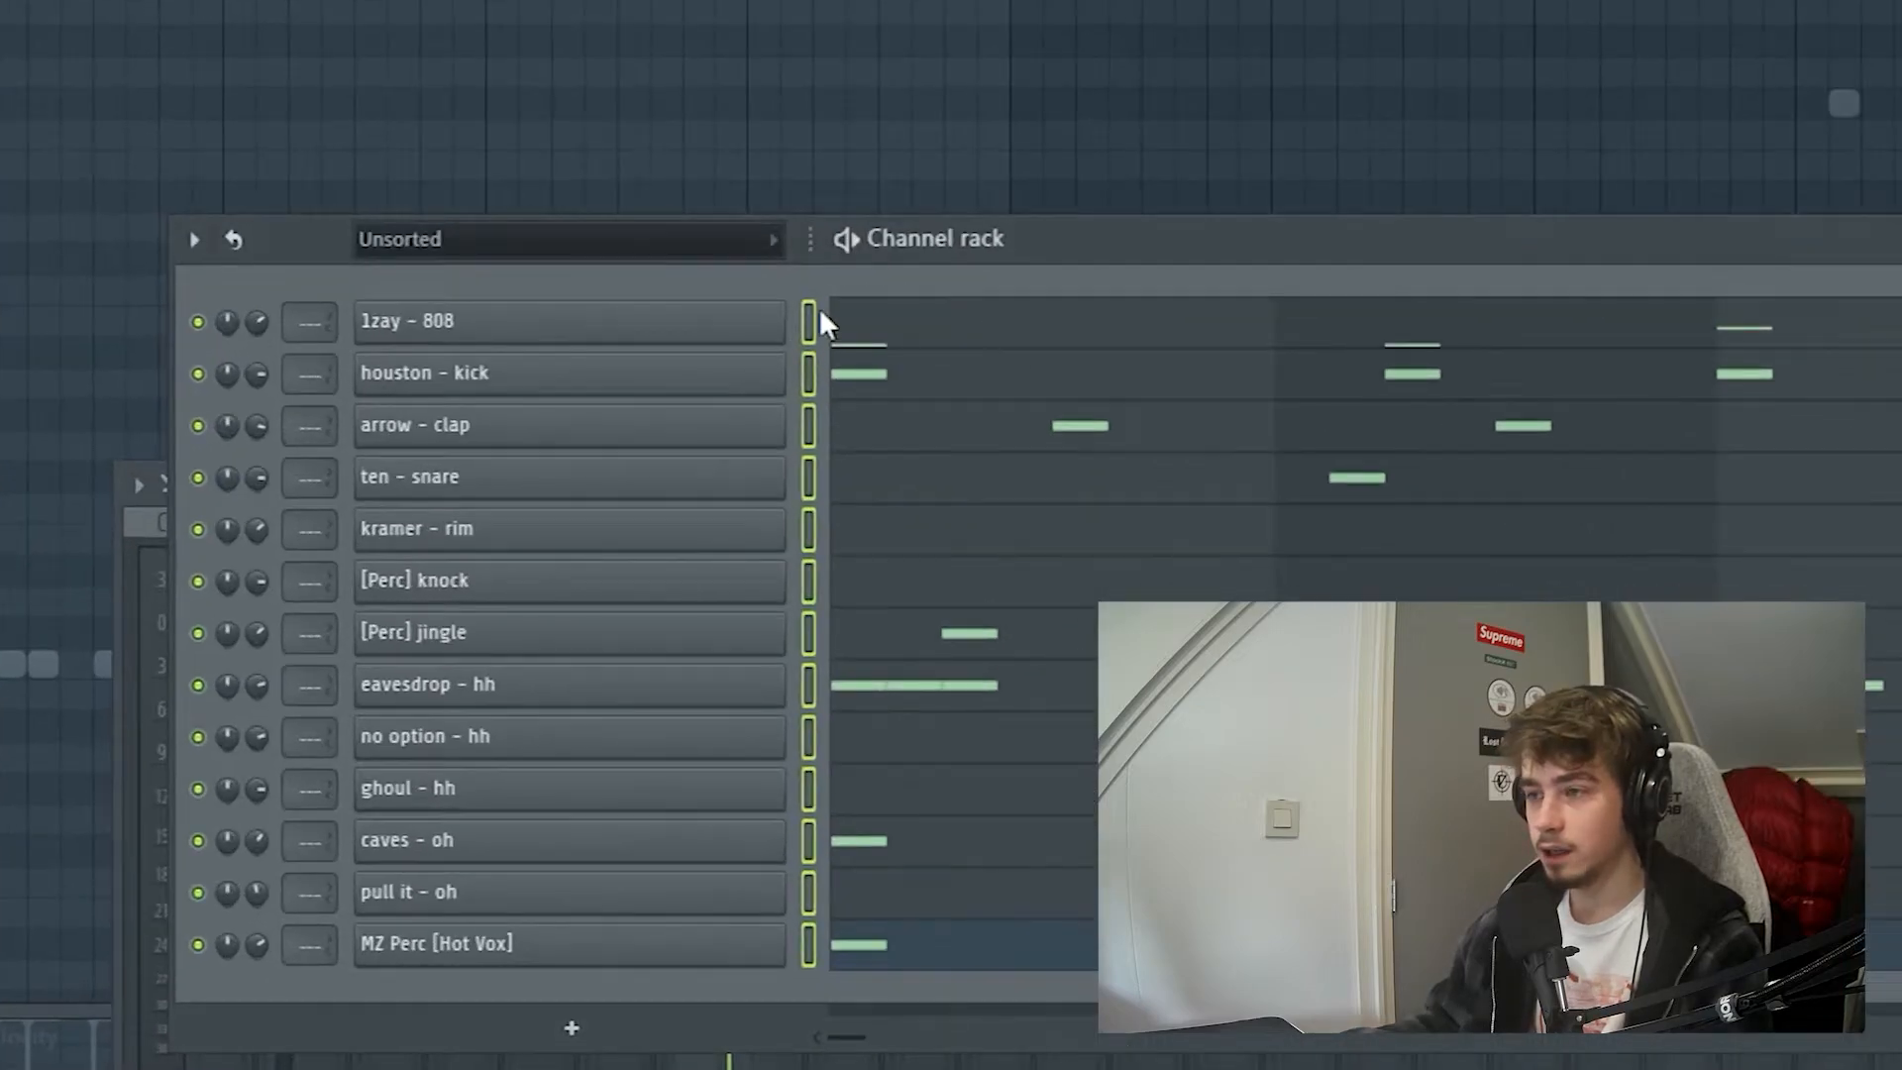
click(1740, 530)
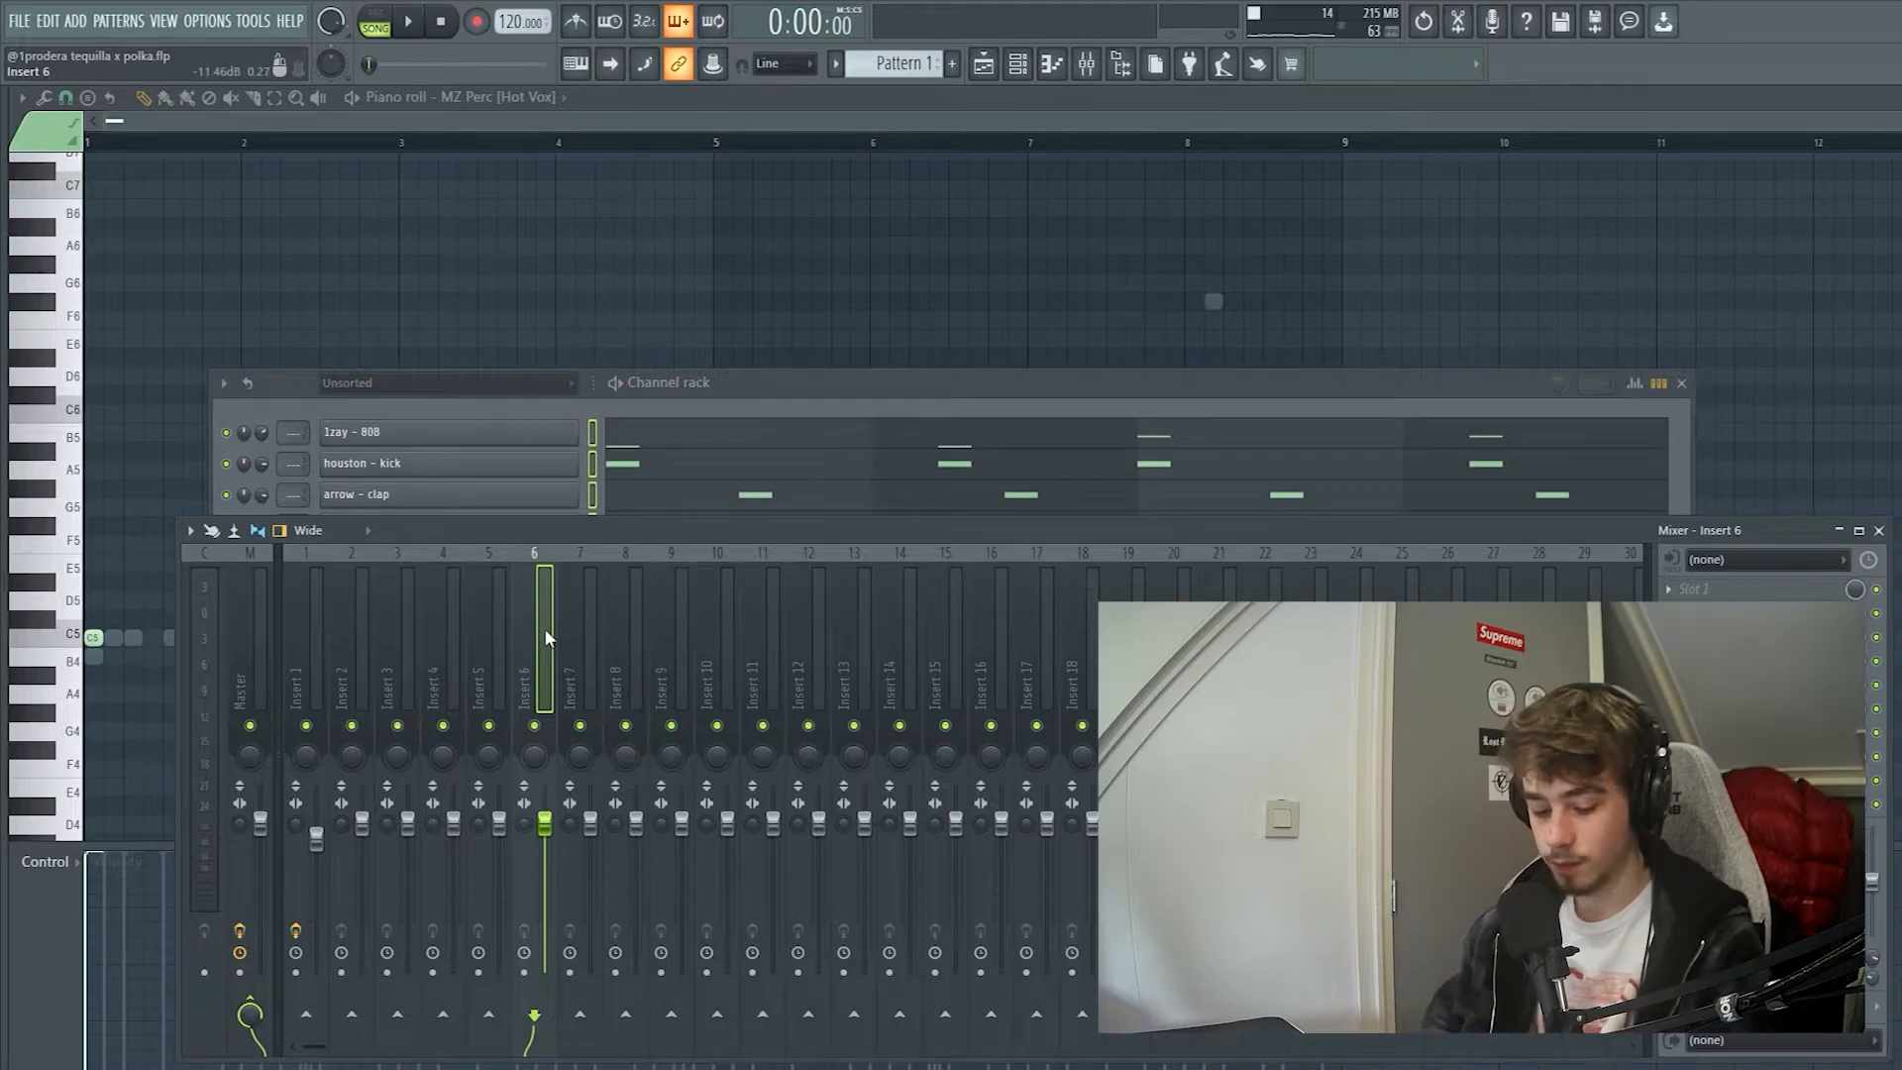
key(ctrl+shift+l)
drag(610, 531, 545, 870)
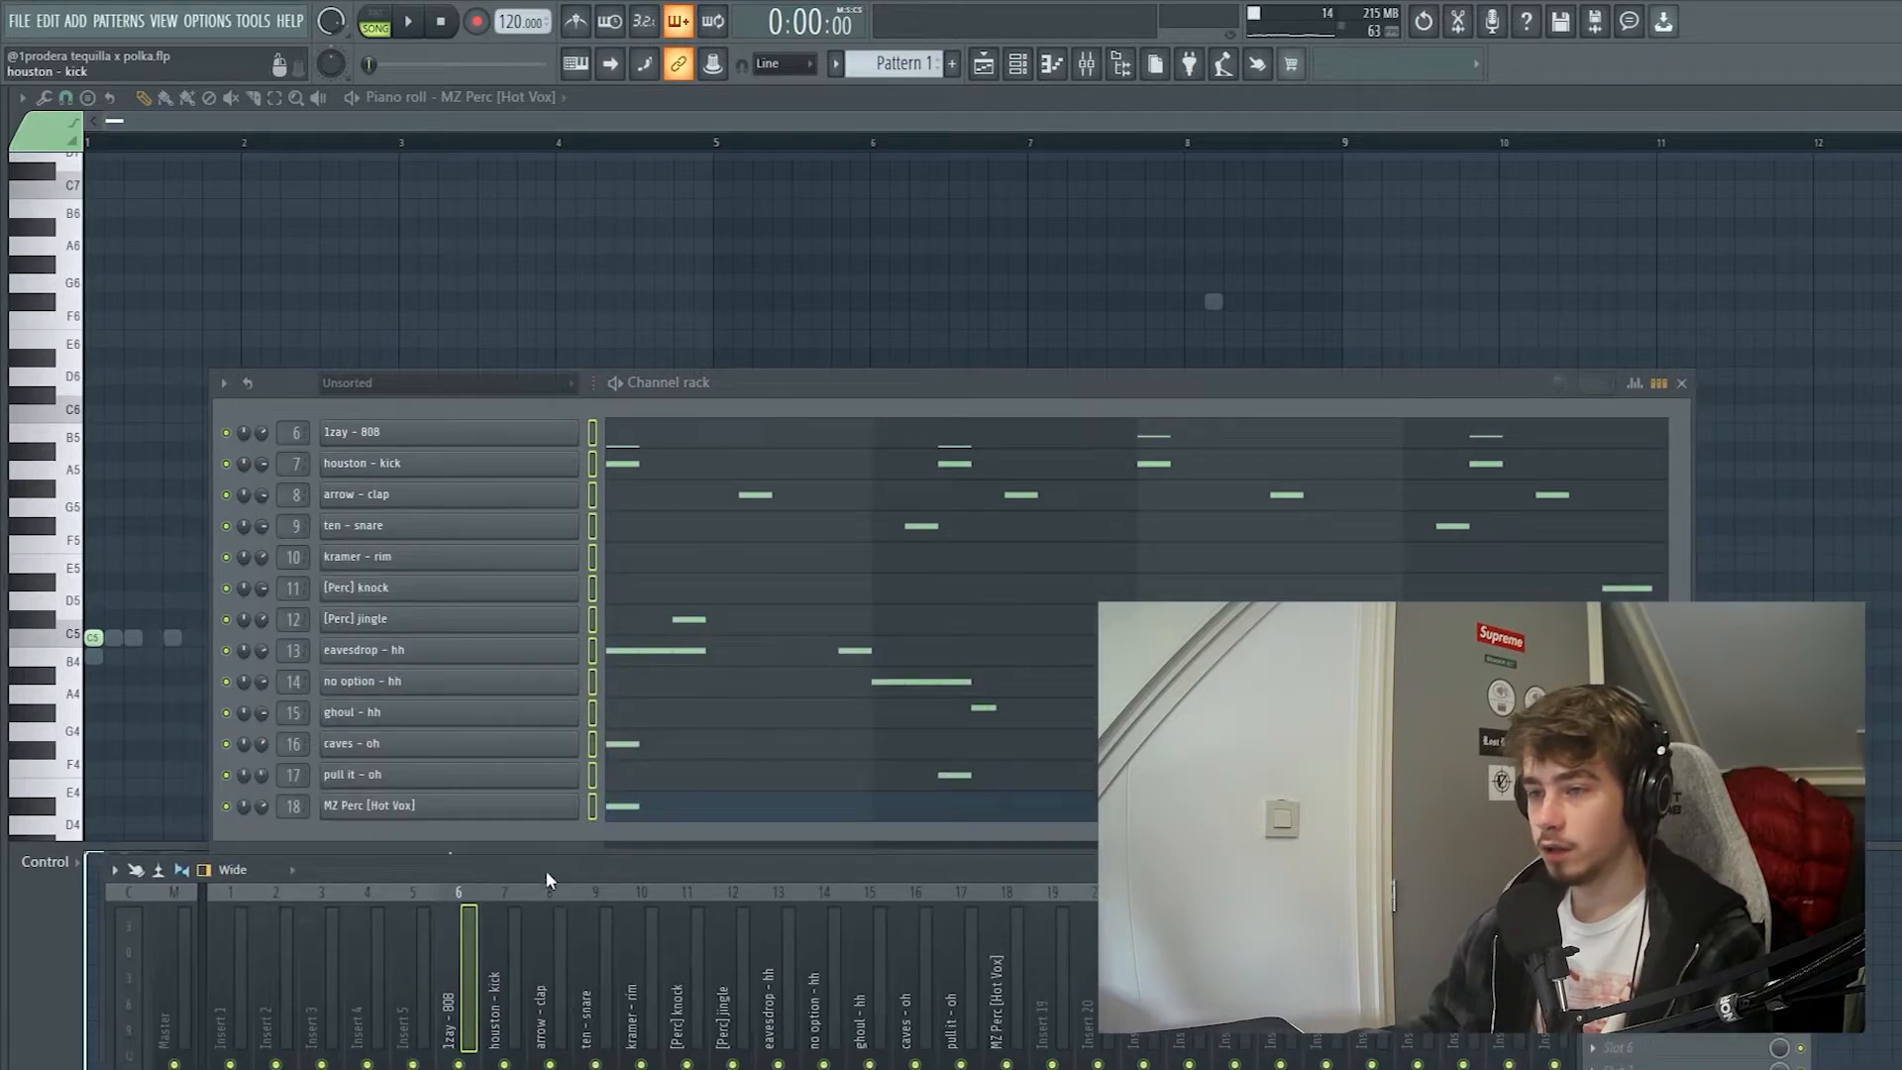
drag(682, 860, 682, 500)
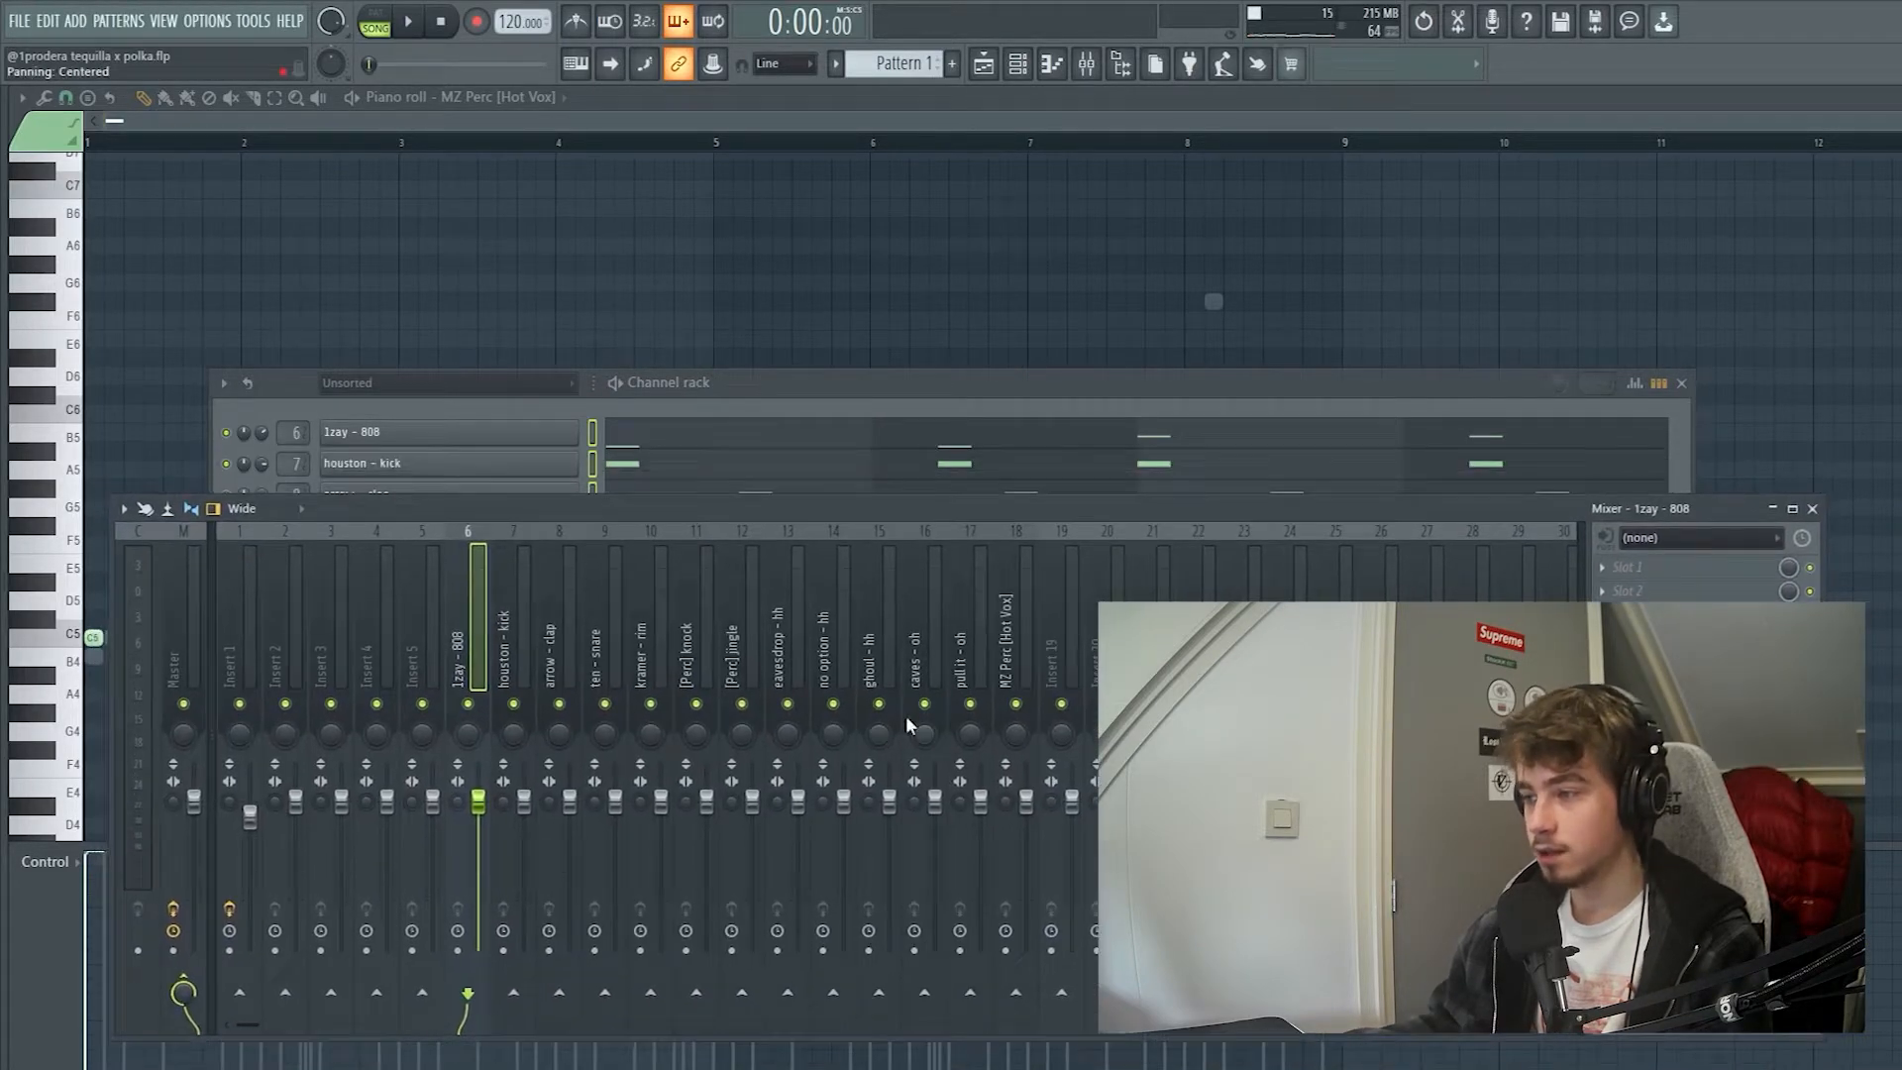
- Play the 808 against the beat sample, unmute the houston - kick track and set its volume to 94%
key(space)
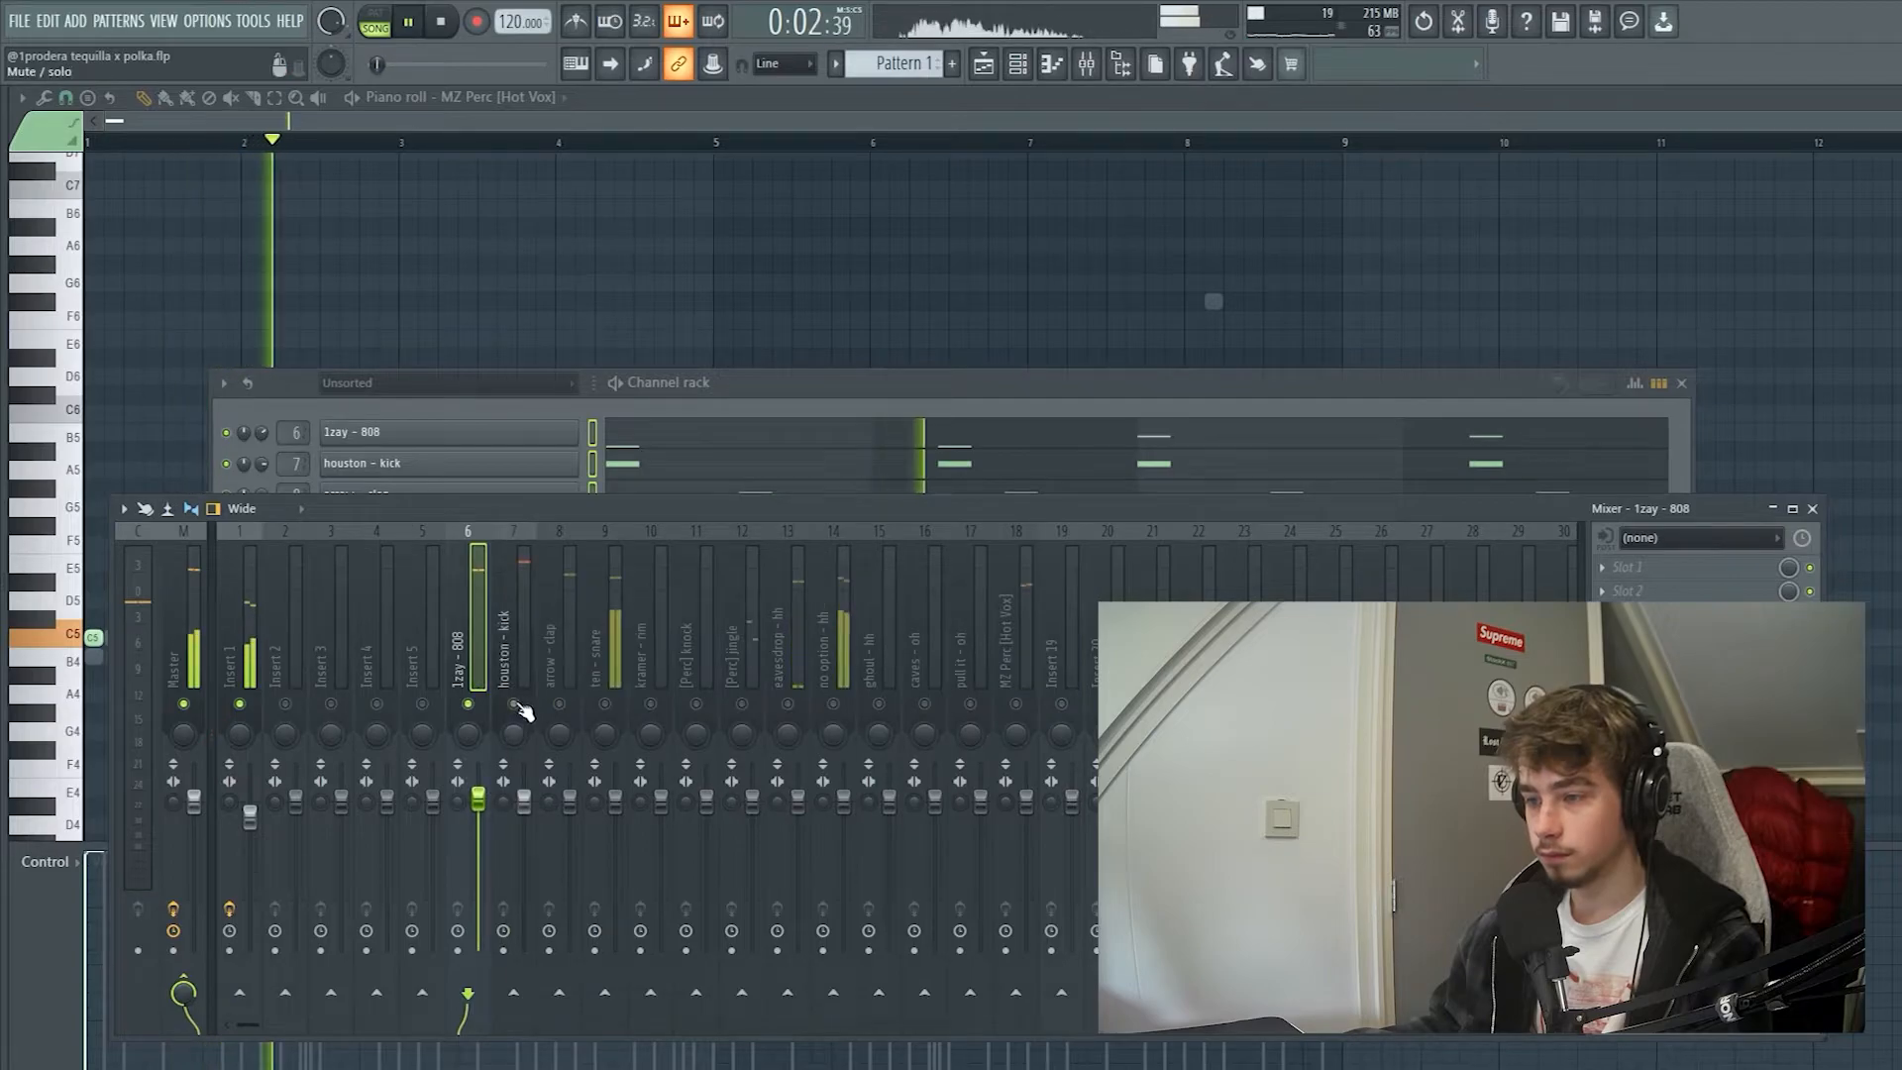
click(515, 703)
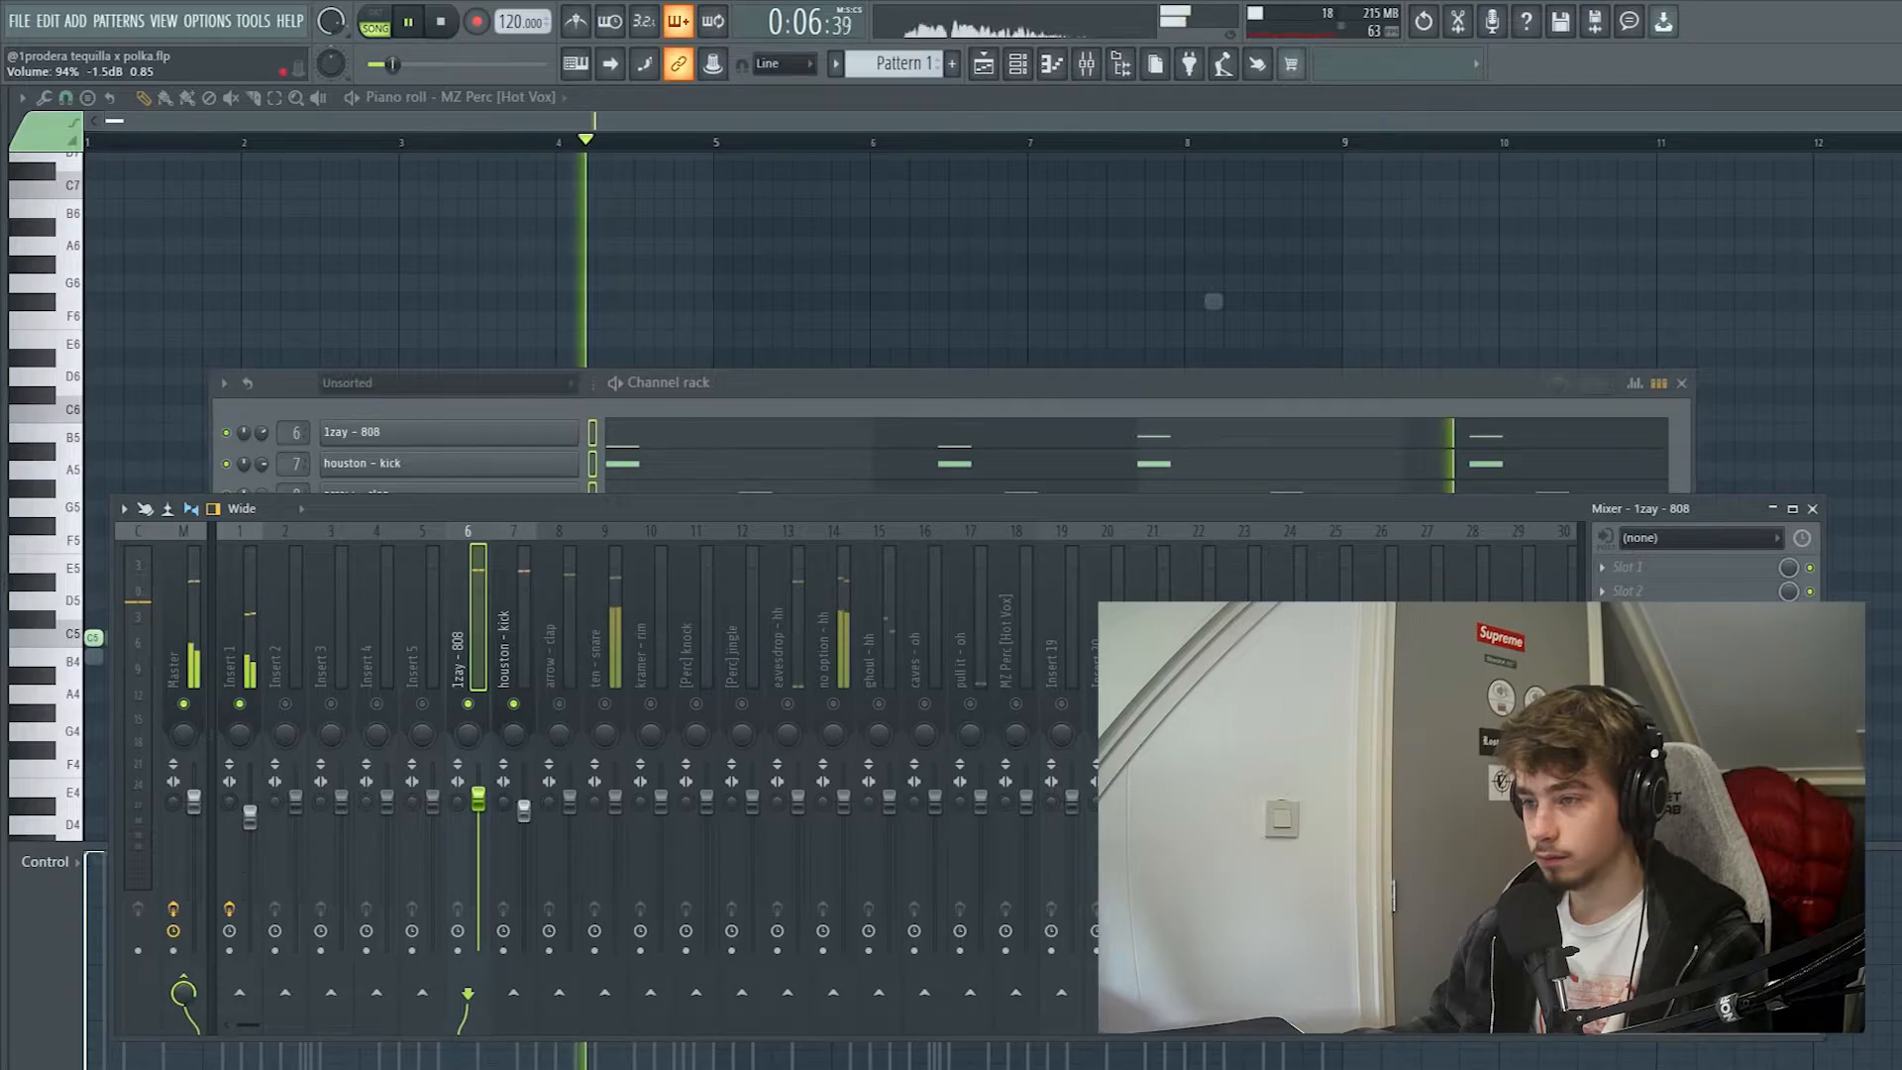
key(space)
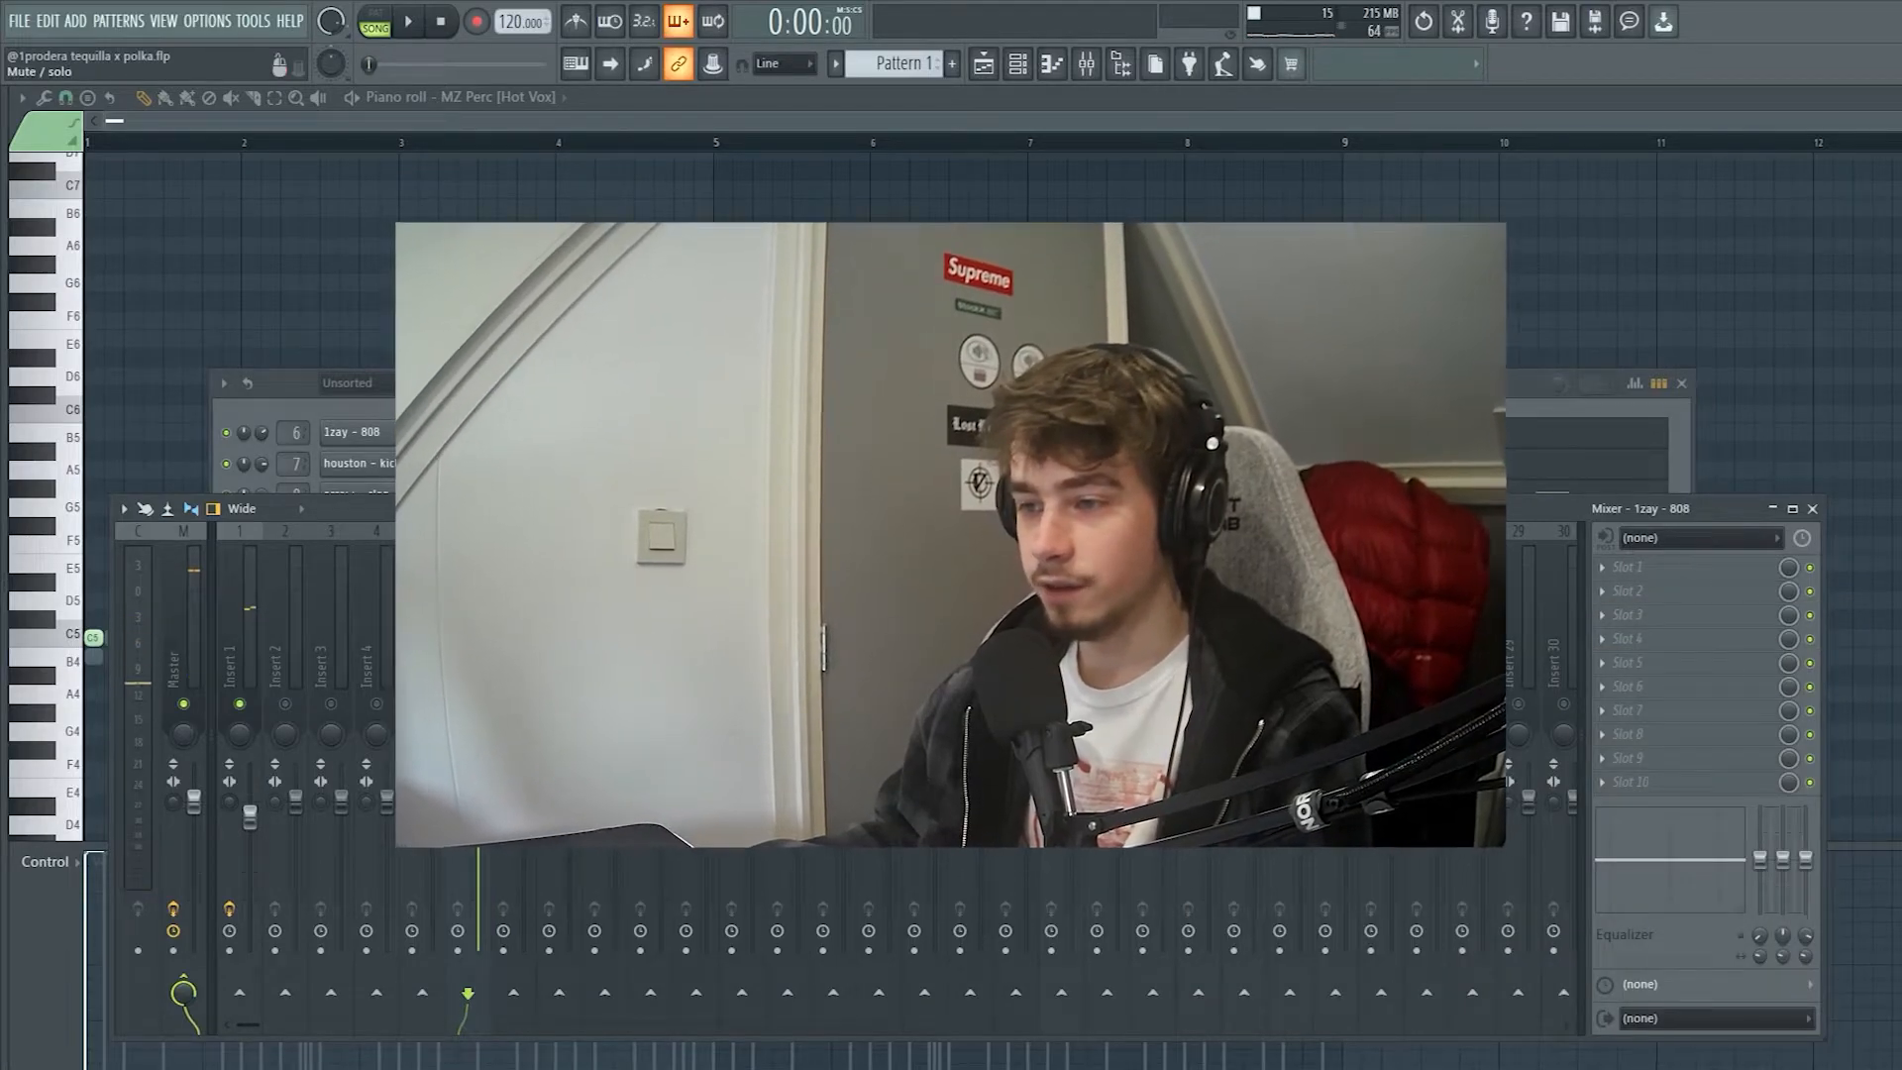
- Lower the ten - snare track's volume during playback and unmute the [Perc] jingle track
key(space)
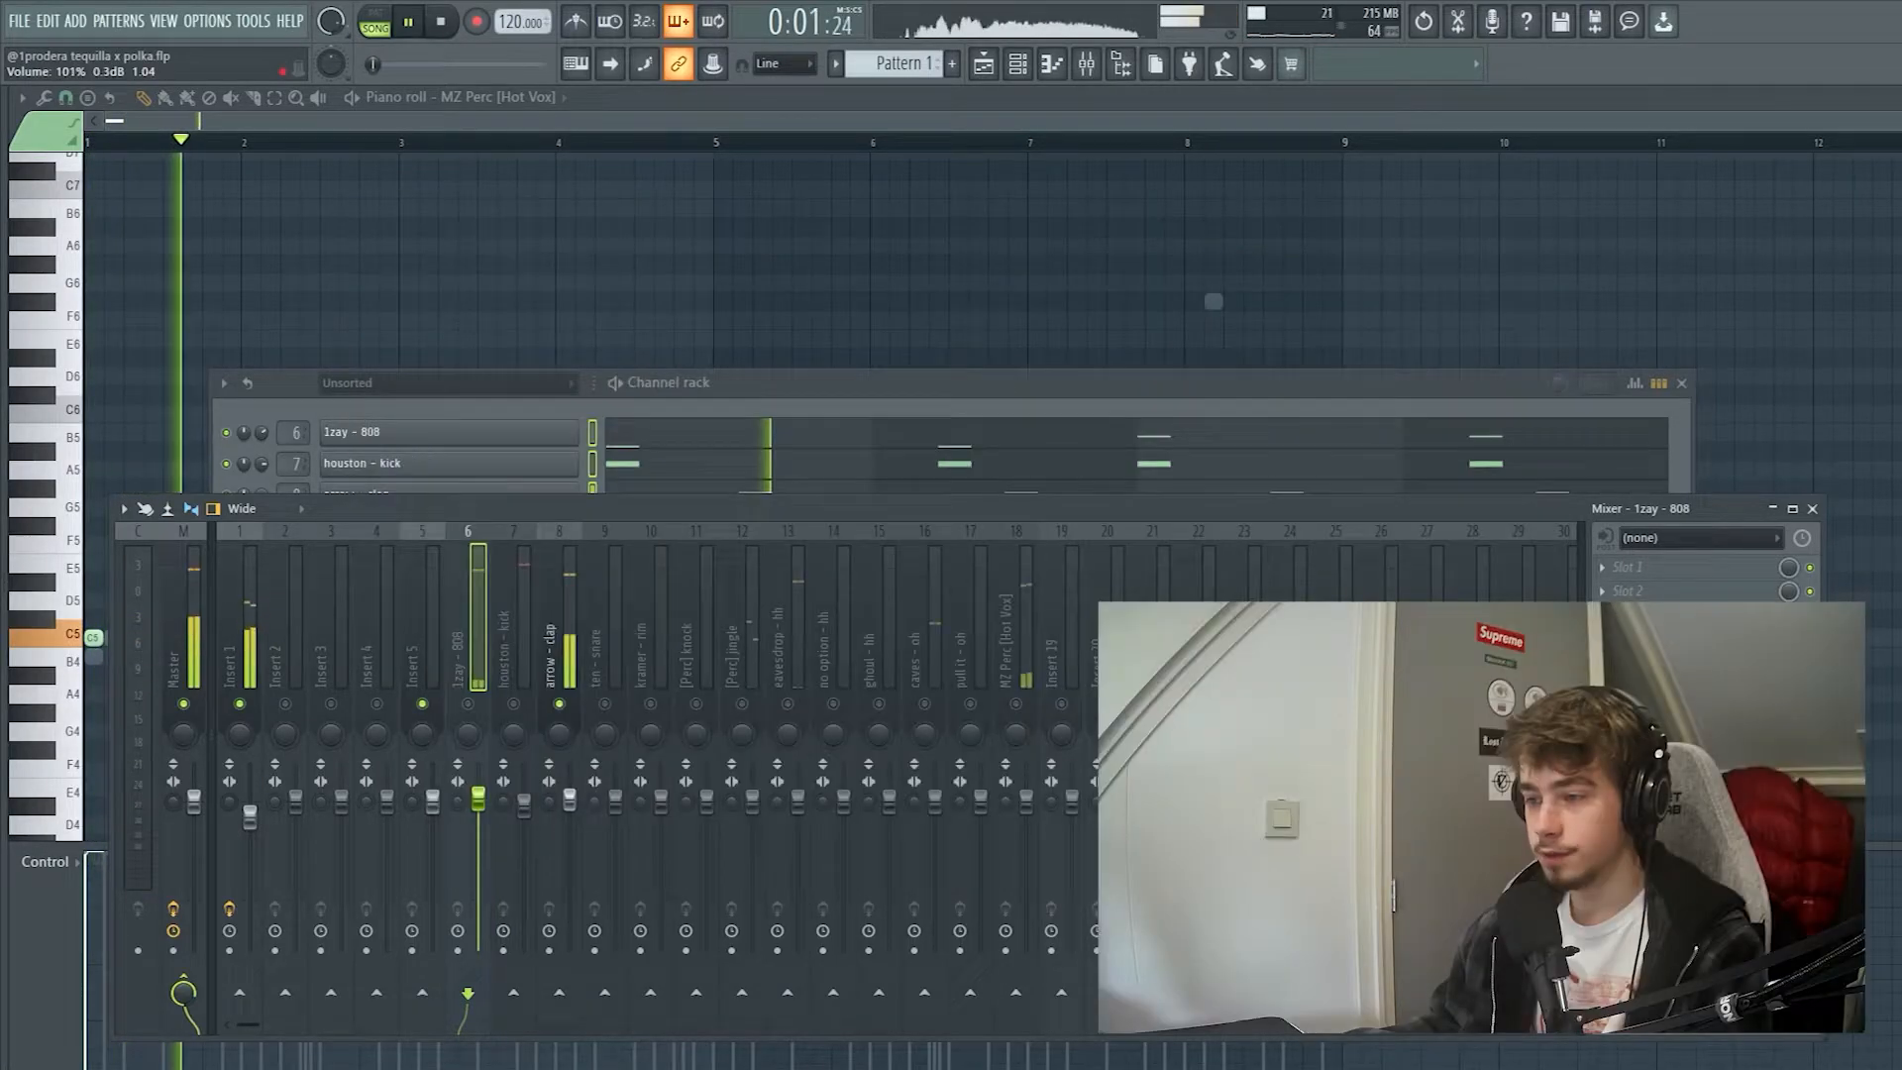
drag(614, 800, 615, 819)
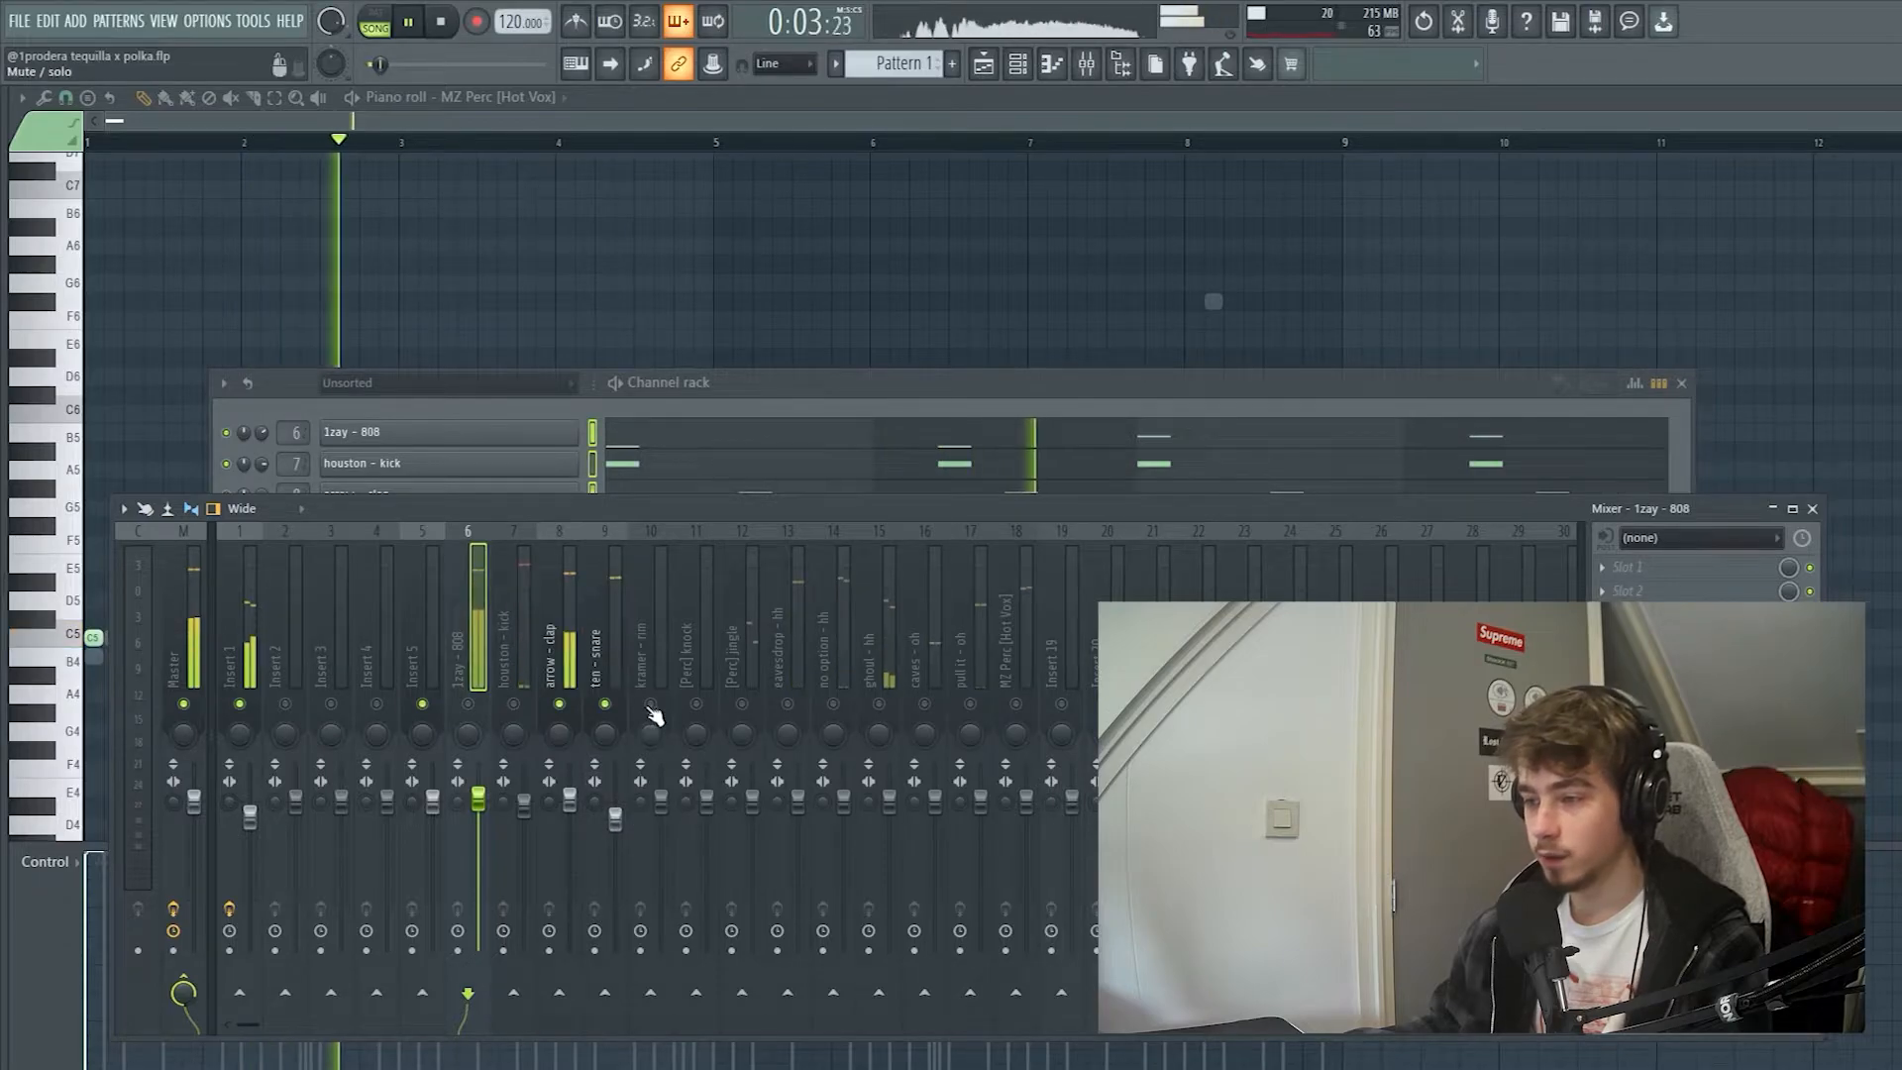
click(745, 705)
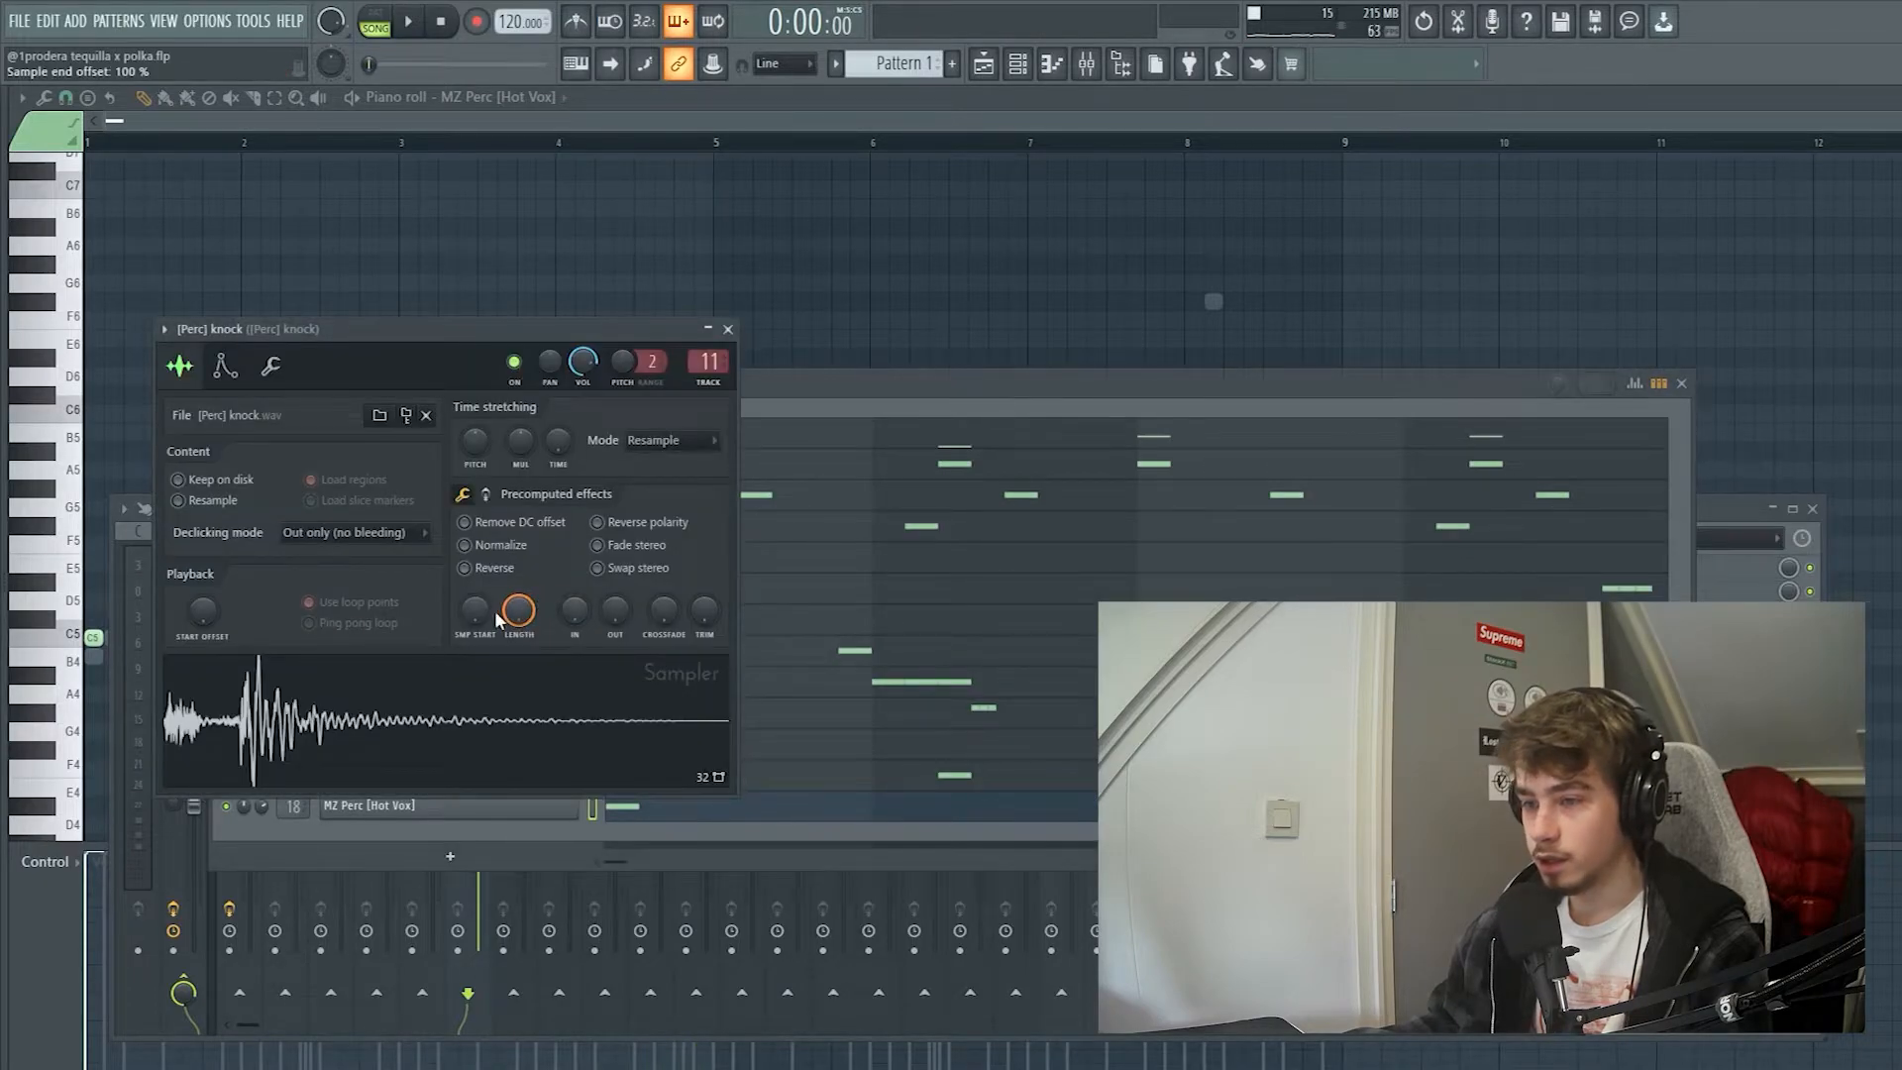
- Add Looperator to the eavesdrop - hh mixer track, load its rev with delay user preset and listen to the result
key(space)
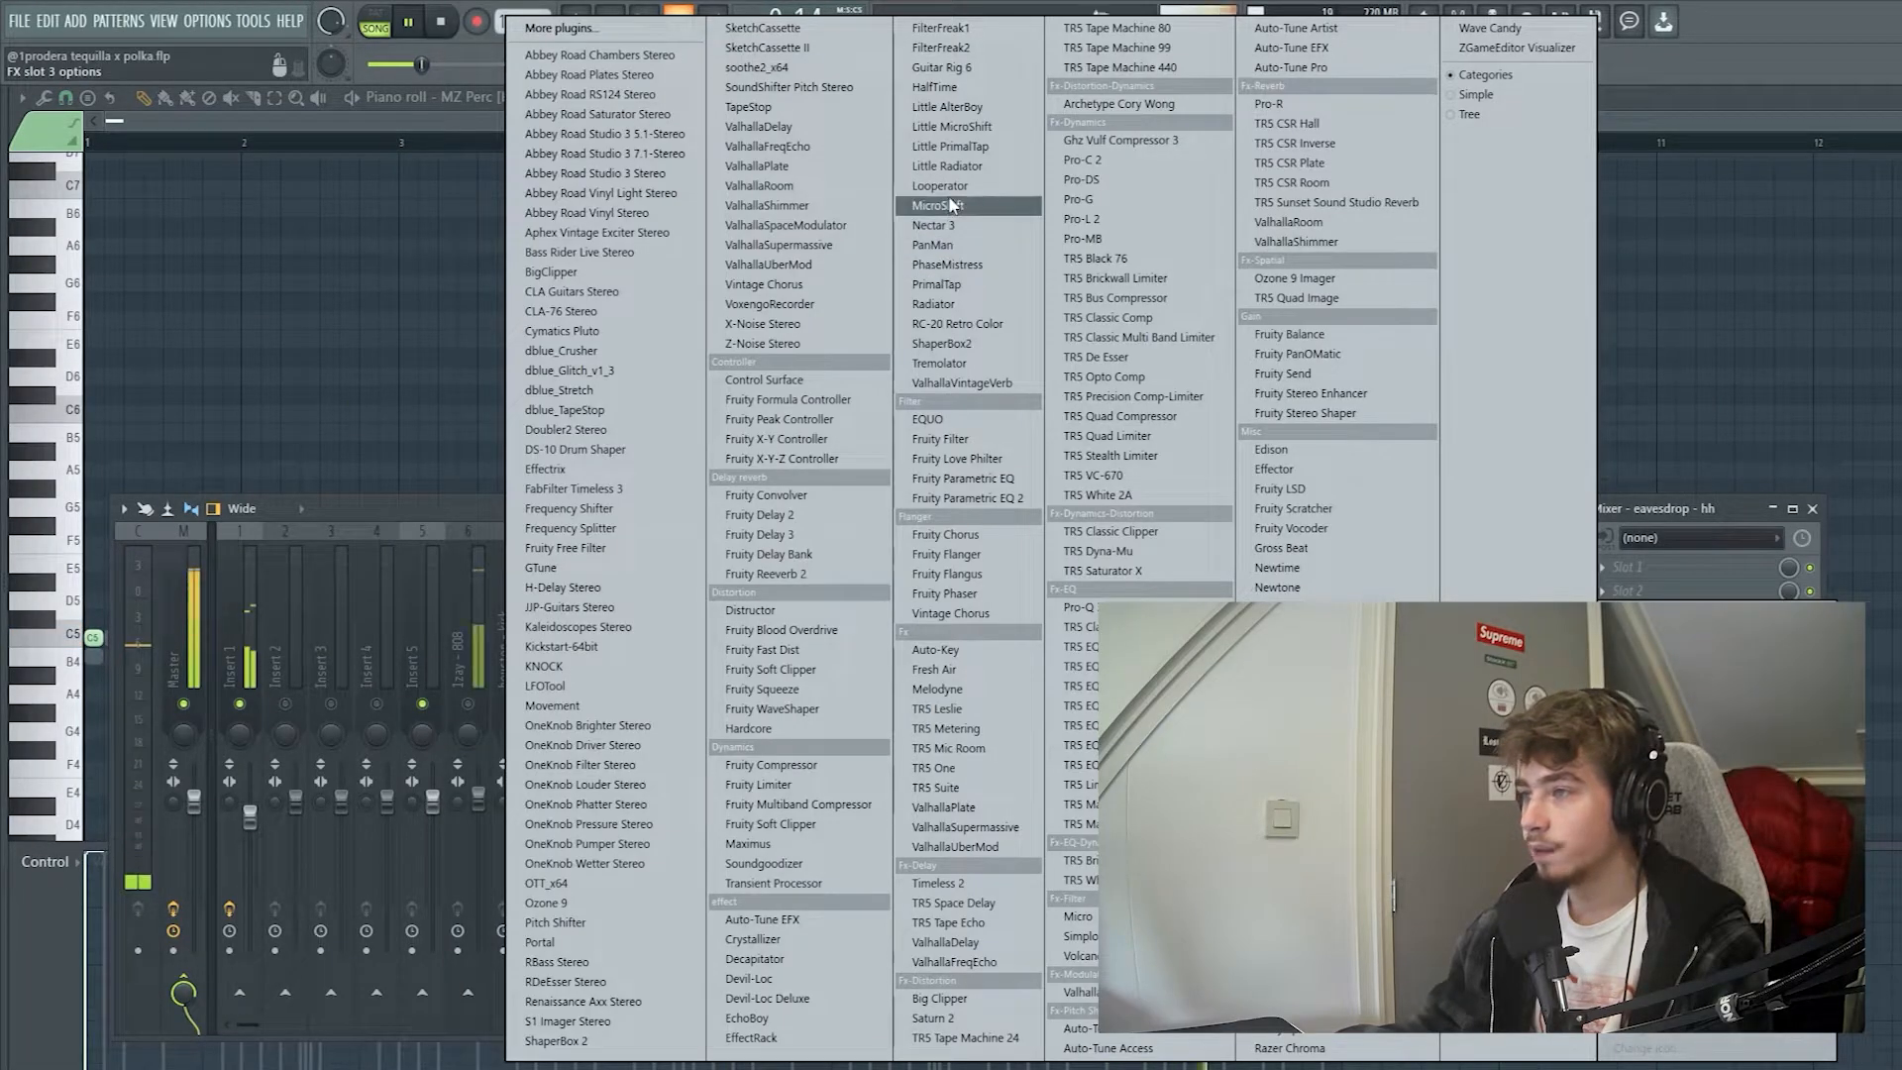
click(946, 186)
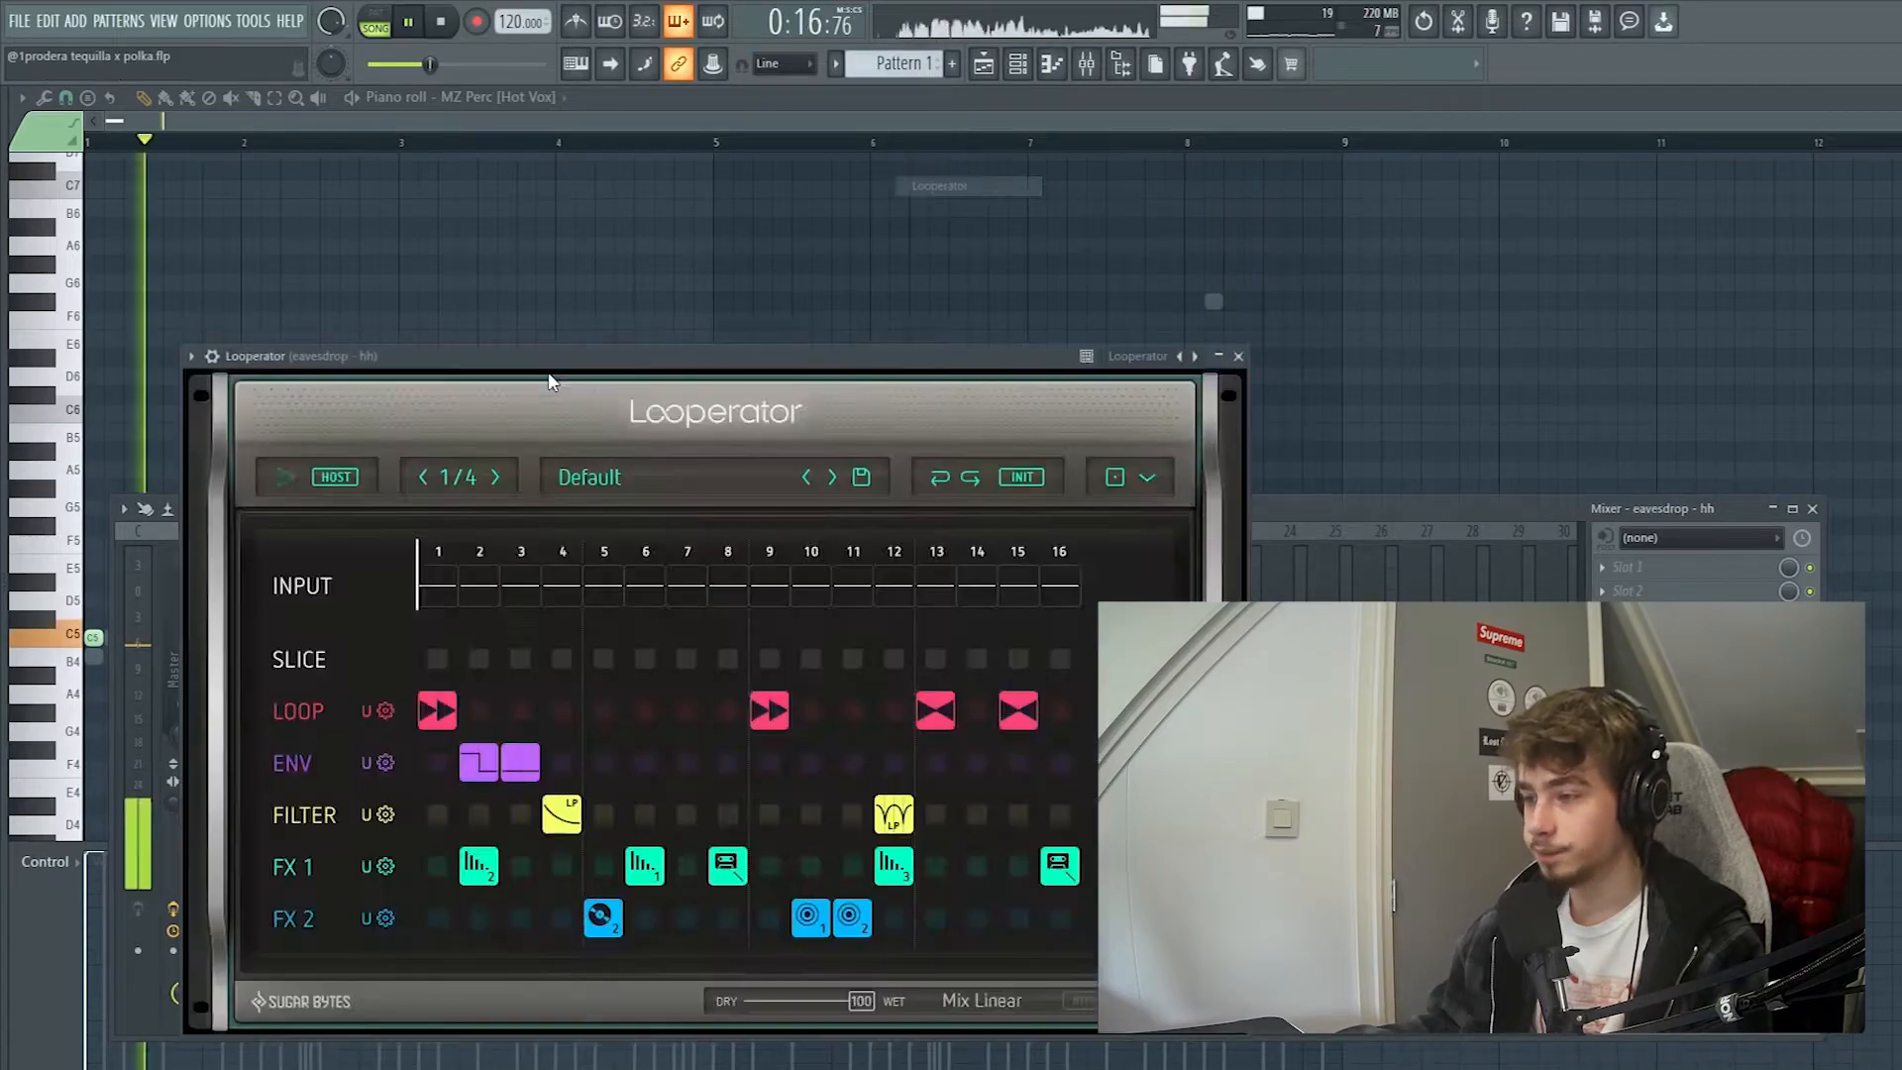
drag(522, 359, 584, 305)
click(680, 420)
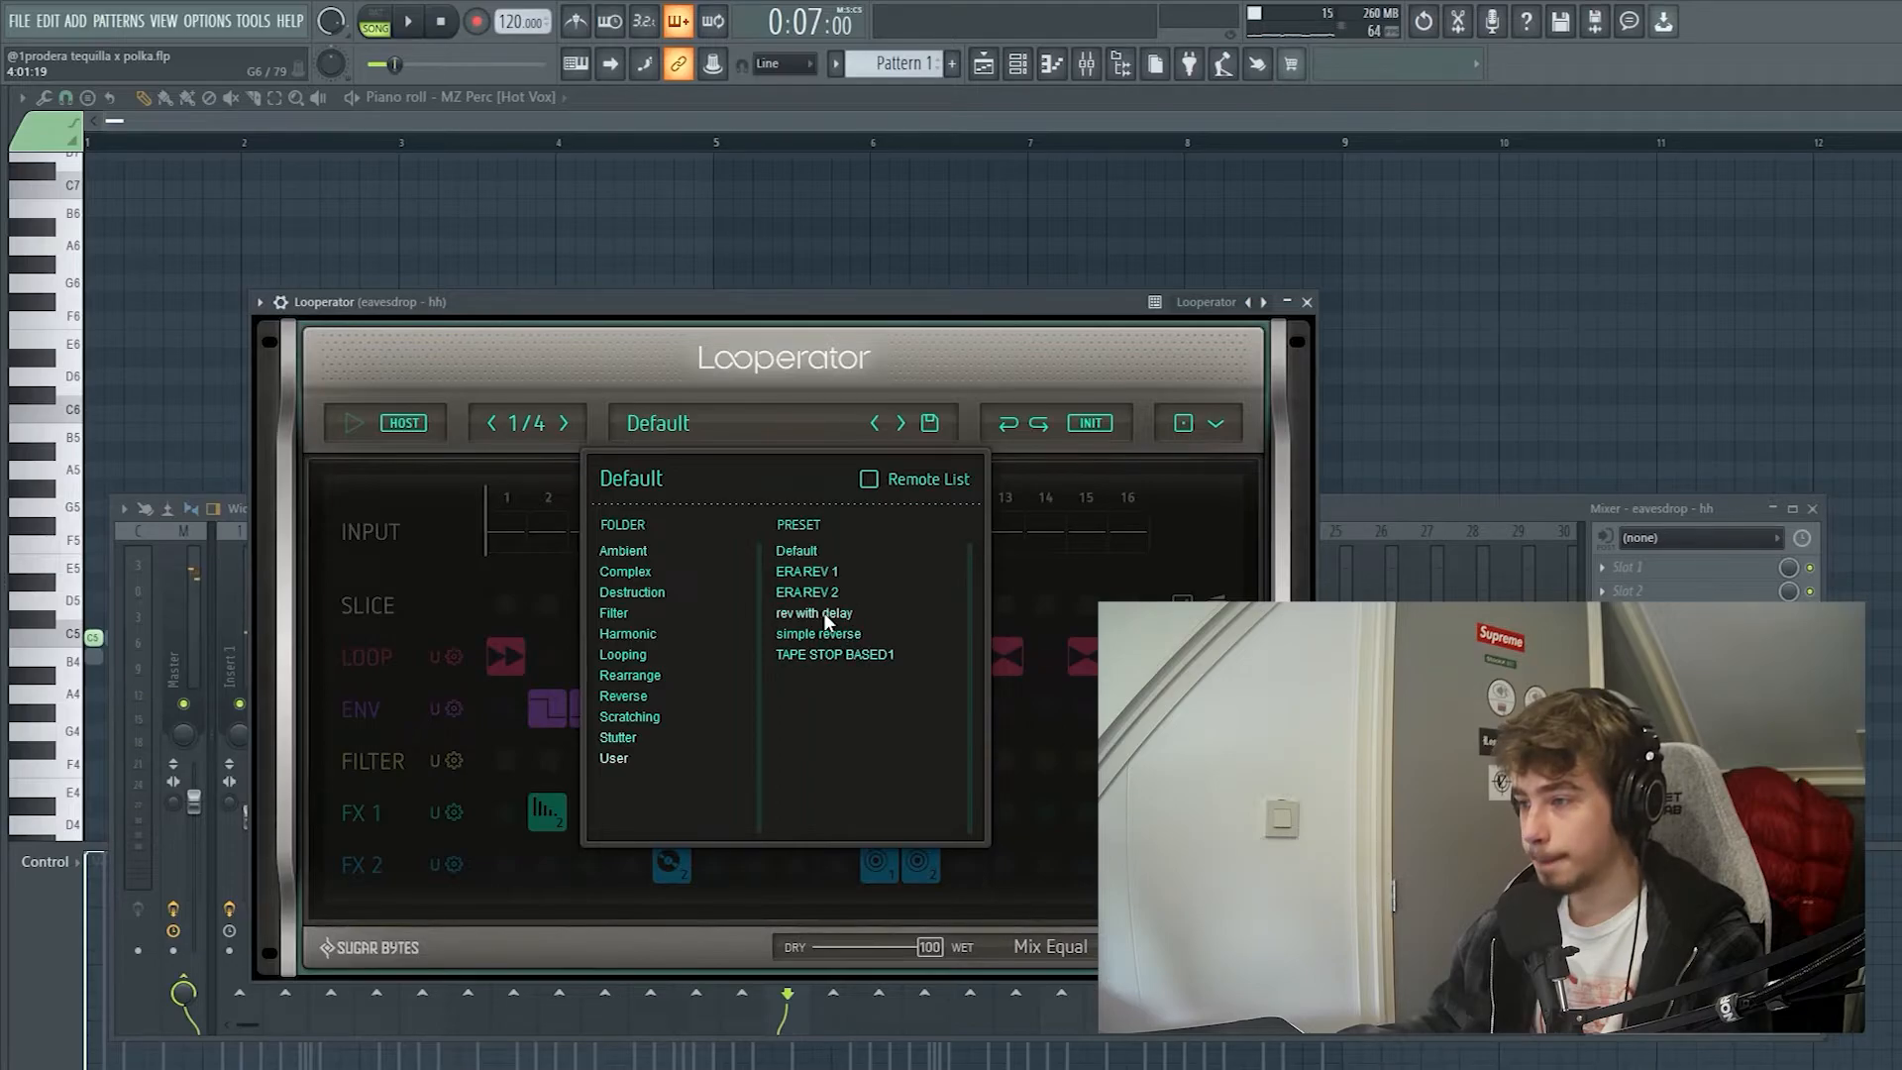
drag(760, 309, 764, 311)
click(409, 20)
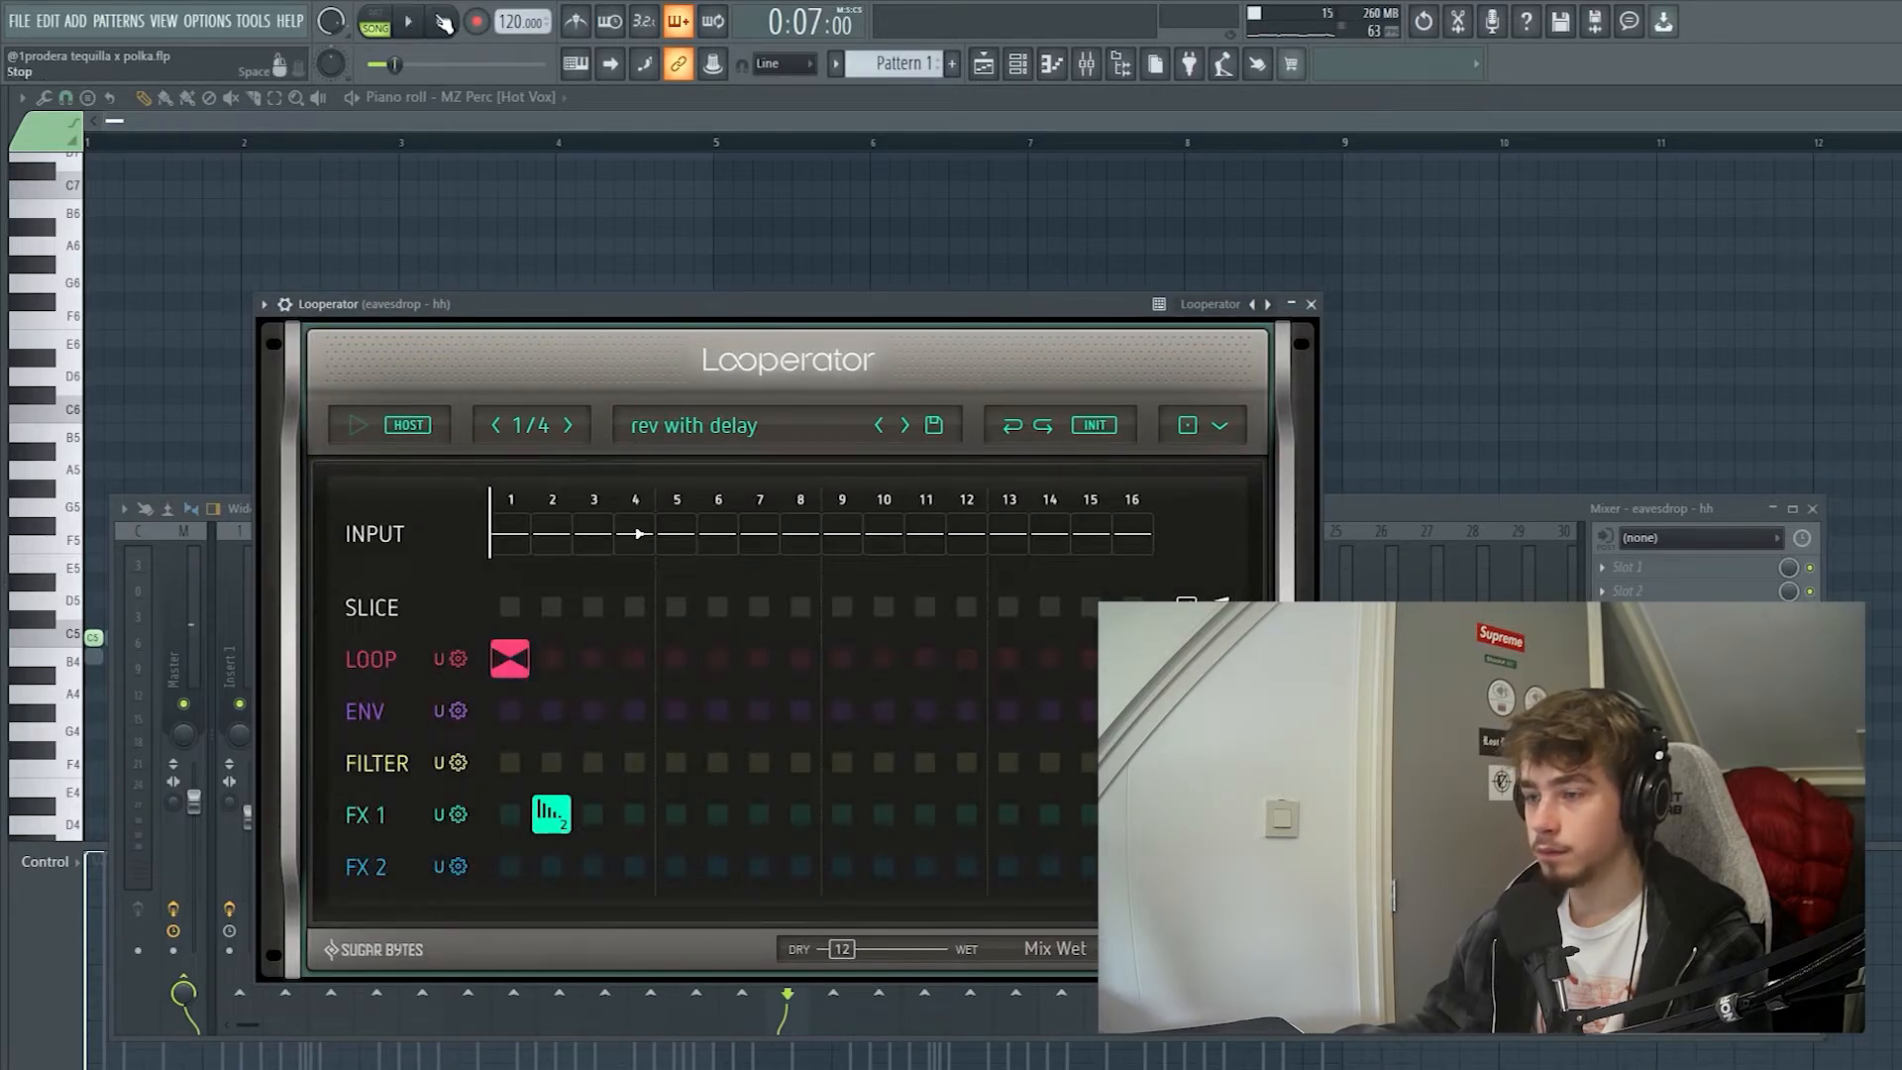
key(space)
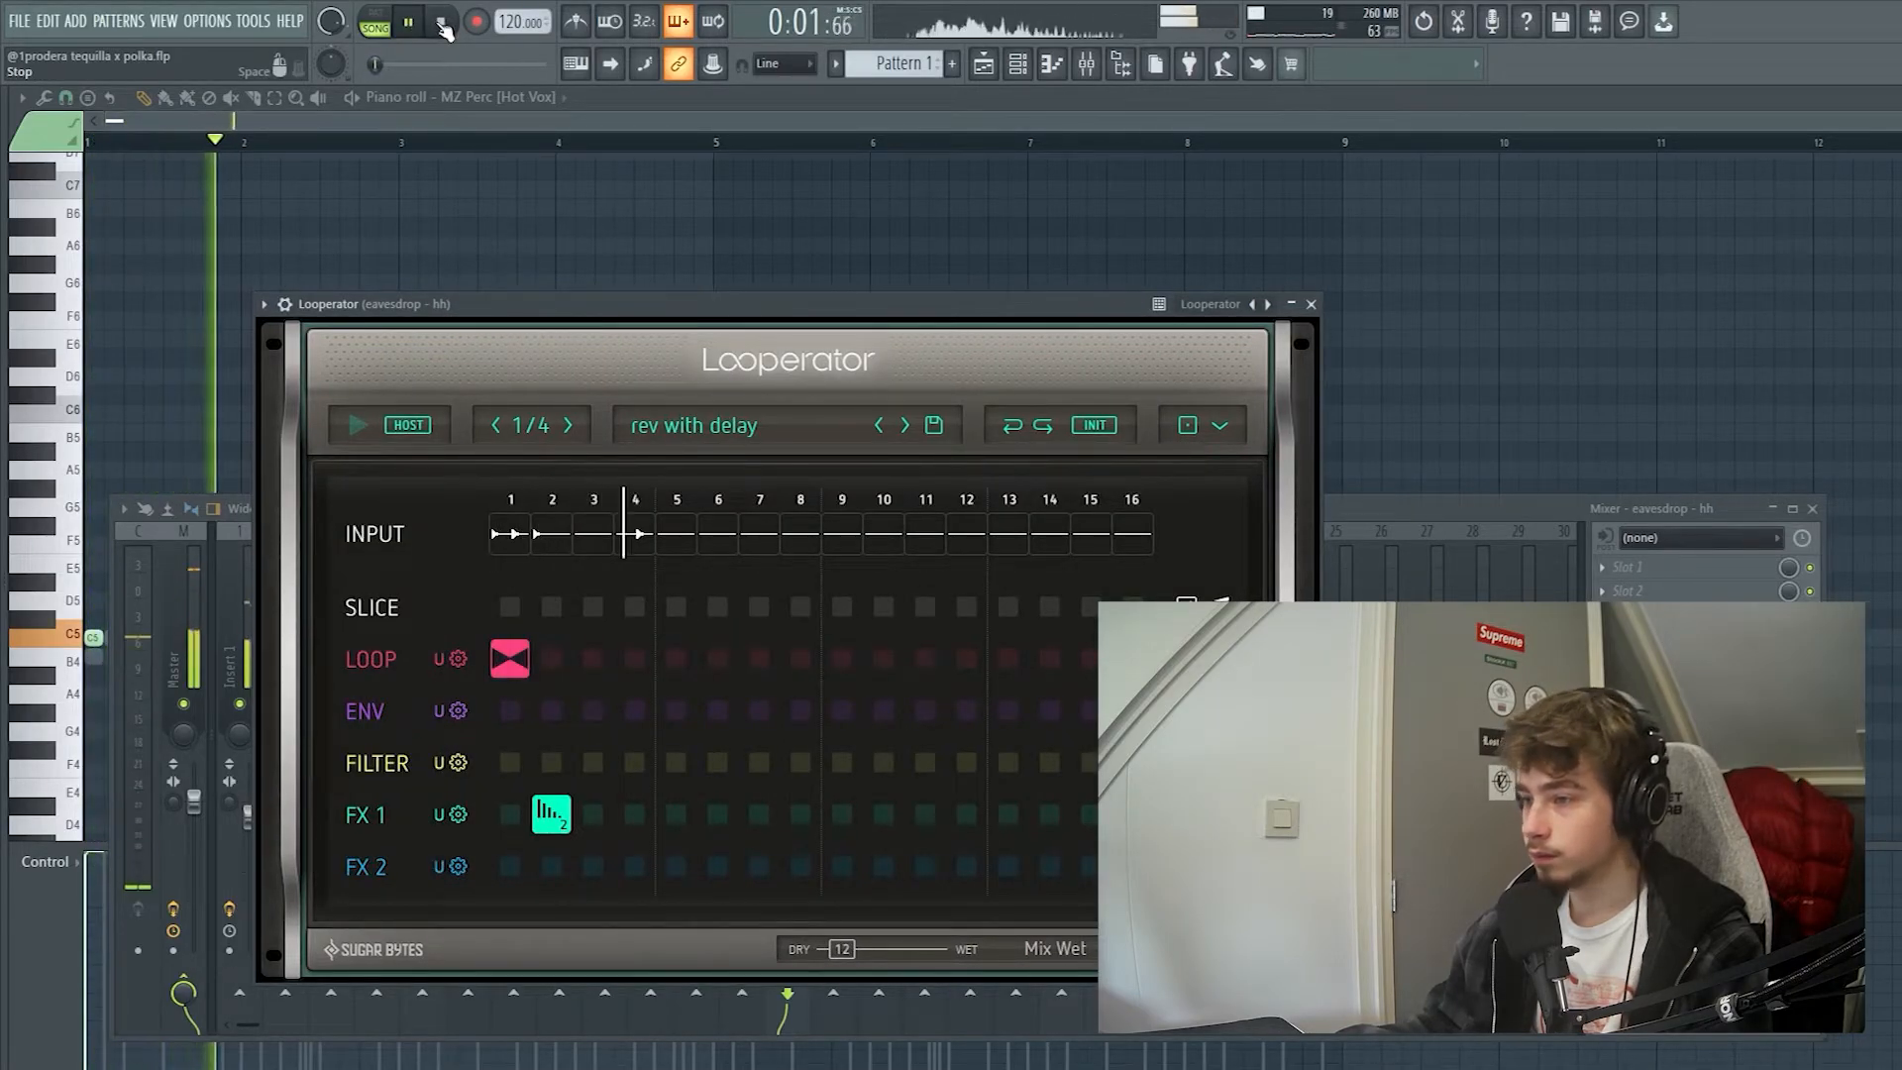
click(1312, 304)
- Add PanMan to the ghoul - hh mixer track, using the Panning L R Smooth preset with a width of about 110.7 degrees
click(891, 692)
key(space)
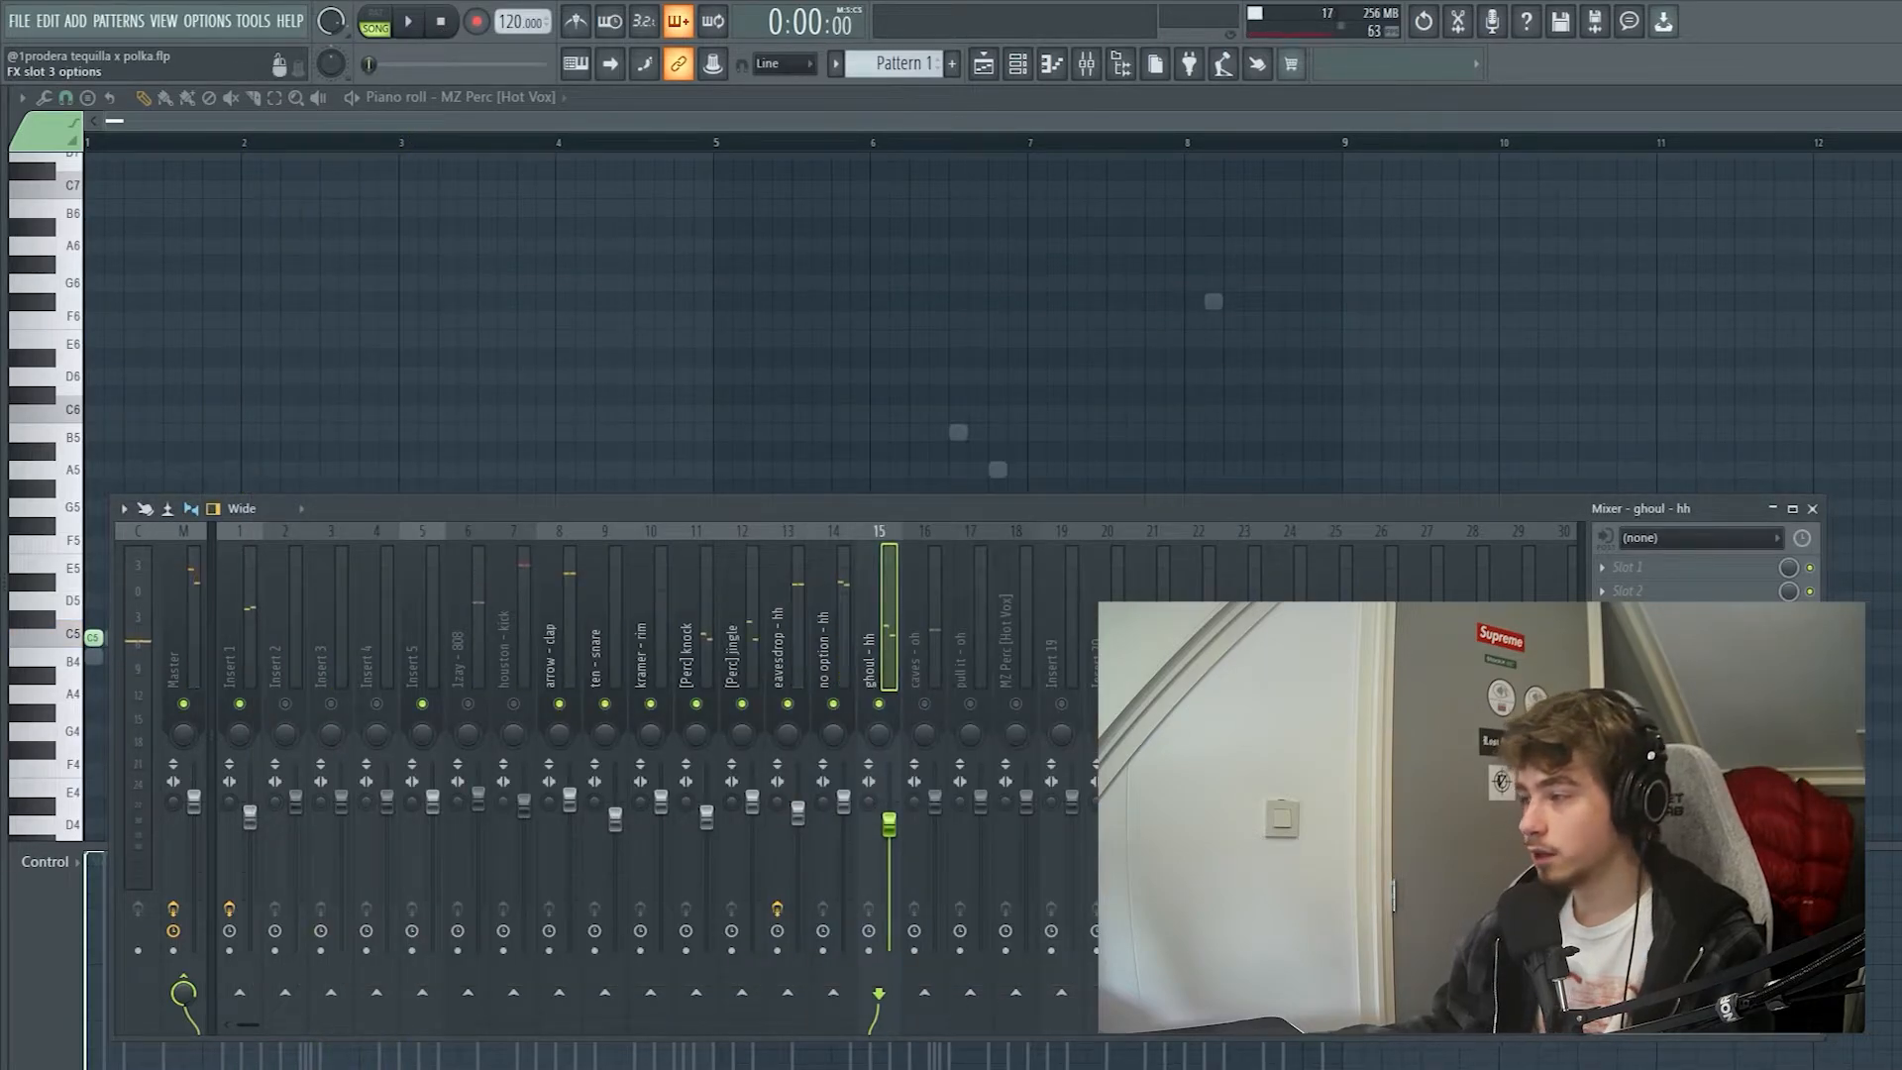
click(1602, 615)
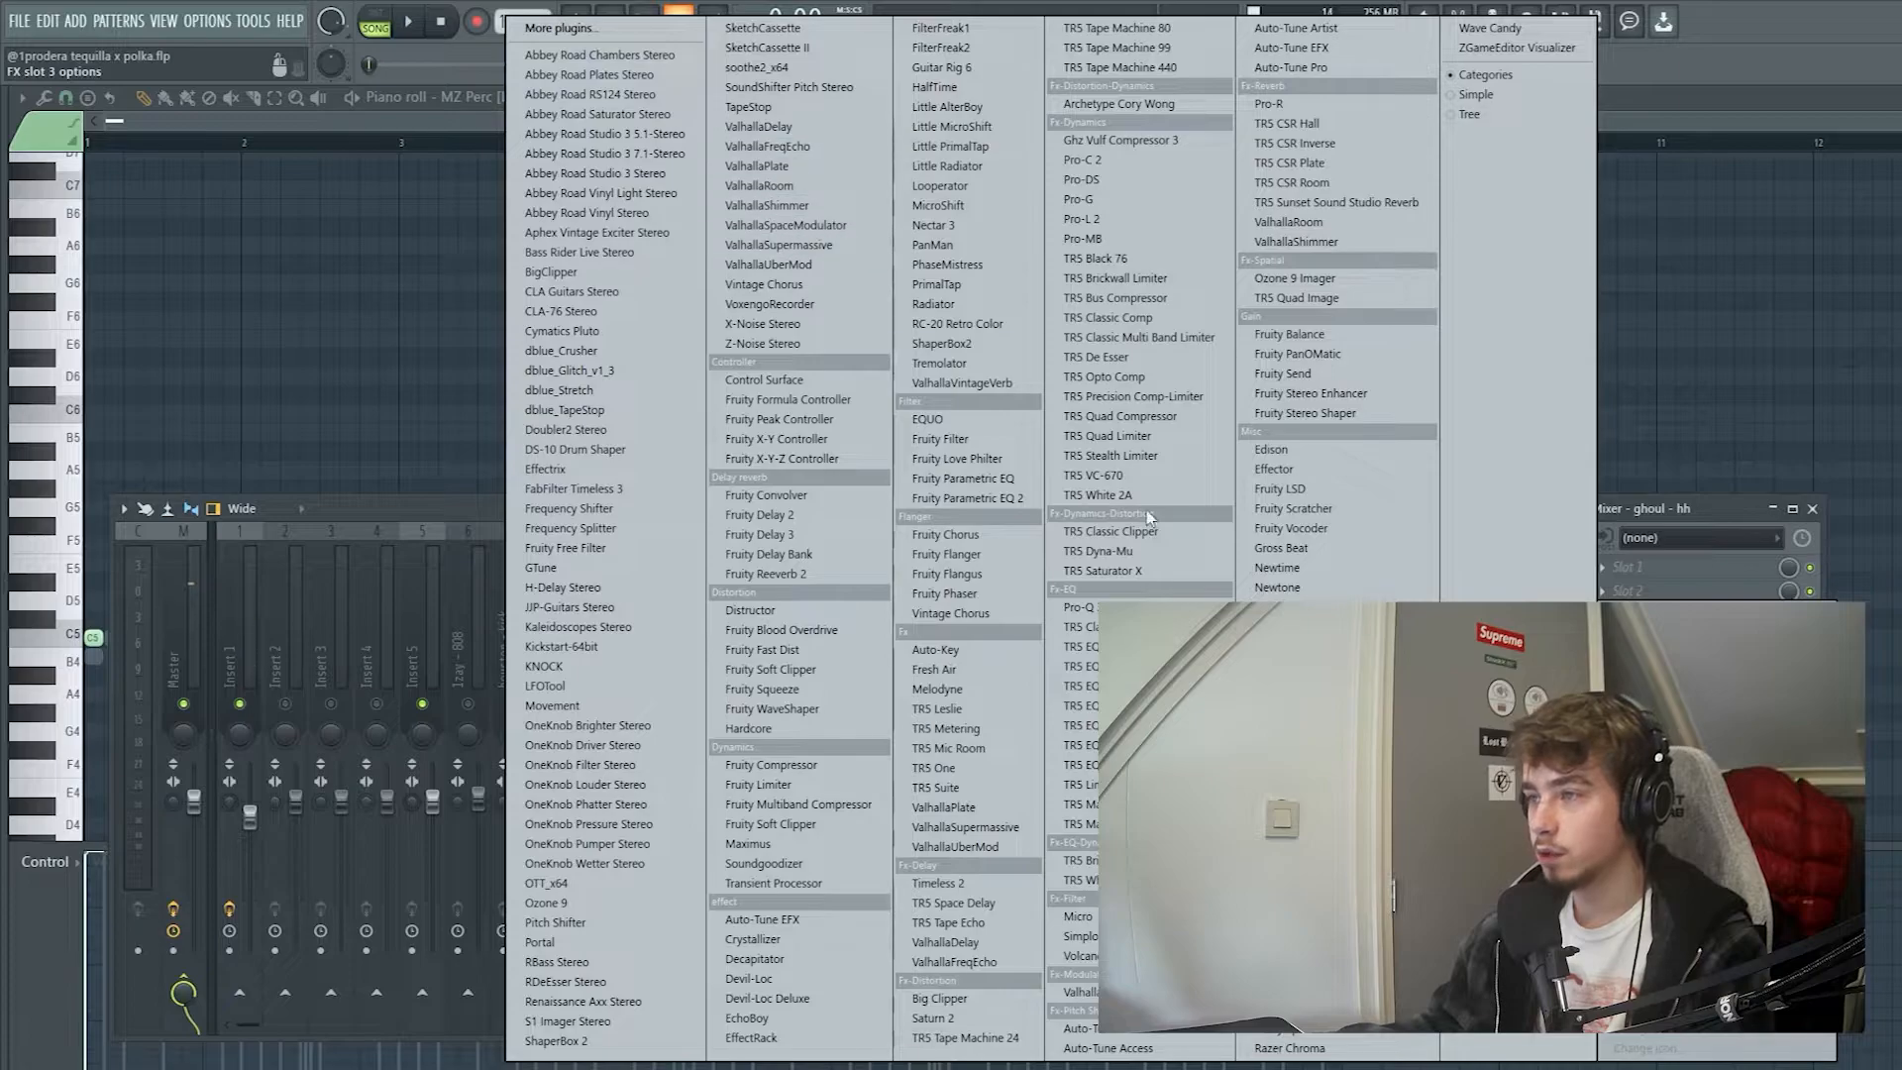
click(972, 256)
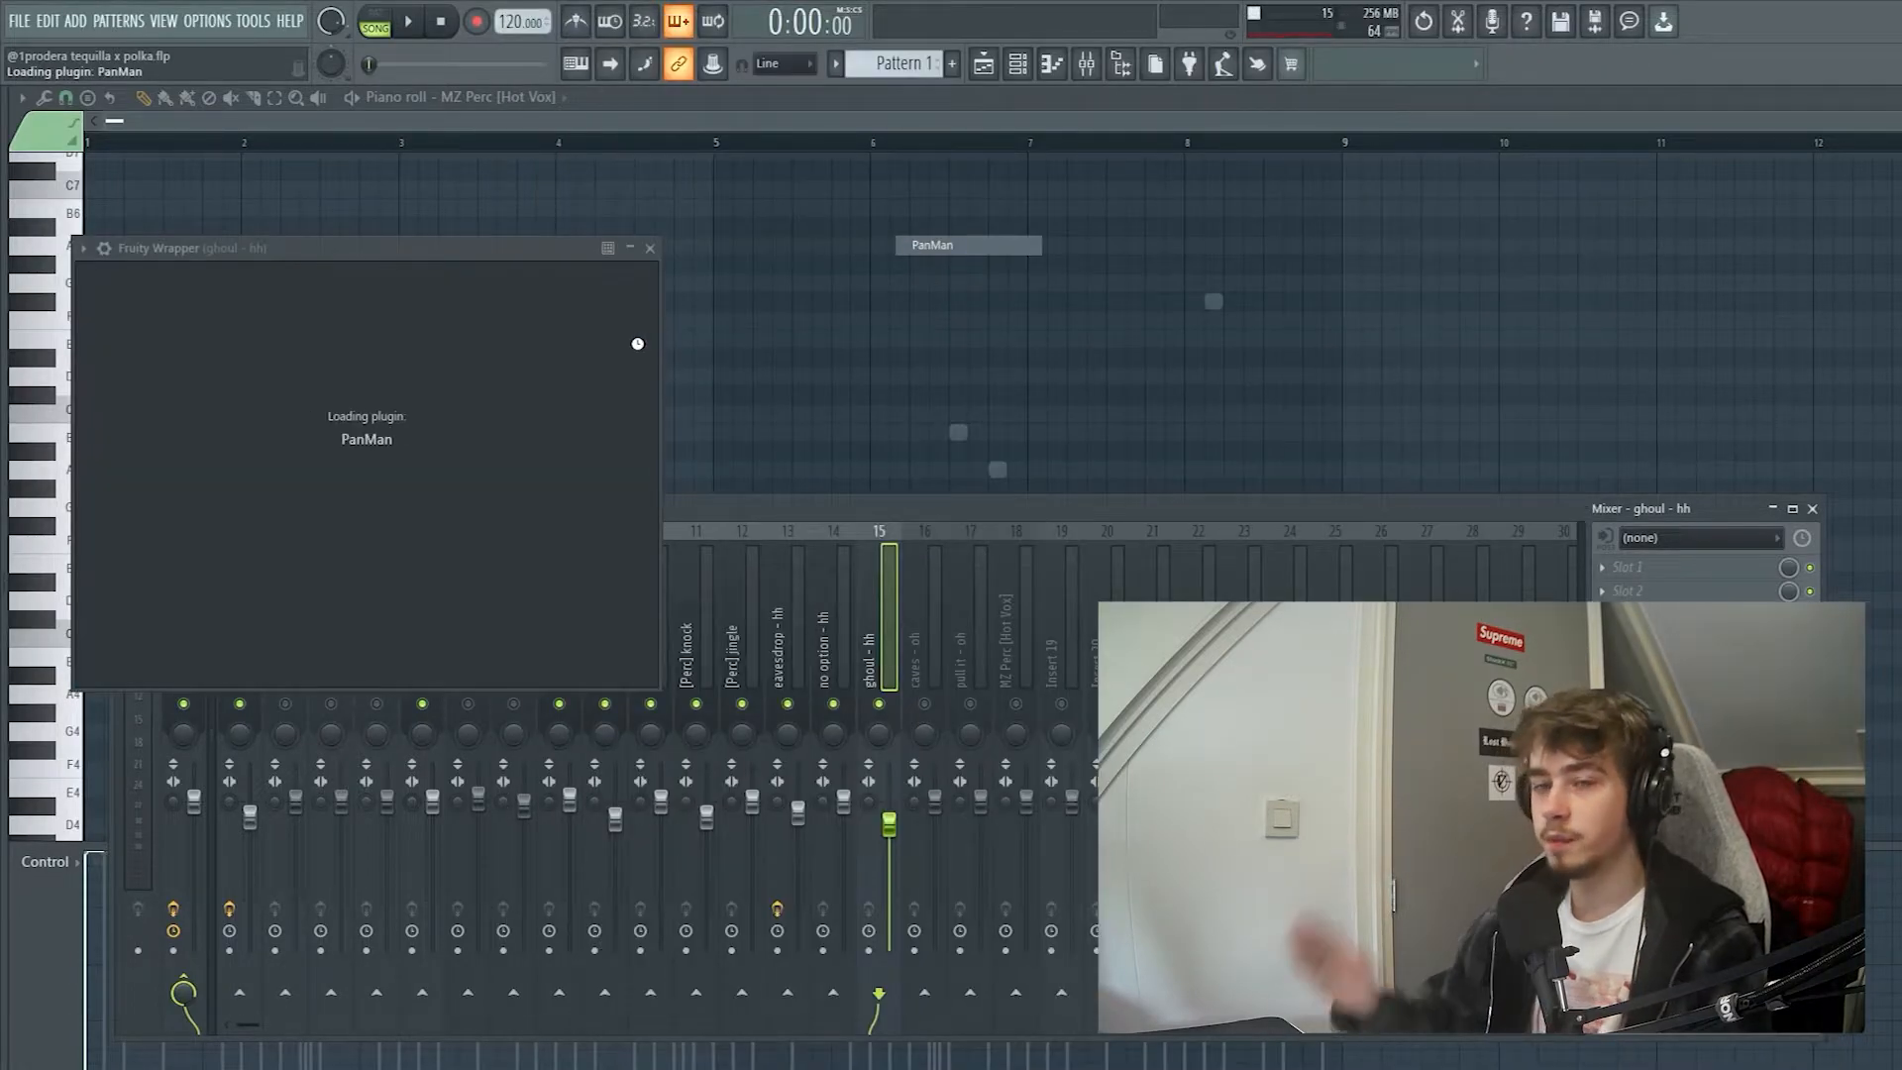
key(space)
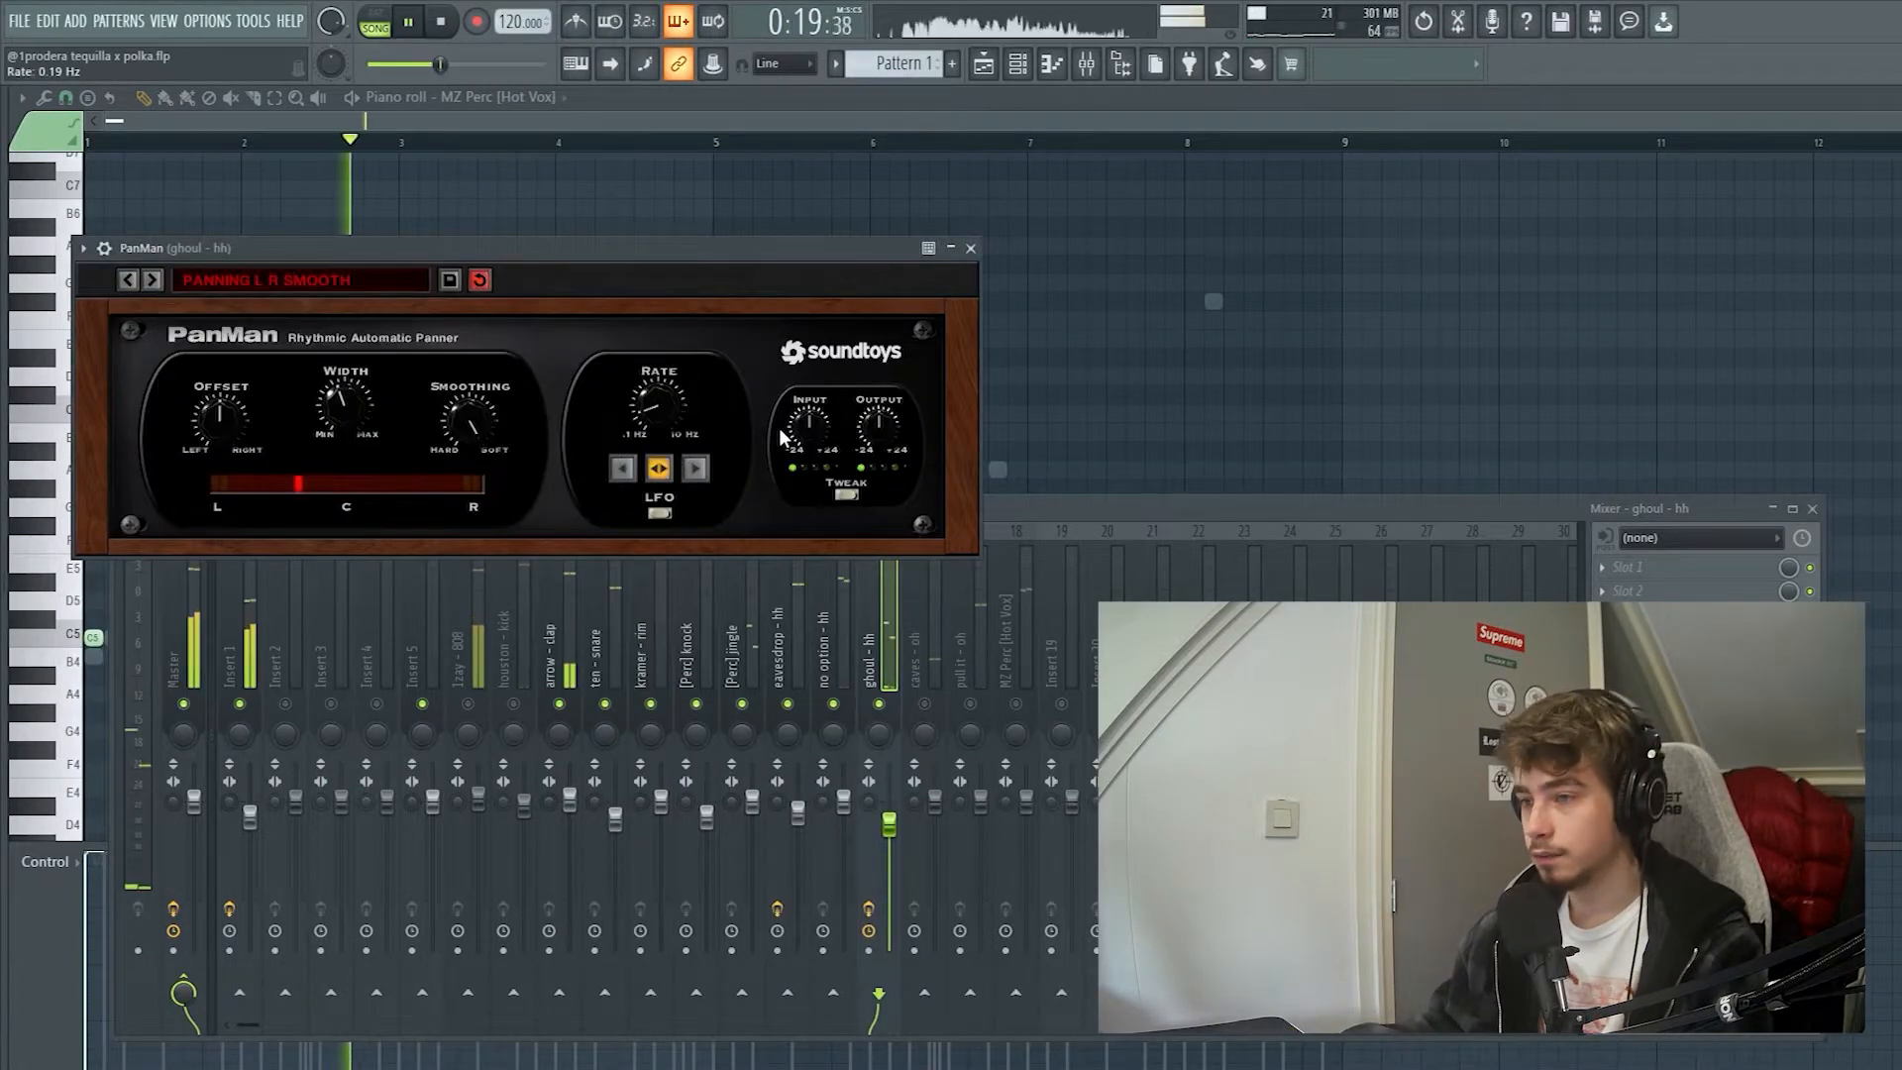
drag(353, 392, 402, 394)
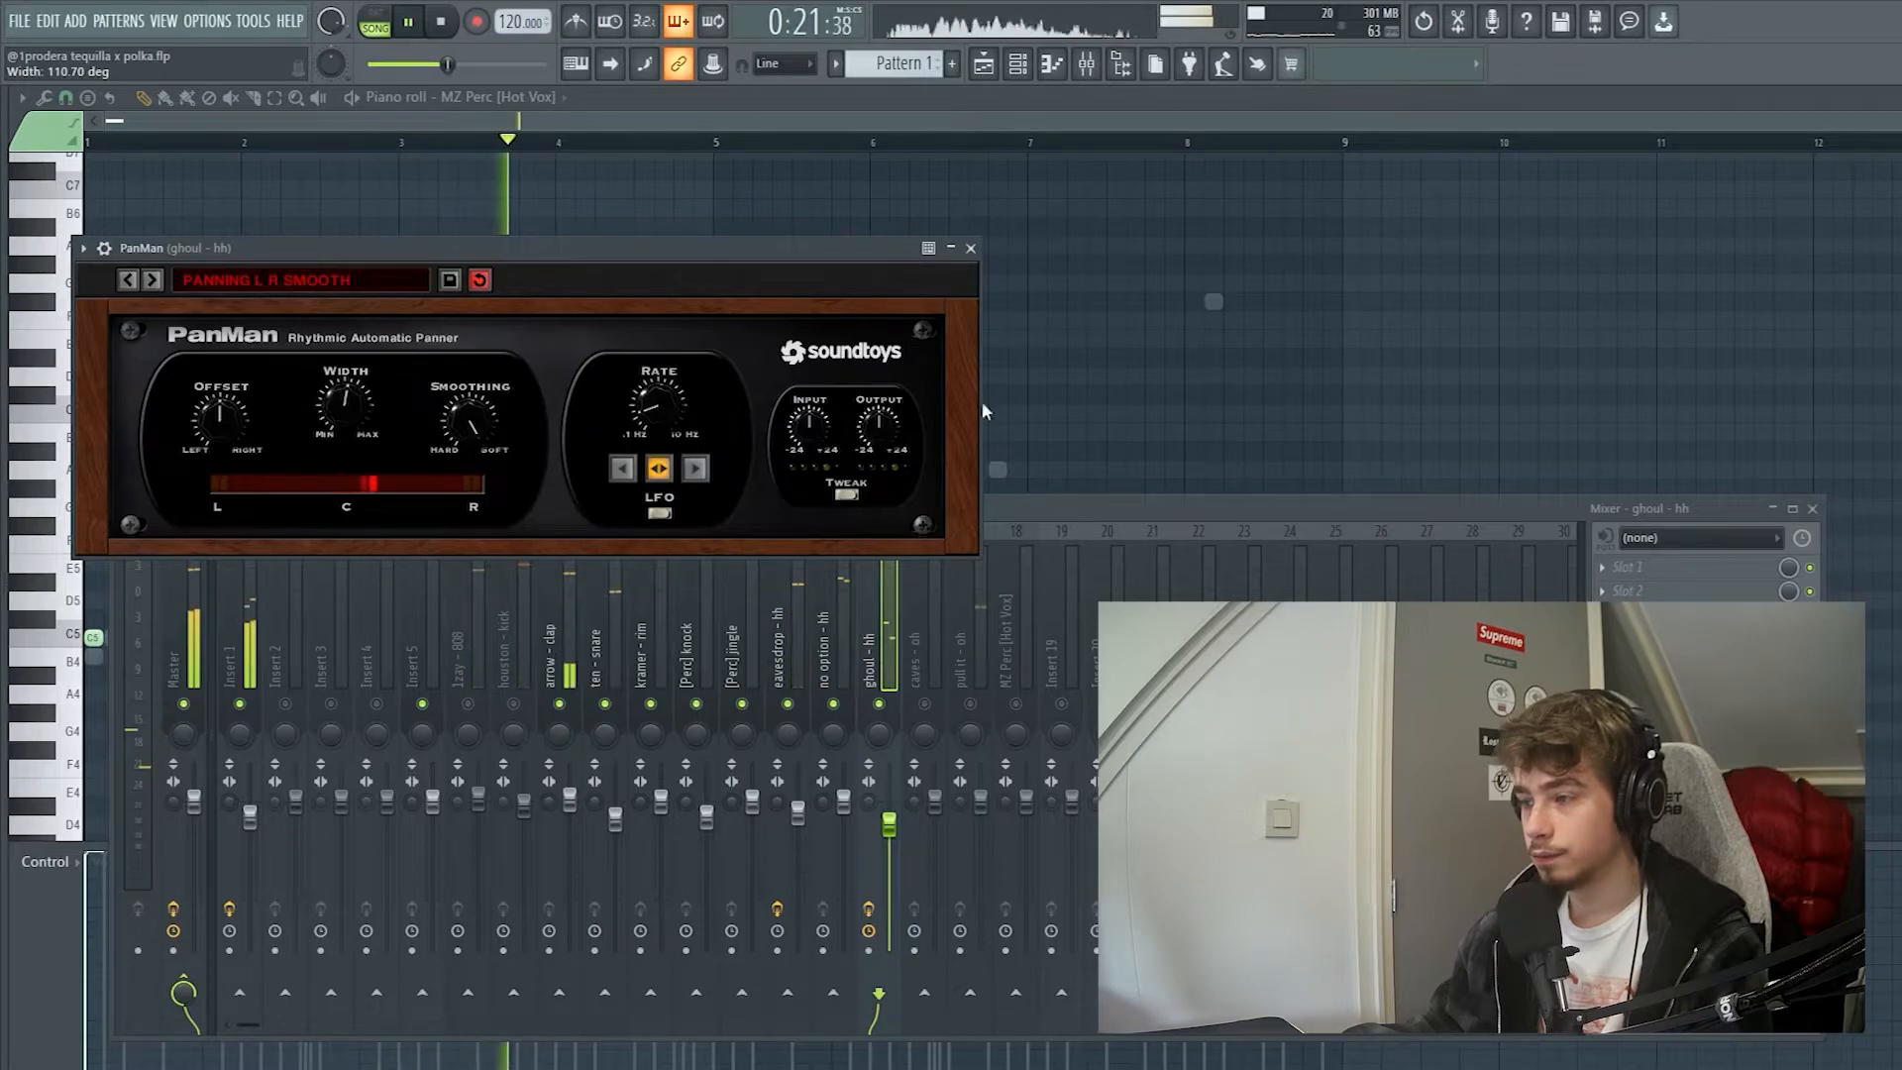
click(971, 249)
- Unmute the caves - oh, pull it - oh and MZ Perc [Hot Vox] tracks, lower both open hats' volumes and audition the mix
drag(924, 703, 966, 703)
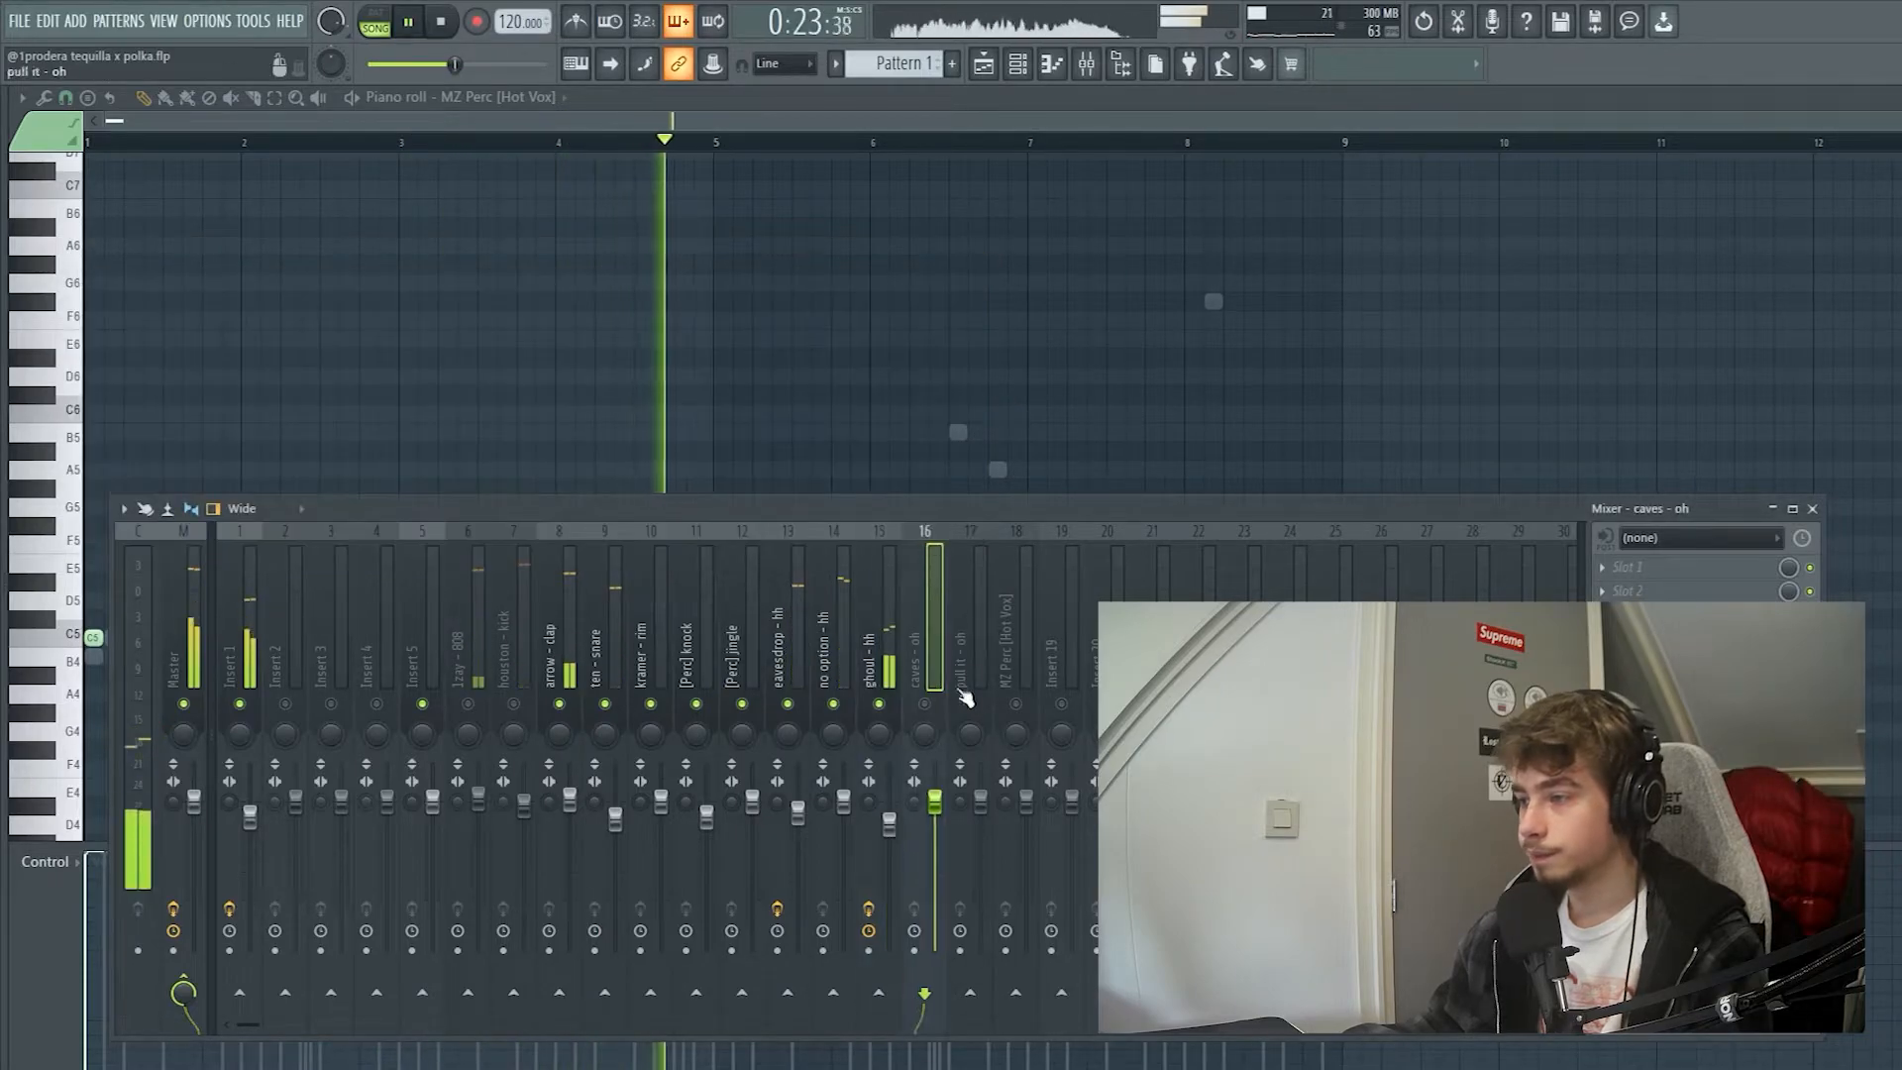
right_click(1016, 703)
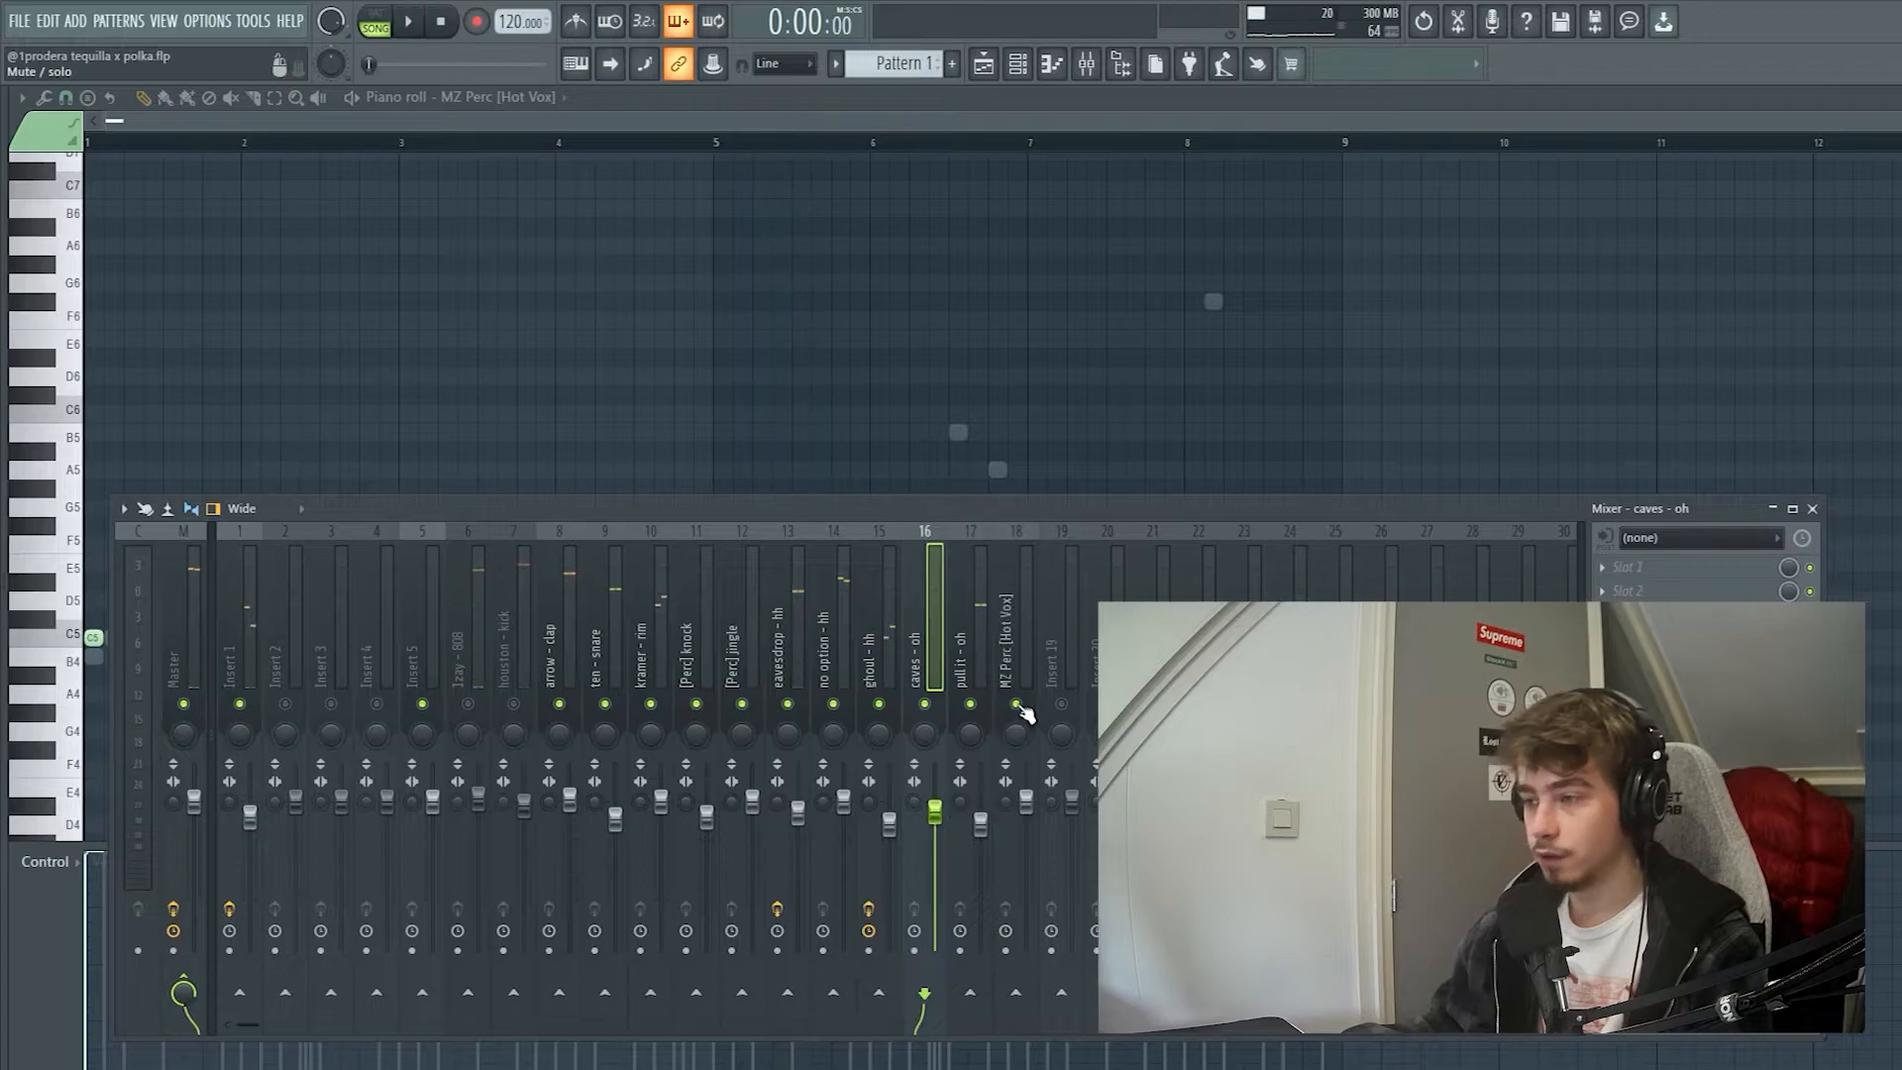
click(241, 703)
key(space)
key(space)
- Add Little AlterBoy to the MZ Perc [Hot Vox] mixer track
click(1008, 662)
key(space)
click(1602, 615)
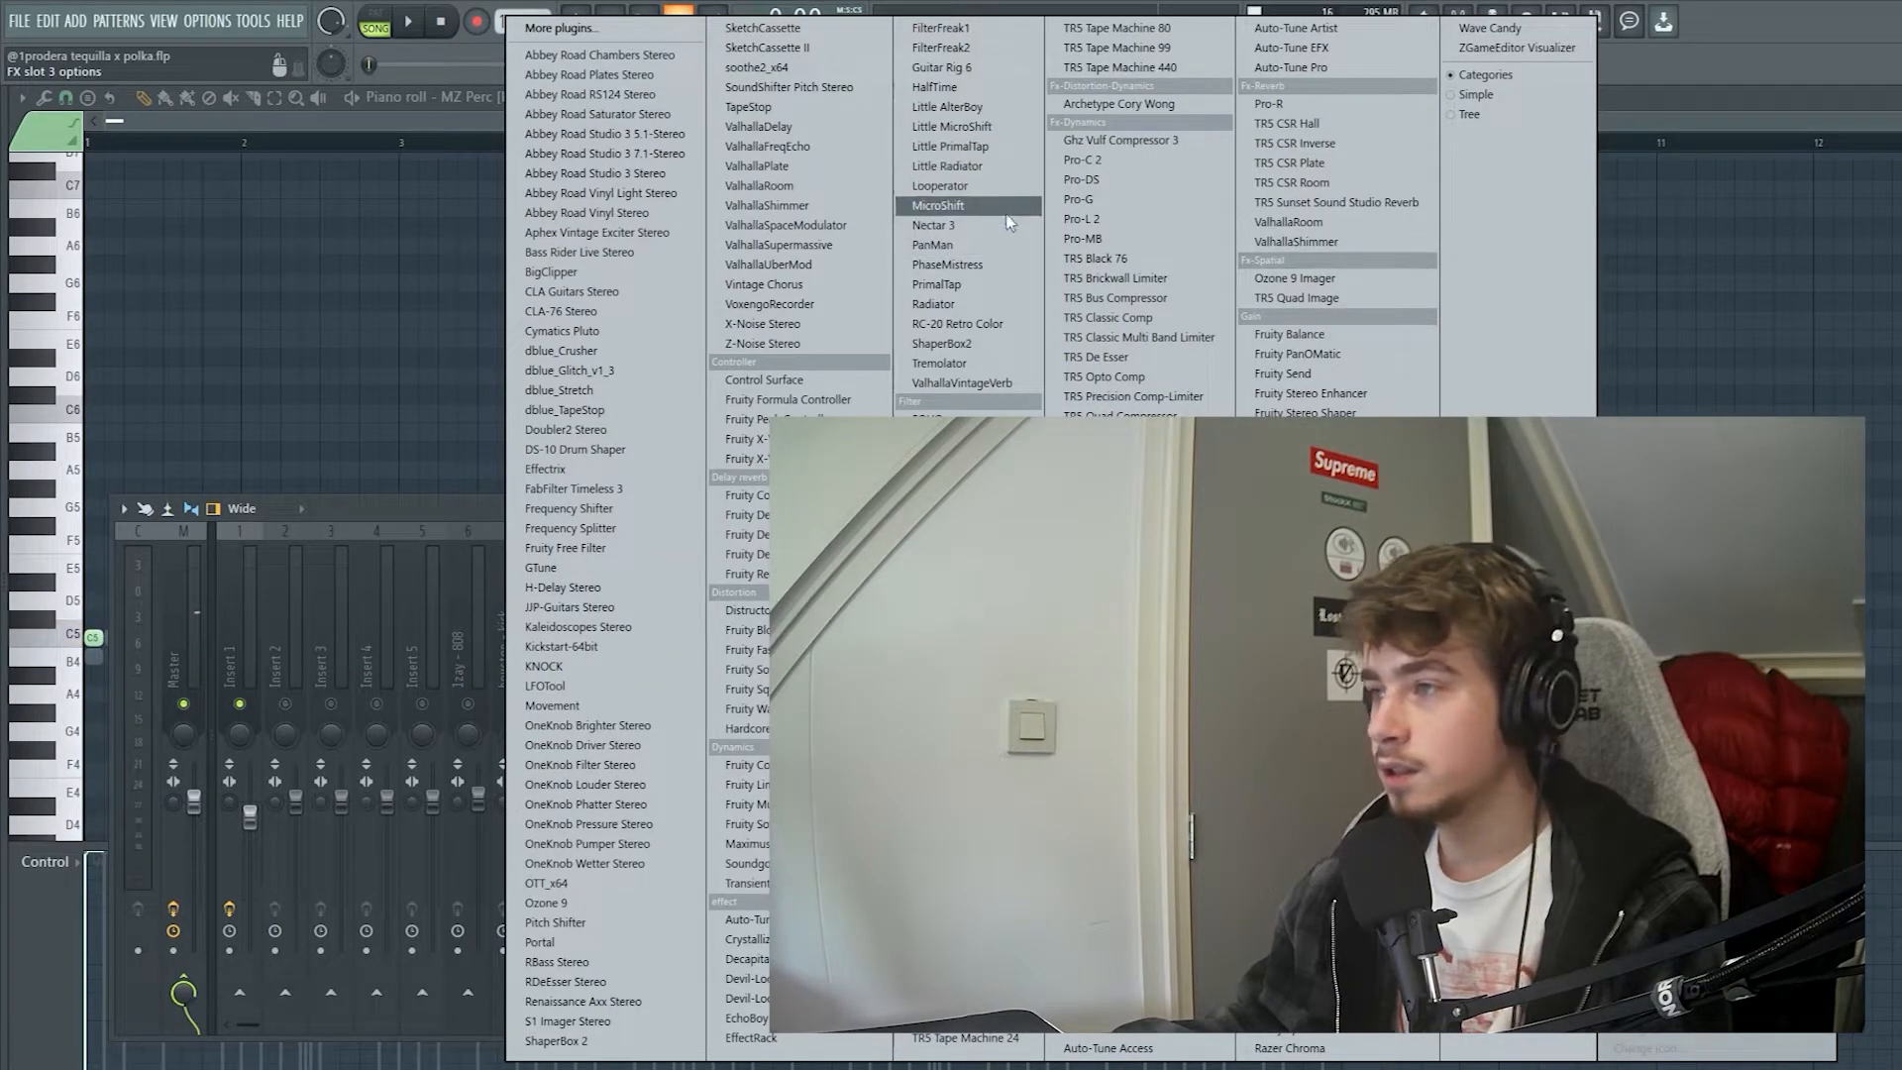
click(974, 107)
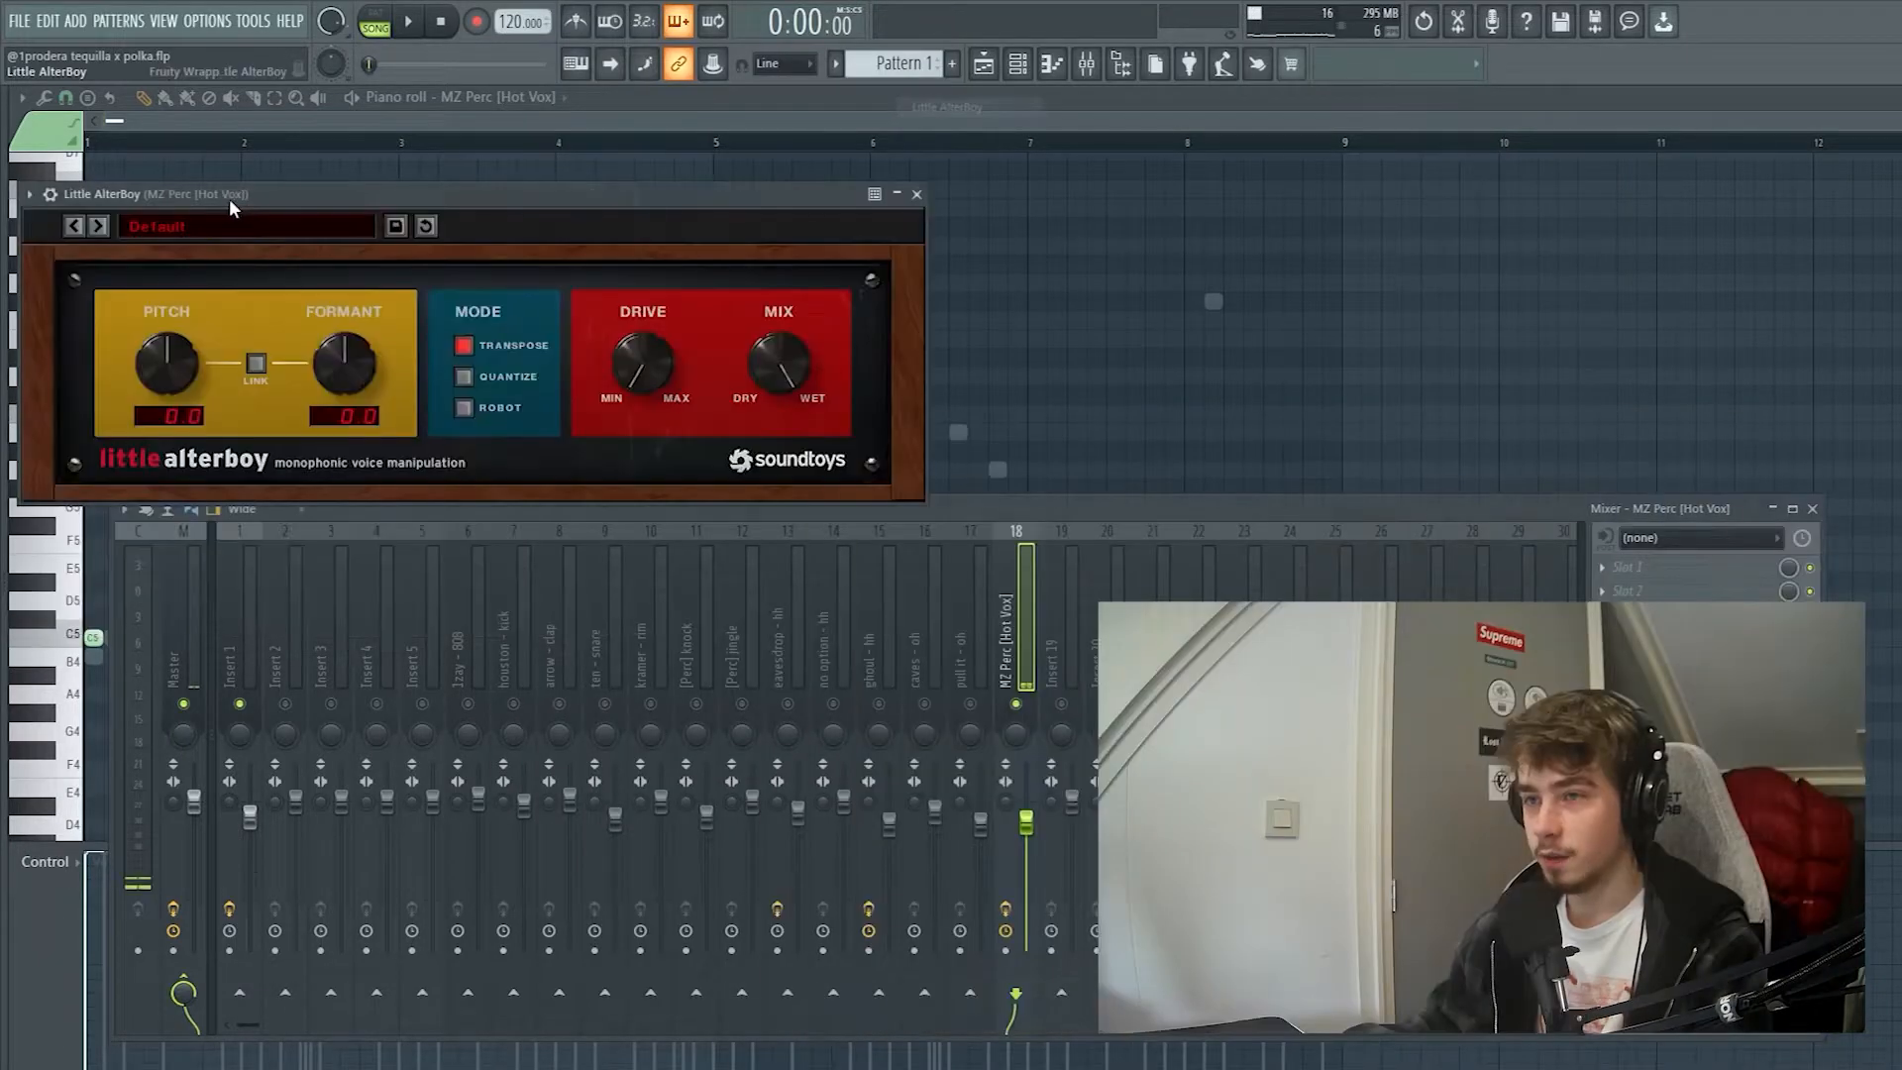
- Check the 1zay - 808 notes in the piano roll and try an A5 note above the F#5 note at bar 3
click(1125, 63)
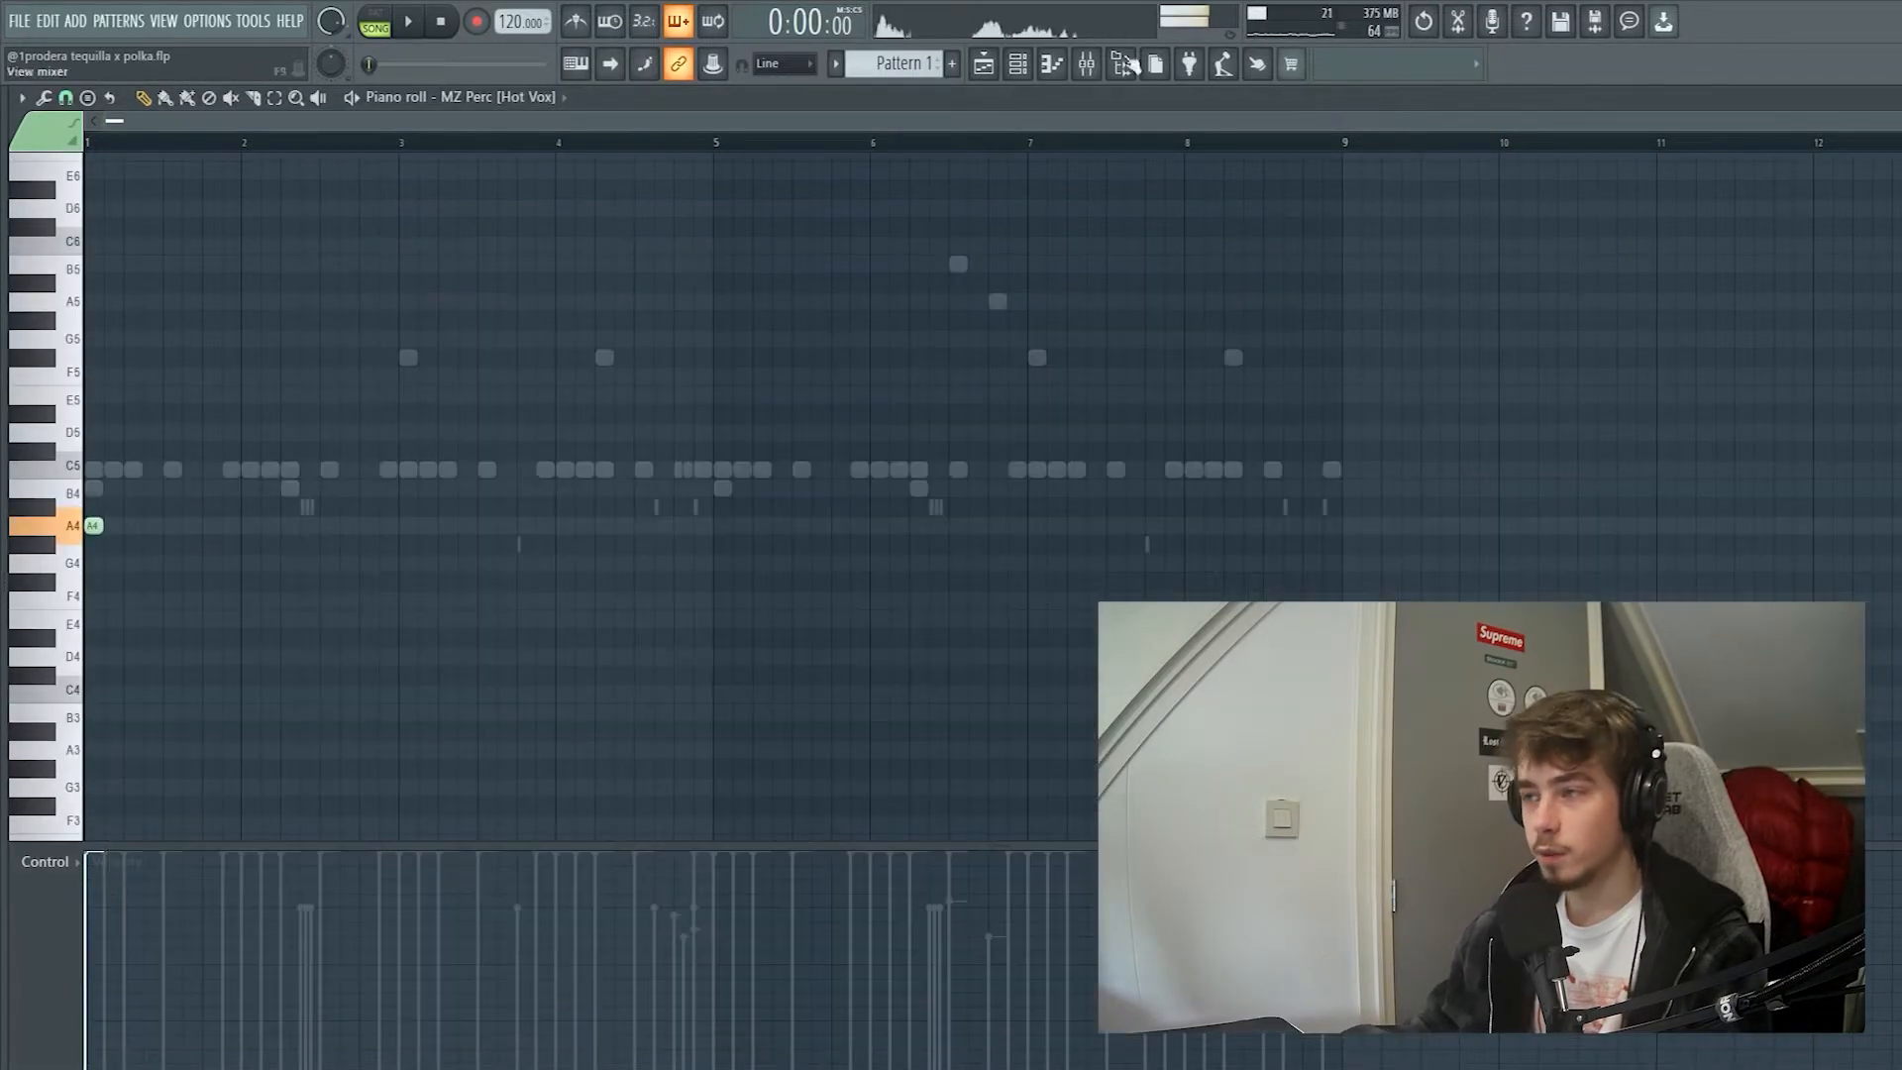
click(1089, 66)
key(F9)
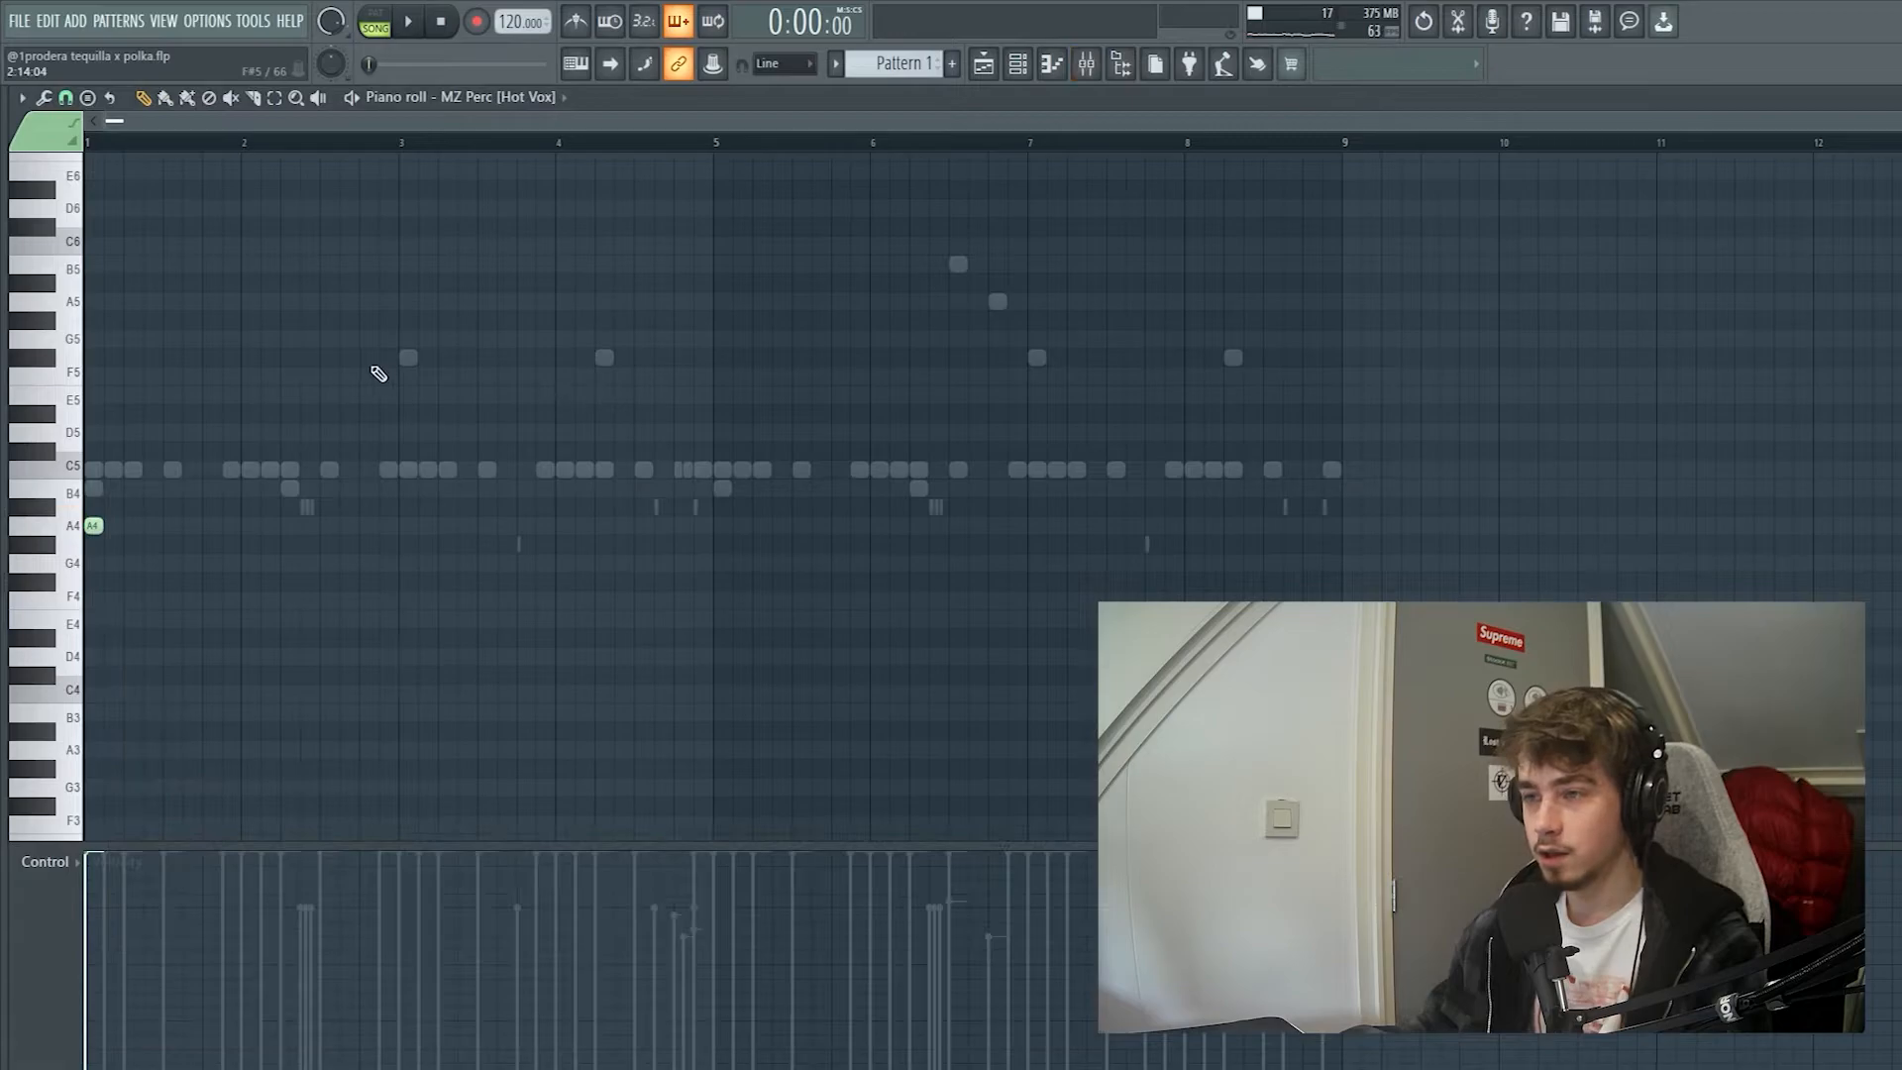
scroll(376, 374, up, 3)
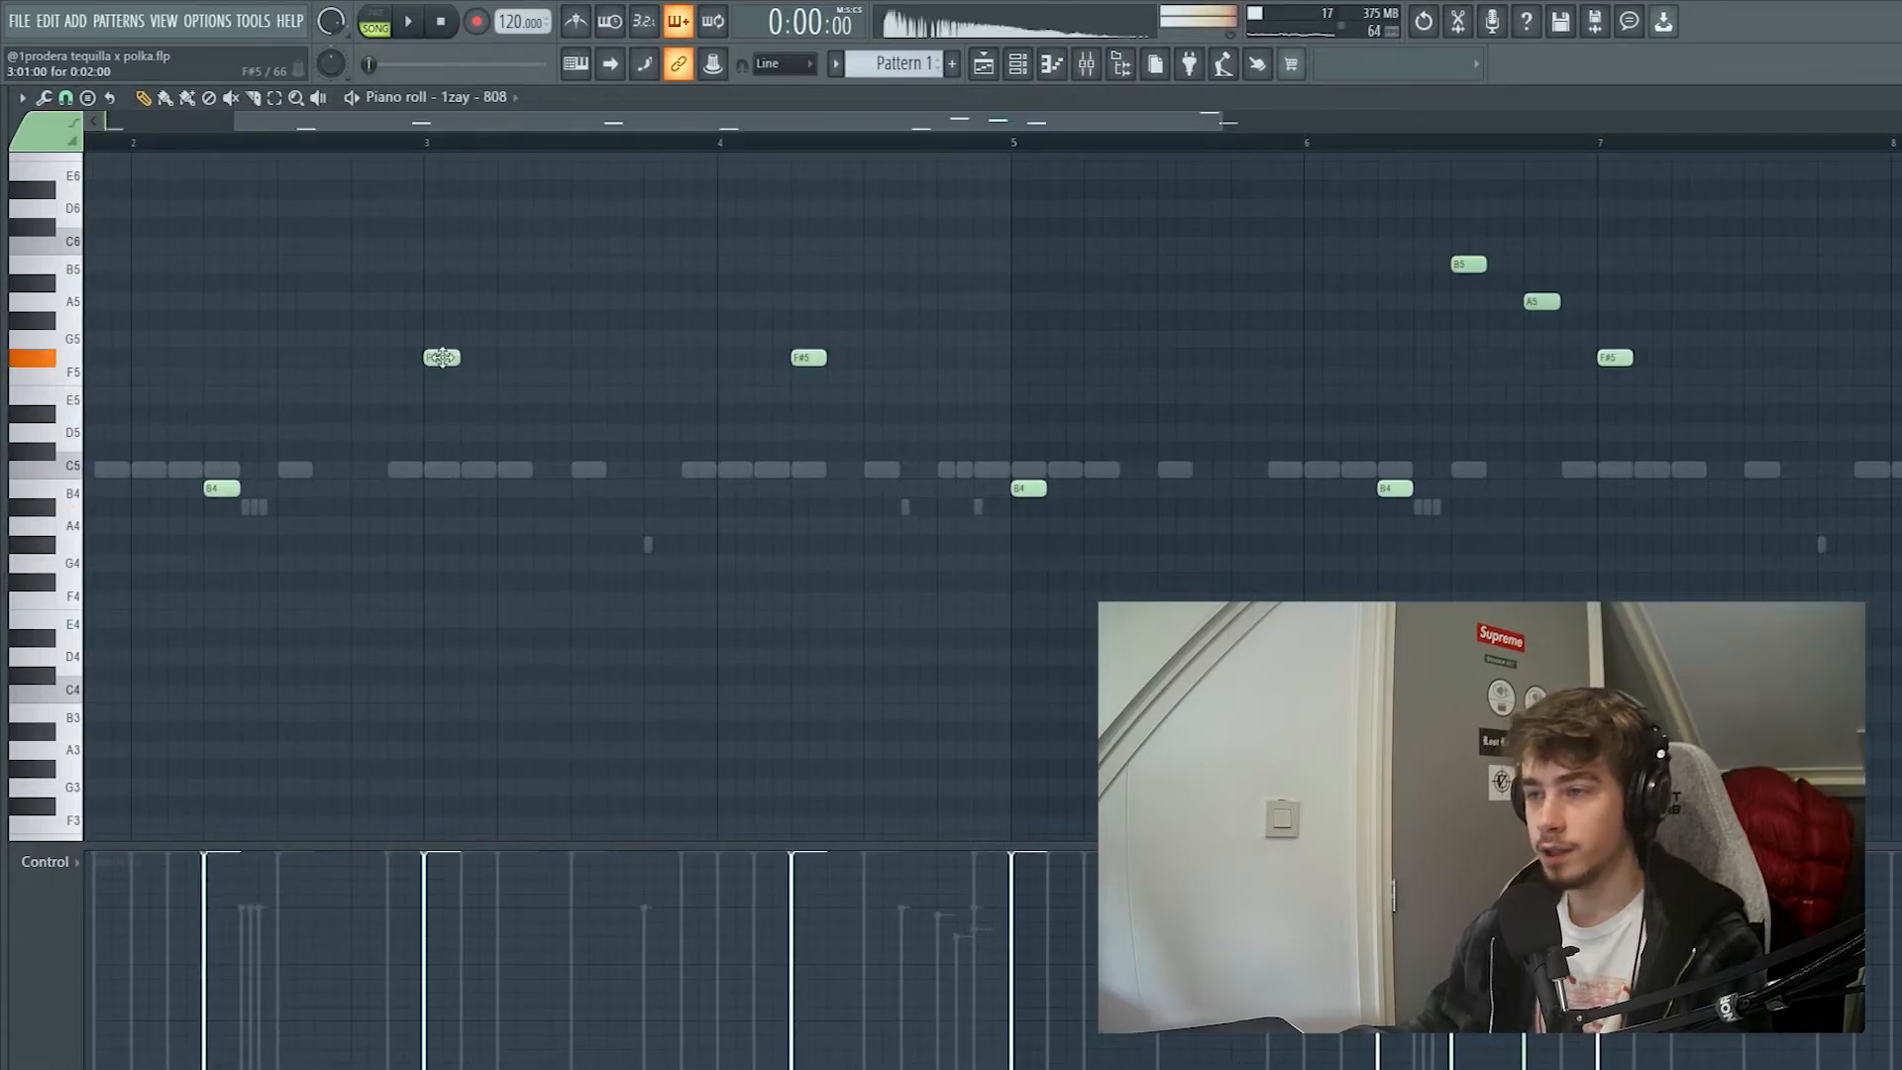
scroll(129, 543, down, 3)
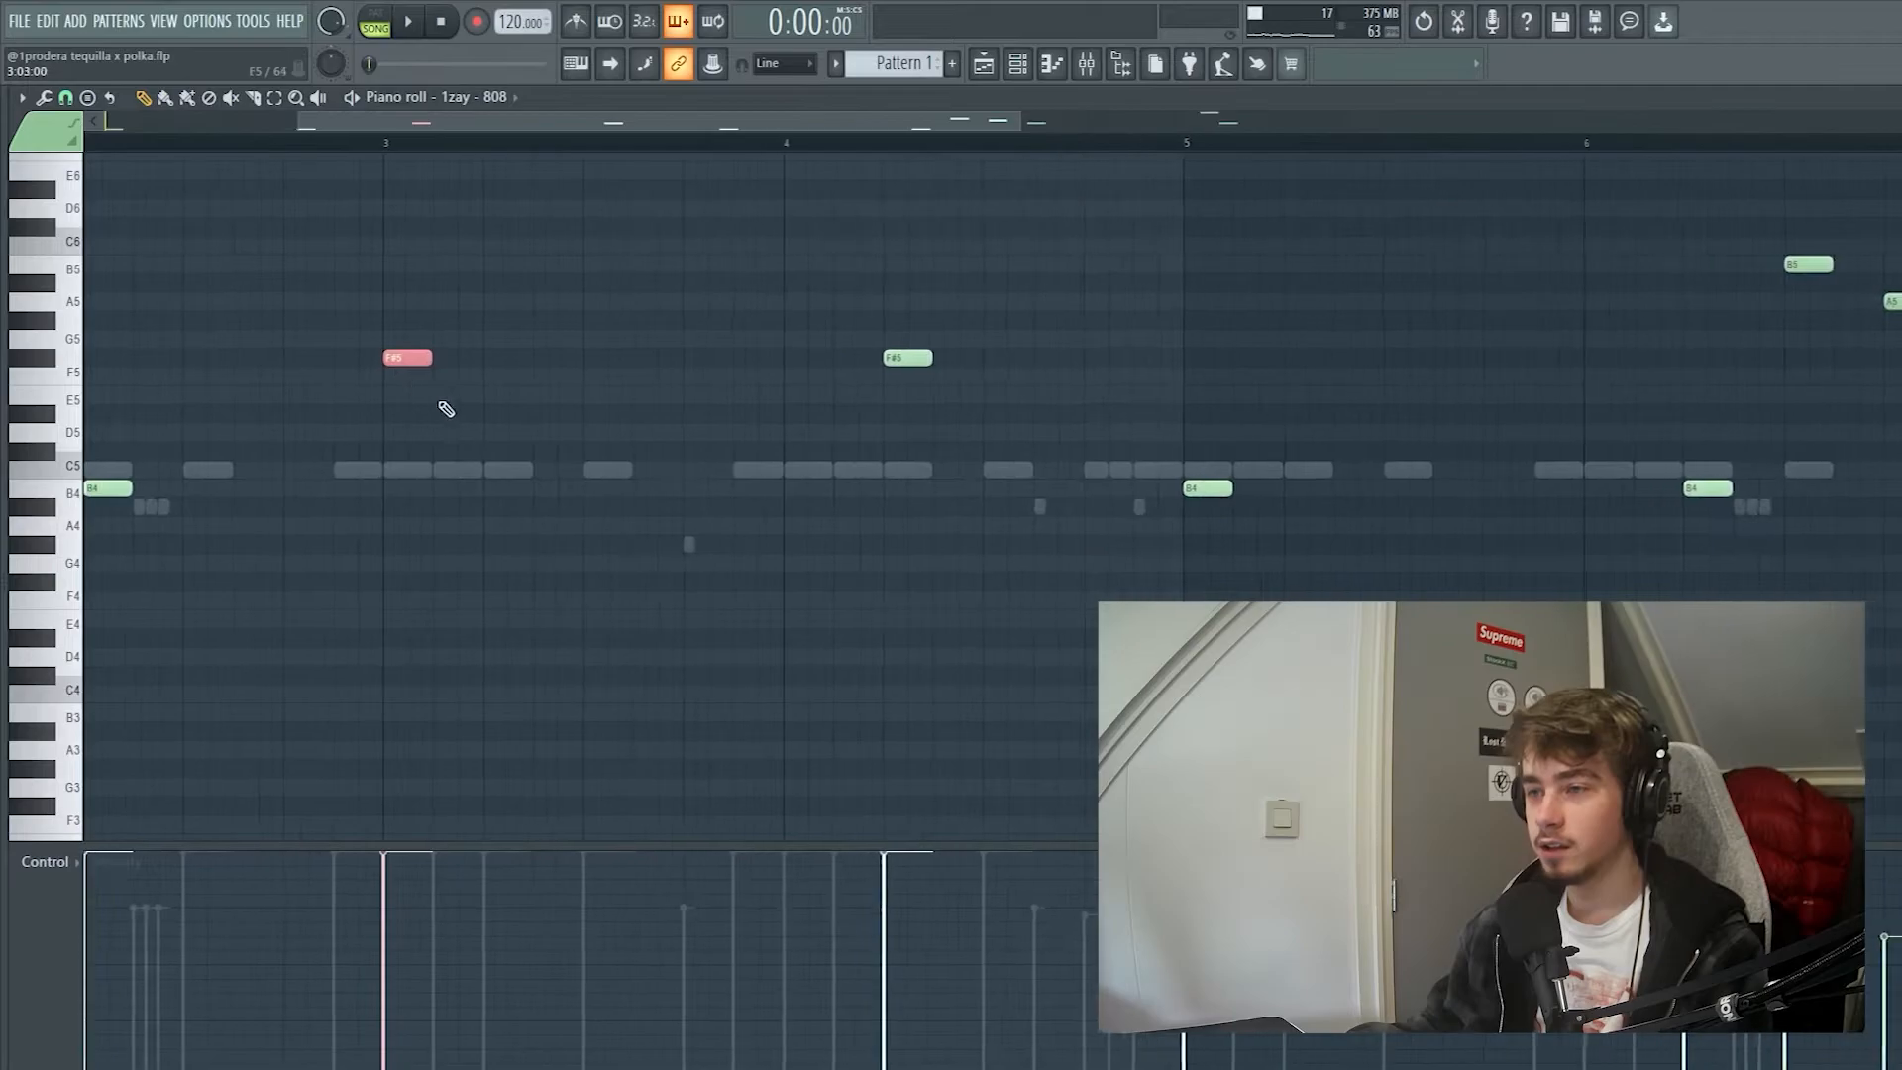
scroll(327, 476, left, 5)
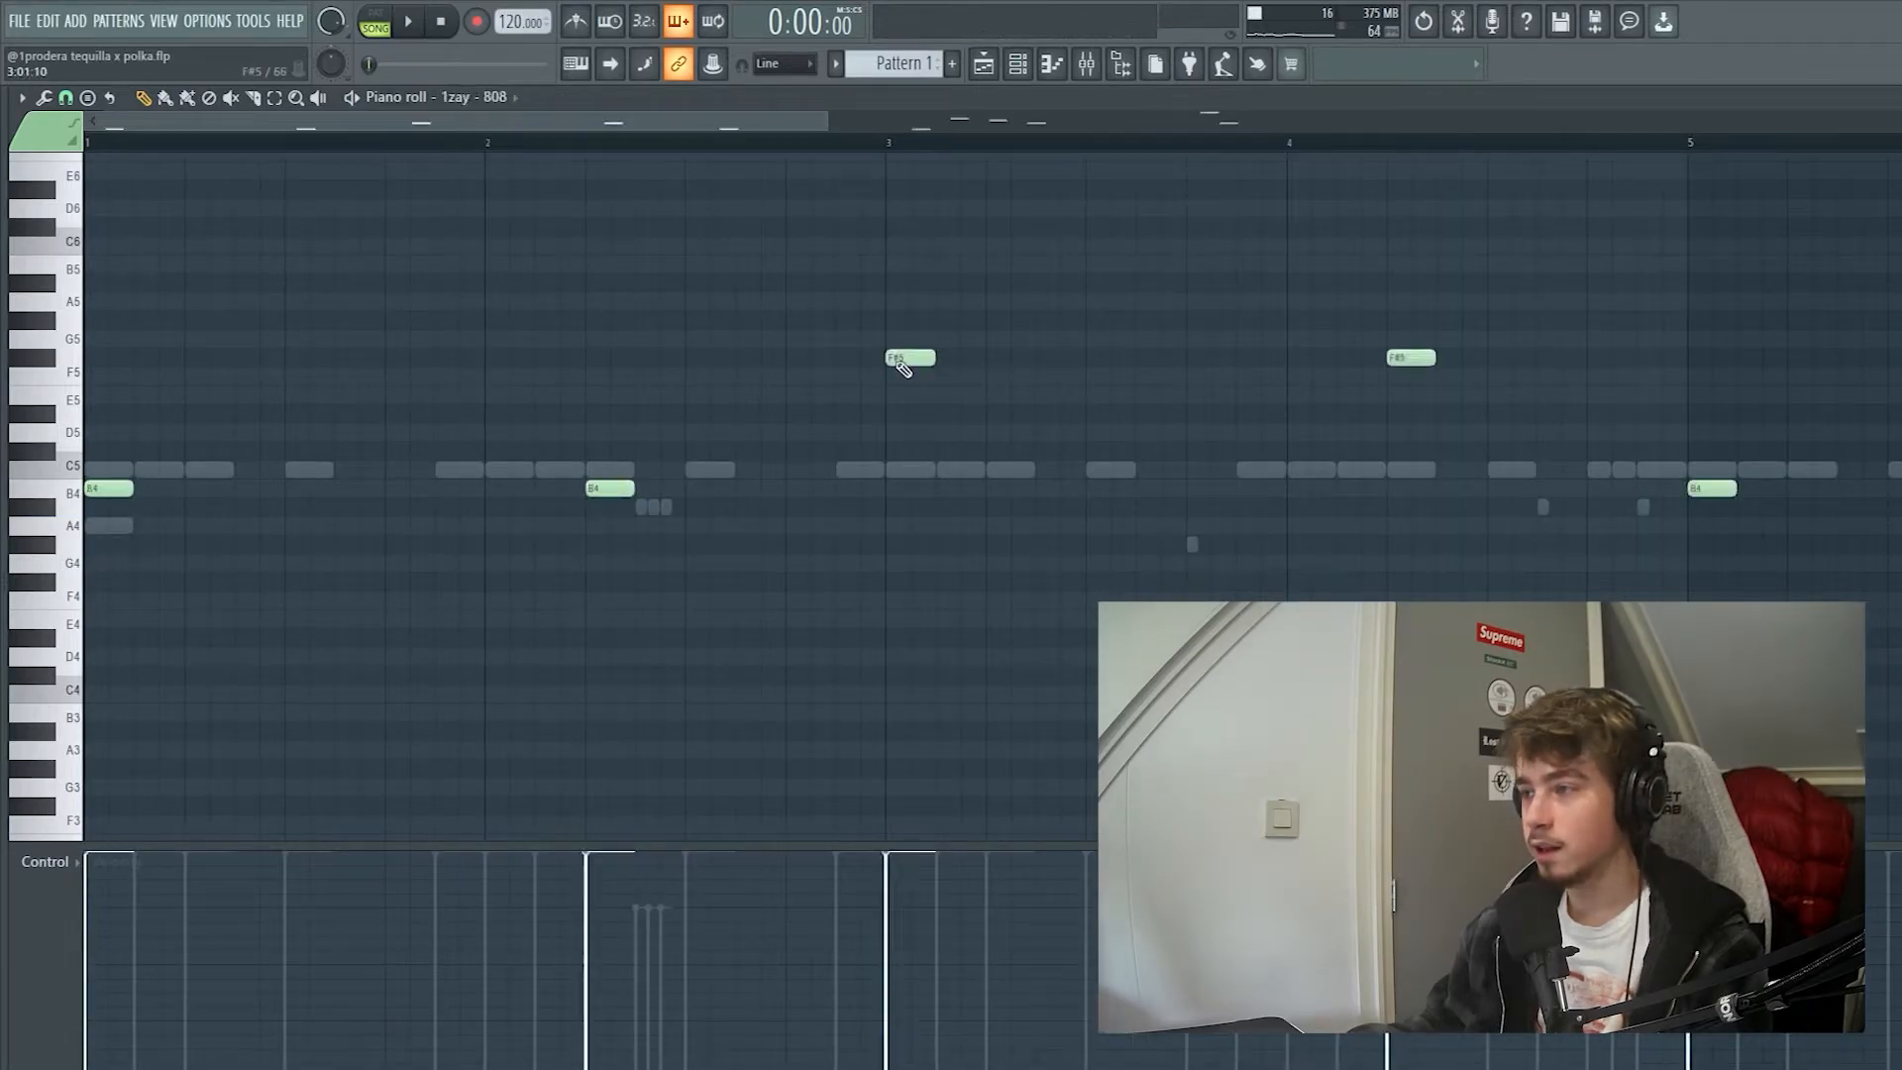
scroll(963, 325, up, 4)
drag(908, 302, 743, 268)
scroll(892, 357, up, 2)
drag(910, 431, 858, 409)
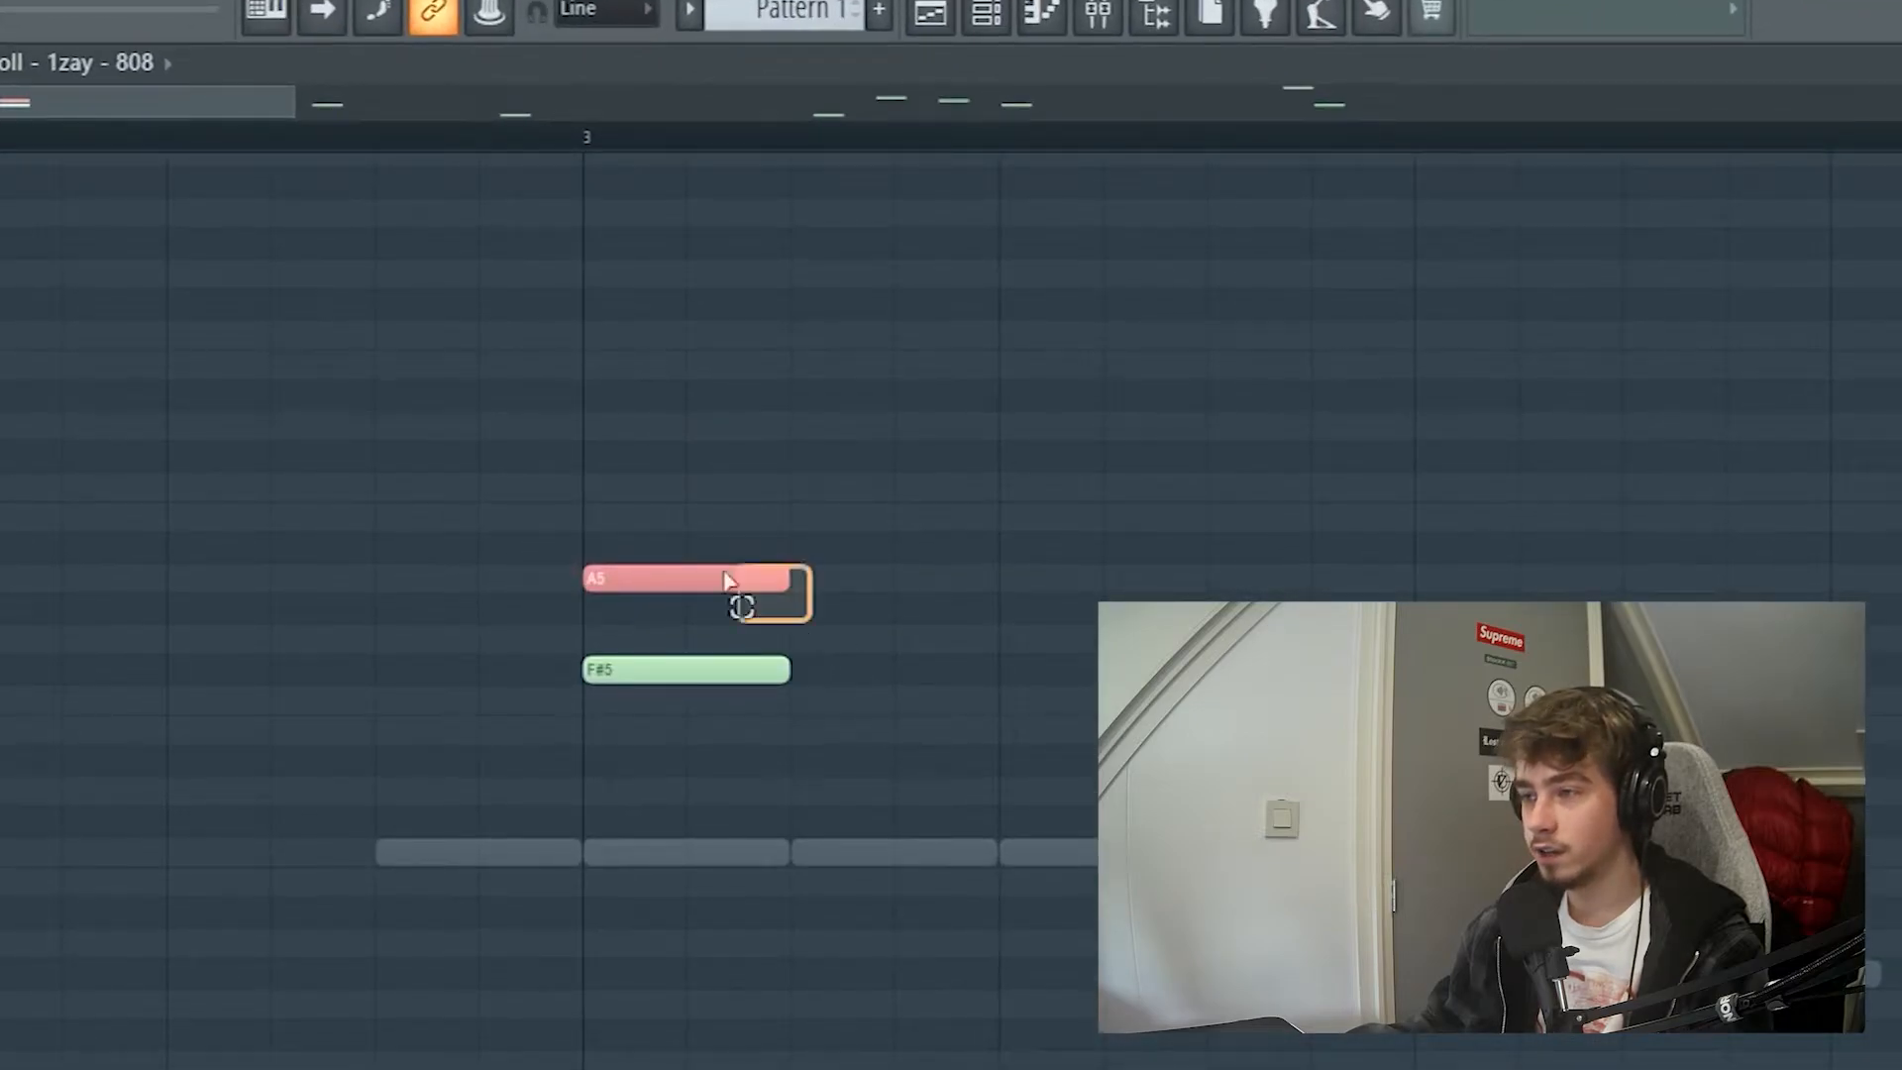
drag(726, 578, 704, 584)
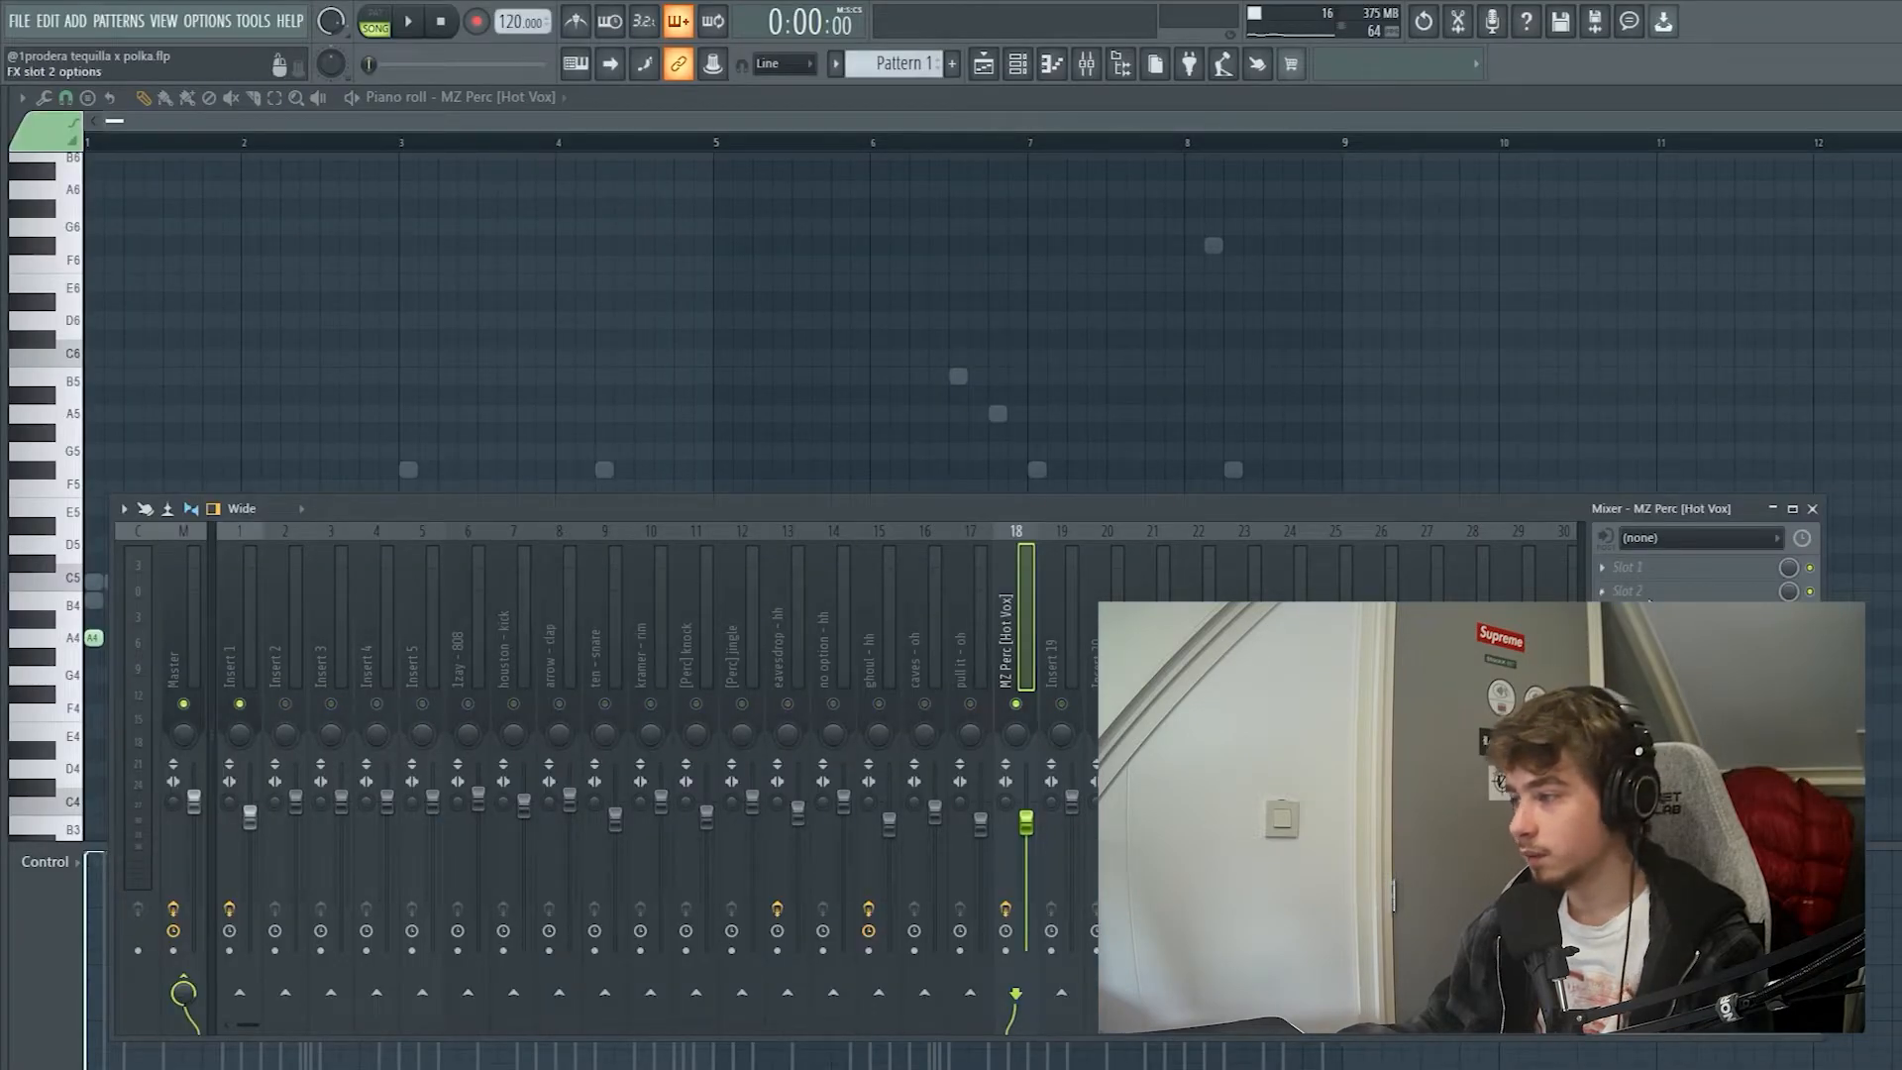
- Set Little AlterBoy's pitch and formant to -3.0 on the MZ Perc [Hot Vox] track and adjust its dry/wet mix
click(1685, 685)
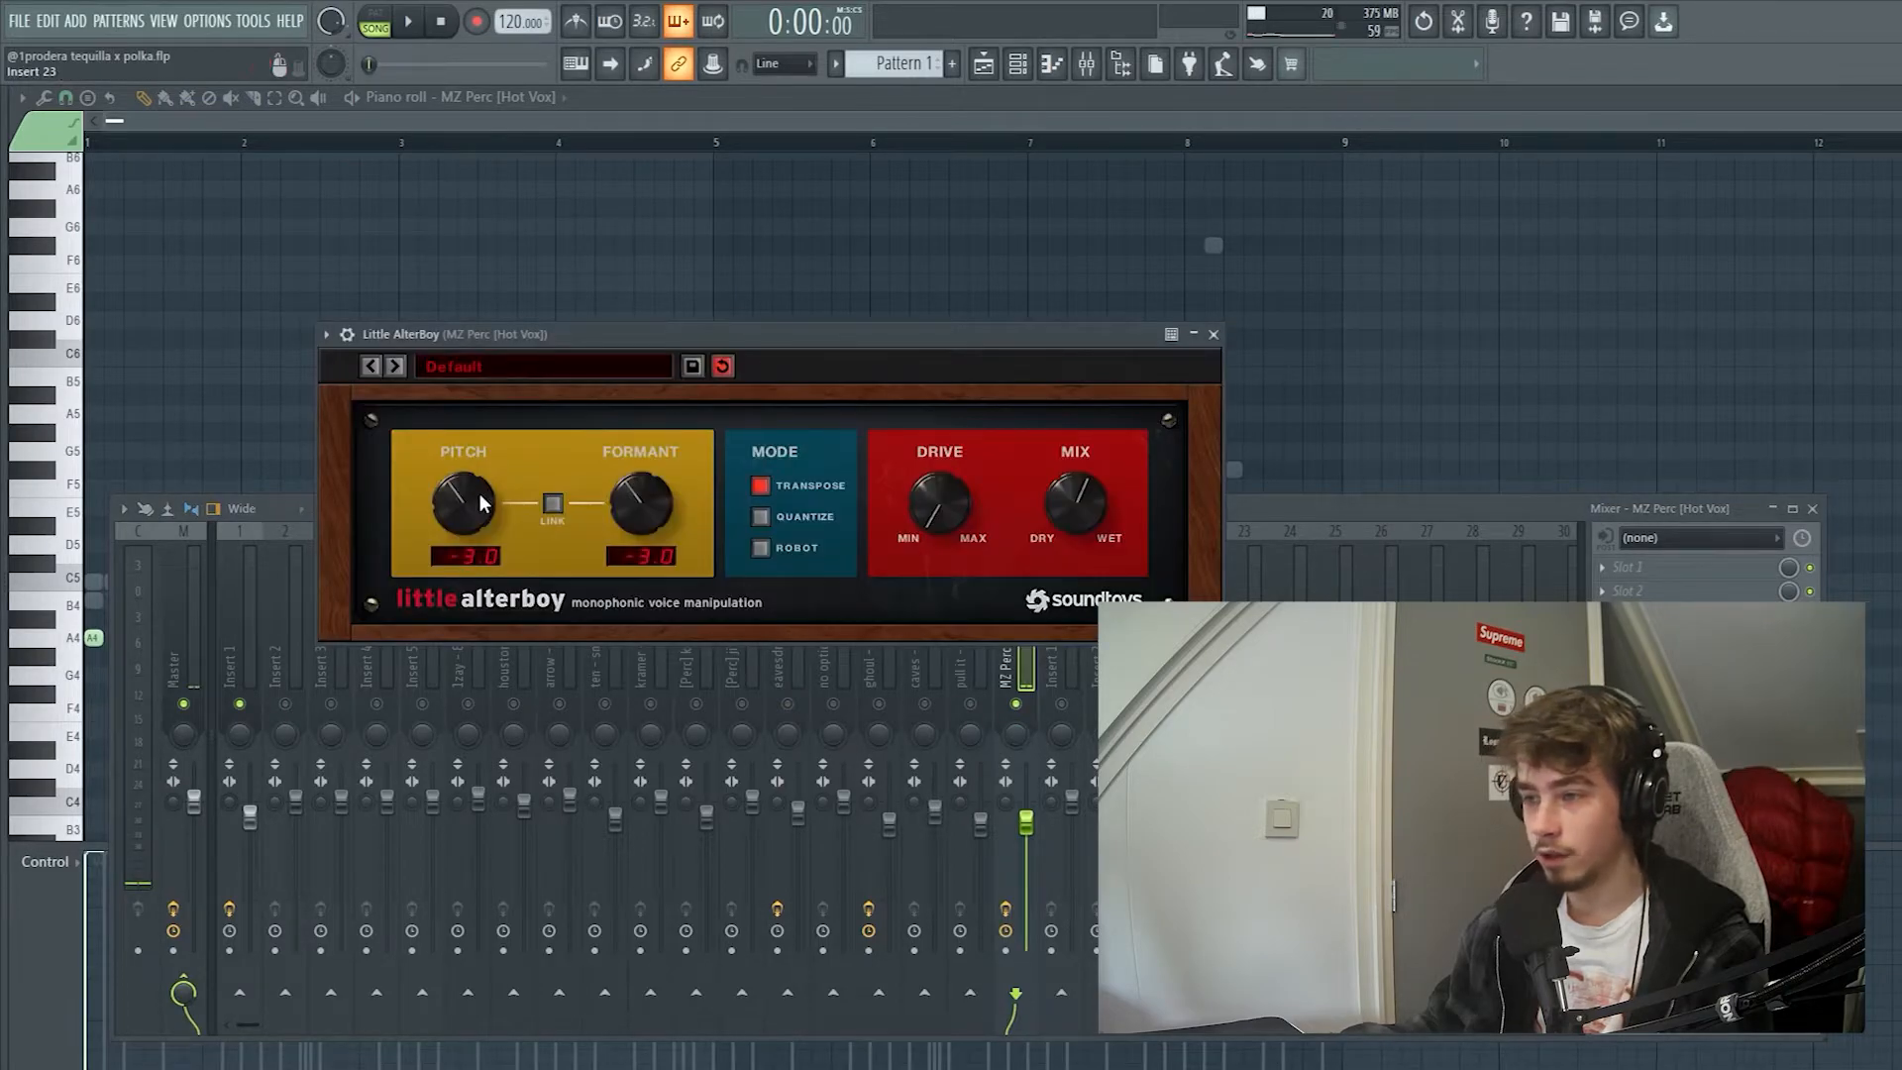
drag(672, 386, 973, 432)
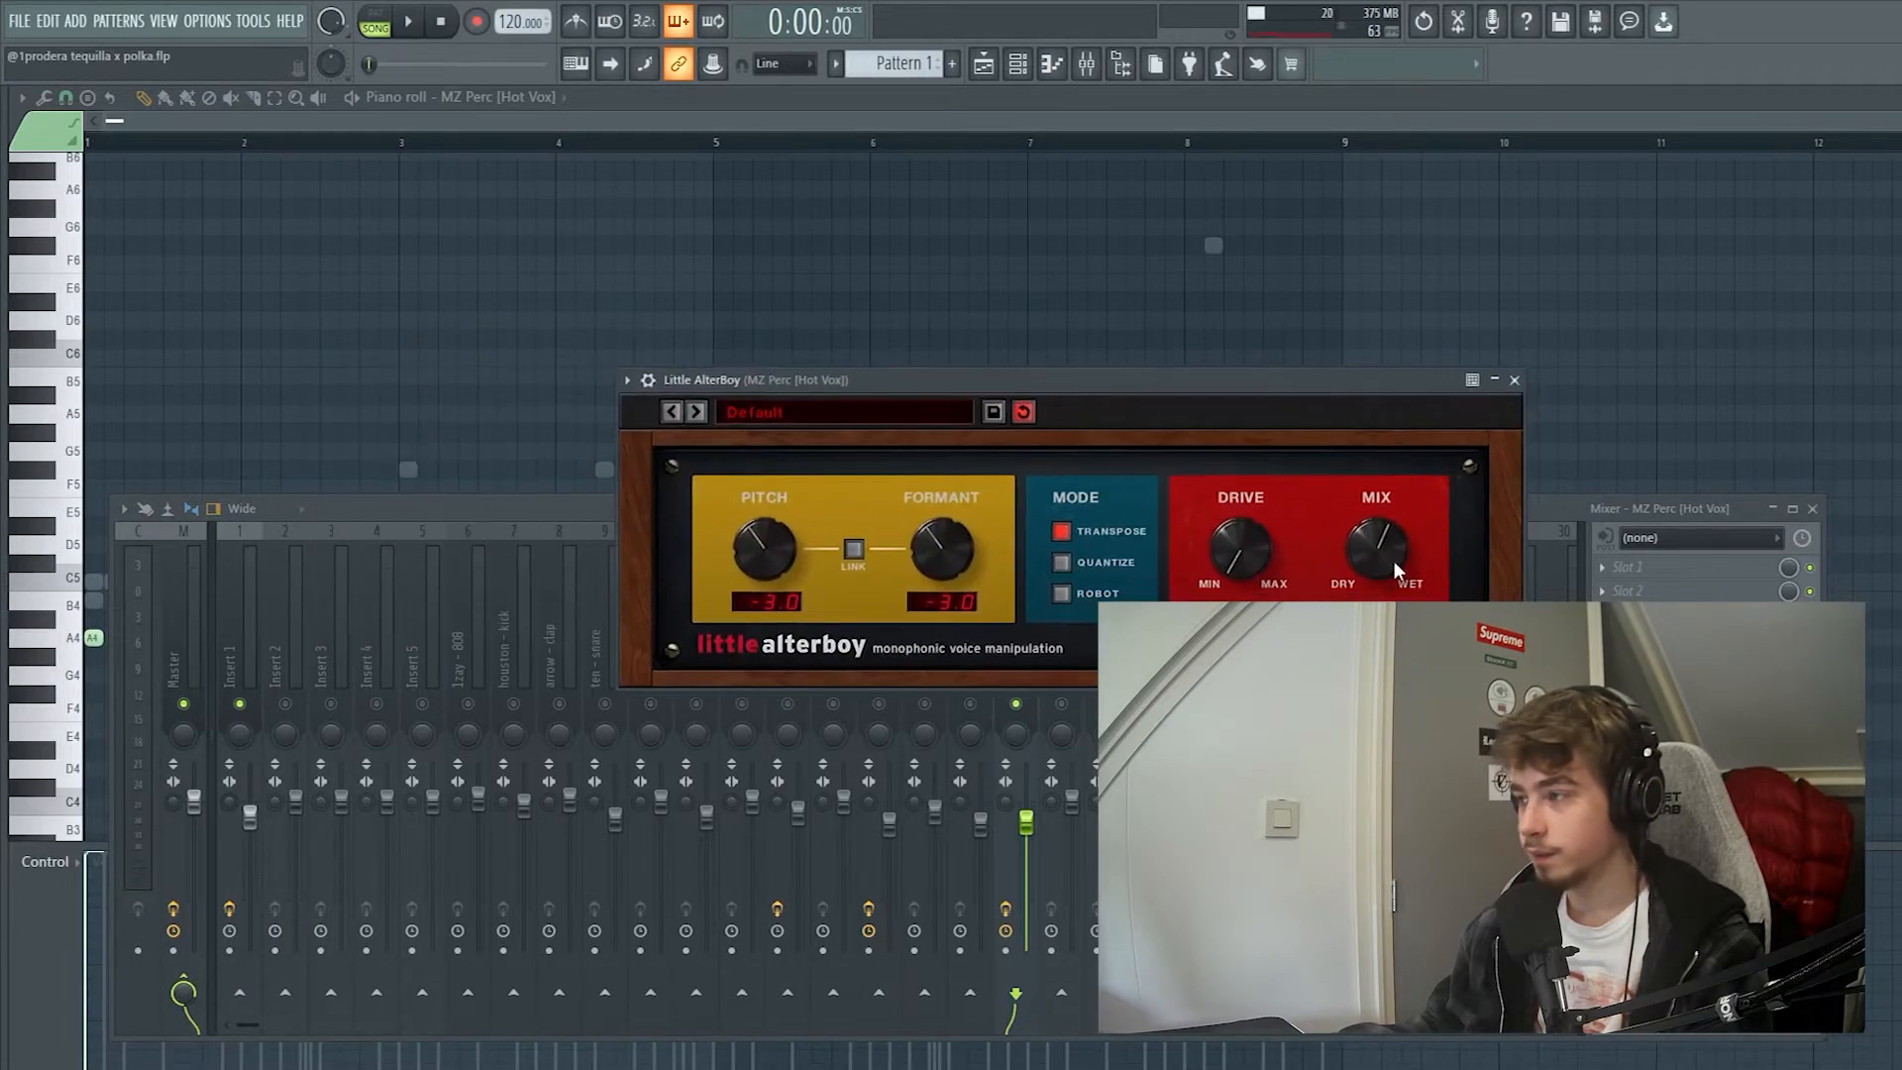
drag(1049, 377, 915, 396)
key(space)
key(space)
drag(1262, 555, 1267, 603)
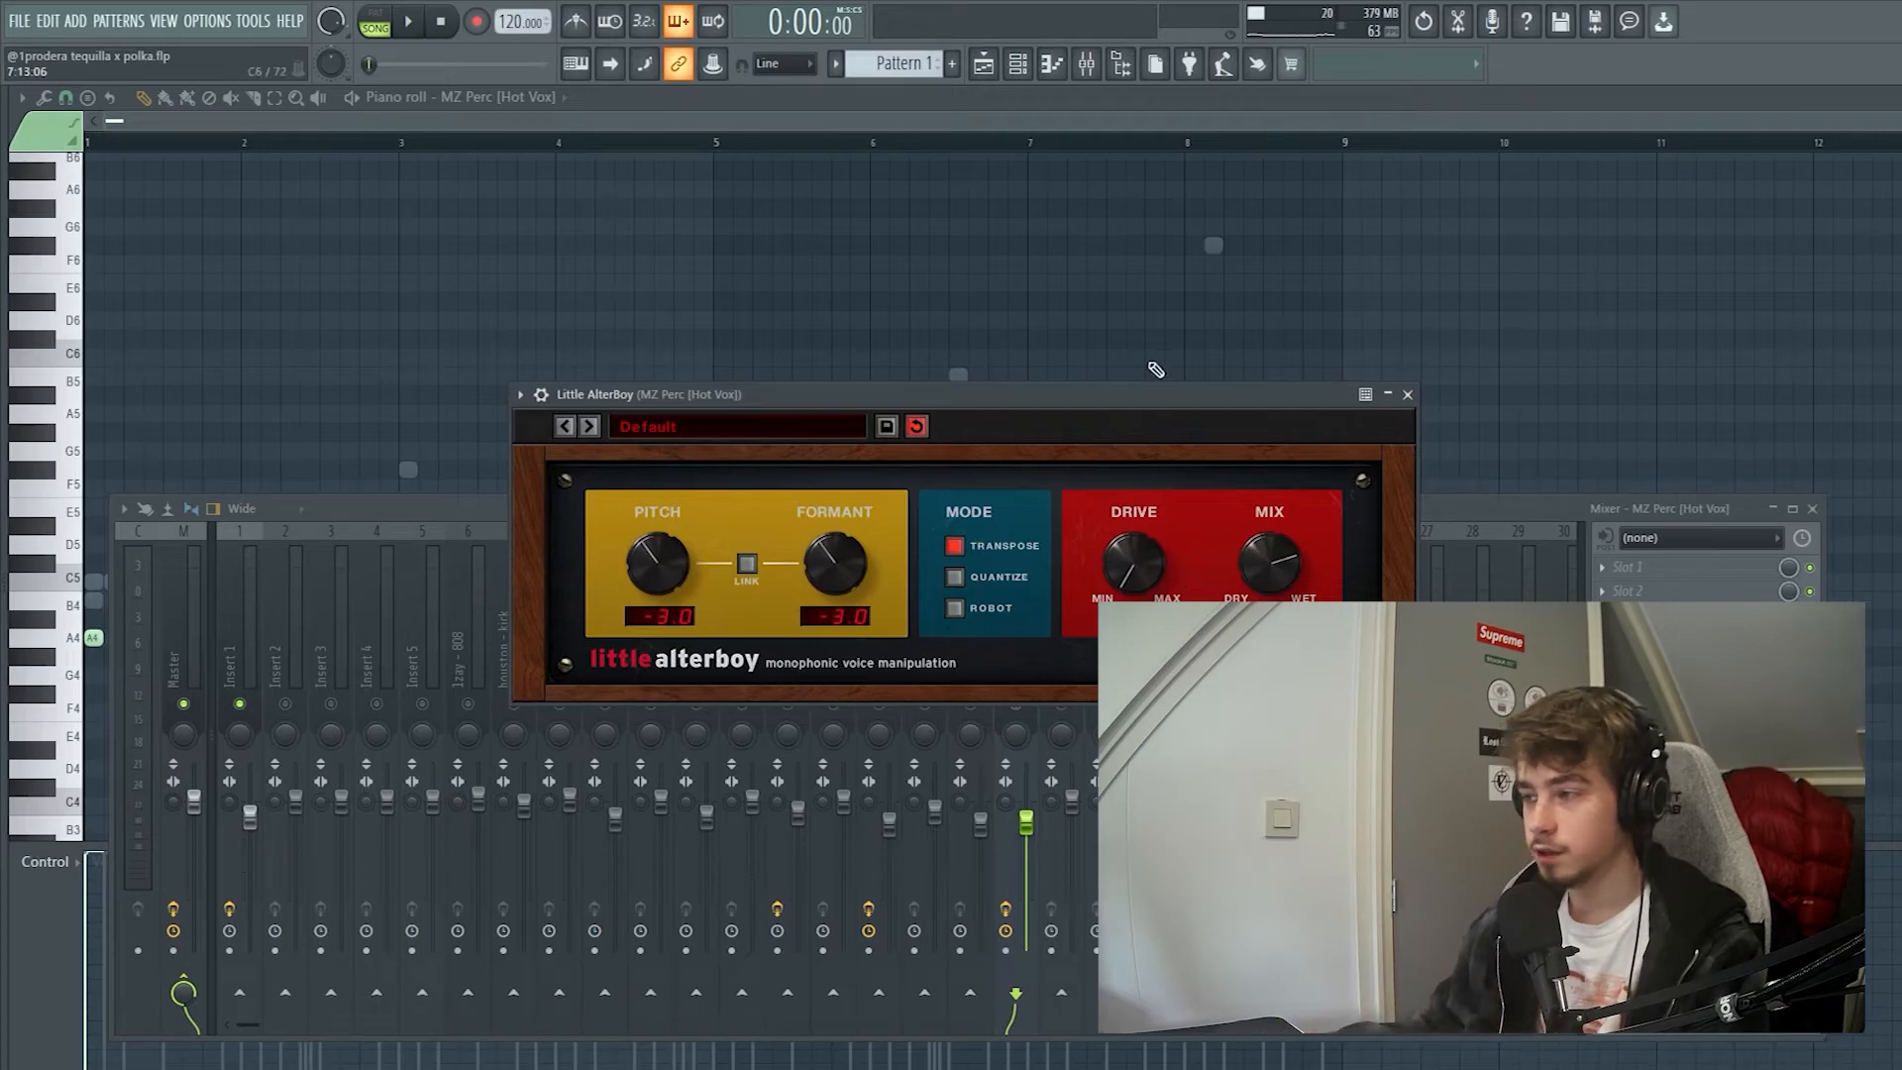
- Audition the pitched vocal perc with the sample and solo the MZ Perc [Hot Vox] track
drag(1101, 402, 1063, 313)
key(space)
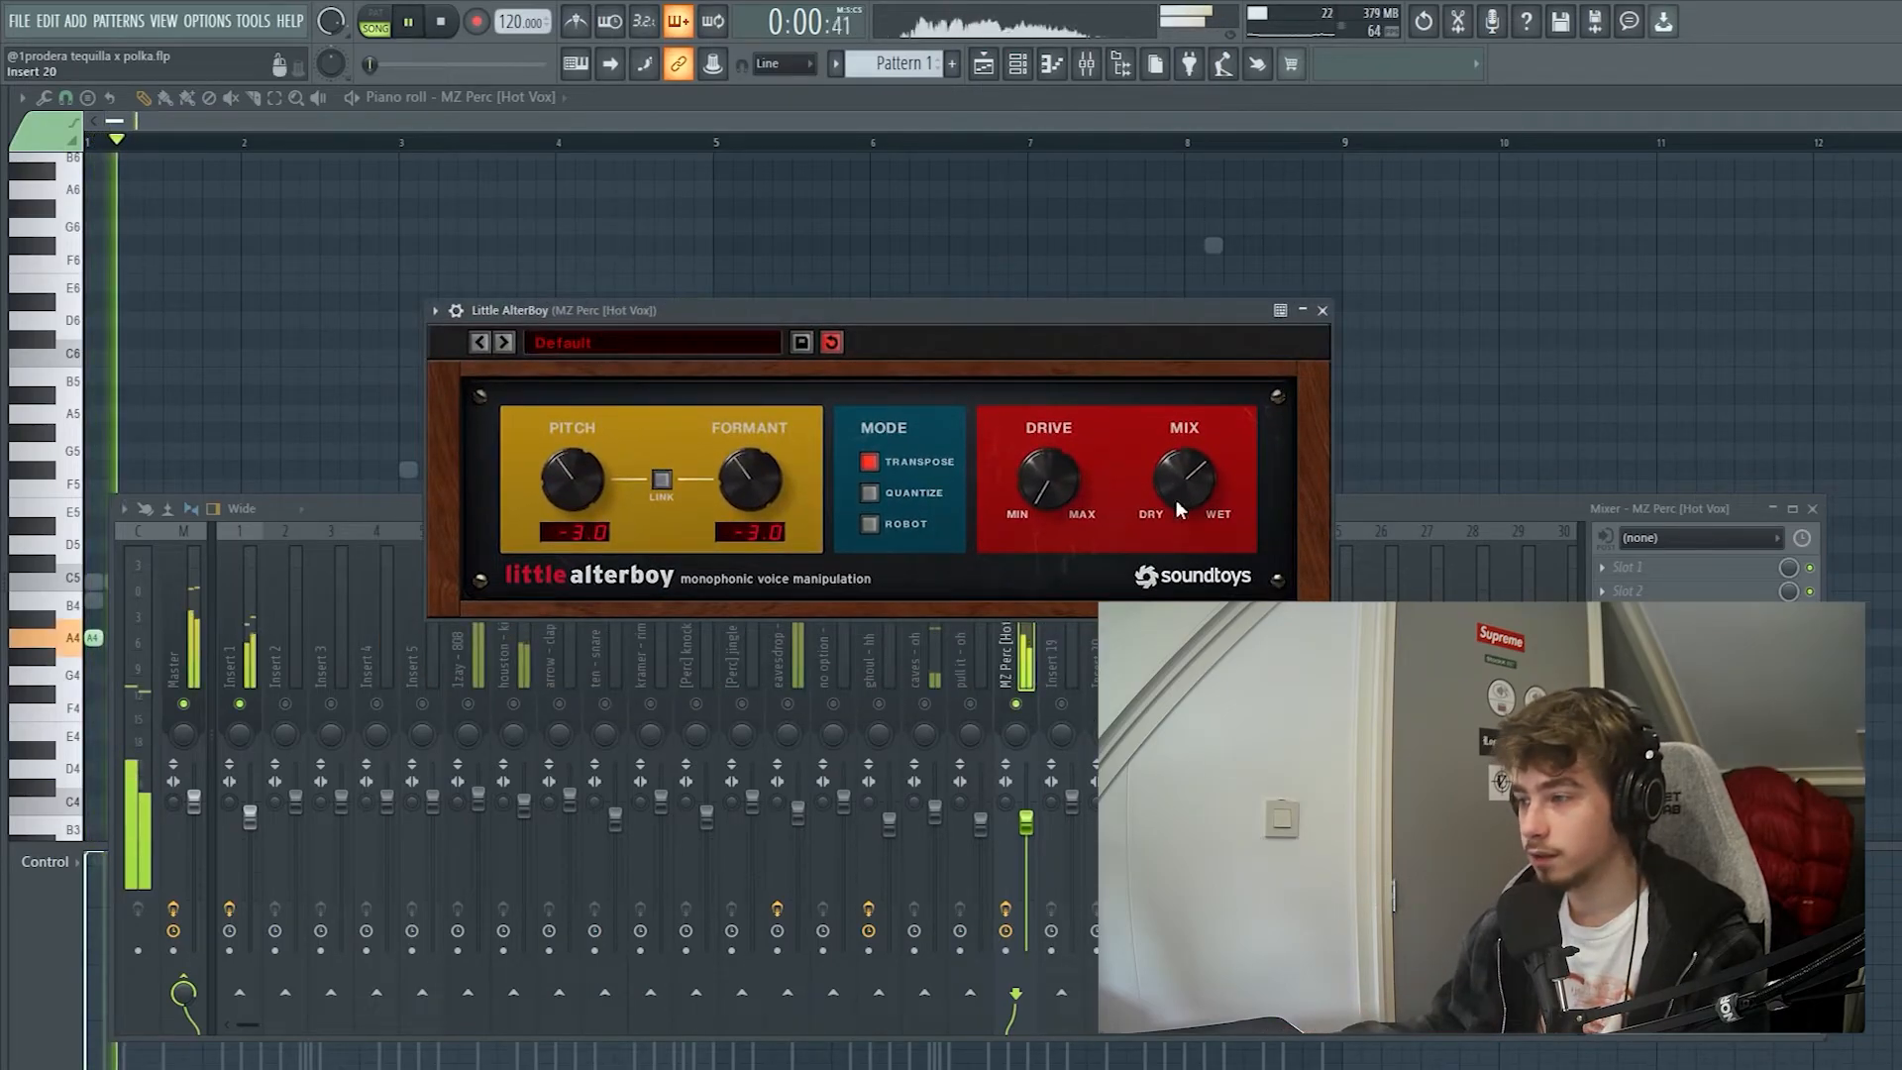
click(1027, 713)
drag(1155, 313, 1208, 290)
key(space)
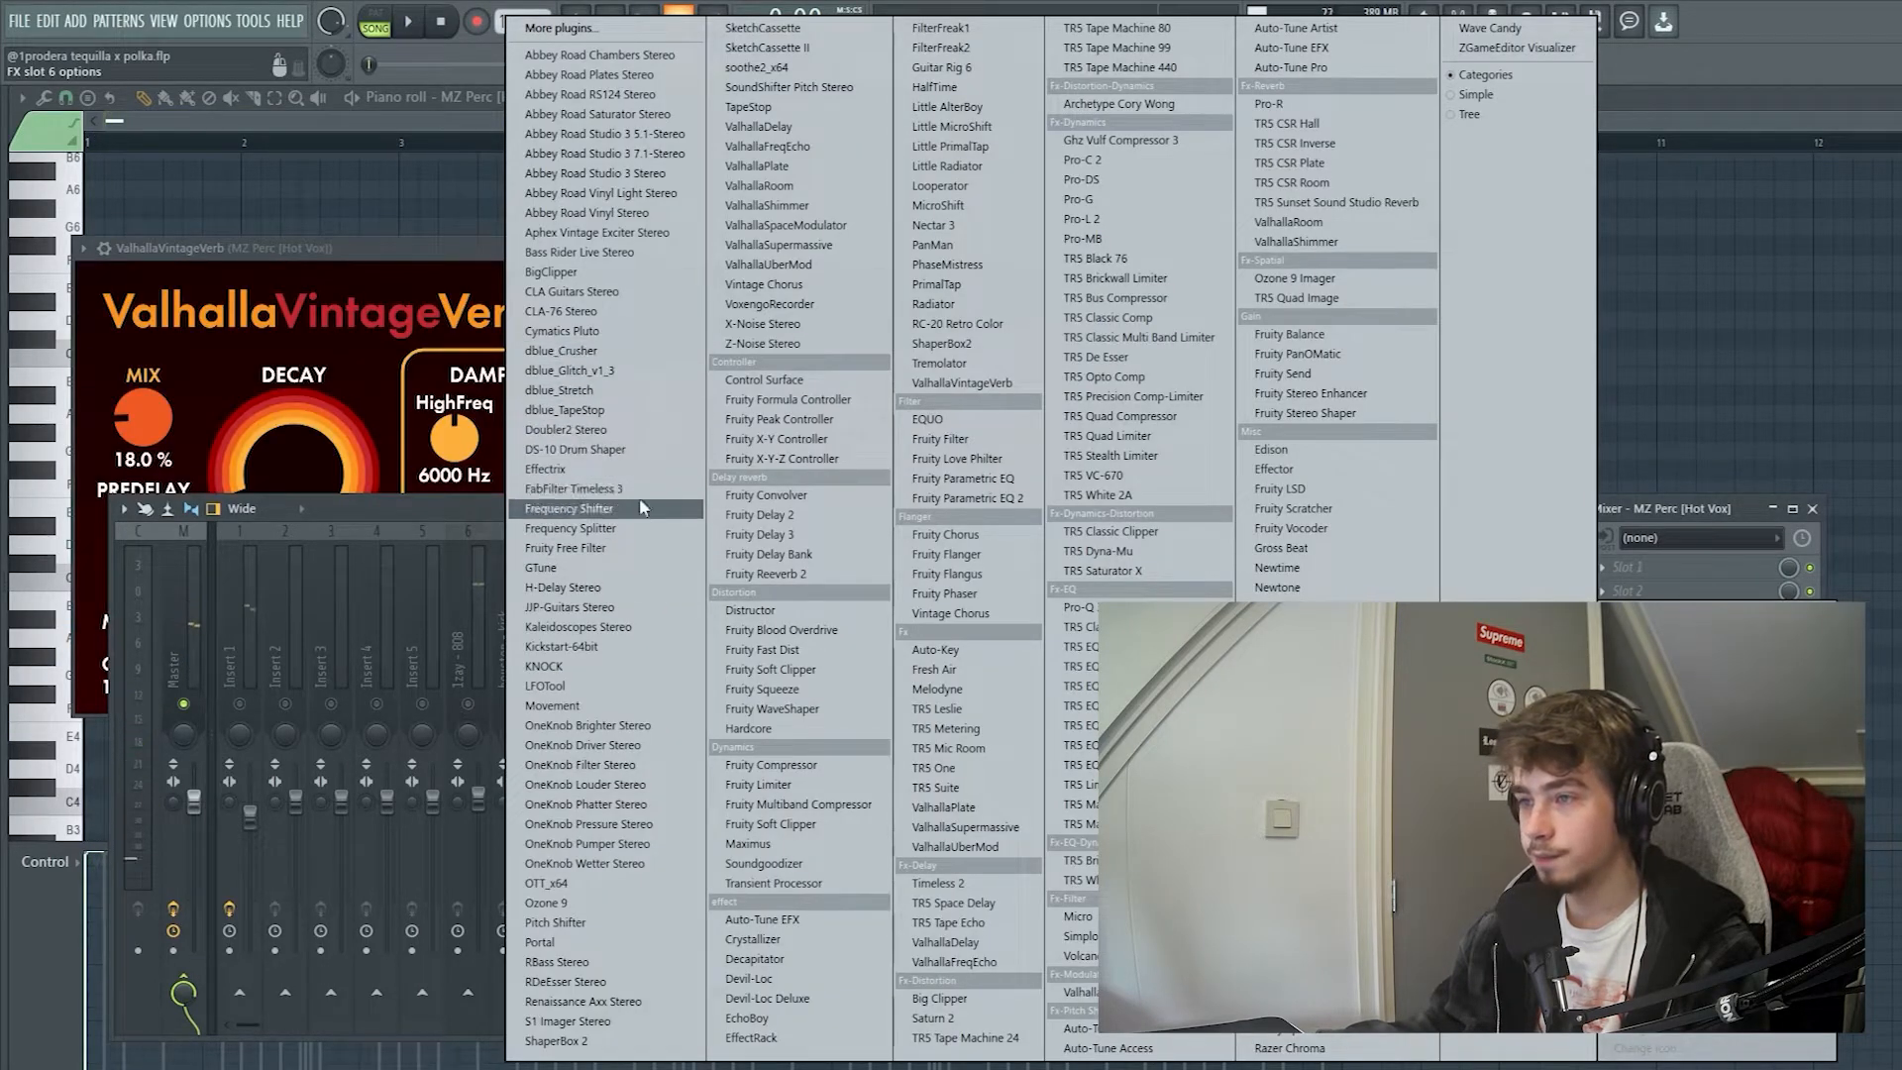
- Add FabFilter Timeless 3 to the MZ Perc [Hot Vox] track and browse its presets from Xtra Thickness to any Source bM during playback
click(640, 495)
key(space)
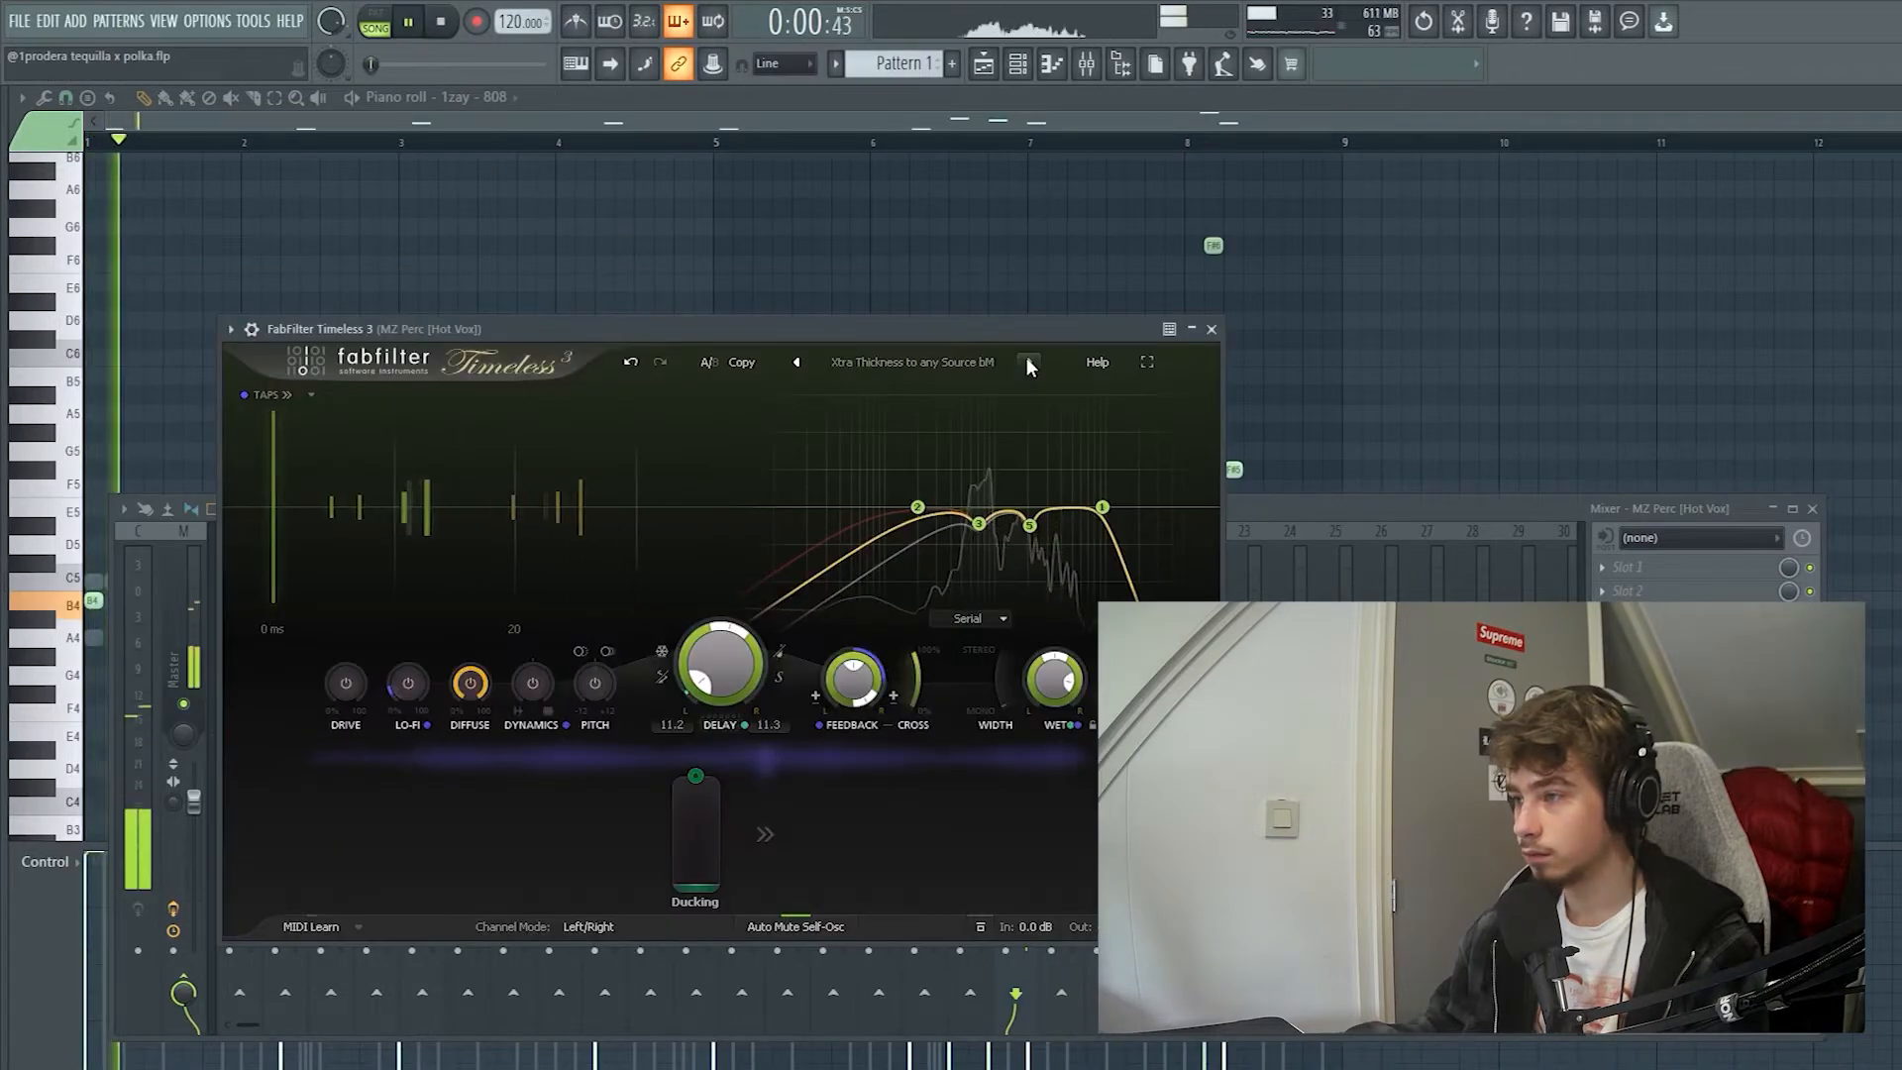
click(1028, 362)
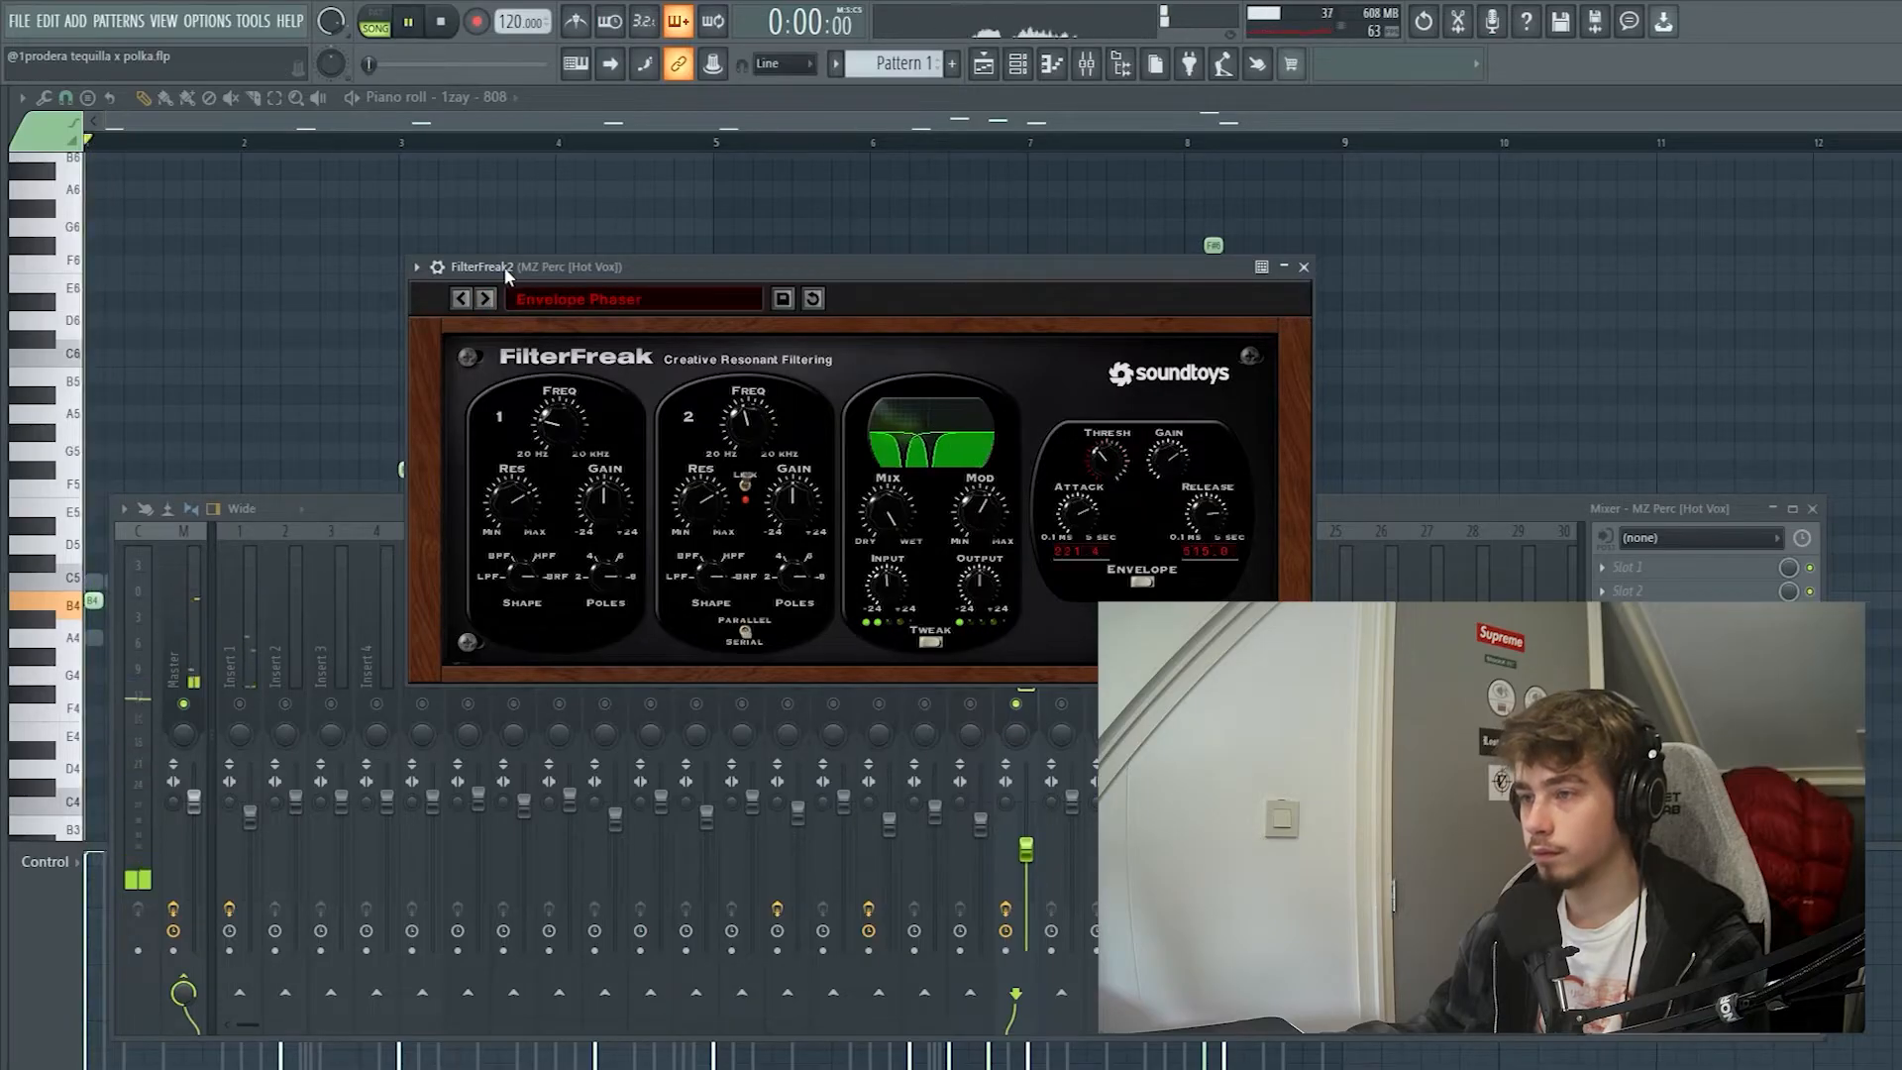
- Audition the FilterFreak2 presets on the MZ Perc [Hot Vox] track and choose Vox Enhancer
click(487, 301)
key(space)
click(487, 299)
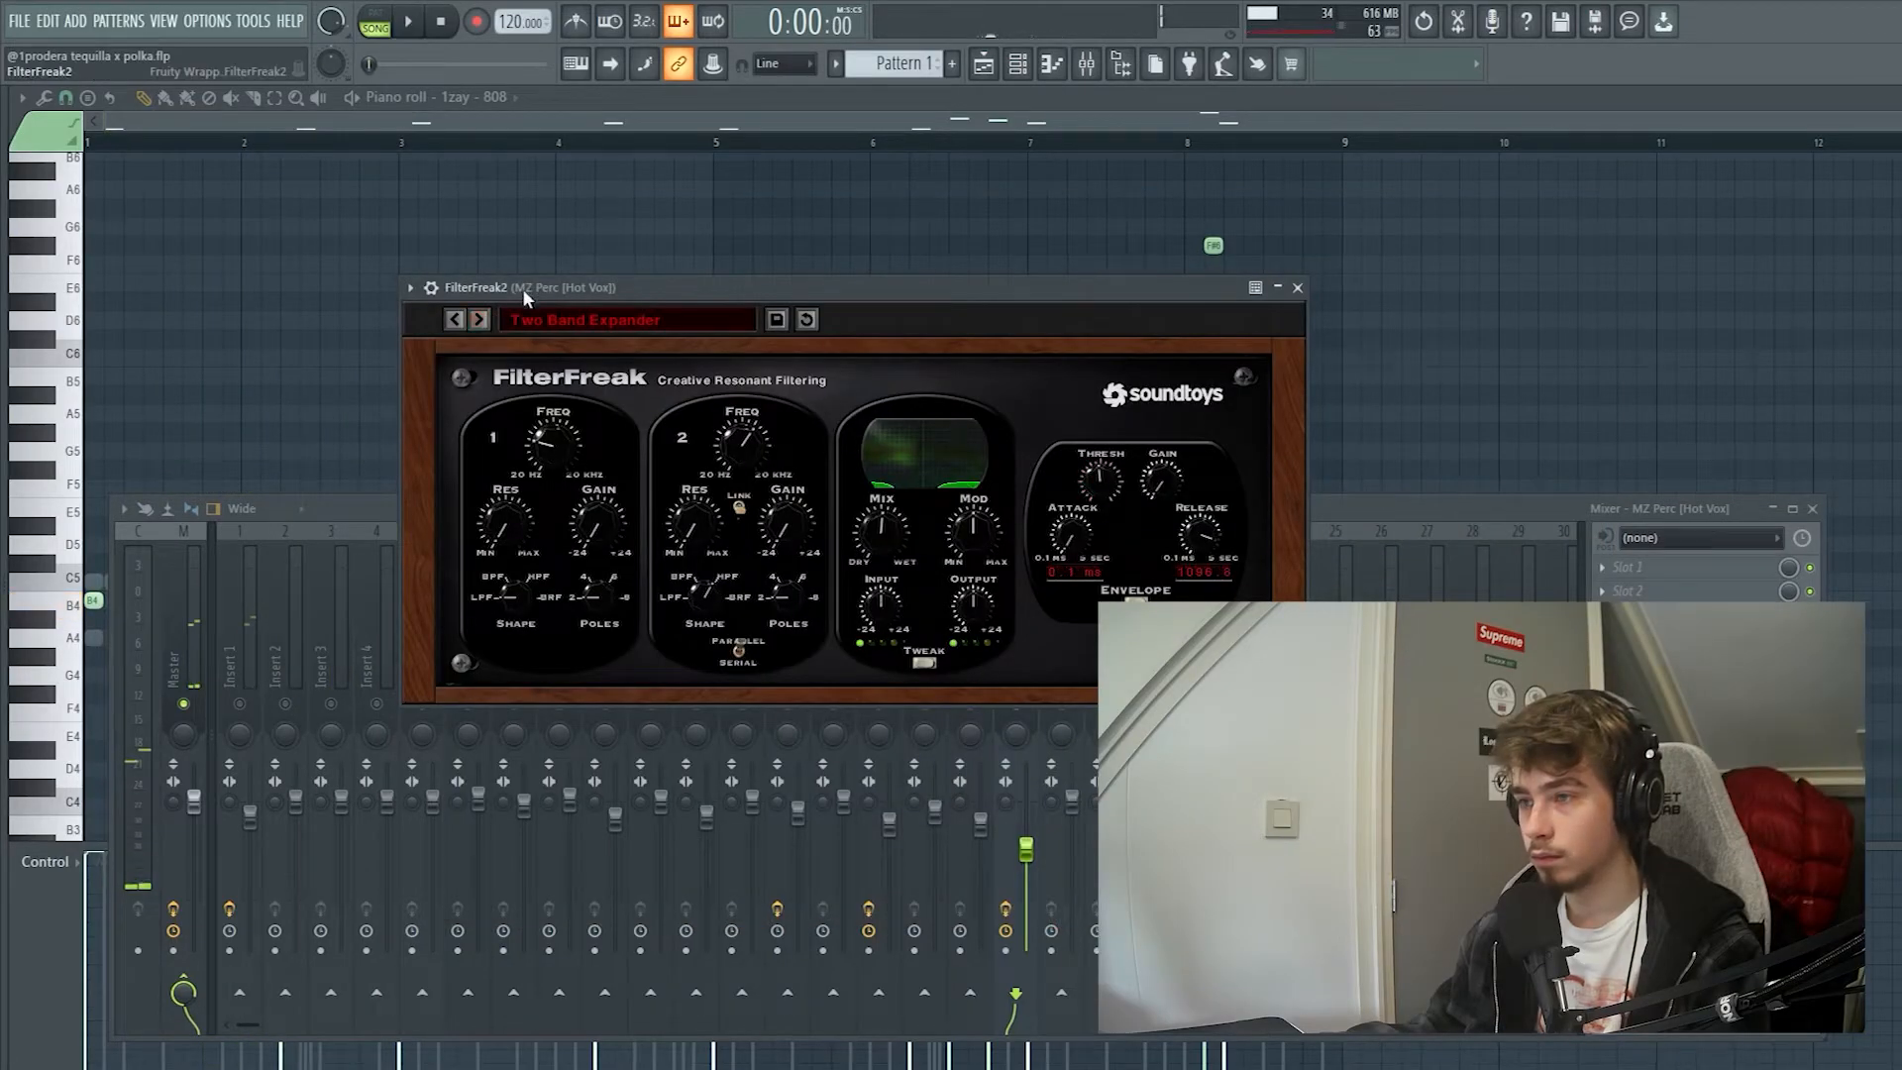
click(482, 319)
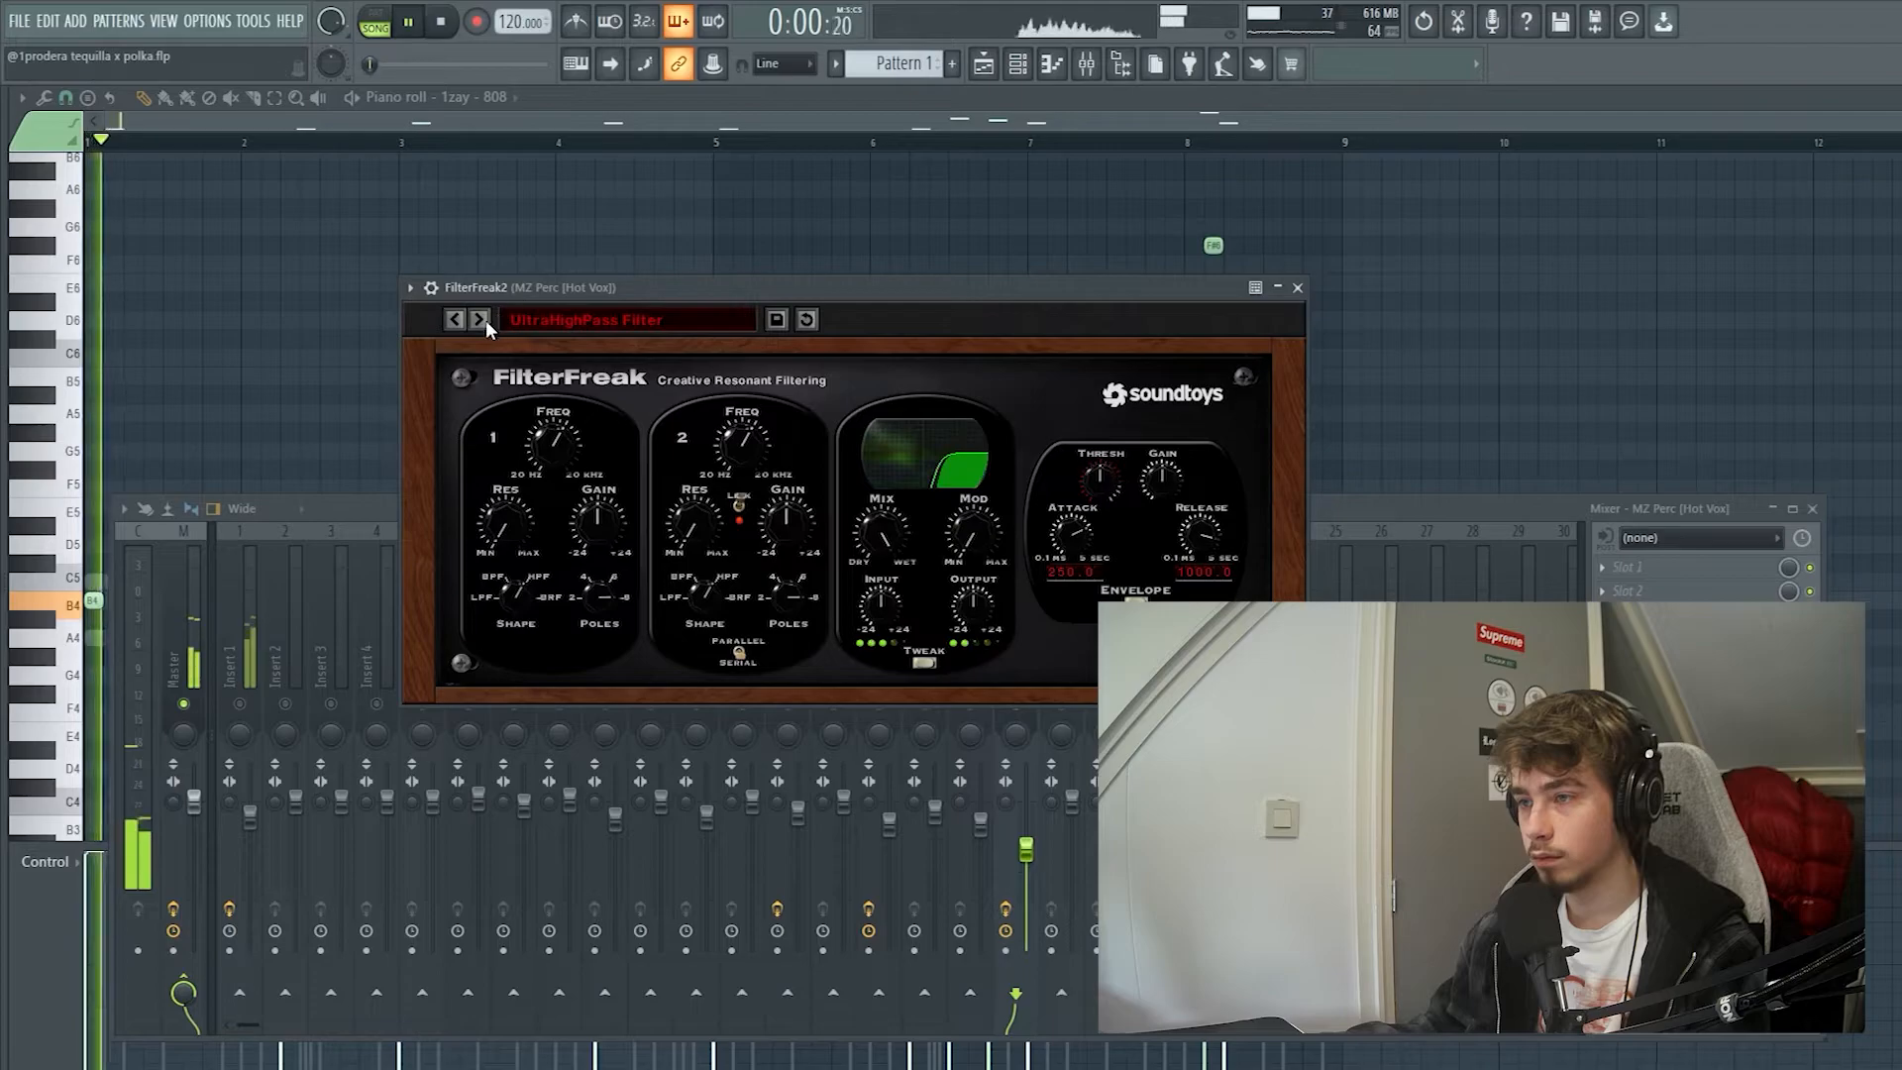
click(485, 319)
click(485, 317)
click(486, 317)
click(489, 315)
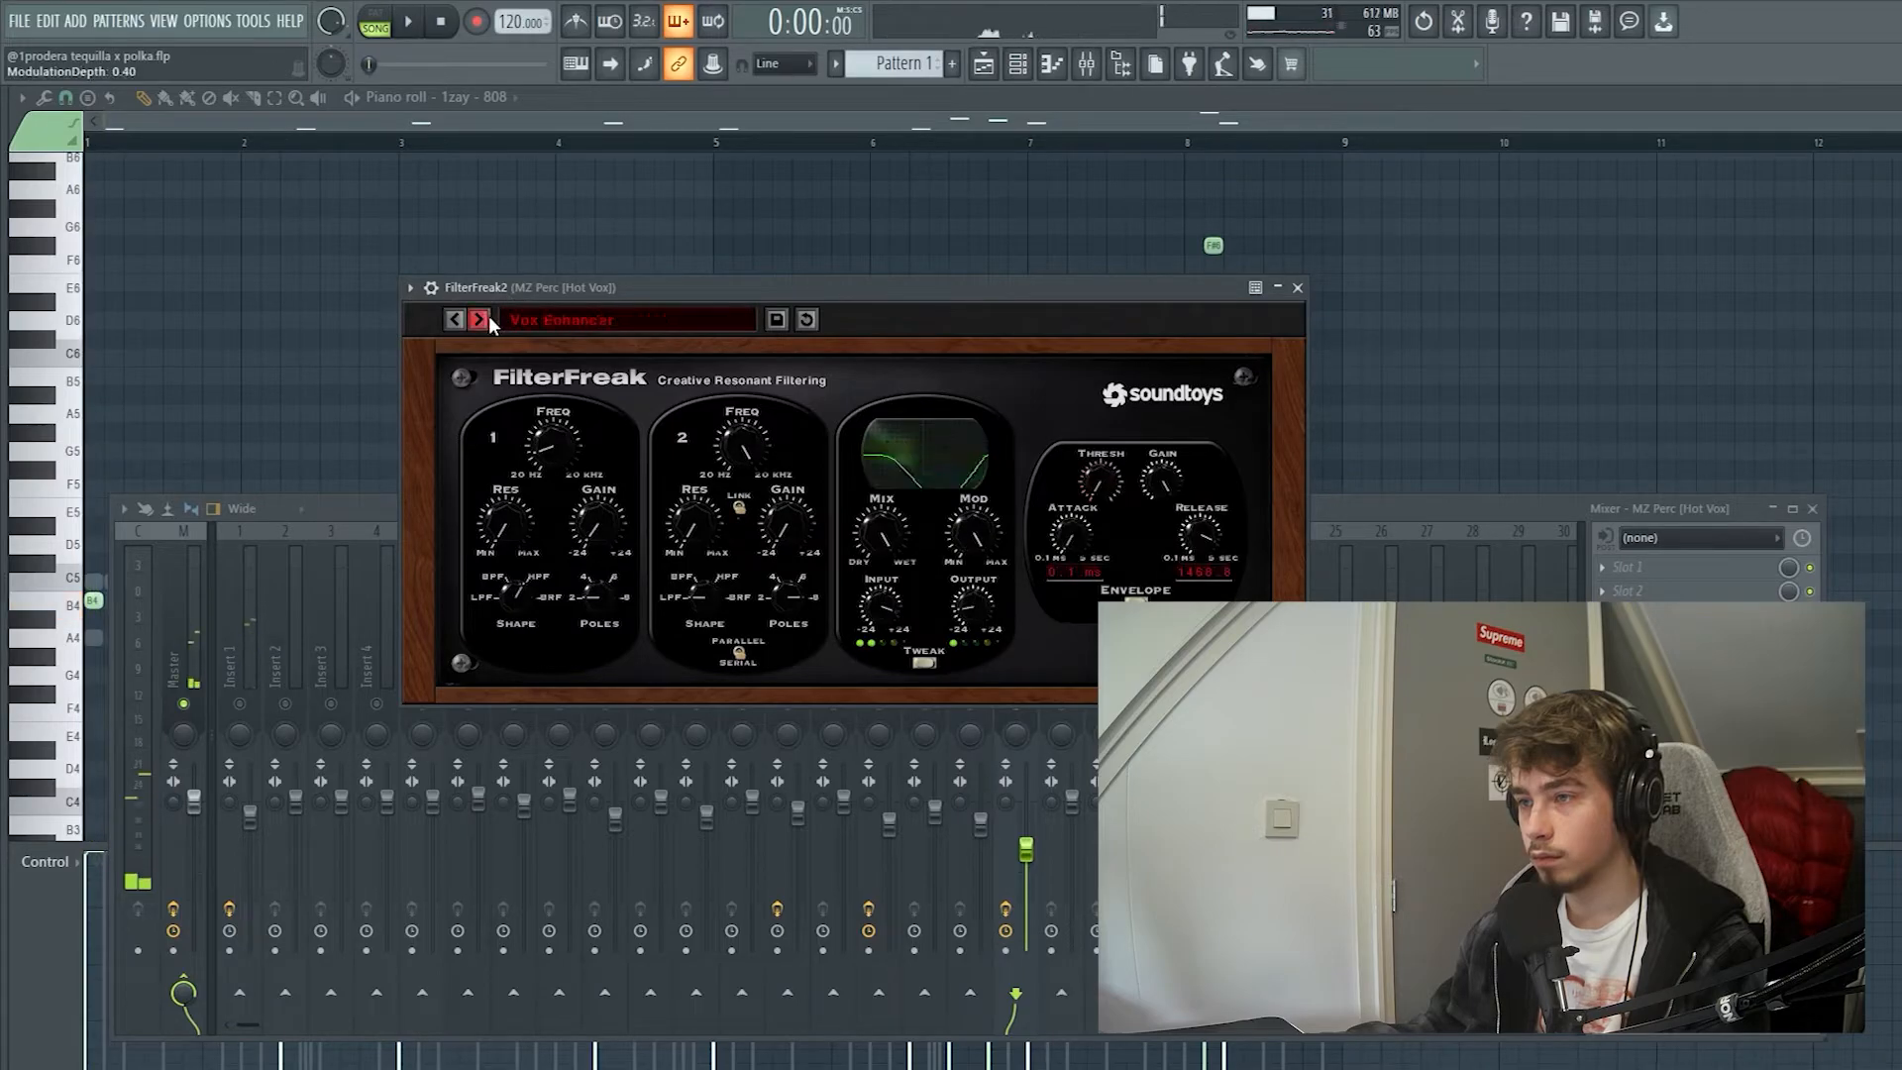
key(space)
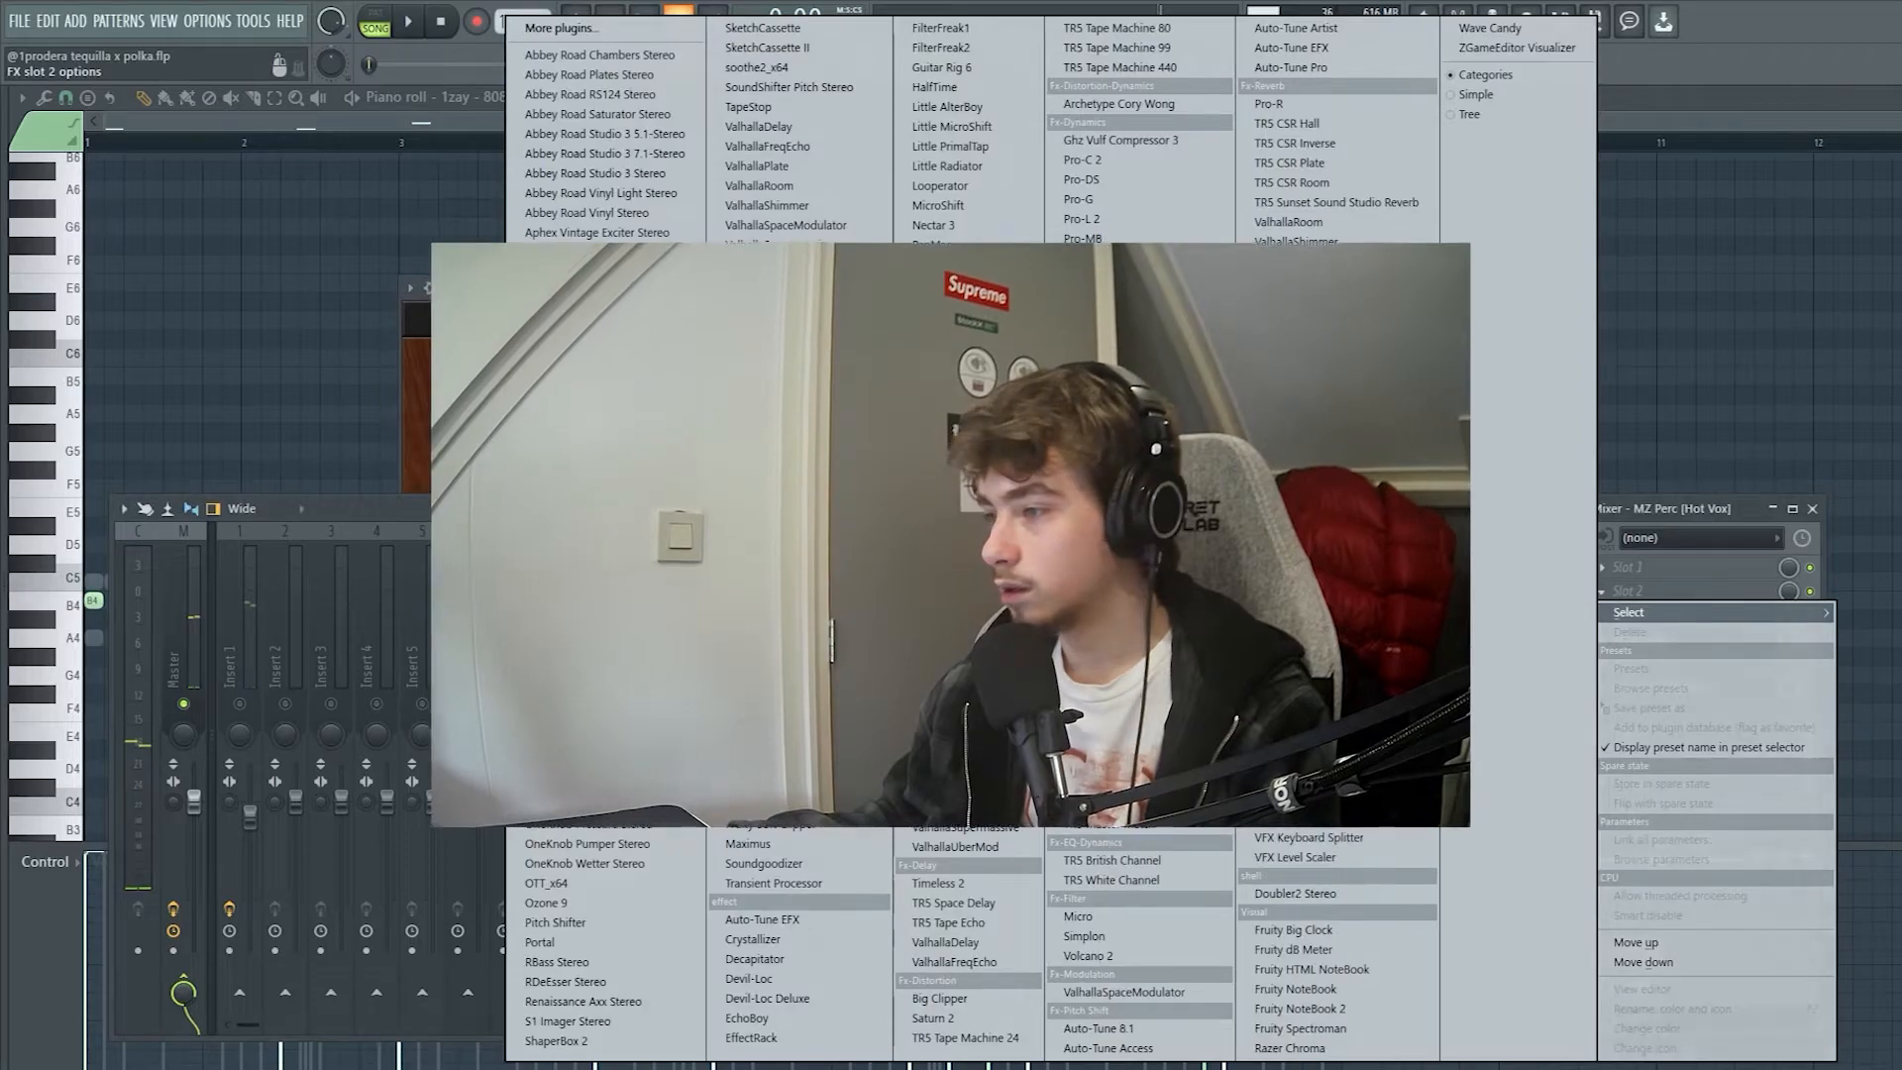
- Apply a 24 dB/oct low cut at about 180 Hz with Pro-Q 3 on the MZ Perc [Hot Vox] track and listen to it
click(310, 493)
drag(277, 597, 536, 695)
key(space)
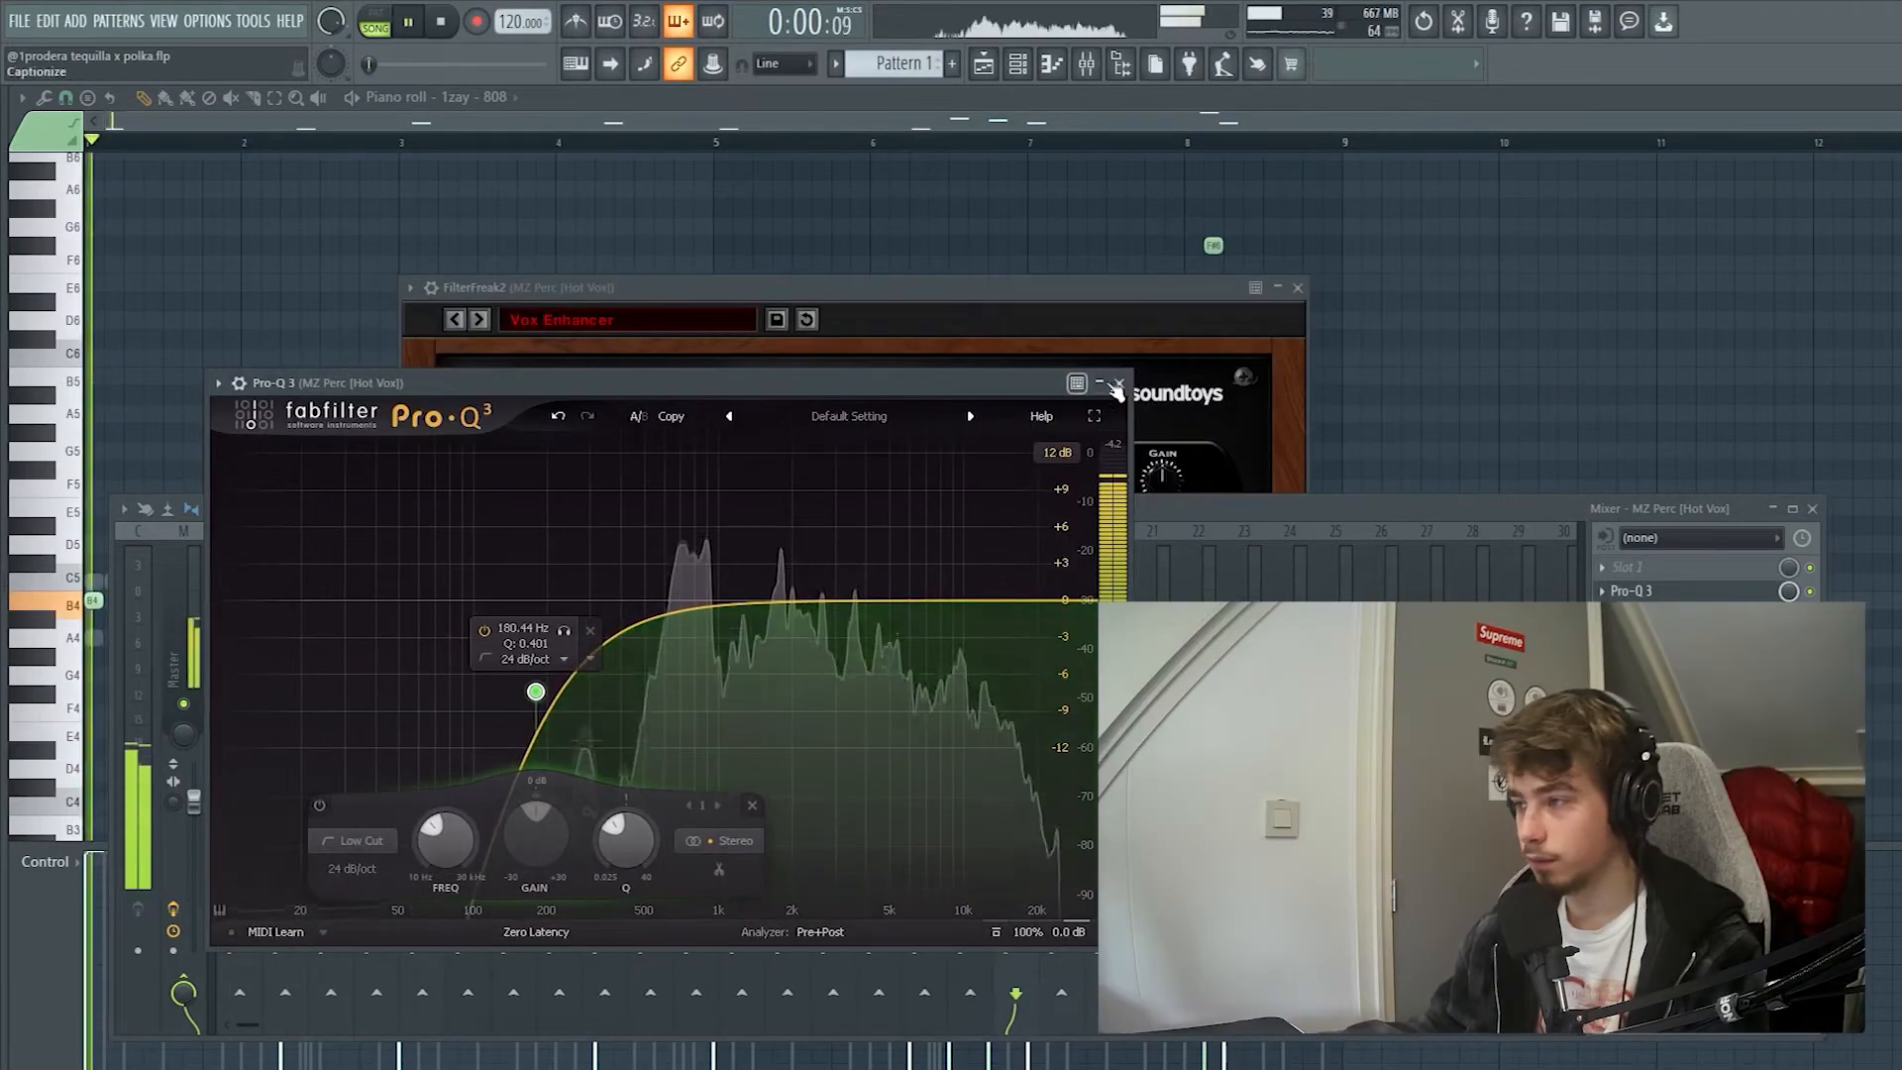
click(1119, 383)
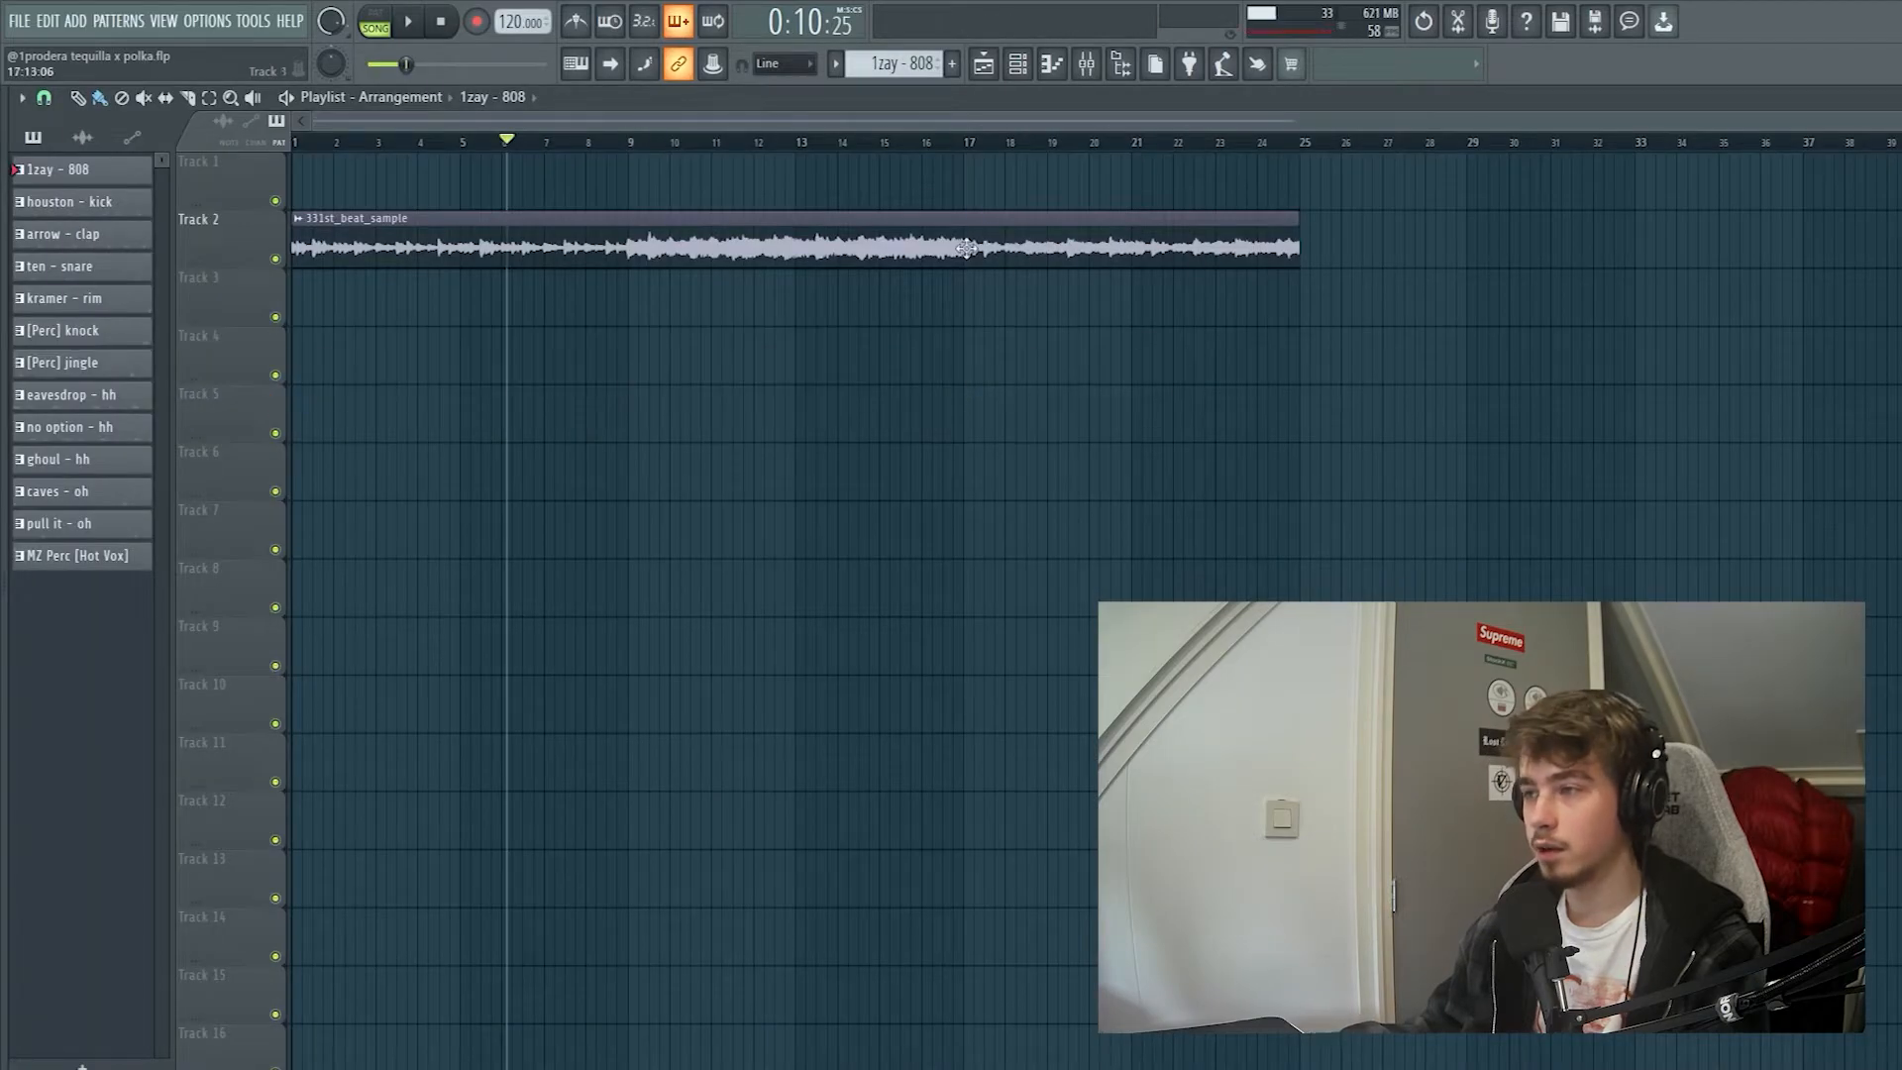
- Split Pattern 1 by channel and place all resulting drum patterns in the playlist at bar 9, starting on Track 5
click(836, 65)
click(1065, 400)
shift+click(127, 561)
drag(74, 171, 687, 420)
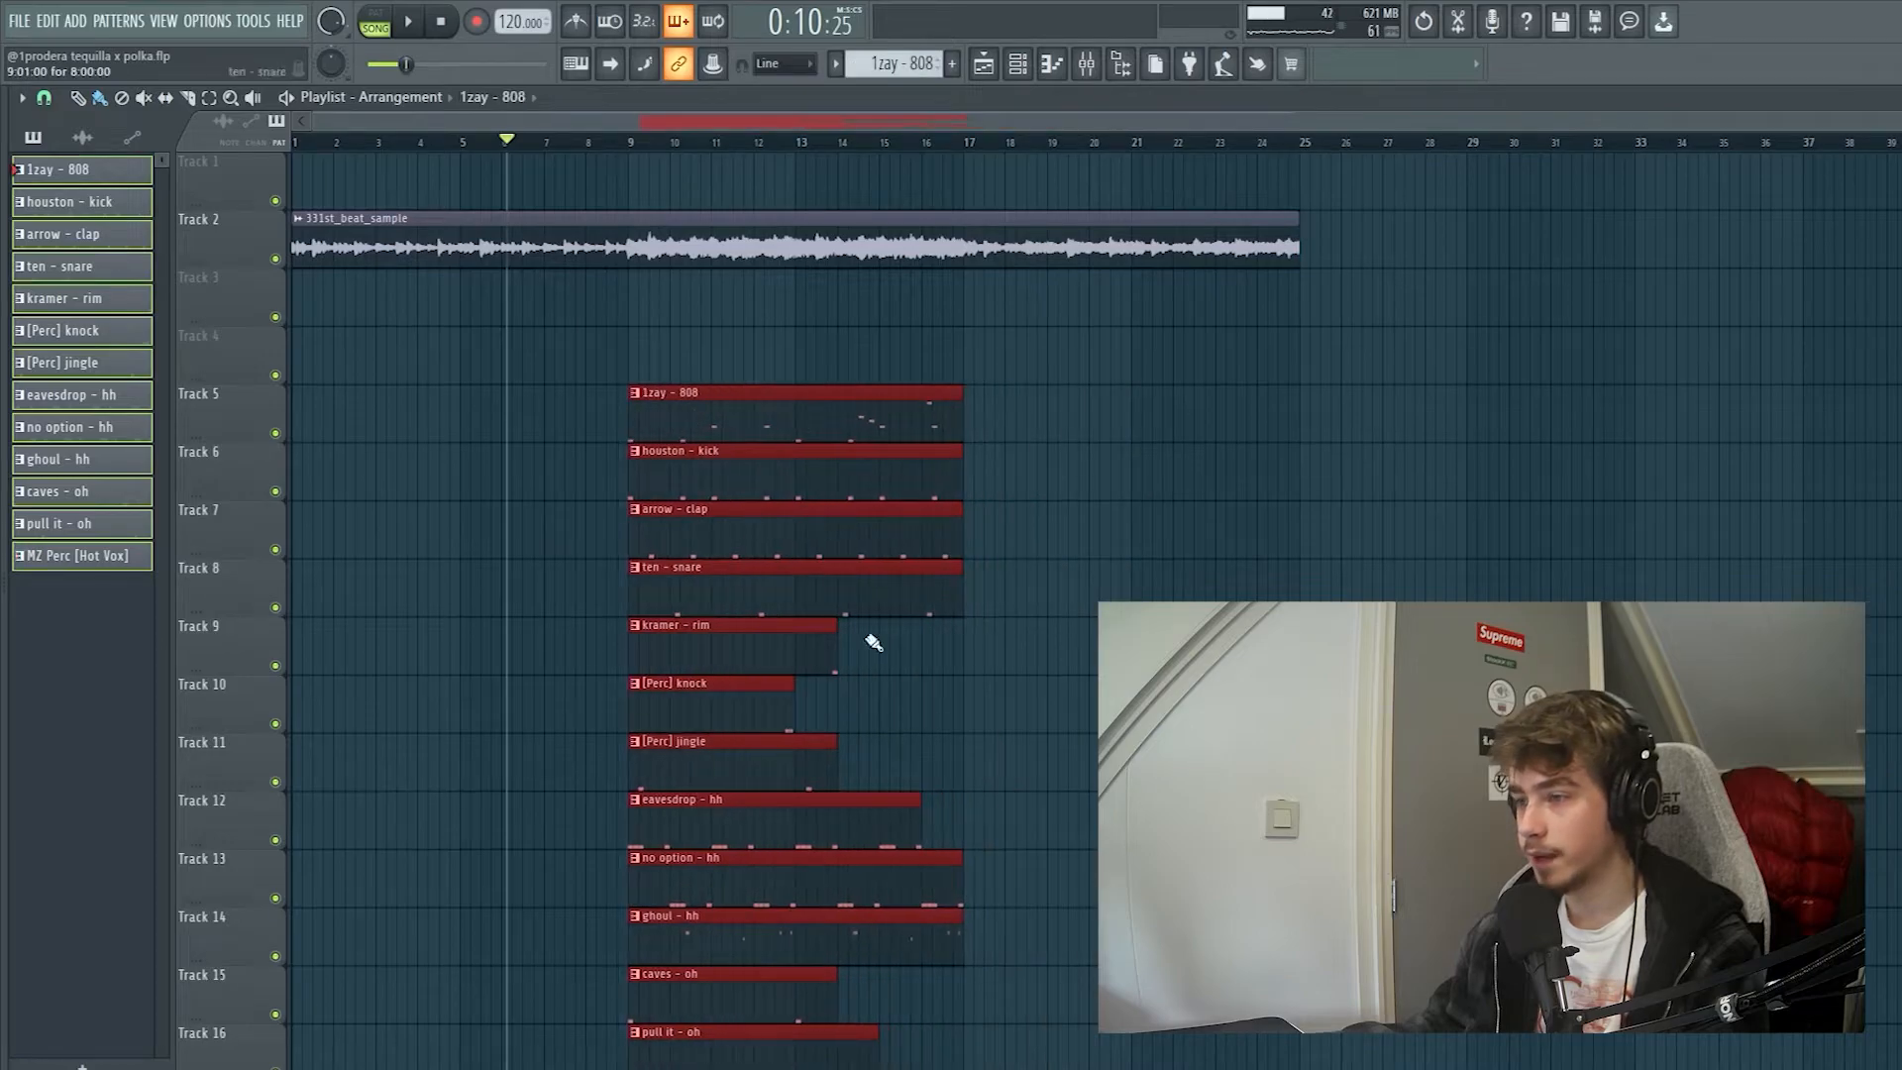
- Resize all the drum clips to the same length so they end at bar 17
scroll(871, 641, down, 3)
scroll(870, 641, up, 1)
scroll(871, 640, up, 1)
scroll(812, 555, up, 2)
drag(790, 533, 1052, 533)
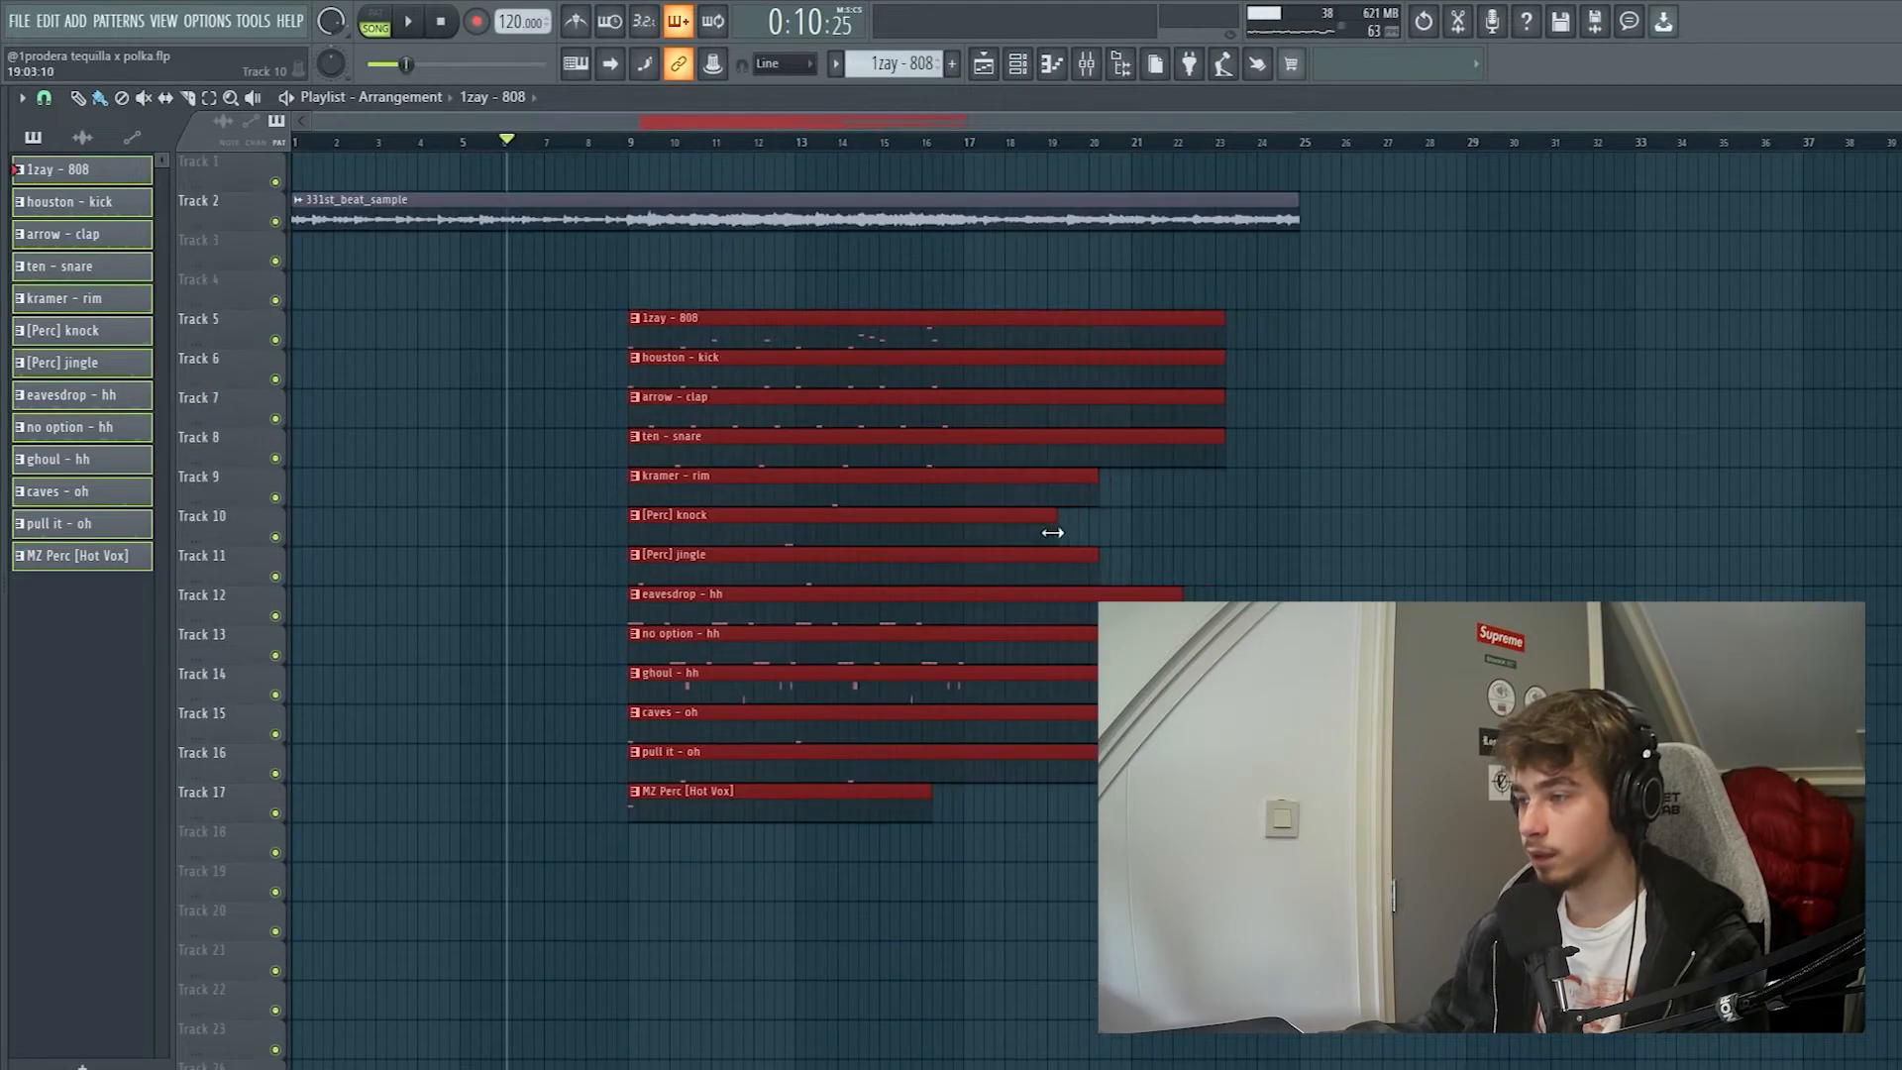
drag(970, 330, 971, 333)
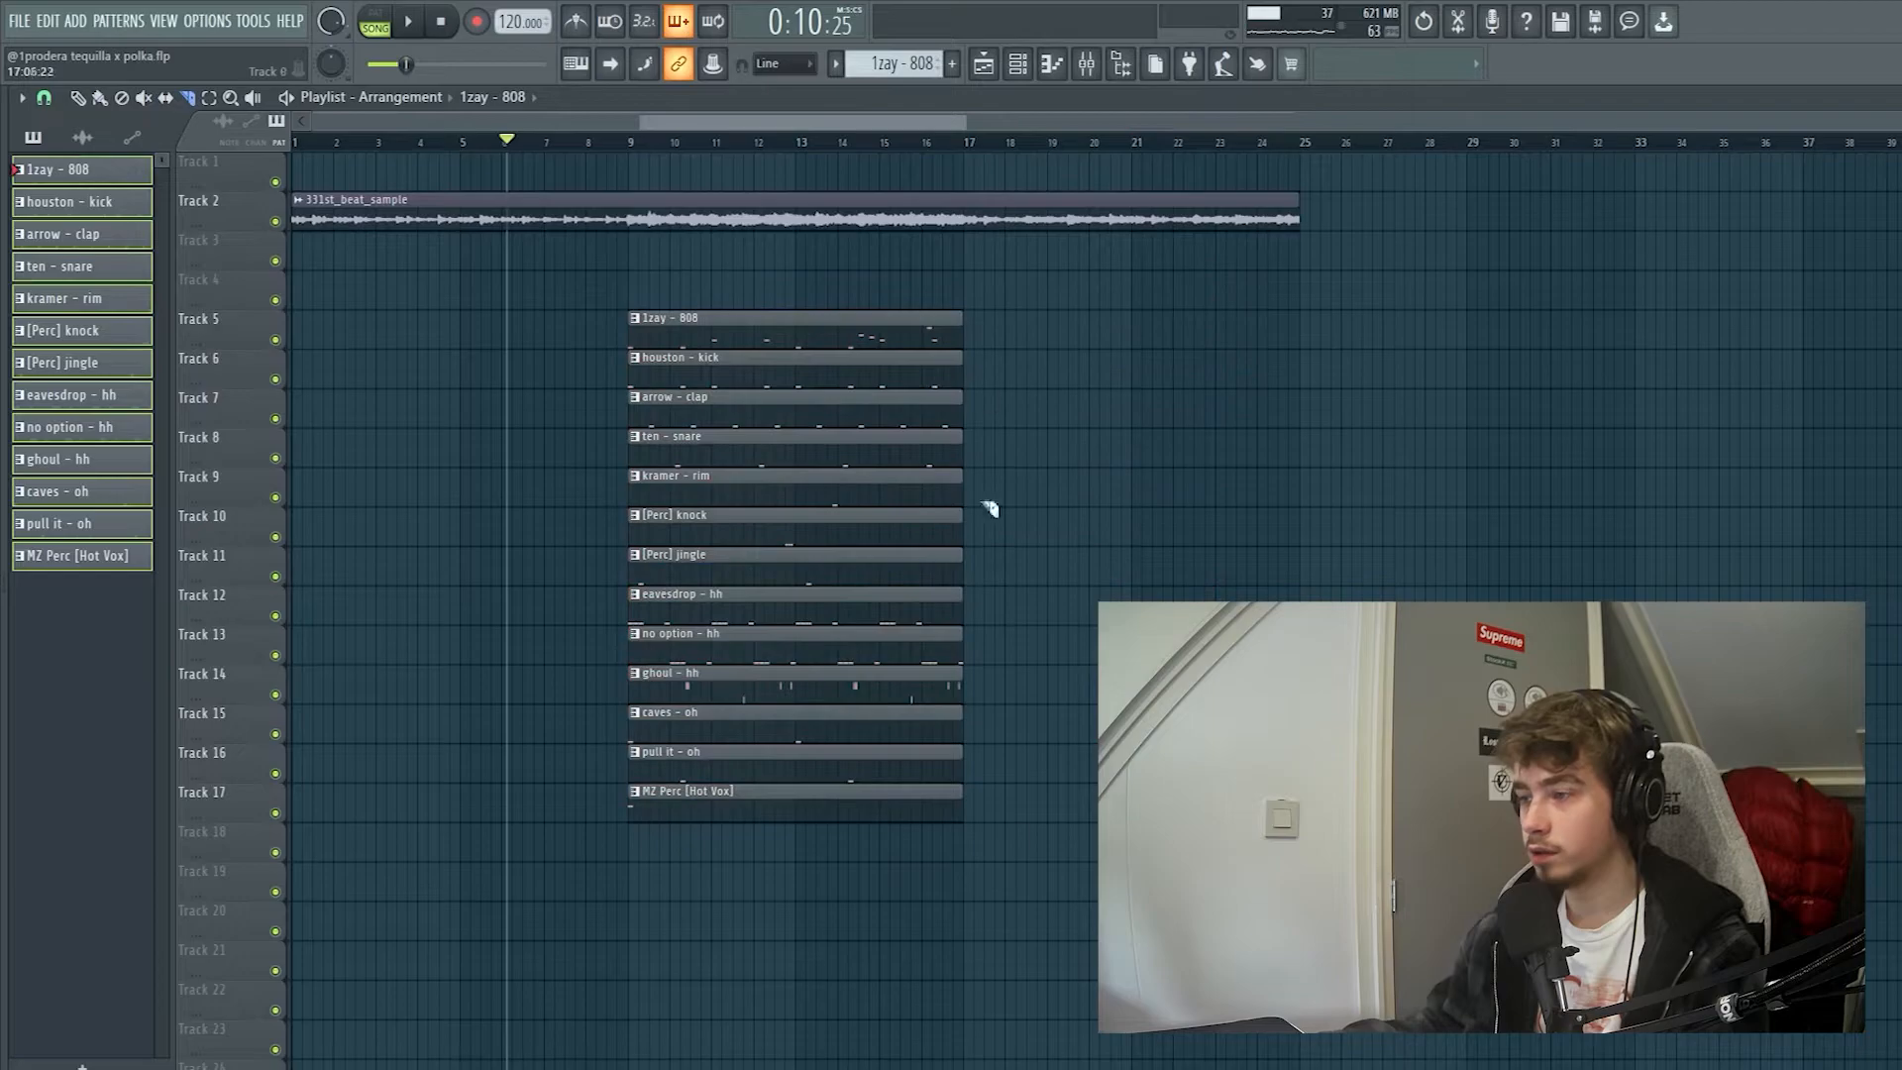
- Separate the drum clips into 808/kick, clap/perc and hi-hat groups by shifting them down, leaving Track 7 and Track 13 empty
drag(1017, 969, 705, 434)
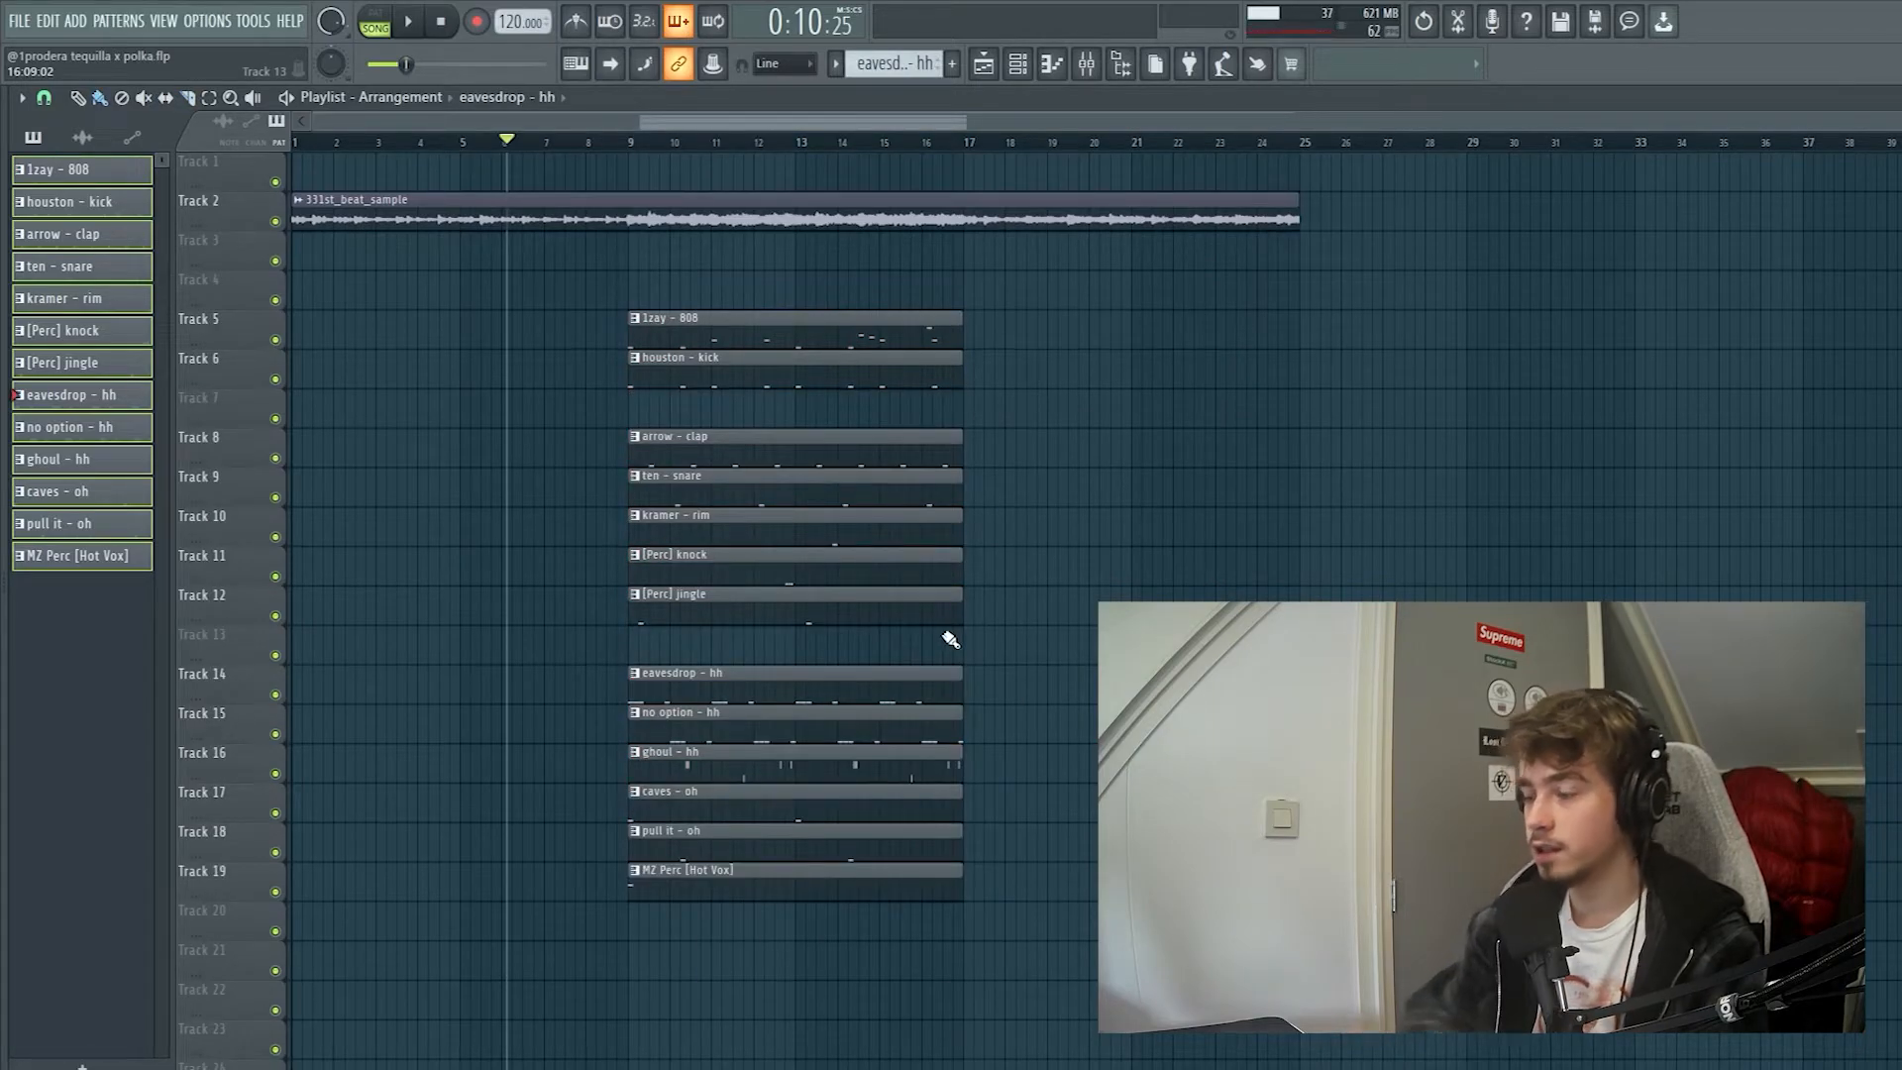
drag(1019, 643, 544, 644)
scroll(647, 397, up, 2)
drag(597, 295, 1126, 408)
drag(578, 432, 1172, 620)
drag(1097, 978, 634, 707)
- Select all the drum clips and move them to around bar 17
scroll(1263, 557, down, 1)
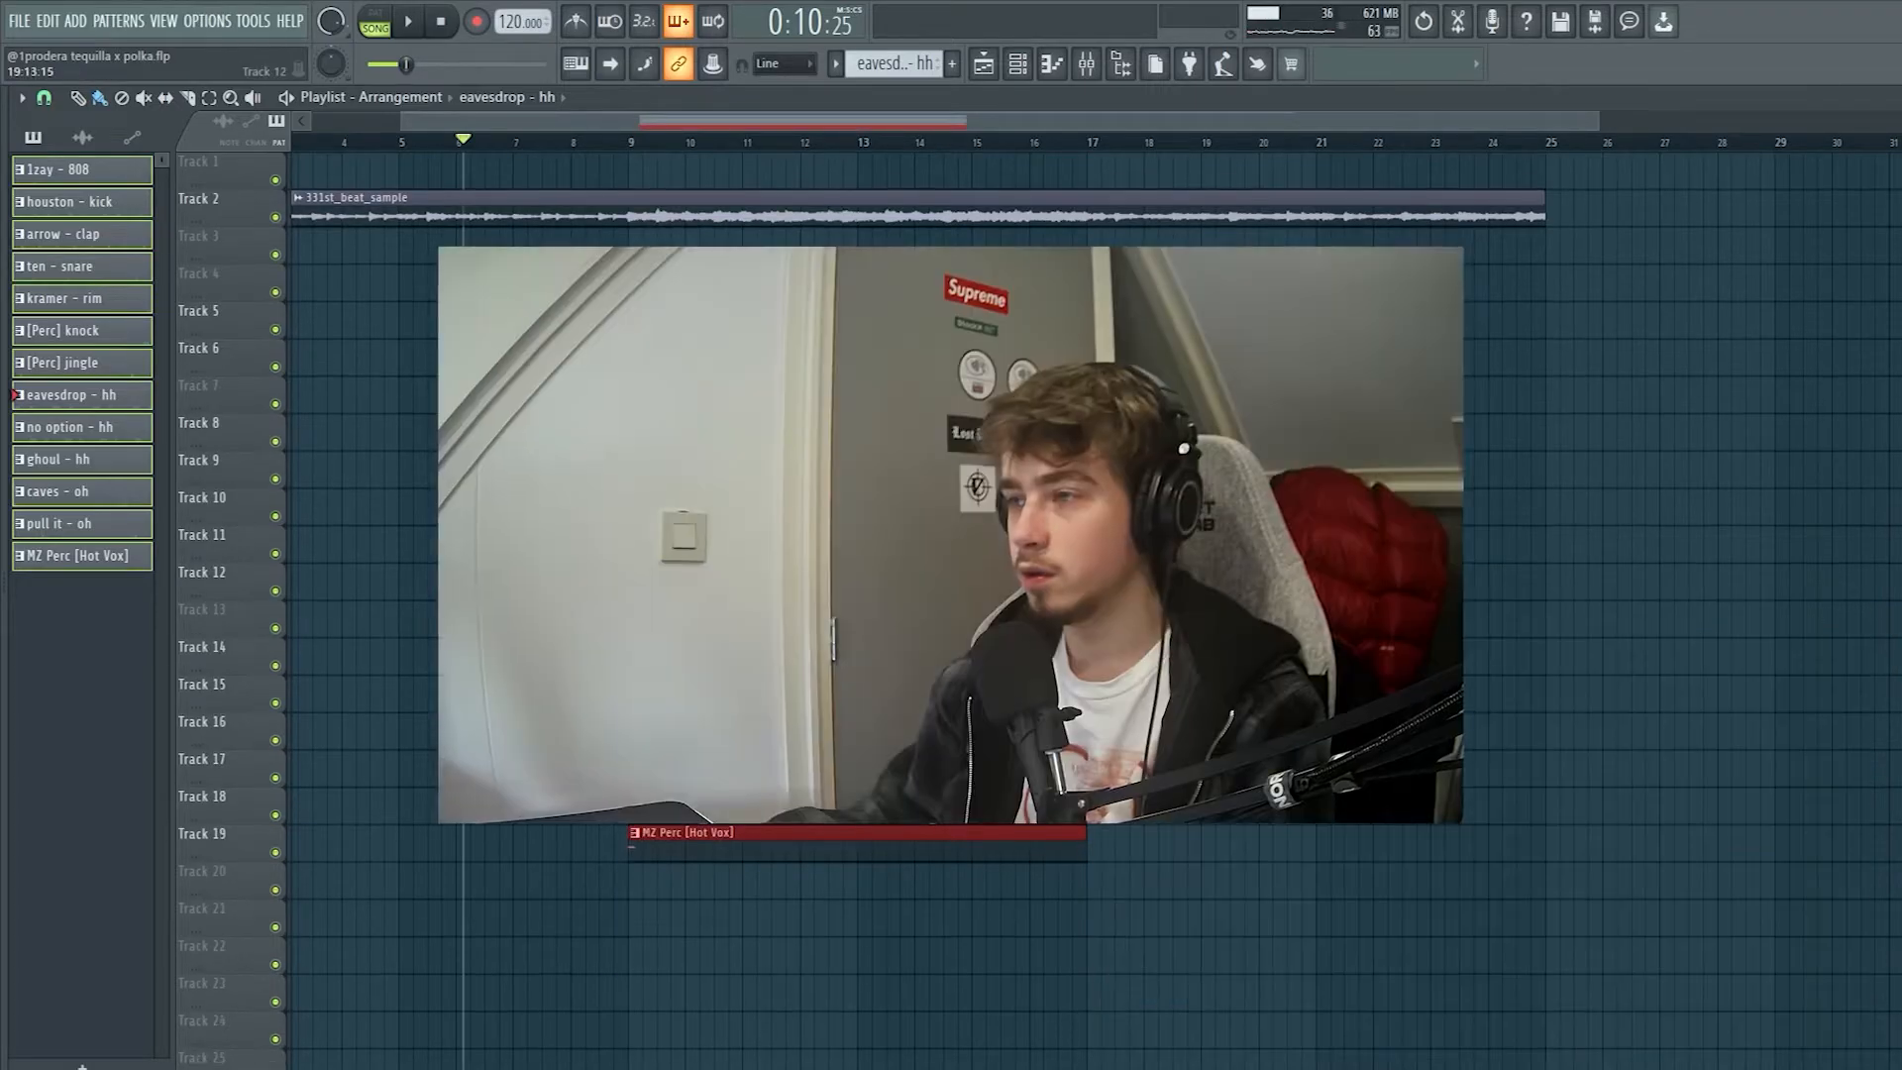
scroll(380, 185, down, 2)
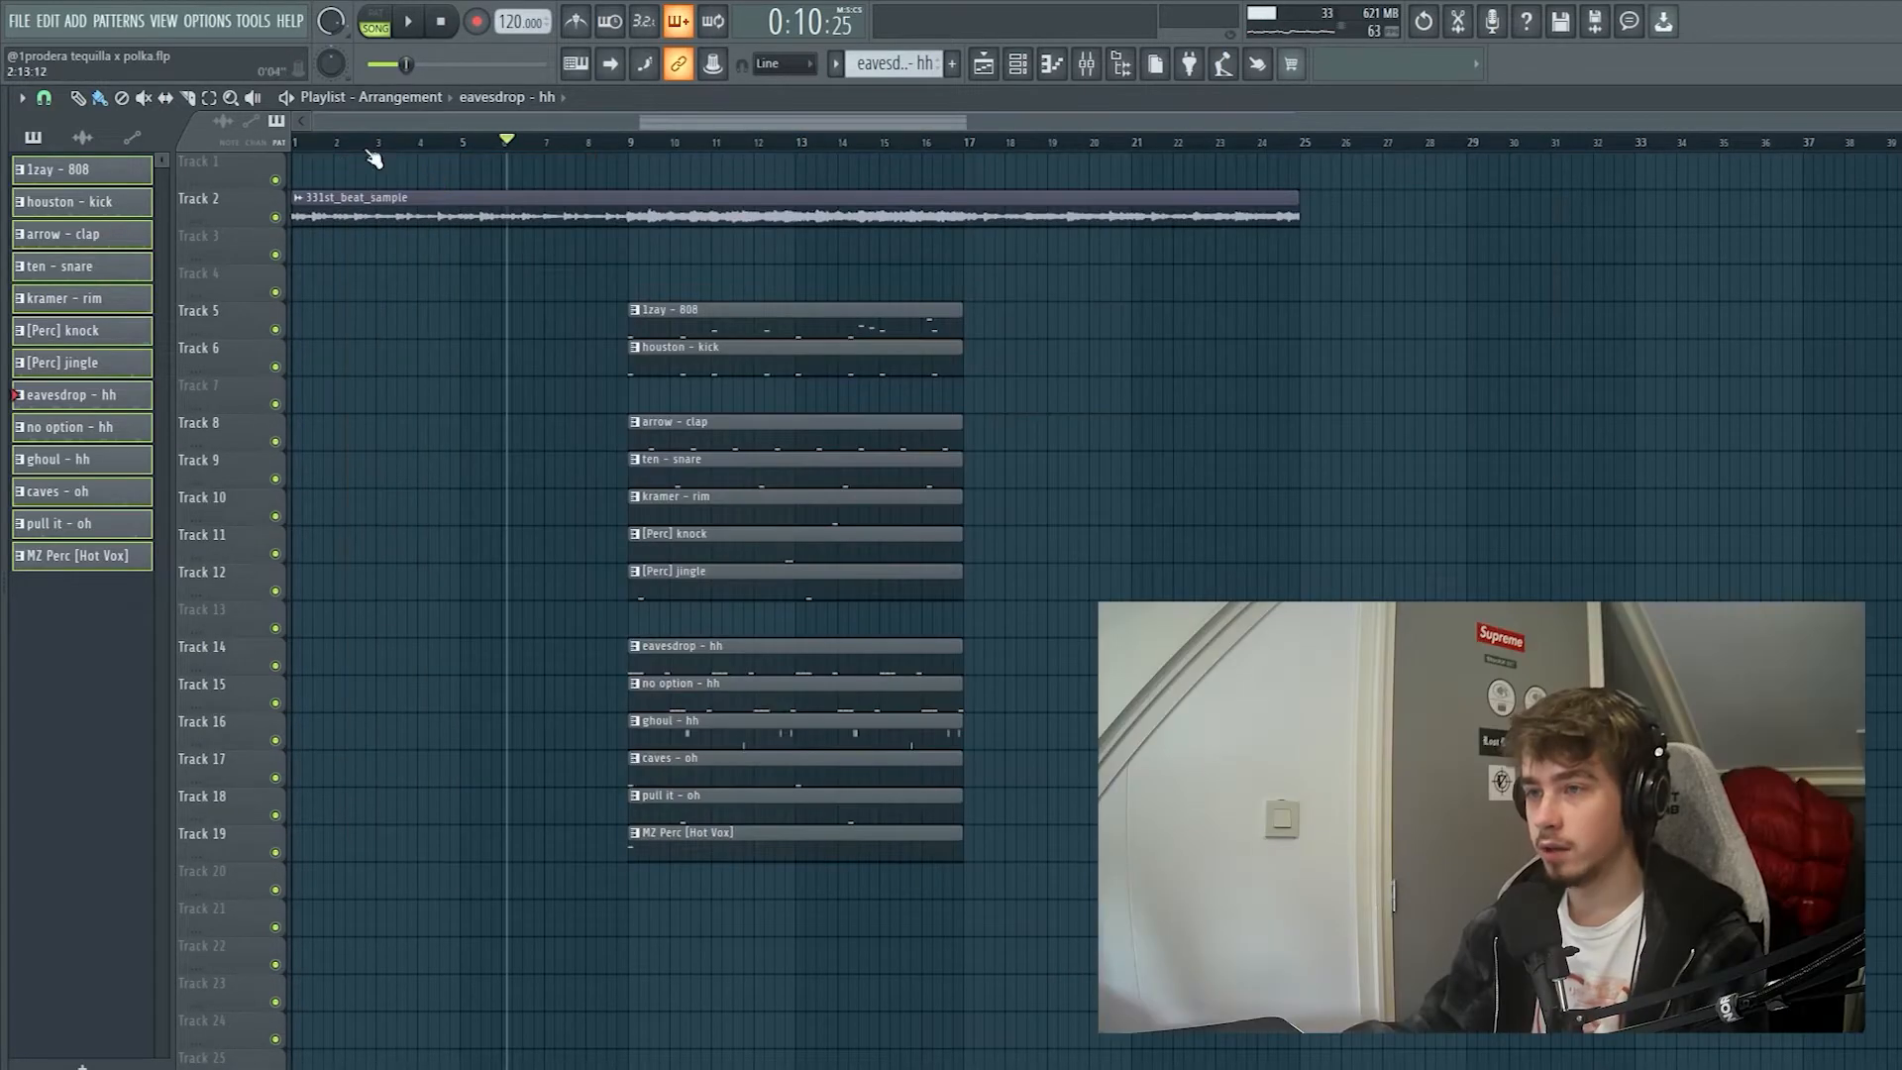
drag(934, 821, 699, 533)
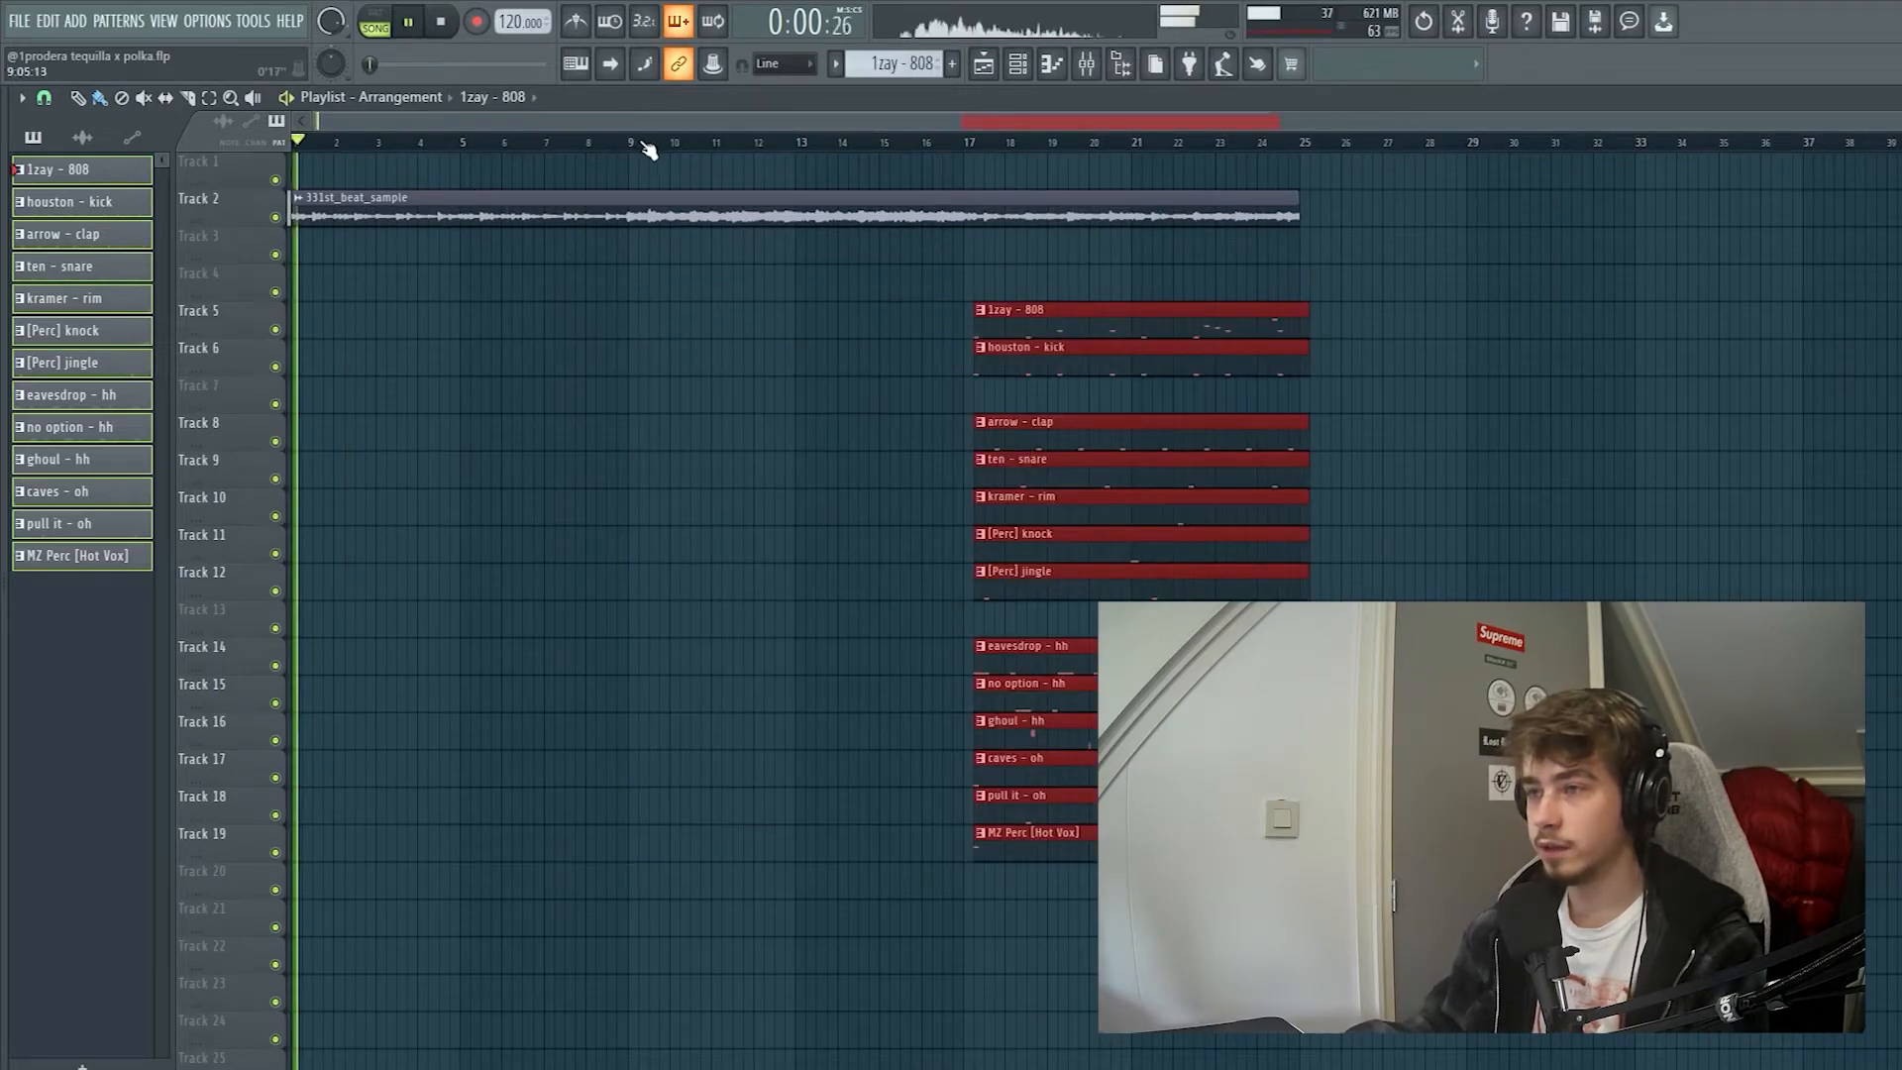
- Create an automation clip for the Pro-Q 3 mix level on Insert 1, covering bars 1 to 9
drag(642, 144, 300, 159)
key(space)
key(F9)
right_click(1792, 740)
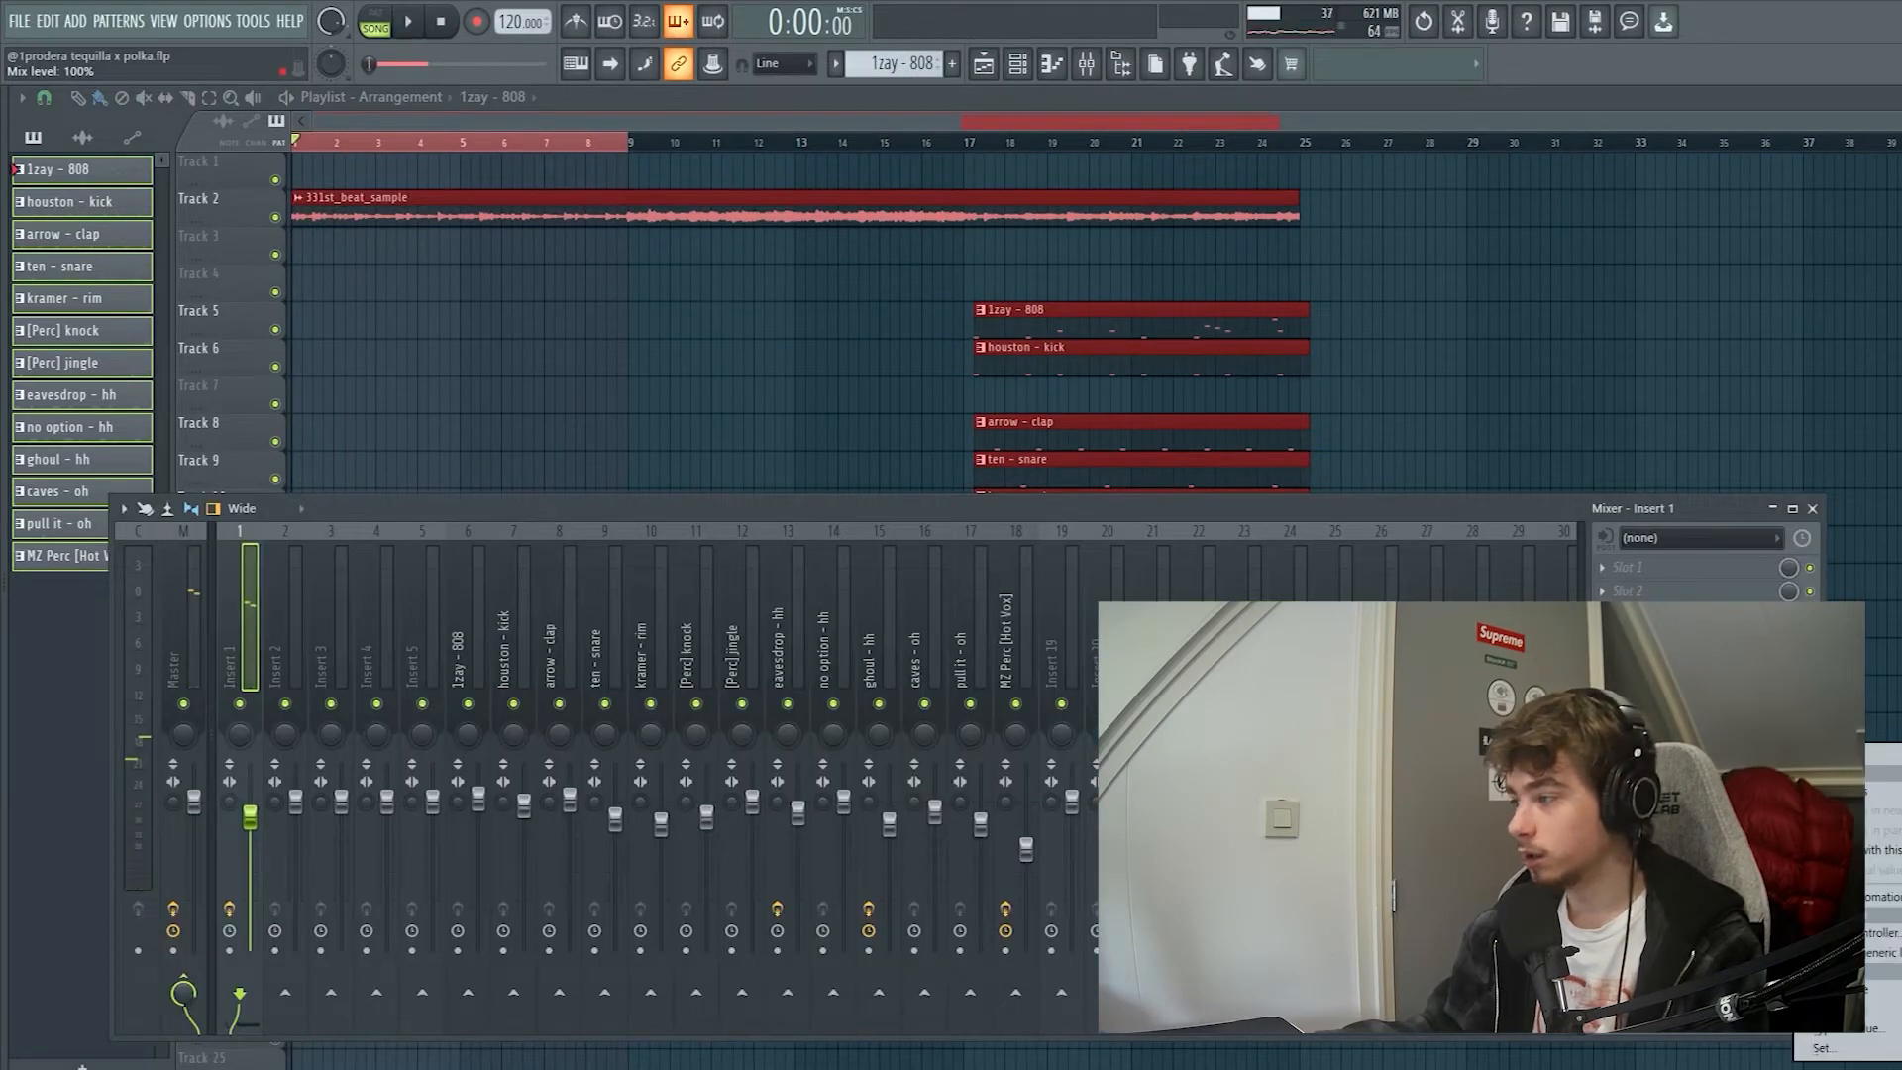
click(1878, 897)
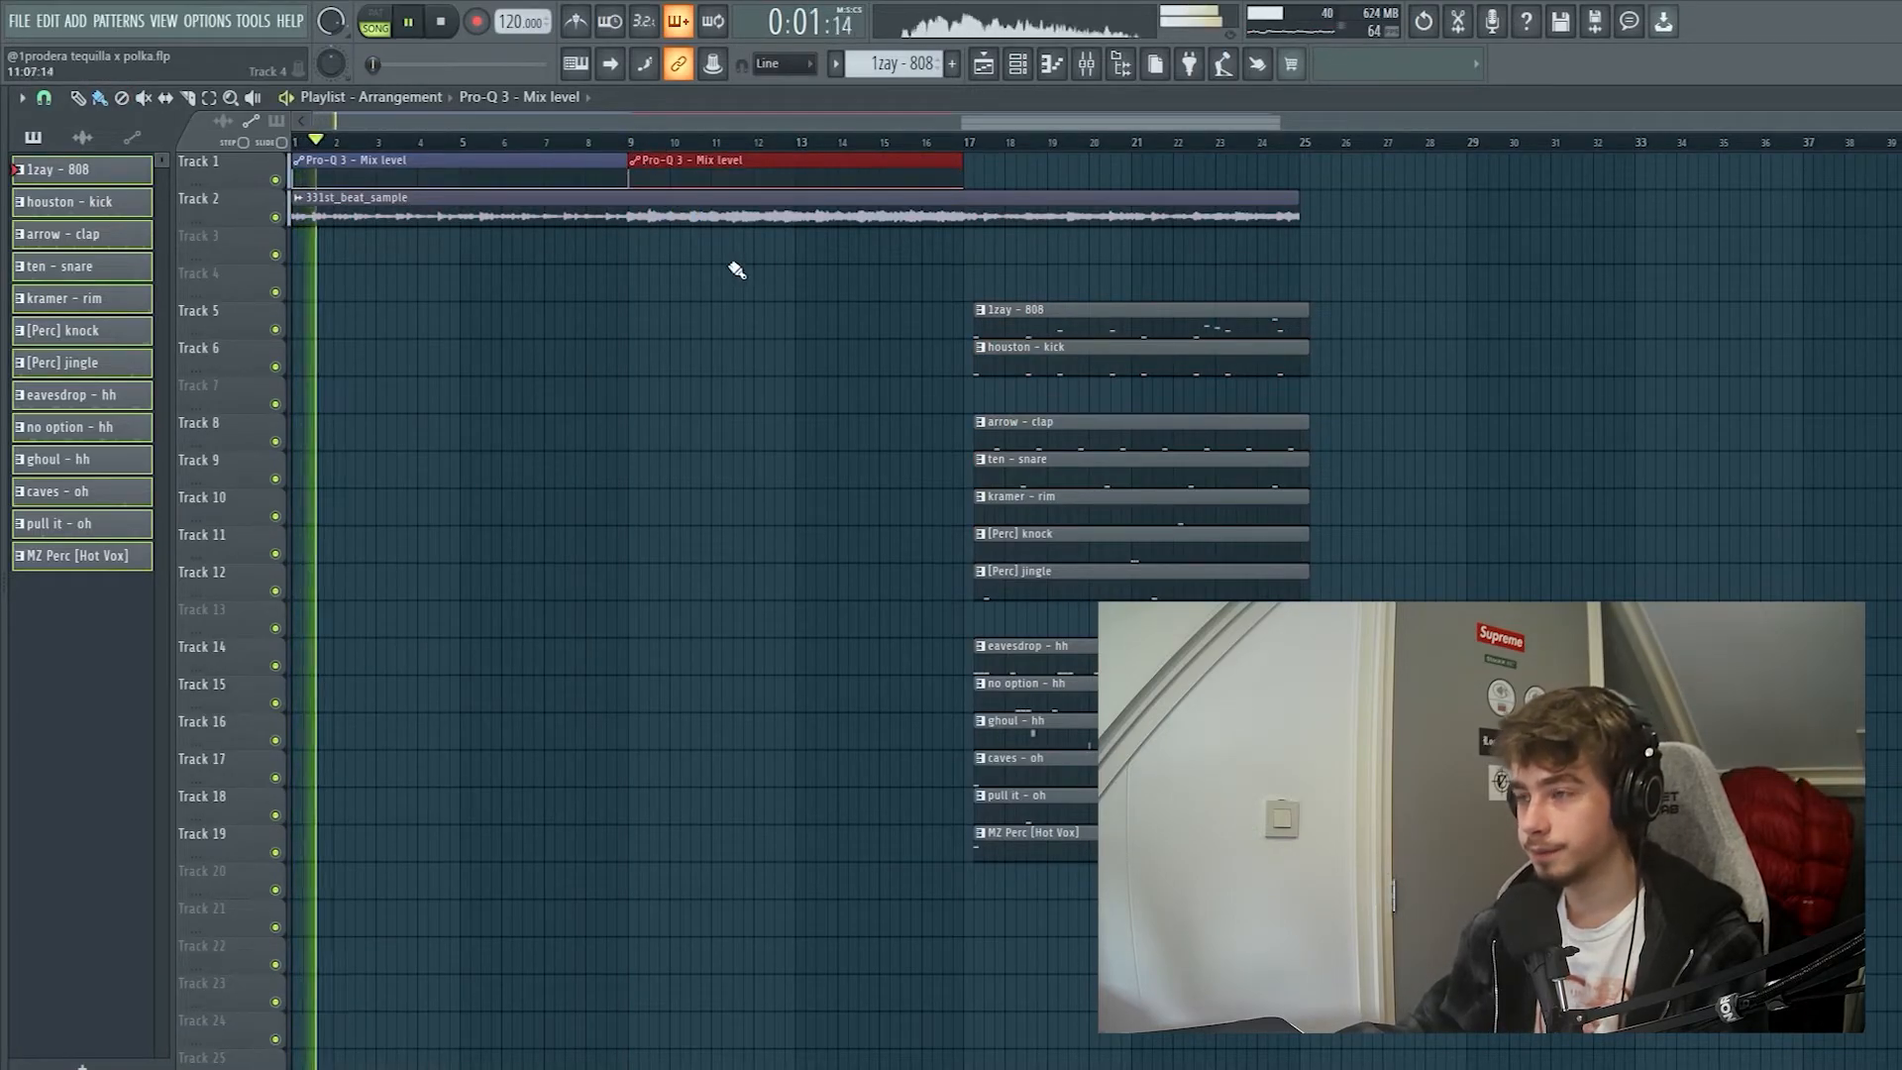
- Place the TRANSITION FX ERA sample from the browser on Track 4, leading into bar 9
key(alt+F8)
scroll(177, 572, up, 4)
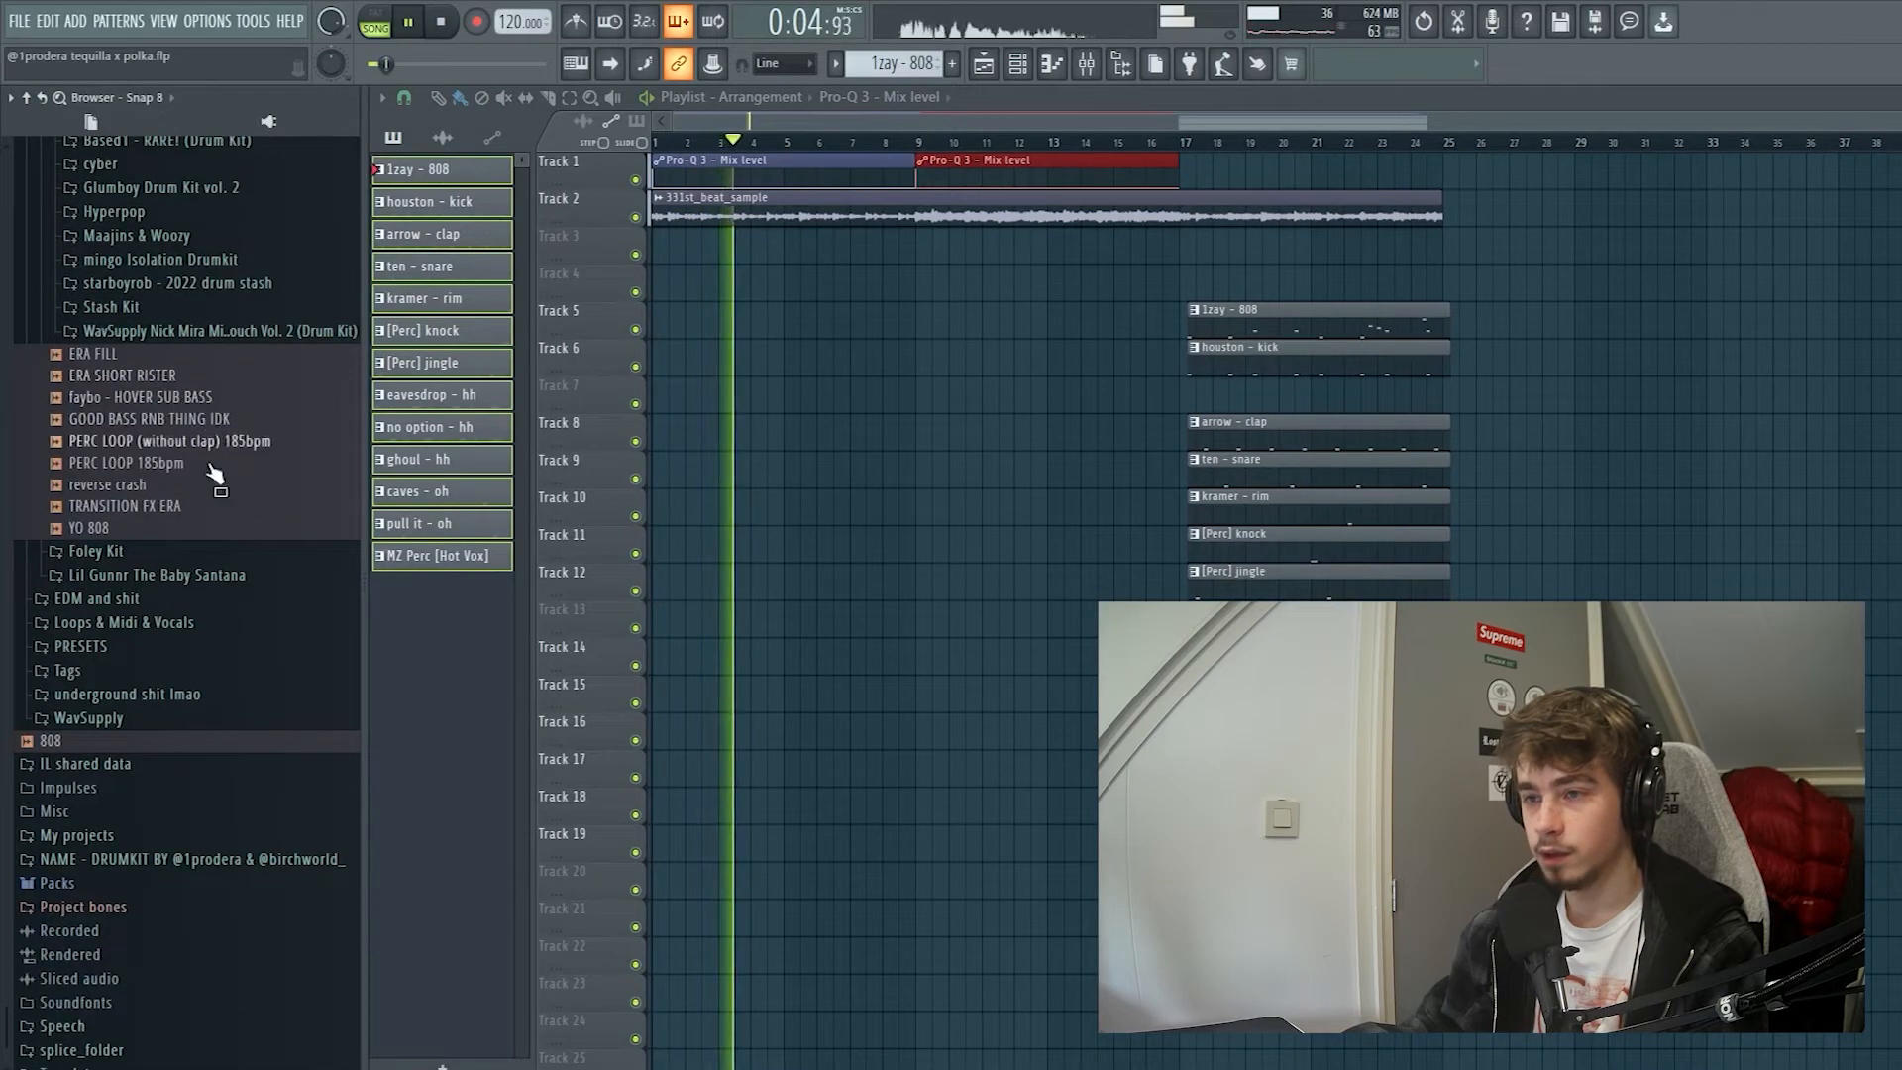
drag(94, 506, 828, 285)
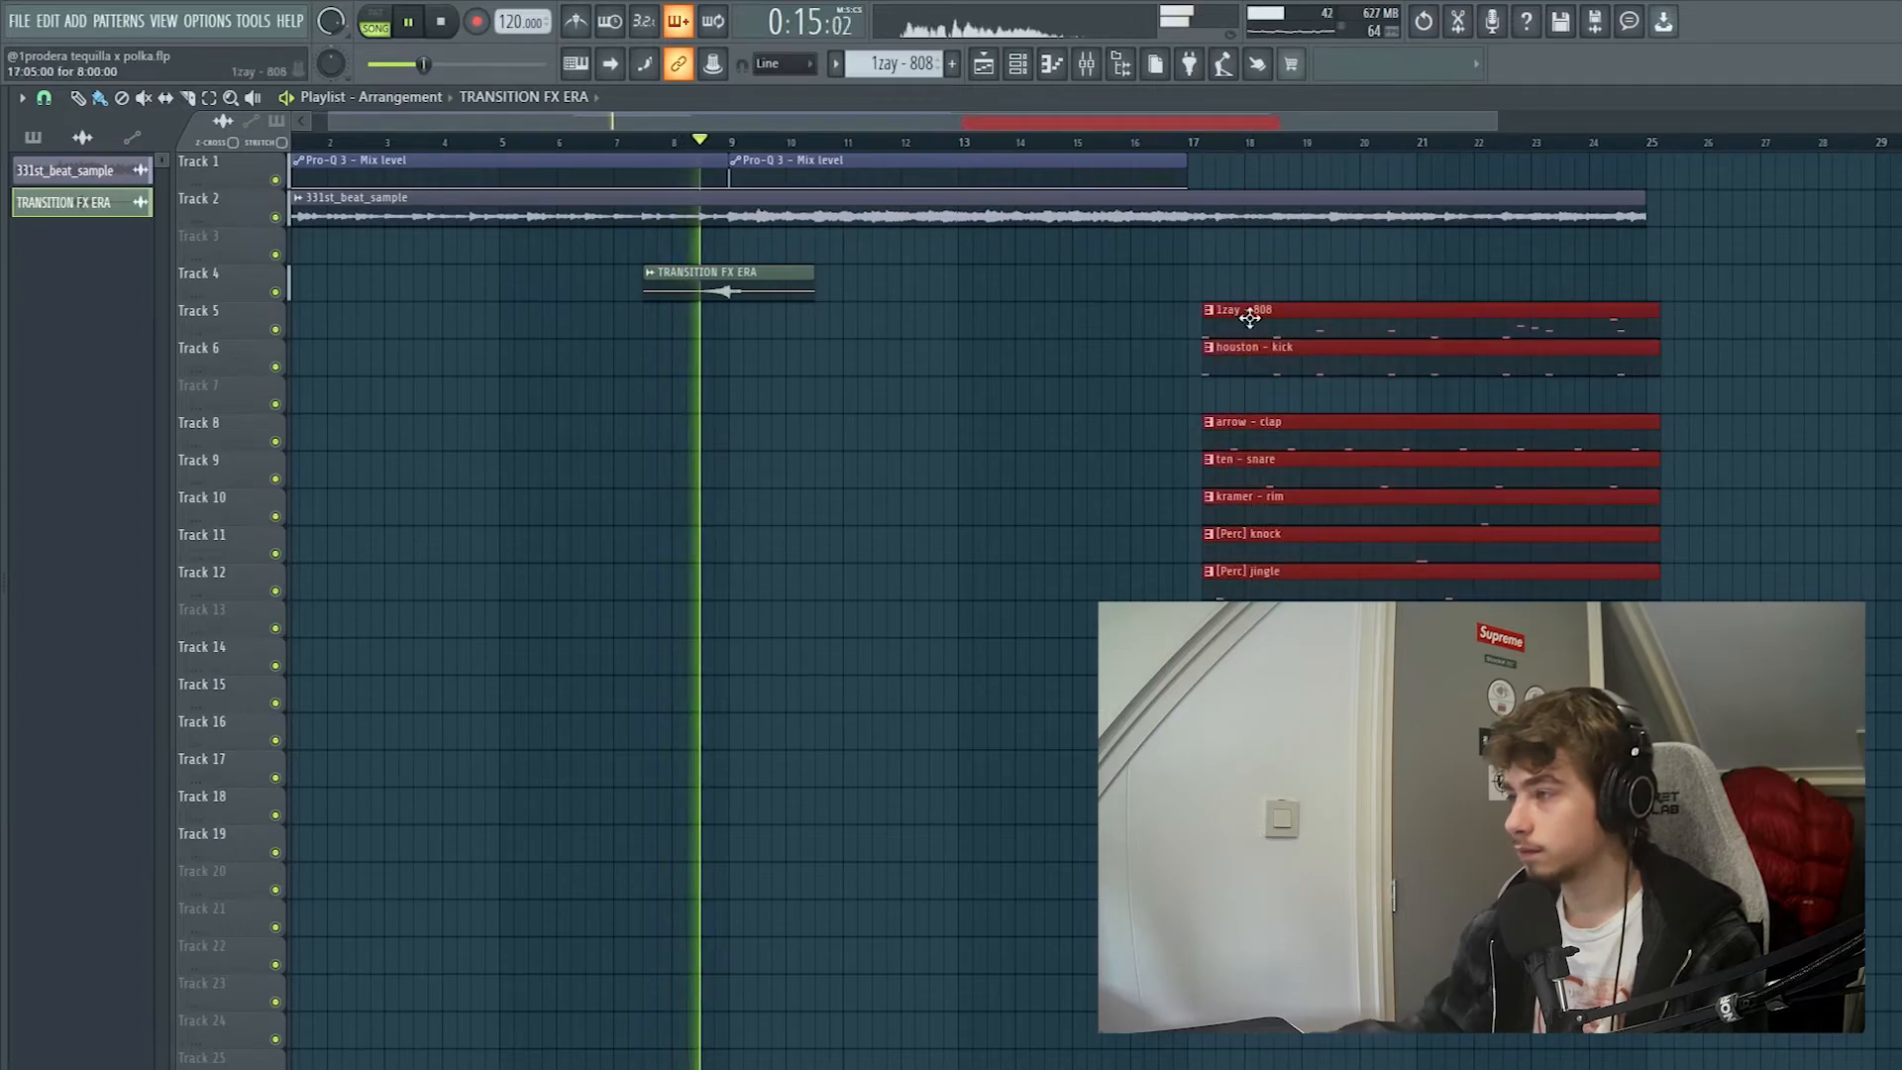
- Align the drum clips with bar 17 and duplicate the drum and sample section at bar 25
drag(1243, 317, 1231, 318)
ctrl+click(994, 333)
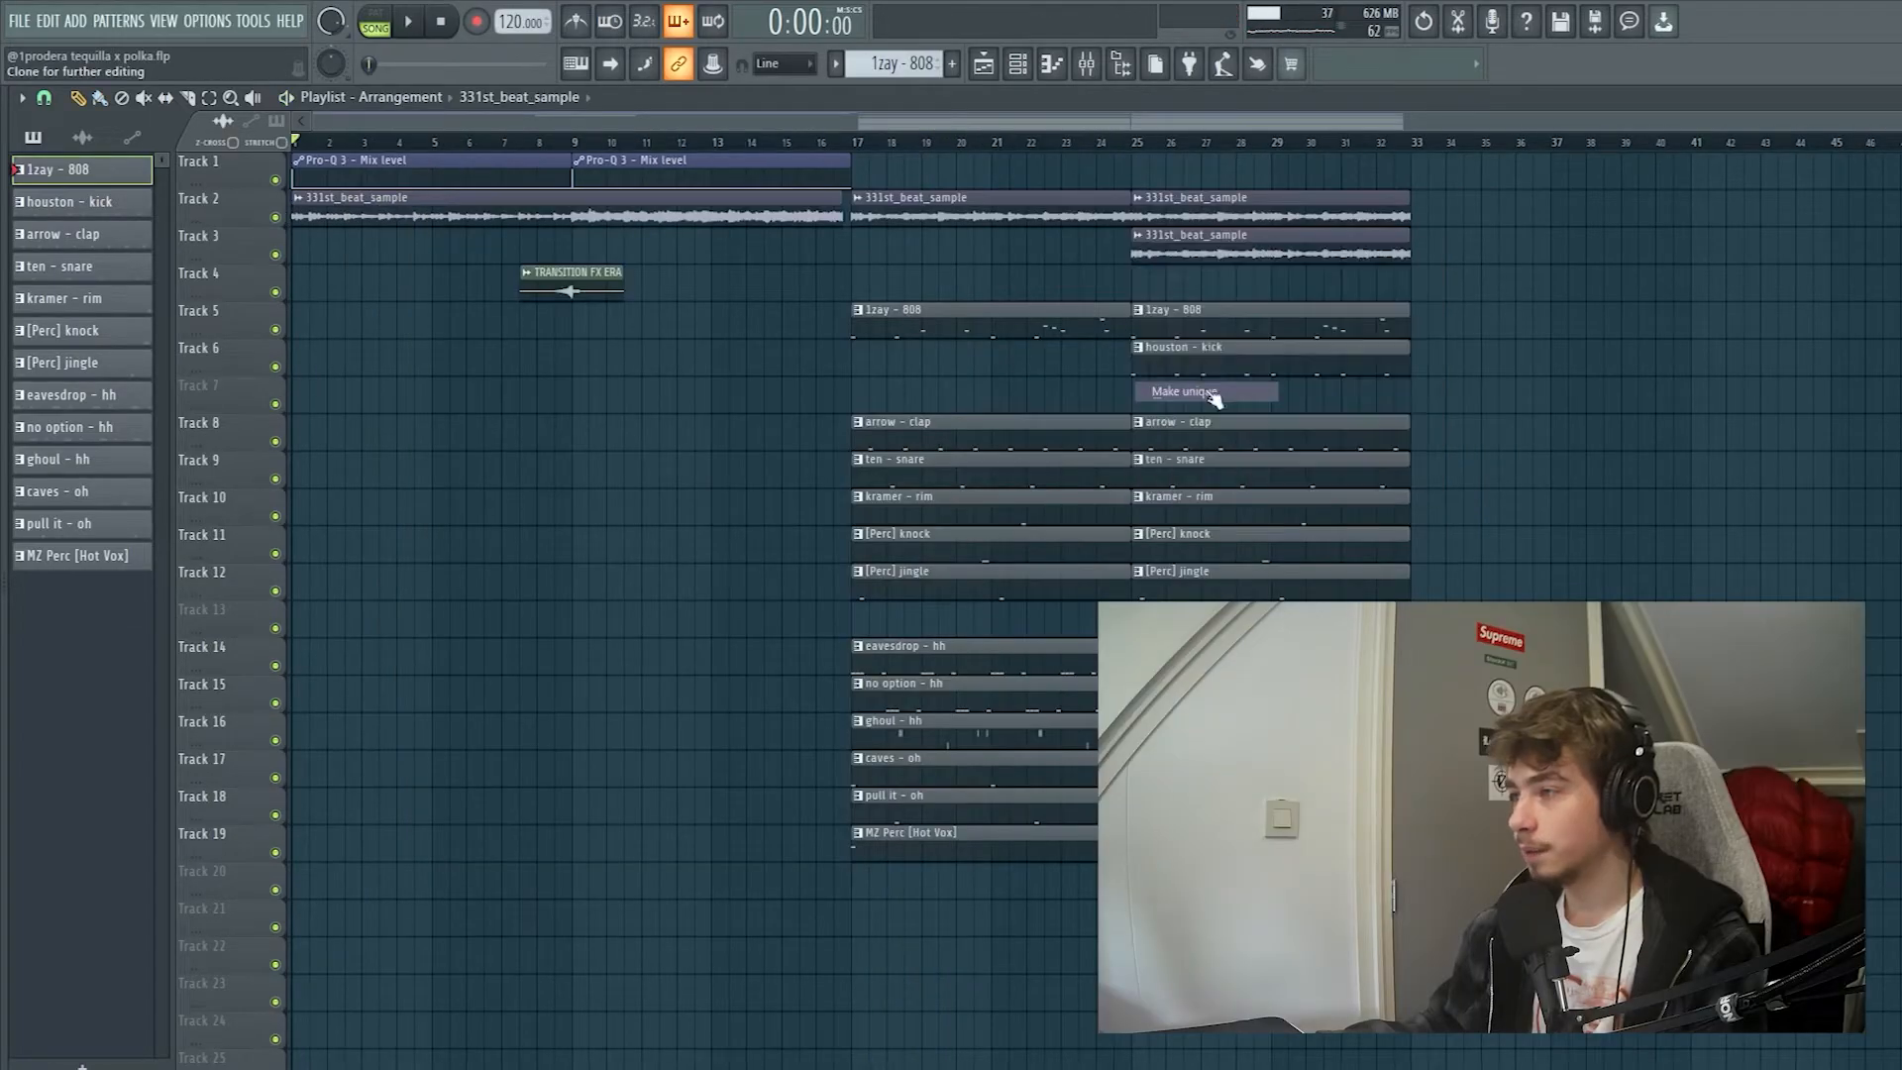
- Route the unique 331st_beat_sample #2 clip on Track 3 to its own mixer track and load FabFilter Pro-Q 3 on it
double_click(1185, 242)
key(F9)
click(357, 829)
click(1602, 592)
mouse_move(1644, 629)
click(1090, 607)
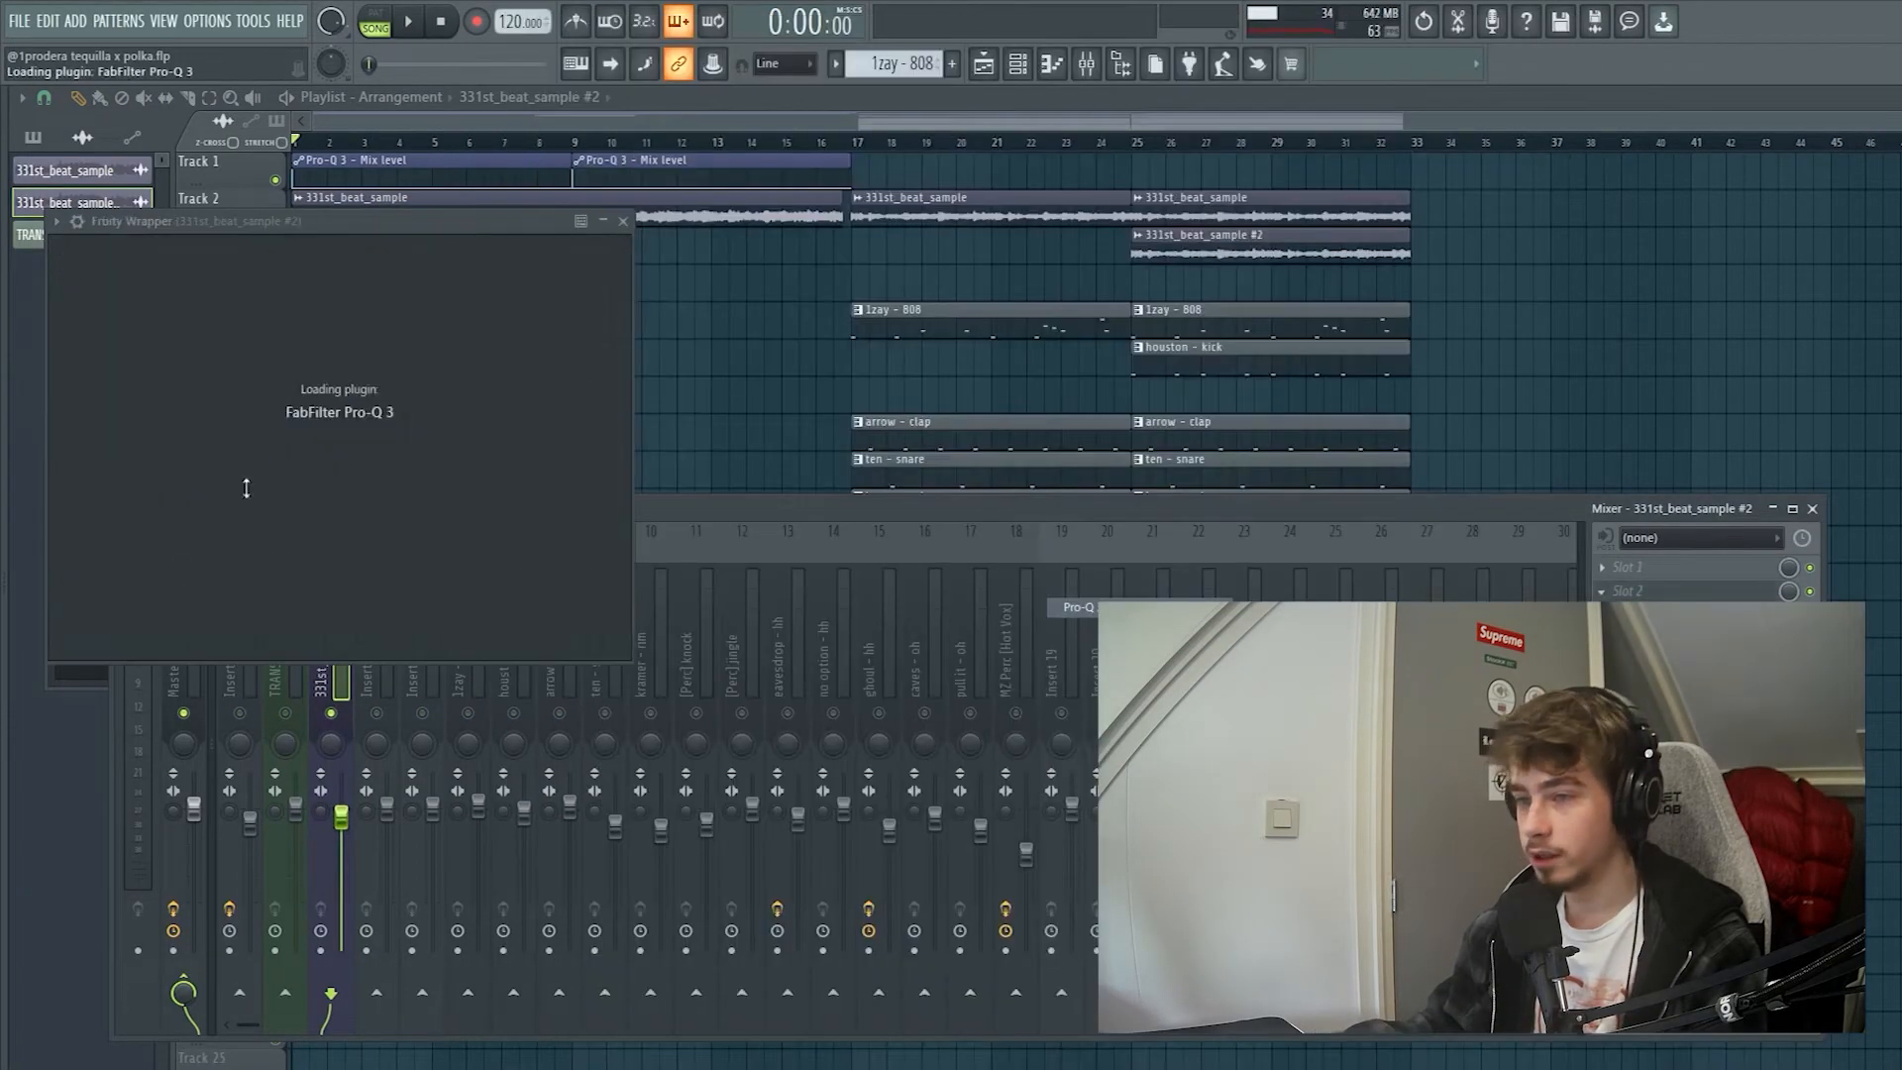
- Raise the pitch of the 331st_beat_sample #2 clip by 1200 cents and close its channel settings
drag(85, 438, 431, 541)
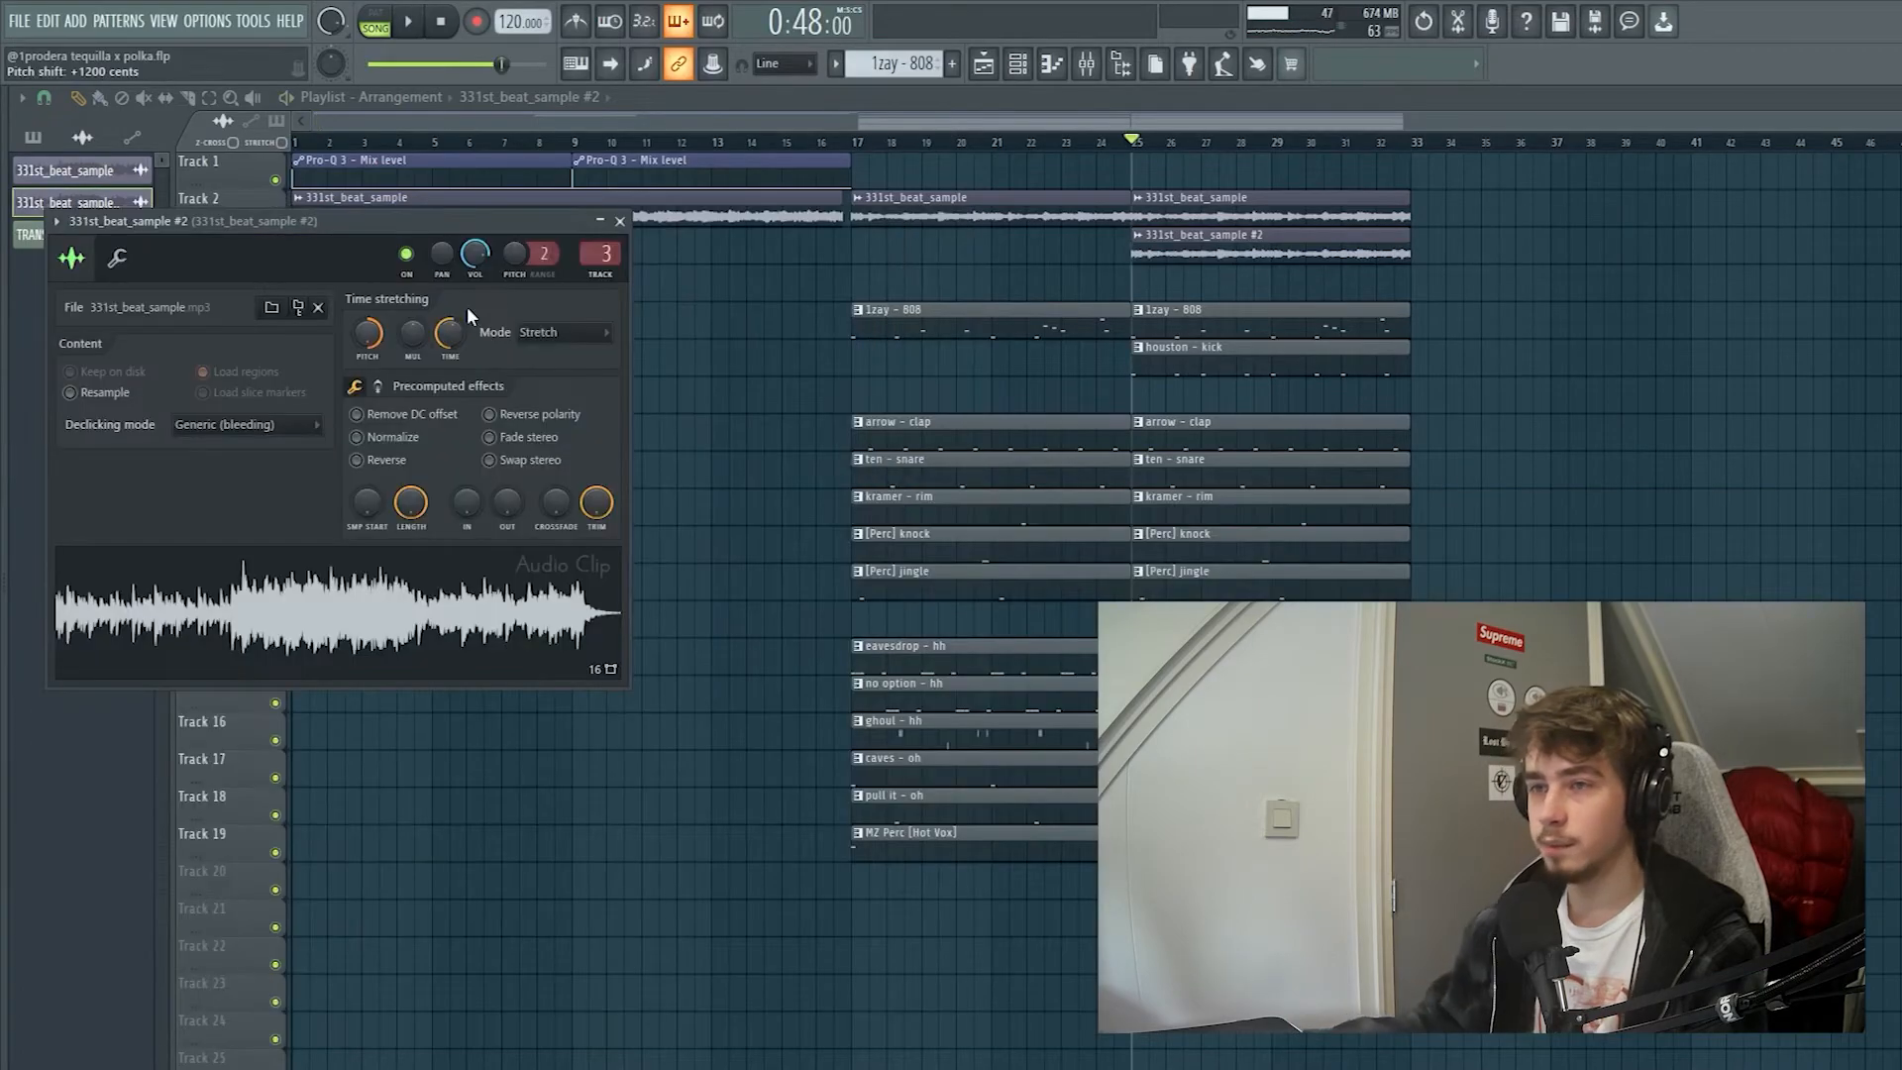
click(764, 220)
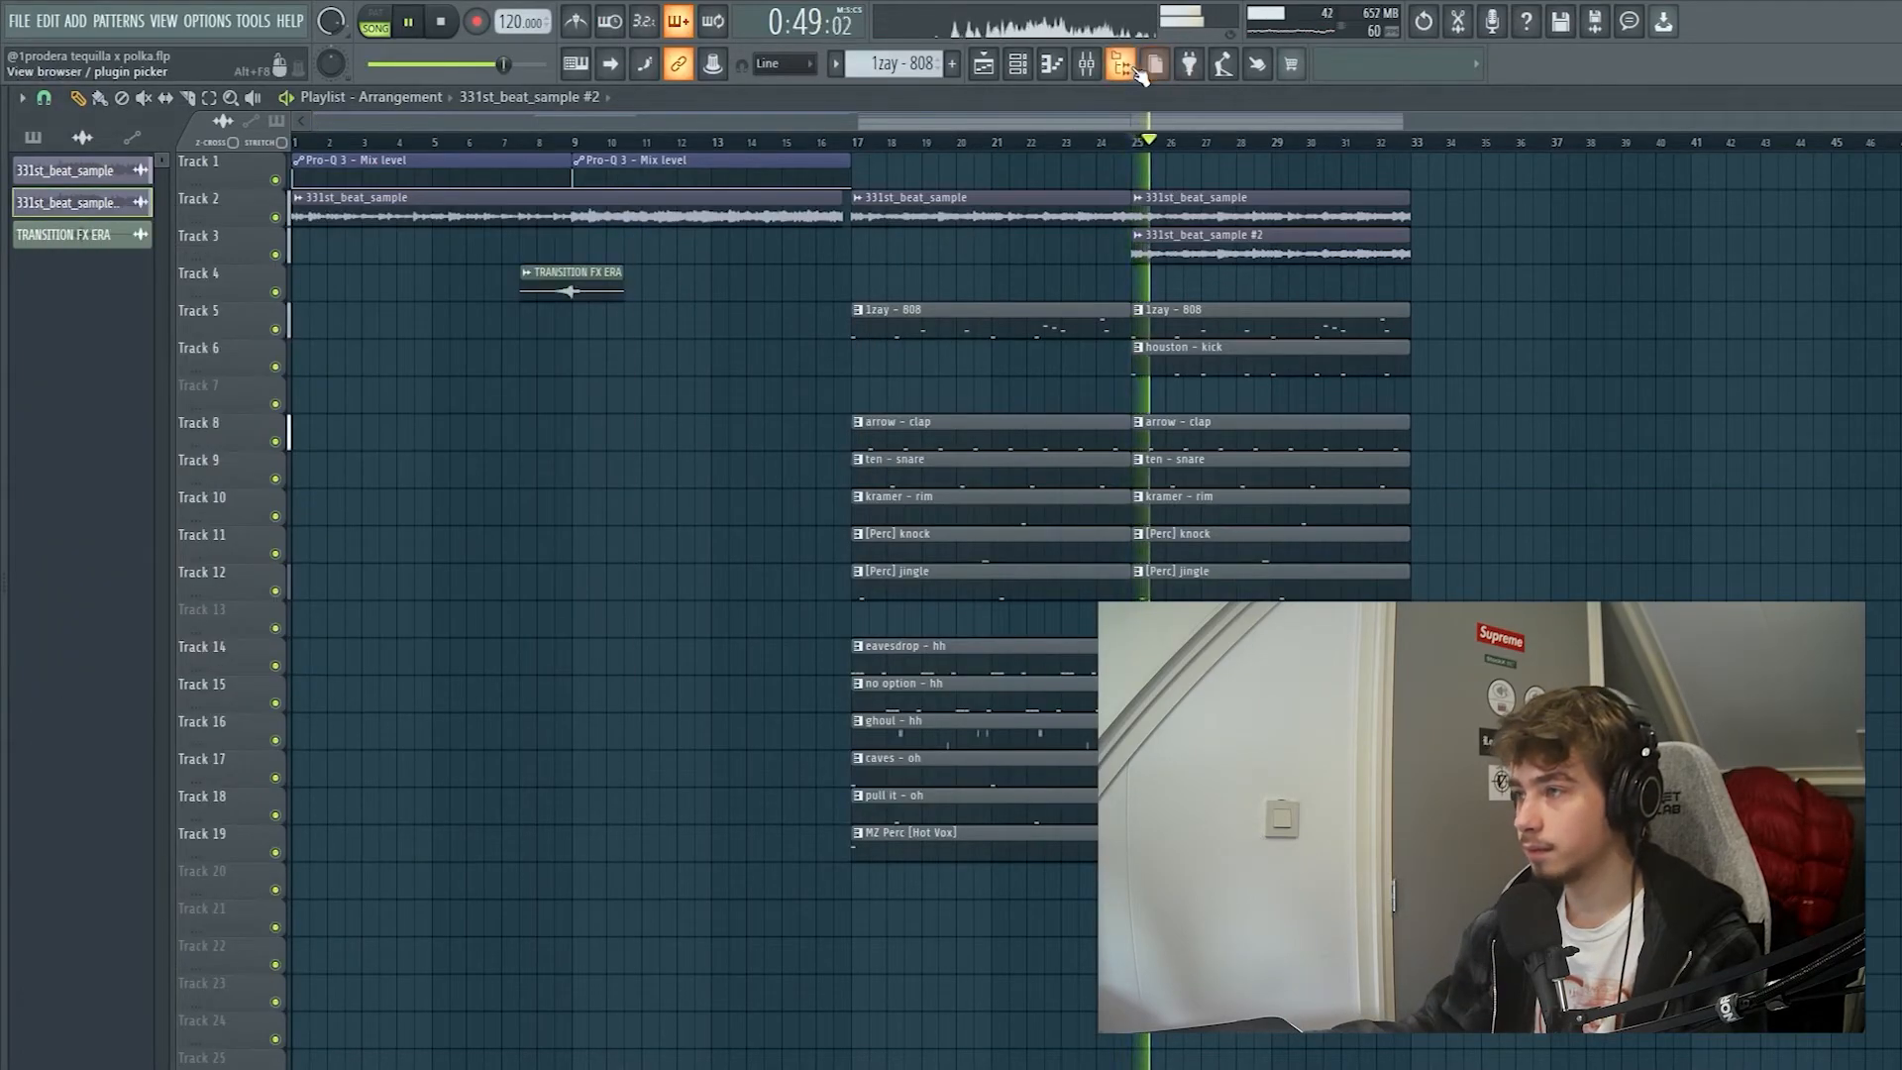
- Add the Portal effect to the 331st_beat_sample #2 mixer track with the SPACESIGNALS preset and 75% master dry/wet
click(1100, 69)
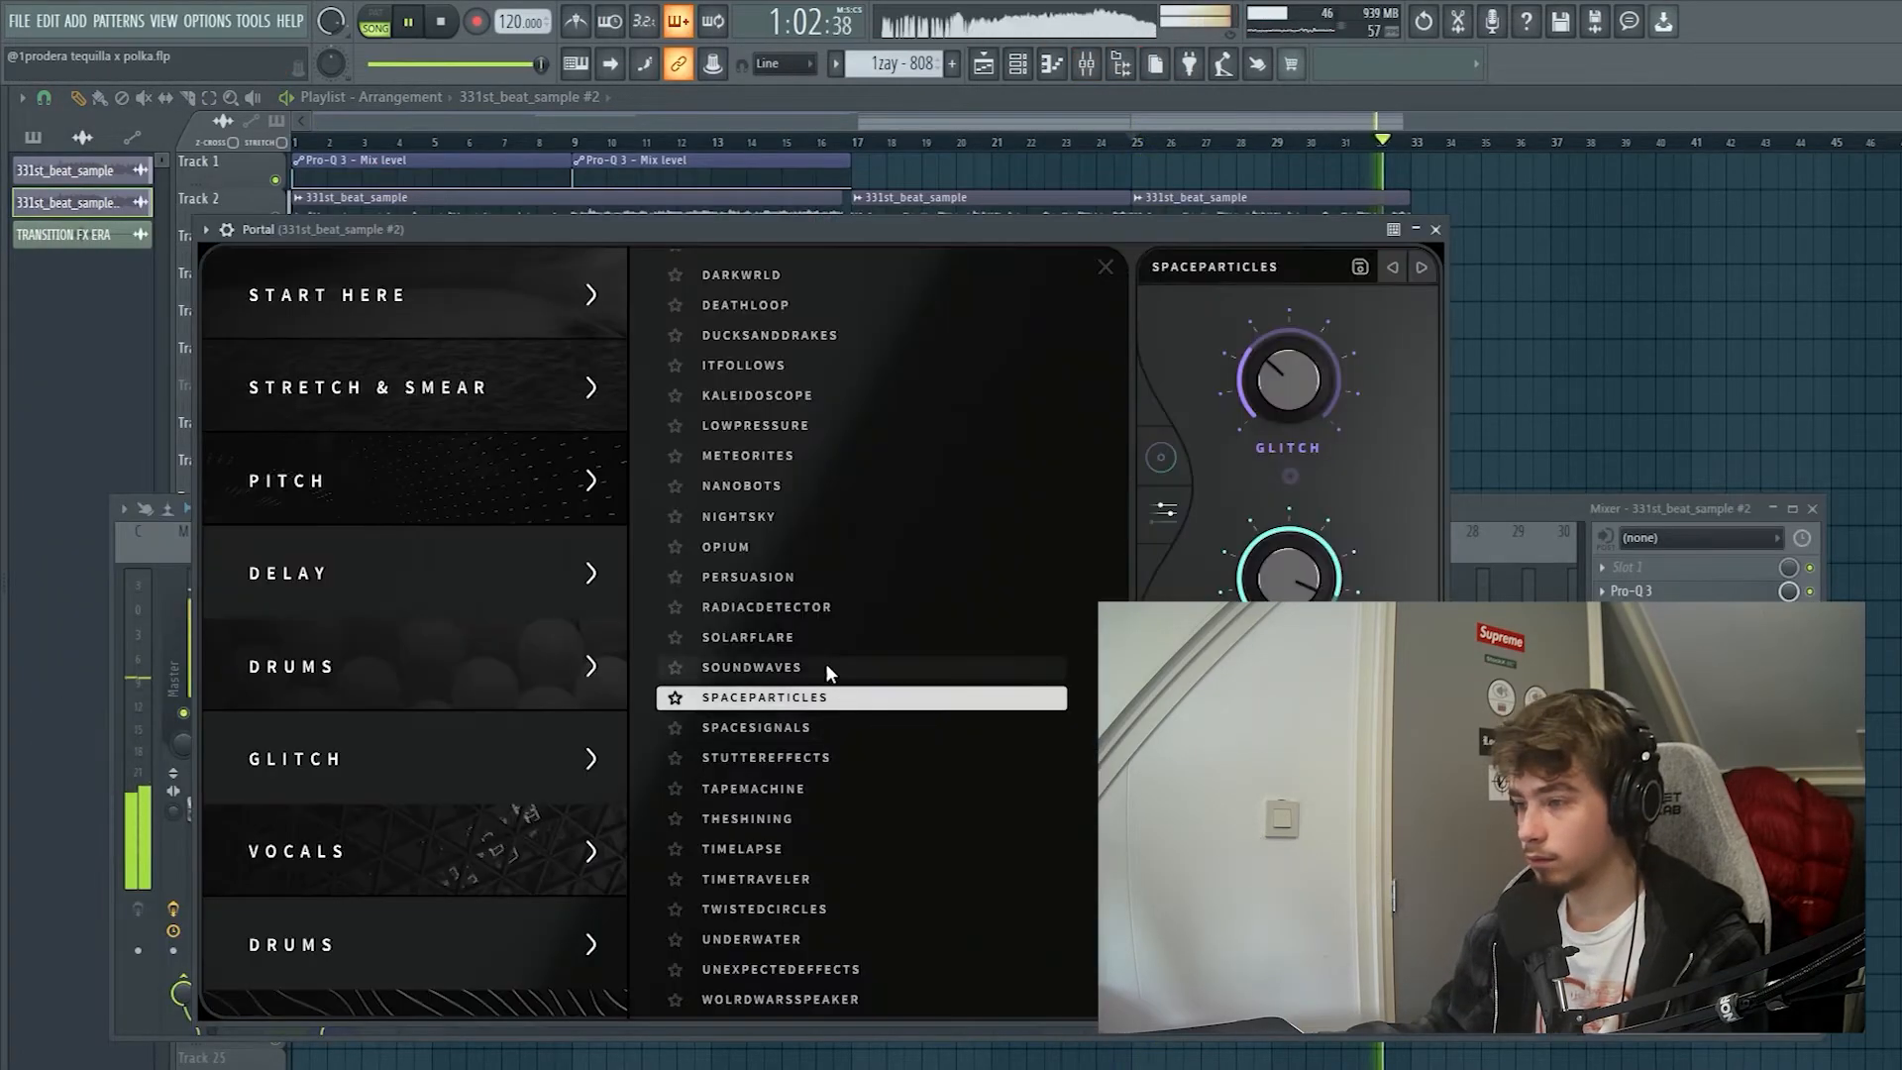
click(963, 727)
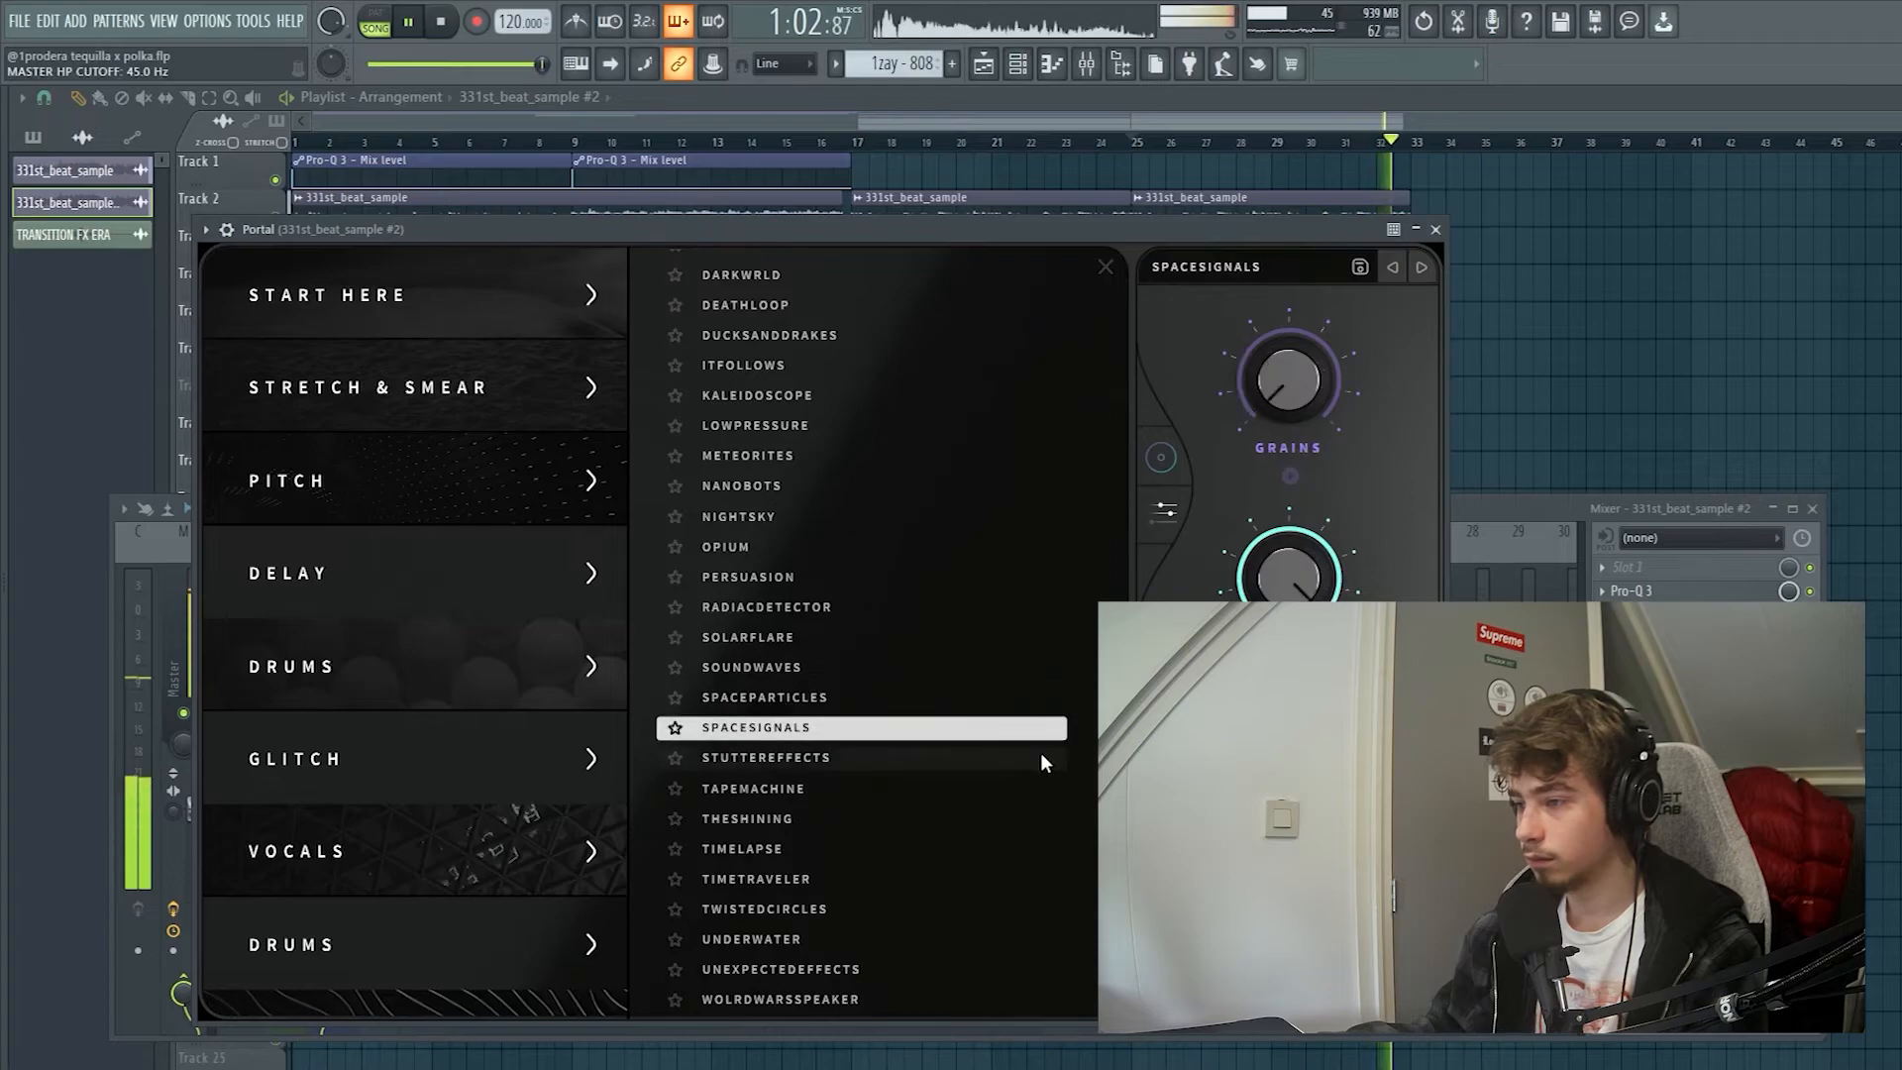
click(860, 758)
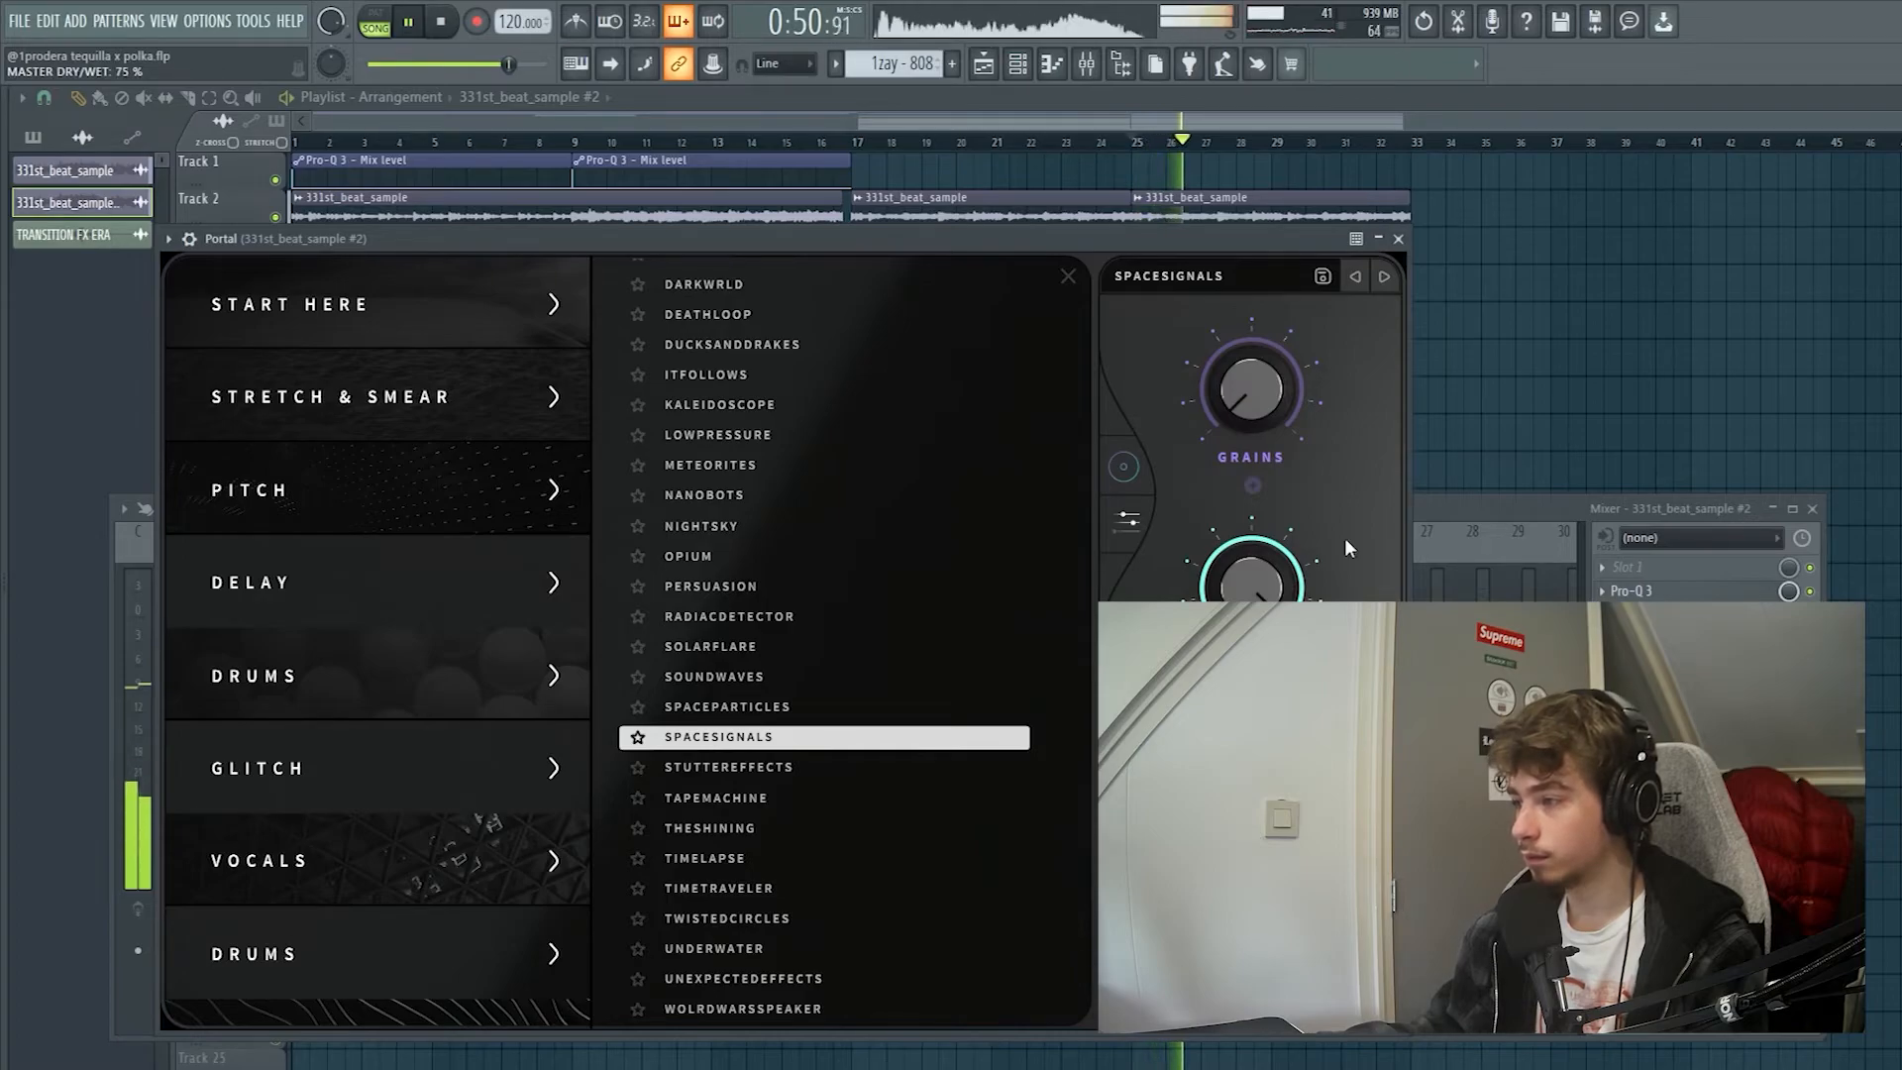
click(1399, 241)
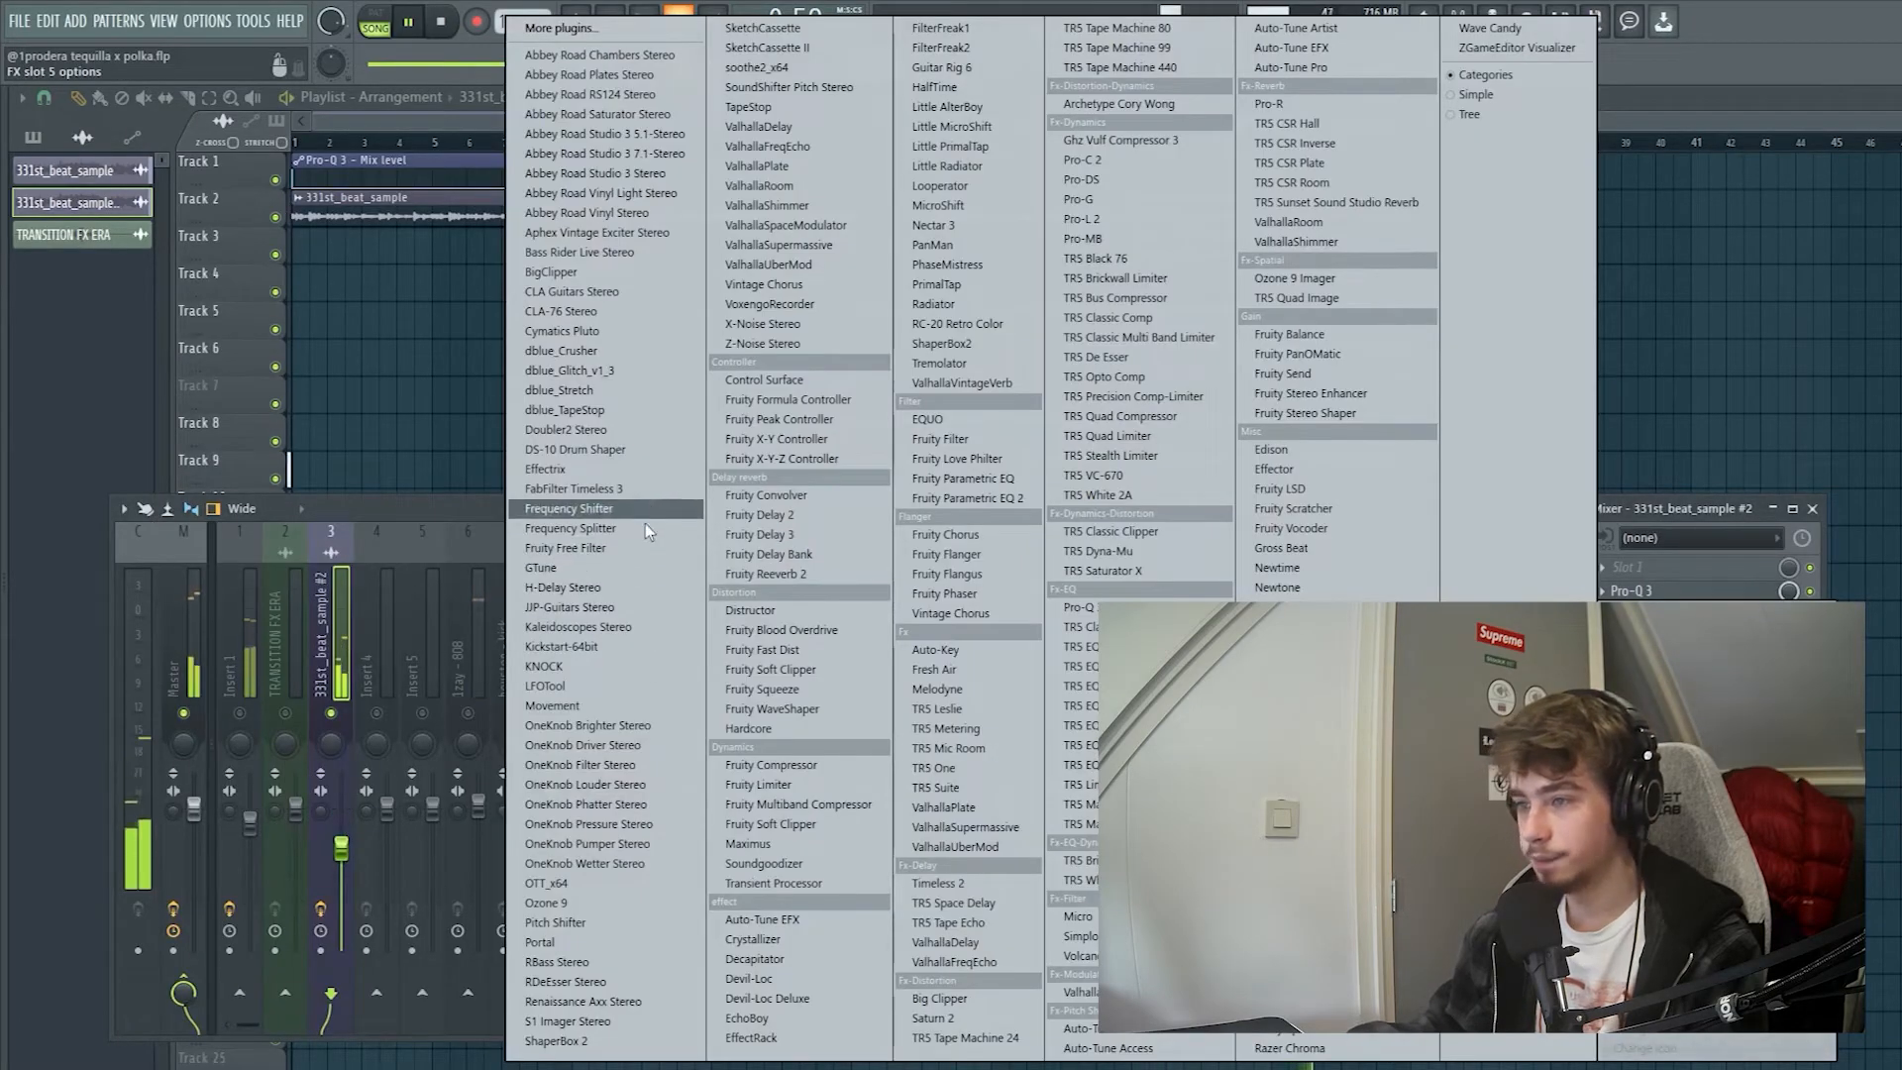
- Load Kickstart-64bit on the 331st_beat_sample #2 mixer track, pick a ducking curve, and raise the track's fader slightly
click(632, 644)
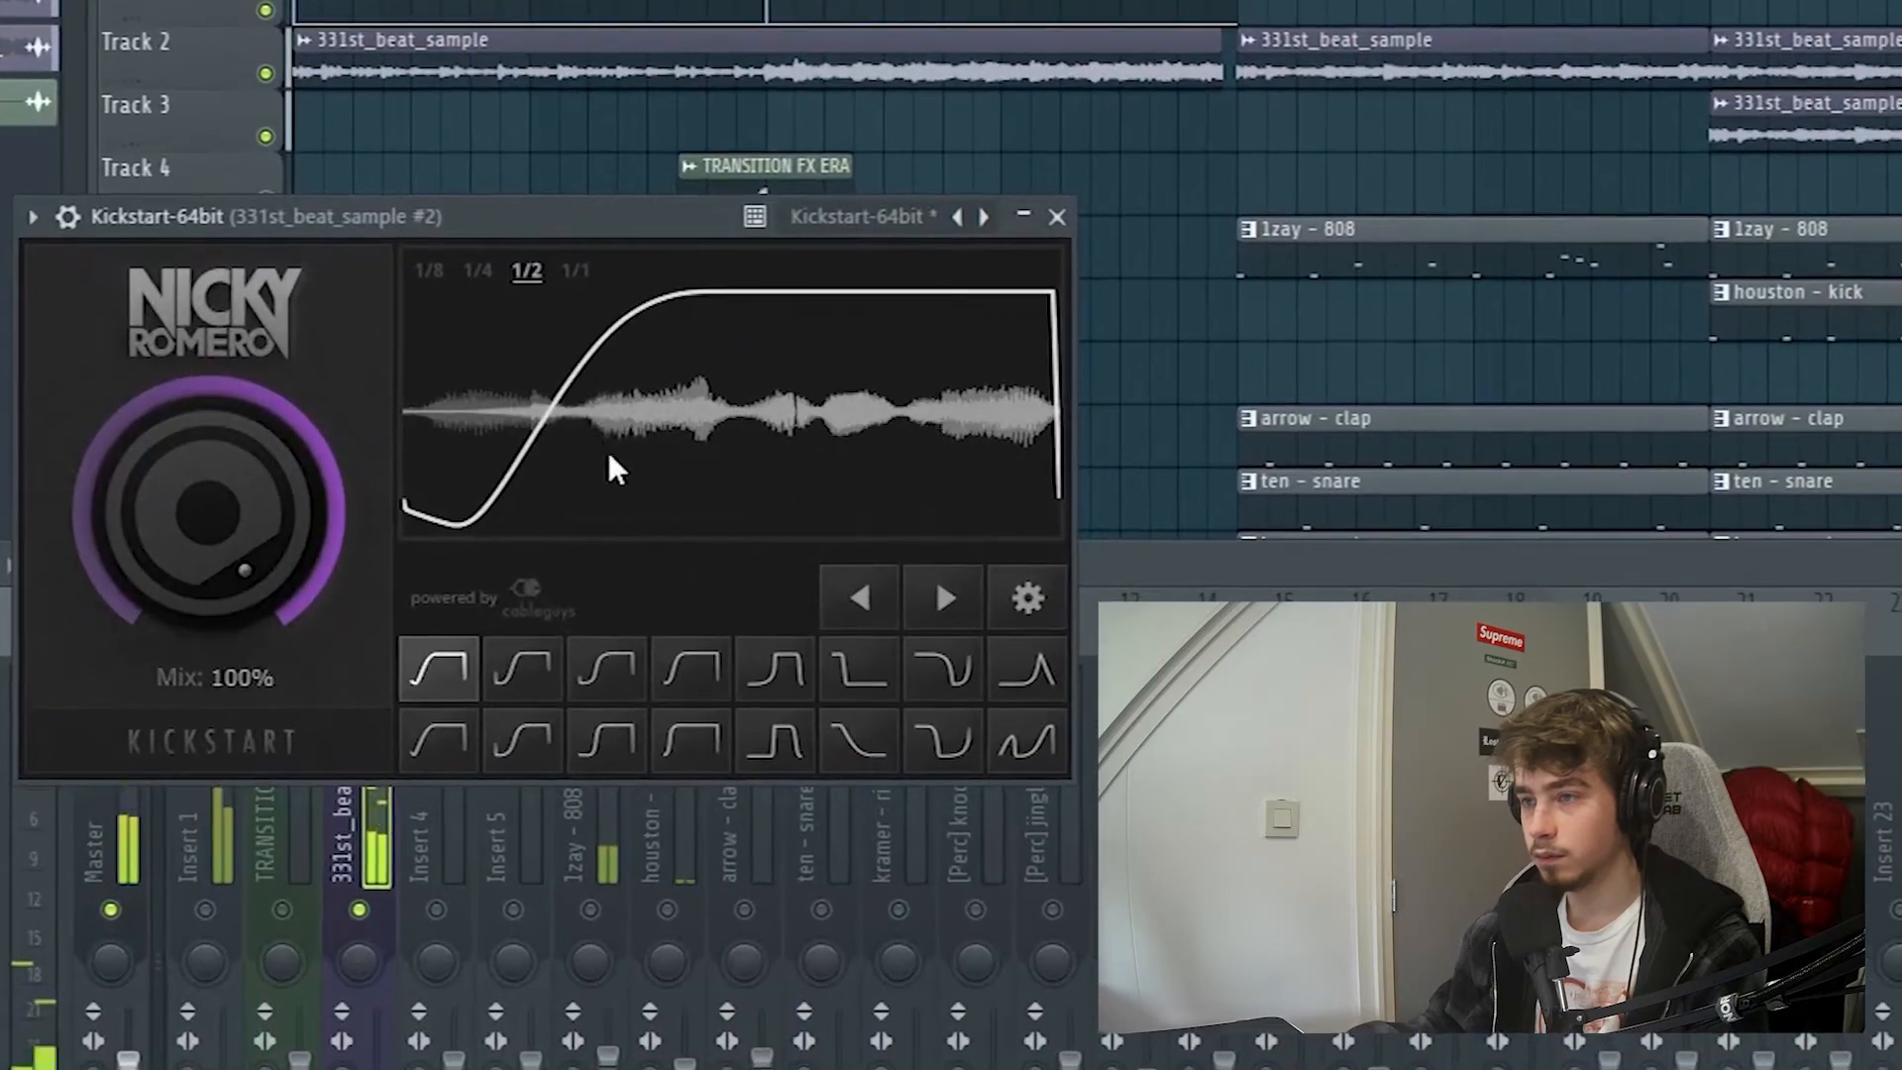
click(782, 681)
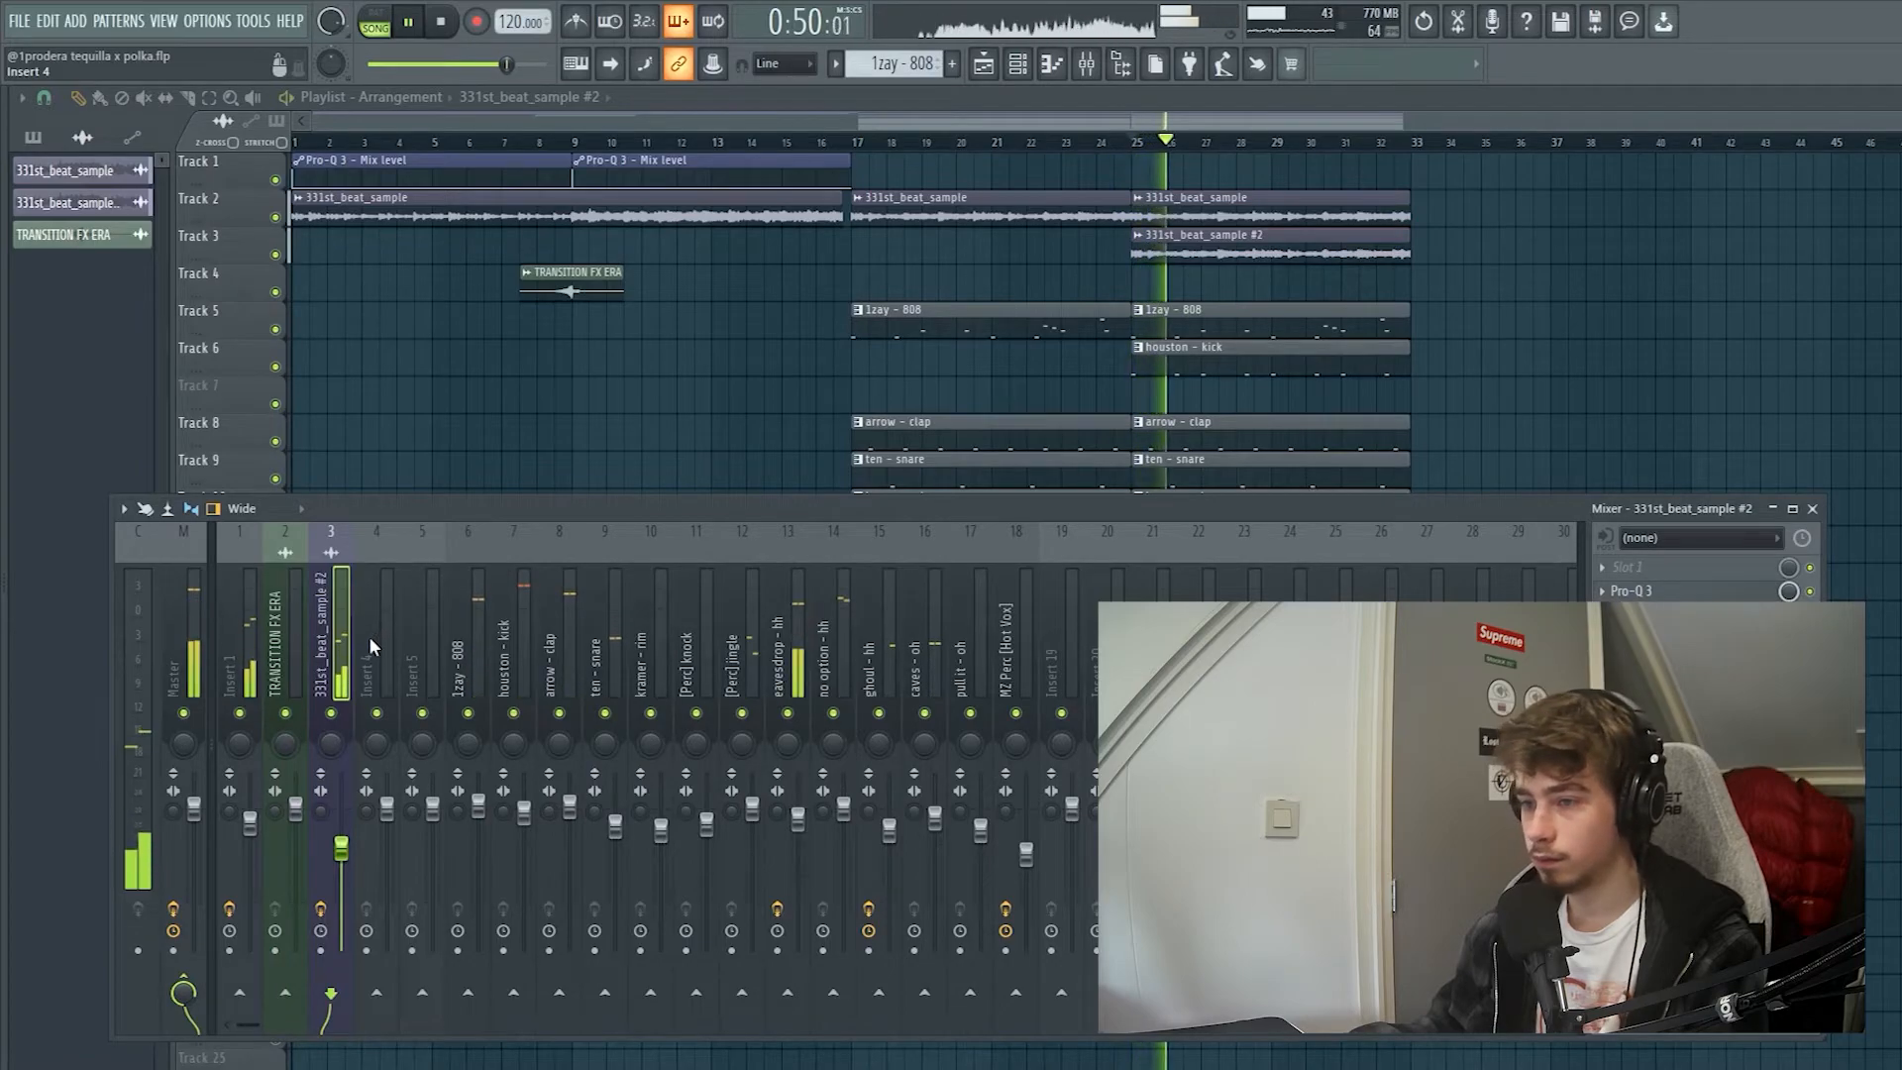
drag(341, 849, 342, 841)
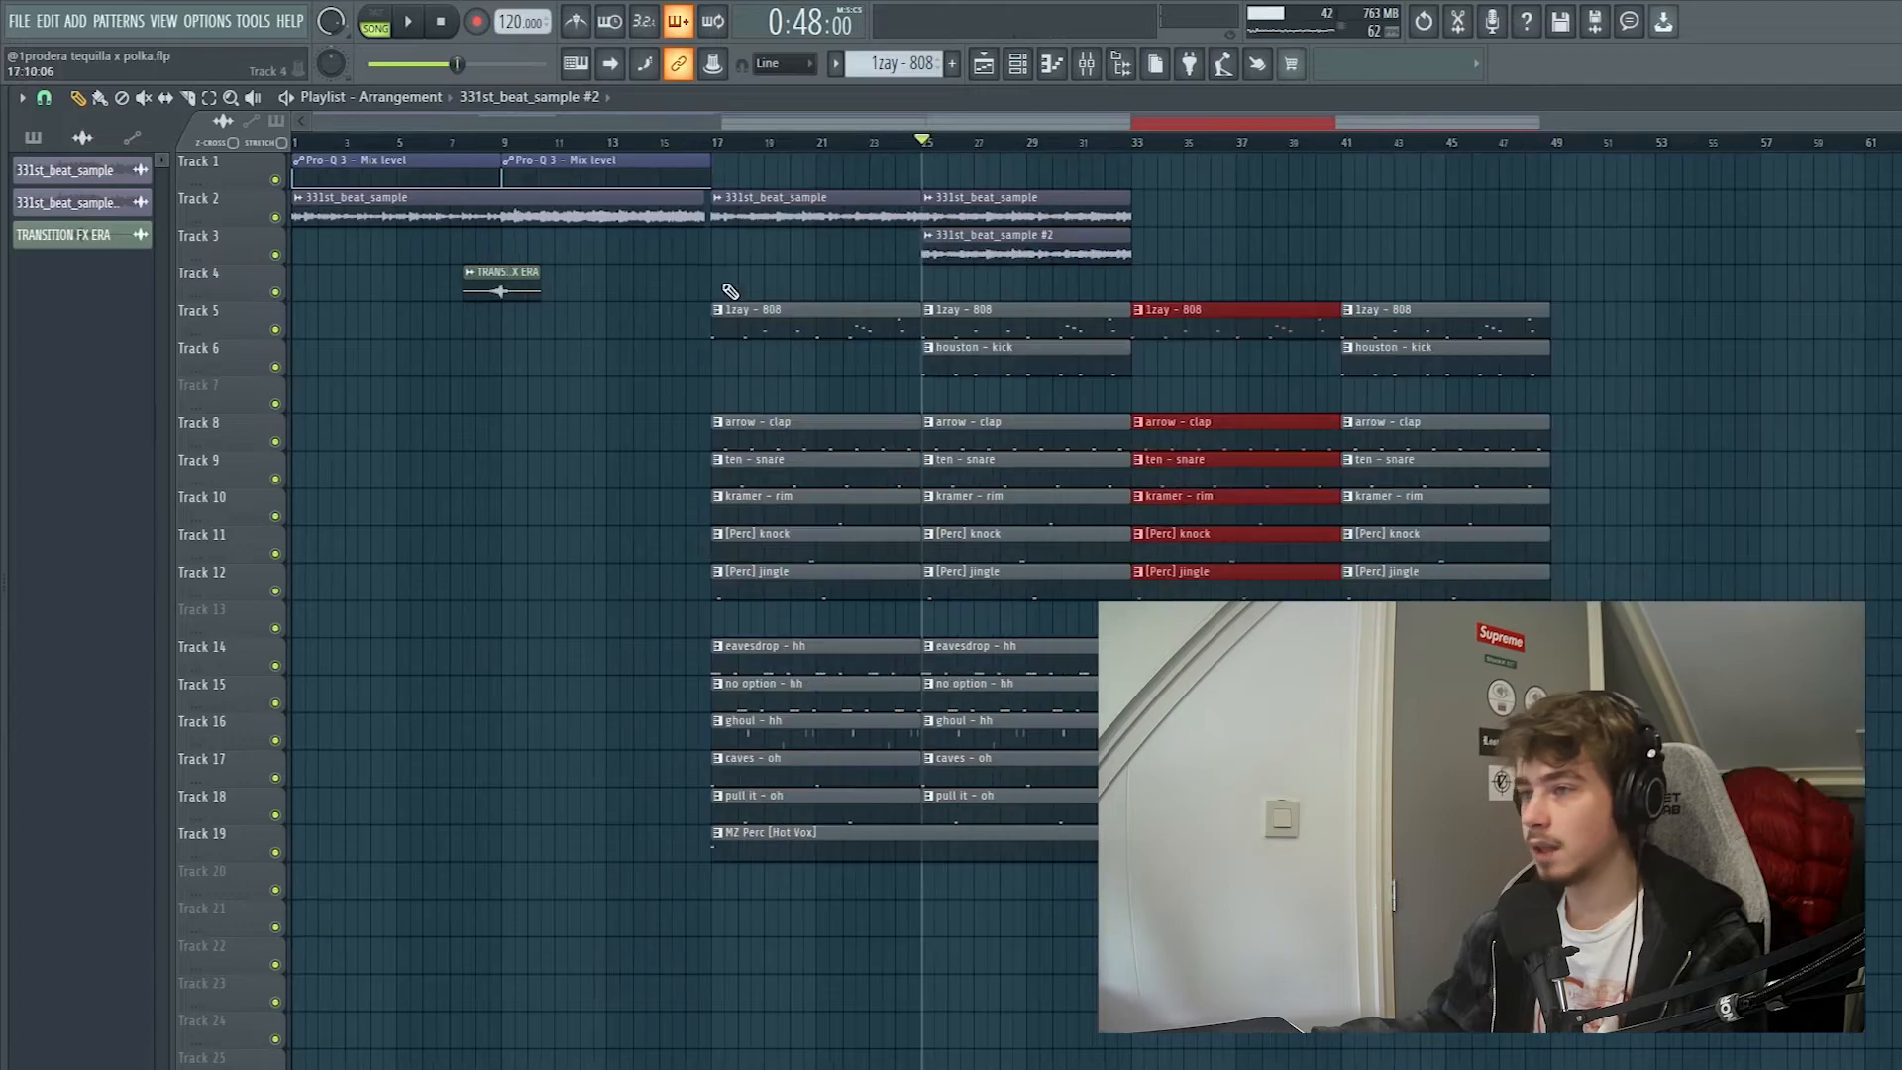
- Copy 331st_beat_sample on Track 2 to bar 33 and trim the first half bar off the drum clips starting there
click(636, 276)
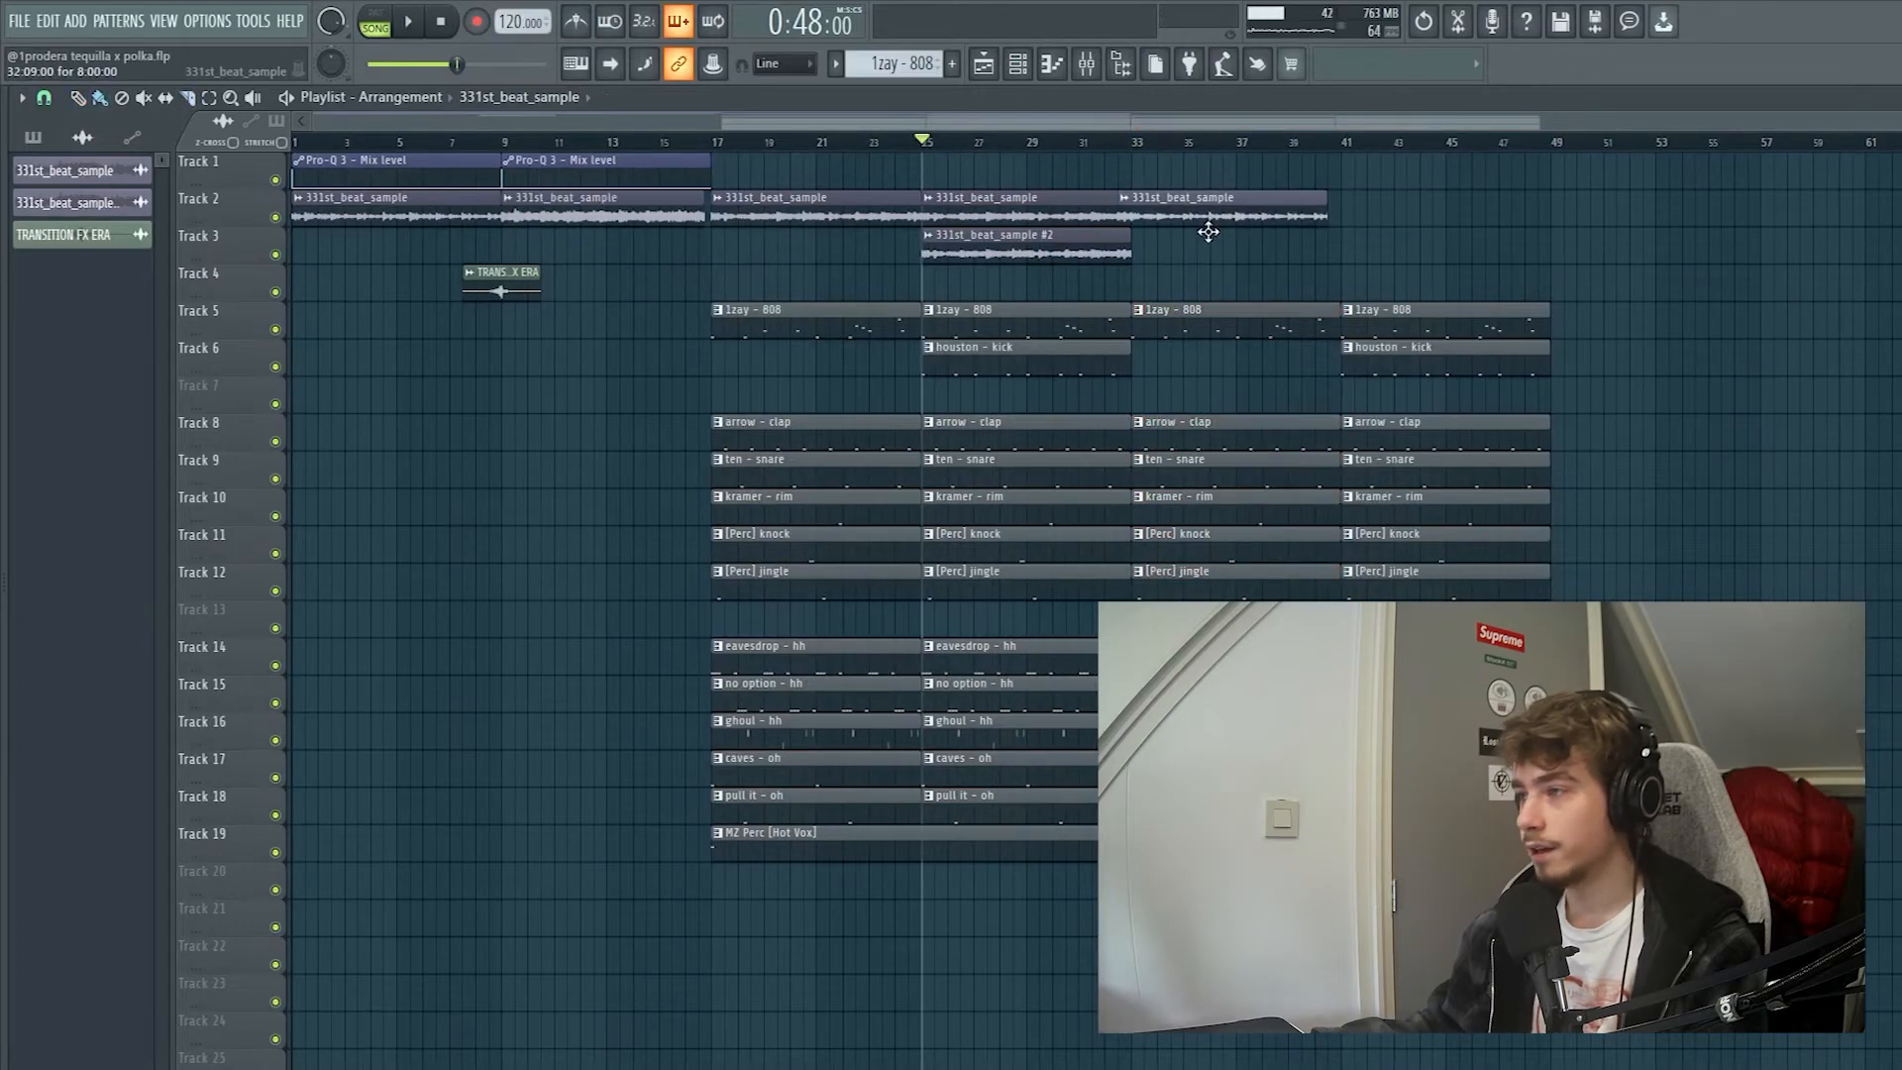
scroll(1224, 891, up, 4)
scroll(919, 331, up, 4)
drag(1224, 892, 999, 335)
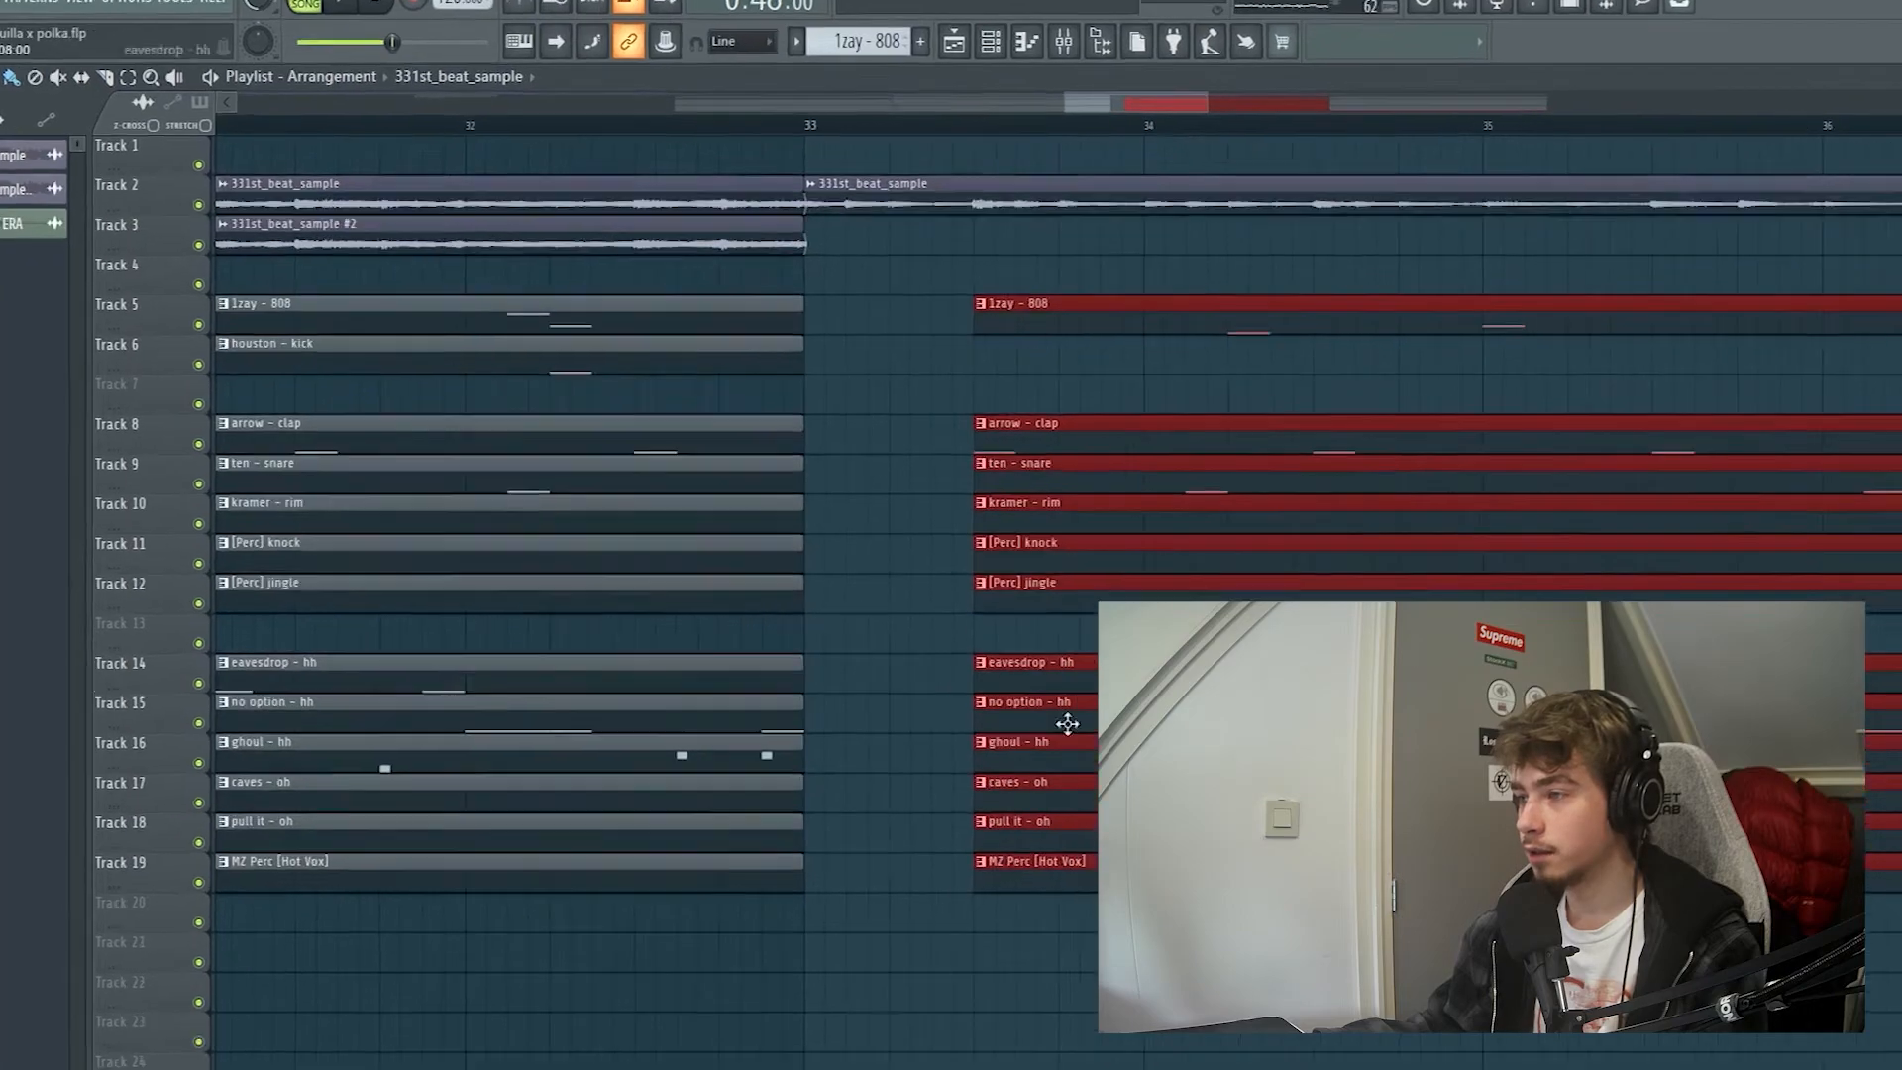
drag(1128, 864, 1003, 299)
scroll(1082, 677, down, 5)
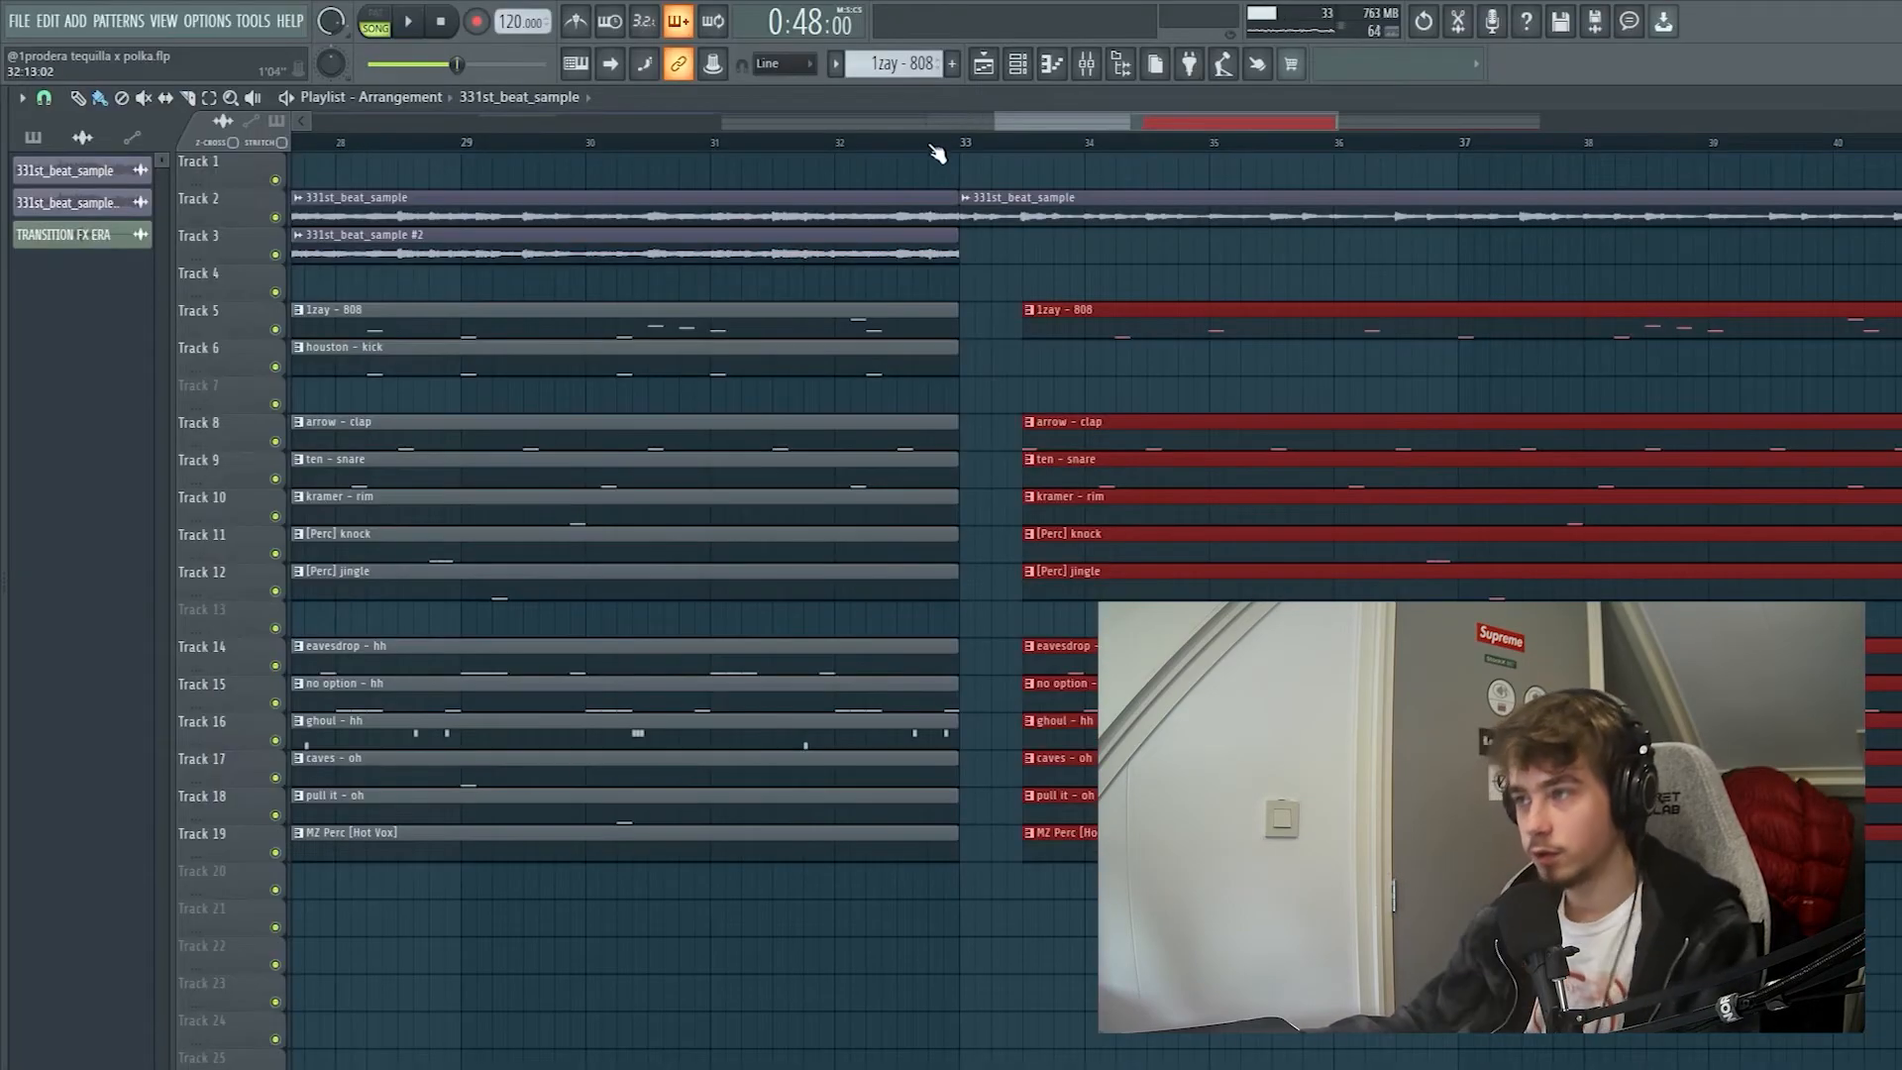
key(space)
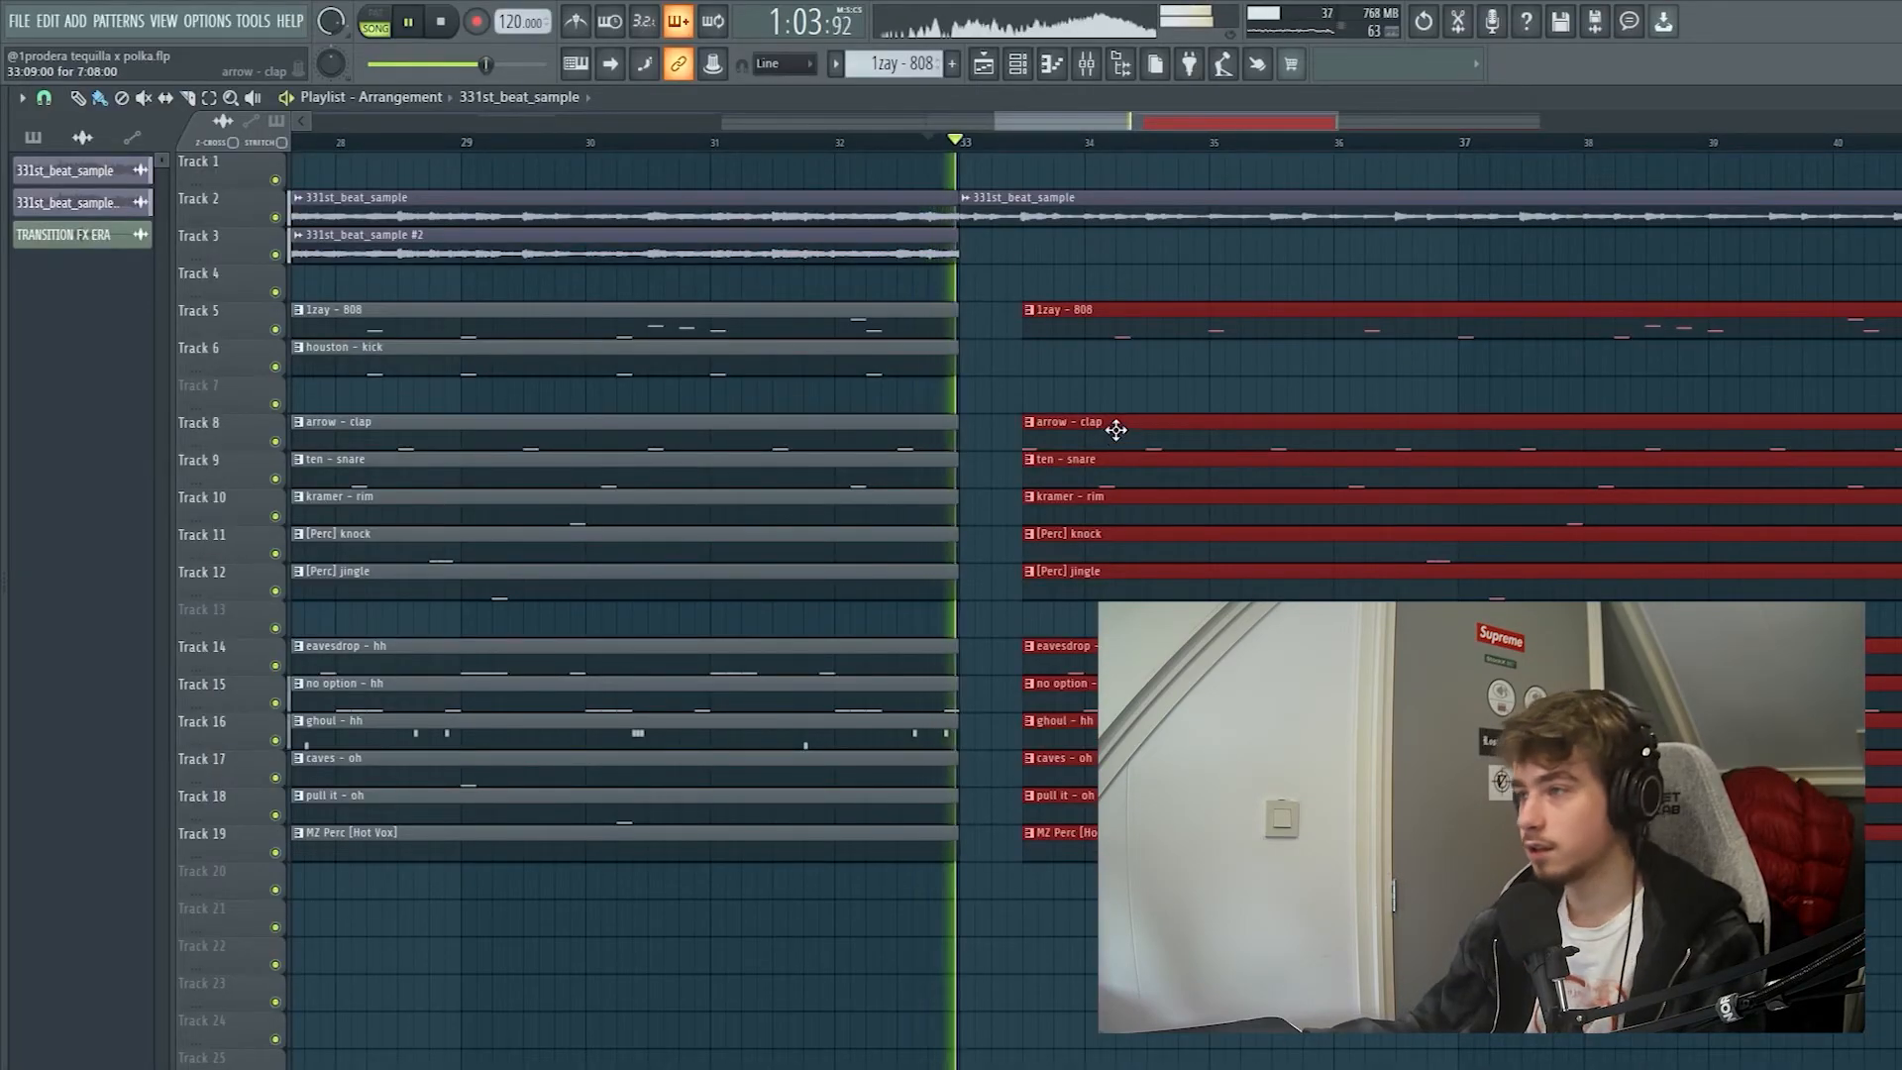
click(1133, 376)
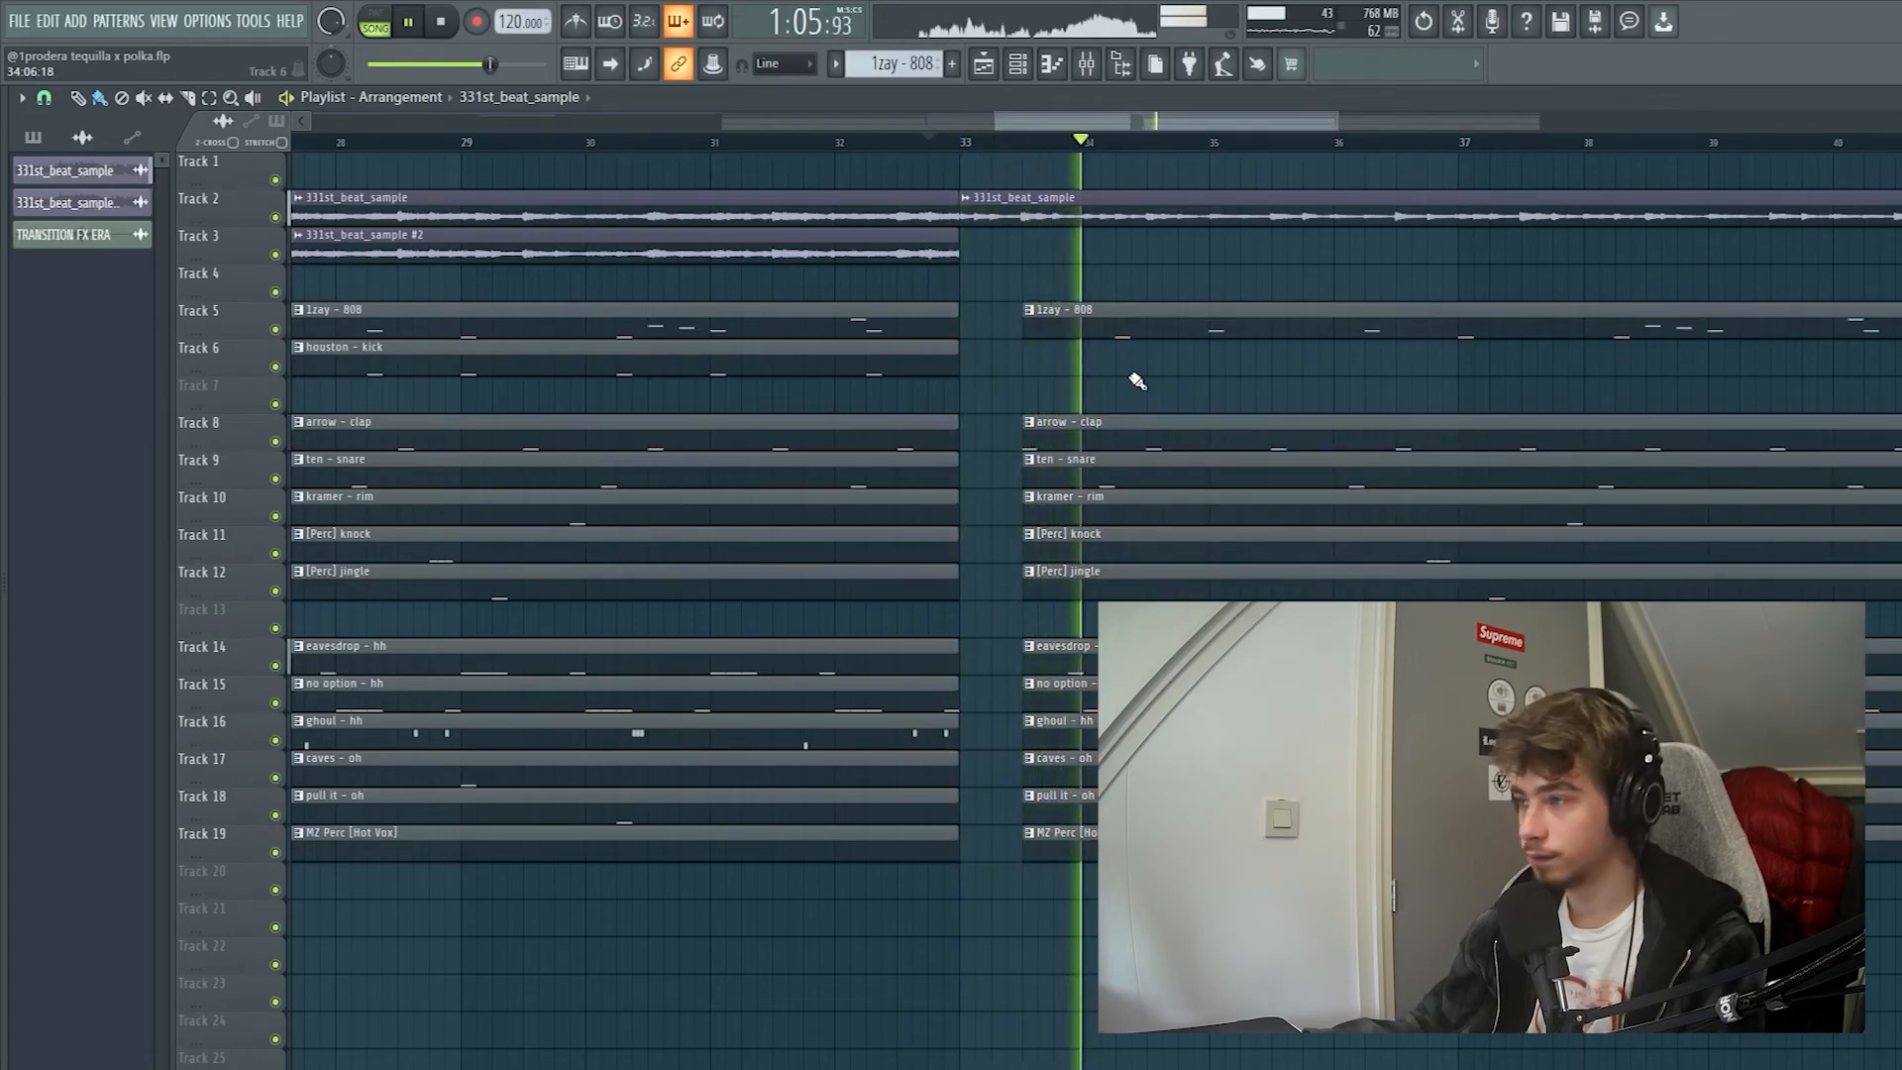
scroll(1139, 381, down, 5)
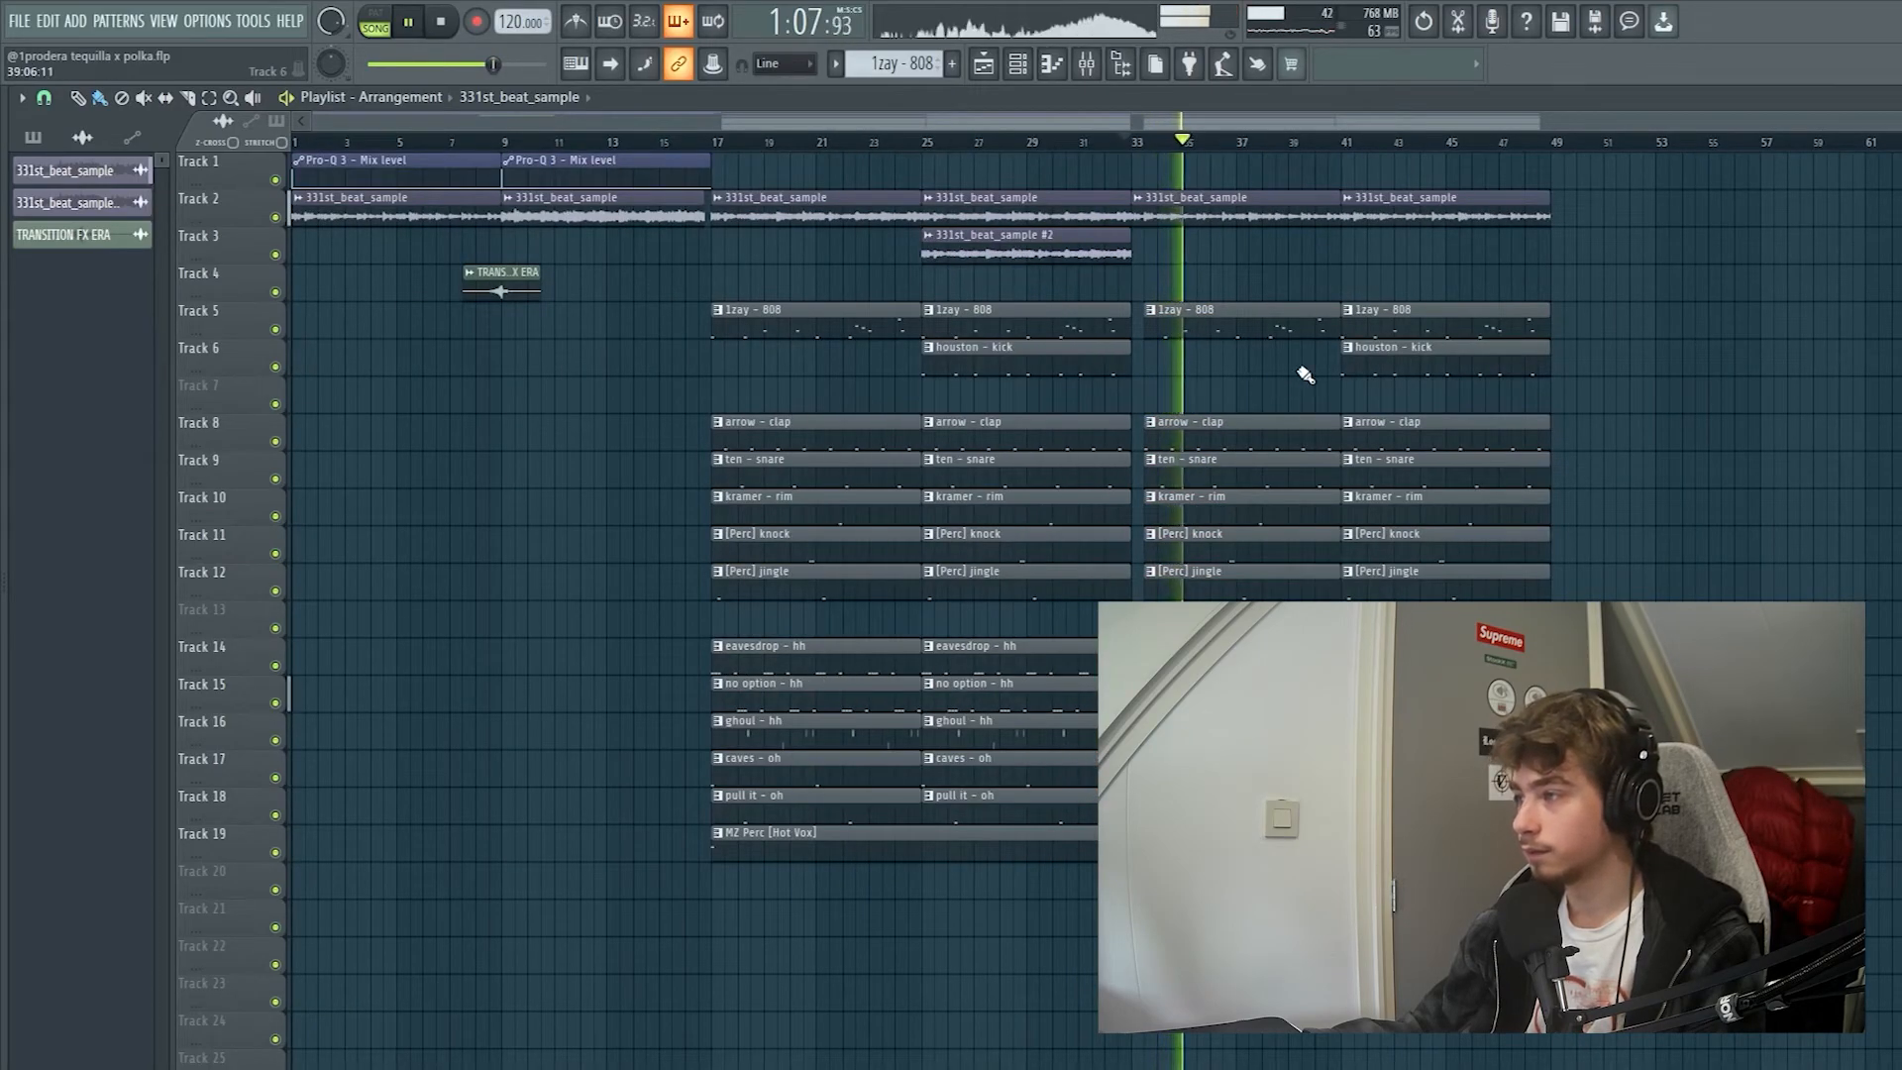
- Trim the last half bar off the drum clips that end at bar 49
scroll(1579, 693, up, 4)
drag(1492, 942, 1677, 327)
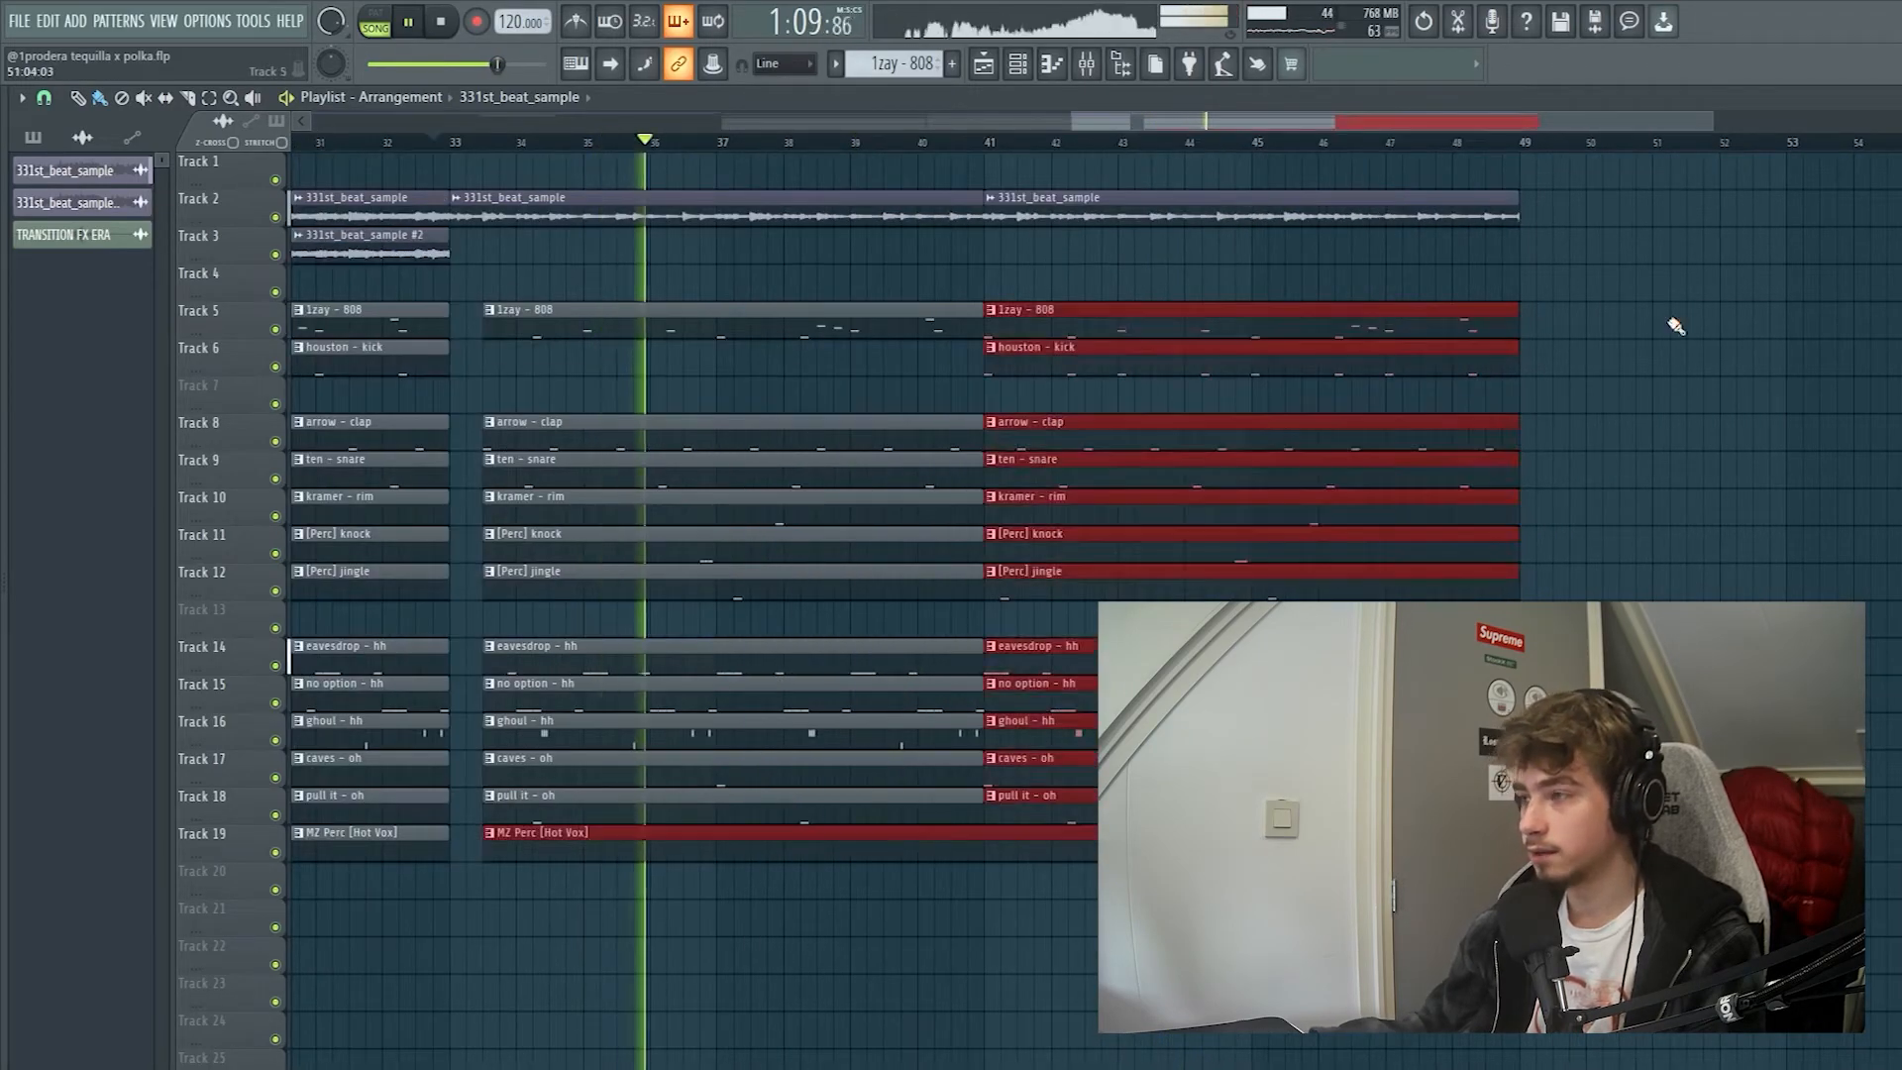
click(1677, 327)
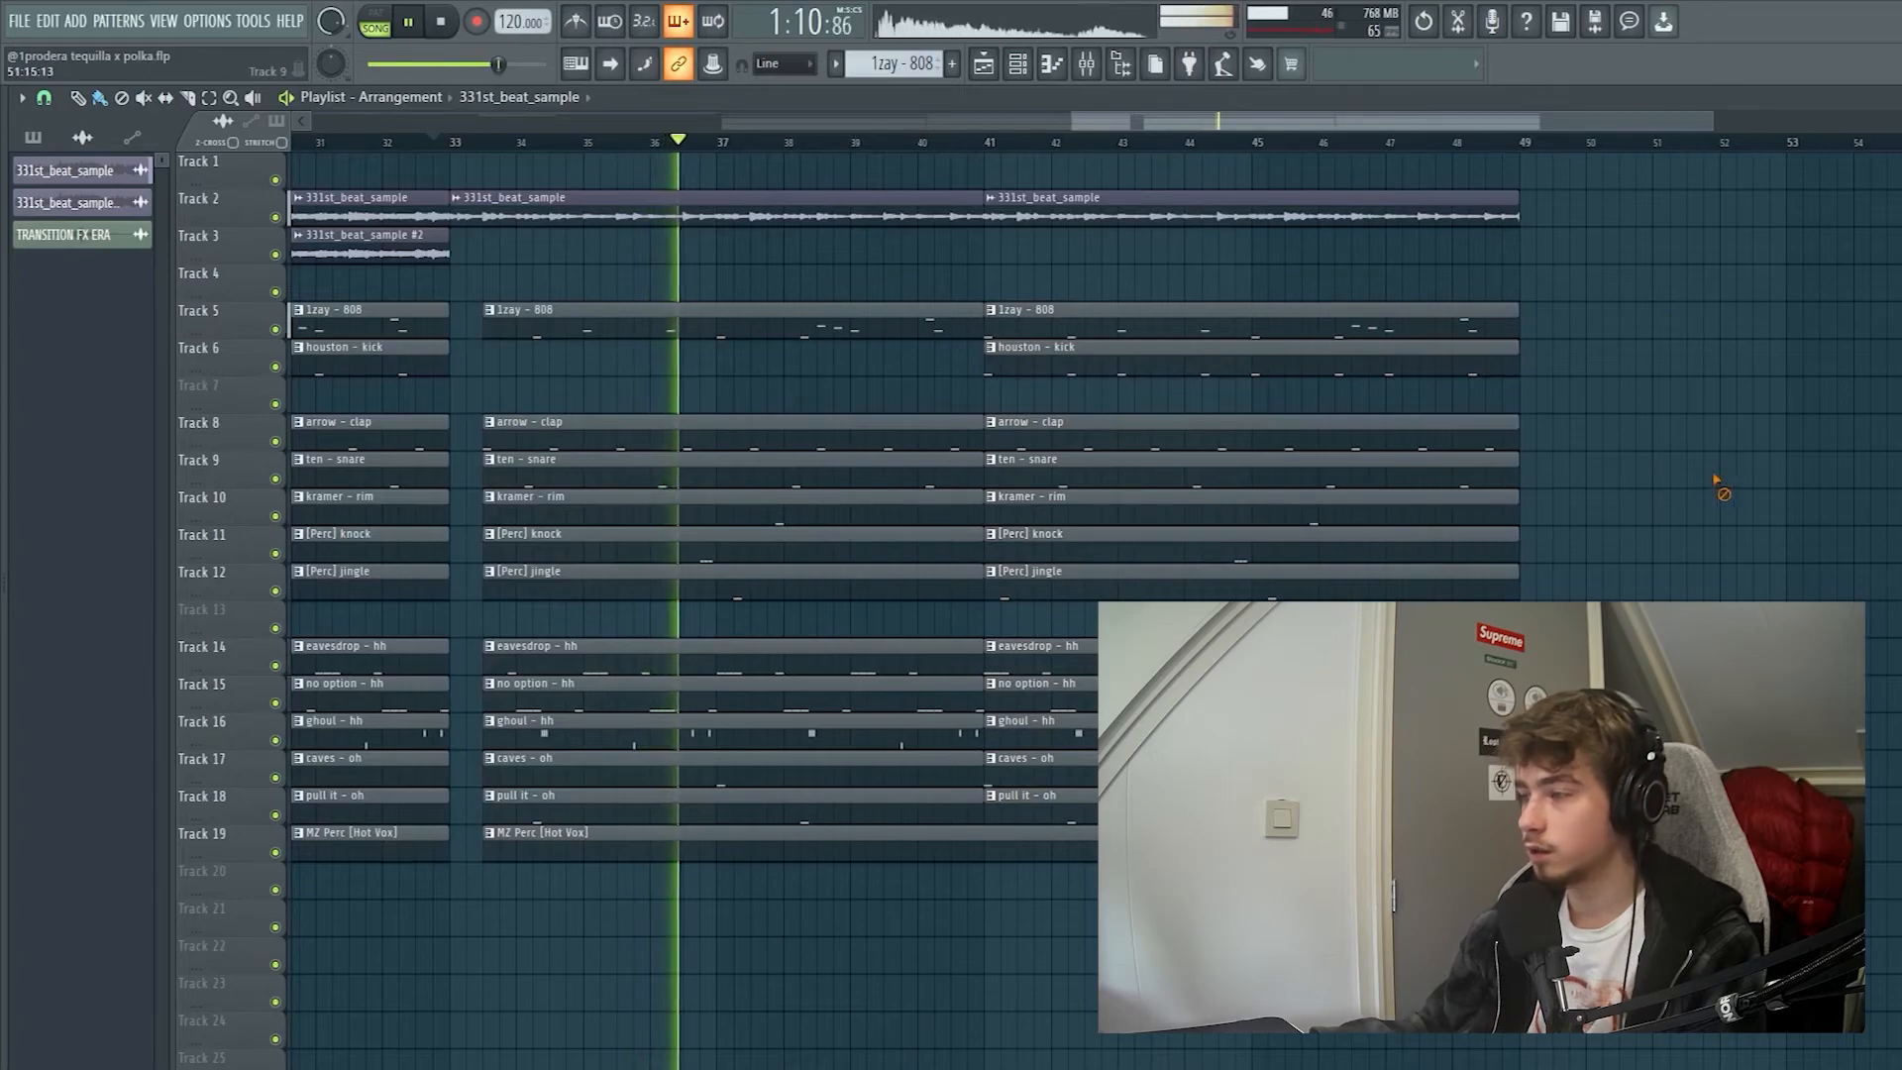
drag(1492, 951, 1482, 318)
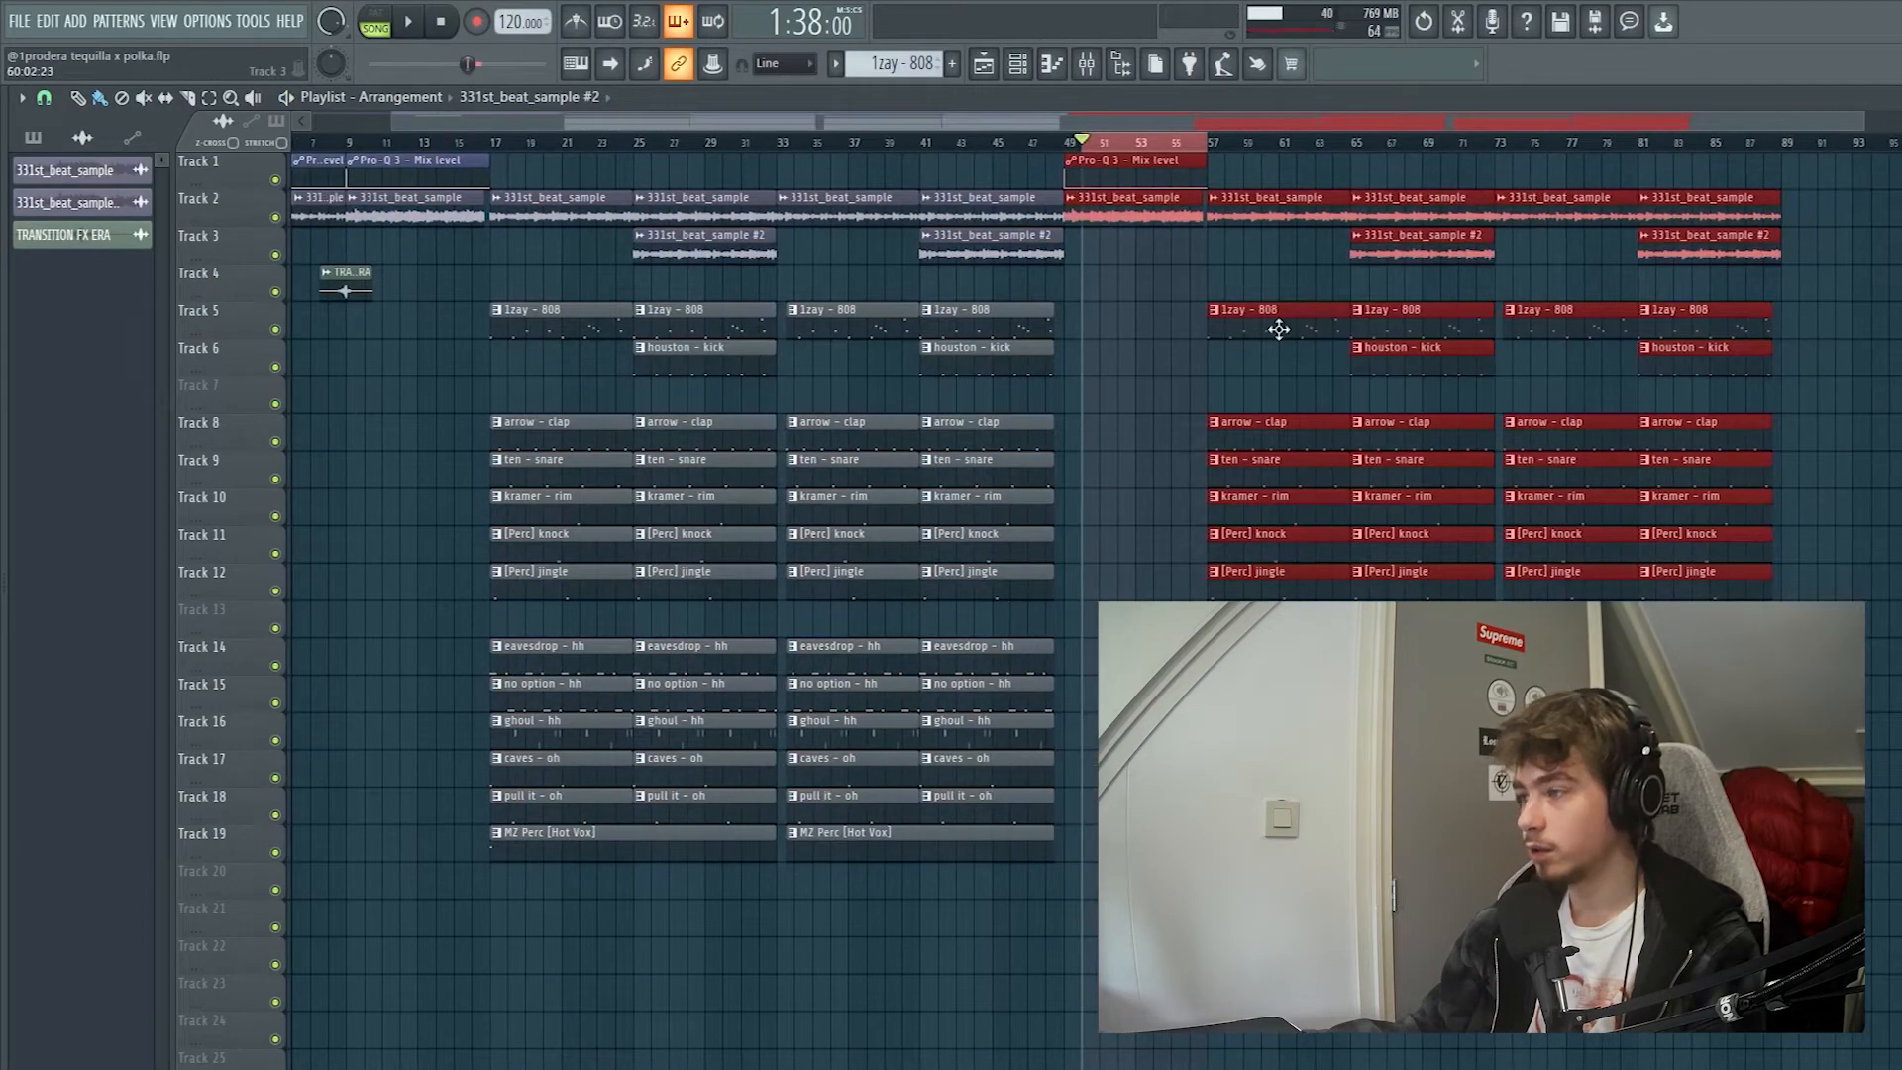
- Copy the percussion and hi-hat clips, without the 808 and kick, into bars 49 to 57 and play the section
drag(1238, 445, 1096, 445)
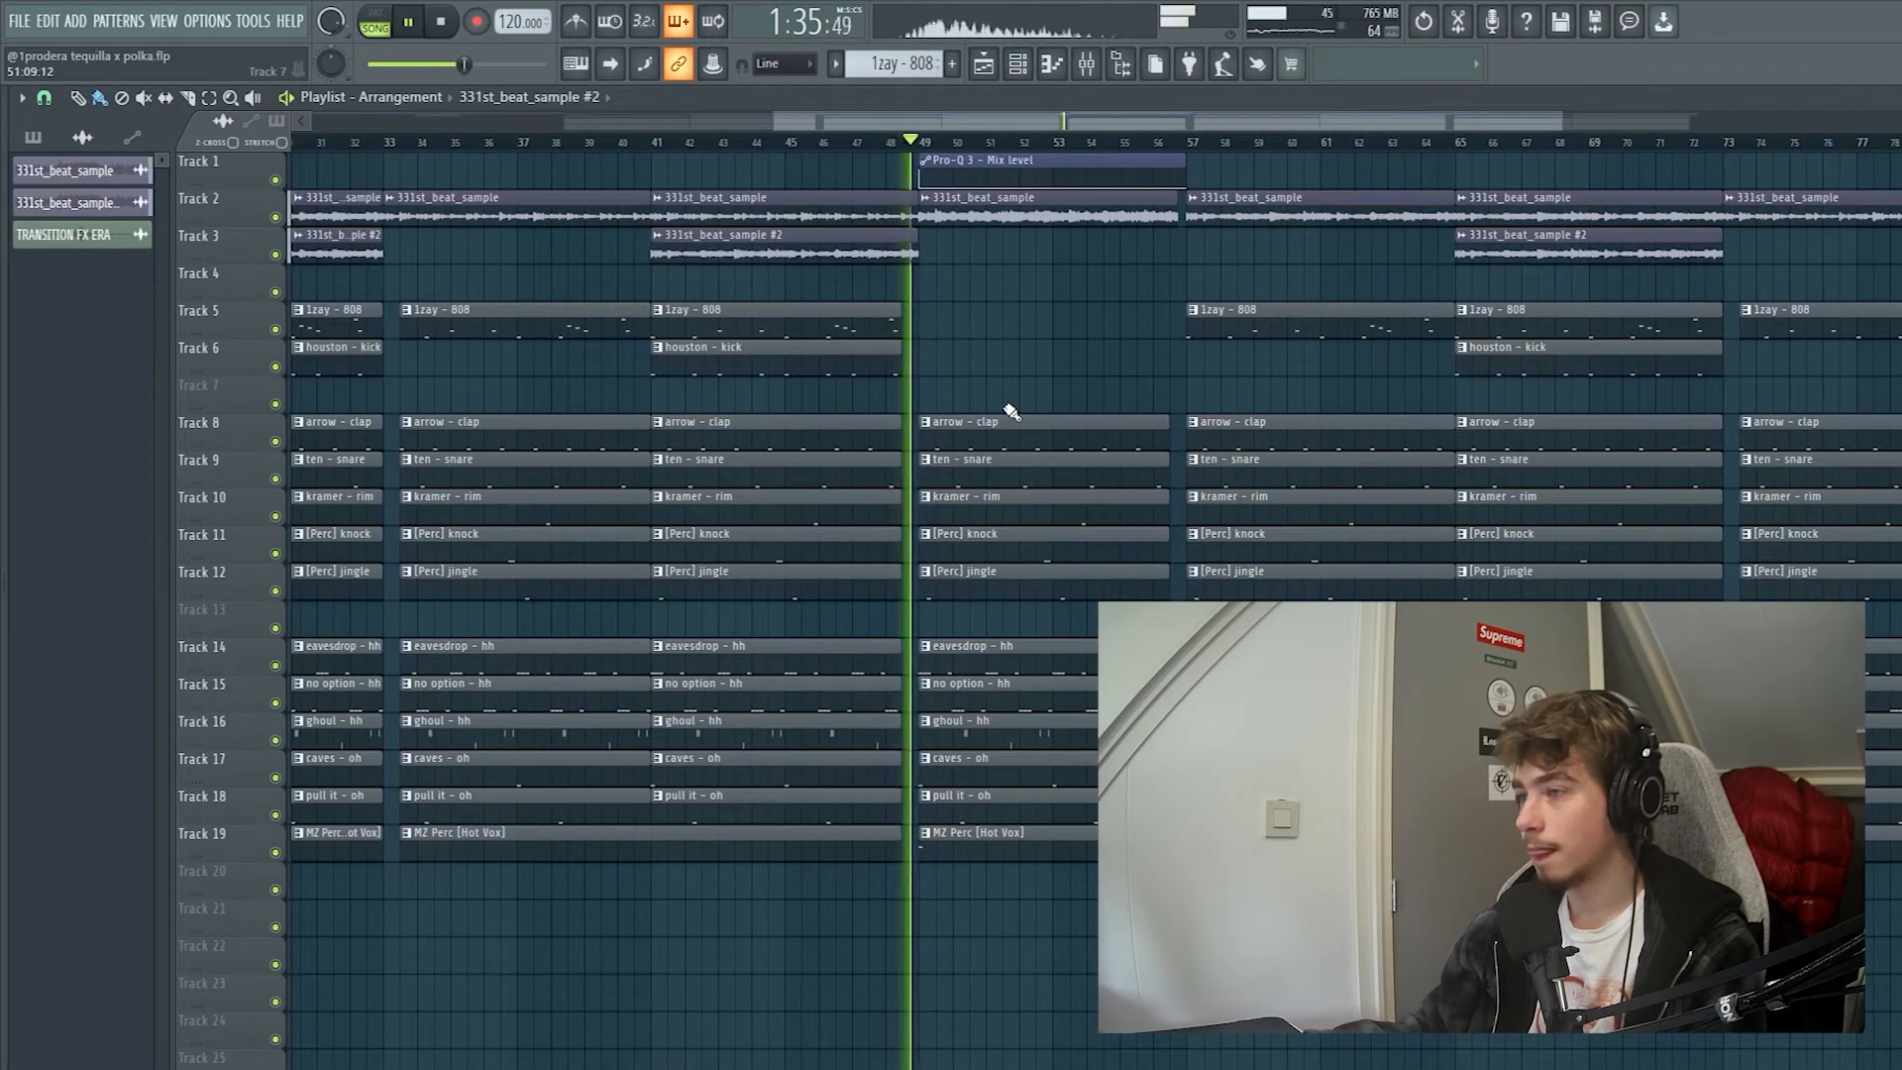
scroll(1144, 376, down, 2)
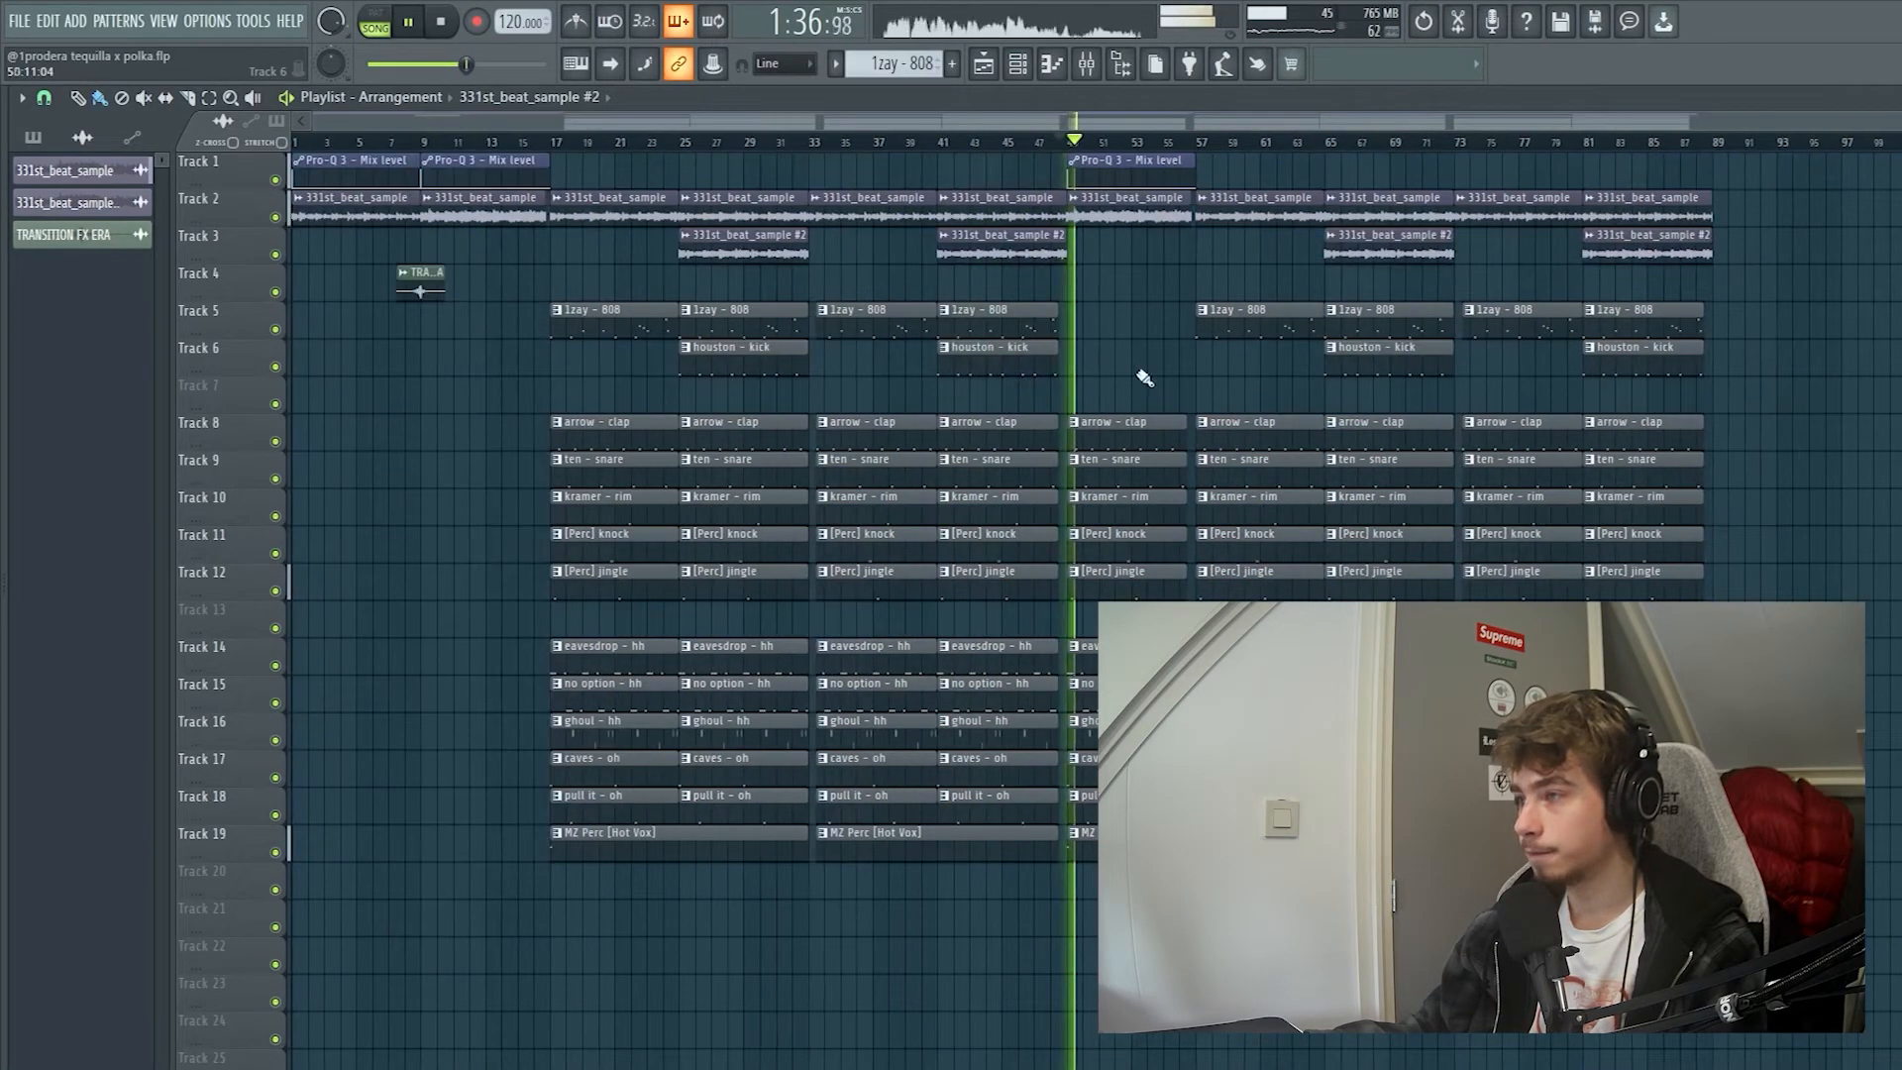
key(space)
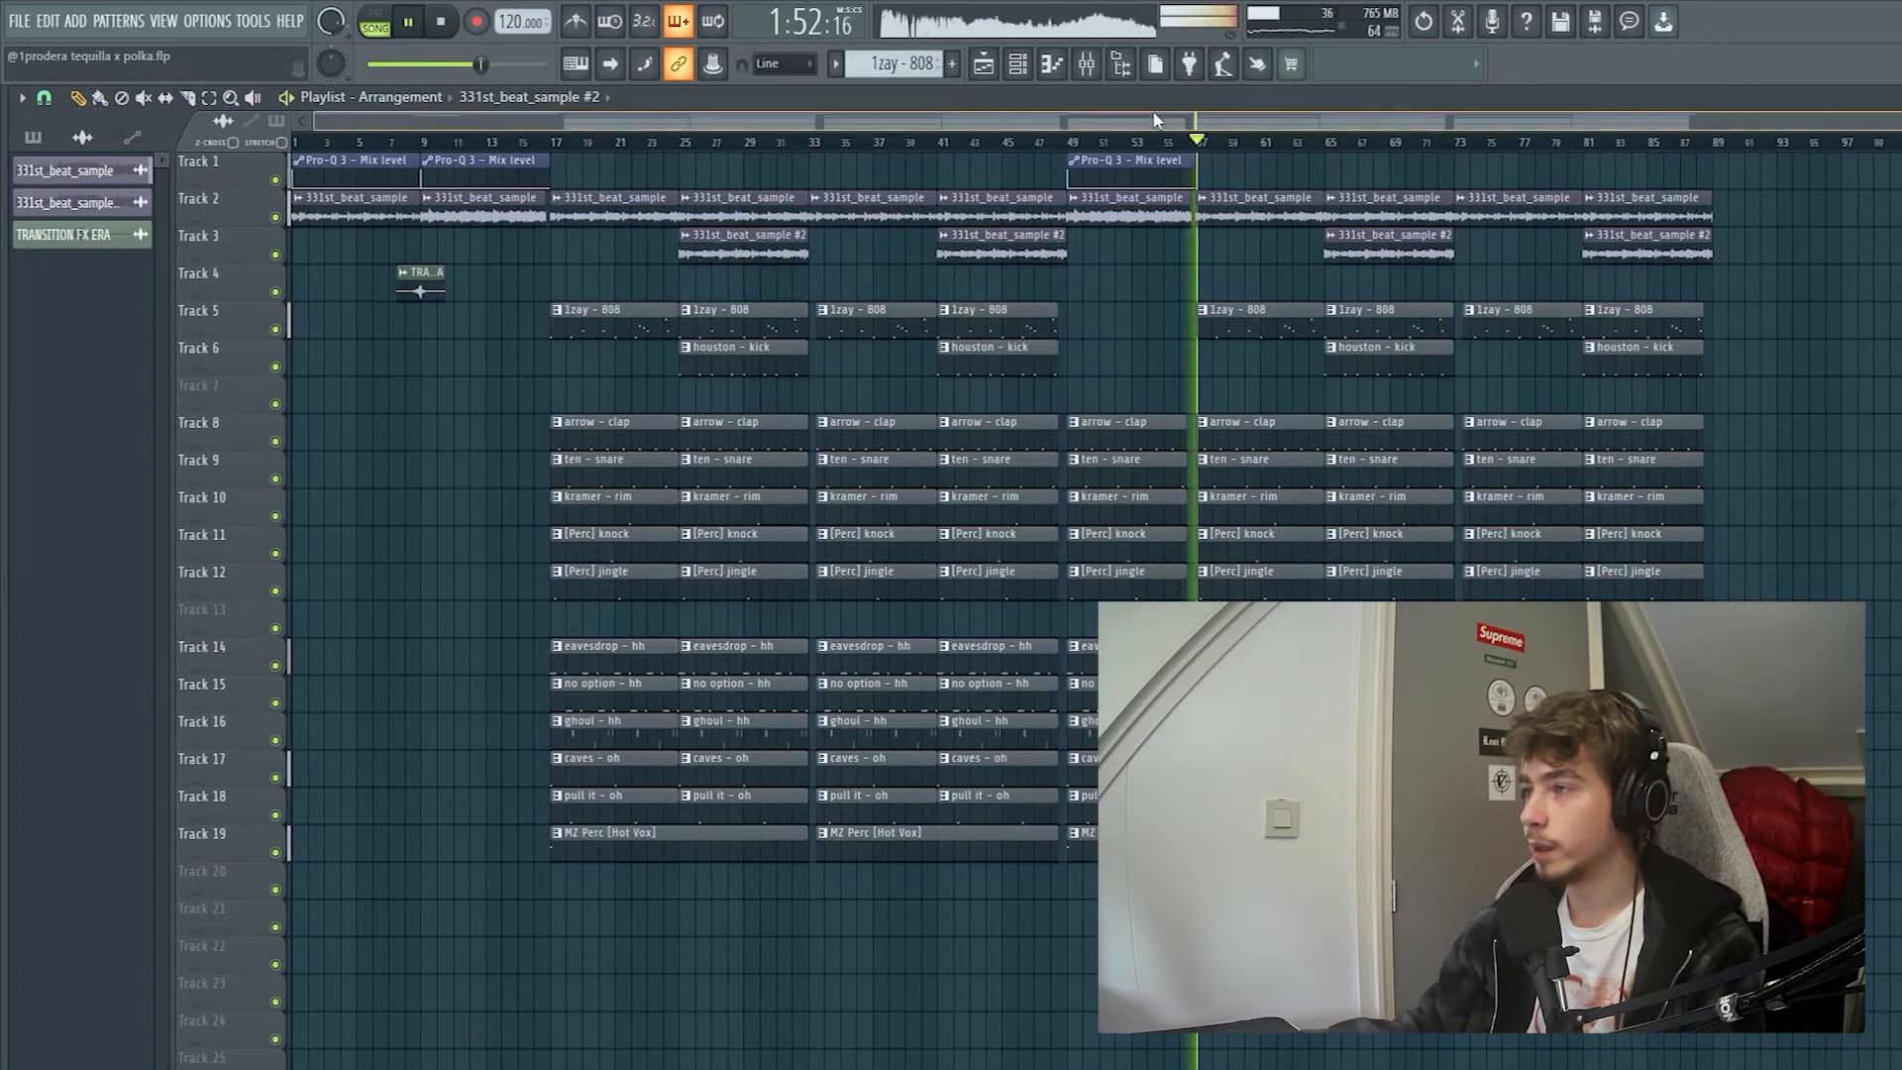
- Extend the arrangement with a drumless sample break and Pro-Q 3 automation at bars 89 to 97, followed by drums from bar 97
scroll(1210, 168, right, 3)
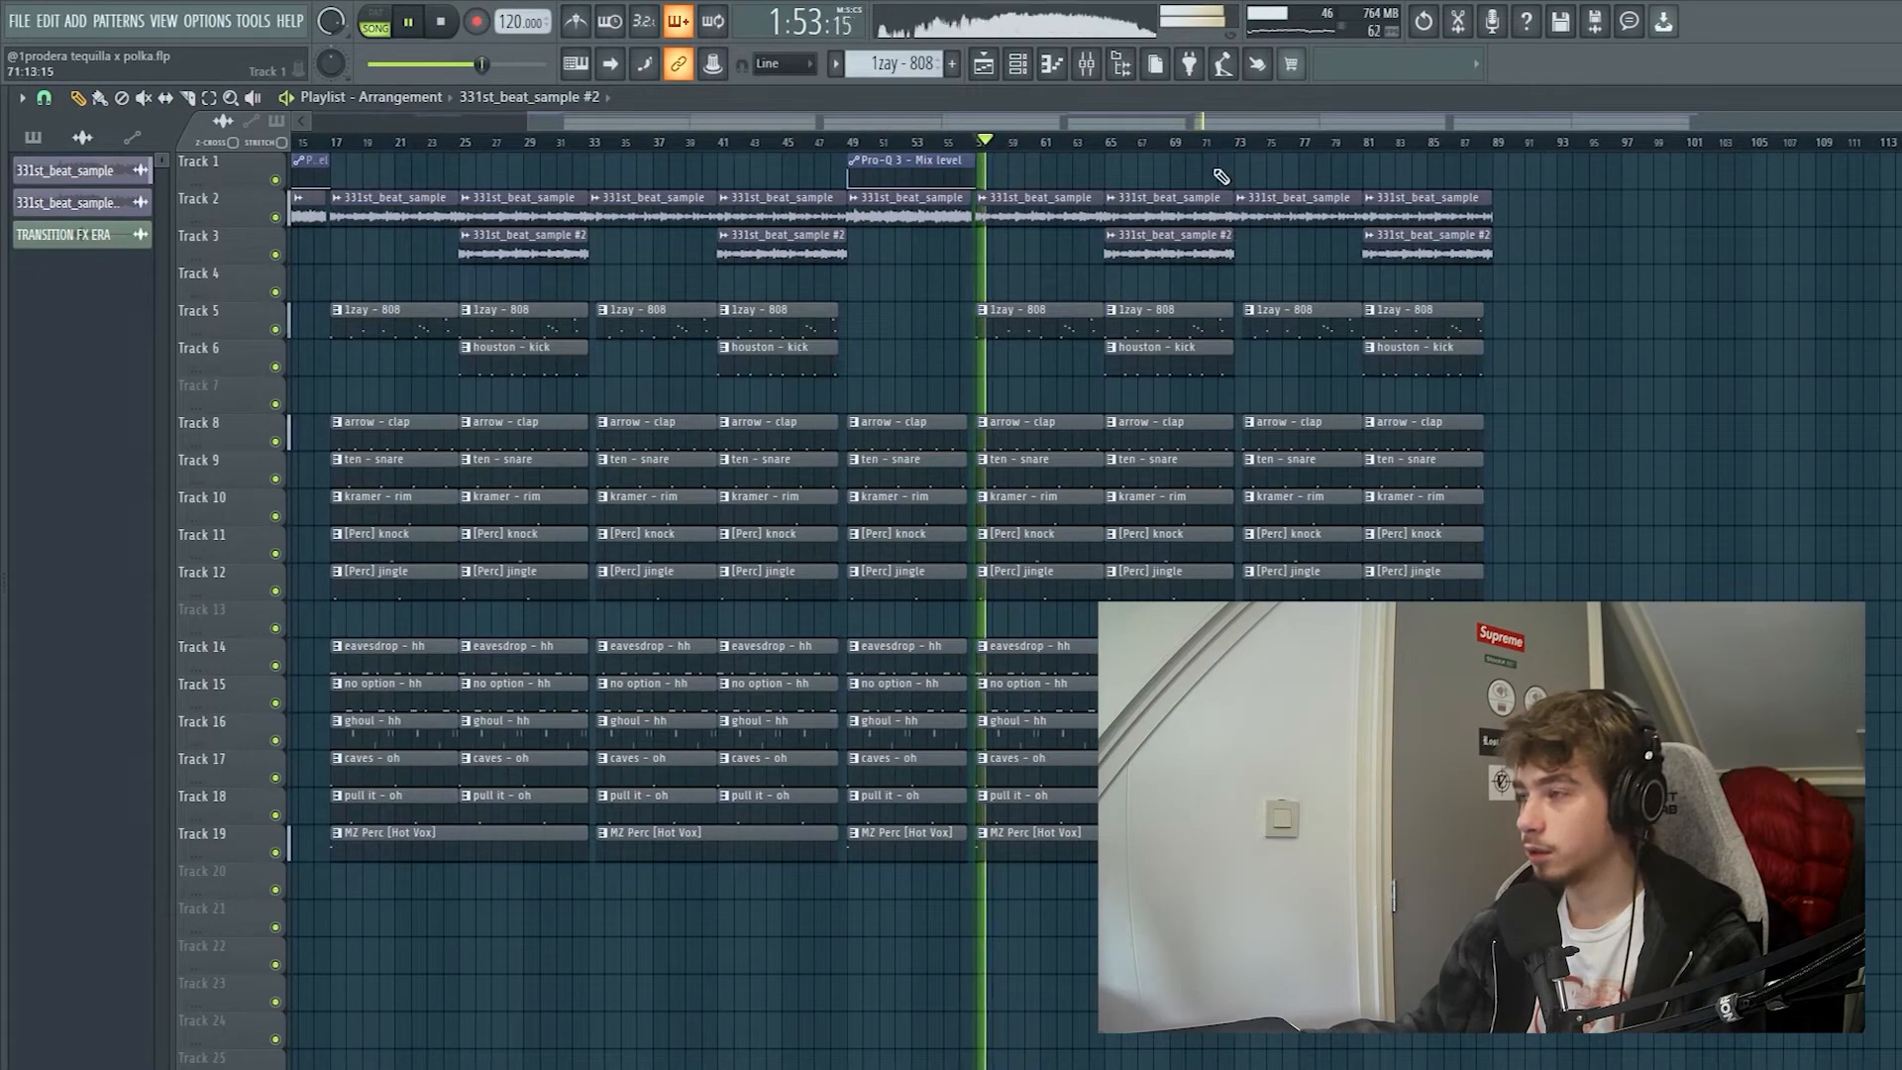
key(space)
scroll(1506, 221, left, 3)
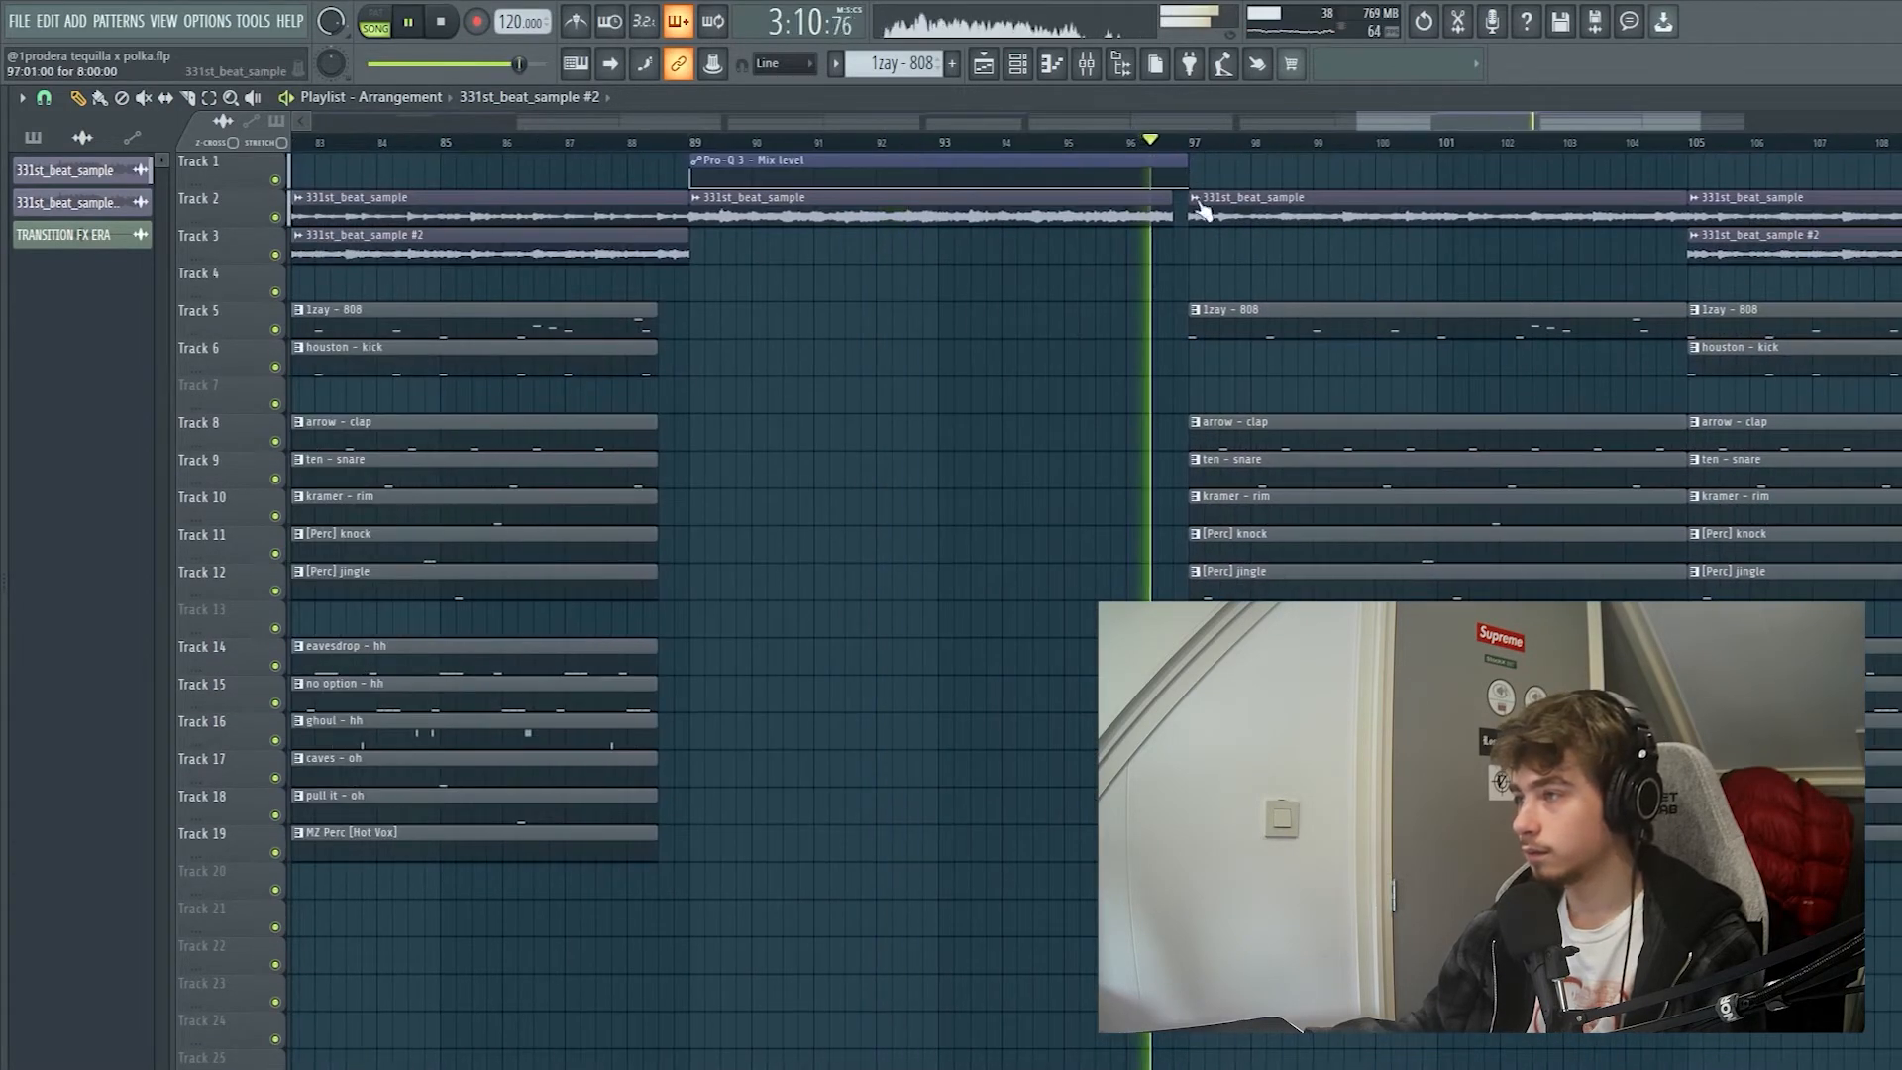
scroll(1201, 203, up, 3)
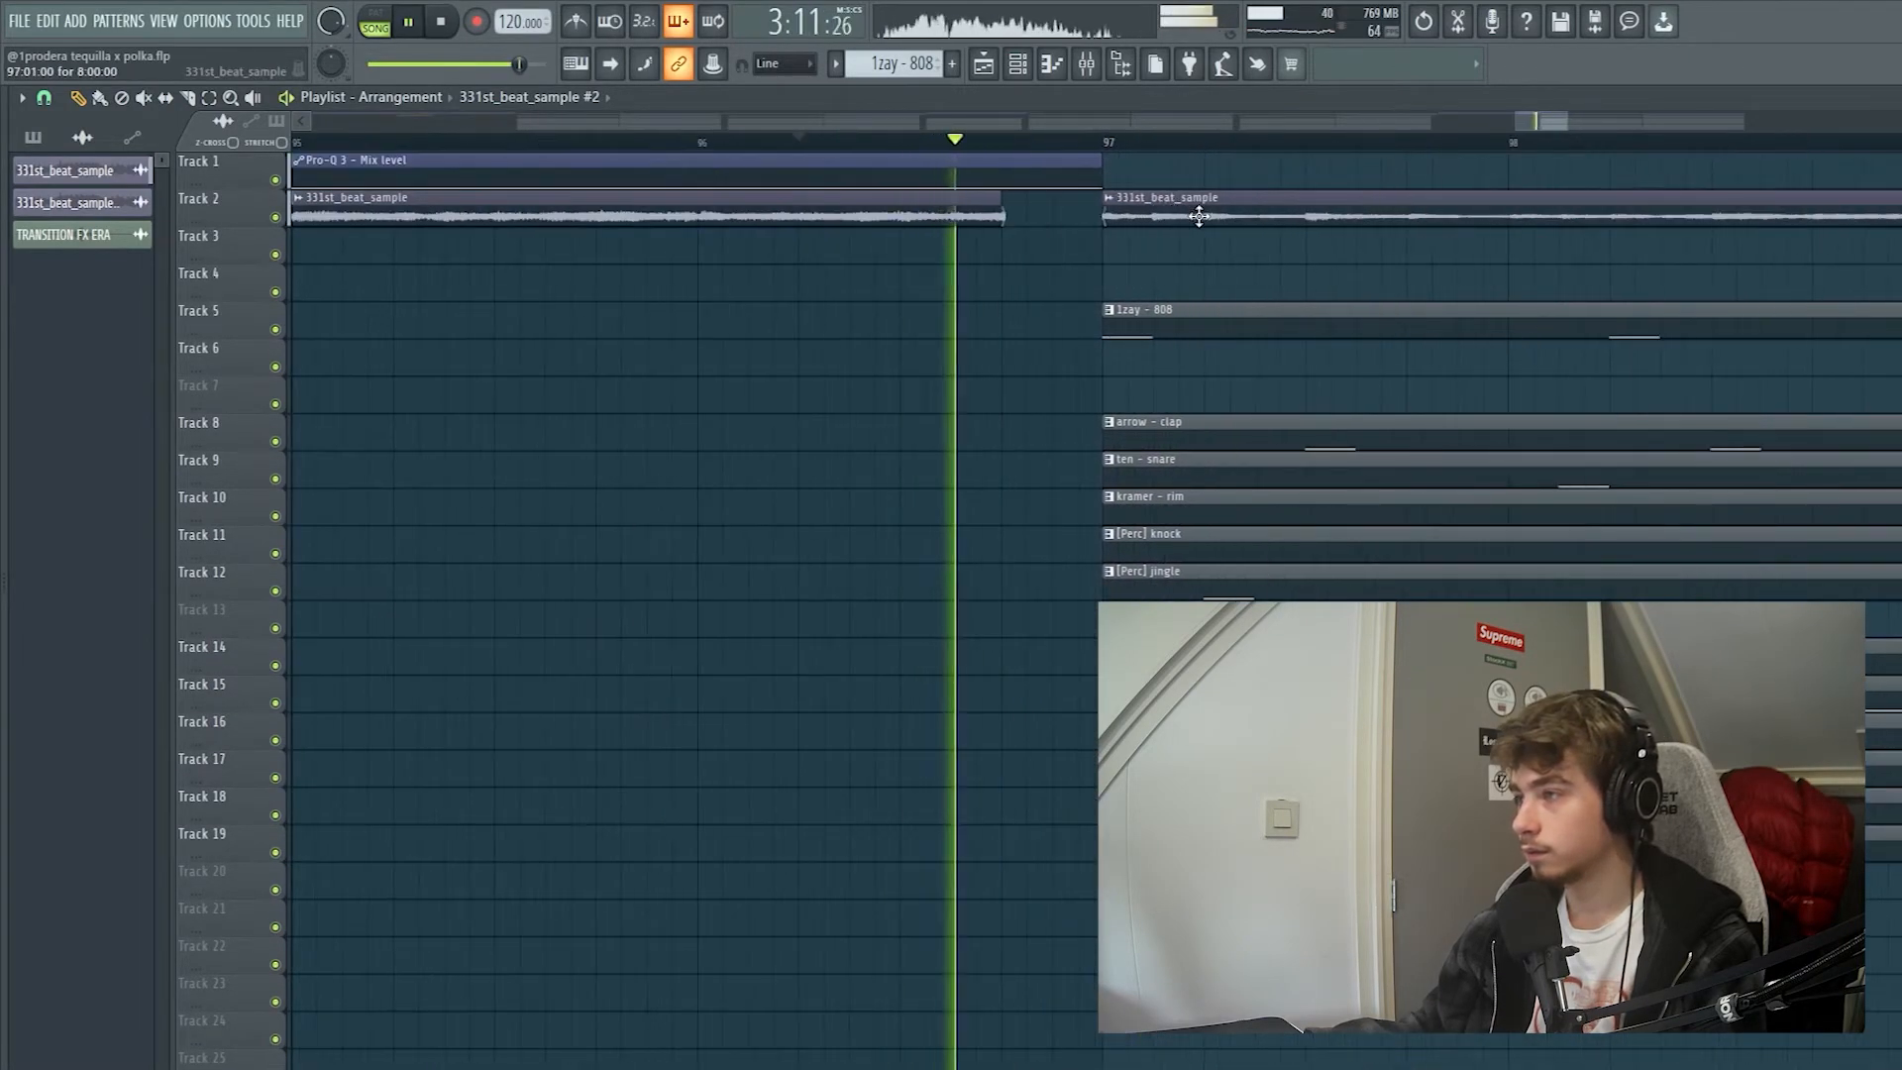
scroll(1201, 206, down, 5)
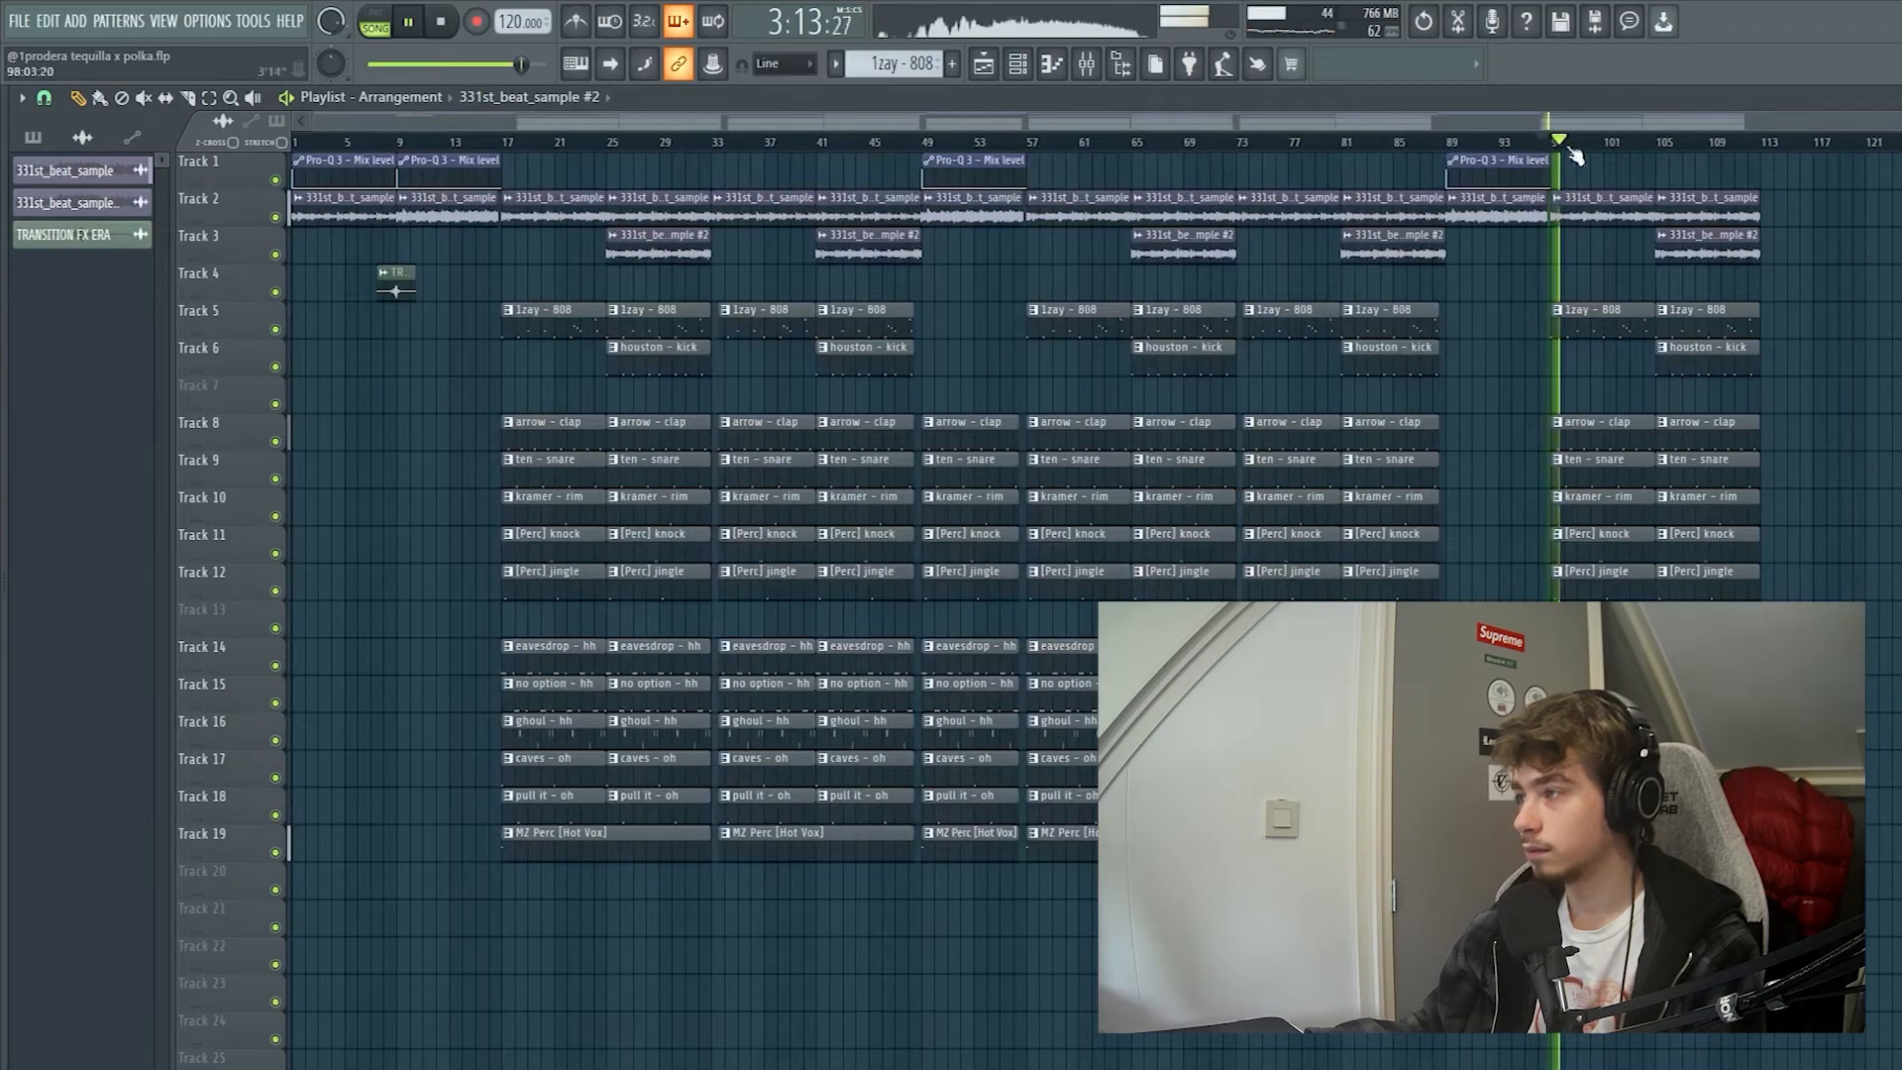
- Add an outro at bars 113 to 121 by repeating the drum clips with only 331st_beat_sample #2 as the melody
scroll(1488, 210, right, 2)
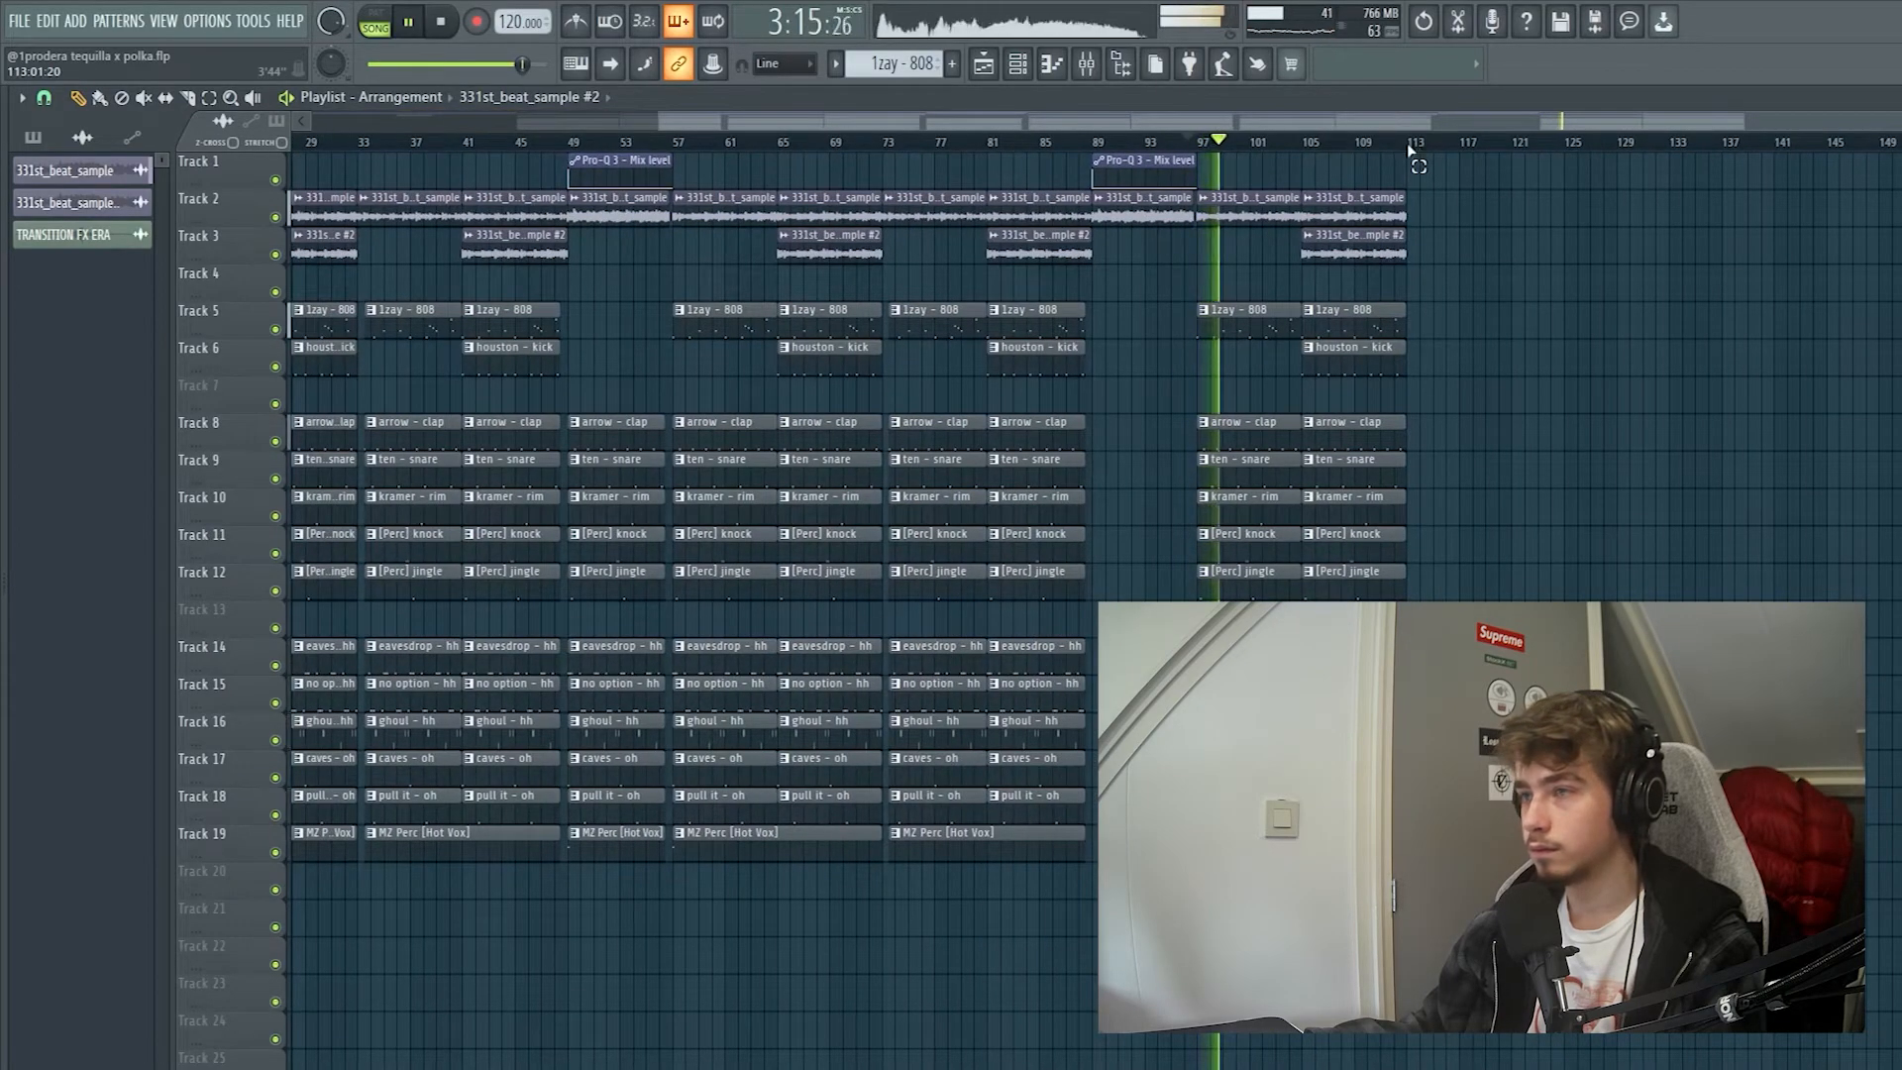
scroll(1545, 256, left, 2)
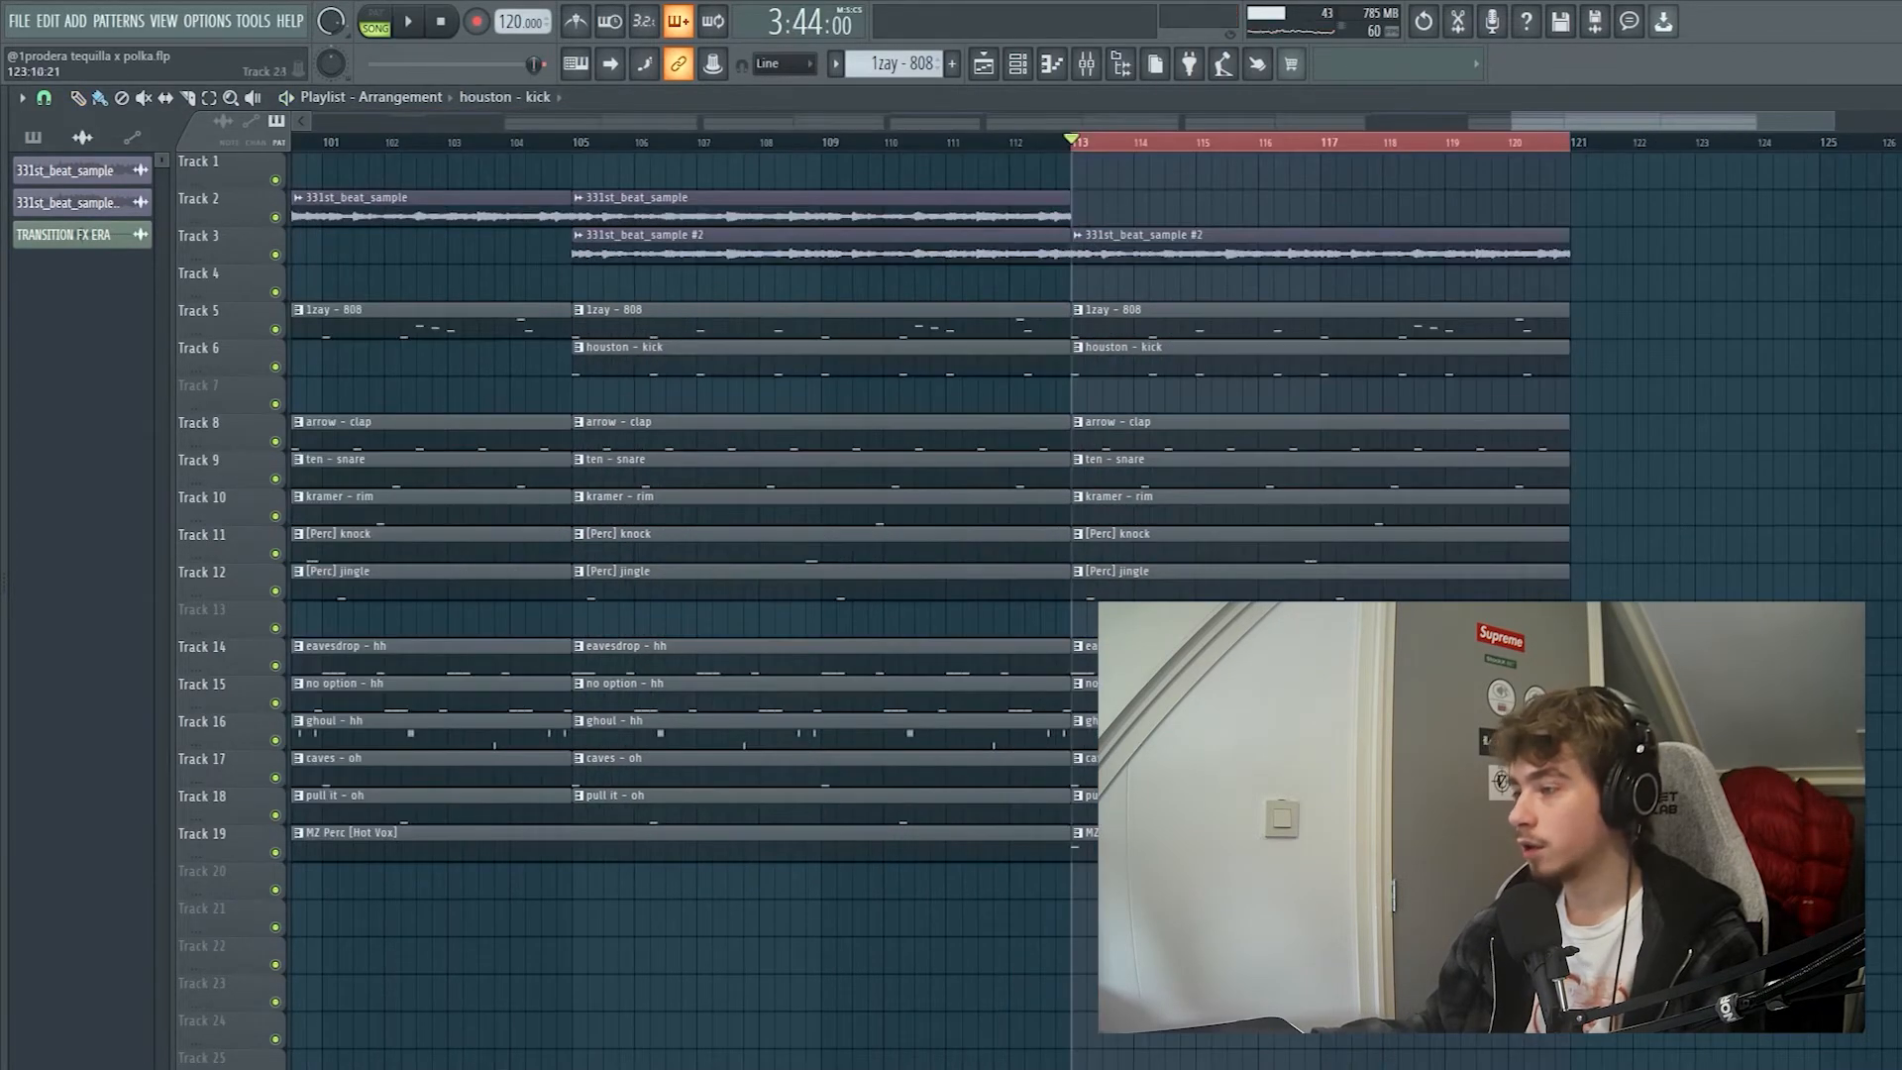
drag(1715, 1044, 1178, 195)
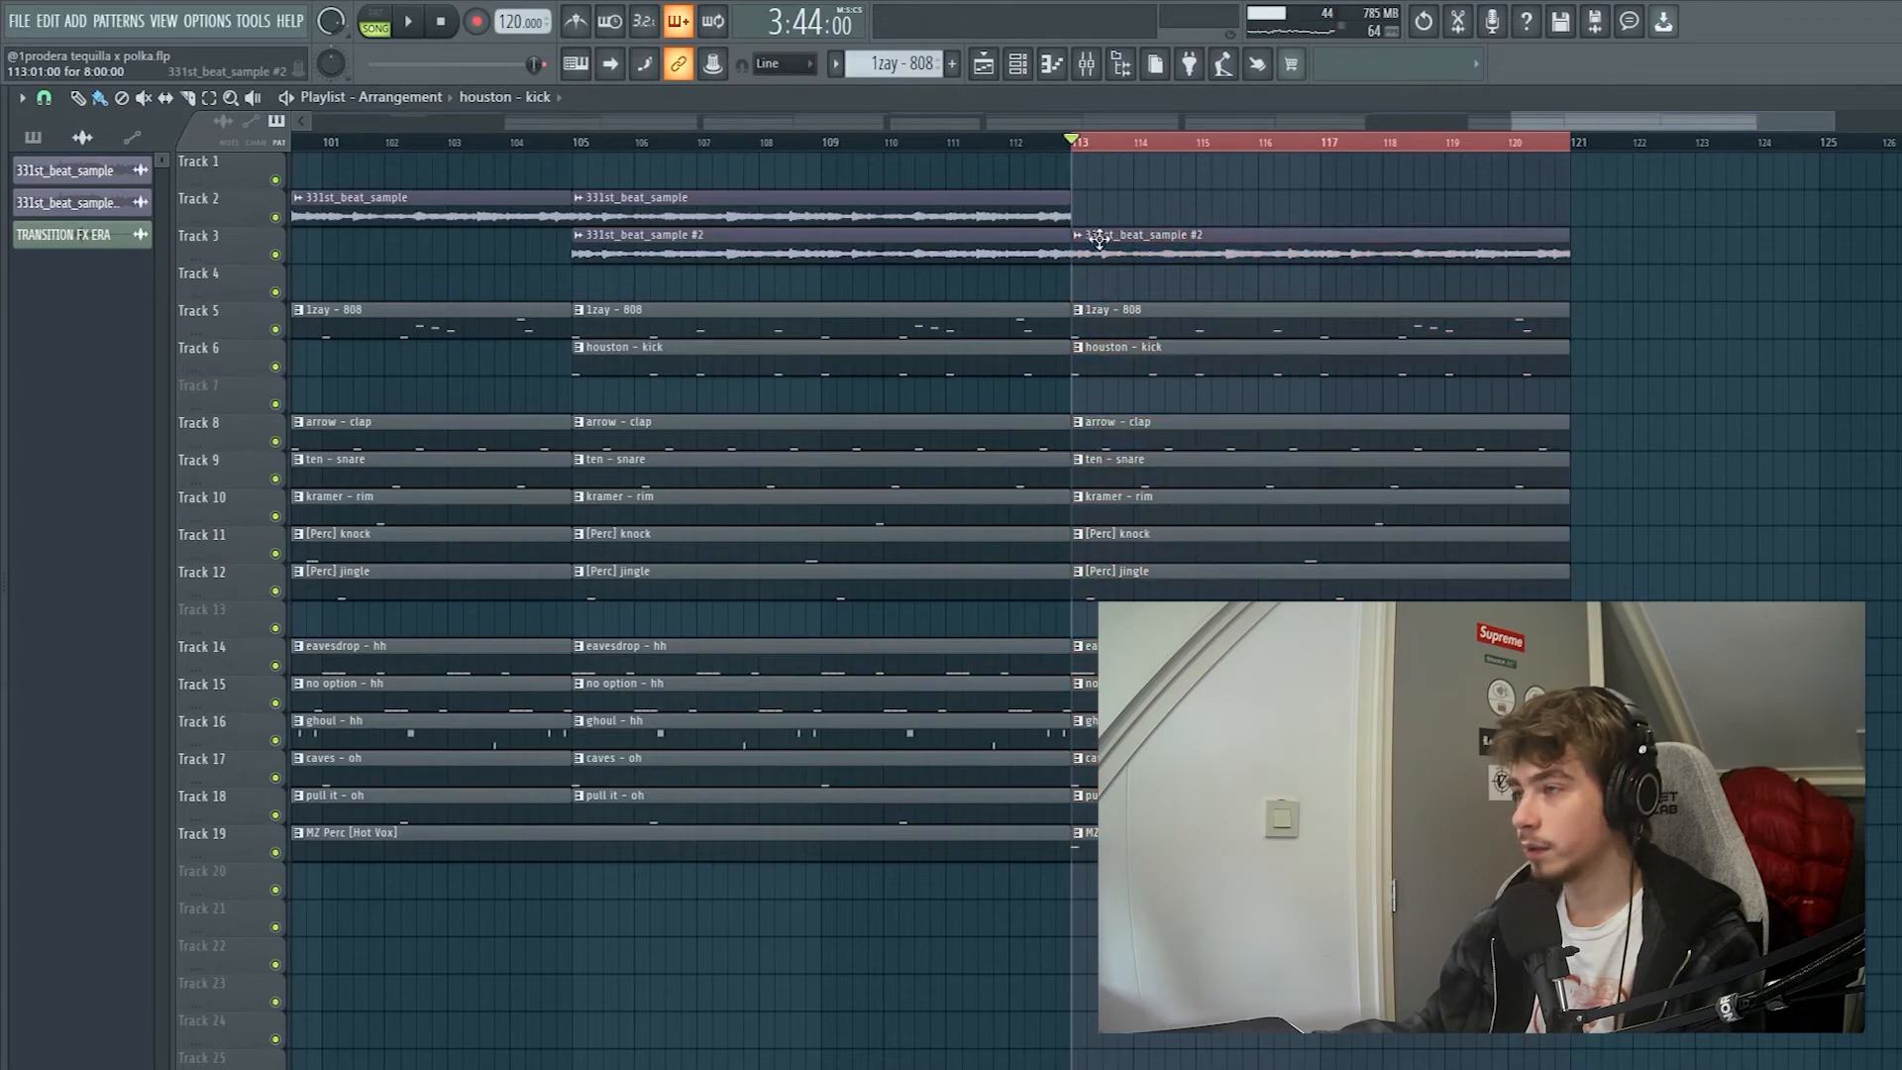
key(space)
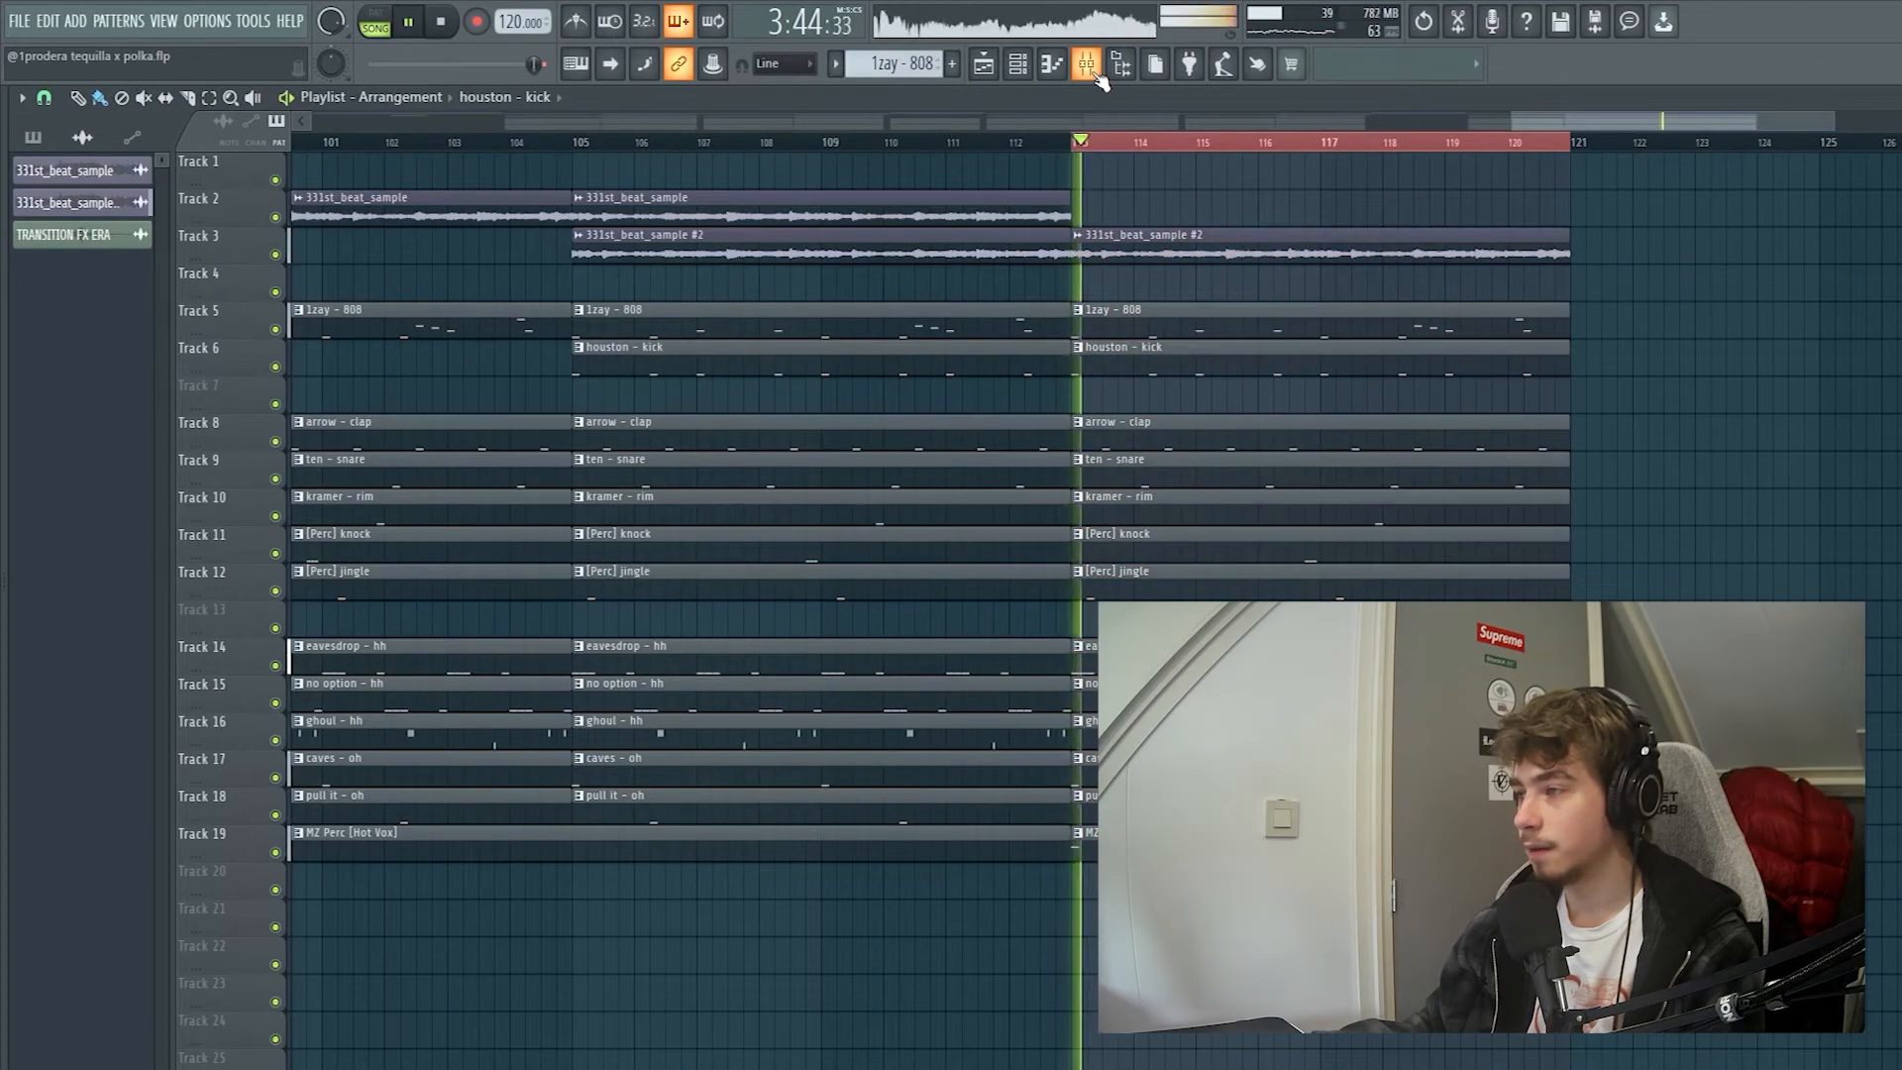
- Create an automation clip for the Master's OneKnob Filter over bars 113 to 121 and lower its end point for a gradual downward slope
click(1090, 65)
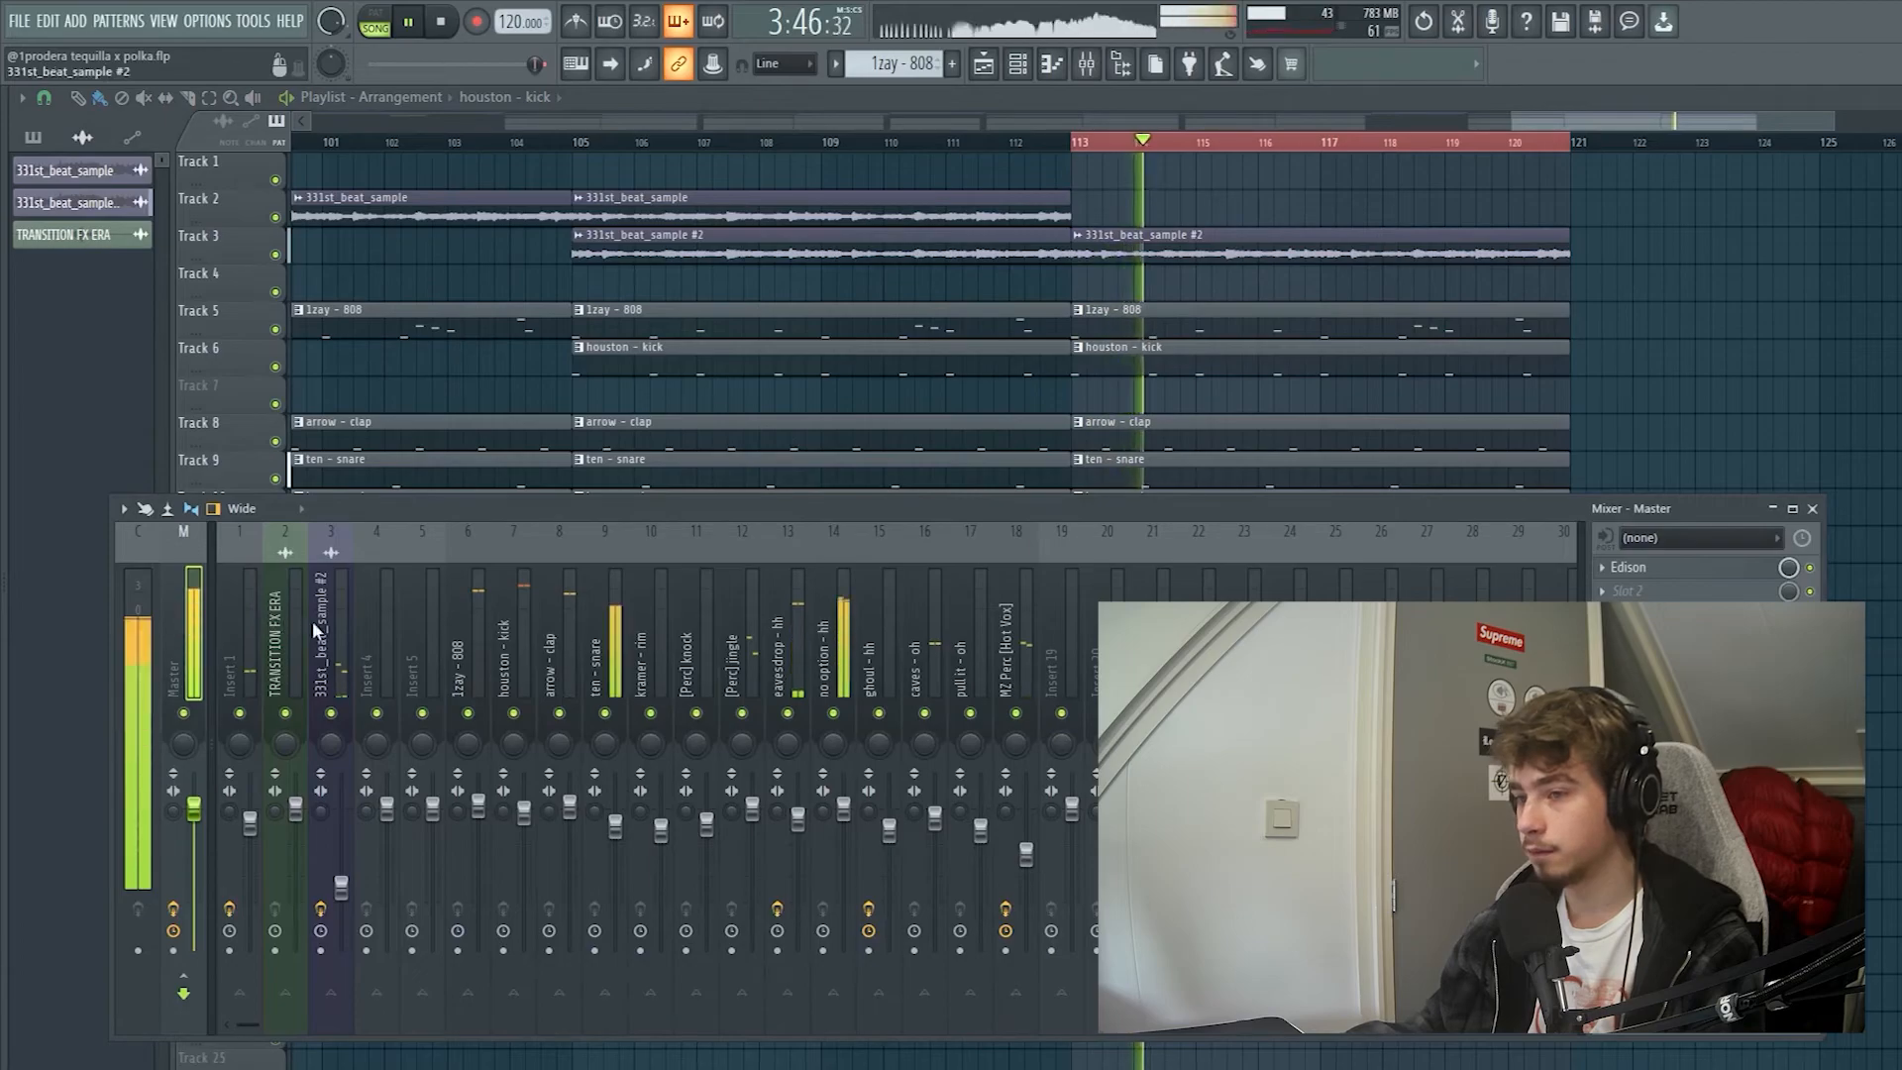
key(space)
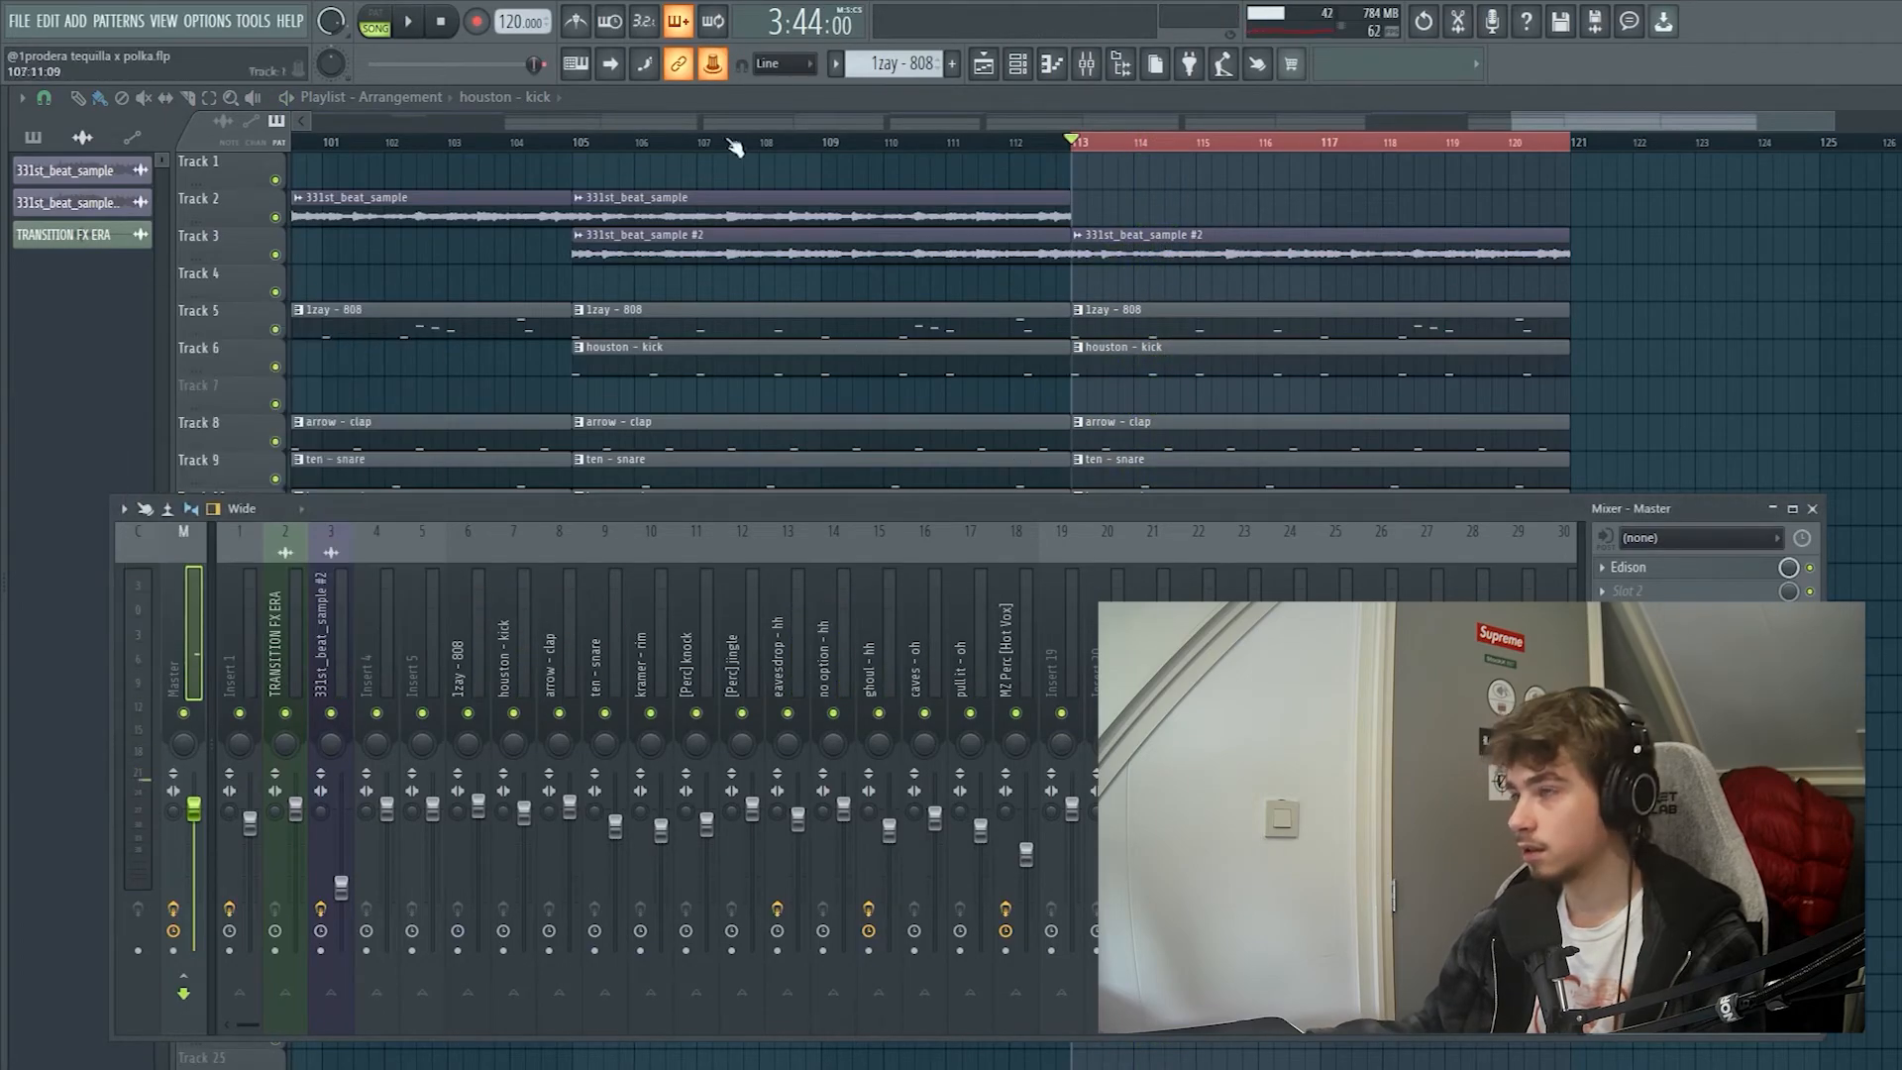
right_click(713, 64)
click(802, 171)
drag(1575, 174, 1570, 228)
key(space)
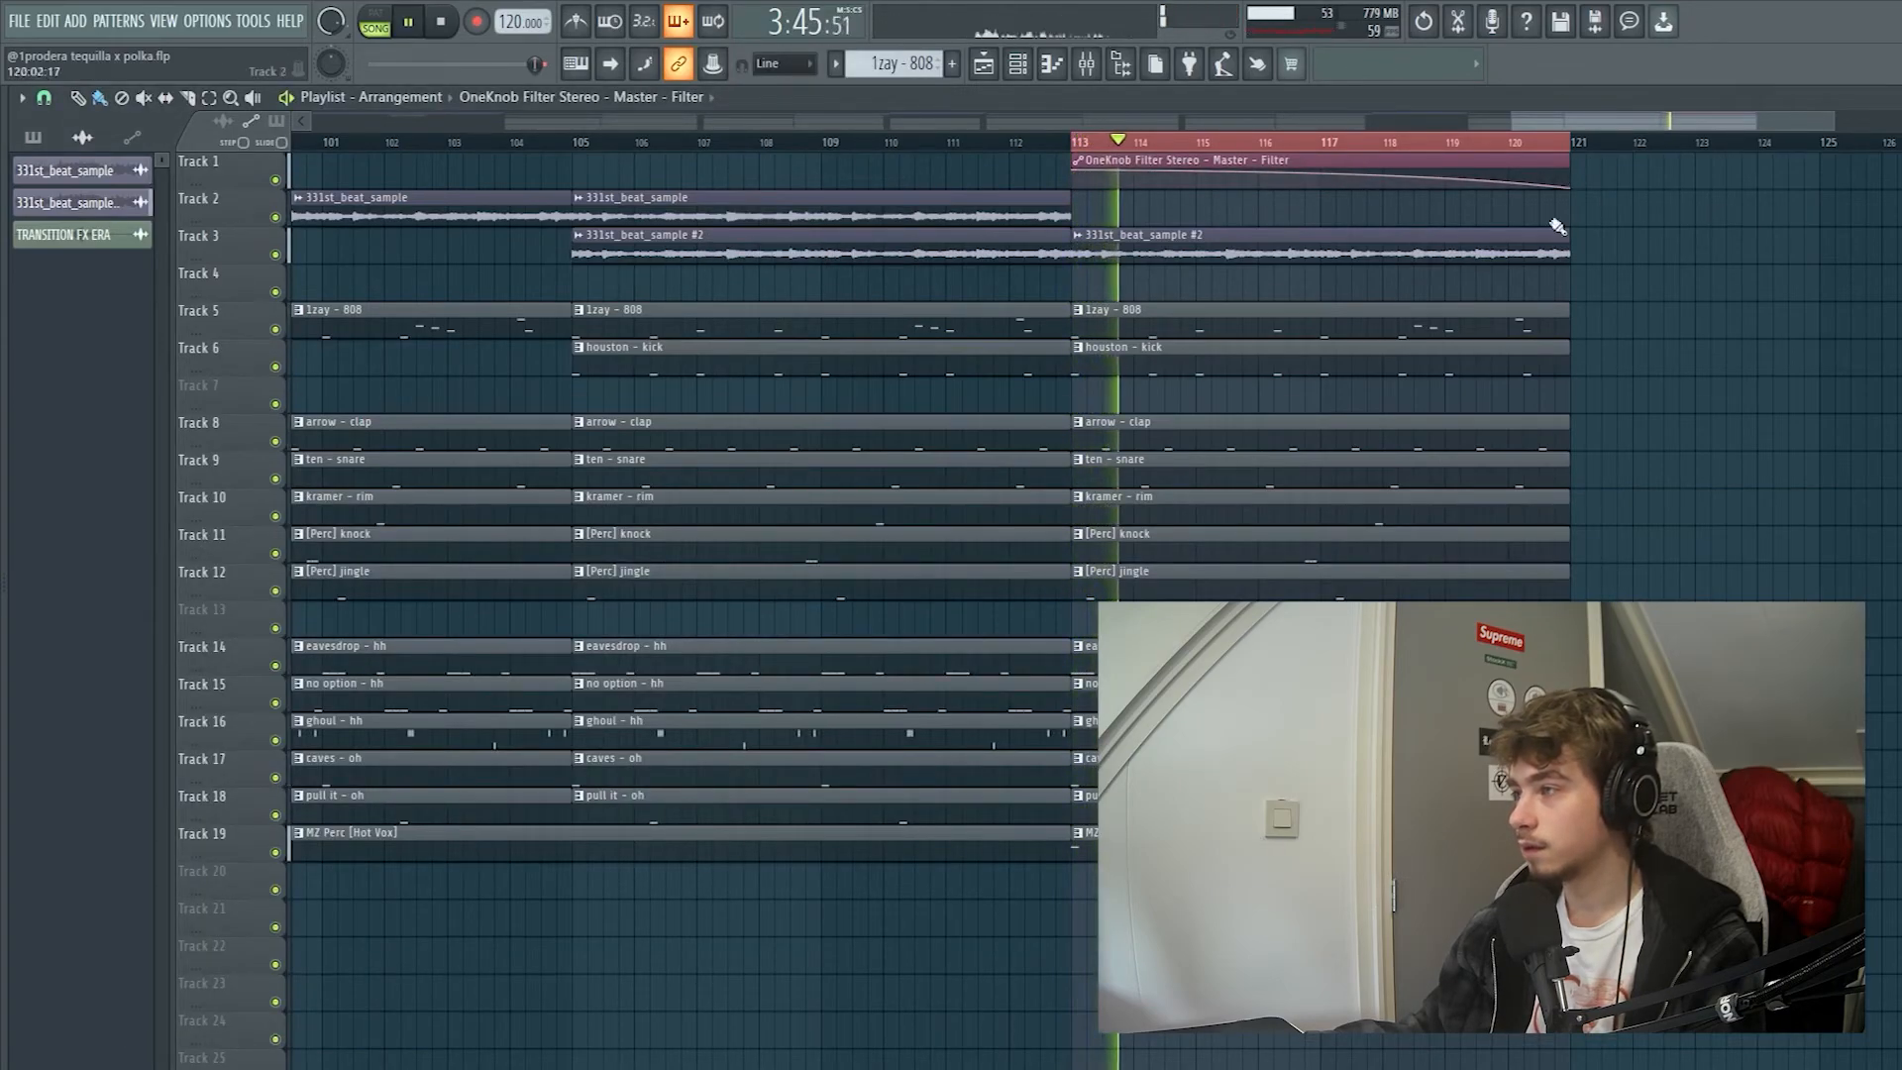
- Delete the houston - kick clip from the outro at bars 113 to 121
scroll(1795, 247, down, 4)
scroll(1799, 247, up, 4)
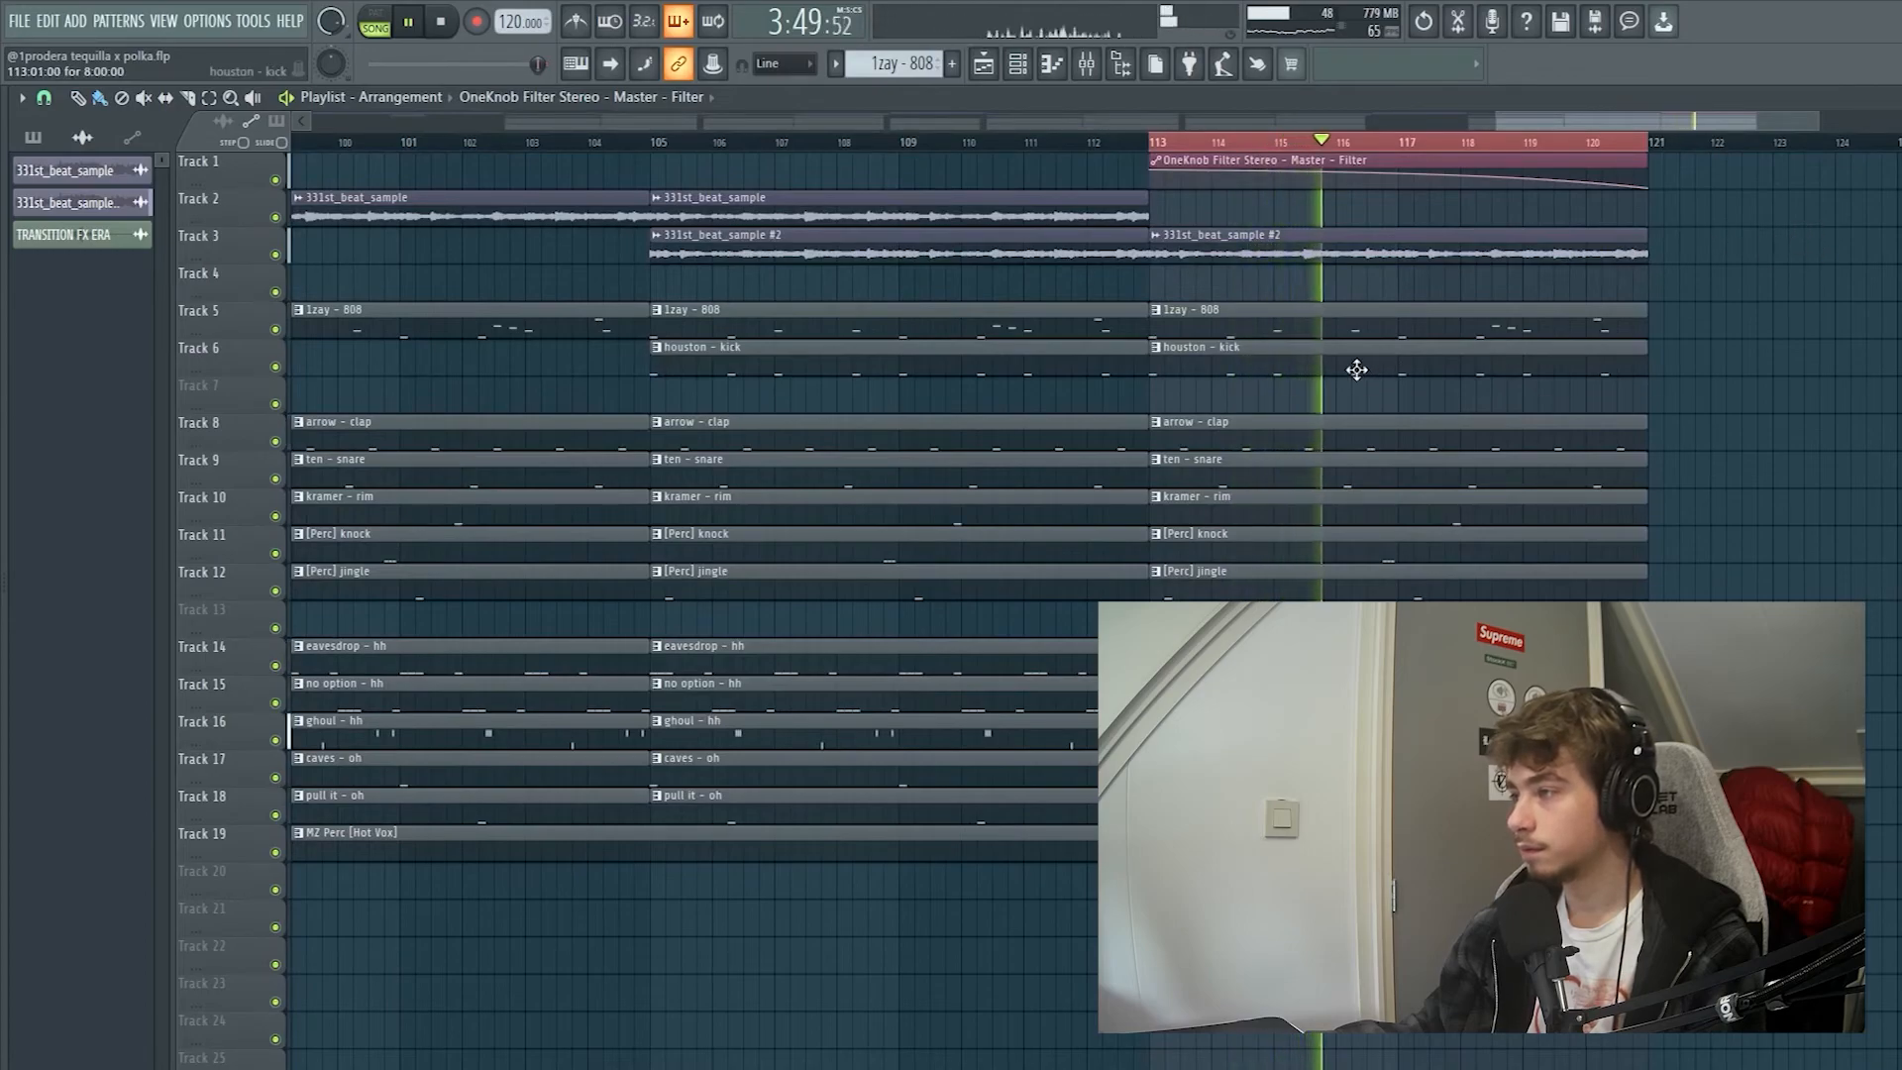
ctrl+click(1722, 291)
drag(1668, 158, 1067, 191)
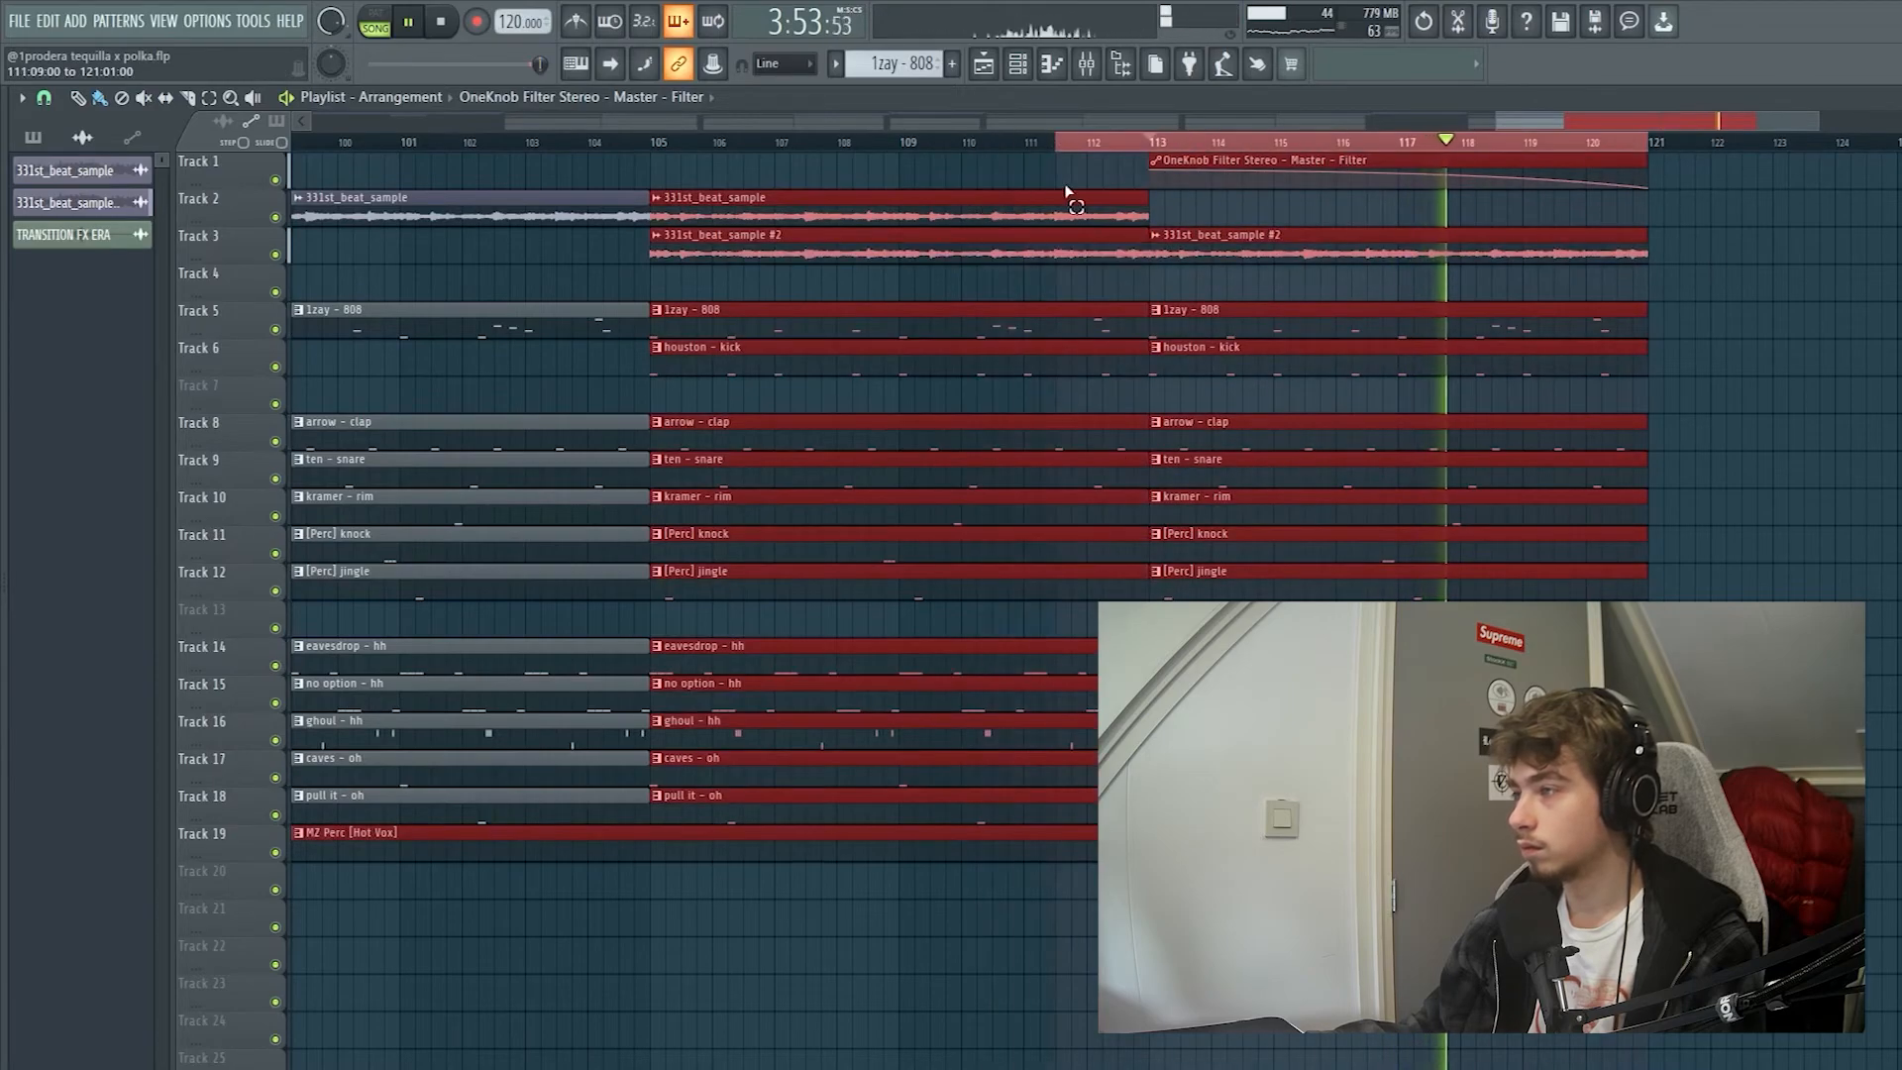
right_click(1357, 369)
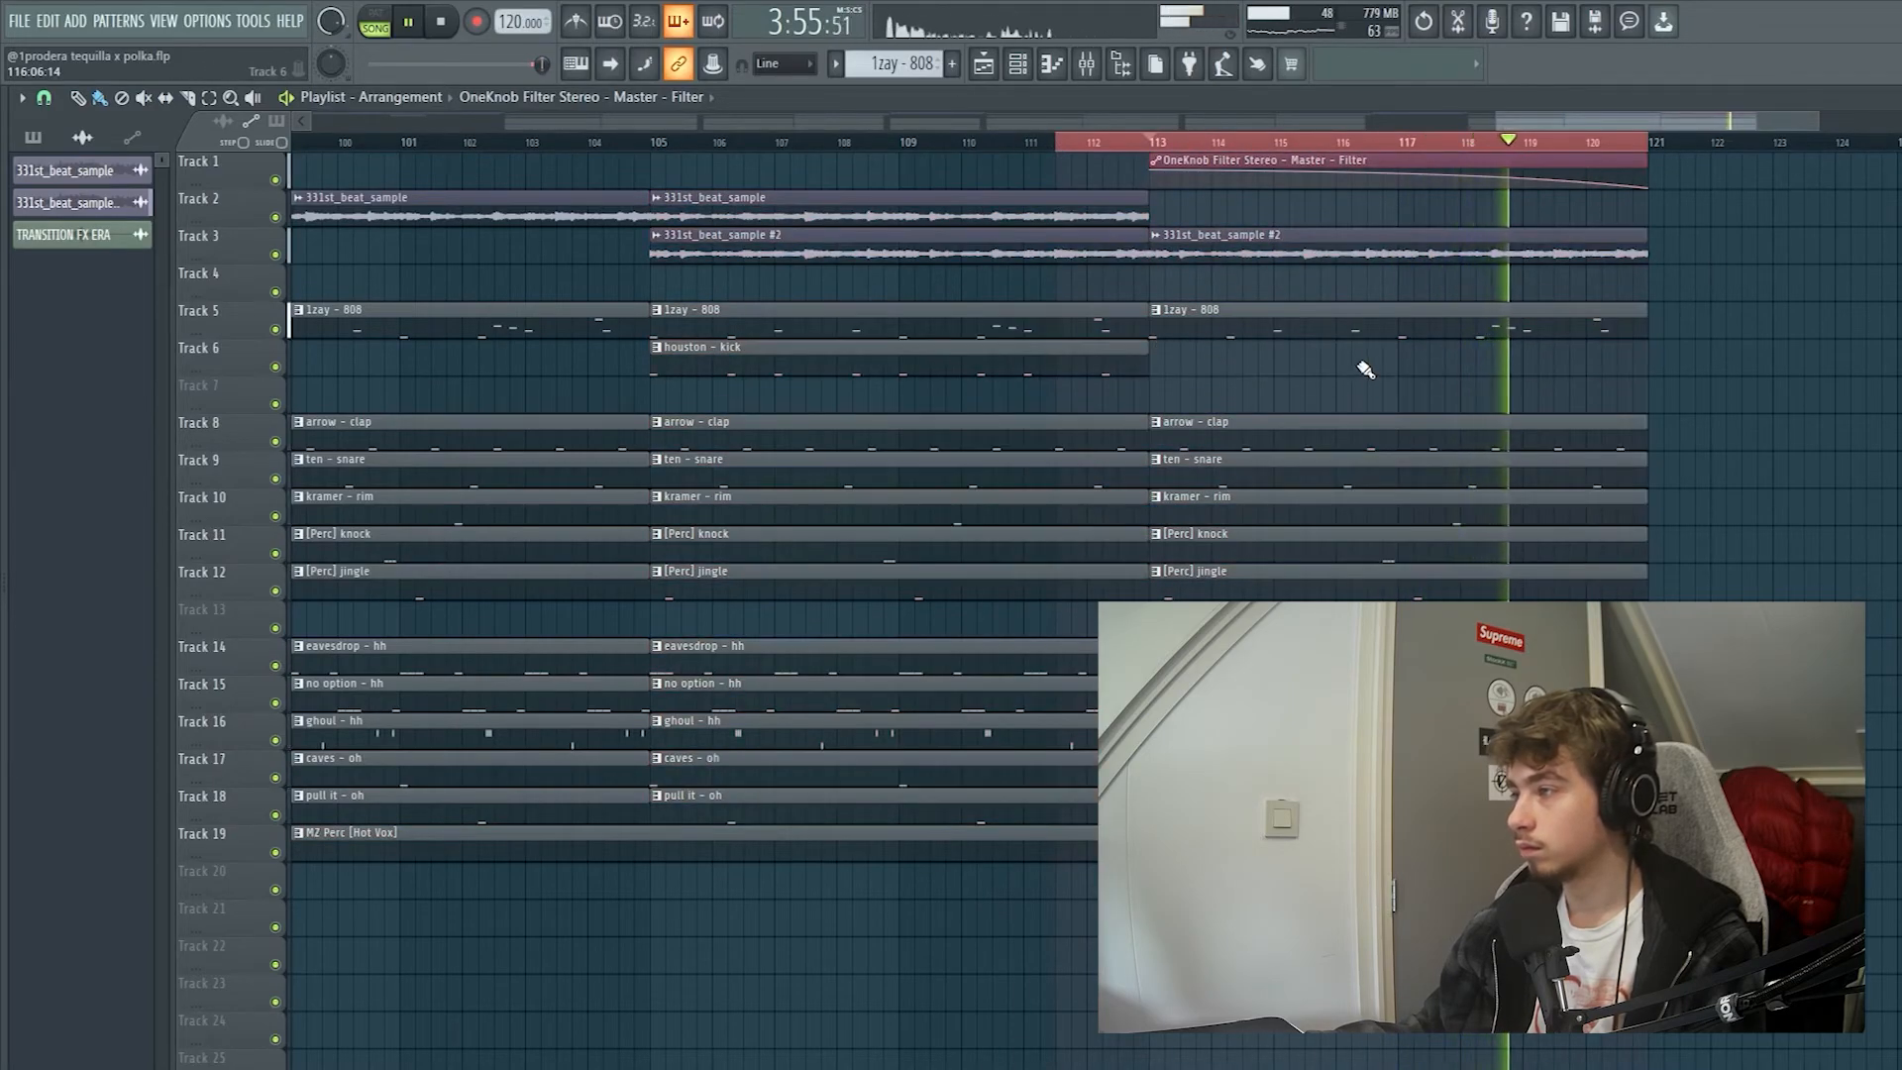